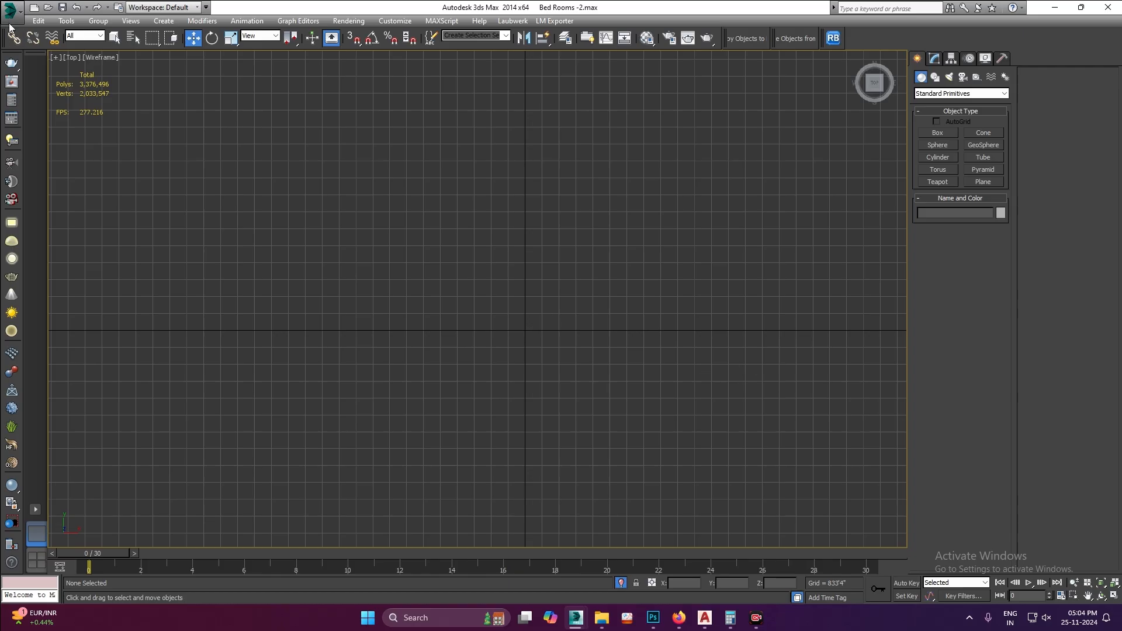
- Import the Walkin Wardrobe DWG with the default AutoCAD import options, accepting its proxy objects, and hide the grid
left_click(11, 9)
left_click(38, 174)
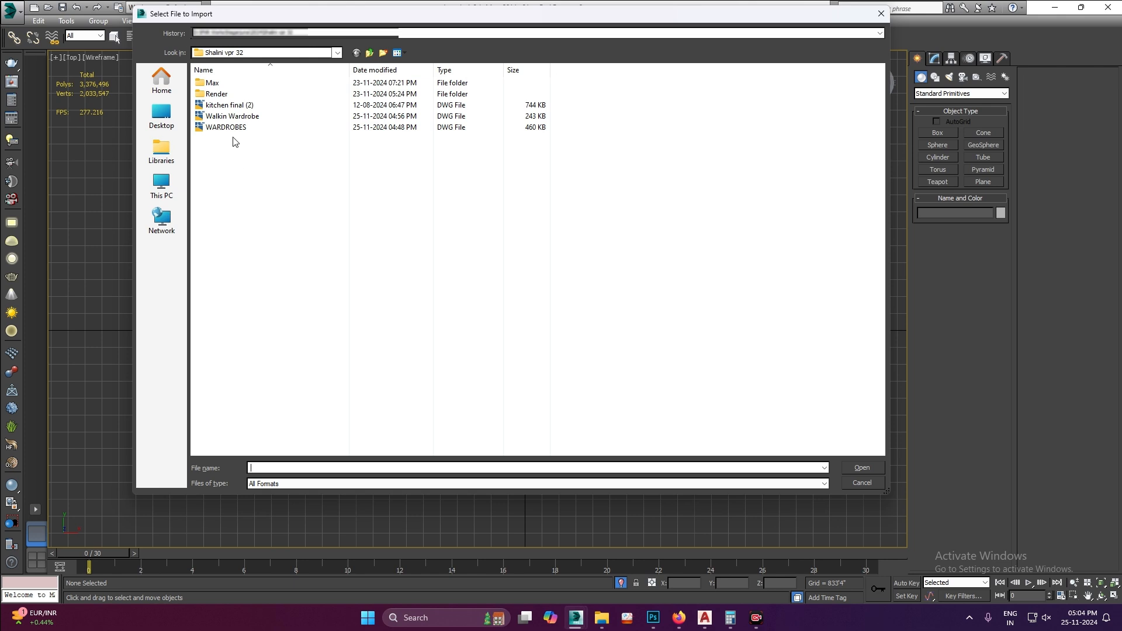
left_click(234, 120)
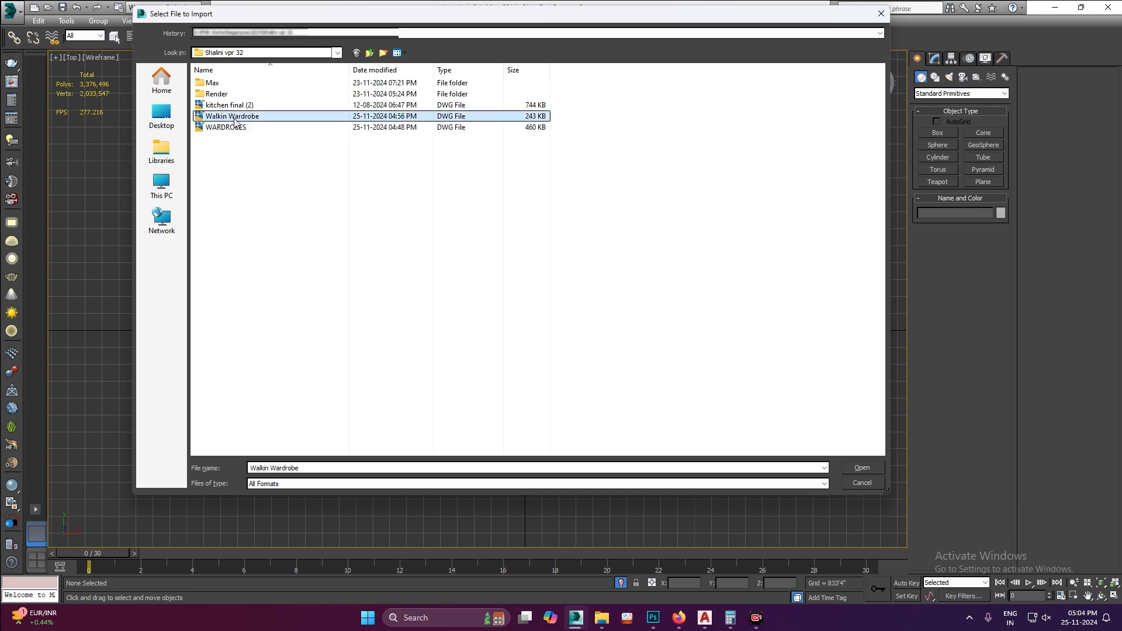
double_click(235, 120)
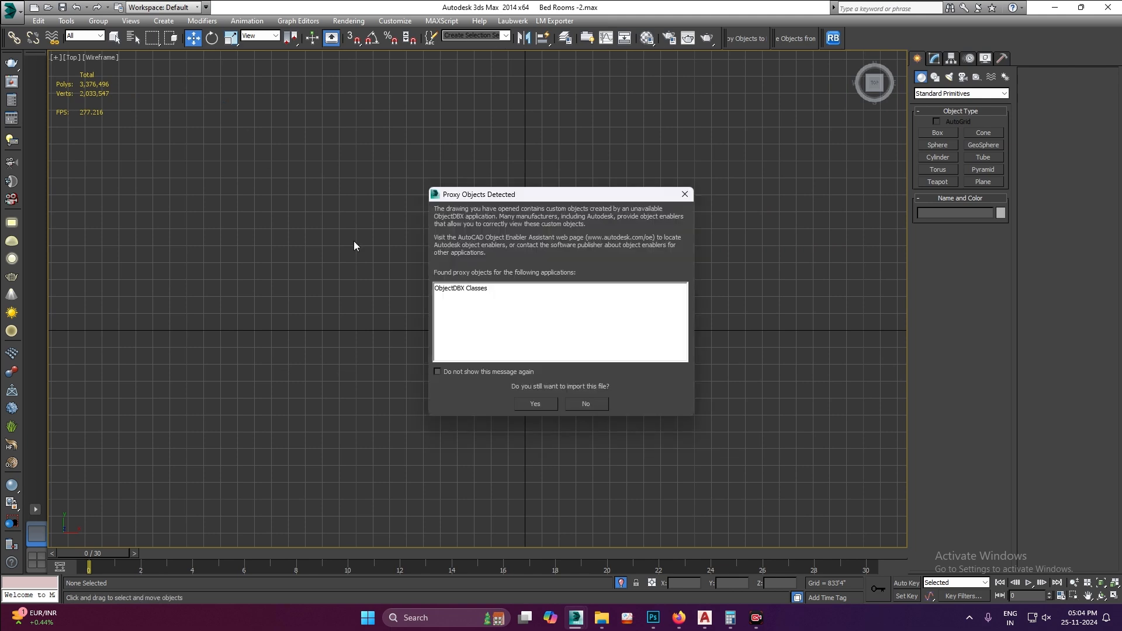
left_click(535, 404)
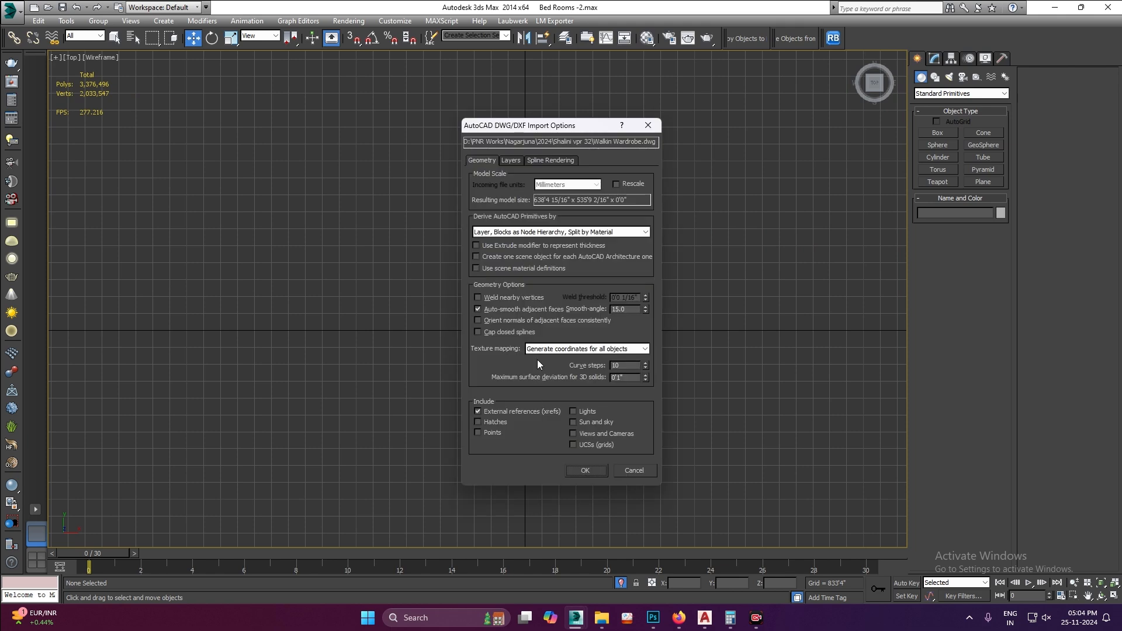
left_click(585, 471)
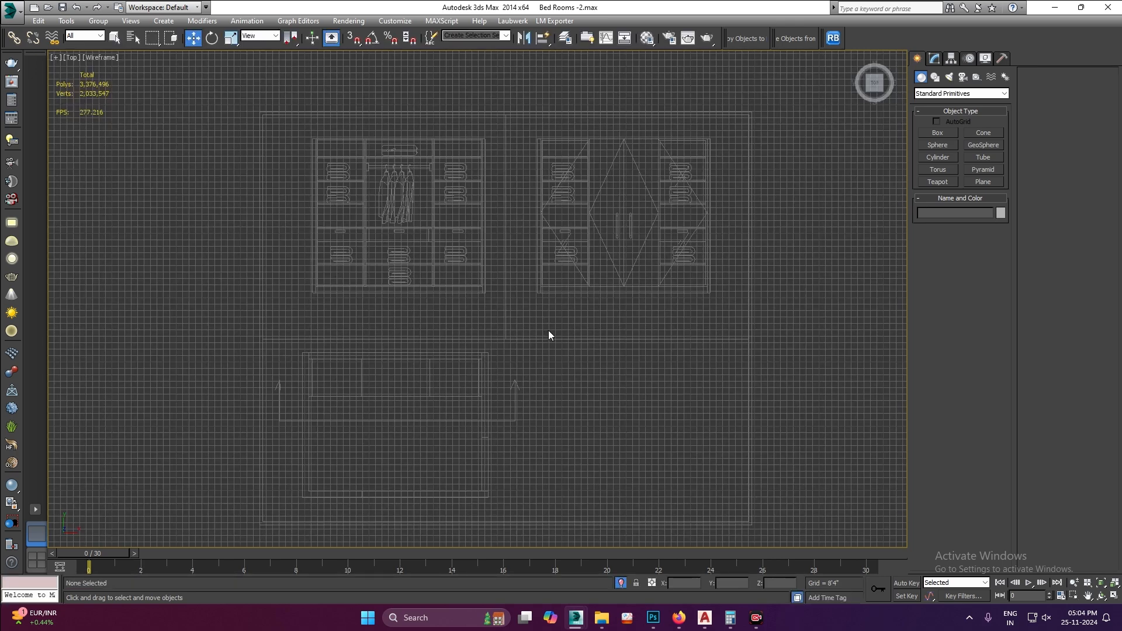
key("g")
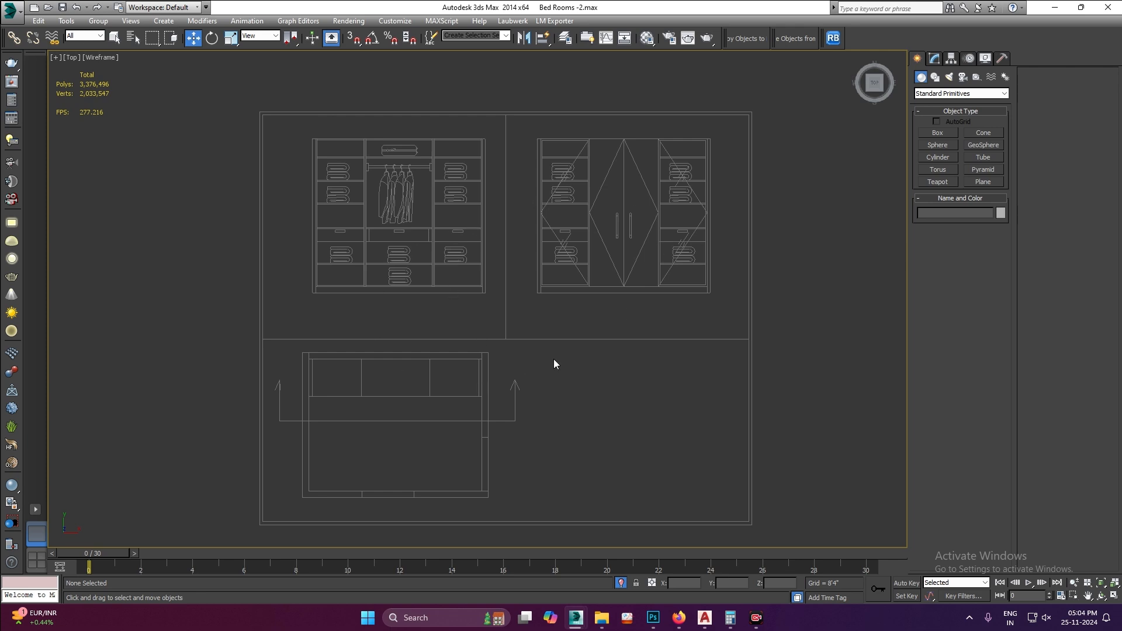
- Move the imported wardrobe drawing to the world origin by setting its absolute X and Y coordinates to 0
left_click(535, 333)
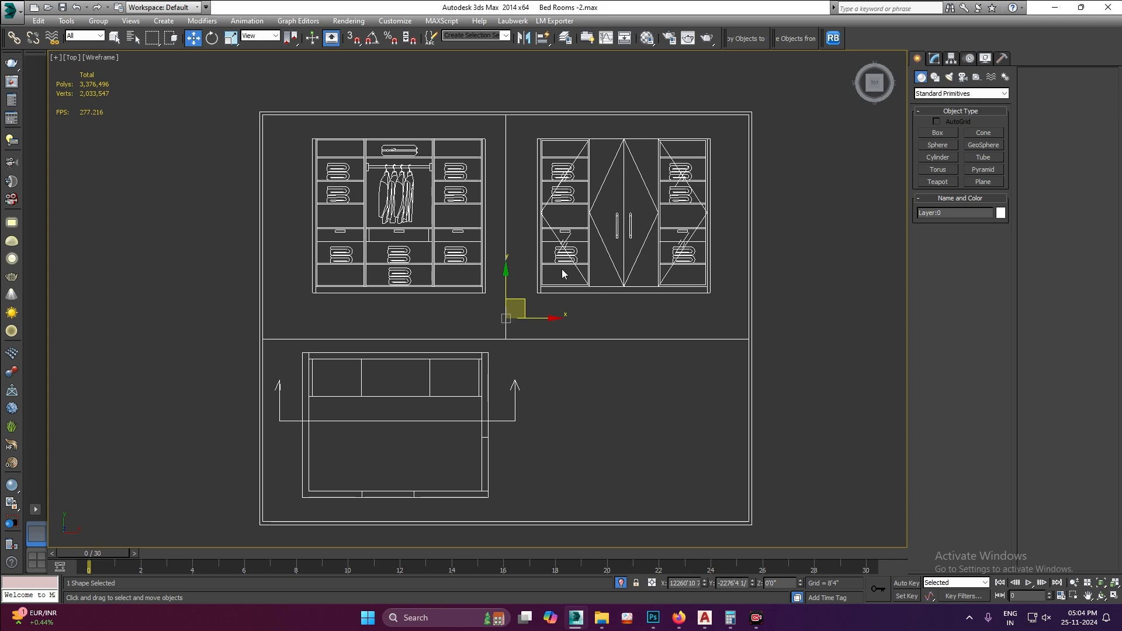
scroll(561, 269, "down", 2)
key("F12")
right_click(328, 167)
right_click(327, 179)
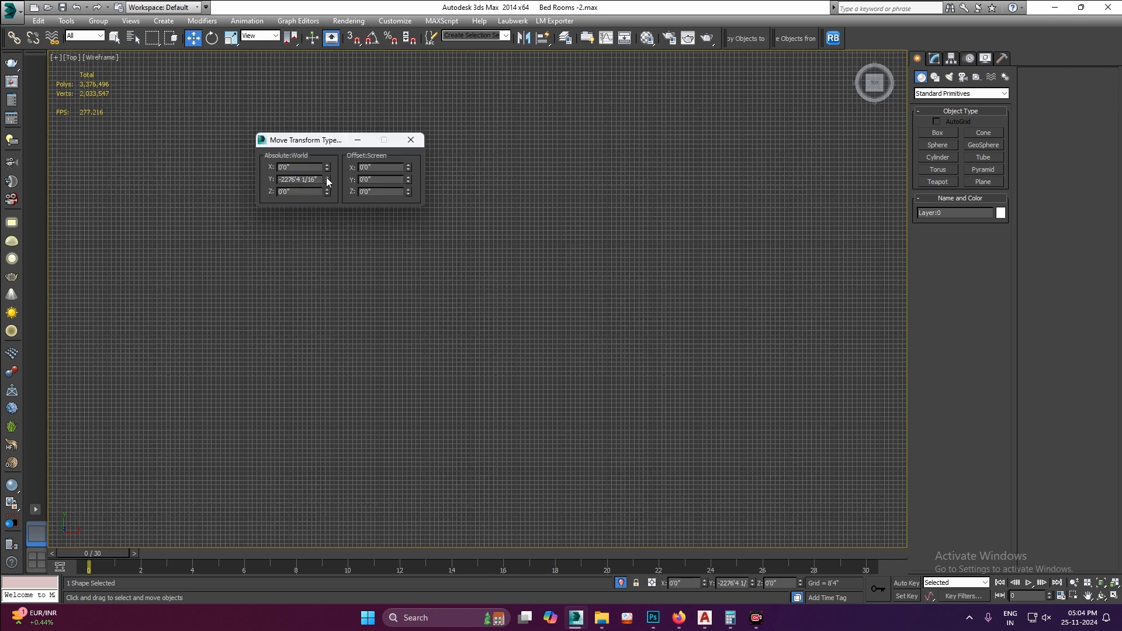
left_click(411, 140)
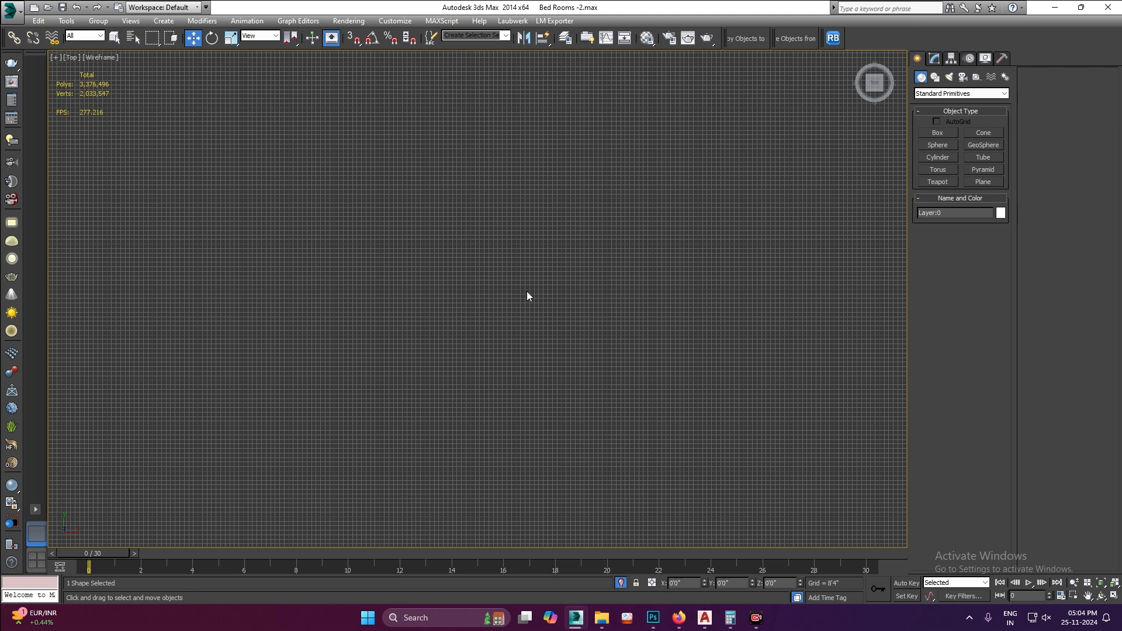
key("z")
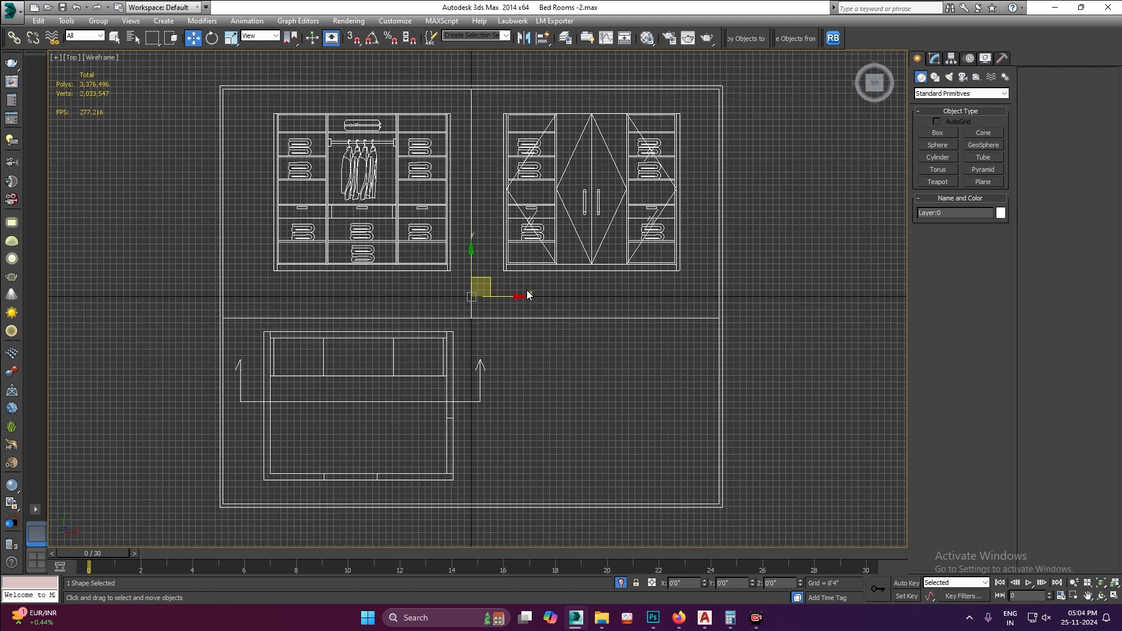
- Hide the grid in the Top view and reselect the imported wardrobe drawing
key("g")
key("ctrl+d")
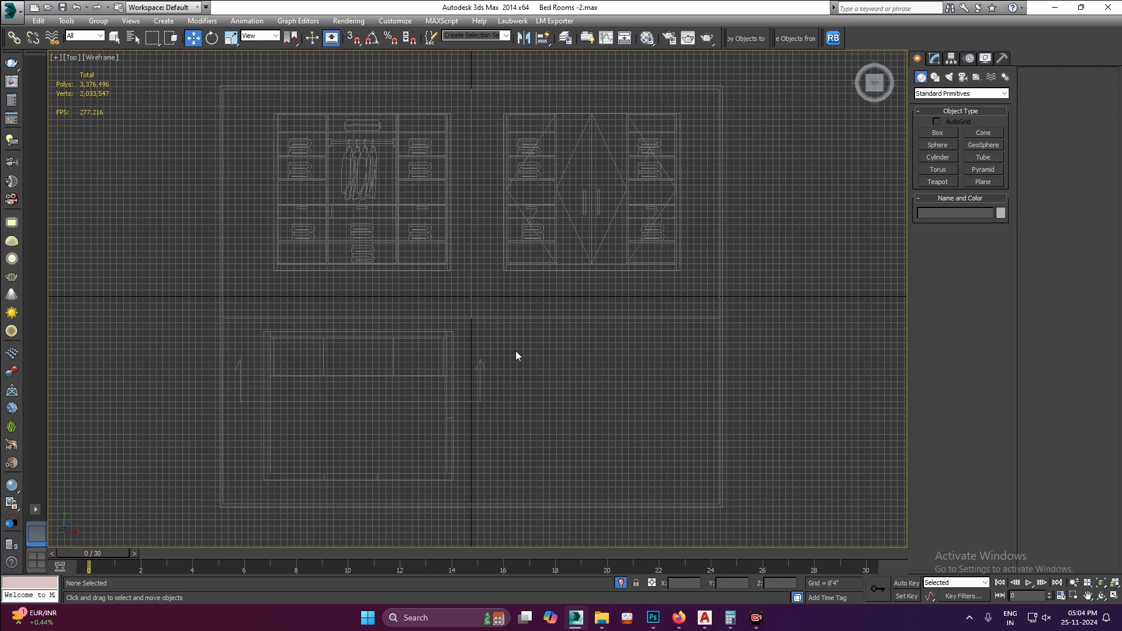
key("g")
key("g")
left_click(474, 310)
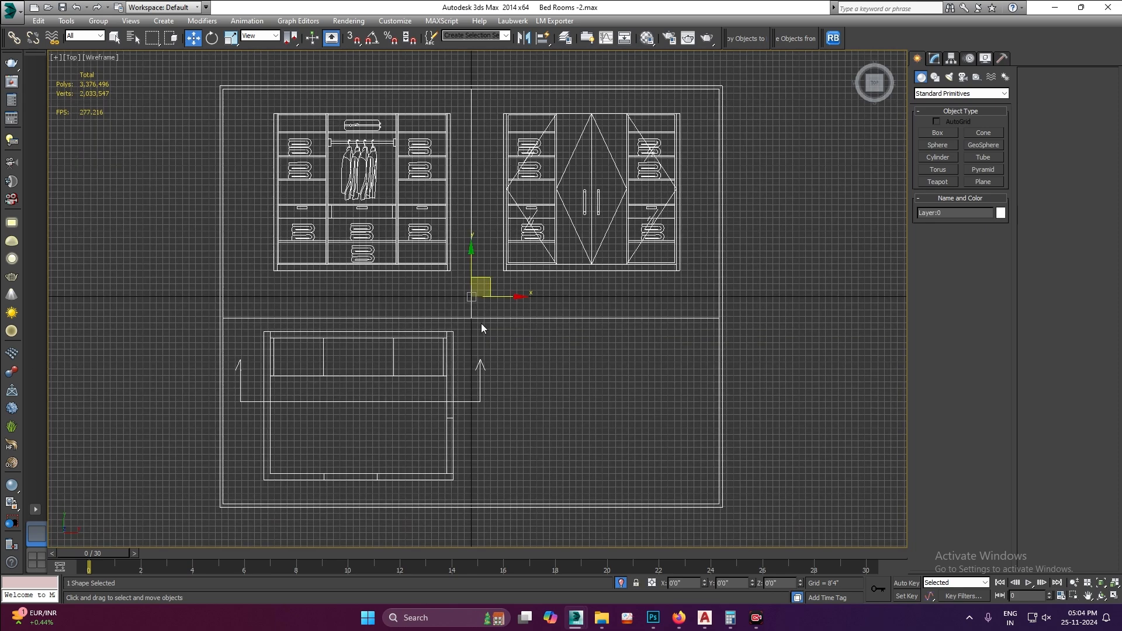
key("g")
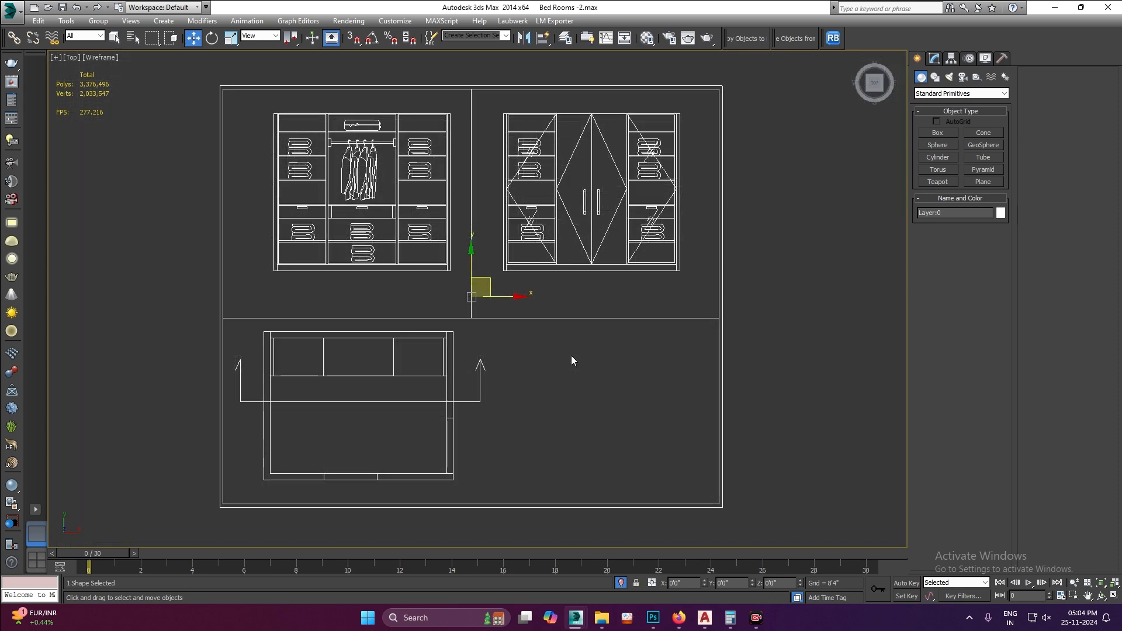
left_click(527, 412)
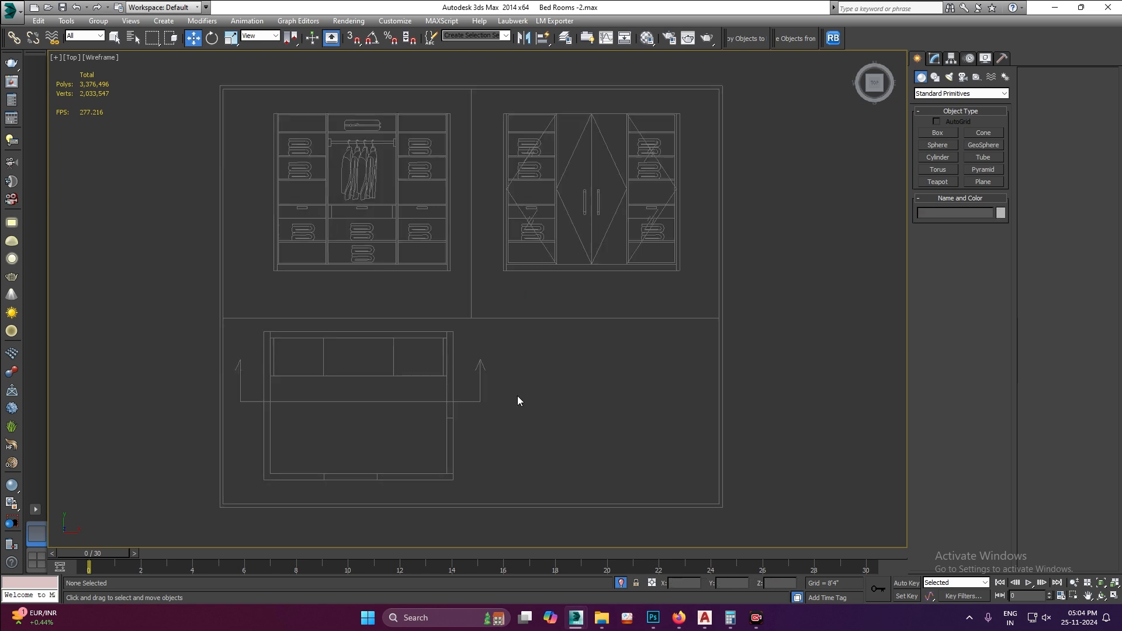
left_click(481, 312)
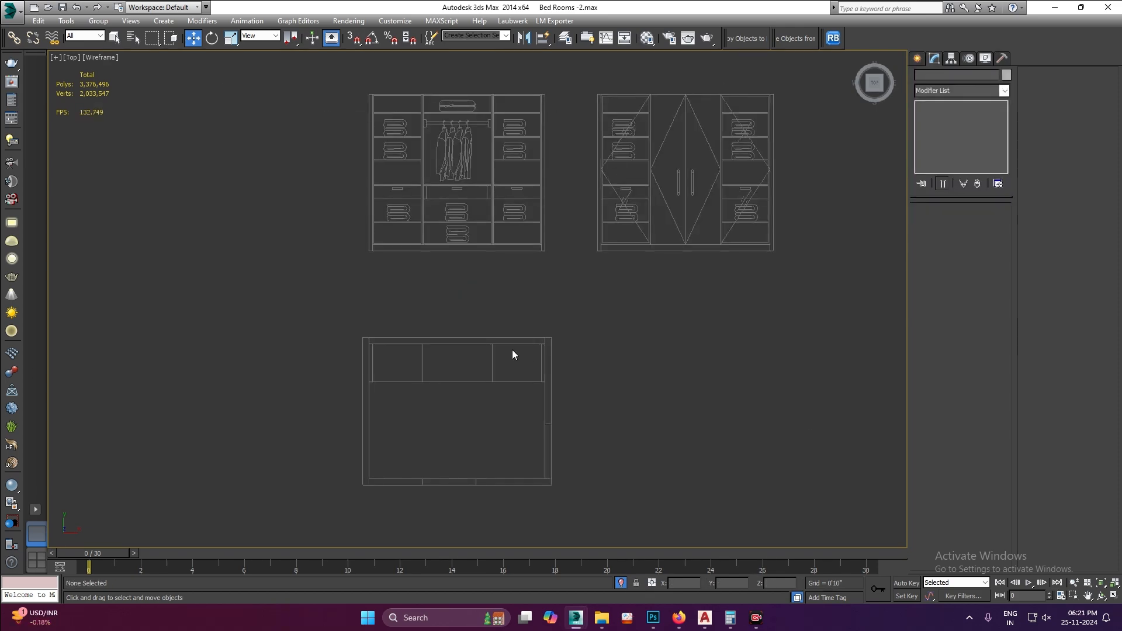
- Show the Top and Perspective viewports side by side with the perspective view angled over the floor plan
key("alt+w")
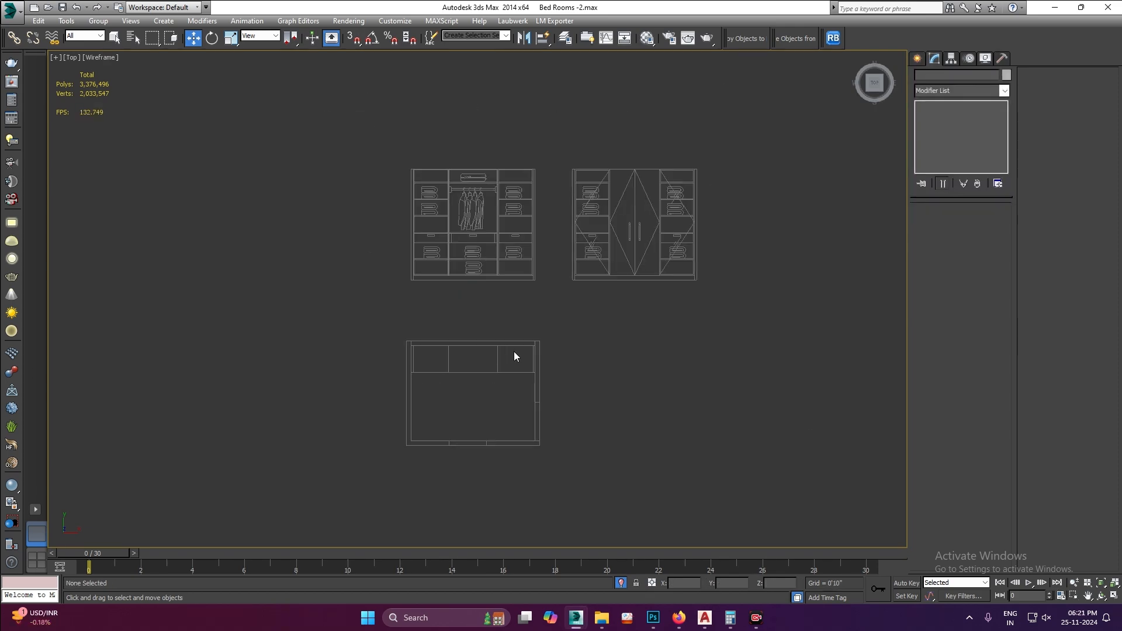
middle_click_drag(739, 357, 644, 386, "alt")
scroll(183, 336, "up", 5)
- Draw a vertex-snapped box over the plan's back wall, 4" thick, about 9' wide and about 5' high
right_click(286, 375, "ctrl")
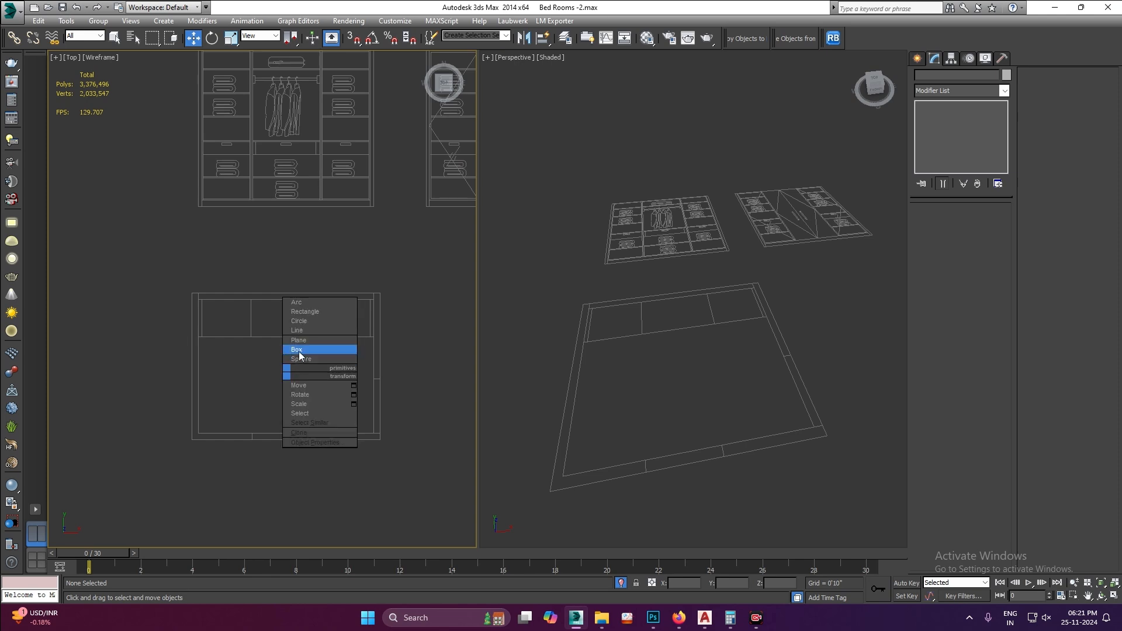
left_click(298, 351)
middle_click_drag(675, 333, 649, 360, "alt")
scroll(649, 361, "up", 4)
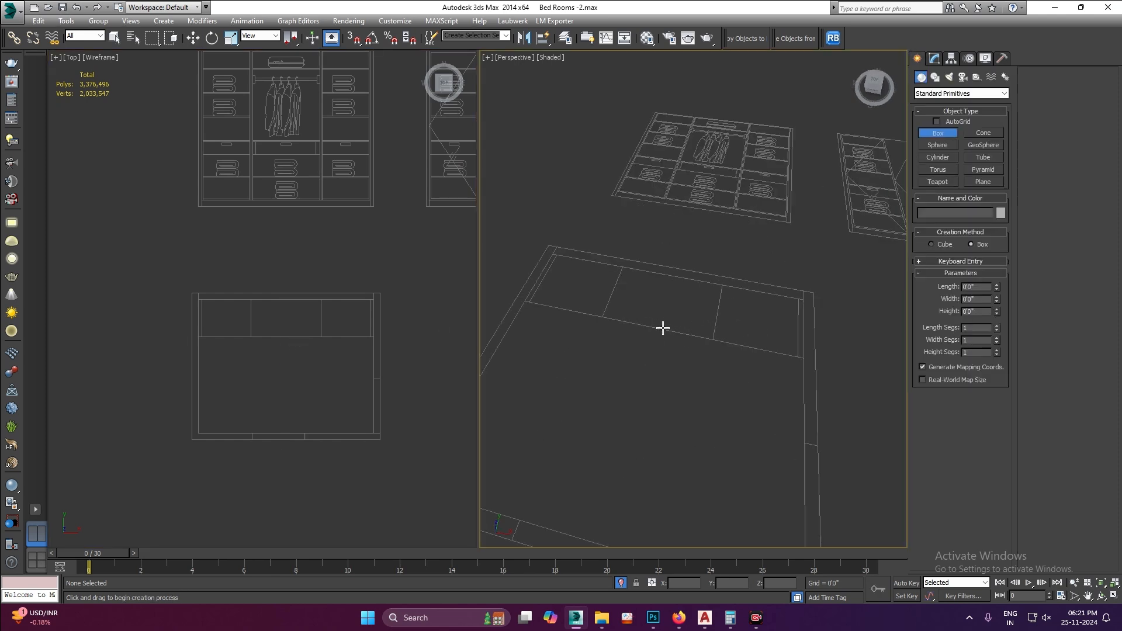
left_click(351, 40)
left_click_drag(563, 240, 804, 286)
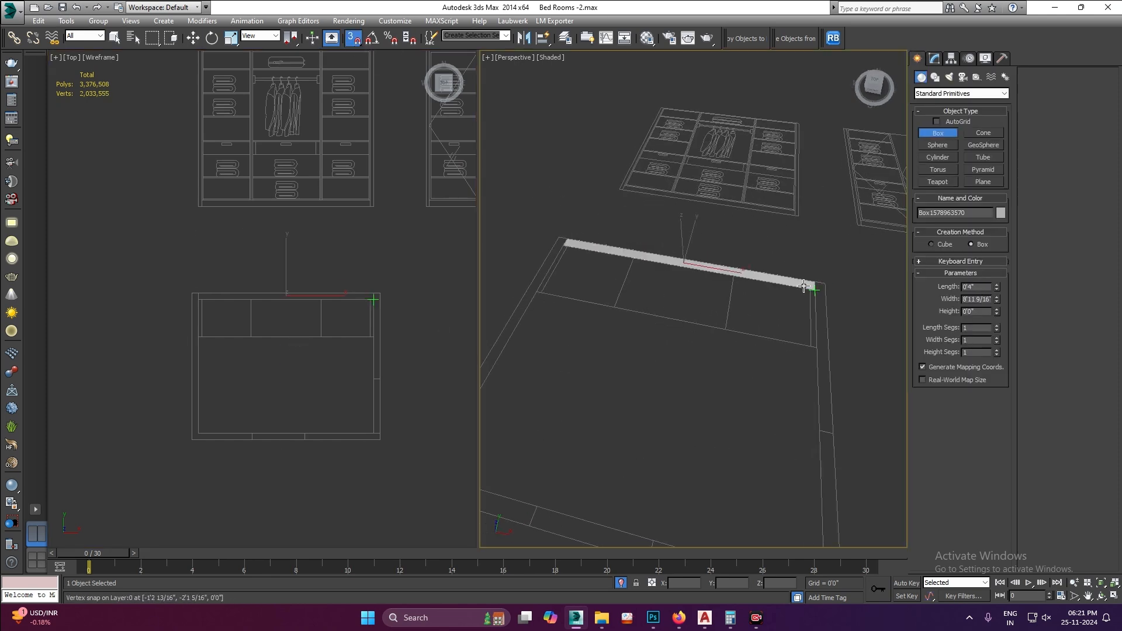
left_click(816, 150)
key("w")
key("s")
- Set the back wall box's height to 10' and deselect it
middle_click_drag(792, 178, 753, 238, "alt")
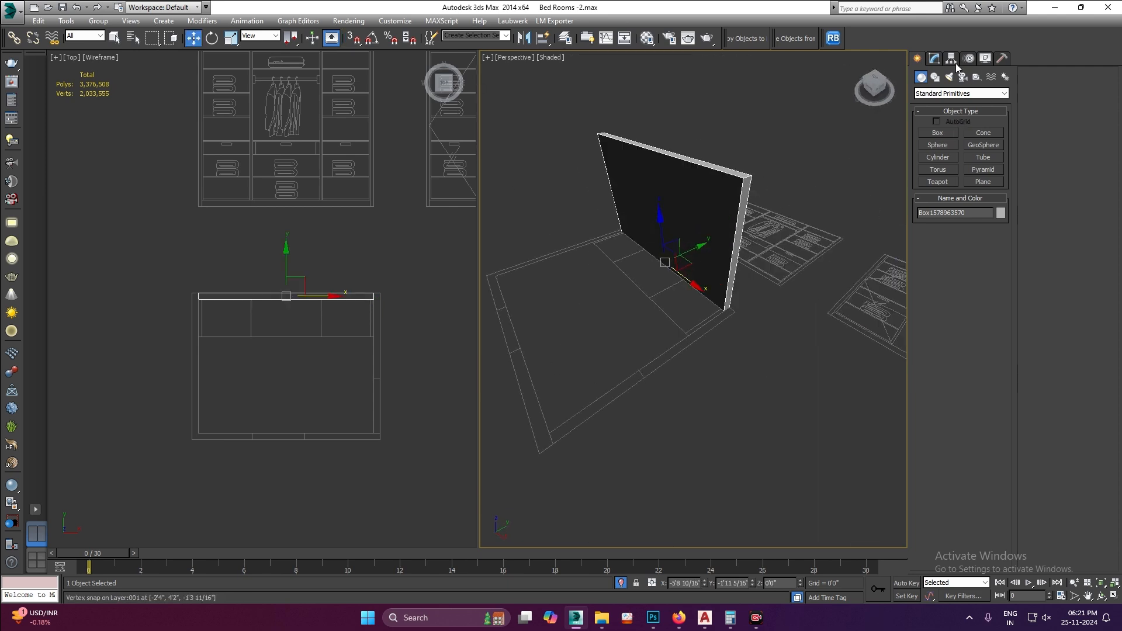
left_click(935, 58)
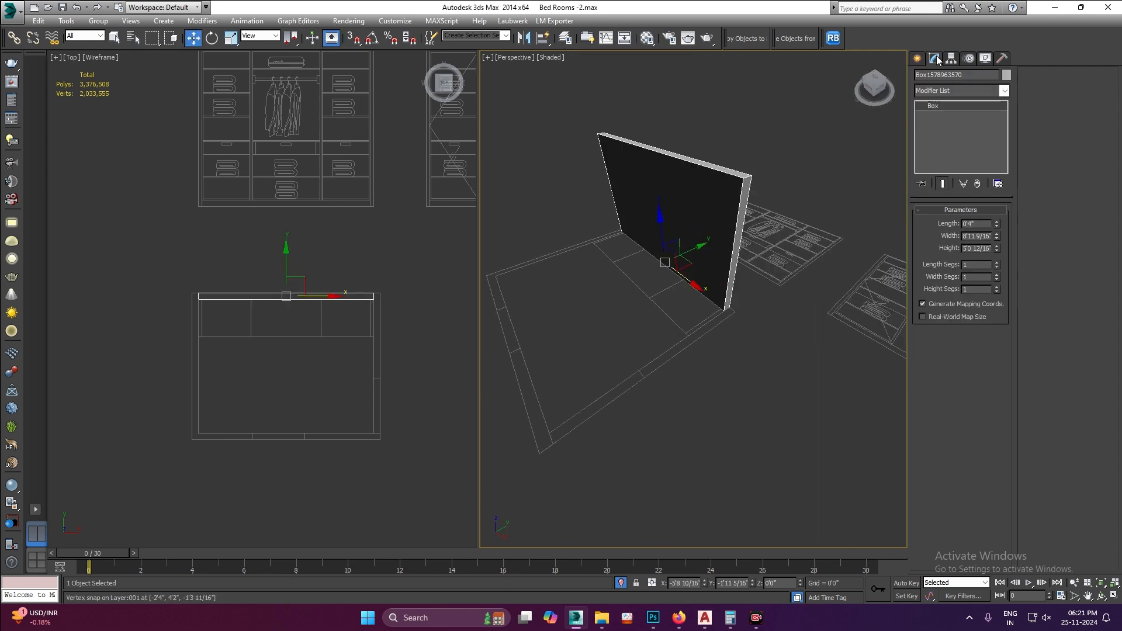
double_click(973, 248)
type("10'")
key("Return")
middle_click_drag(619, 351, 598, 384, "alt")
scroll(628, 332, "up", 3)
scroll(627, 332, "down", 3)
middle_click_drag(627, 332, 752, 375, "alt")
left_click(761, 353)
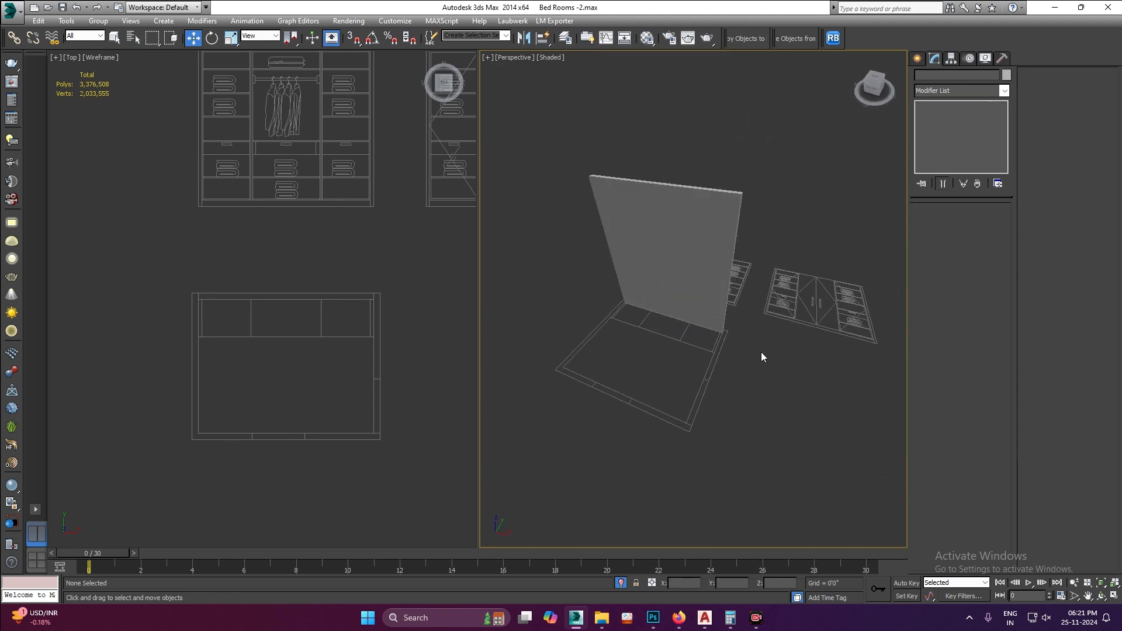
- Draw a vertex-snapped box over the right wall from its opening to the back corner, about 4'5" long and 10' high
scroll(761, 353, "up", 5)
left_click(919, 60)
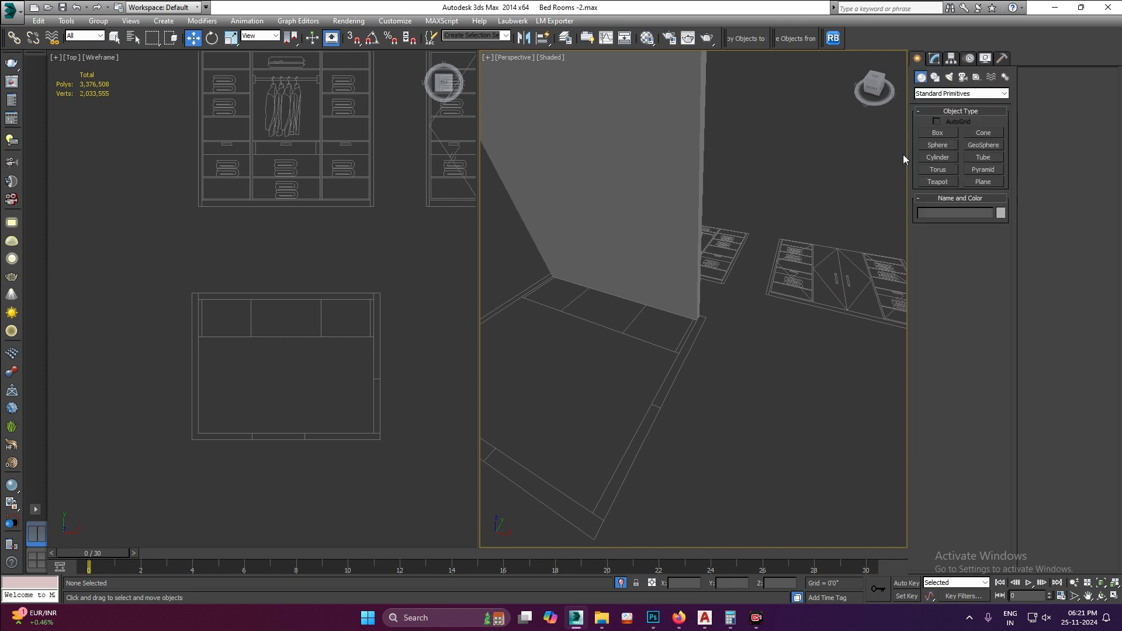
left_click(945, 132)
middle_click_drag(714, 376, 666, 390, "alt")
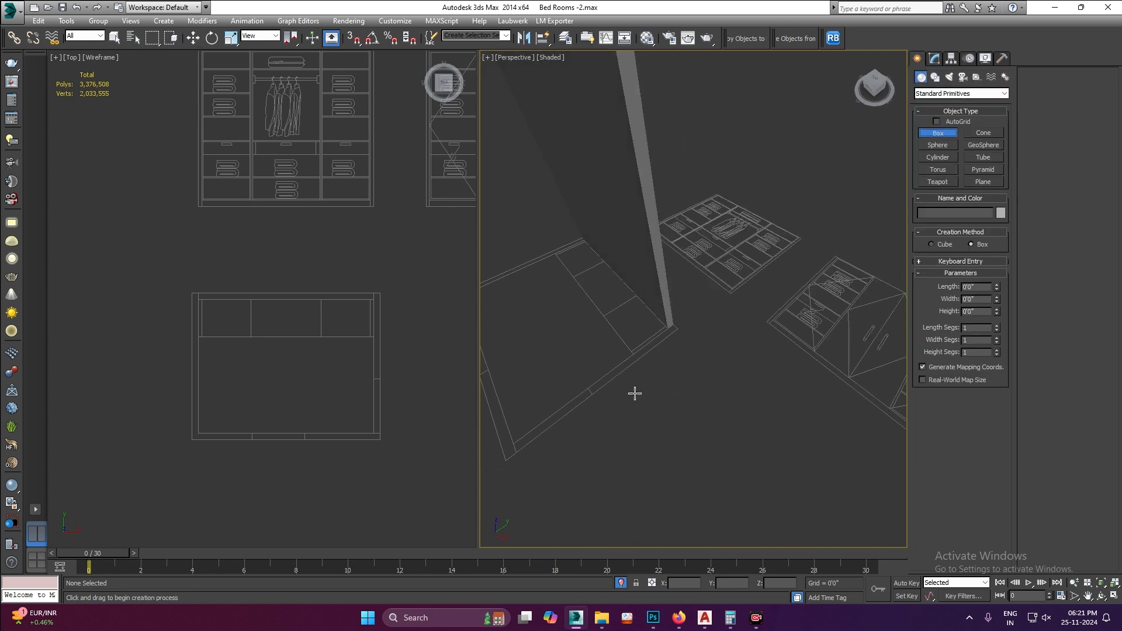
left_click(353, 38)
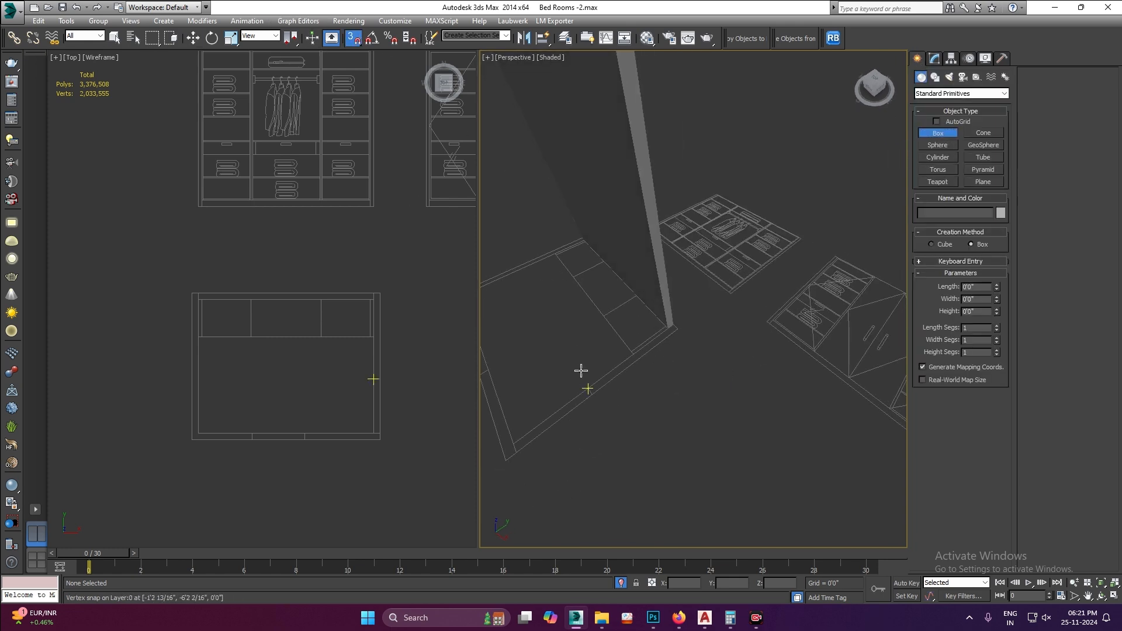
left_click_drag(587, 387, 685, 318)
scroll(655, 262, "down", 3)
left_click(649, 194)
key("s")
middle_click_drag(585, 336, 719, 363, "alt")
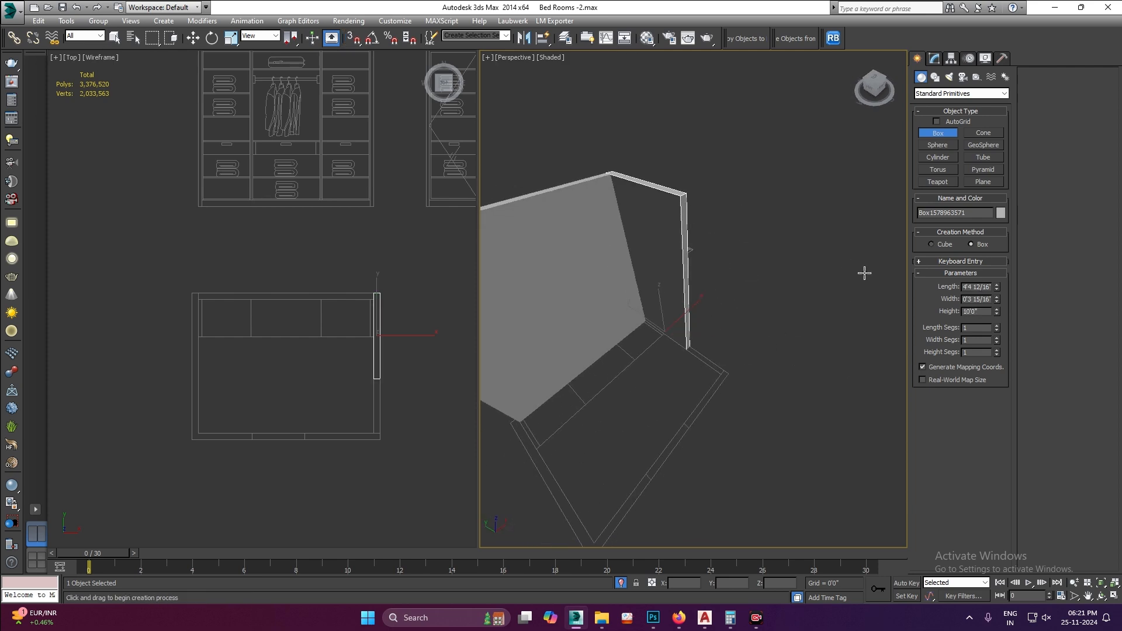
- Draw two vertex-snapped boxes, 10' high, over the front wall segments on both sides of the door opening
key("s")
left_click_drag(723, 374, 685, 426)
left_click(674, 182)
mouse_move(646, 429)
middle_mouse_down()
mouse_move(758, 355)
mouse_move(624, 430)
middle_mouse_up()
left_click_drag(667, 437, 606, 506)
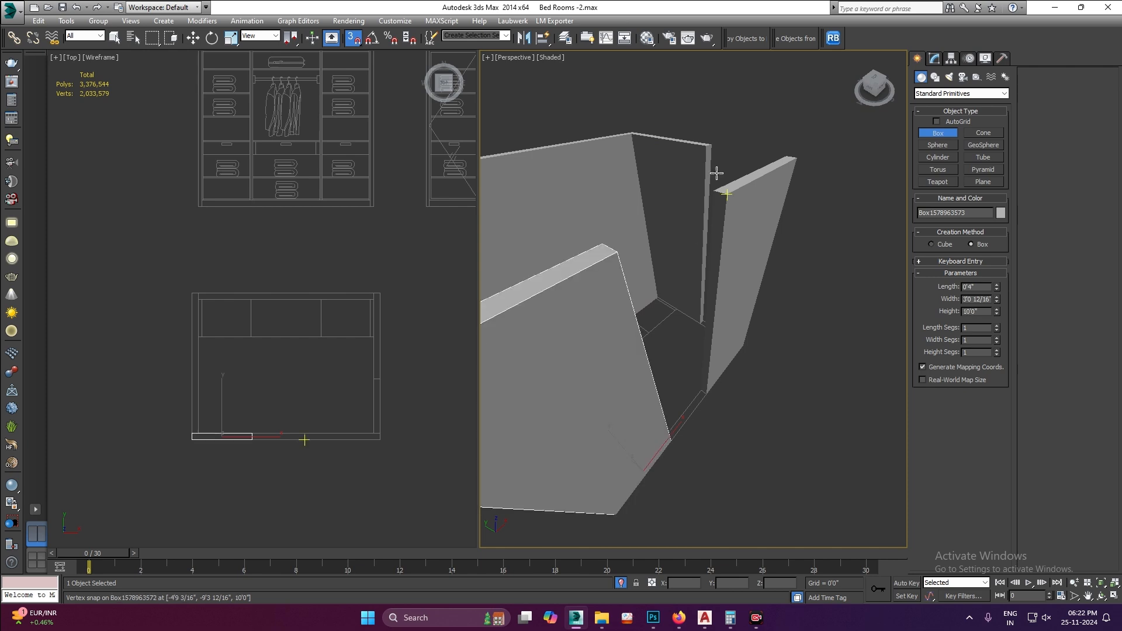
left_click(717, 173)
- Draw a vertex-snapped box over the plan's left wall, about 7'2" long, raised to the height of the other walls
scroll(749, 245, "down", 4)
scroll(604, 311, "up", 5)
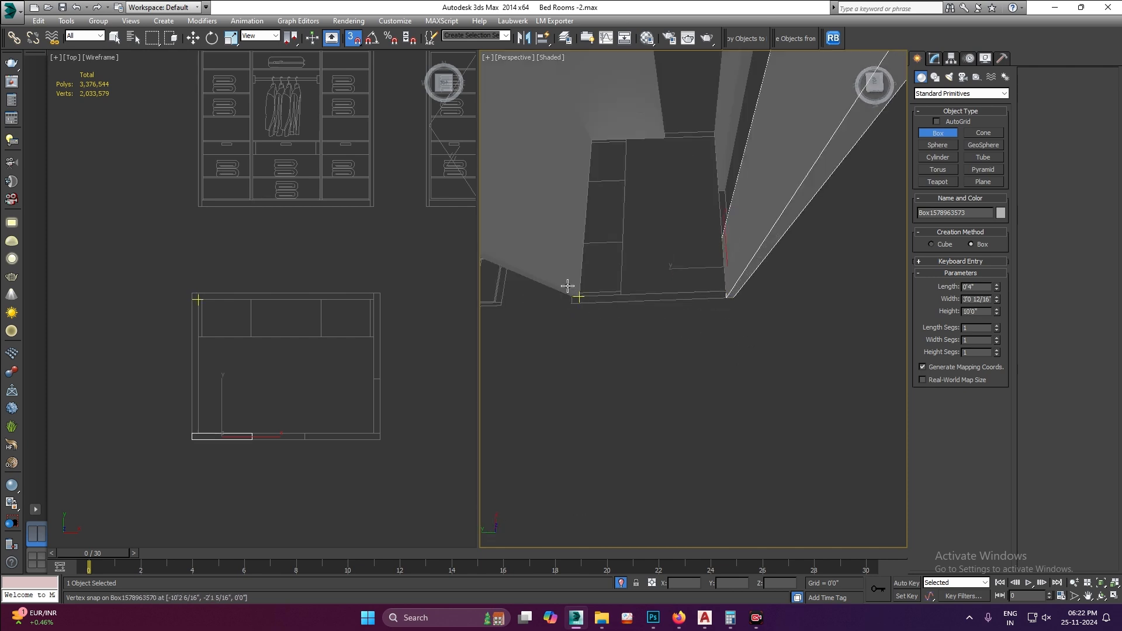
left_click_drag(565, 285, 719, 290)
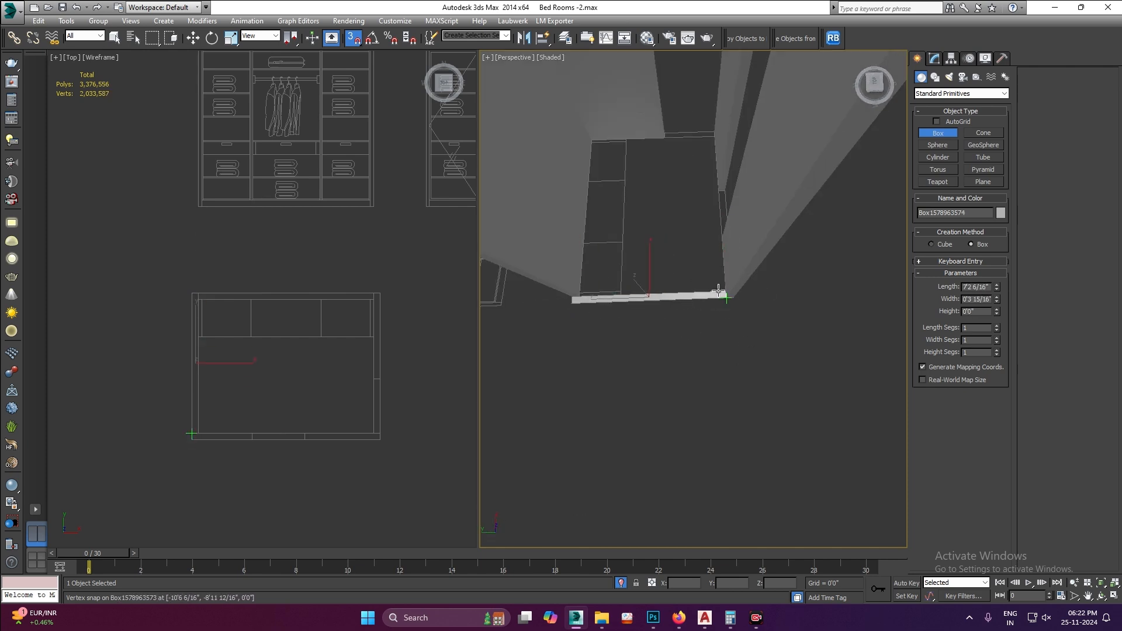
scroll(719, 290, "down", 5)
key("w")
left_click(808, 315)
middle_click_drag(778, 302, 649, 292, "alt")
left_click(679, 193)
scroll(679, 193, "up", 3)
key("s")
scroll(584, 304, "down", 3)
scroll(636, 257, "up", 4)
- Draw a vertex-snapped box about 2'8" wide between the tops of the front wall segments, extending downward as a lintel above the door opening
left_click(938, 132)
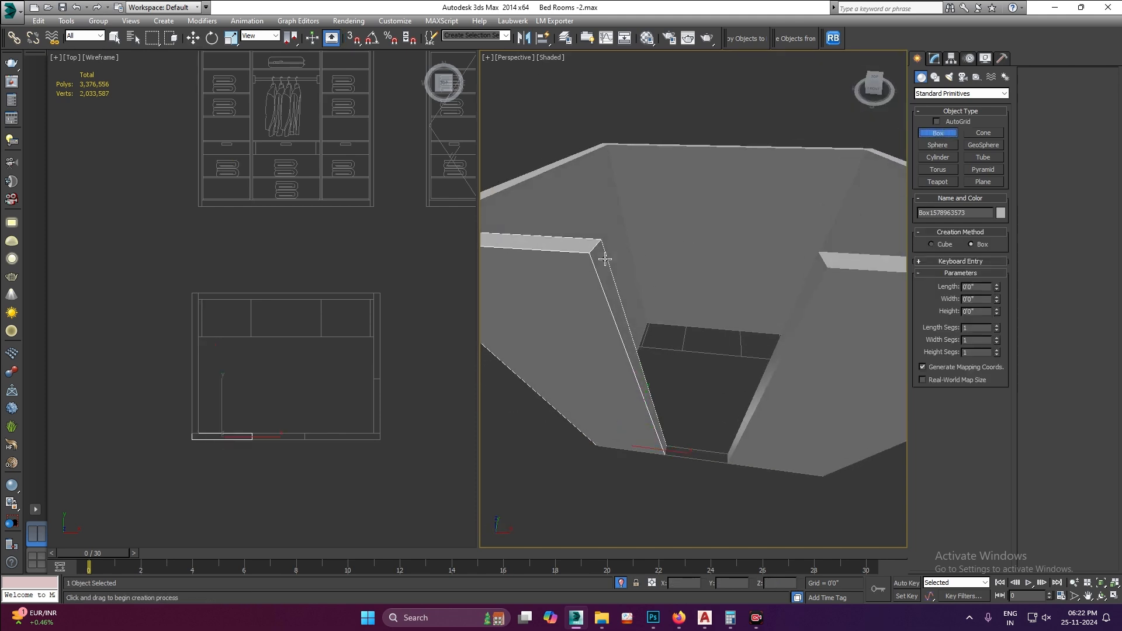
key("s")
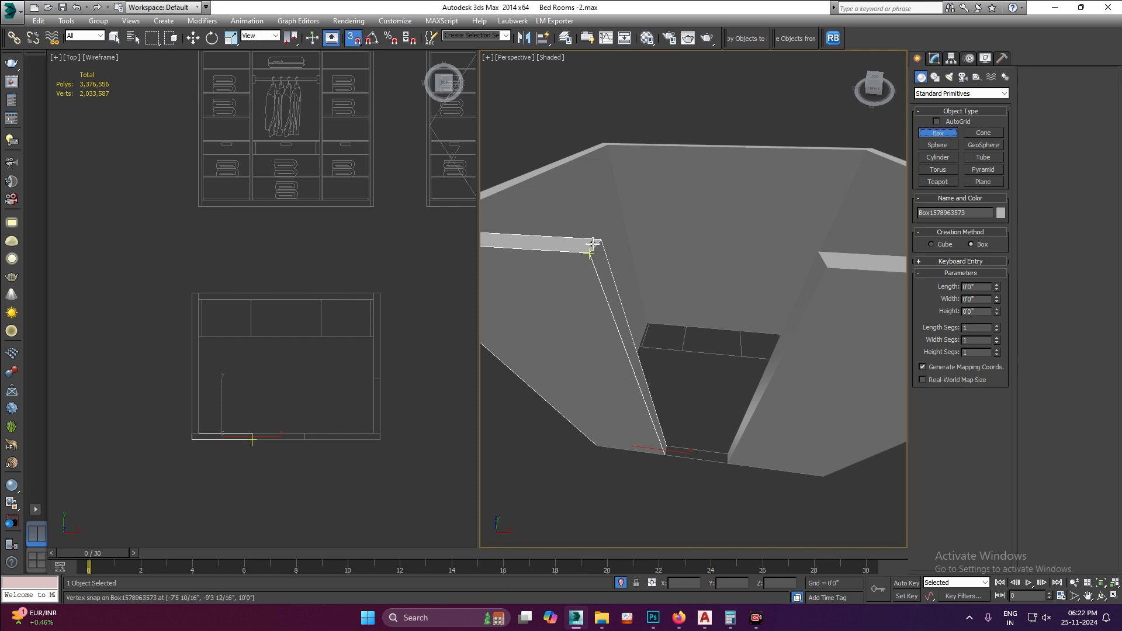
left_click_drag(594, 244, 808, 270)
key("s")
left_click(762, 345)
key("w")
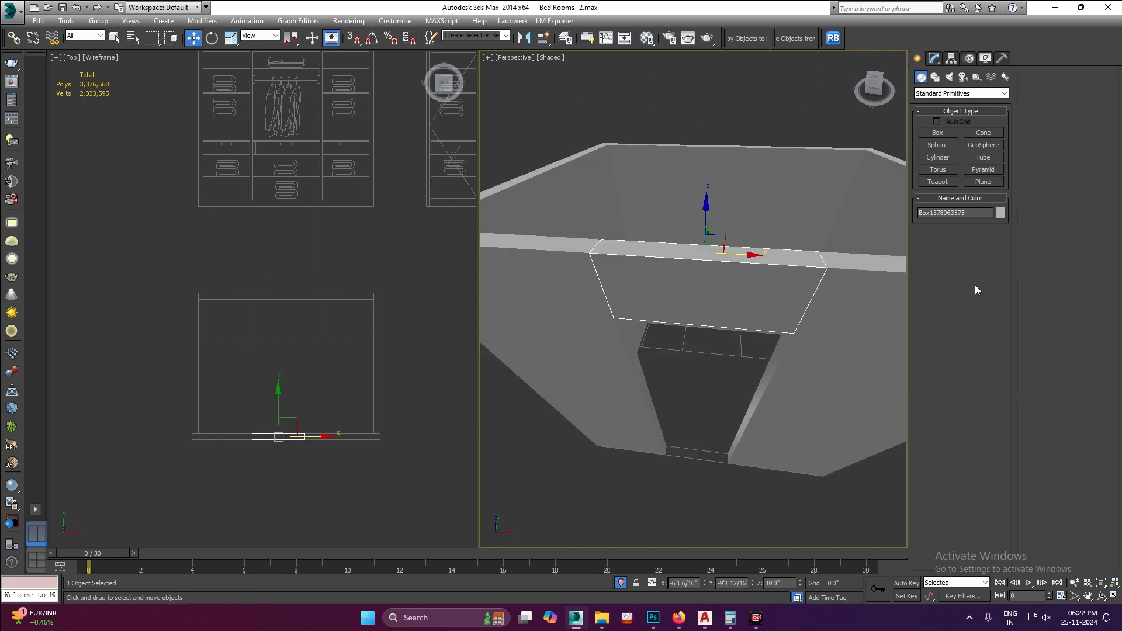
- Set the door lintel box's height to -2' and deselect it
left_click(934, 58)
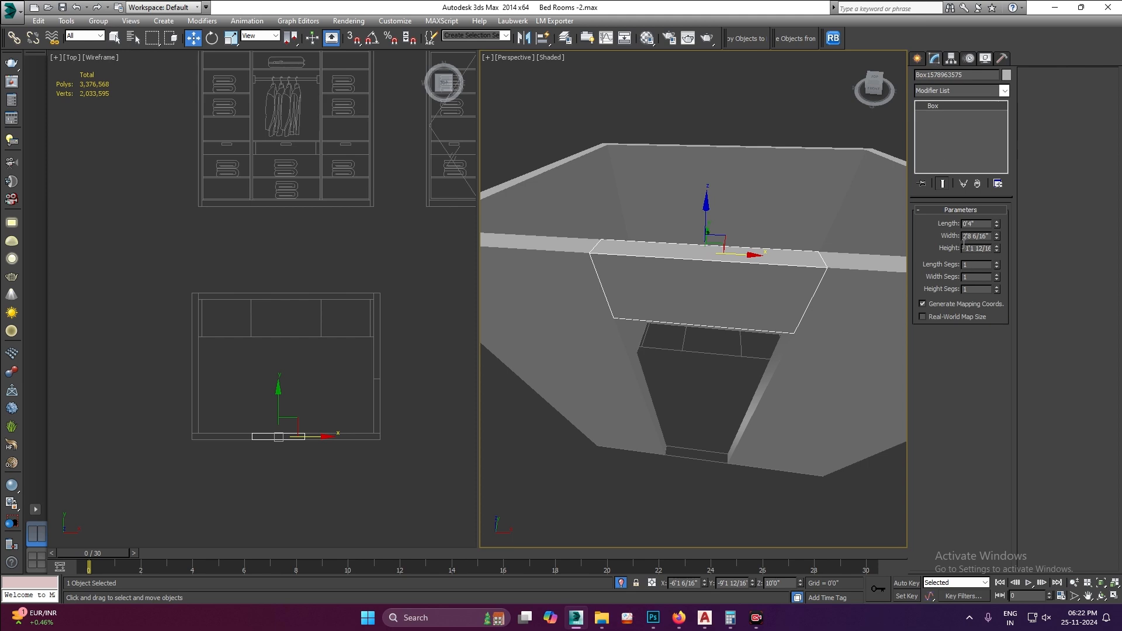
left_click_drag(962, 246, 1101, 254)
type("-2'")
key("Return")
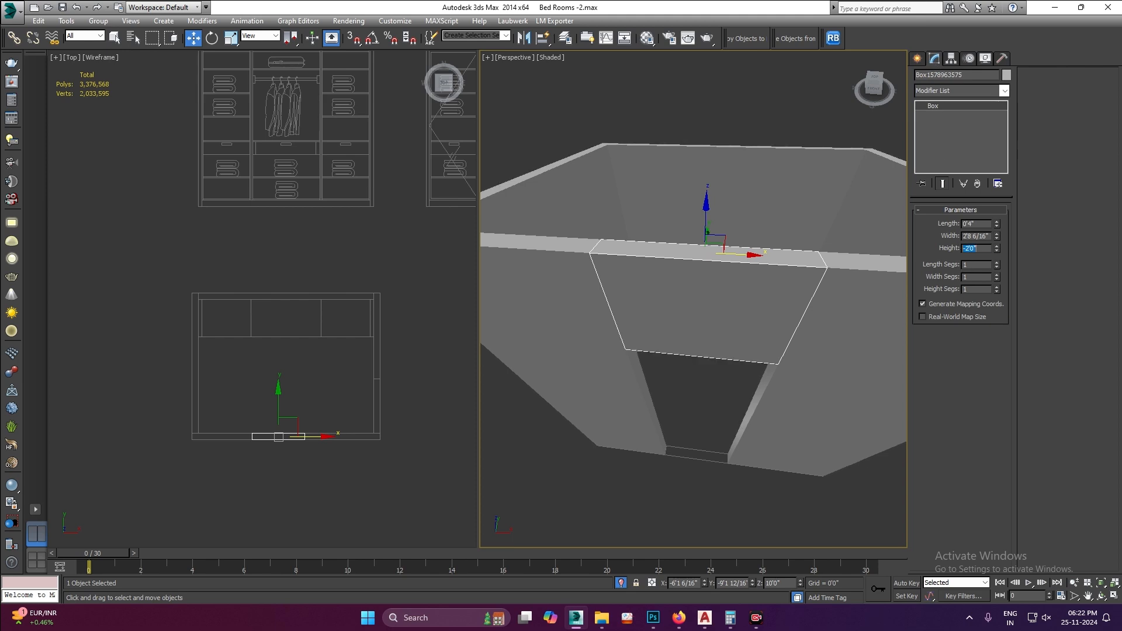
scroll(864, 237, "down", 4)
middle_click_drag(808, 311, 676, 245, "alt")
left_click(716, 155)
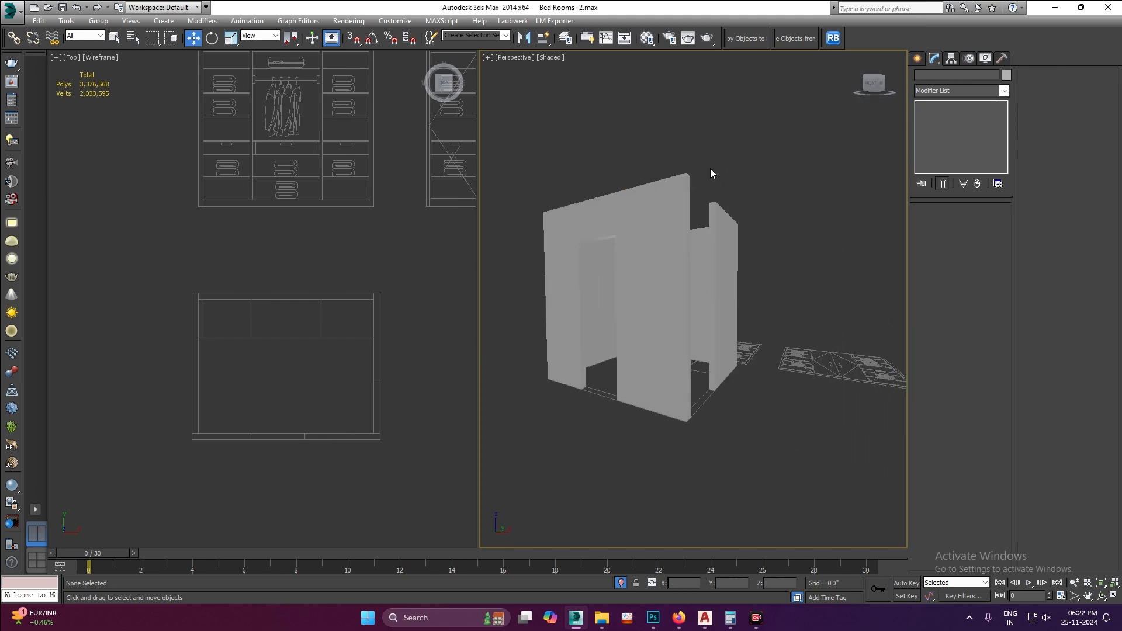
- Draw a vertex-snapped box about 2'9" long across the tops beside the right wall's opening, extending downward as a lintel
middle_click_drag(787, 275, 696, 307, "alt")
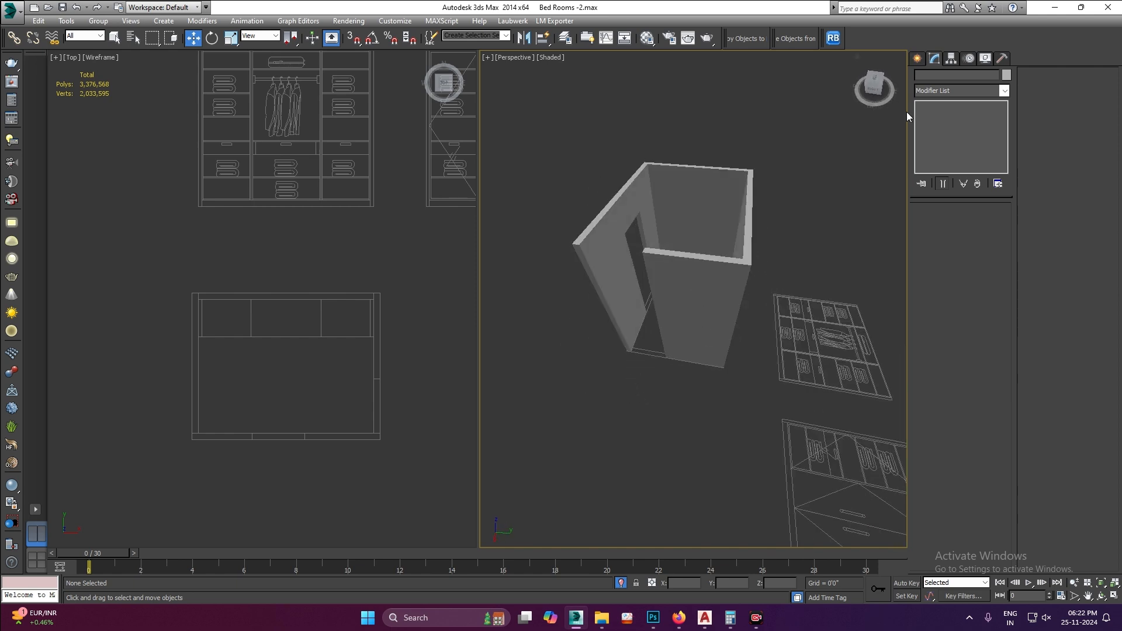
left_click(917, 58)
left_click(938, 133)
scroll(636, 259, "up", 2)
key("s")
left_click_drag(590, 256, 711, 263)
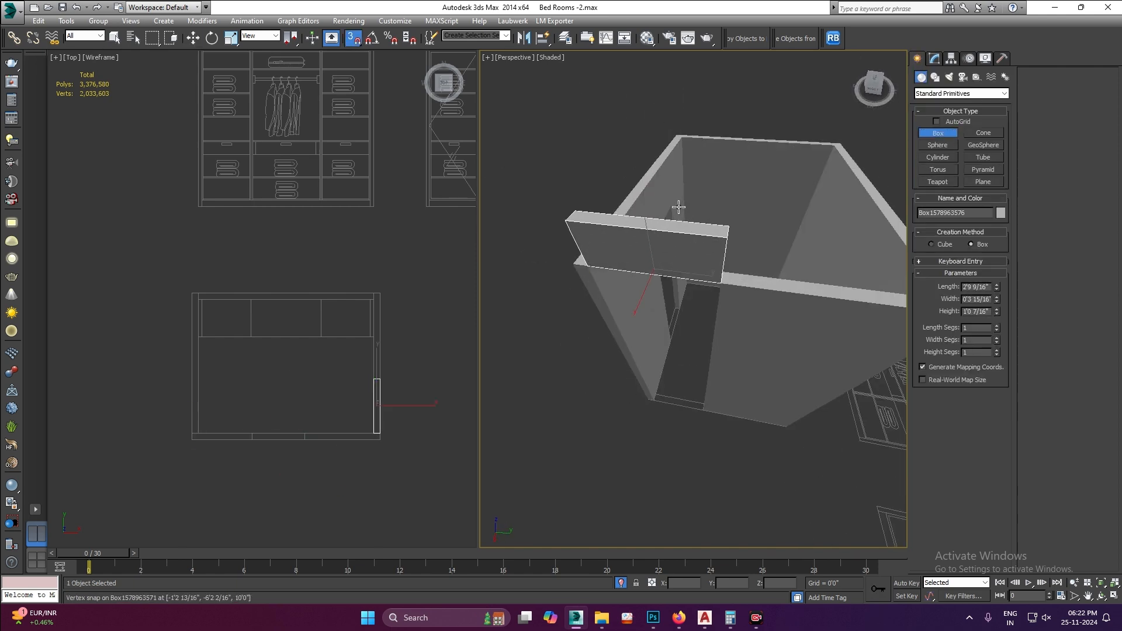
left_click(671, 195)
key("s")
key("w")
left_click(664, 193)
- Draw a vertex-snapped plane covering the full outline of the room plan, and open its exact move values
middle_click_drag(665, 192, 813, 344, "alt")
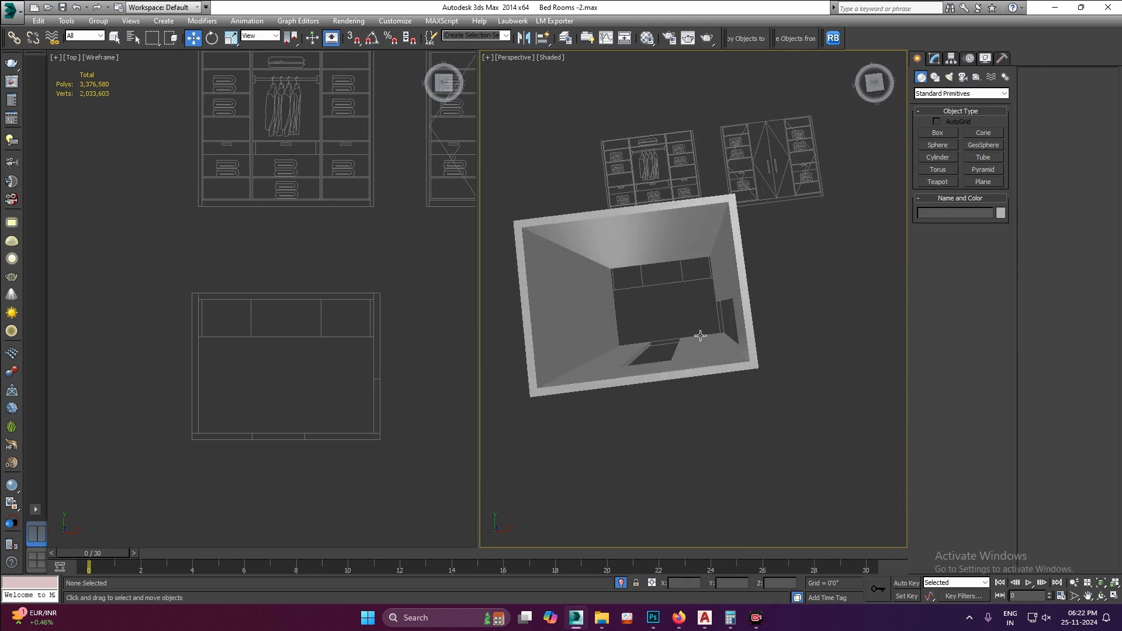
scroll(690, 307, "up", 3)
right_click(714, 317)
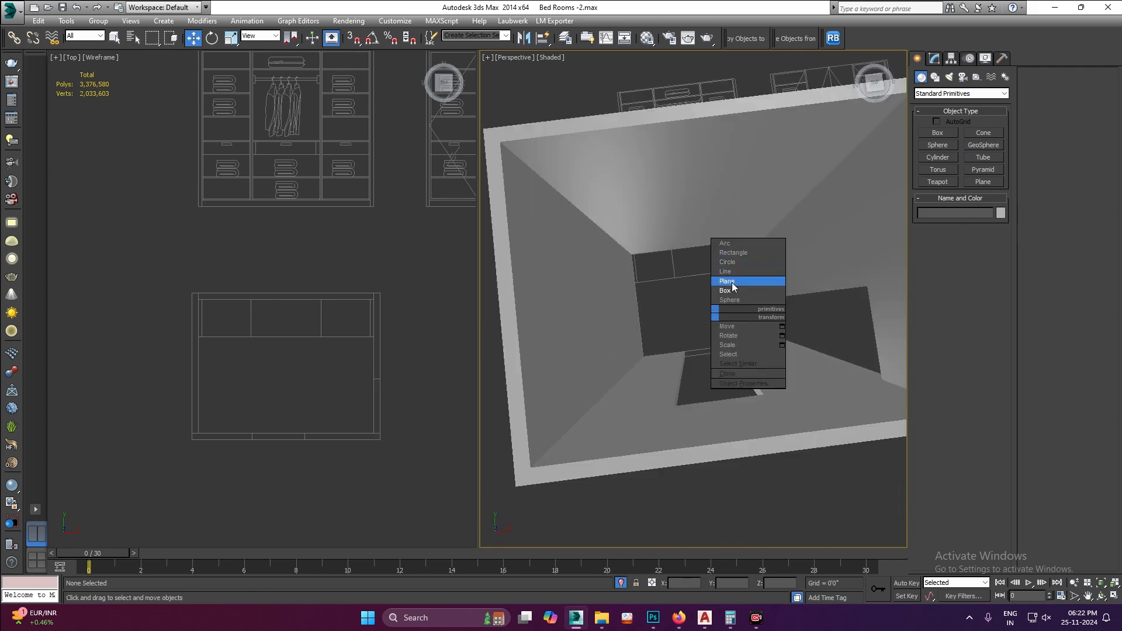
left_click(732, 283)
middle_click_drag(202, 346, 204, 342)
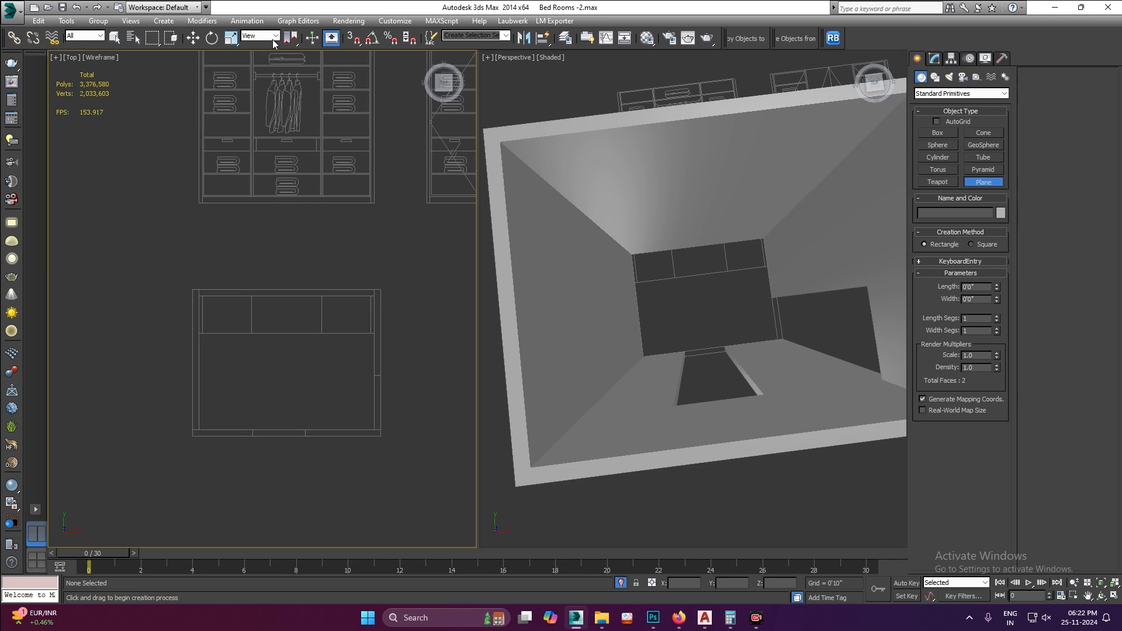
key("s")
left_click_drag(193, 290, 381, 426)
right_click(381, 426)
key("s")
scroll(716, 290, "down", 3)
mouse_move(716, 290)
middle_mouse_down("alt")
mouse_move(718, 227)
mouse_move(704, 274)
middle_mouse_up("alt")
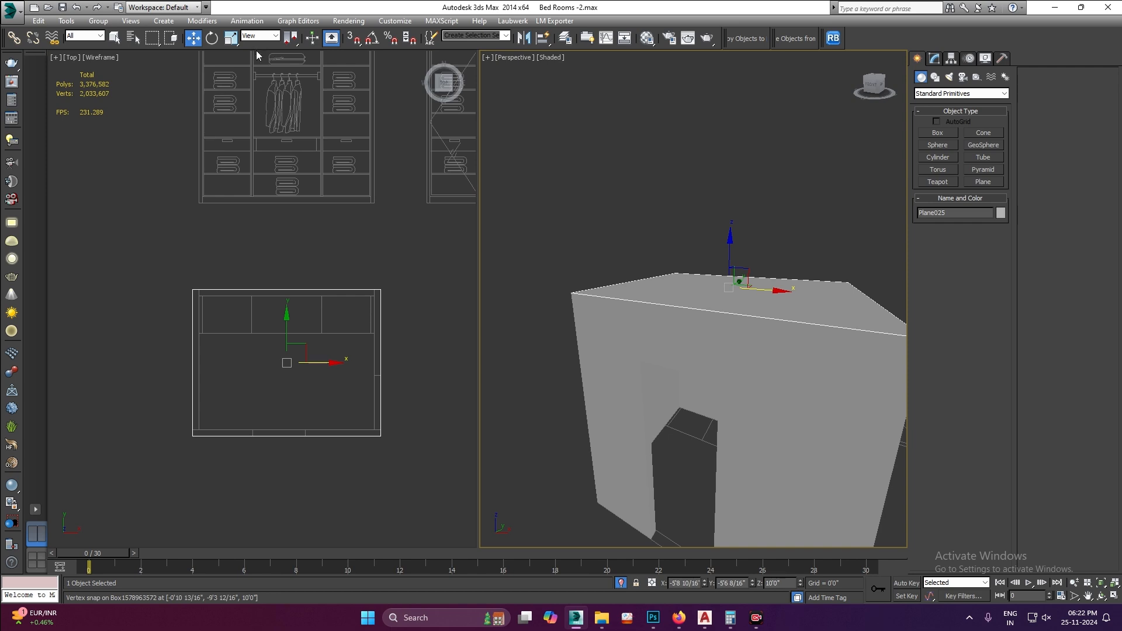
right_click(192, 39)
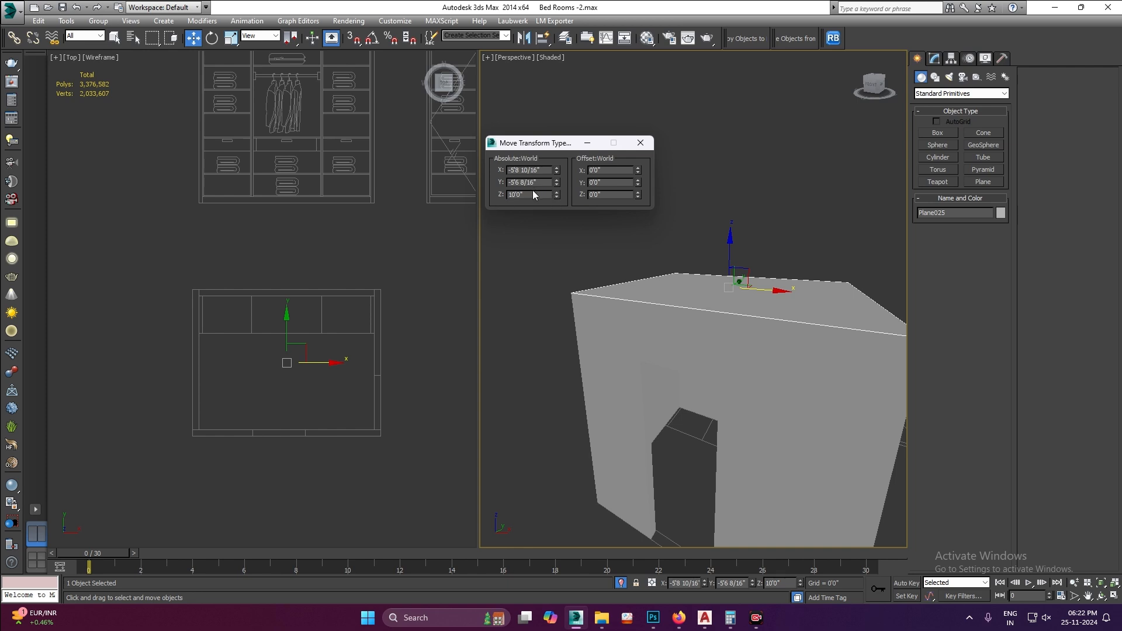
- Try shifting the plane along the Z, Y and X axes in turn, undoing each move
mouse_move(533, 192)
left_mouse_down()
mouse_move(499, 186)
mouse_move(519, 189)
left_mouse_up()
mouse_move(554, 197)
left_mouse_down()
mouse_move(544, 197)
mouse_move(553, 208)
left_mouse_up()
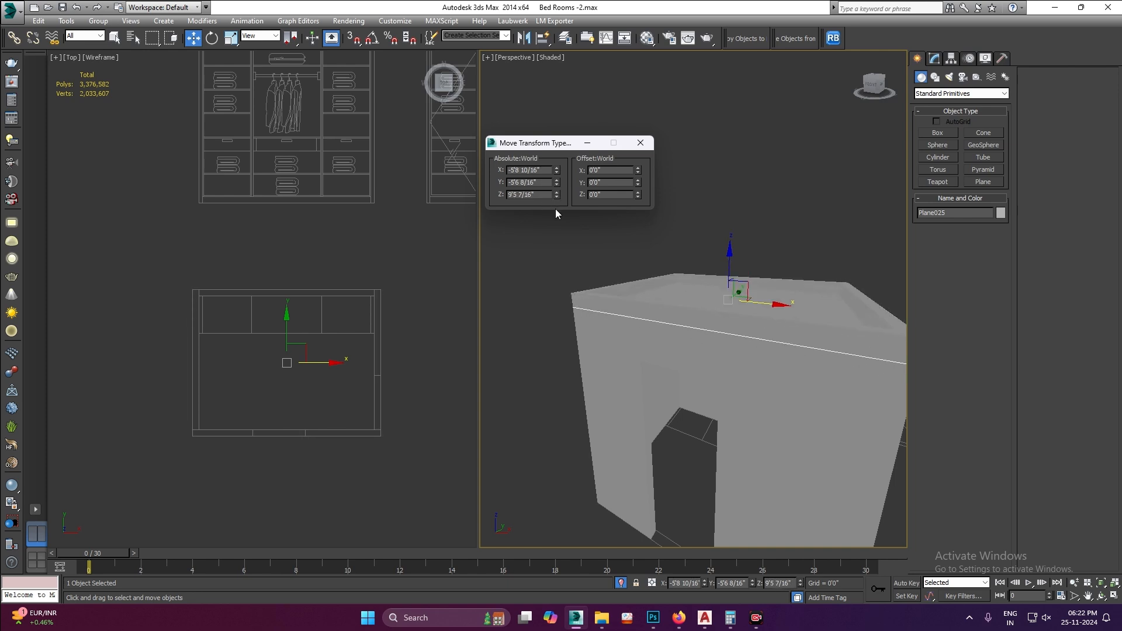
key("ctrl+z")
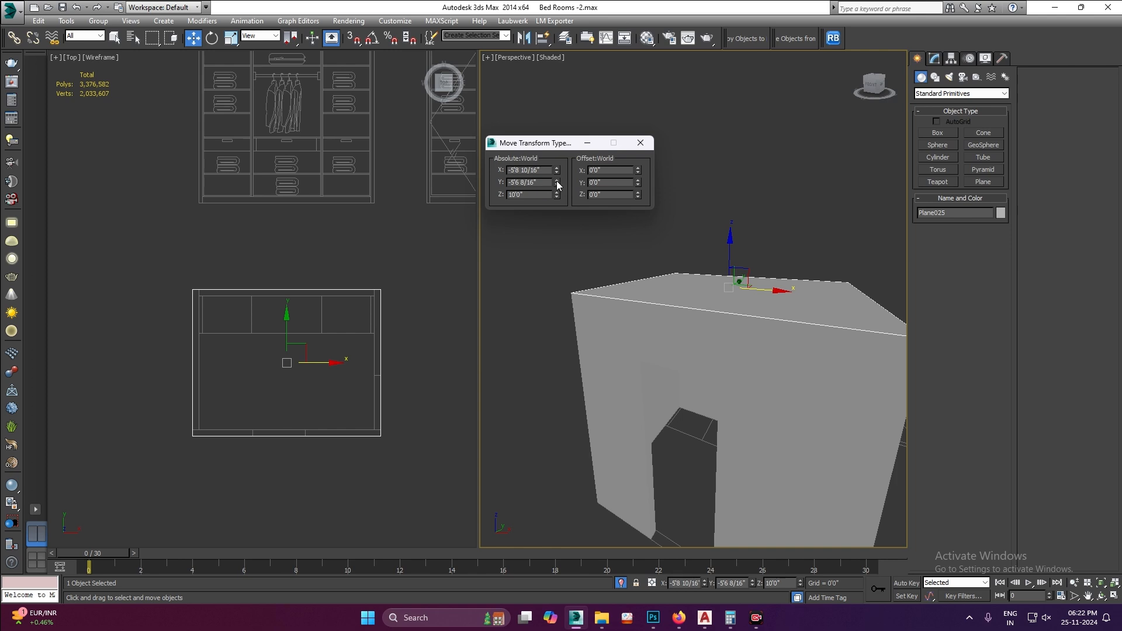
mouse_move(558, 183)
left_mouse_down()
mouse_move(547, 166)
mouse_move(551, 78)
mouse_move(536, 295)
mouse_move(560, 155)
mouse_move(565, 190)
left_mouse_up()
key("ctrl+z")
mouse_move(556, 170)
left_mouse_down()
mouse_move(536, 121)
mouse_move(586, 305)
mouse_move(558, 187)
left_mouse_up()
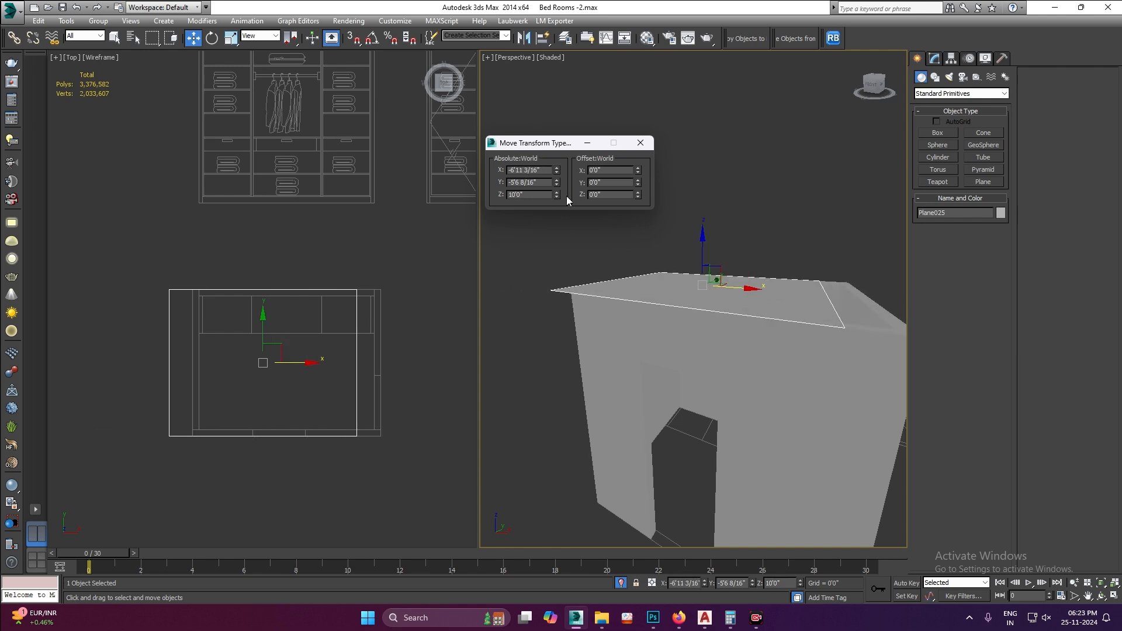
key("ctrl+z")
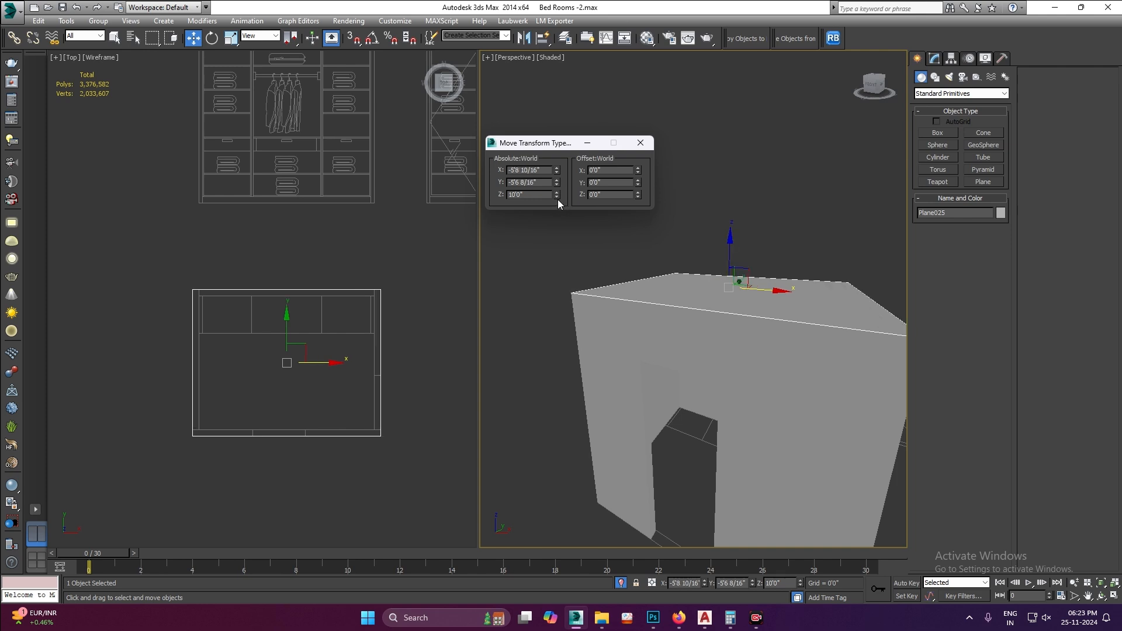
- Set the plane's absolute Z position to 0 as the room's floor and close the exact move values
right_click(557, 194)
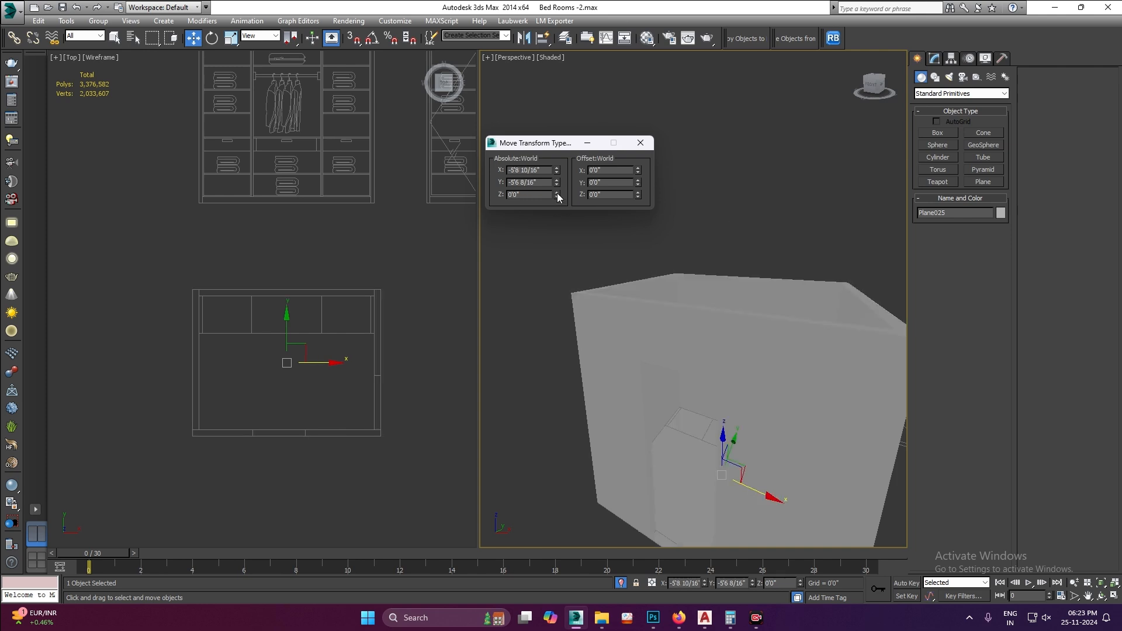
middle_click_drag(773, 479, 658, 367, "alt")
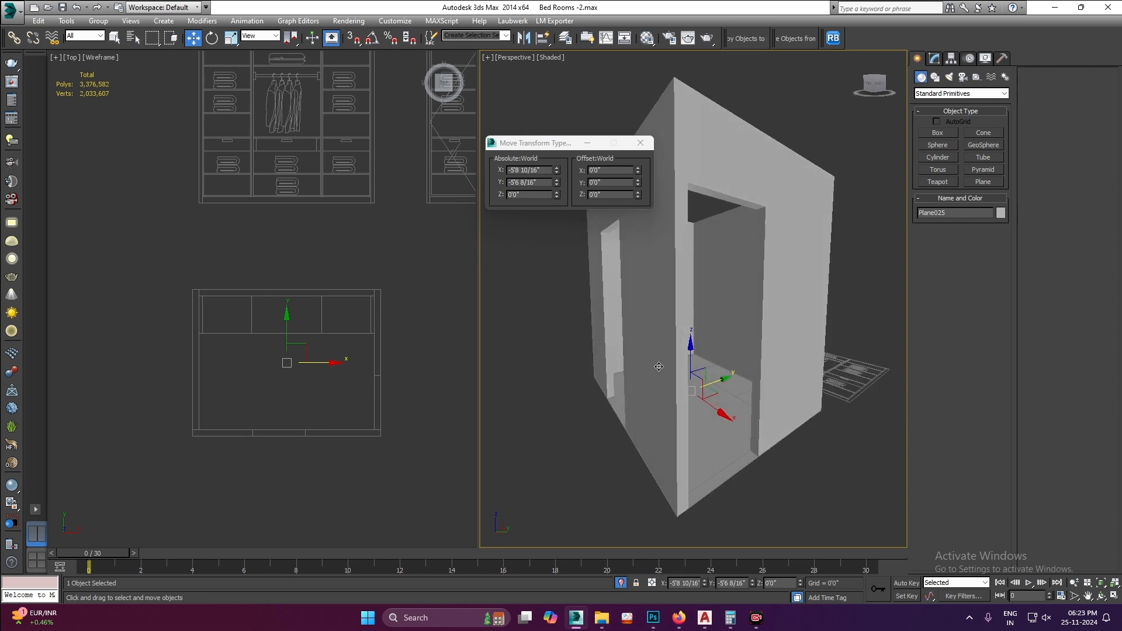
key("F5")
left_click(638, 144)
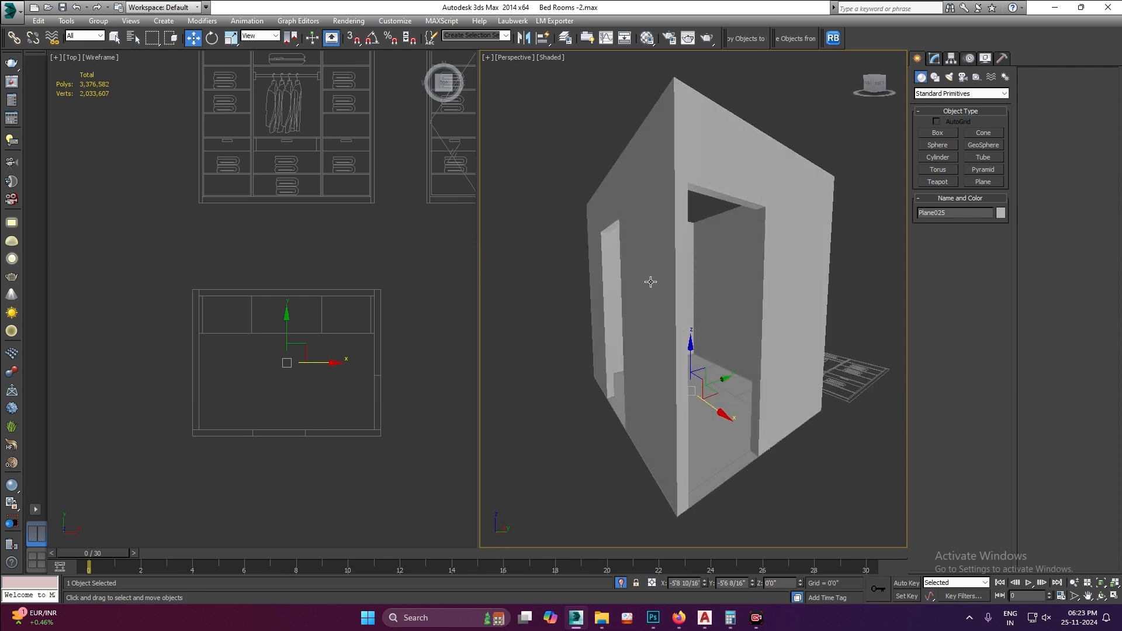
- Examine the room's walls, openings and floor plane from above and outside
scroll(654, 342, "down", 5)
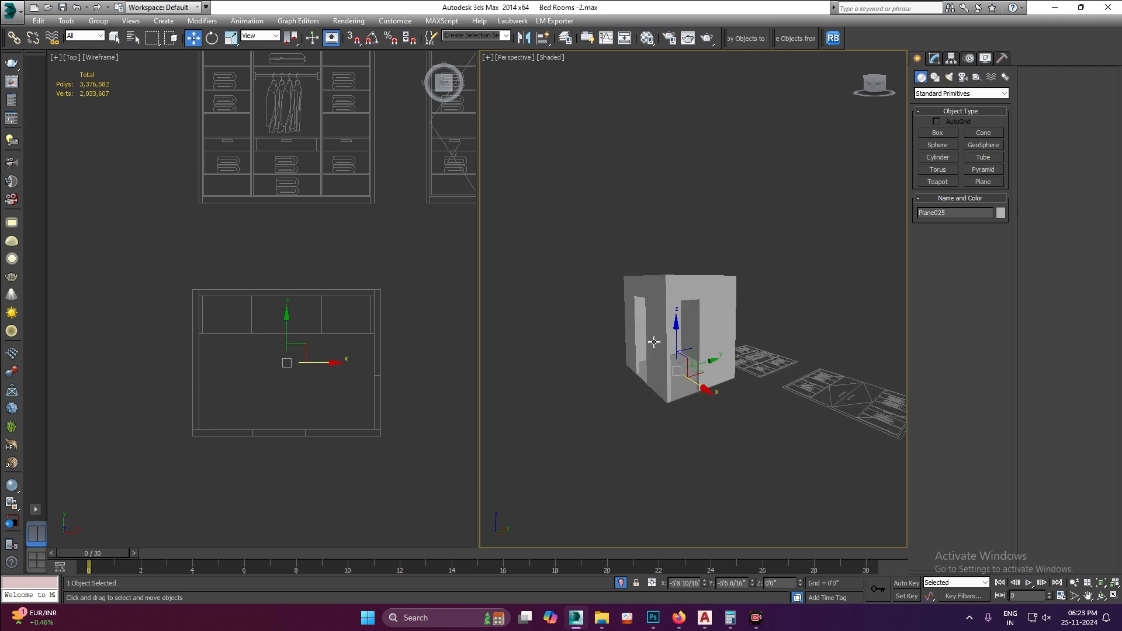
scroll(654, 342, "up", 3)
middle_click_drag(681, 376, 669, 324, "alt")
key("ctrl+z")
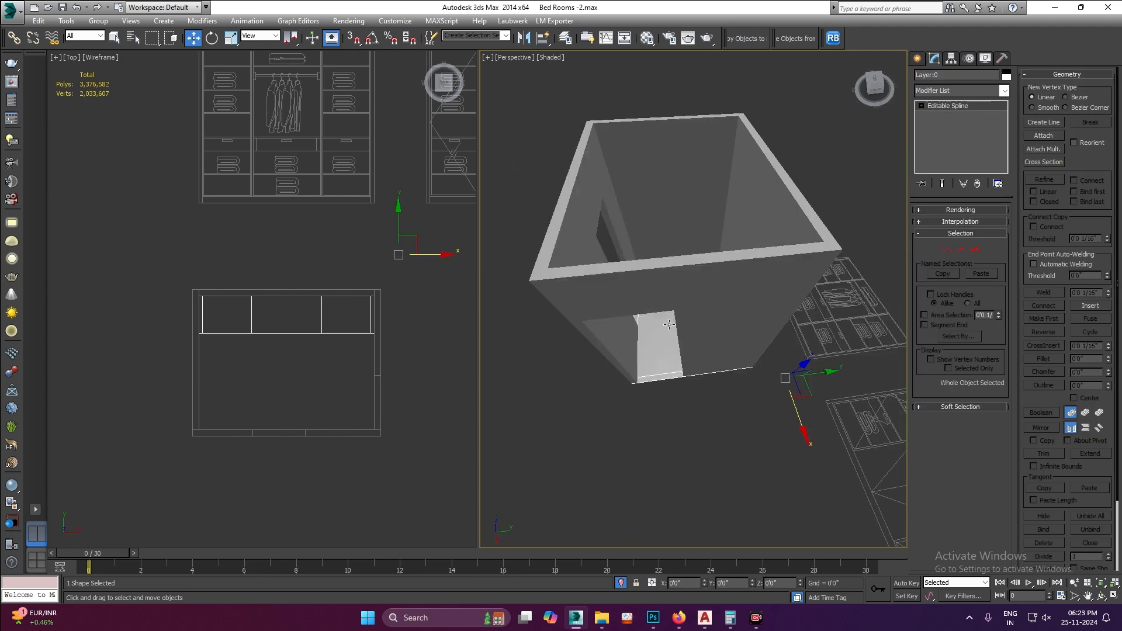
left_click(713, 288)
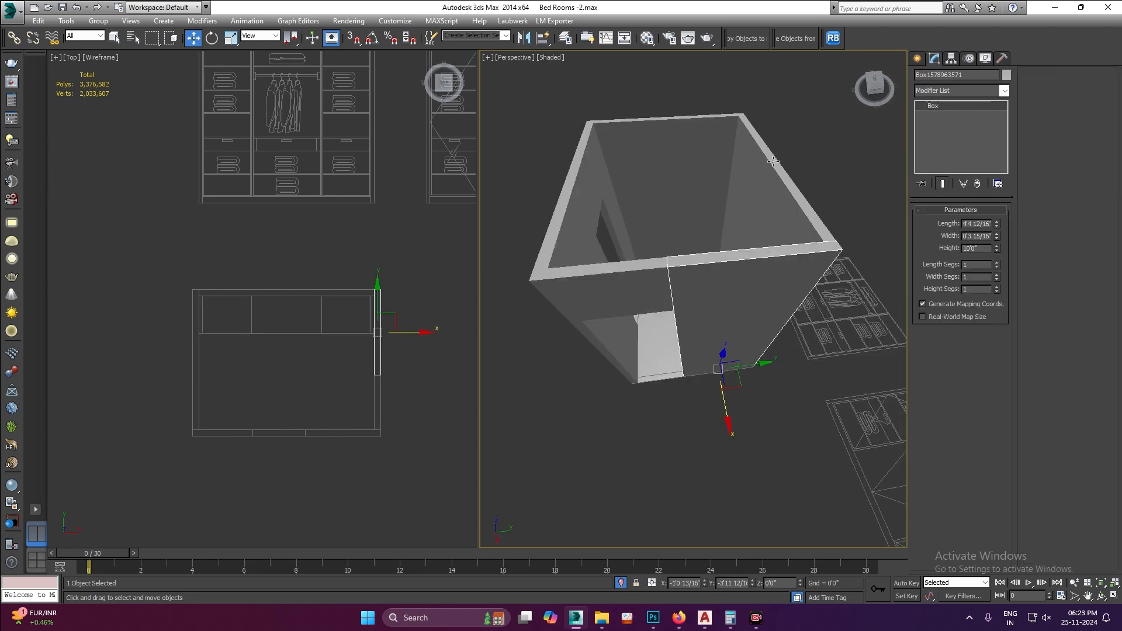
left_click_drag(677, 333, 563, 364)
middle_click_drag(636, 383, 746, 301, "alt")
left_click(840, 234)
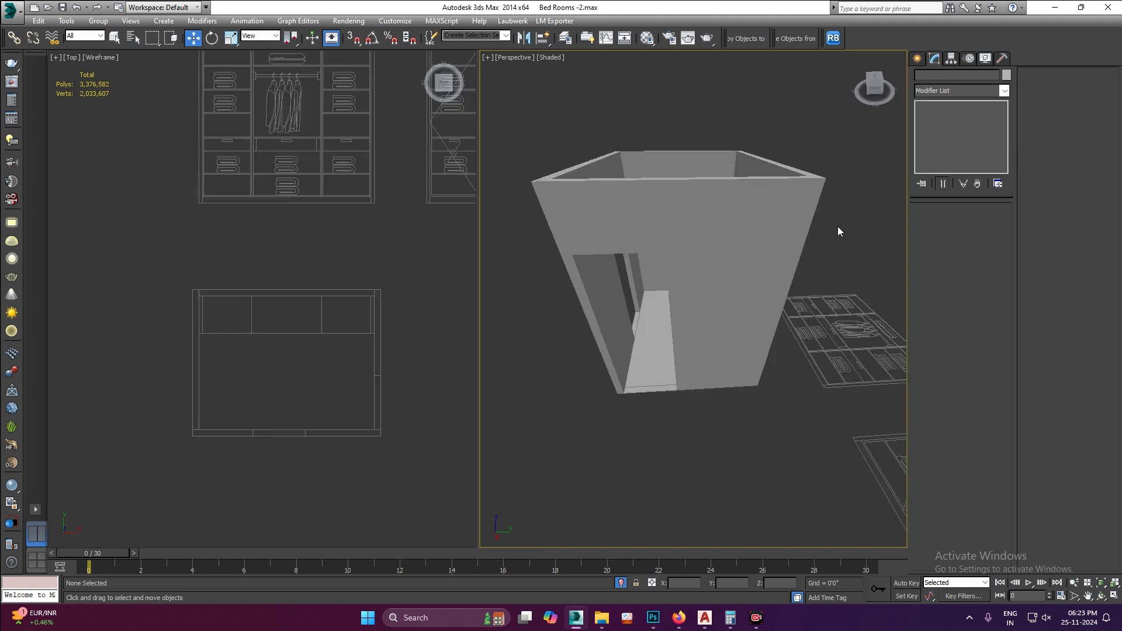
- Set the object color of all seven wall and lintel boxes to black
left_click_drag(516, 139, 515, 139)
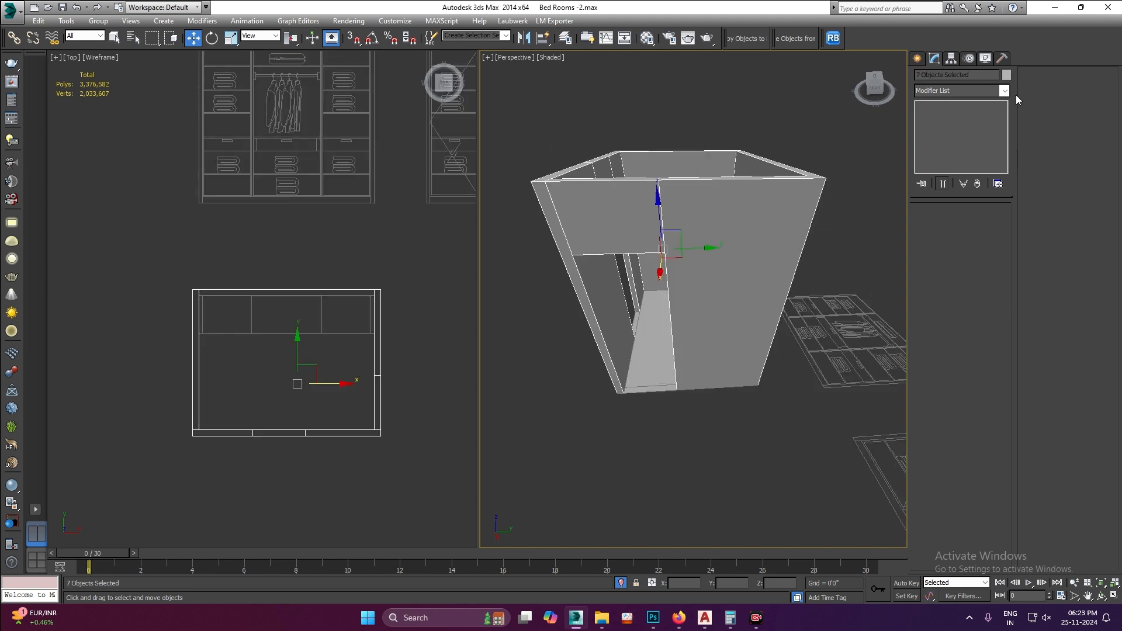
left_click(1005, 75)
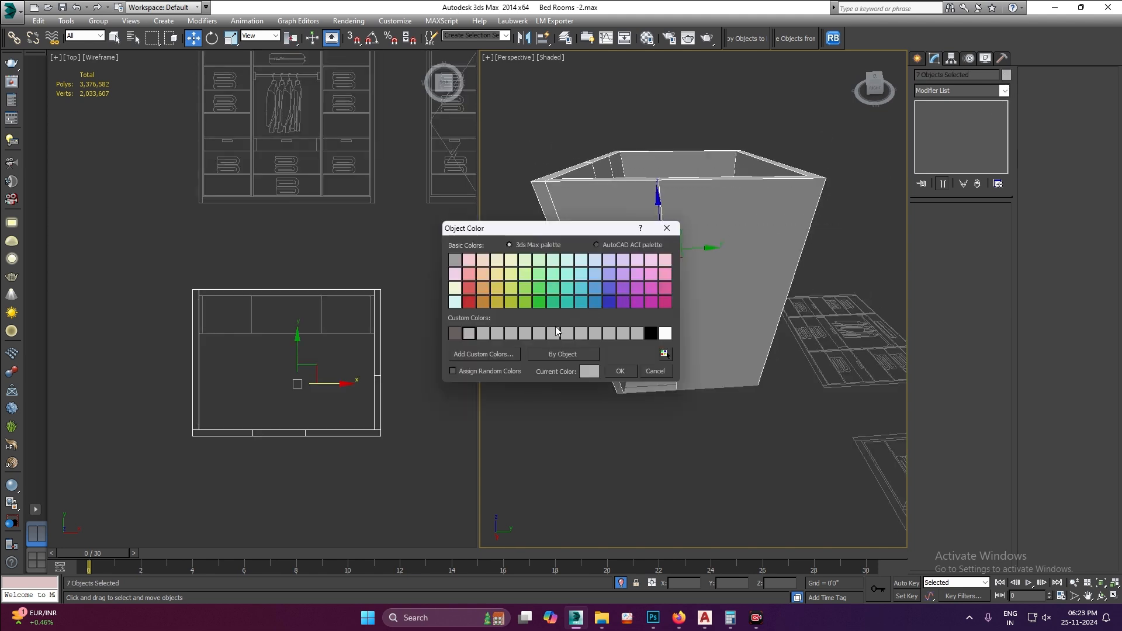
left_click(650, 333)
left_click(620, 371)
left_click(703, 483)
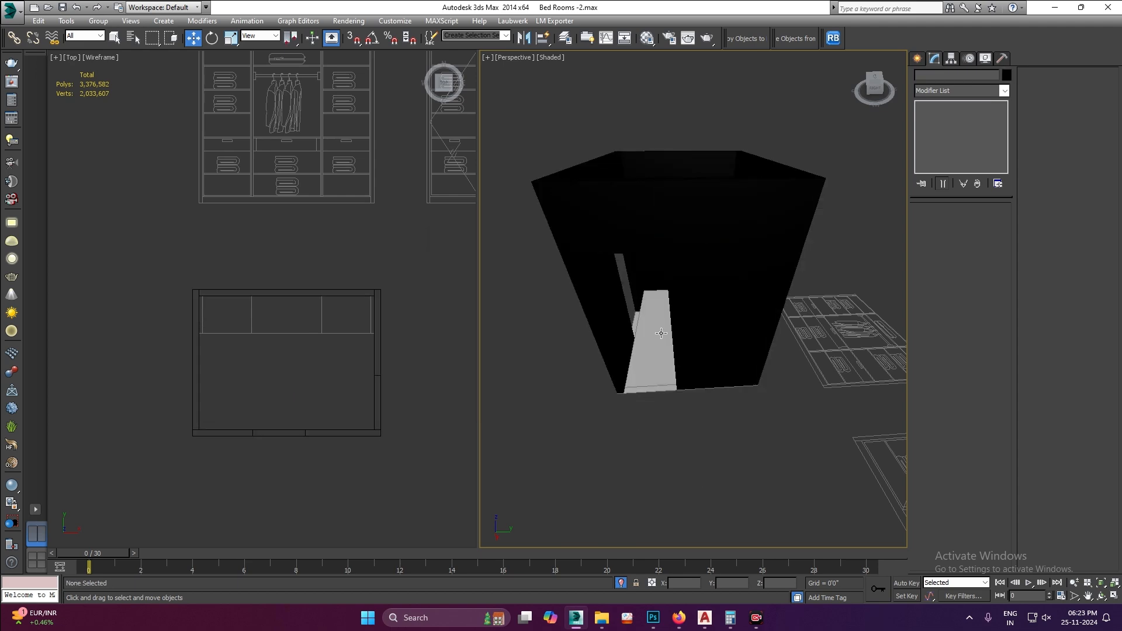
- Change the object color of the wall and lintel boxes to a dark brownish grey
left_click(729, 238)
middle_click_drag(700, 245, 751, 293, "alt")
scroll(696, 238, "down", 4)
middle_click_drag(697, 238, 696, 354, "alt")
left_click(739, 371)
middle_click_drag(692, 213, 718, 293, "alt")
scroll(685, 359, "up", 5)
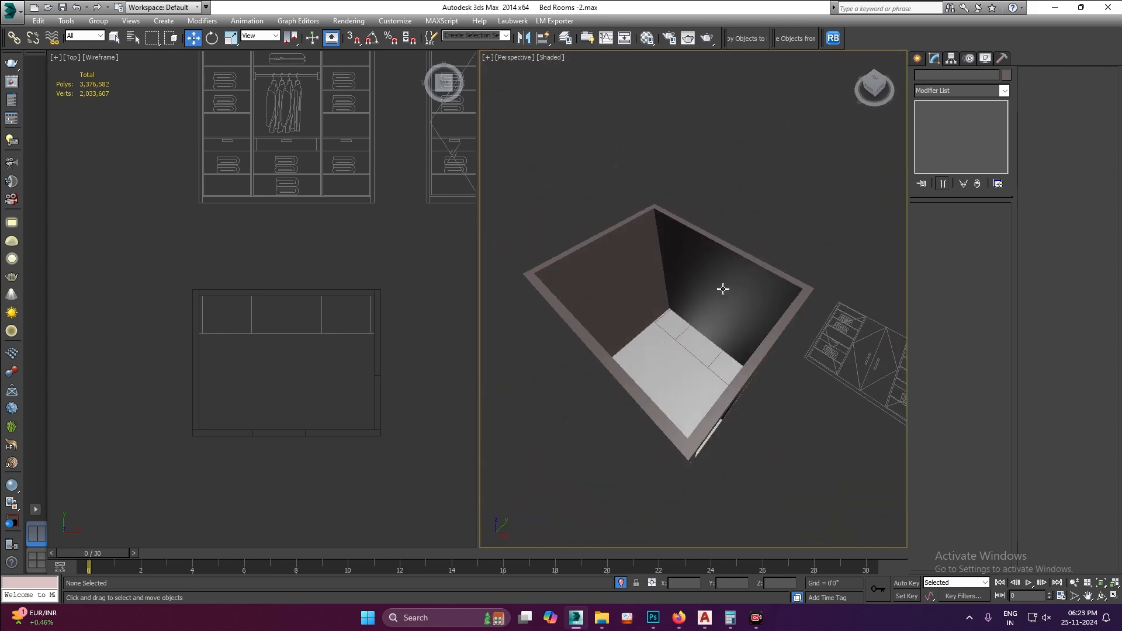
- Convert the back wall box to an Editable Poly
left_click(718, 293)
right_click(719, 290)
mouse_move(772, 413)
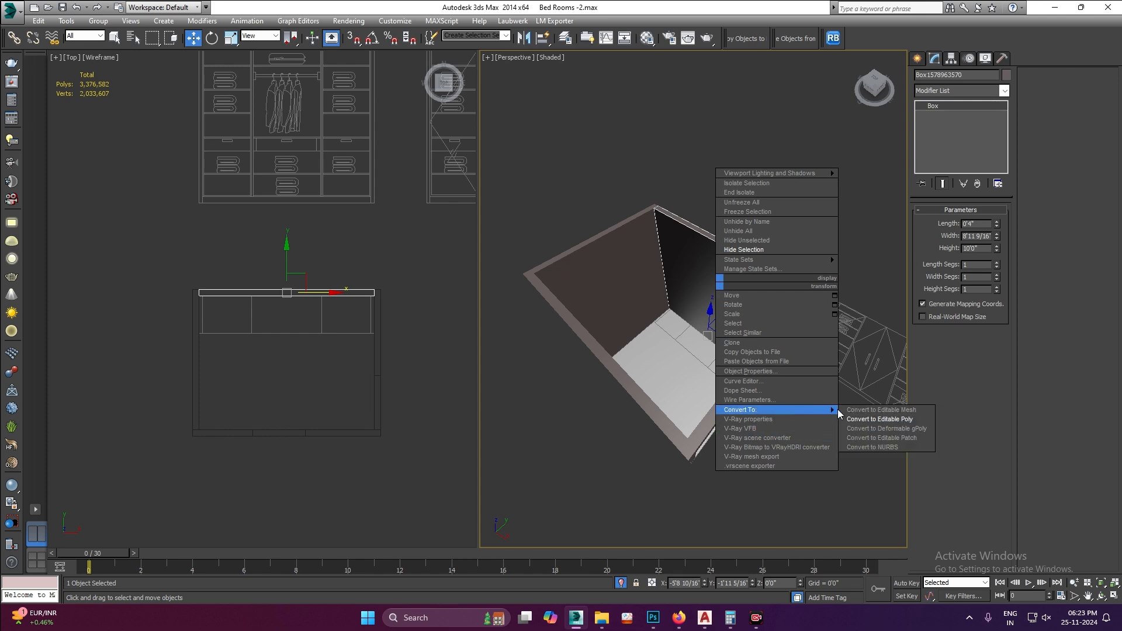
left_click(879, 419)
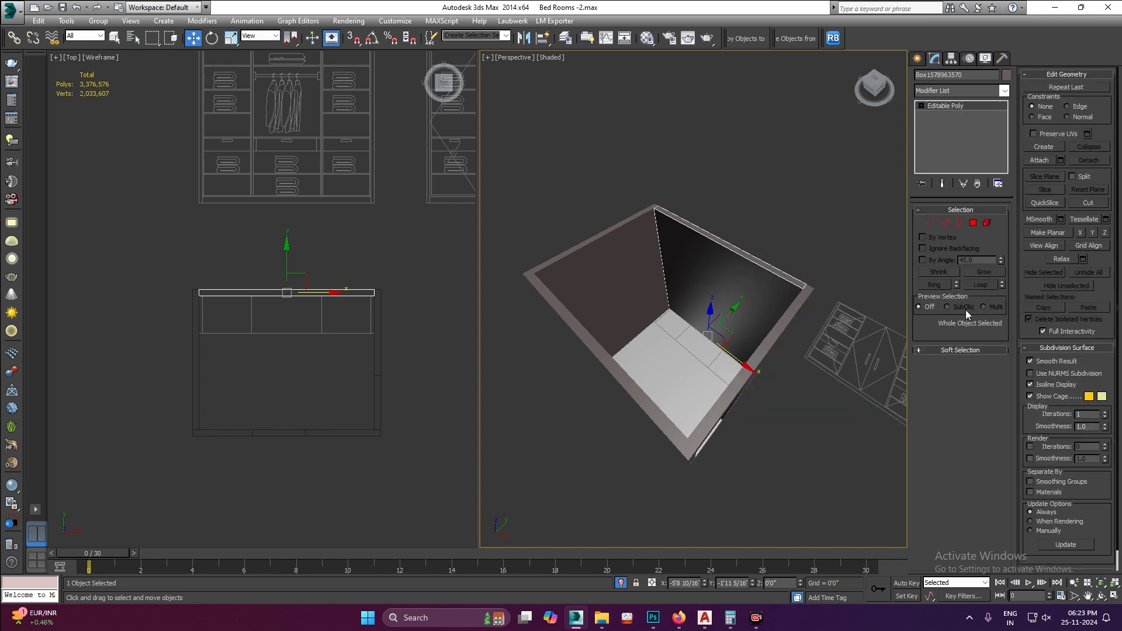
- Attach the remaining wall and lintel boxes to the back wall as a single object
left_click(1039, 160)
middle_click_drag(760, 274, 791, 283, "alt")
left_click(855, 266)
middle_click_drag(827, 343, 660, 224, "alt")
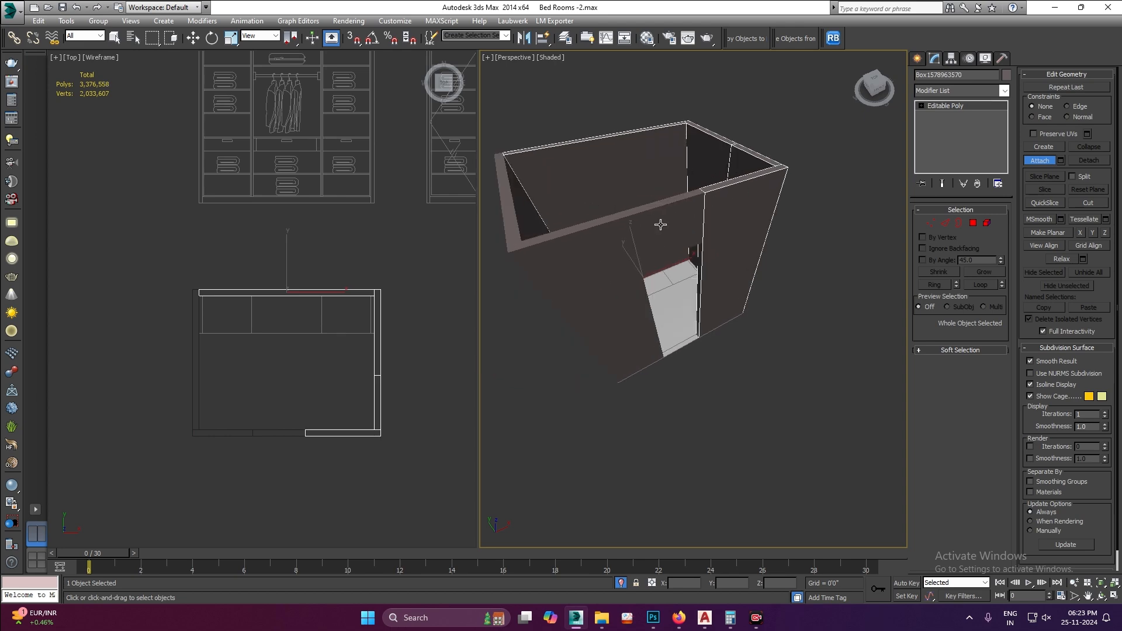
left_click(661, 224)
left_click(542, 232)
left_click(506, 203)
middle_click_drag(741, 260, 678, 287, "alt")
right_click(754, 299)
- Try moving the combined walls, undo the move and deselect them
left_click(766, 299)
left_click(712, 220)
left_click_drag(660, 288, 645, 238)
key("ctrl+z")
left_click(745, 406)
- Draw a vertex-snapped box over the wardrobe outline along the back wall, about 8'11" wide, 1'11" deep and 4'3" high
middle_click_drag(701, 287, 707, 317, "alt")
middle_click_drag(707, 316, 718, 329)
scroll(720, 327, "up", 3)
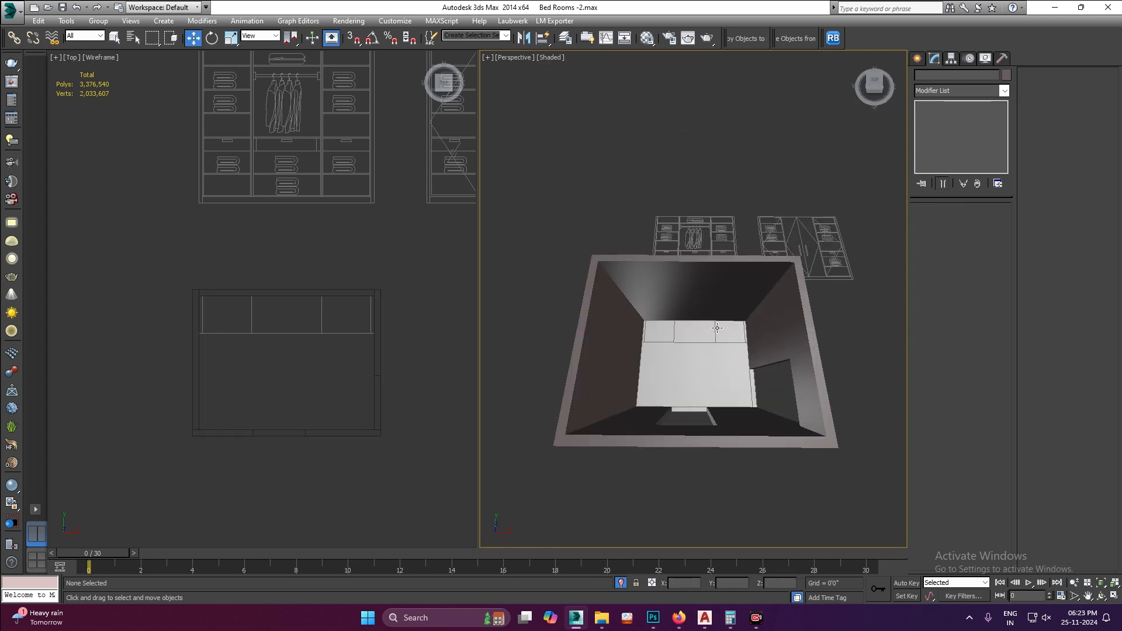
middle_click_drag(721, 285, 721, 292, "alt")
scroll(688, 338, "up", 6)
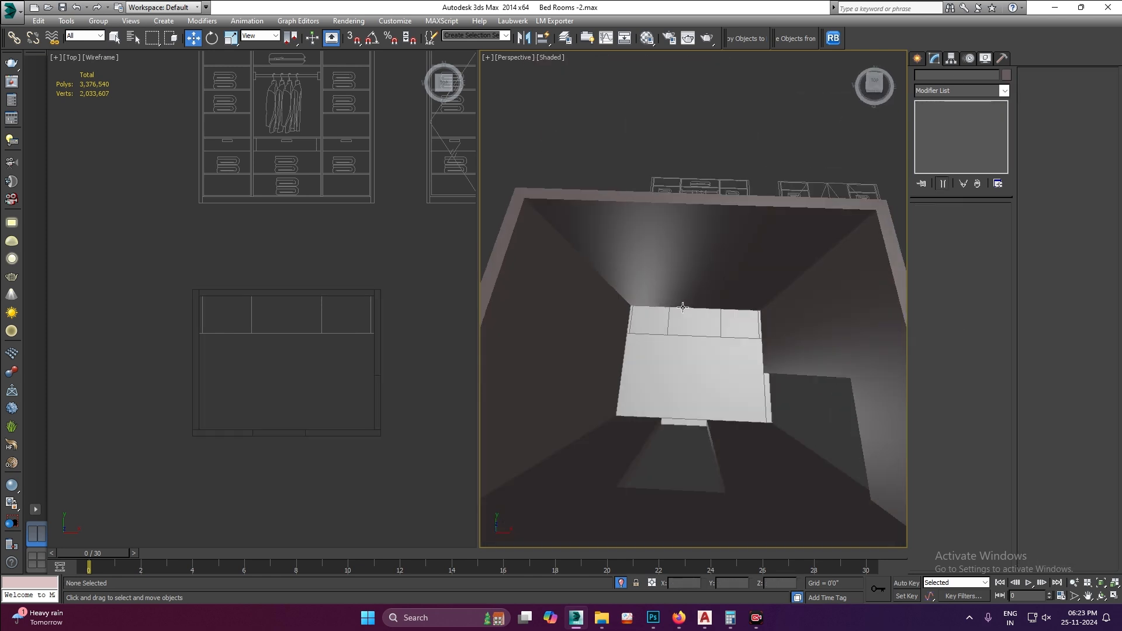
right_click(716, 324)
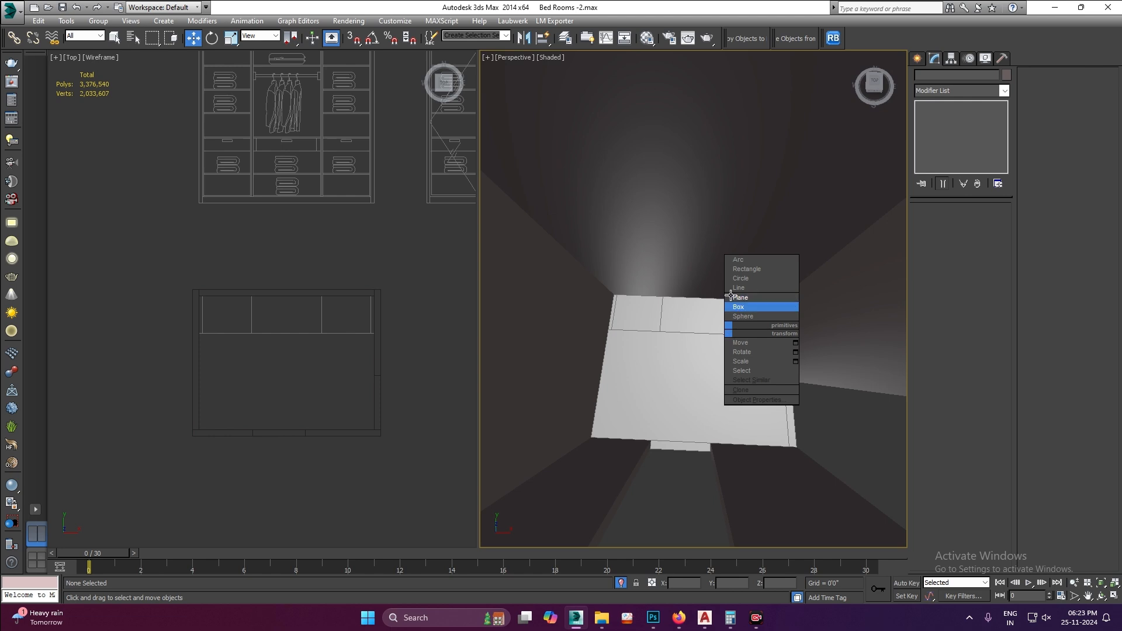
left_click(738, 307)
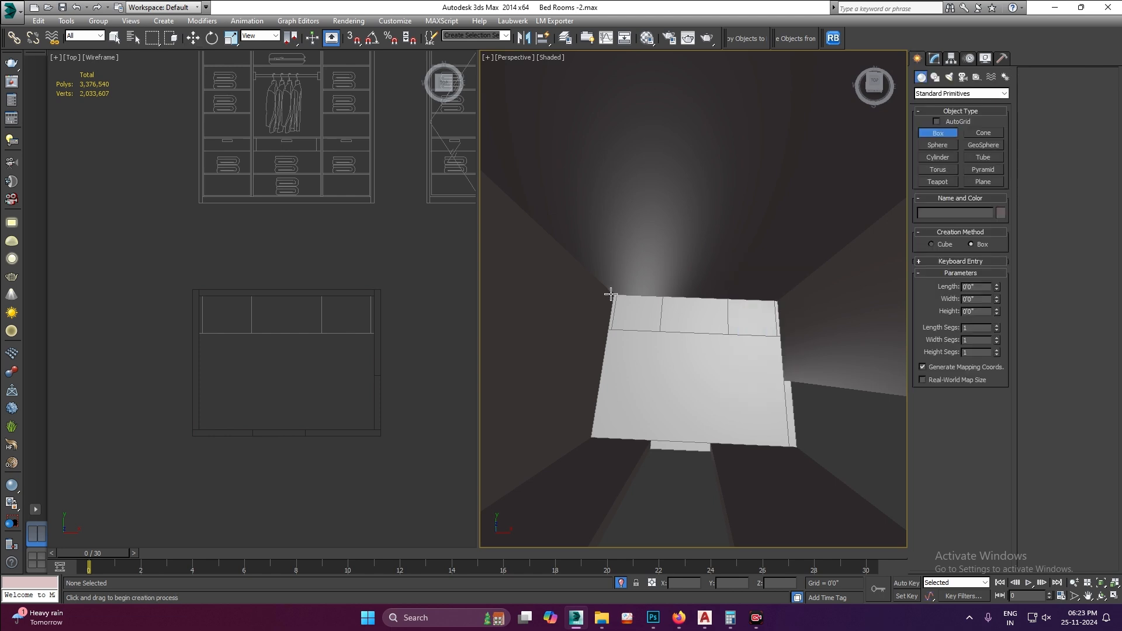
right_click(694, 303)
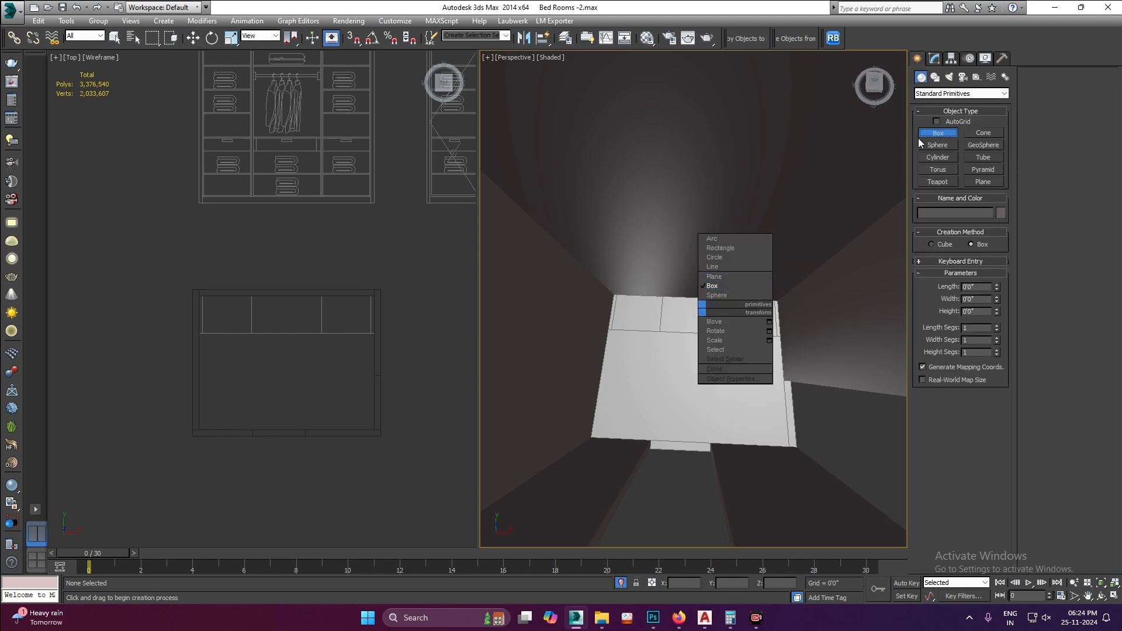
key("s")
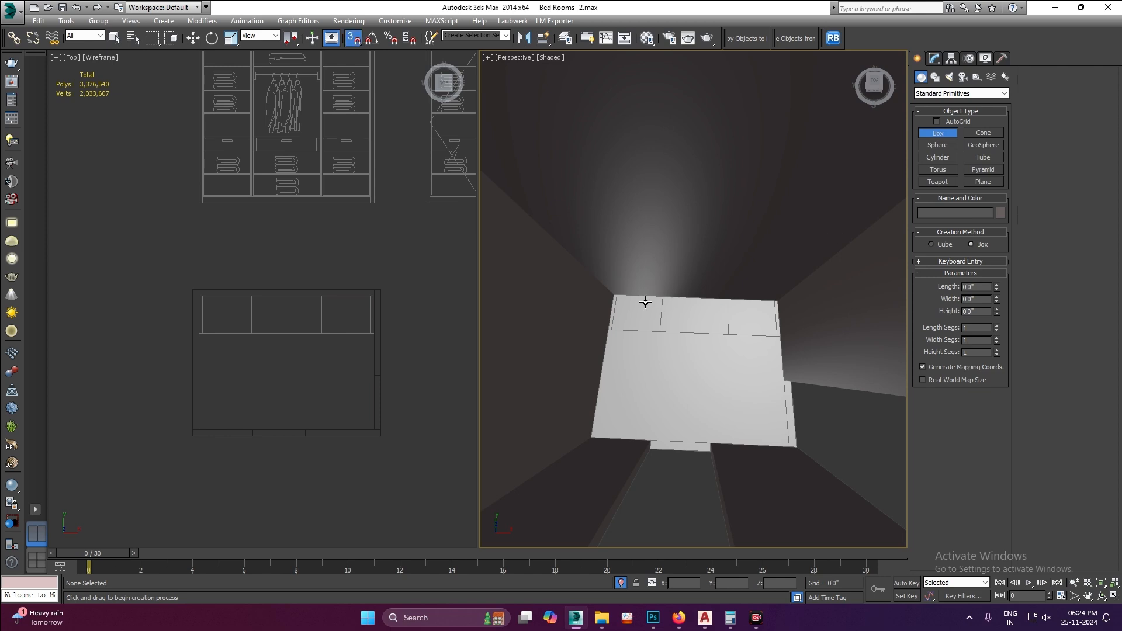
left_click_drag(605, 285, 779, 333)
left_click(779, 253)
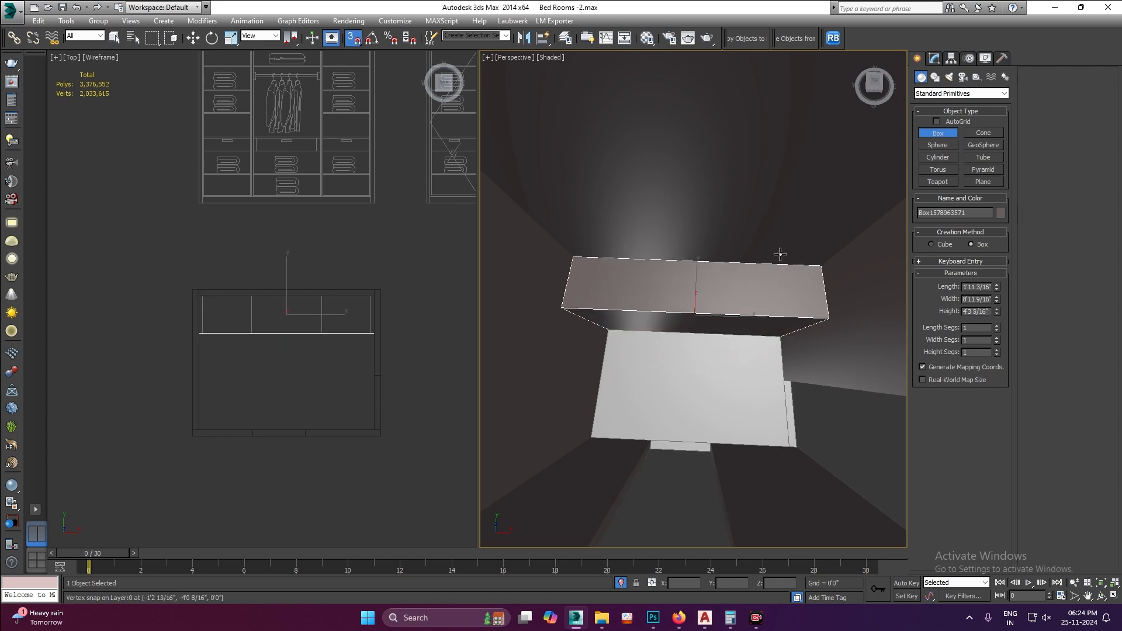
right_click(783, 253)
key("s")
- Set the wardrobe box's object color to the light grey custom color
scroll(713, 245, "down", 4)
middle_click_drag(784, 296, 779, 284, "alt")
scroll(730, 264, "up", 4)
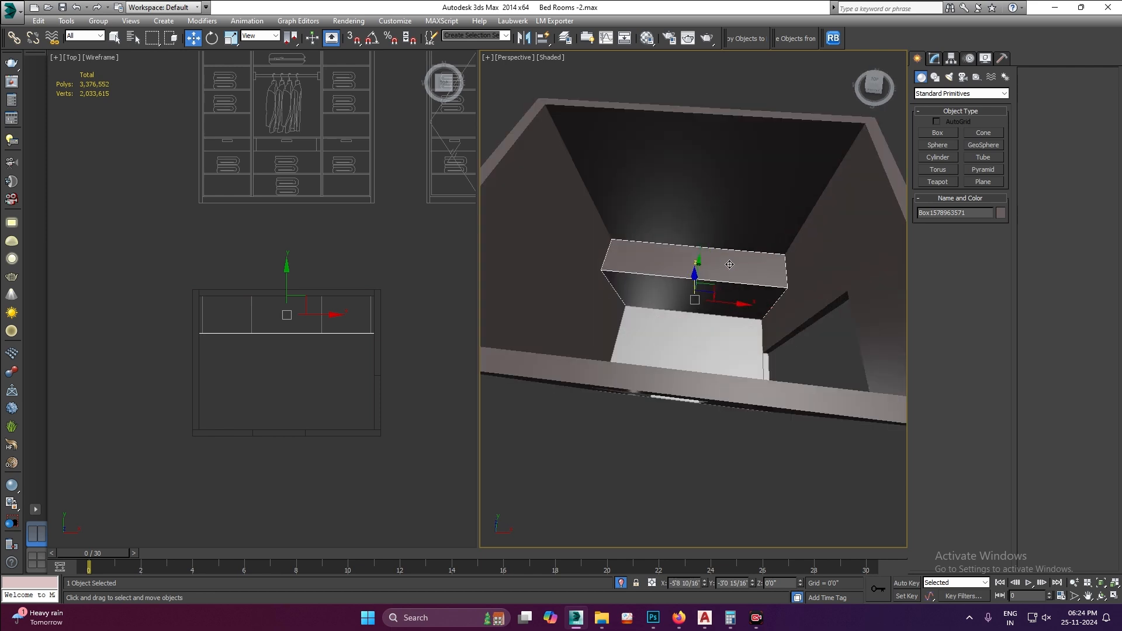
left_click(1000, 213)
left_click(608, 334)
left_click(626, 373)
left_click(662, 323)
- Set the wardrobe box's height to 8'
middle_click_drag(663, 324, 681, 275, "alt")
left_click(681, 276)
left_click(934, 58)
left_click(976, 248)
type("8'")
key("Return")
- Convert the wardrobe box to an Editable Poly
middle_click_drag(664, 304, 678, 236, "alt")
right_click(686, 237)
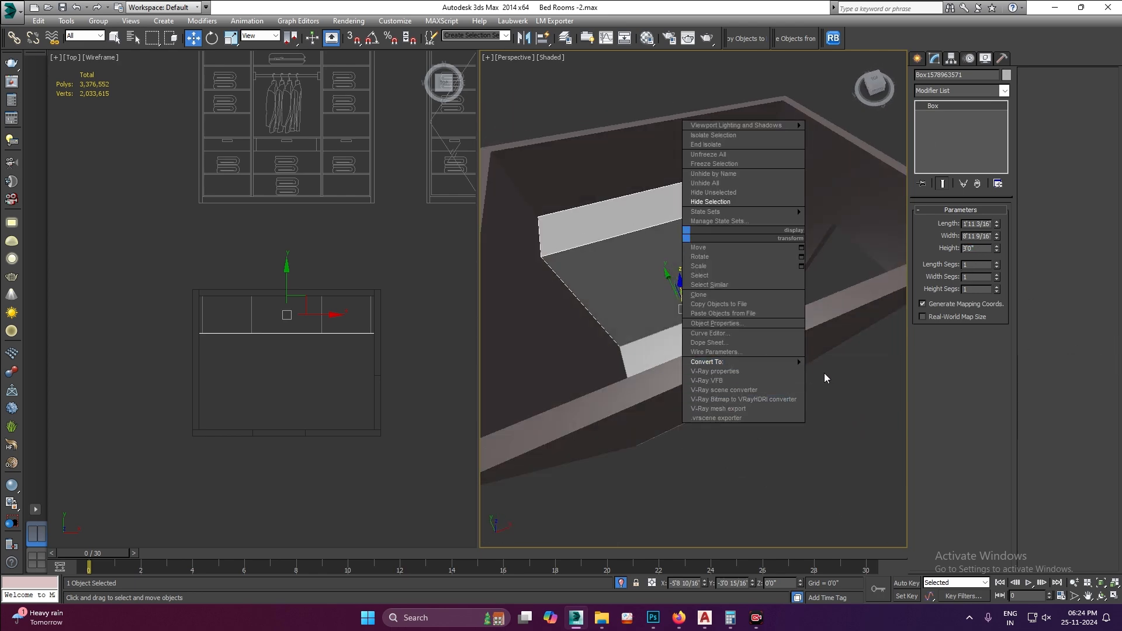
mouse_move(800, 363)
left_click(858, 372)
middle_click_drag(858, 372, 701, 250, "alt")
left_click(701, 251)
scroll(331, 303, "down", 4)
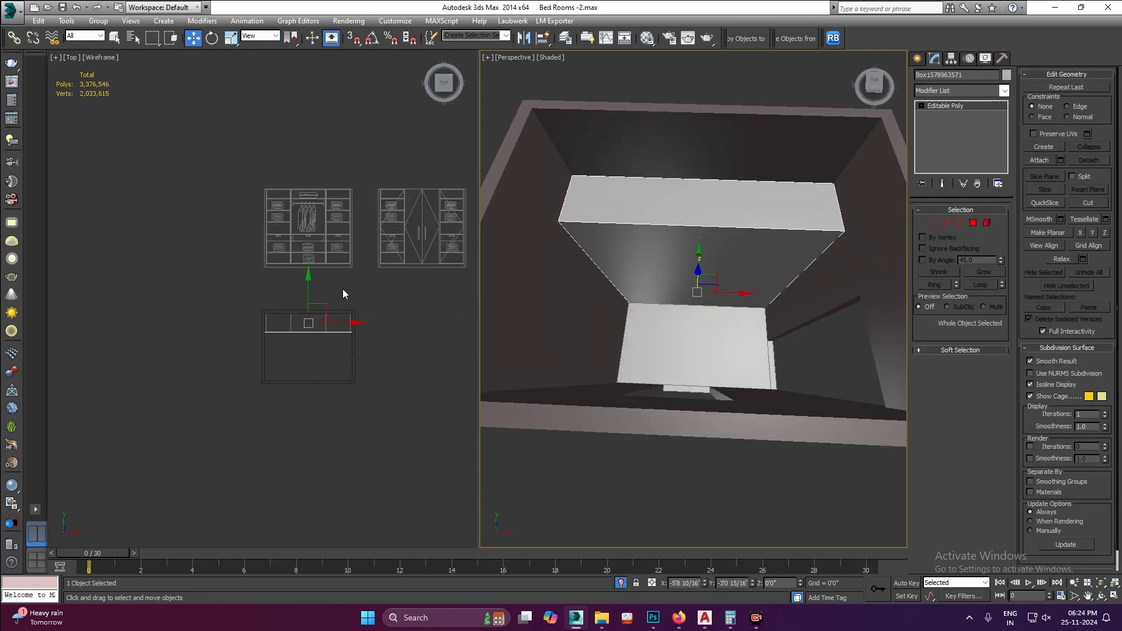
- Select the imported wardrobe elevation linework for rotation, turn on angle snapping and check the snap angle
key("f")
left_click(363, 401)
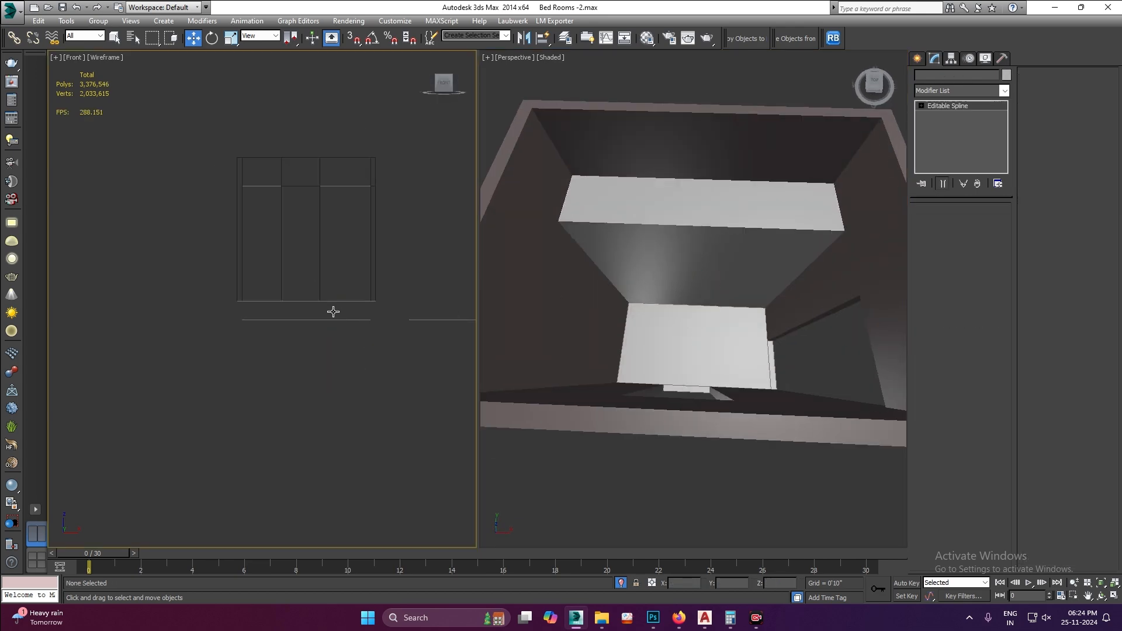
left_click(333, 320)
scroll(651, 312, "down", 4)
middle_click_drag(651, 312, 701, 257, "alt")
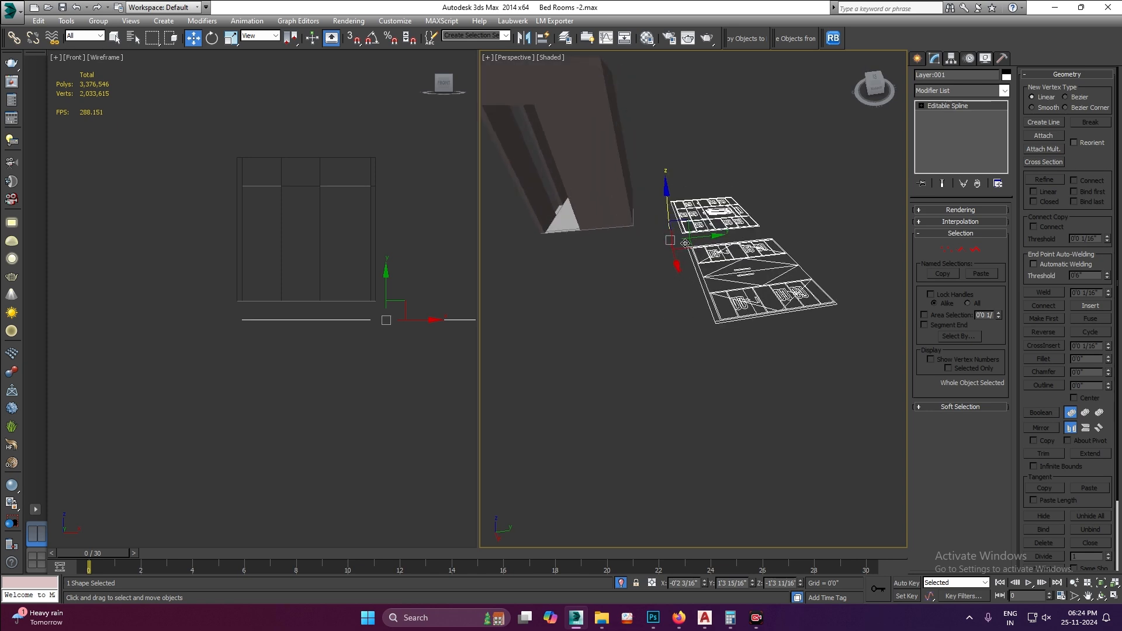
scroll(702, 261, "up", 2)
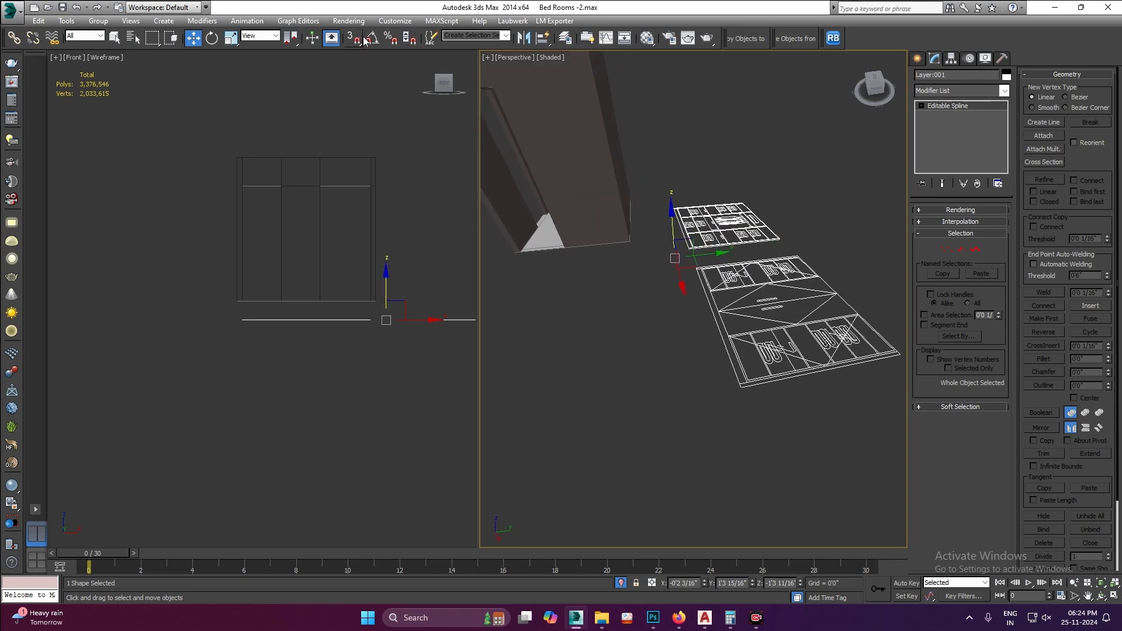
left_click(211, 38)
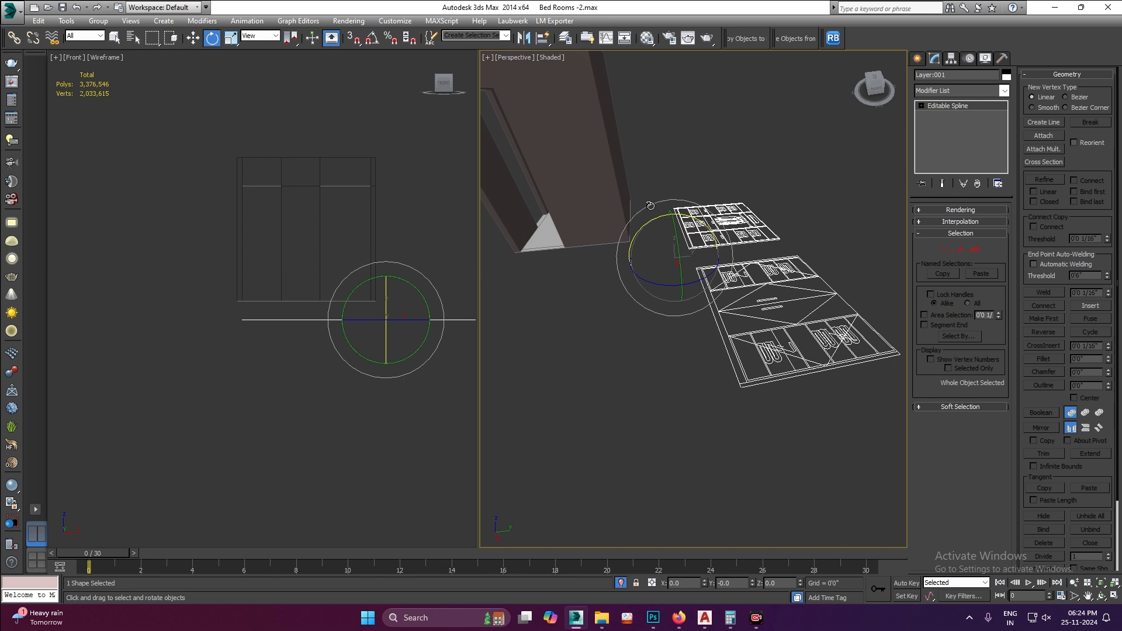
left_click(372, 39)
right_click(372, 42)
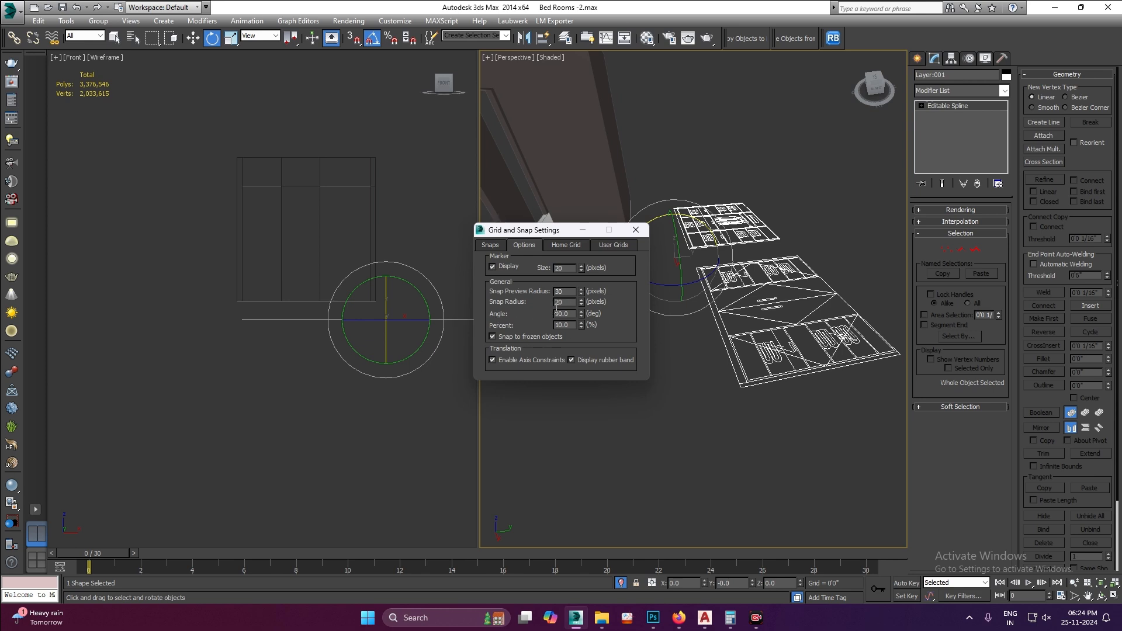
left_click(635, 230)
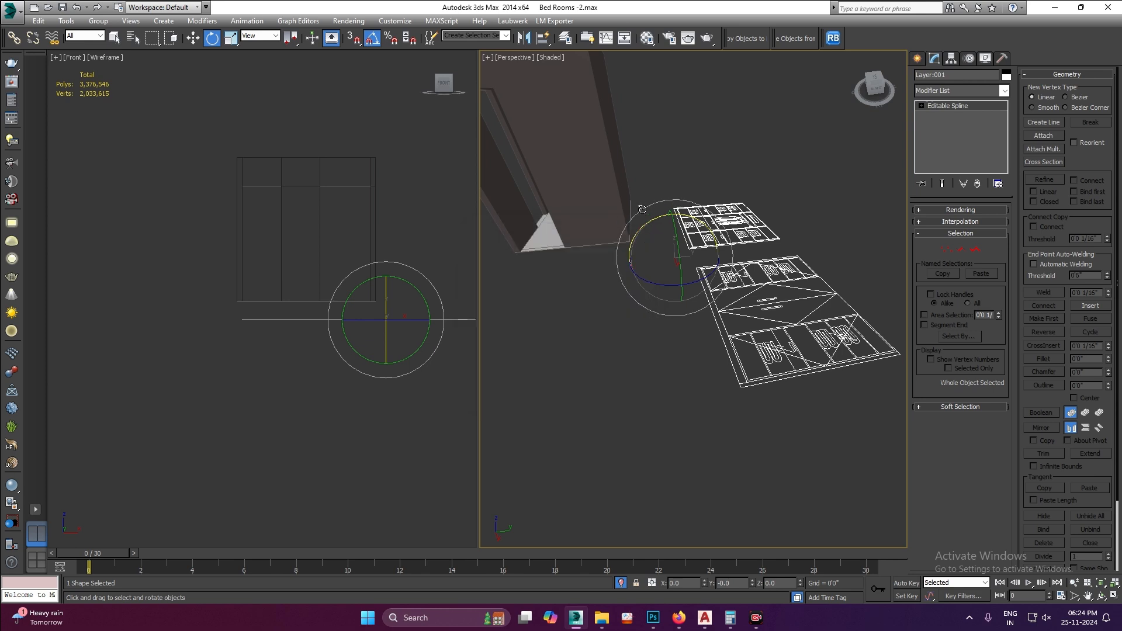
- Rotate the elevation linework 90 degrees so it stands upright facing the front, deselect it and turn off angle snapping
left_click_drag(640, 209, 637, 213)
middle_click_drag(593, 258, 639, 236, "alt")
key("w")
right_click(231, 286)
scroll(409, 254, "up", 2)
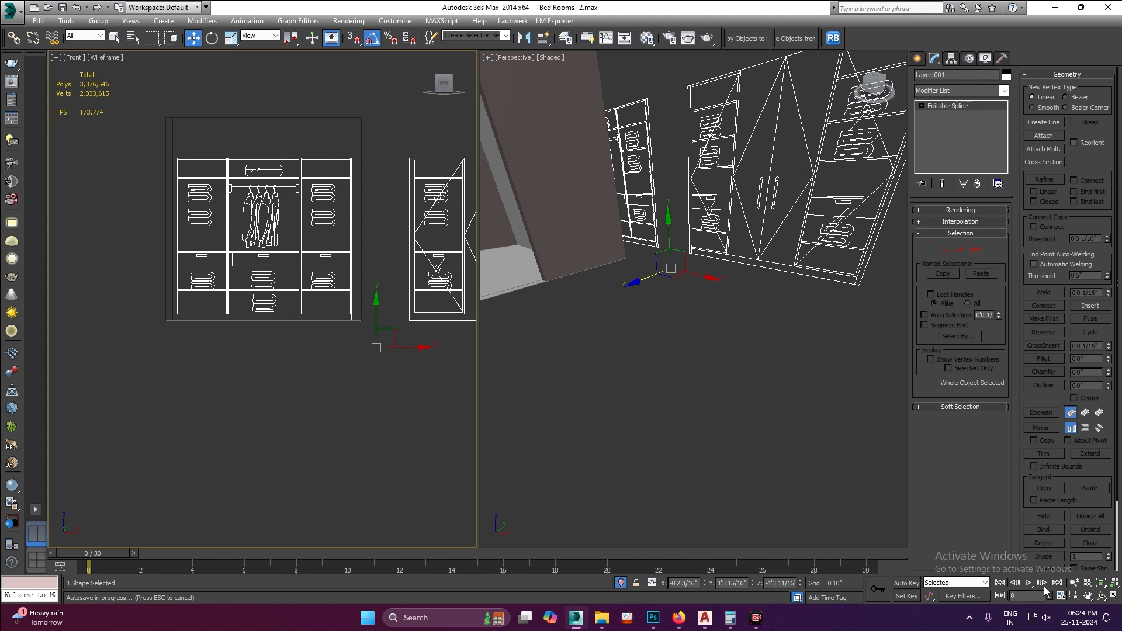
left_click(590, 413)
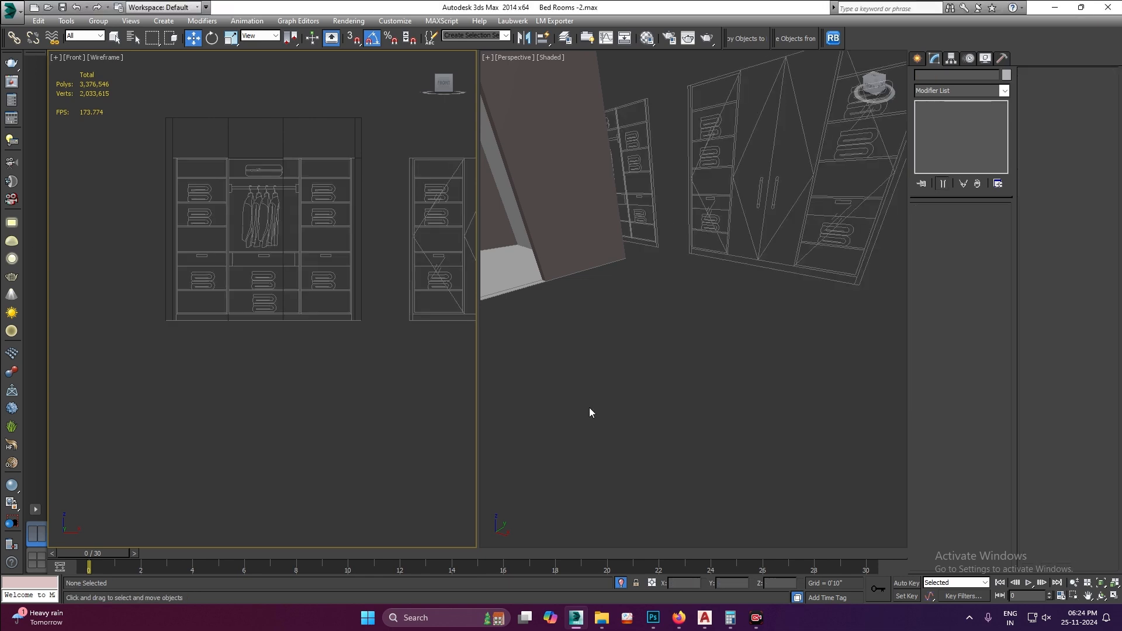
scroll(367, 268, "down", 1)
scroll(314, 223, "up", 1)
key("a")
- Connect the four vertical edges of the wardrobe box with one horizontal segment
middle_click_drag(614, 281, 754, 323, "alt")
left_click(641, 336)
scroll(257, 267, "up", 2)
middle_click_drag(684, 334, 749, 319, "alt")
scroll(727, 323, "up", 3)
key("2")
left_click_drag(858, 304, 476, 323)
middle_click_drag(745, 293, 779, 283, "alt")
right_click(799, 252)
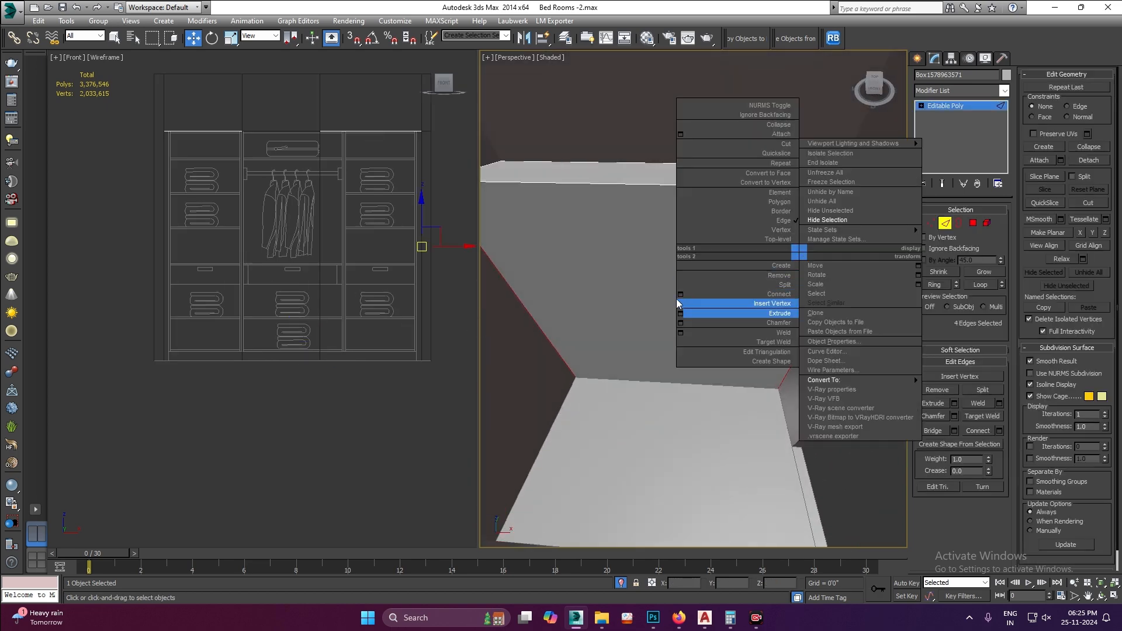
left_click(680, 294)
left_click(700, 356)
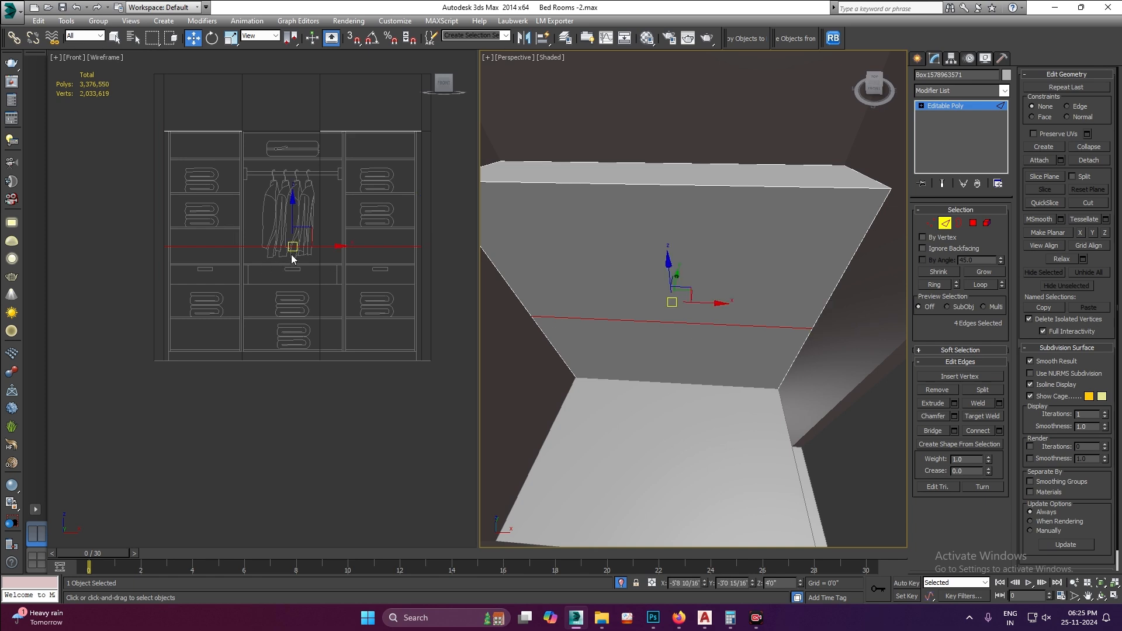
- Move the new horizontal loop's vertices down, snapped to the top of the plinth in the elevation drawing
key("1")
left_click_drag(108, 234, 476, 264)
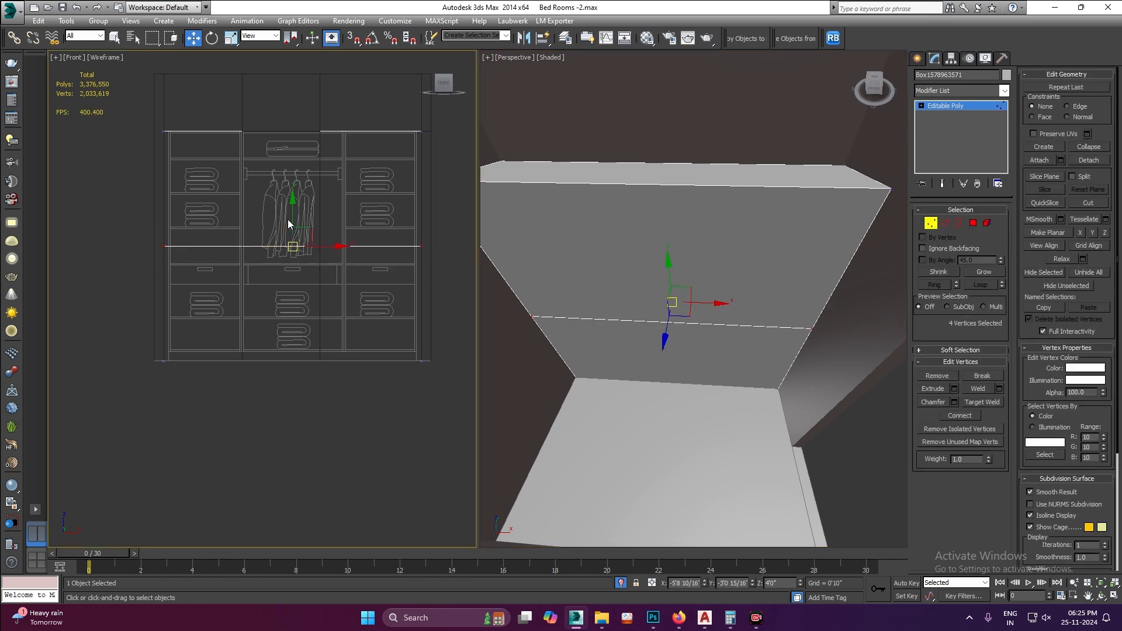
key("s")
left_click_drag(292, 246, 410, 344)
key("s")
- Connect the wardrobe box's horizontal edges with 4 segments to add four vertical divisions
middle_click_drag(646, 257, 651, 290)
key("2")
left_click_drag(654, 173, 655, 459)
right_click(772, 249)
left_click(652, 290)
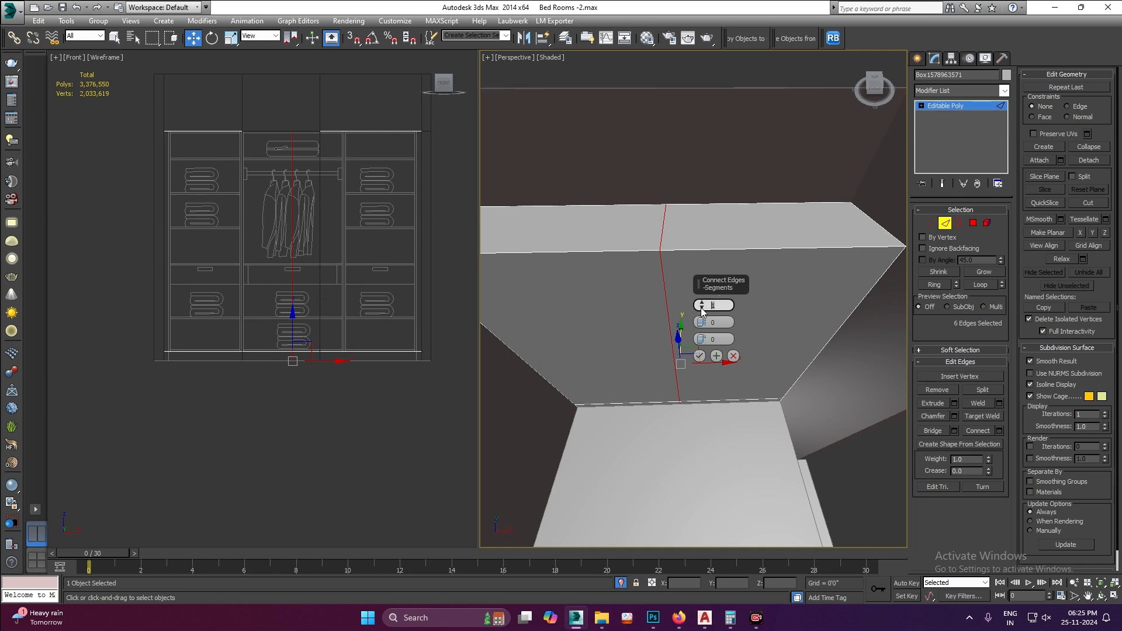
key("Return")
left_click(699, 356)
- Snap the leftmost vertical division's vertices to the inner line of the left side panel in the top view
right_click(331, 289)
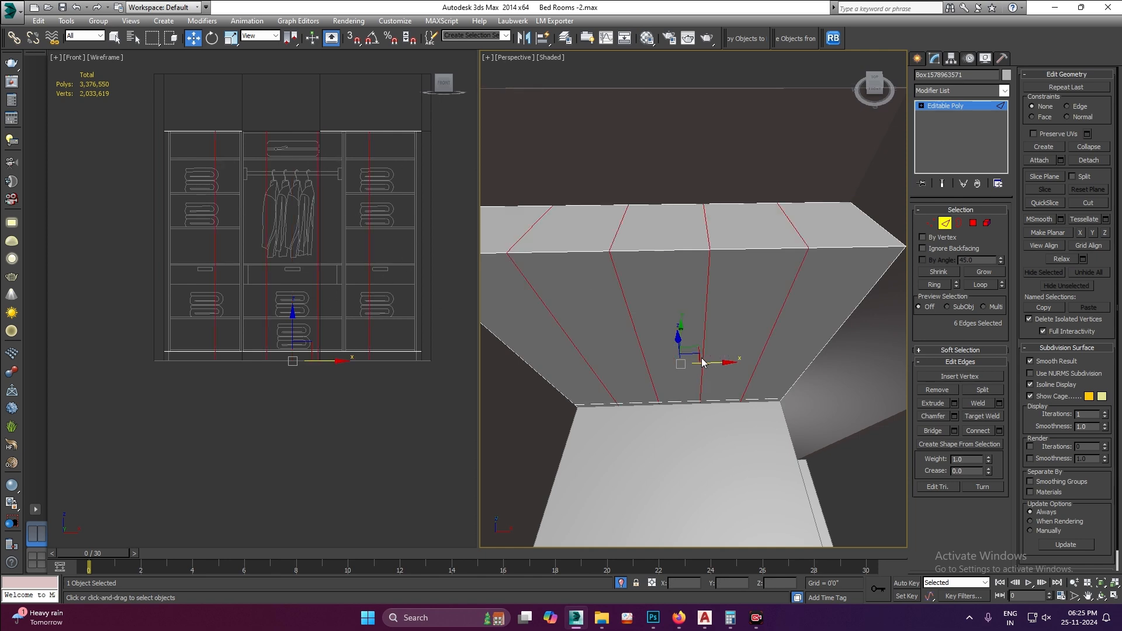
key("t")
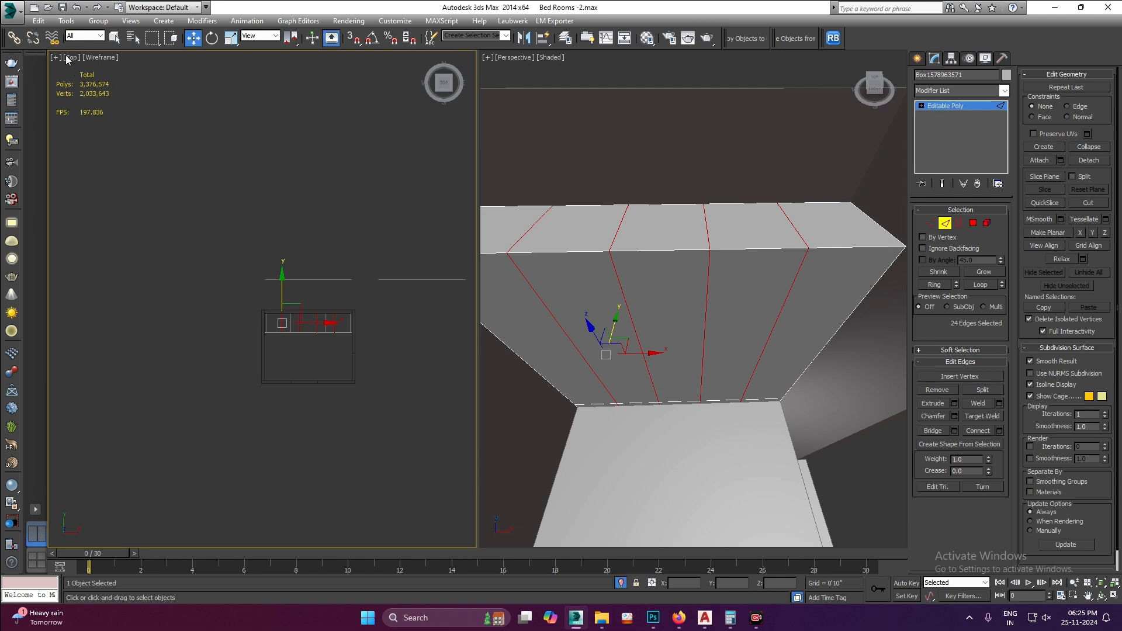
scroll(277, 326, "up", 6)
key("1")
left_click_drag(274, 220, 303, 364)
key("s")
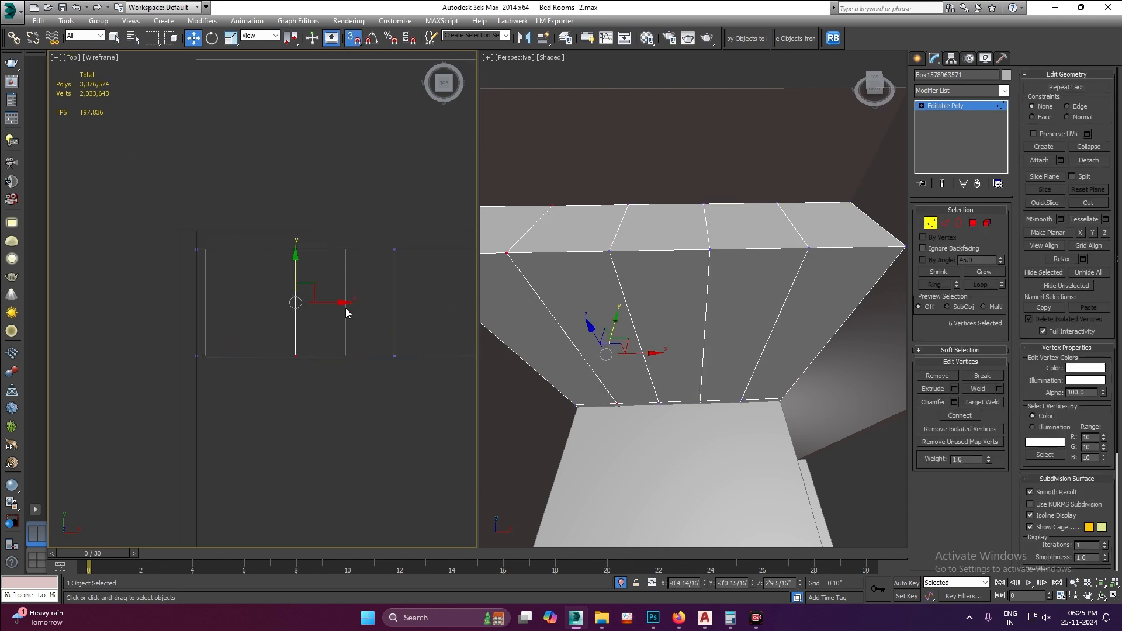
left_click_drag(325, 298, 206, 355)
- Snap the remaining vertical divisions to the partition and right side panel lines of the wardrobe plan
middle_click_drag(387, 301, 326, 304)
left_click_drag(287, 219, 357, 374)
left_click_drag(359, 295, 277, 346)
middle_click_drag(404, 375, 278, 375)
scroll(279, 375, "down", 2)
left_click_drag(367, 310, 325, 345)
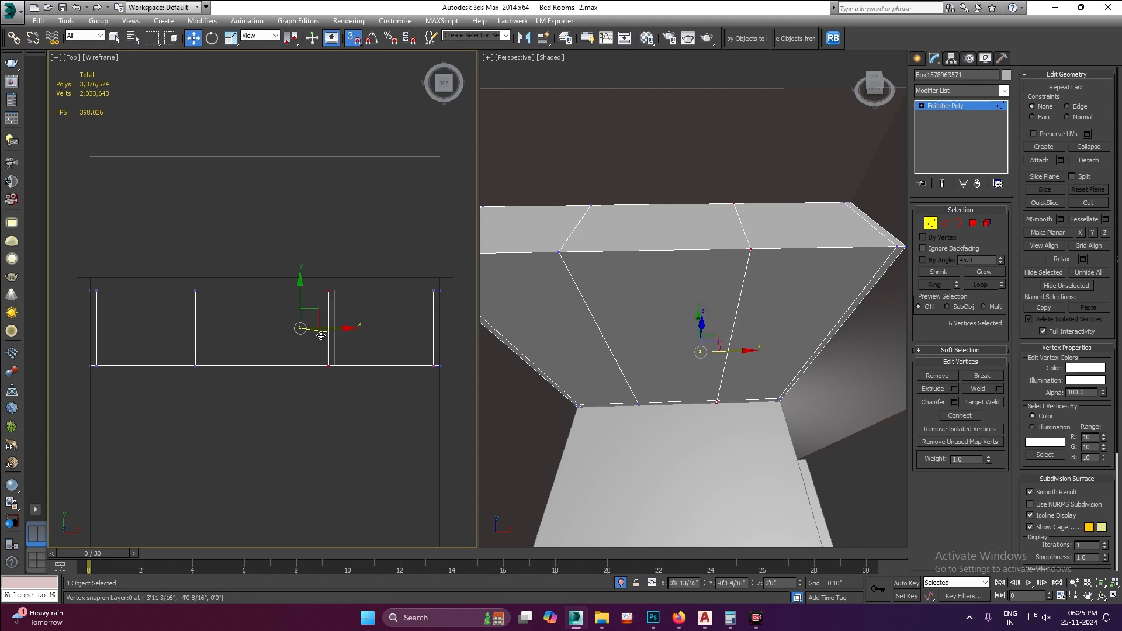
- Switch the wardrobe box to polygon editing and try selecting its left and middle front faces
scroll(590, 298, "down", 3)
key("alt+w")
scroll(611, 332, "up", 4)
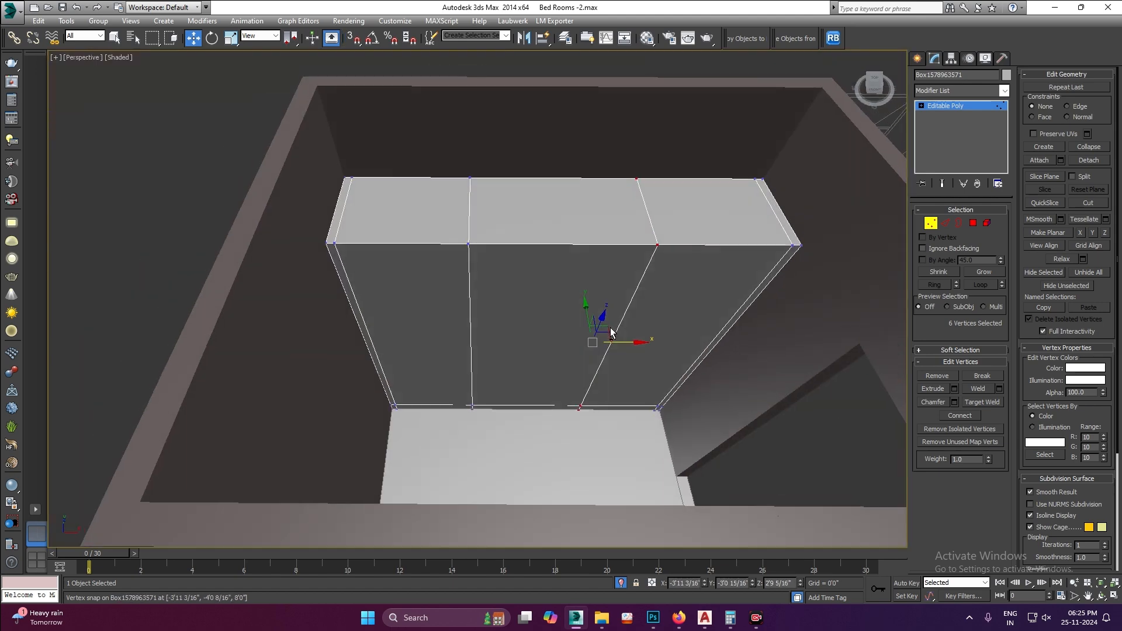
middle_click_drag(611, 332, 581, 321)
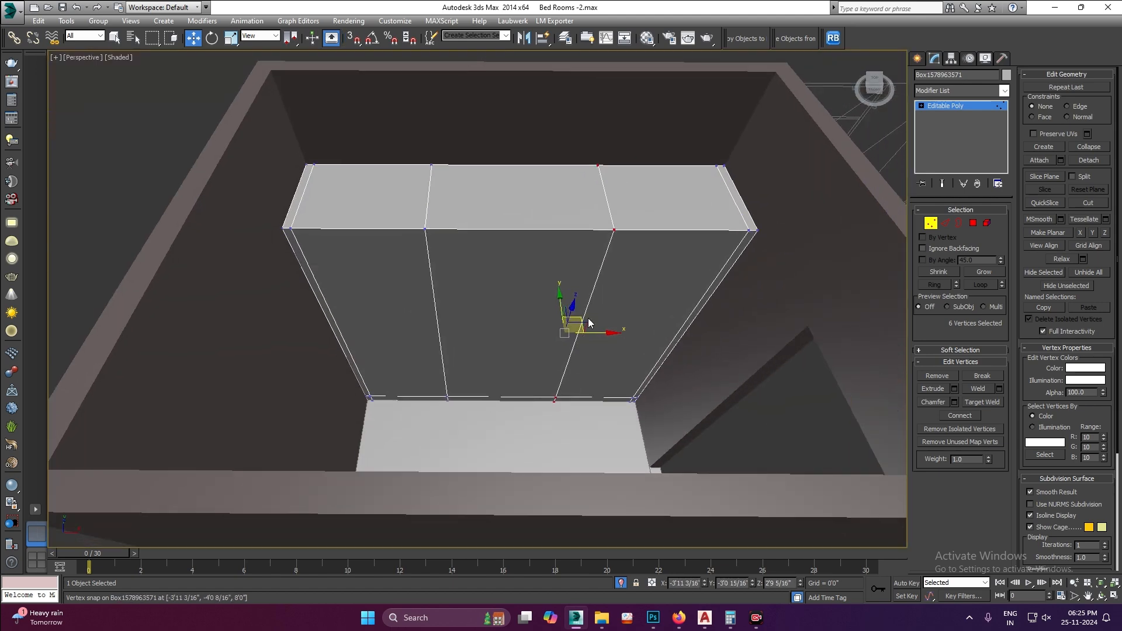
left_click(973, 223)
left_click(390, 295)
left_click(516, 311, "ctrl")
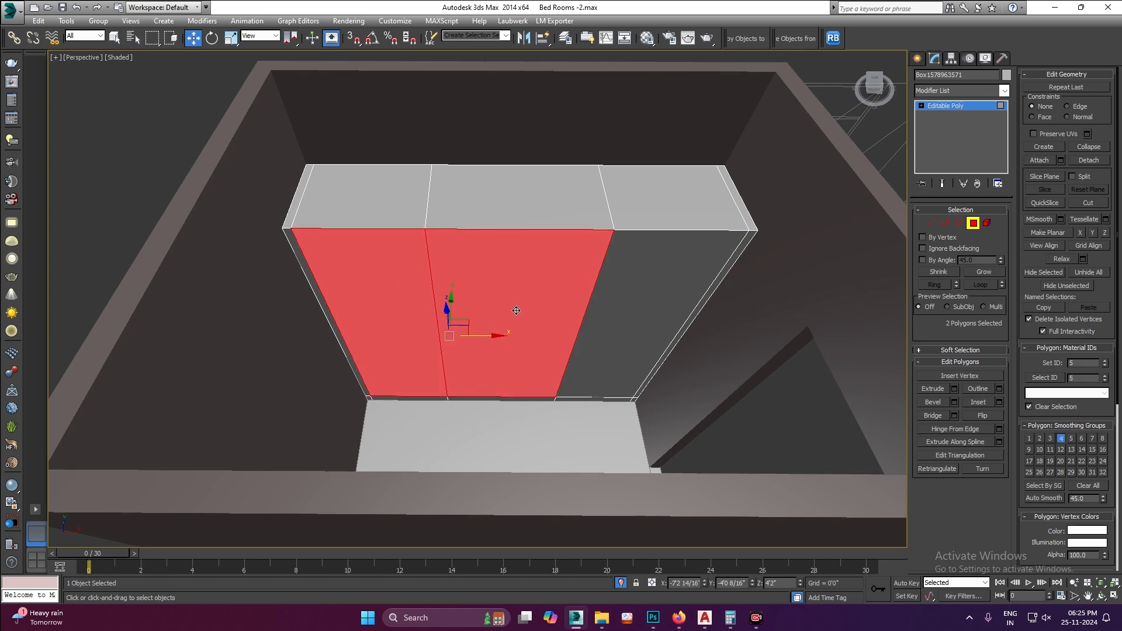
left_click(516, 311, "ctrl")
left_click(450, 310, "ctrl")
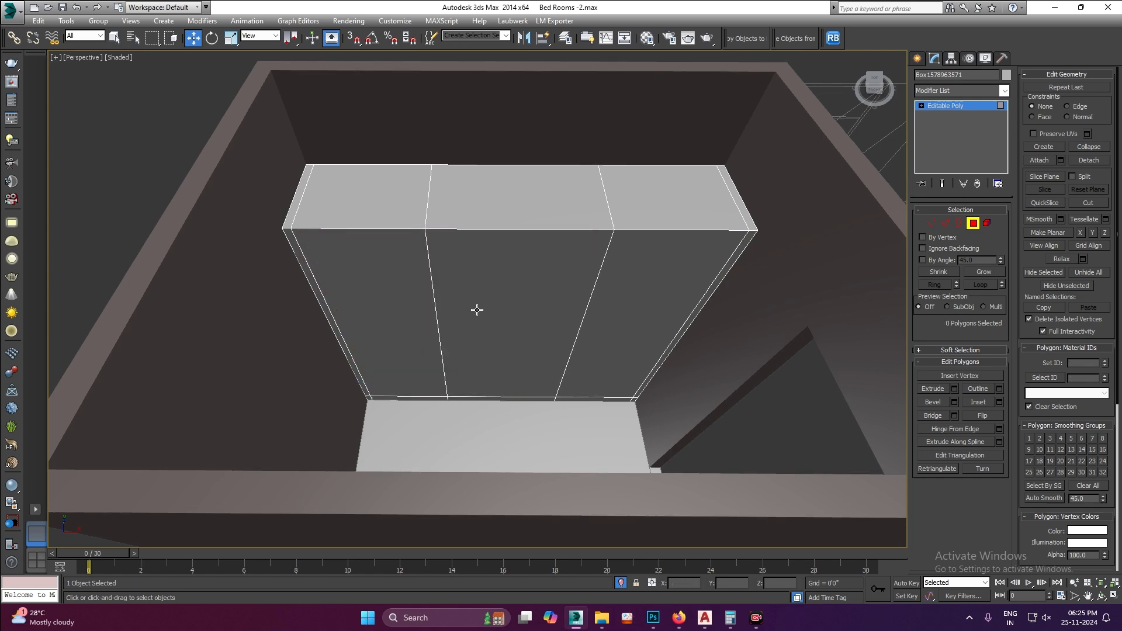
- Examine the wardrobe elevation with doors beside the open-shelf elevation in the front view
scroll(385, 325, "down", 5)
scroll(538, 267, "up", 1)
middle_click_drag(539, 268, 531, 309, "alt")
key("alt+w")
middle_click(310, 284)
key("alt+w")
key("f")
scroll(286, 293, "down", 2)
scroll(511, 312, "up", 3)
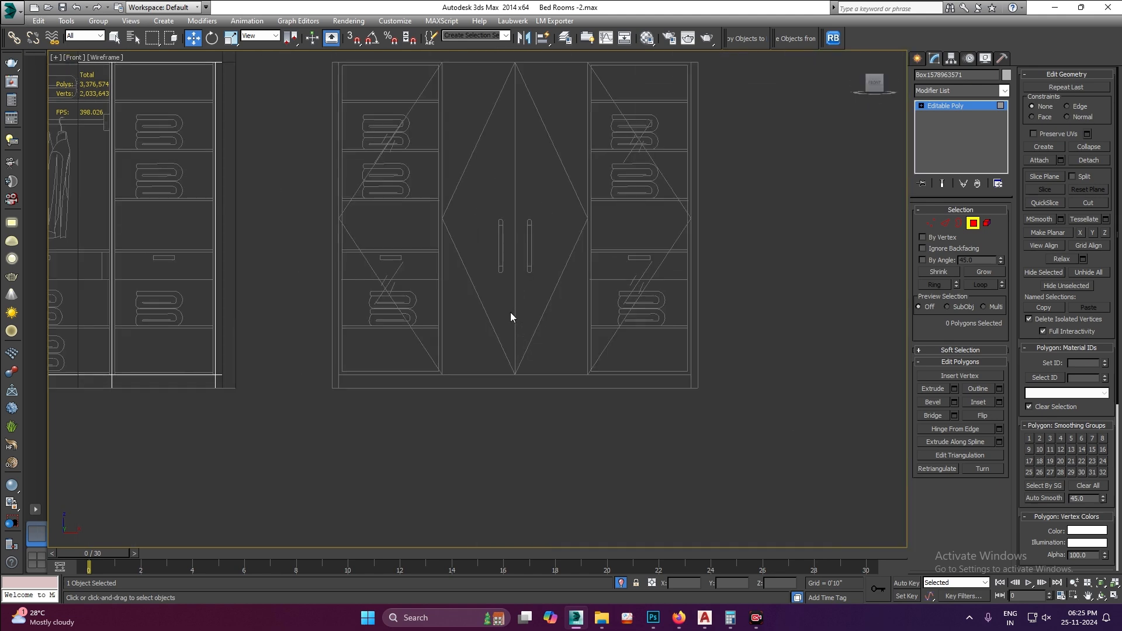
scroll(442, 292, "down", 3)
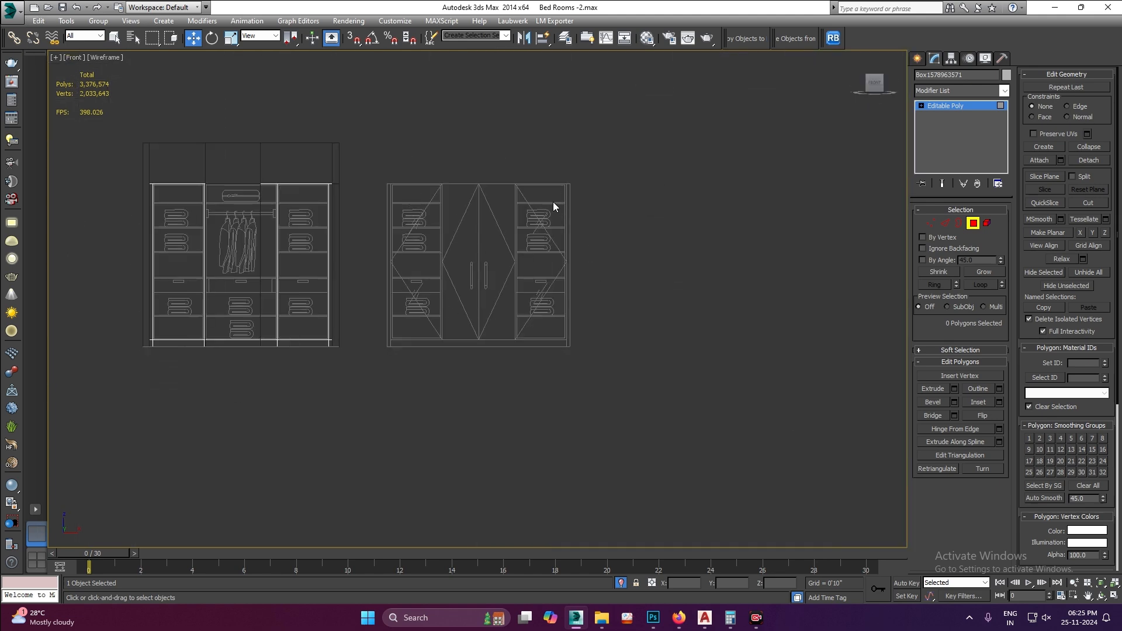
scroll(436, 278, "up", 3)
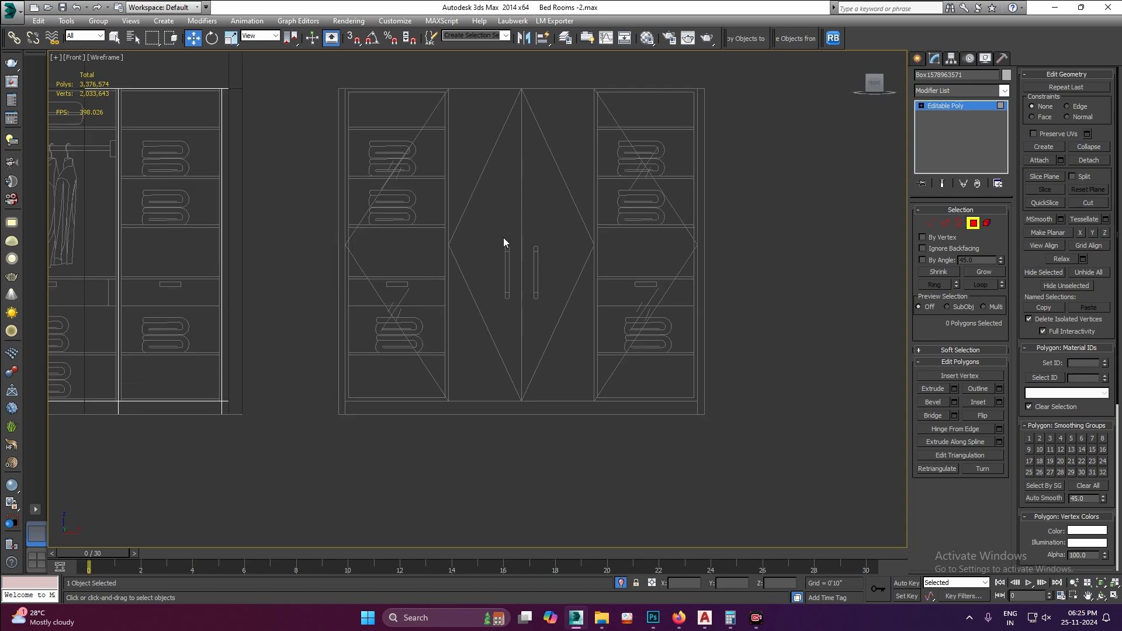
scroll(534, 264, "down", 2)
middle_click_drag(534, 274, 637, 258)
- Bevel the left and right front faces of the wardrobe with a height of 0 and an outline of -1"
left_click(176, 221)
left_click(351, 250, "ctrl")
key("alt+w")
scroll(608, 312, "up", 5)
scroll(614, 306, "down", 5)
middle_click_drag(629, 313, 627, 304, "alt")
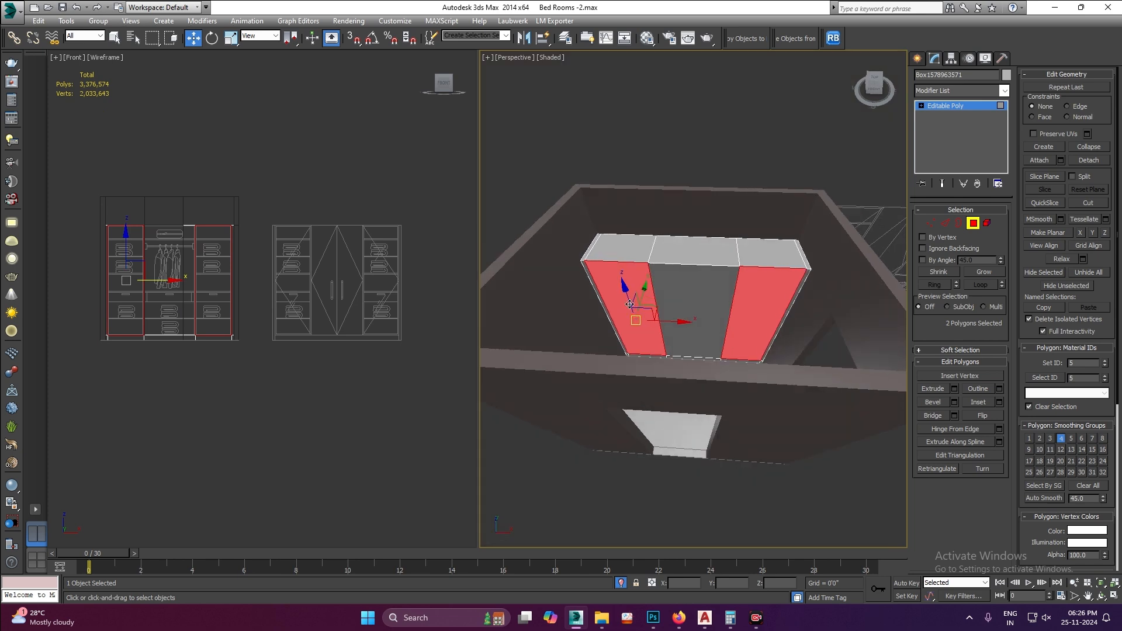
scroll(642, 307, "up", 5)
scroll(643, 308, "down", 3)
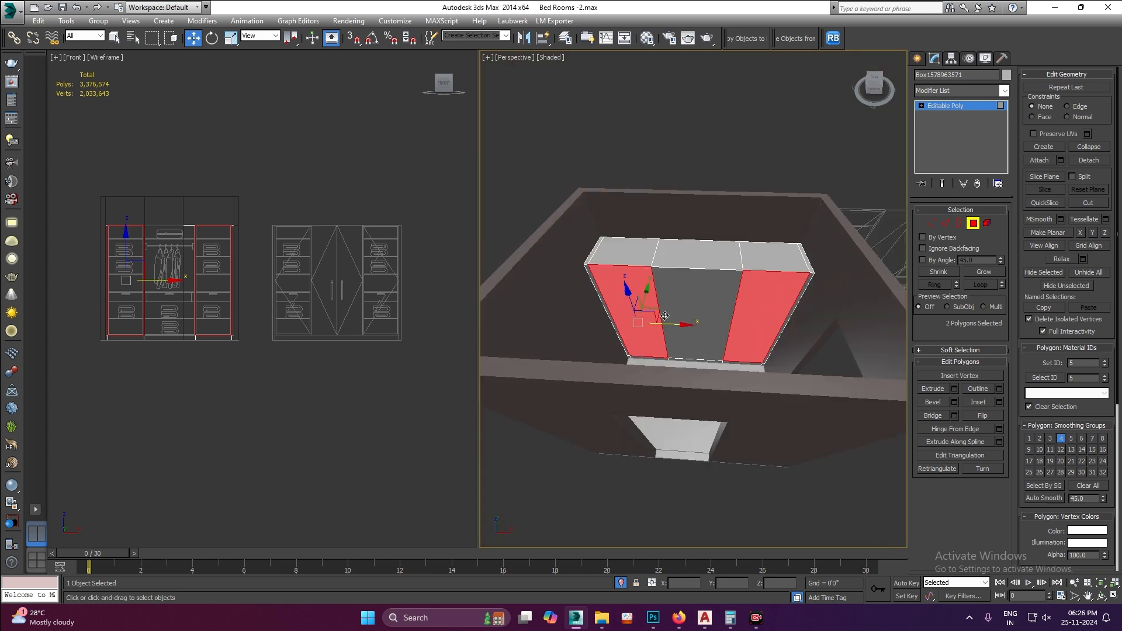
right_click(725, 301)
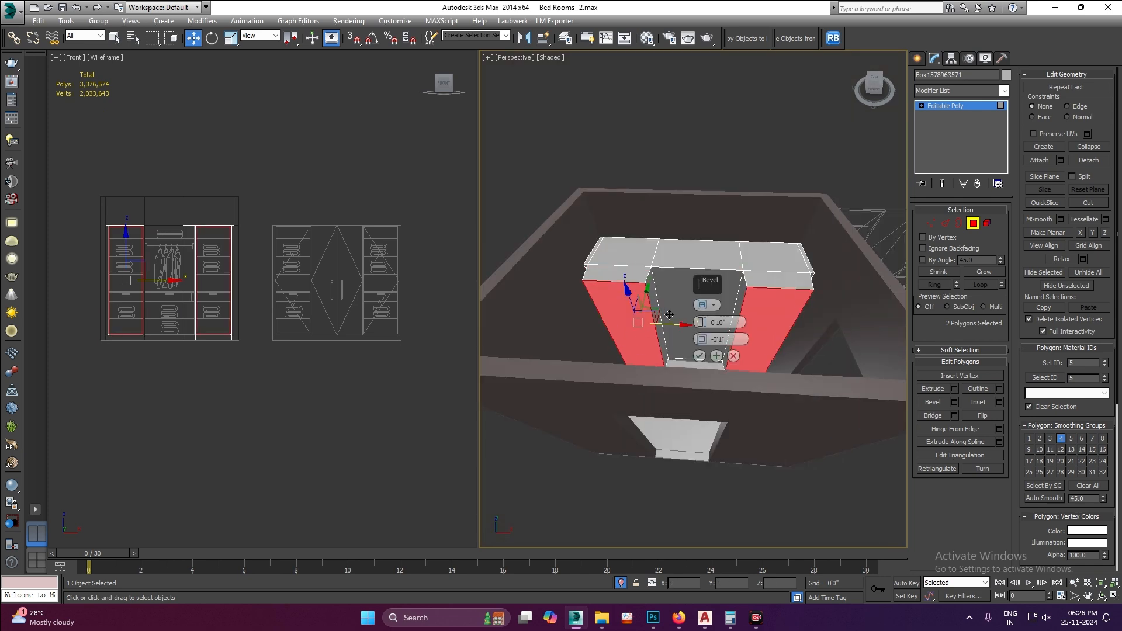
right_click(701, 322)
scroll(143, 199, "up", 10)
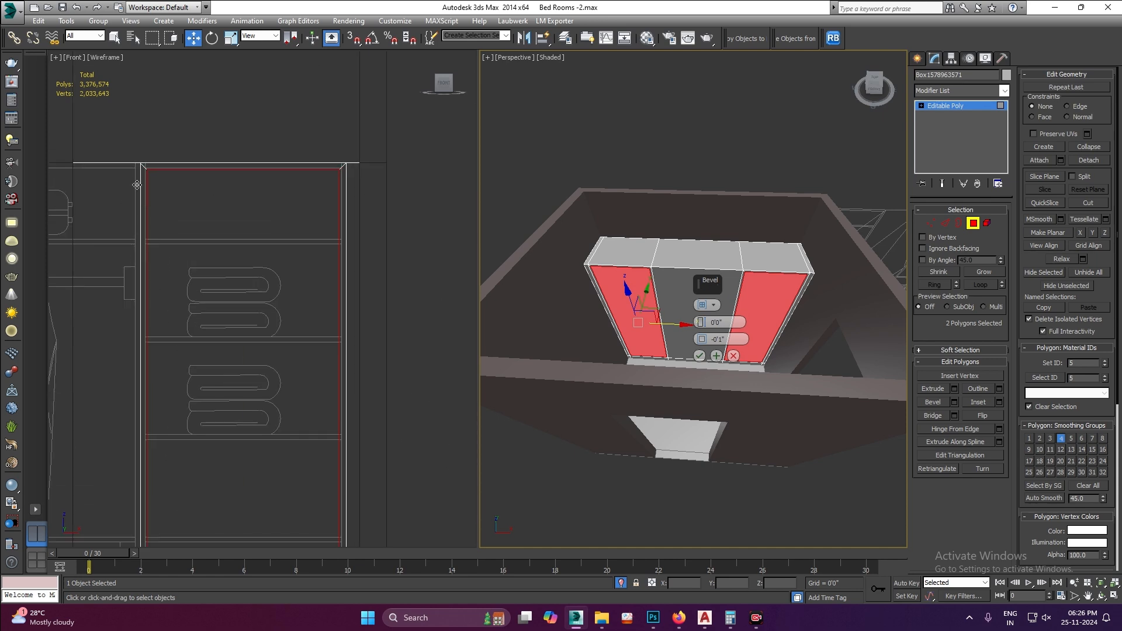
scroll(606, 291, "up", 4)
key("Return")
- Extrude the two inset front faces inward by -22" to hollow out the side compartments, and leave polygon editing
right_click(646, 311)
left_click(659, 315)
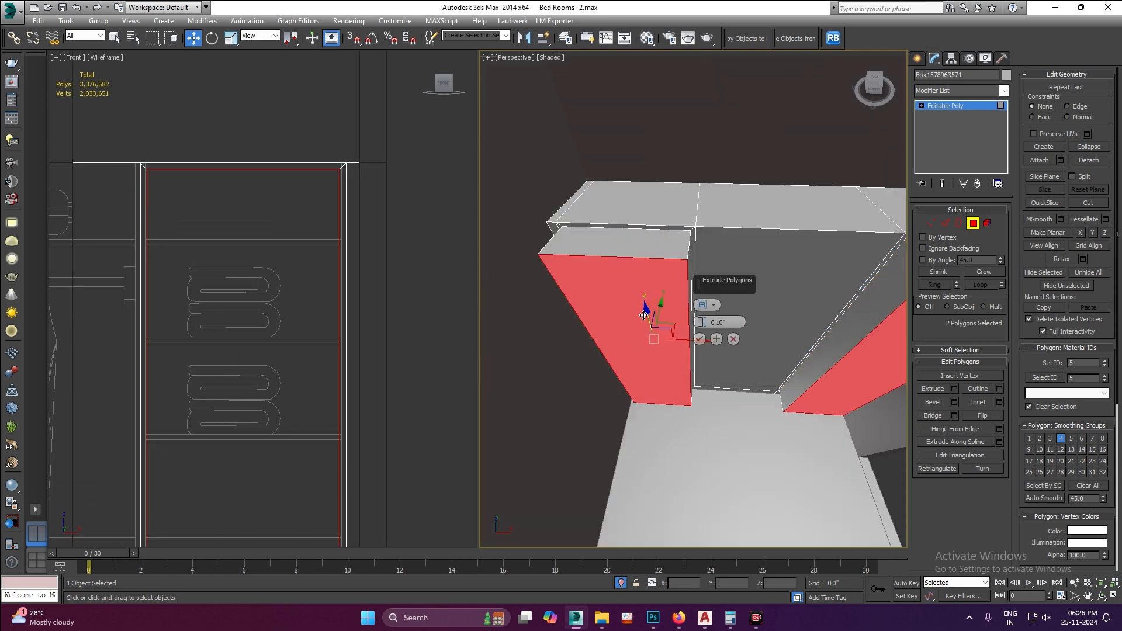
left_click(720, 322)
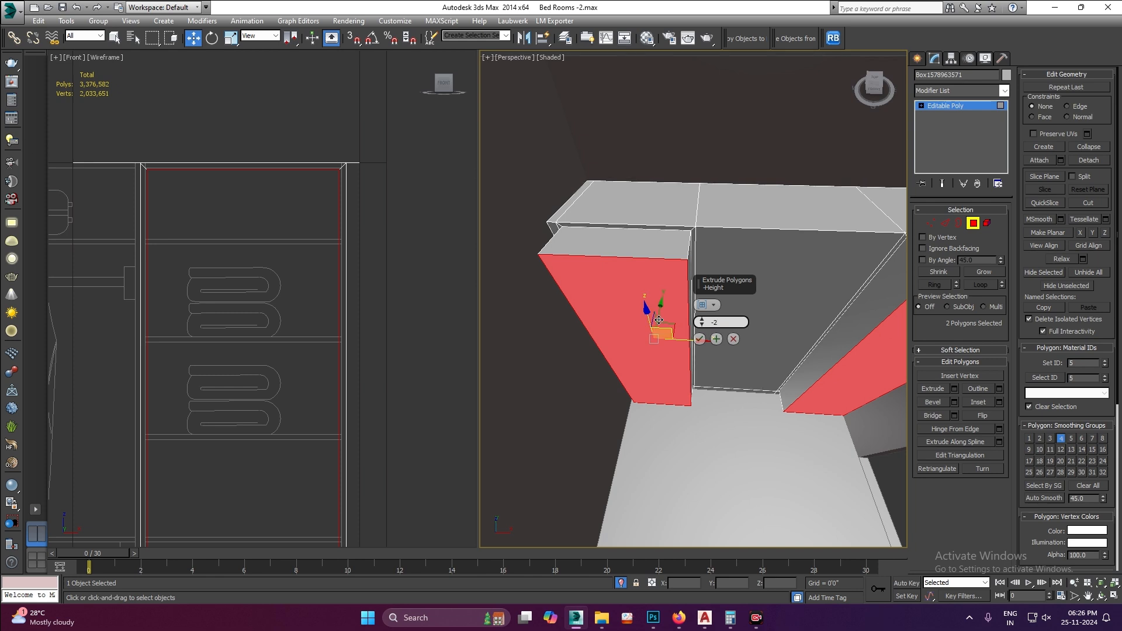
type("-22\"")
key("Return")
right_click(308, 345)
key("t")
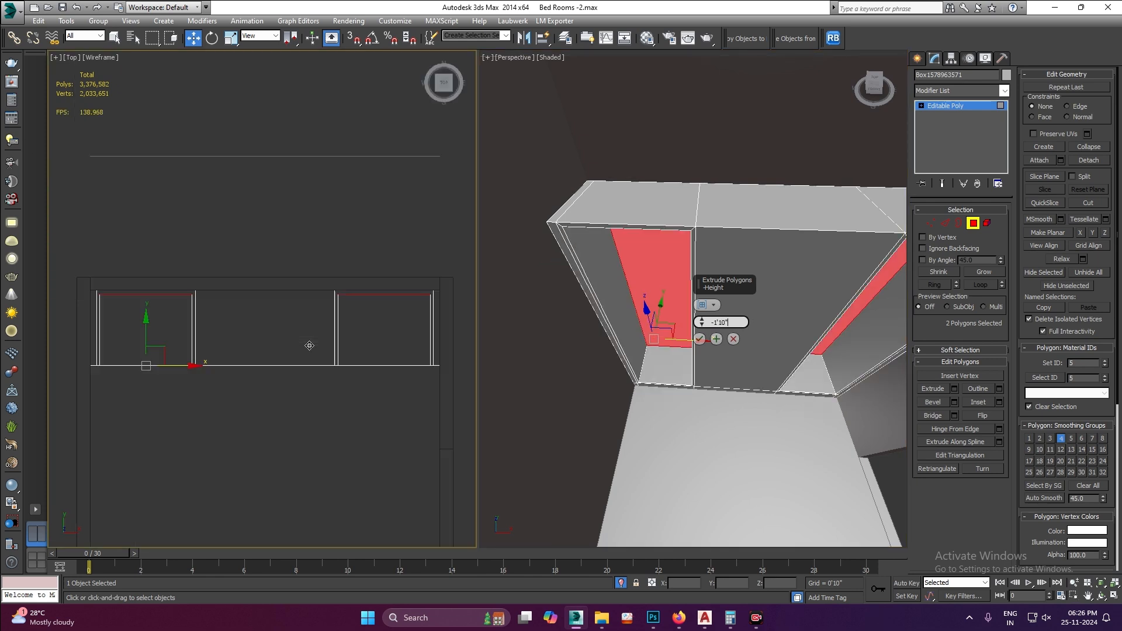
right_click(683, 337)
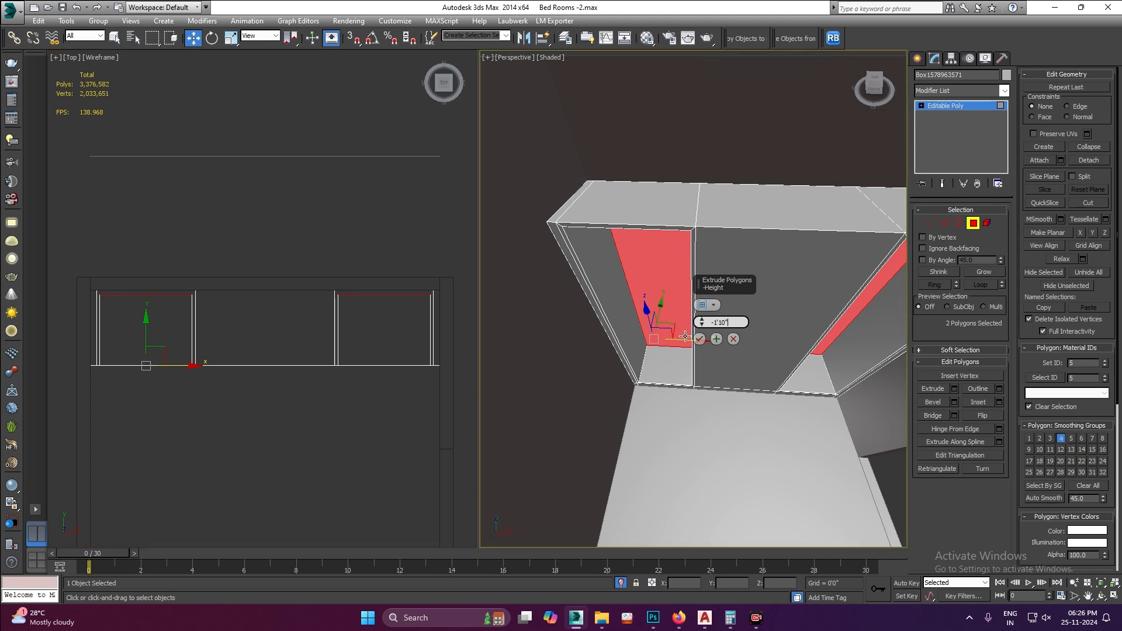
left_click(699, 341)
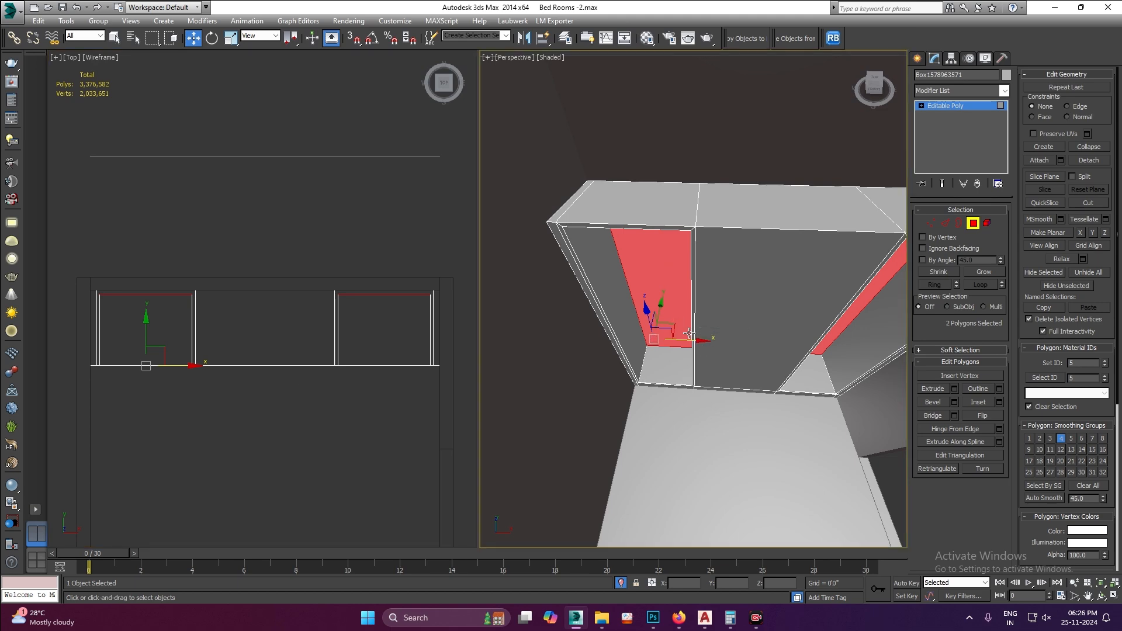
left_click(955, 106)
- Connect the two vertical back edges of the wardrobe's left compartment with 5 segments
scroll(686, 275, "down", 3)
middle_click_drag(686, 295, 678, 292, "alt")
scroll(673, 240, "up", 5)
right_click(348, 286)
key("f")
scroll(371, 296, "down", 2)
scroll(237, 385, "up", 3)
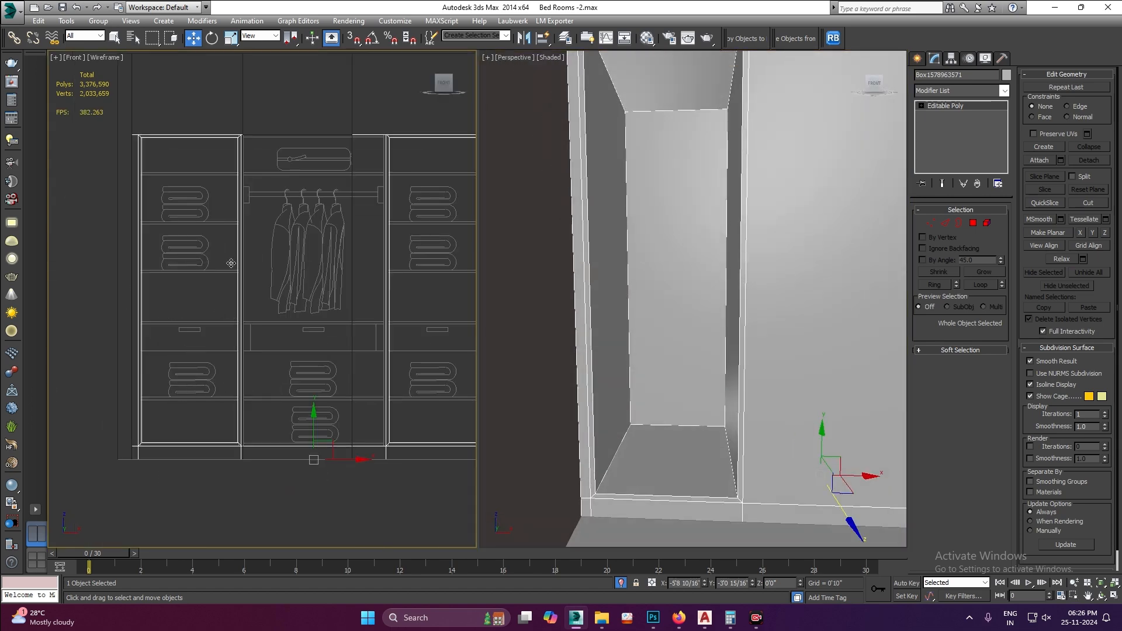
key("2")
left_click(627, 263)
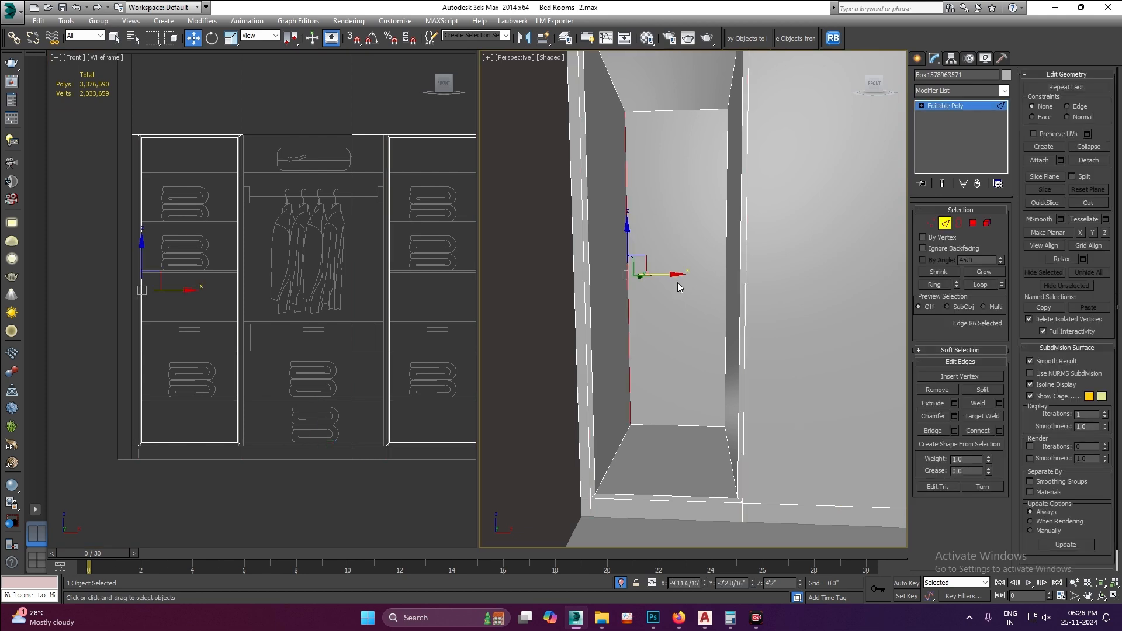
left_click(727, 286, "ctrl")
right_click(786, 275)
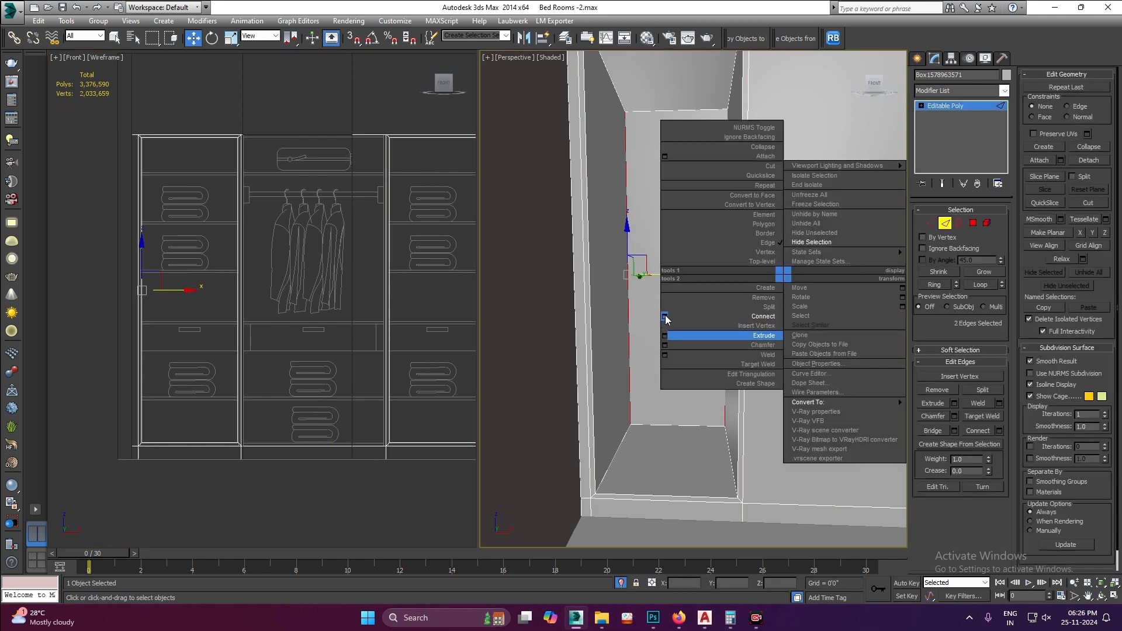
left_click(665, 316)
scroll(699, 305, "up", 1)
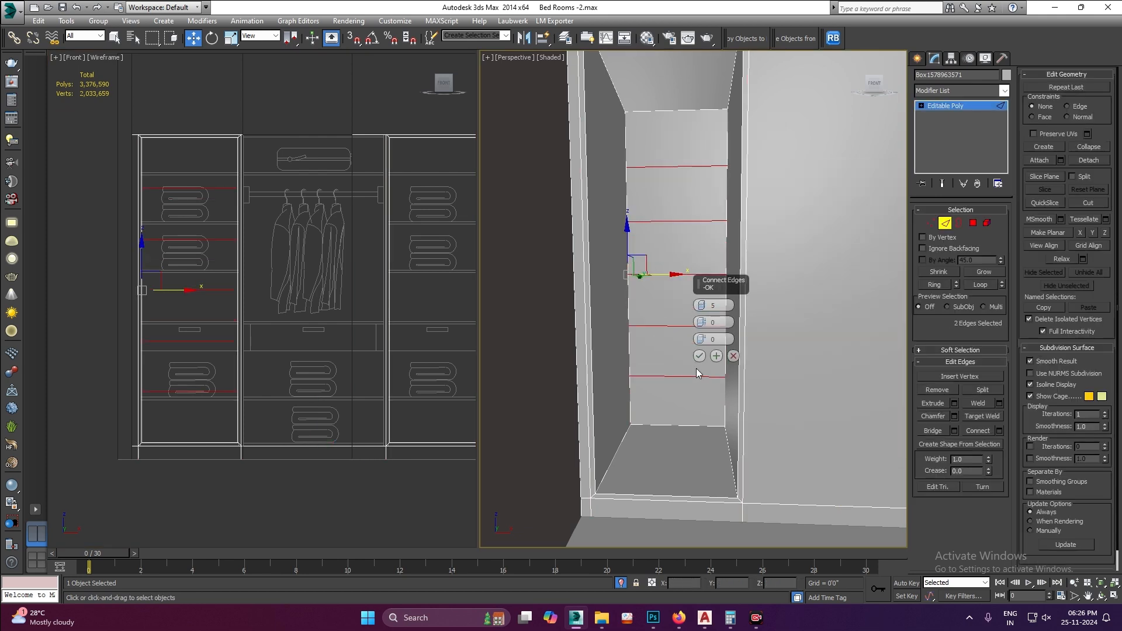
left_click(699, 356)
- Snap the two lowest rows of back-wall vertices in the left compartment to the elevation's lower shelf lines
key("1")
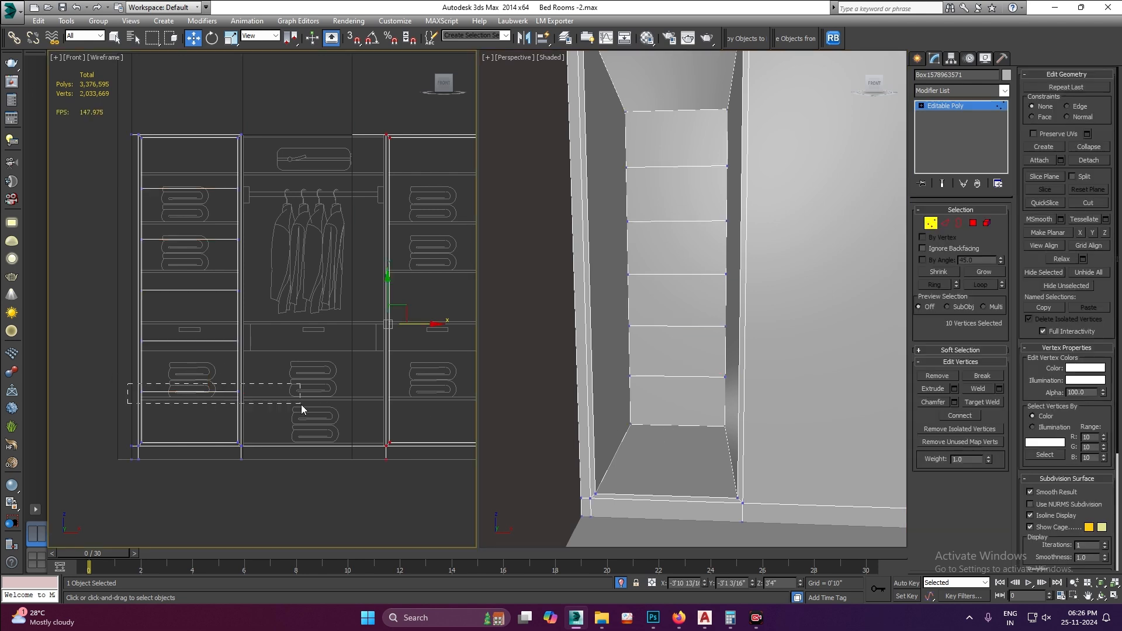
scroll(196, 385, "up", 3)
key("s")
left_click_drag(88, 403, 78, 412)
left_click_drag(174, 374, 175, 371)
left_click_drag(8, 282, 331, 318)
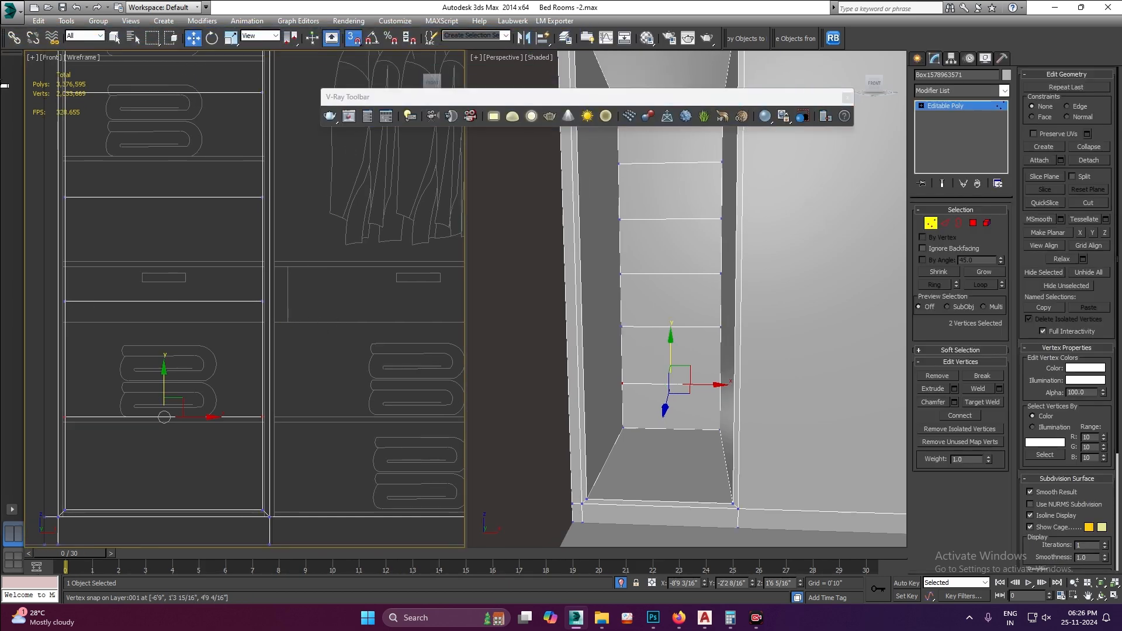
left_click_drag(4, 86, 4, 86)
left_click_drag(211, 386, 134, 265)
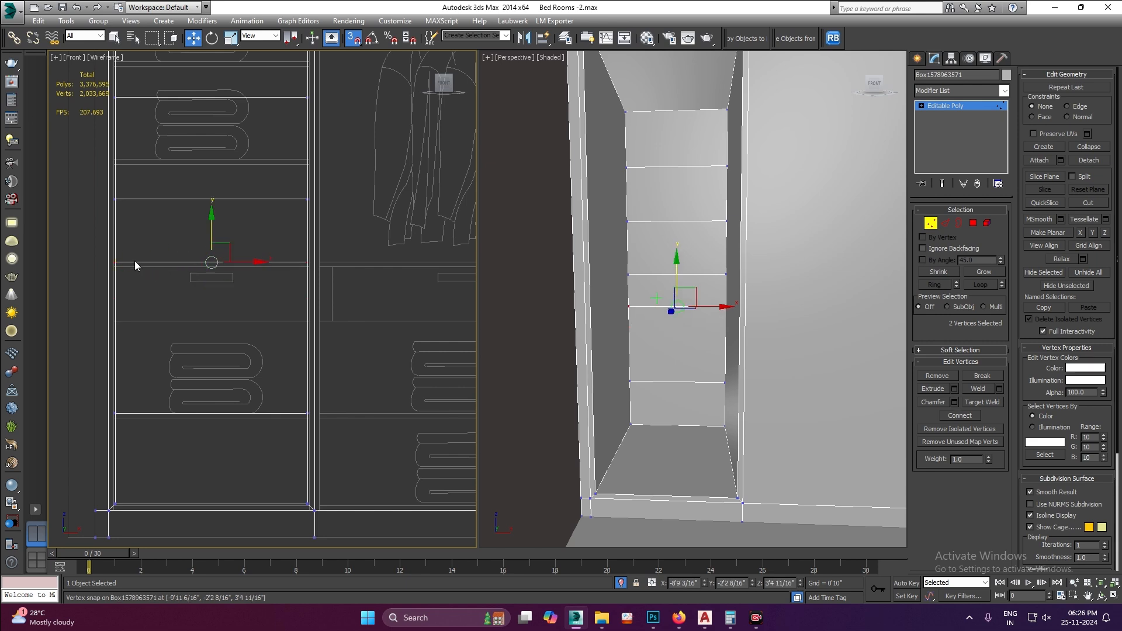
- Snap the three remaining rows of back-wall vertices to the elevation's upper shelf lines
left_click_drag(374, 212, 374, 212)
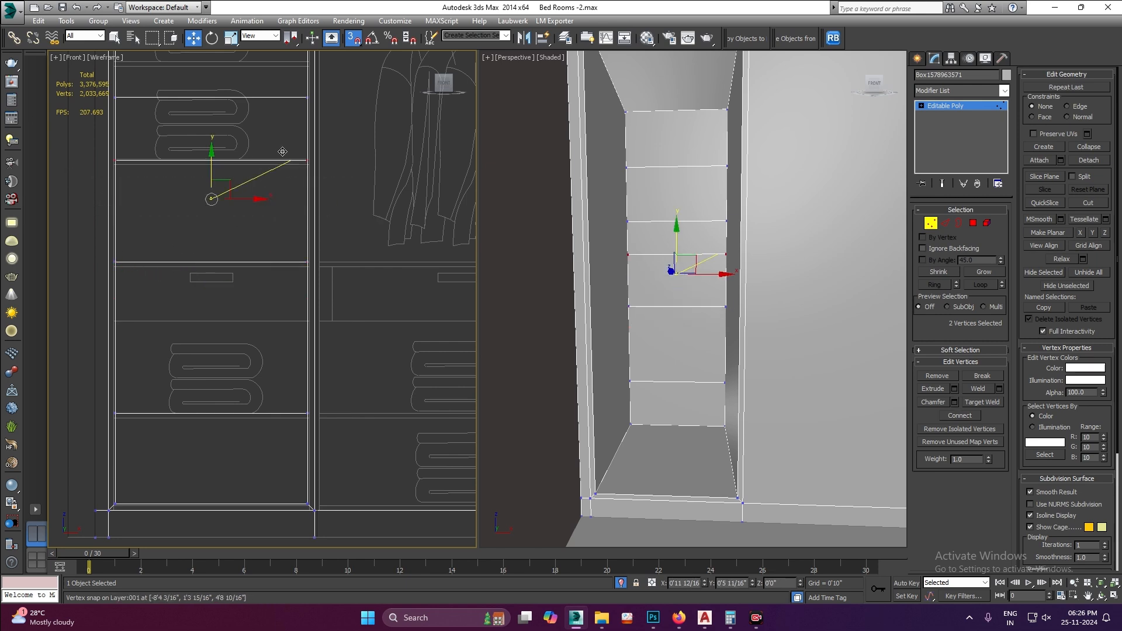
middle_click_drag(283, 151, 325, 291)
left_click_drag(159, 276, 342, 239)
left_click_drag(131, 163, 368, 190)
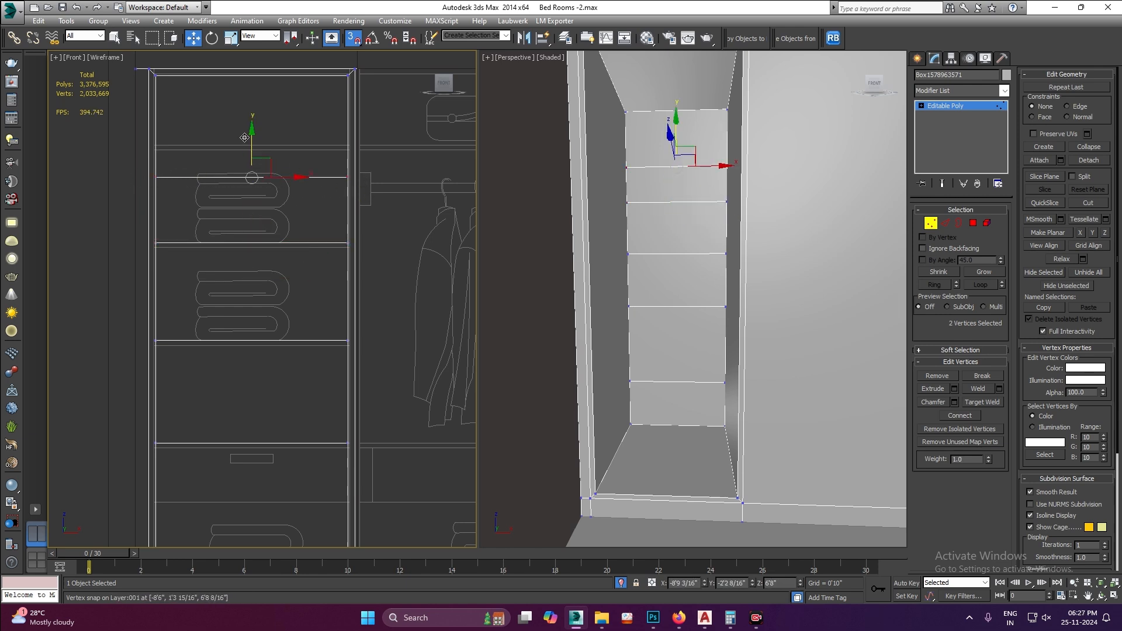
left_click_drag(250, 140, 445, 154)
- Clone the left compartment's bottom face upward to each of the five shelf levels
middle_click_drag(643, 187, 678, 303, "alt")
scroll(678, 303, "up", 3)
scroll(679, 313, "down", 3)
key("4")
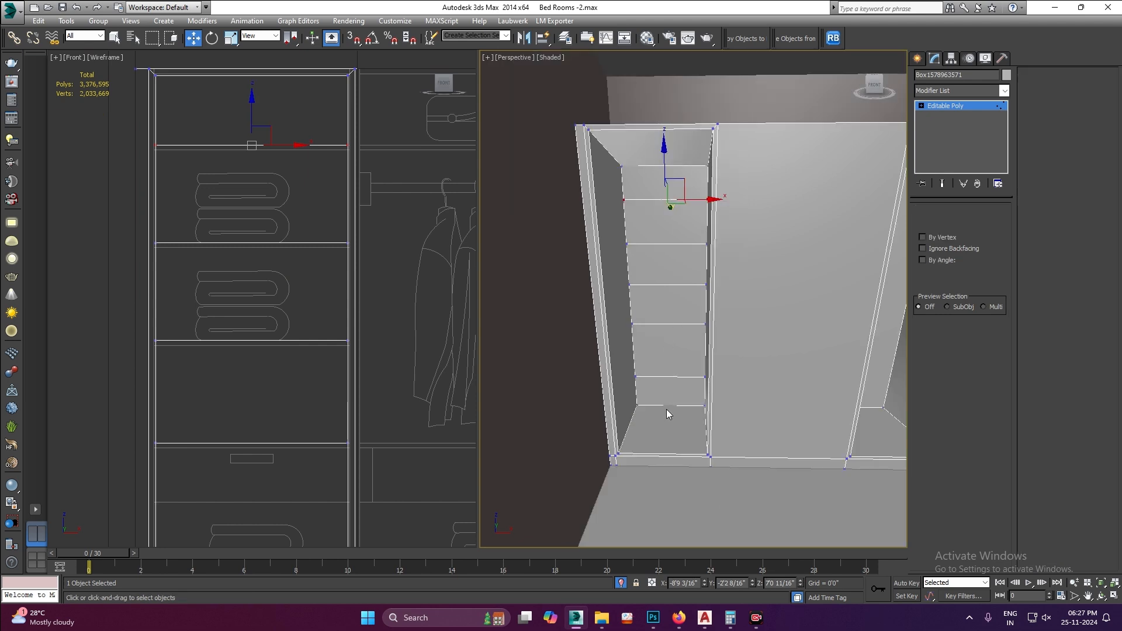
left_click(661, 409)
mouse_move(657, 378)
left_mouse_down("shift")
mouse_move(650, 208)
mouse_move(621, 212)
left_mouse_up("shift")
key("s")
key("Return")
key("Return")
key("Return")
key("s")
- Select all five cloned shelf faces and detach them as a separate object
middle_click_drag(658, 257, 662, 271, "alt")
left_click(662, 242, "ctrl")
left_click(652, 280, "ctrl")
left_click(660, 320, "ctrl")
left_click(669, 364, "ctrl")
middle_click_drag(685, 352, 682, 318, "alt")
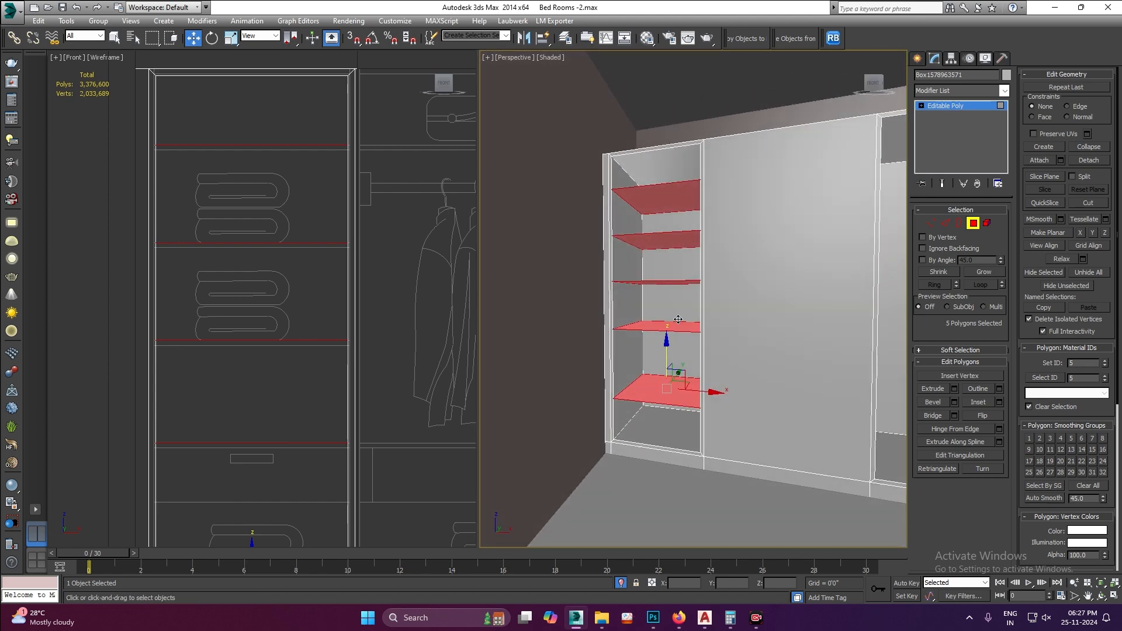
left_click(1070, 159)
left_click(589, 323)
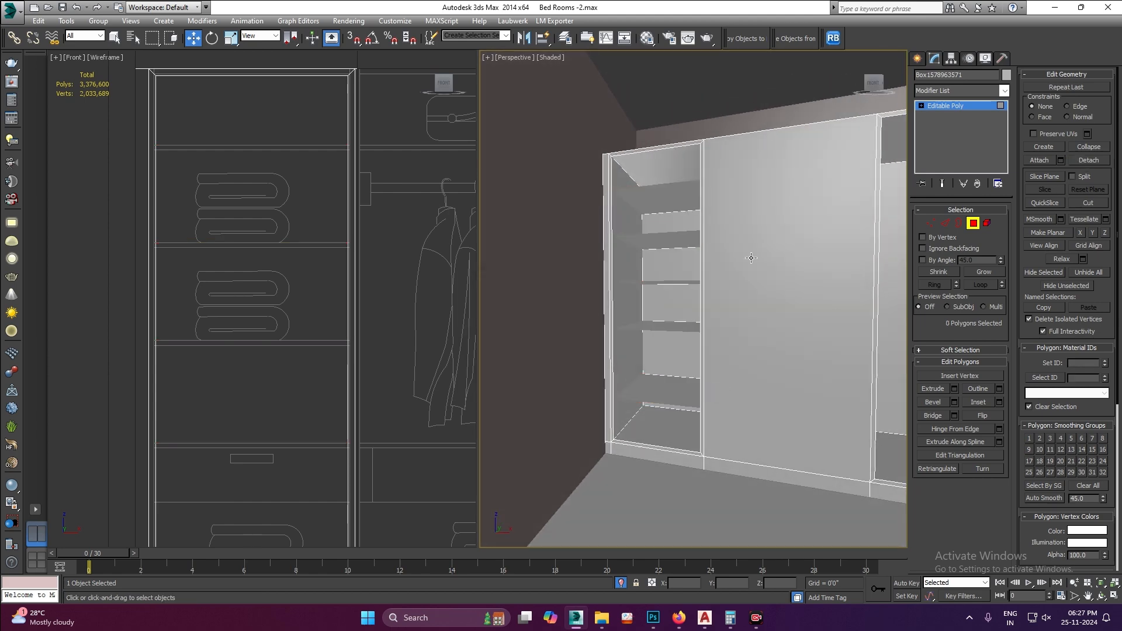
- Select the detached shelves and give them thickness with a Shell modifier
left_click(962, 105)
left_click(651, 299)
middle_click_drag(651, 299, 731, 380, "alt")
left_click_drag(741, 396, 734, 245)
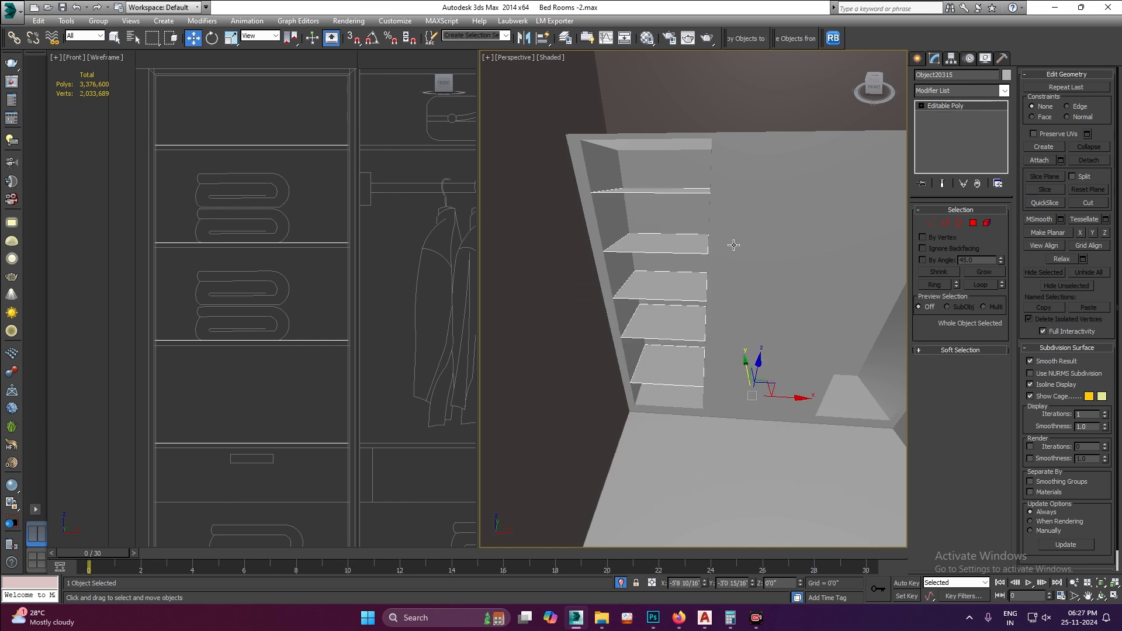
left_click(952, 91)
type("sh")
key("Return")
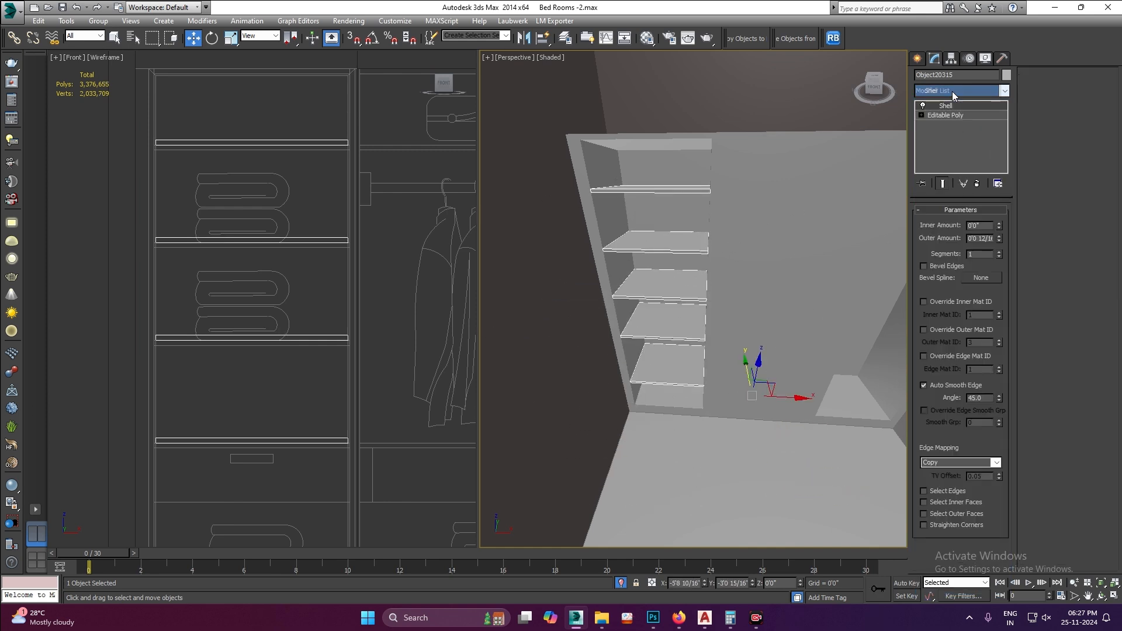
- Convert the shelled shelves to an editable poly
middle_click_drag(700, 303, 697, 292, "alt")
scroll(672, 324, "down", 5)
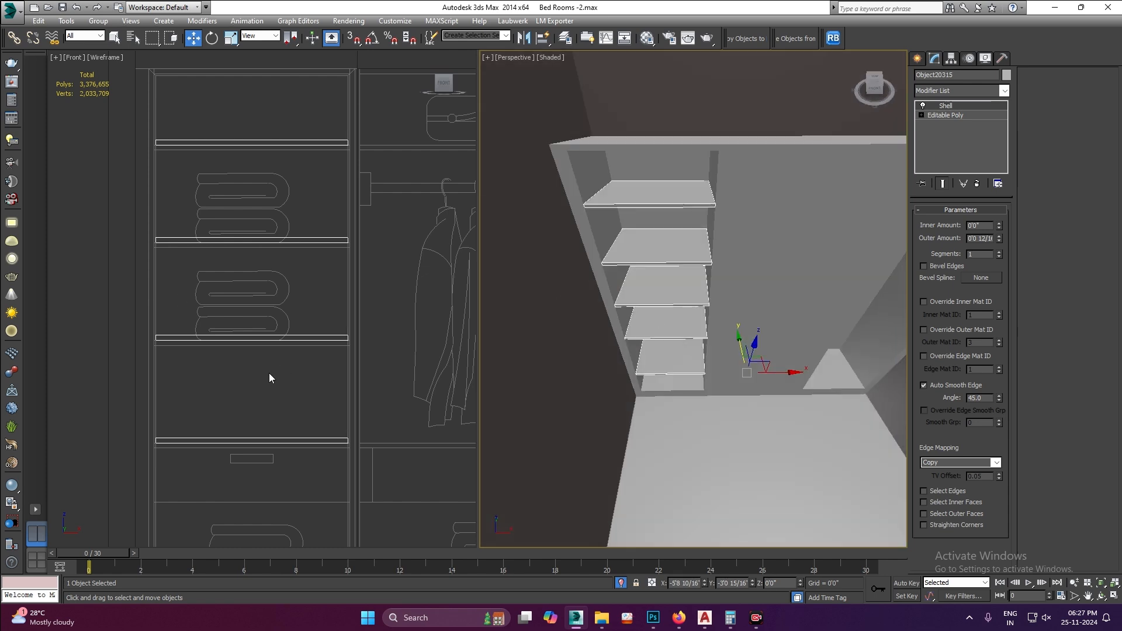
scroll(263, 351, "down", 4)
mouse_move(707, 268)
middle_mouse_down("alt")
mouse_move(681, 255)
mouse_move(695, 262)
middle_mouse_up("alt")
right_click(695, 261)
mouse_move(754, 385)
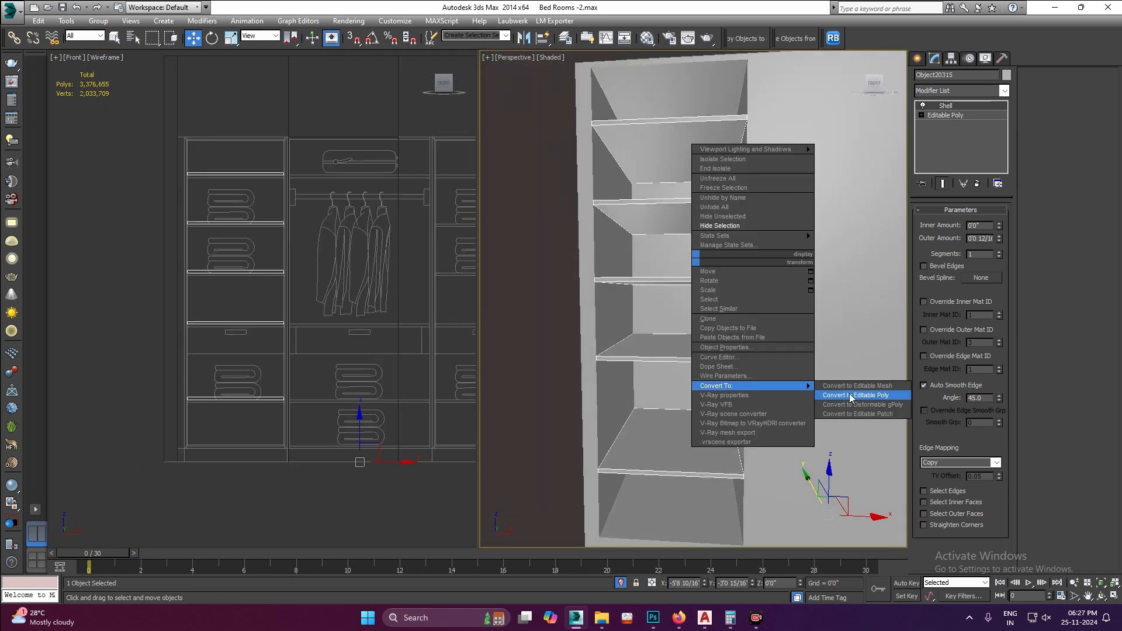
left_click(850, 394)
- Extrude the underside of the second shelf from the bottom by 8" to form the drawer block
middle_click_drag(701, 350, 654, 345, "alt")
scroll(277, 349, "up", 2)
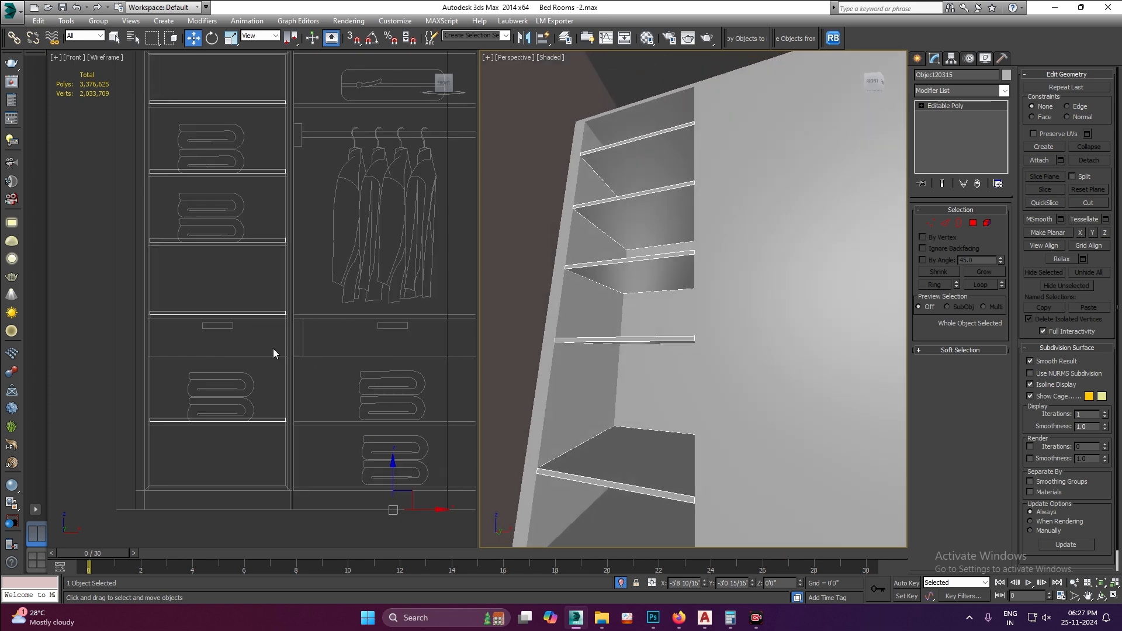
scroll(626, 263, "down", 2)
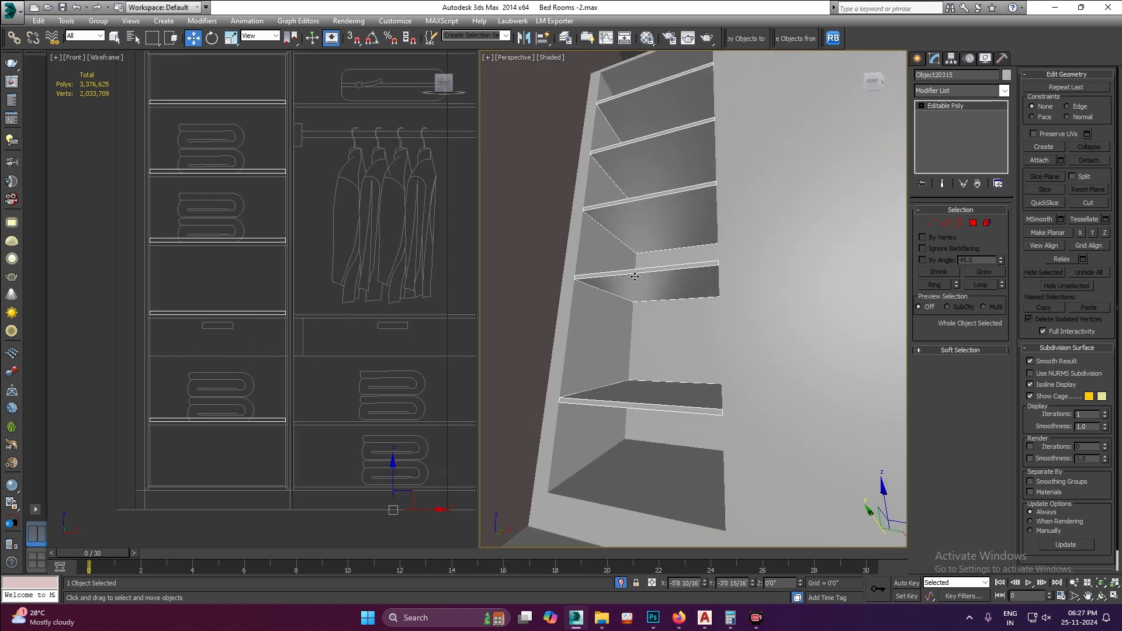
key("4")
left_click(636, 276)
right_click(779, 298)
left_click(654, 322)
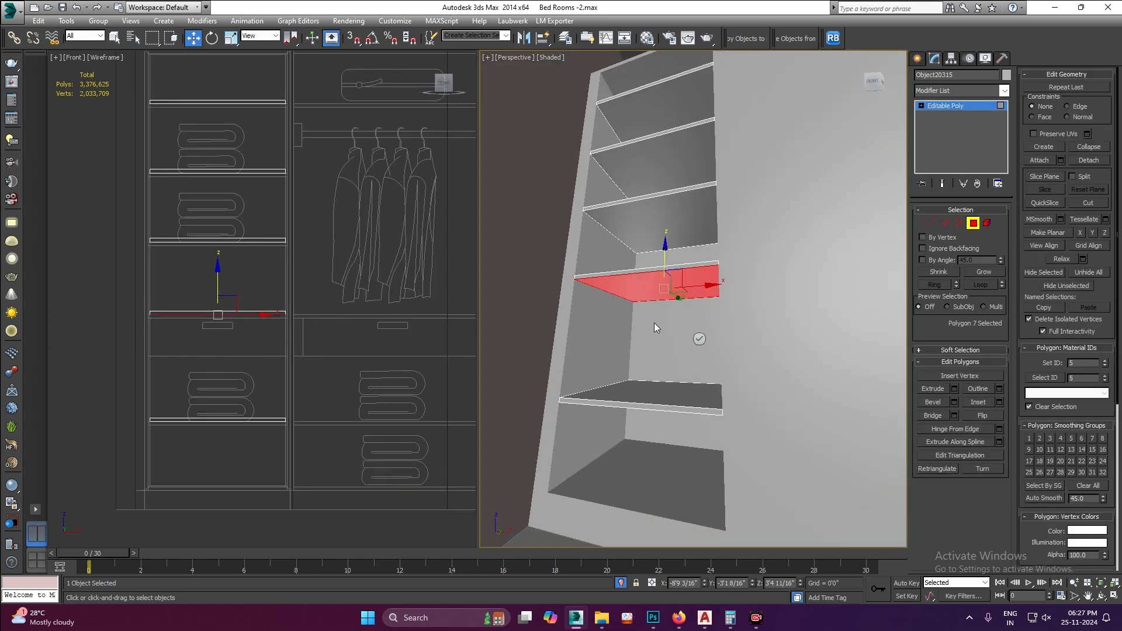
type("8")
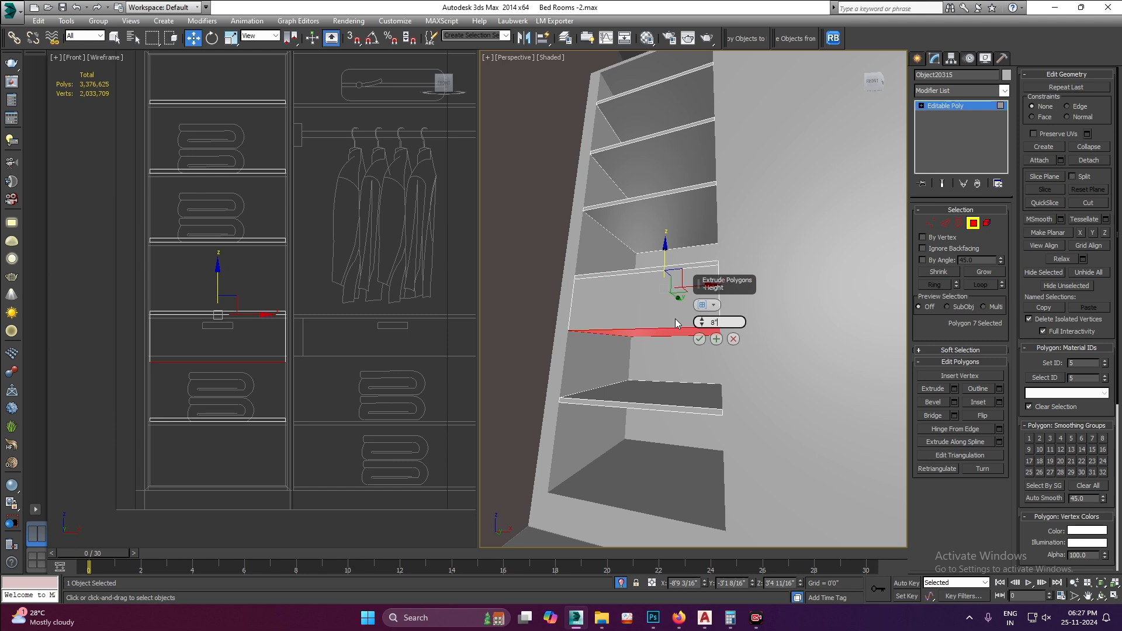
key("Return")
left_click(699, 339)
- Extrude the front edge between shelf and drawer block to a height of -1 1/16" and width of 1/16" as a groove
key("2")
left_click(646, 269)
key("alt+w")
scroll(496, 286, "up", 5)
right_click(607, 243)
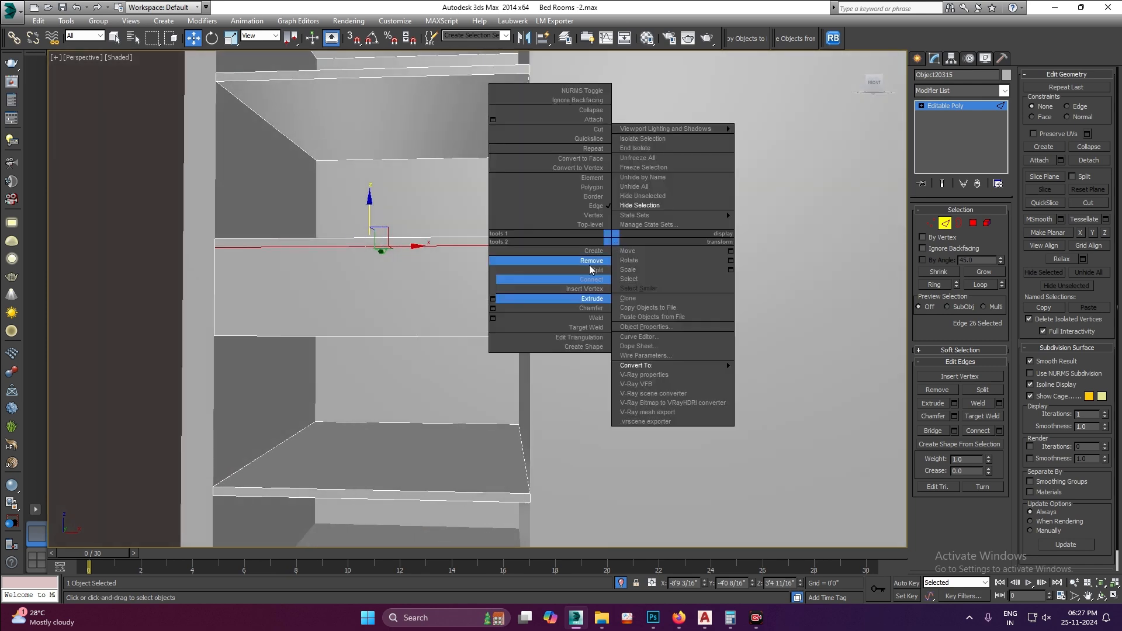
left_click(502, 299)
left_click_drag(478, 304, 488, 317)
right_click(487, 323)
type("1/16\"")
key("Return")
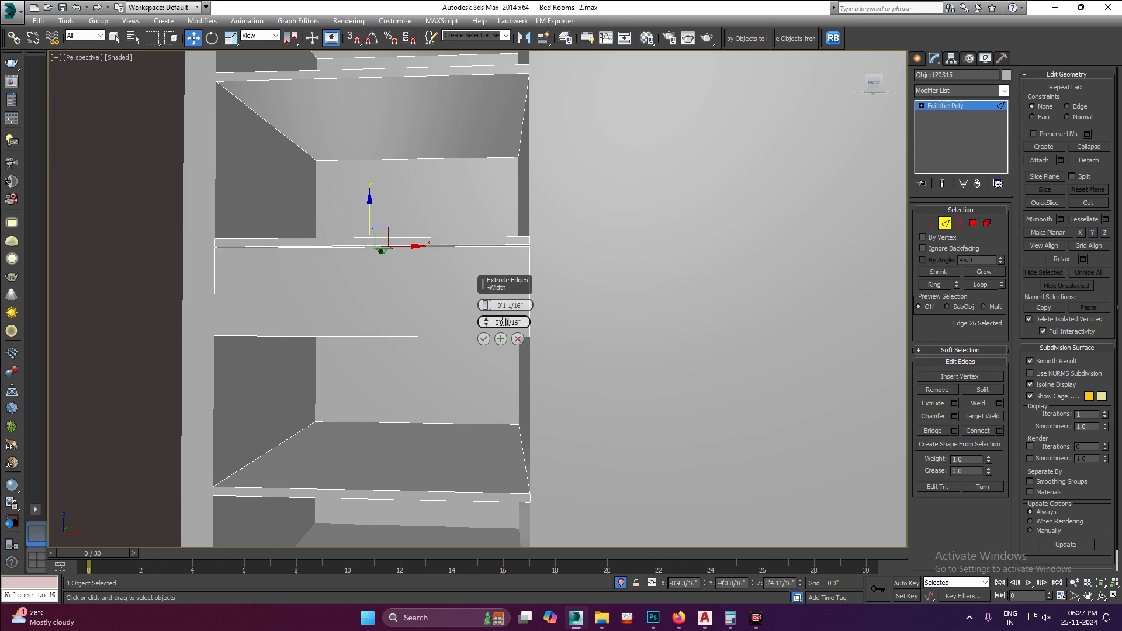
left_click(483, 339)
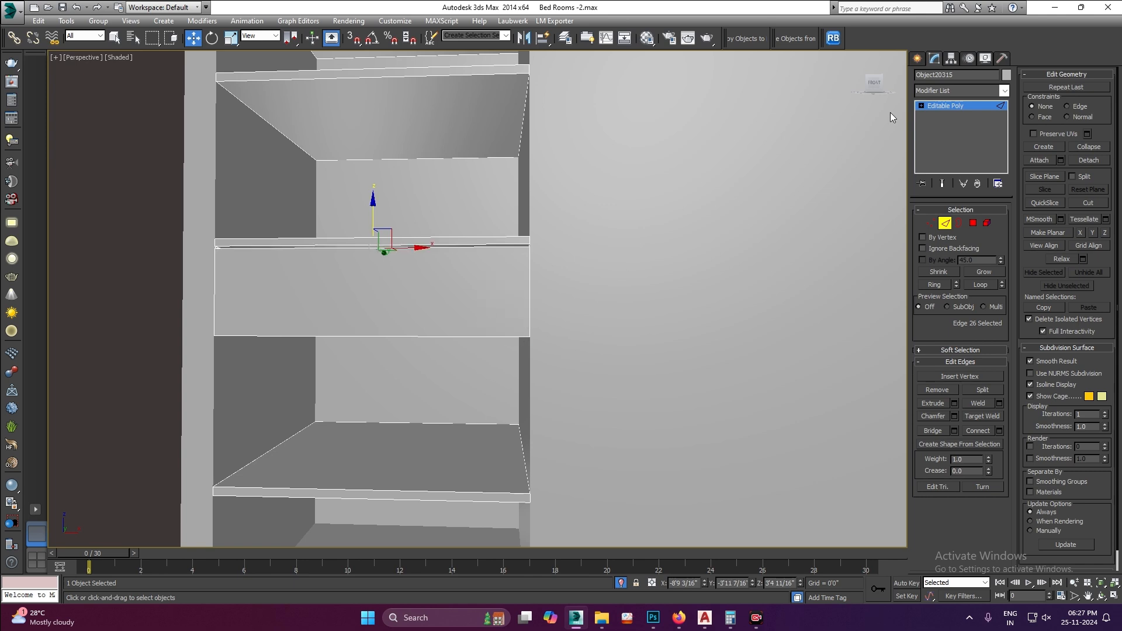
left_click(938, 107)
- Examine the shelf unit inside the wardrobe and the whole room from several angles
middle_click_drag(594, 275, 617, 326, "alt")
key("alt+w")
left_click(307, 281)
middle_click_drag(690, 278, 727, 364, "alt")
middle_click_drag(651, 266, 699, 243, "alt")
left_click(699, 244)
key("alt+w")
scroll(700, 245, "down", 5)
scroll(526, 317, "up", 6)
scroll(527, 317, "down", 2)
scroll(526, 316, "down", 2)
left_click(536, 258)
scroll(536, 258, "down", 5)
scroll(557, 262, "up", 3)
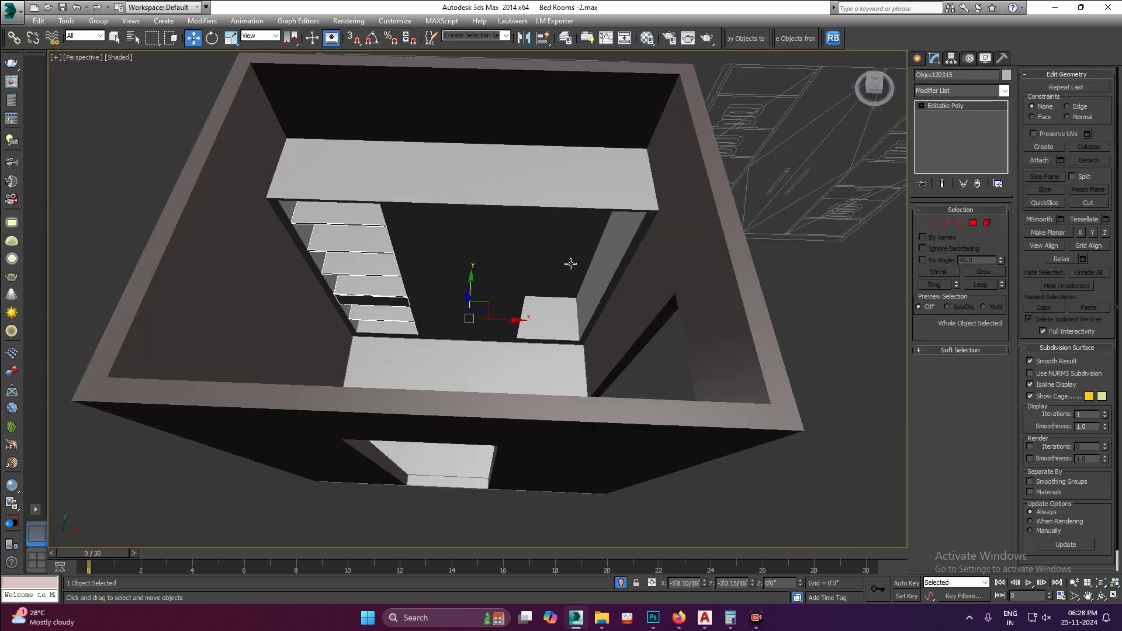
scroll(587, 266, "up", 4)
scroll(546, 265, "down", 4)
scroll(528, 280, "up", 1)
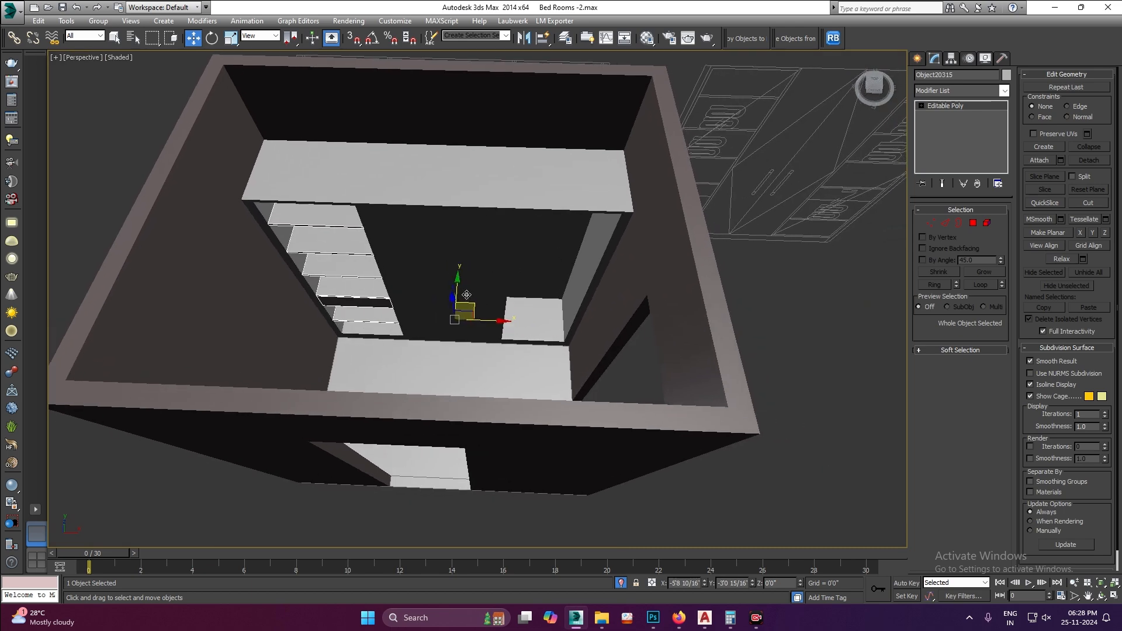
- Center the shelf unit's pivot on the object
left_click(951, 59)
left_click(956, 131)
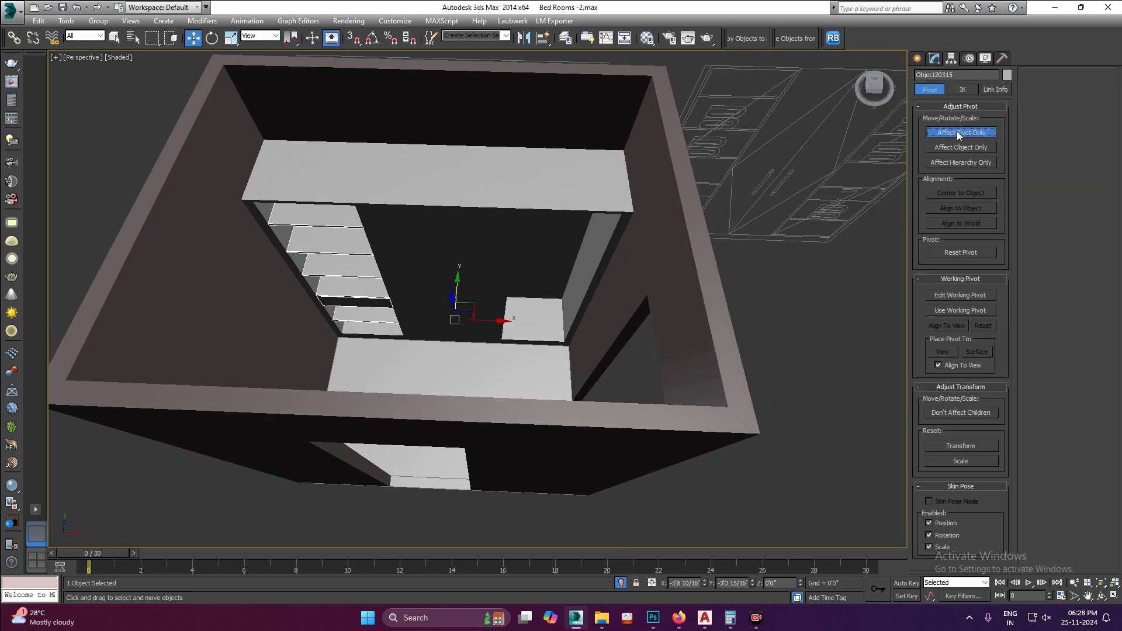
left_click(946, 194)
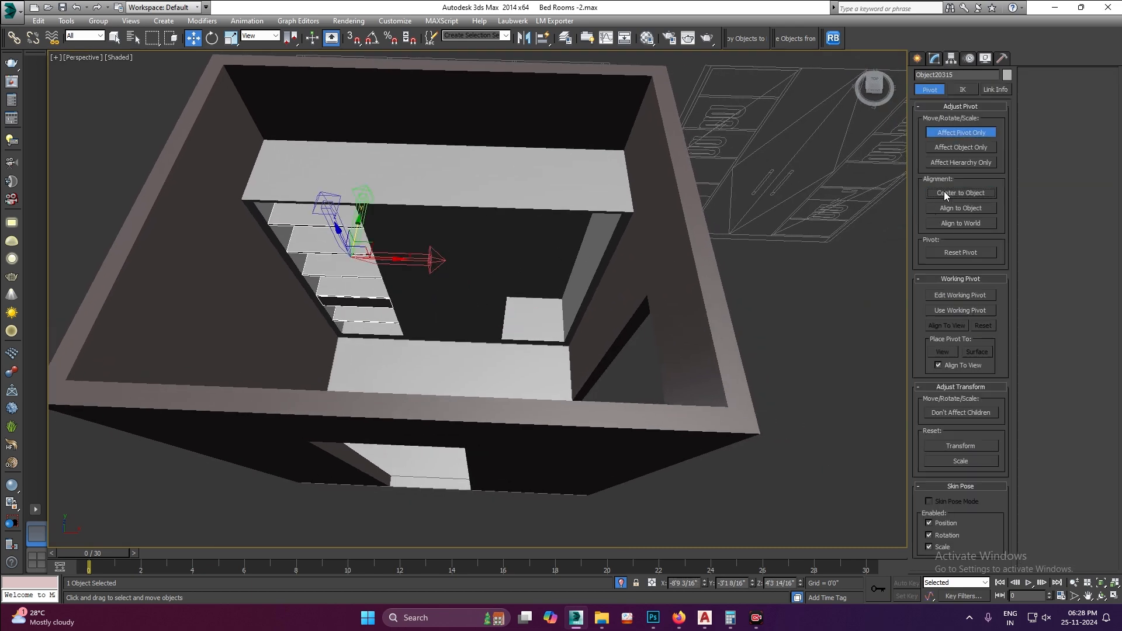
left_click(964, 135)
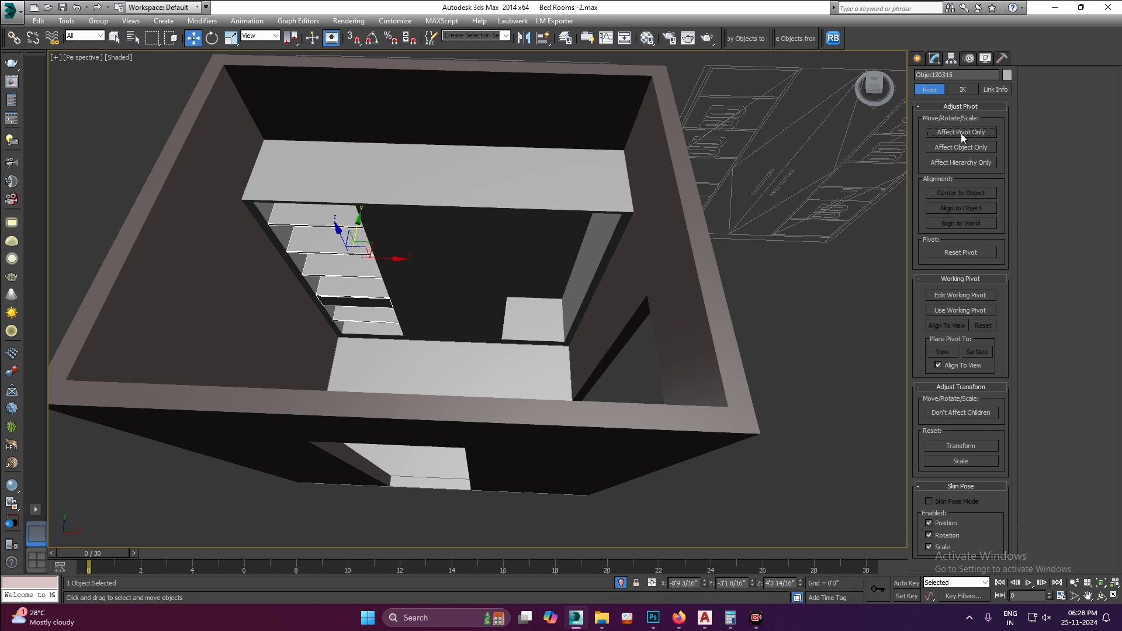
left_click(916, 59)
- Copy the shelf unit across to the wardrobe's right compartment in the top view and align it there
scroll(409, 270, "up", 5)
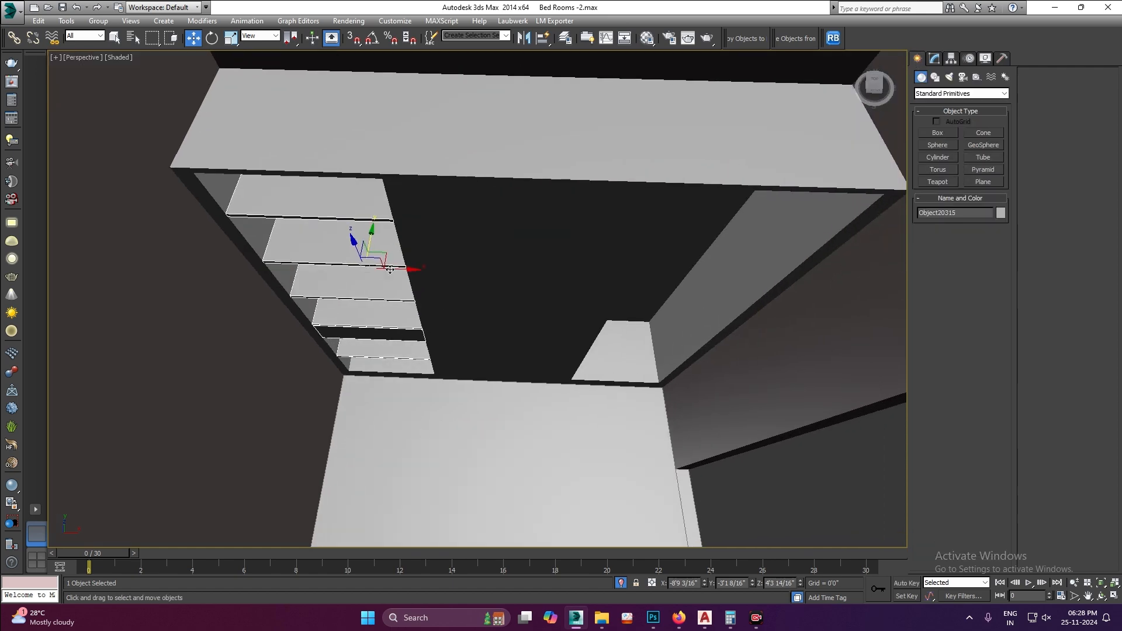
key("alt+w")
key("t")
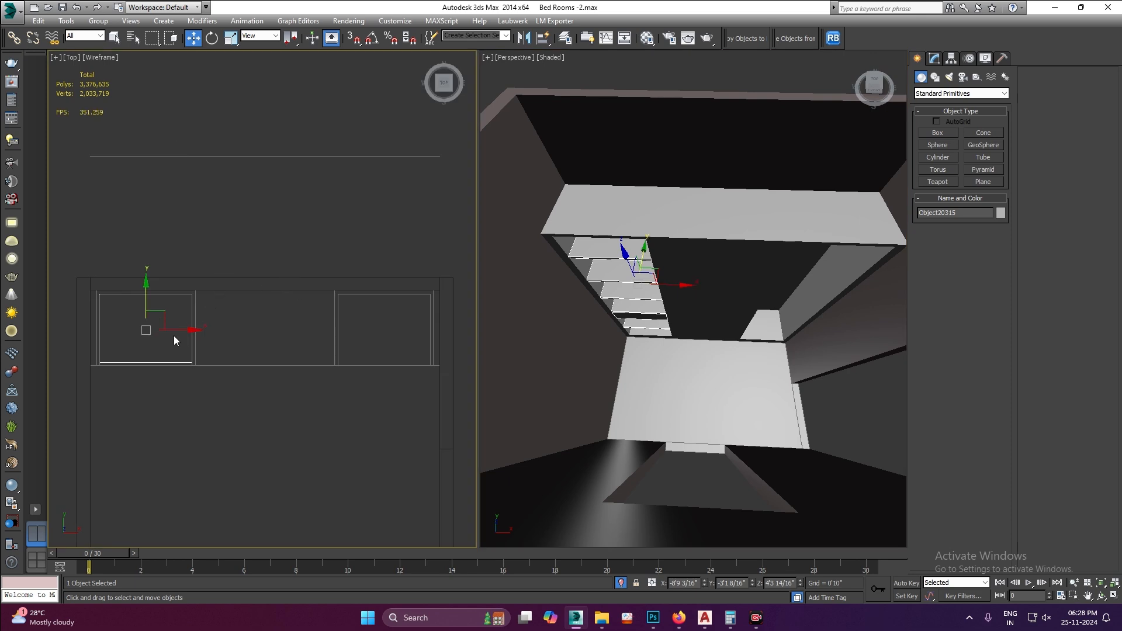
mouse_move(166, 324)
left_mouse_down("shift")
mouse_move(414, 331)
mouse_move(401, 331)
left_mouse_up("shift")
key("Return")
scroll(381, 348, "up", 5)
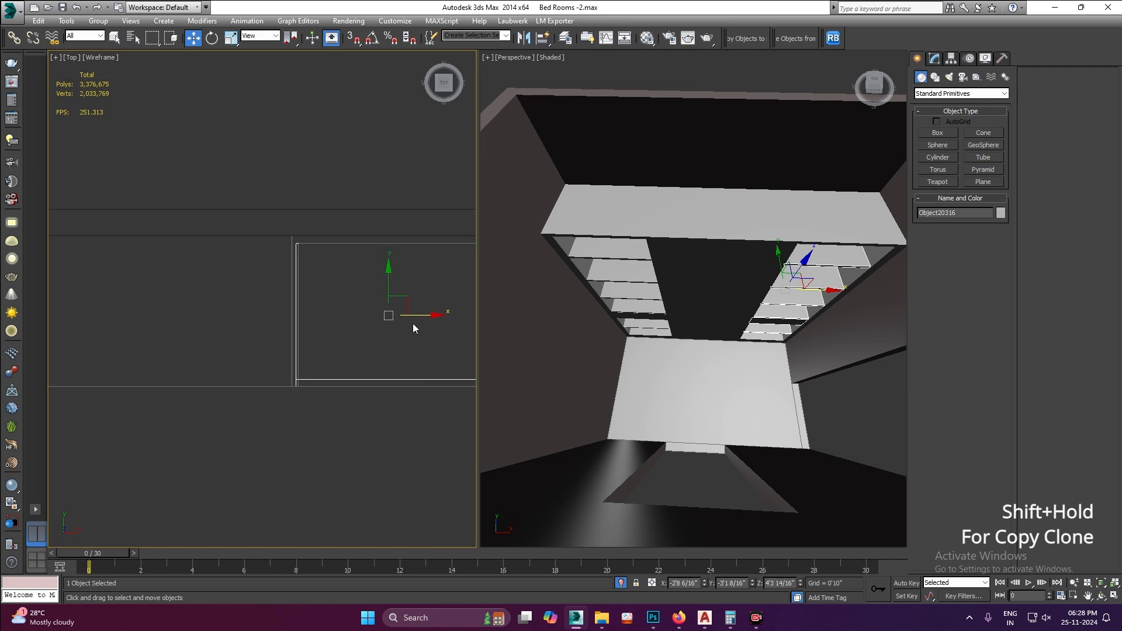
left_click_drag(351, 302, 353, 302)
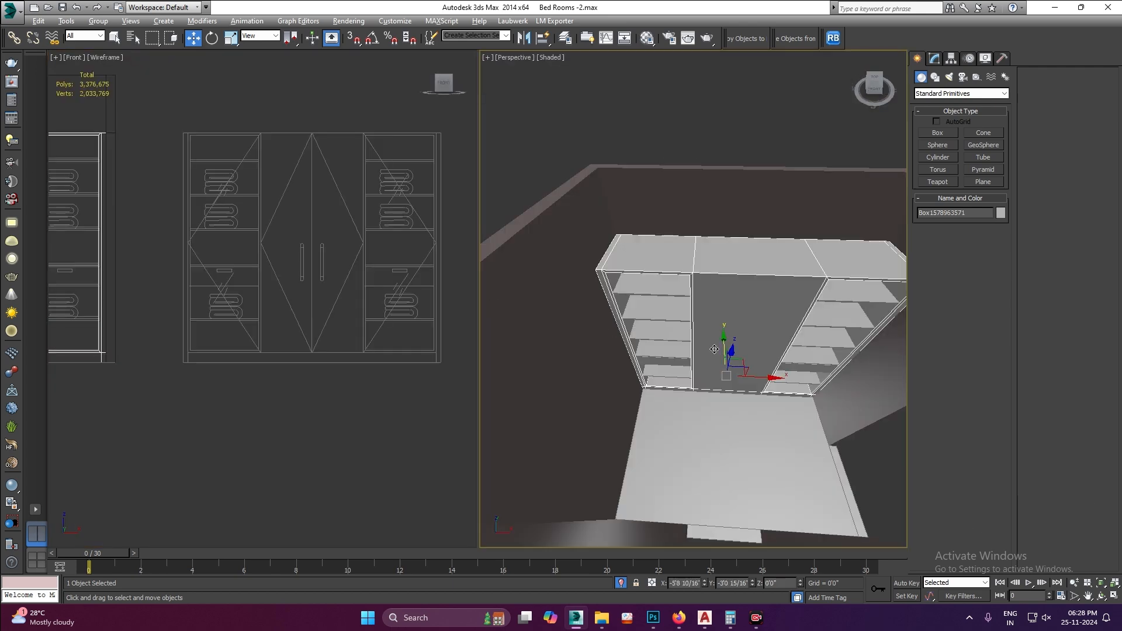
- Detach the middle front face of the wardrobe box as a separate object
key("alt+w")
middle_click_drag(579, 357, 523, 390, "alt")
key("4")
left_click(438, 289)
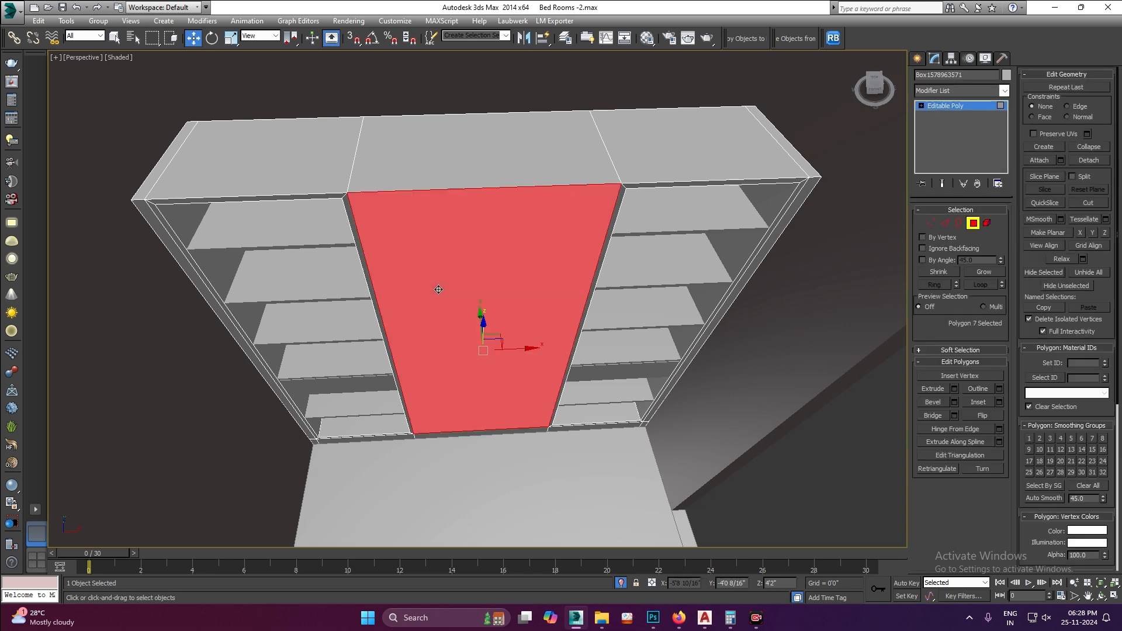
left_click(1080, 159)
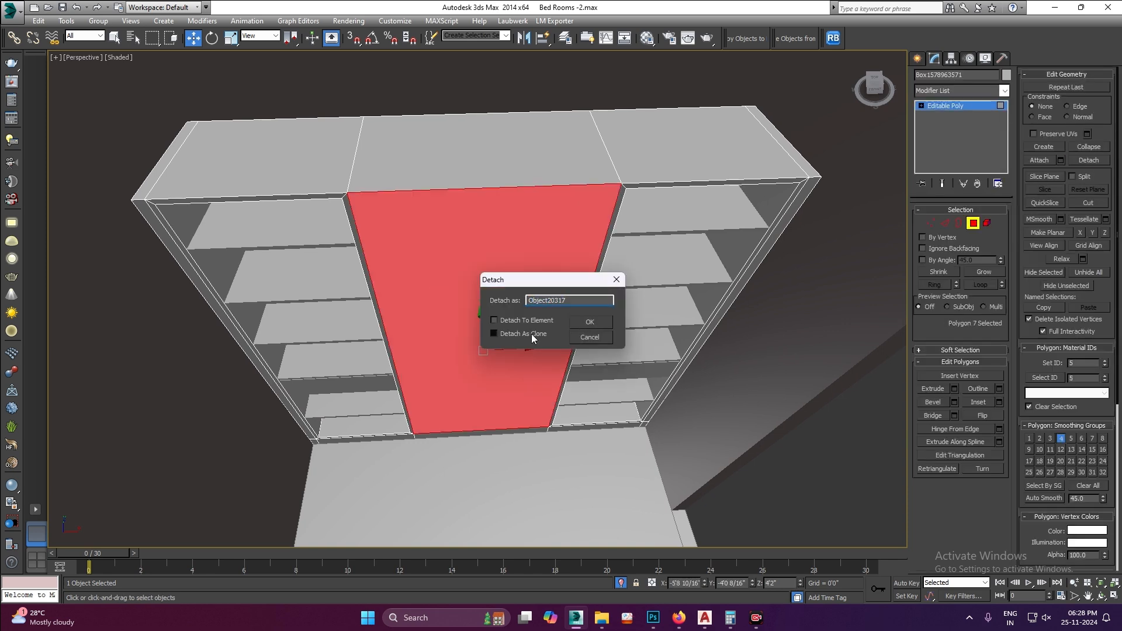
left_click(589, 323)
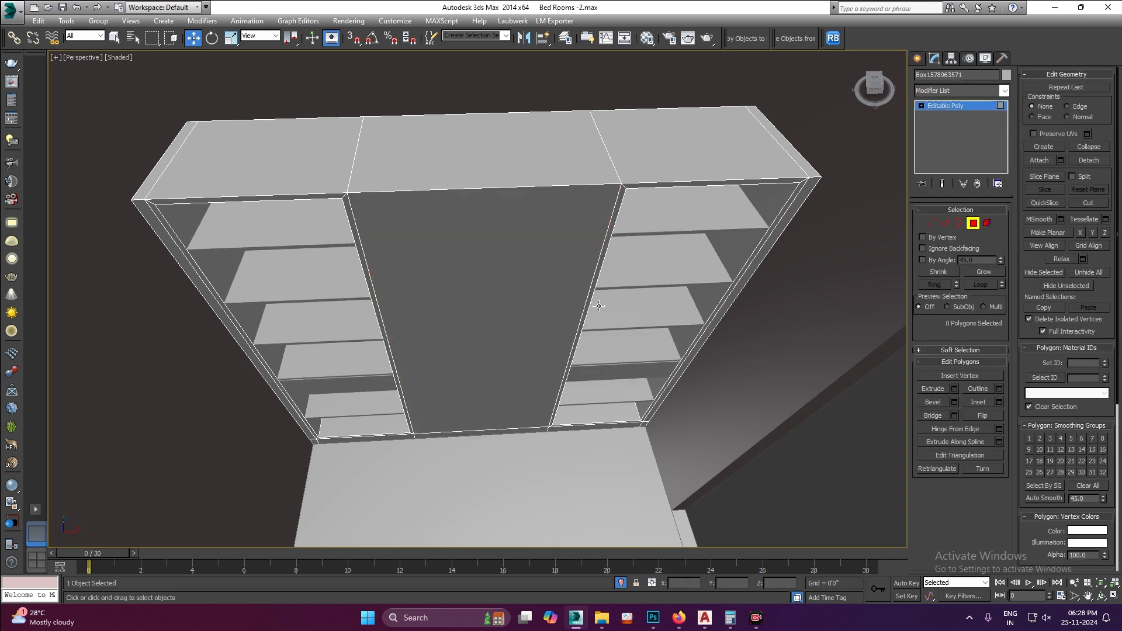
left_click(958, 106)
left_click(948, 93)
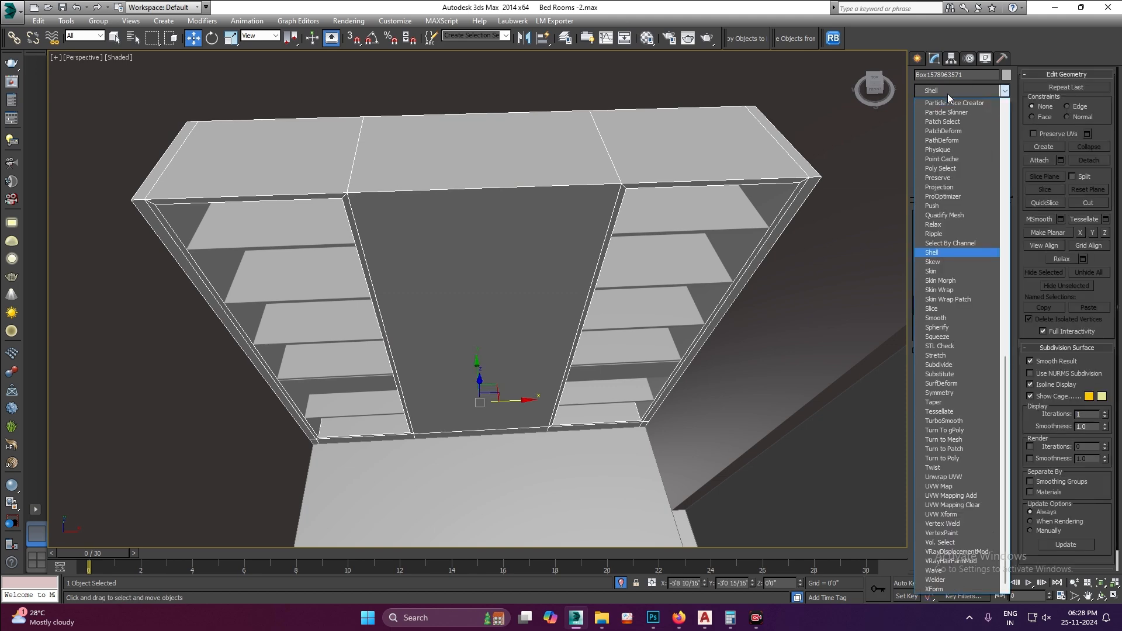
key("Return")
left_click(979, 184)
- Thicken the detached middle front panel with a 1-inch Shell and convert it to Editable Poly
left_click(490, 243)
left_click(953, 93)
type("sh")
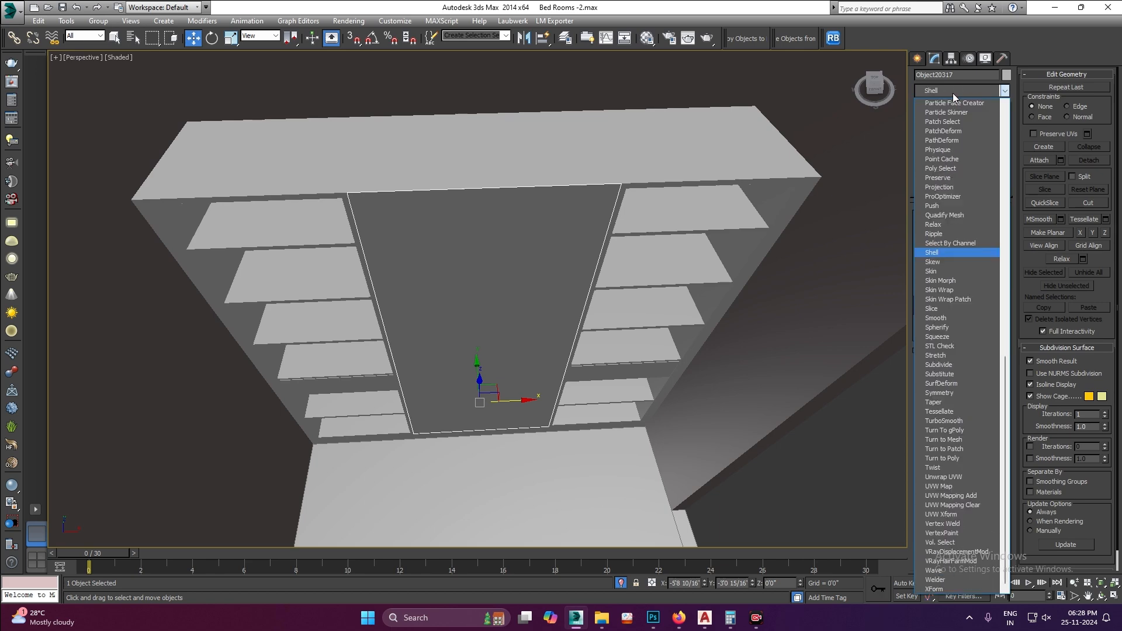
key("Return")
key("Tab")
type("1")
key("Return")
right_click(490, 260)
mouse_move(544, 379)
left_click(649, 388)
- Connect the middle panel's top and bottom edges with a vertical edge loop down its center
left_click_drag(507, 356, 510, 461)
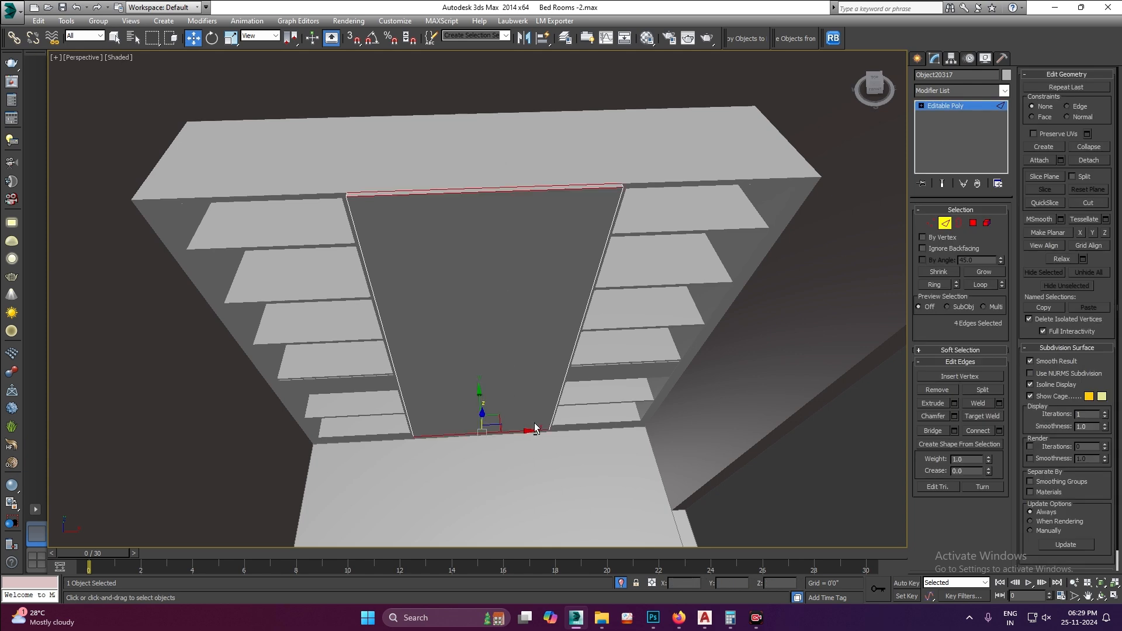
key("alt+w")
key("alt+w")
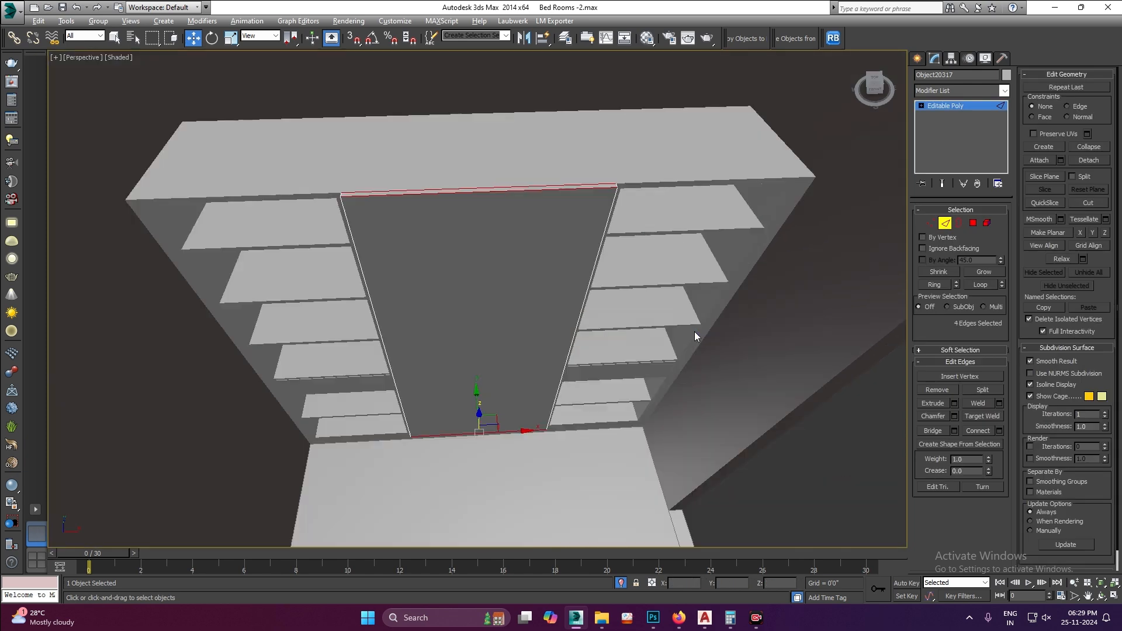
right_click(692, 293)
left_click(574, 331)
left_click(483, 356)
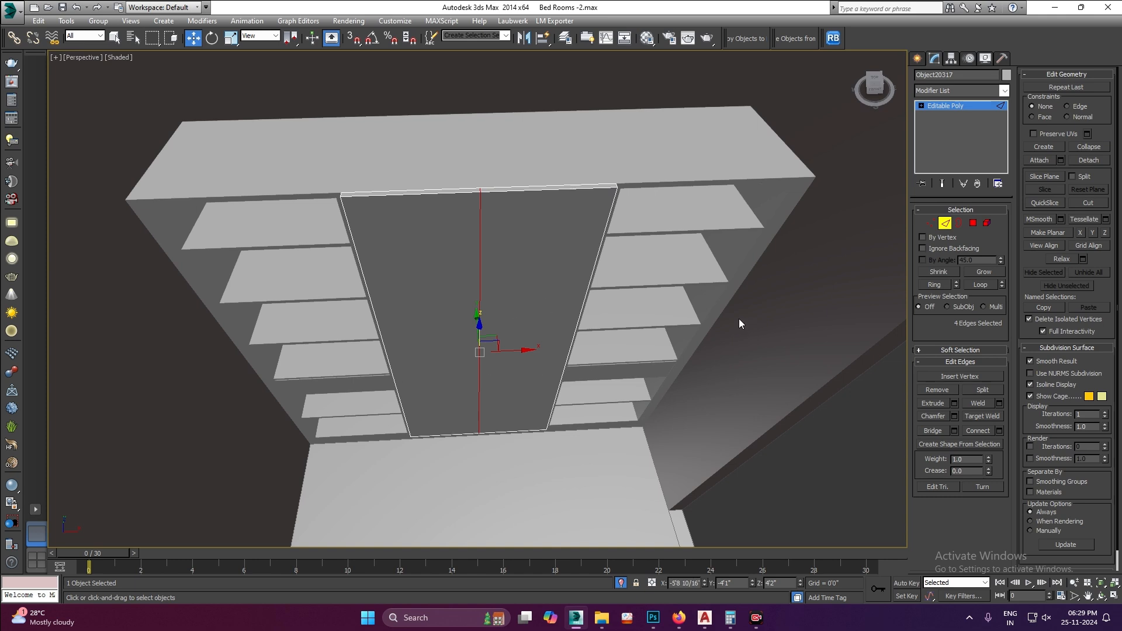
- Extrude the panel's center edge loop inward with a narrow width to form the groove between two doors
right_click(544, 322)
left_click(424, 381)
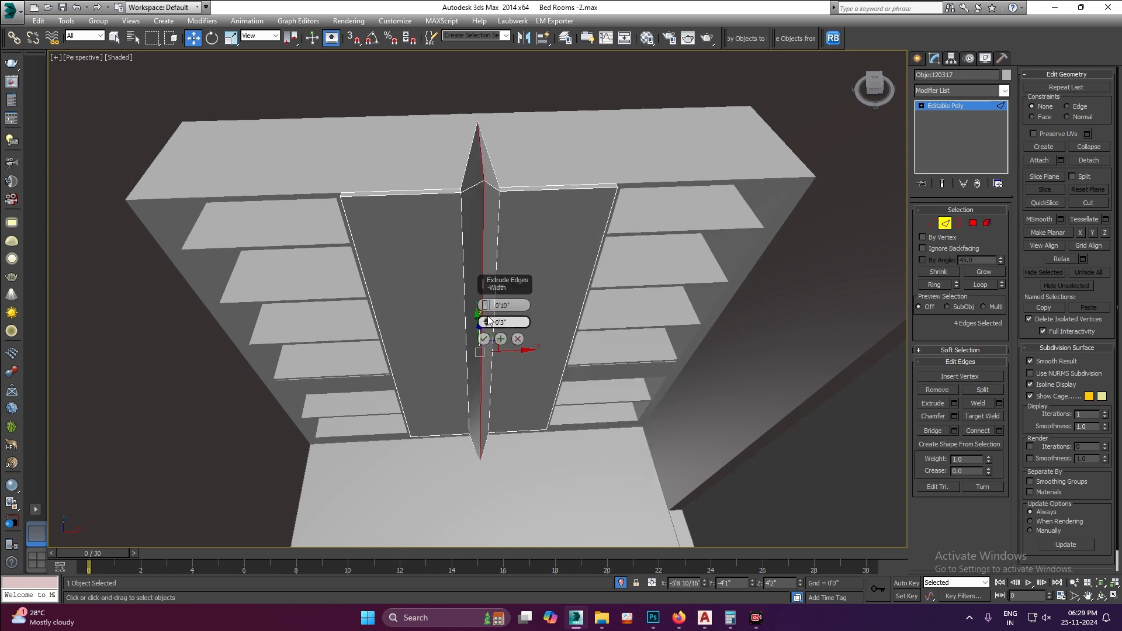
left_click_drag(480, 298, 485, 327)
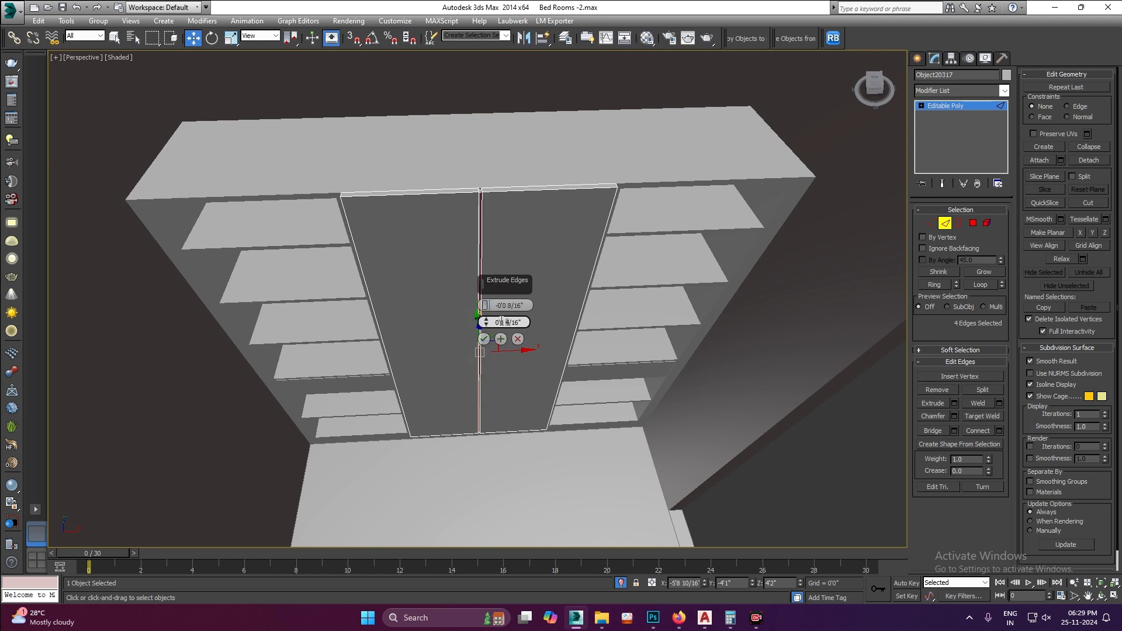
left_click(484, 339)
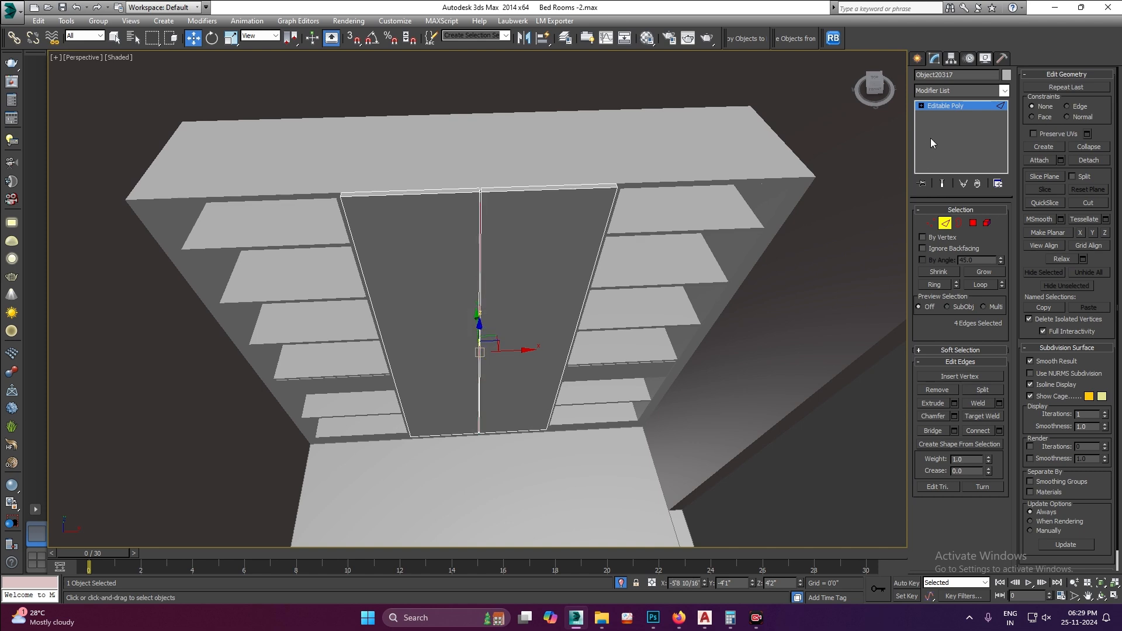
left_click(942, 107)
- Examine the groove between the middle doors and the wardrobe front from several angles
scroll(393, 358, "down", 5)
left_click(500, 379)
scroll(413, 360, "up", 5)
scroll(396, 351, "down", 5)
scroll(426, 341, "up", 5)
scroll(426, 341, "down", 5)
left_click(536, 312)
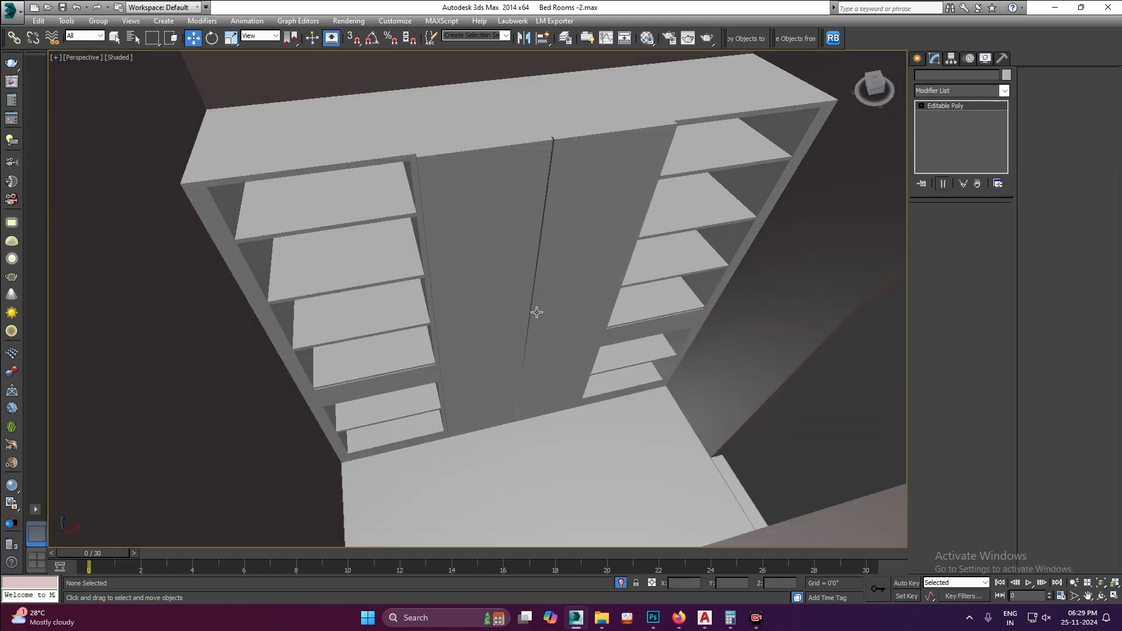
scroll(536, 312, "up", 2)
middle_click_drag(536, 312, 481, 264, "alt")
scroll(481, 265, "up", 2)
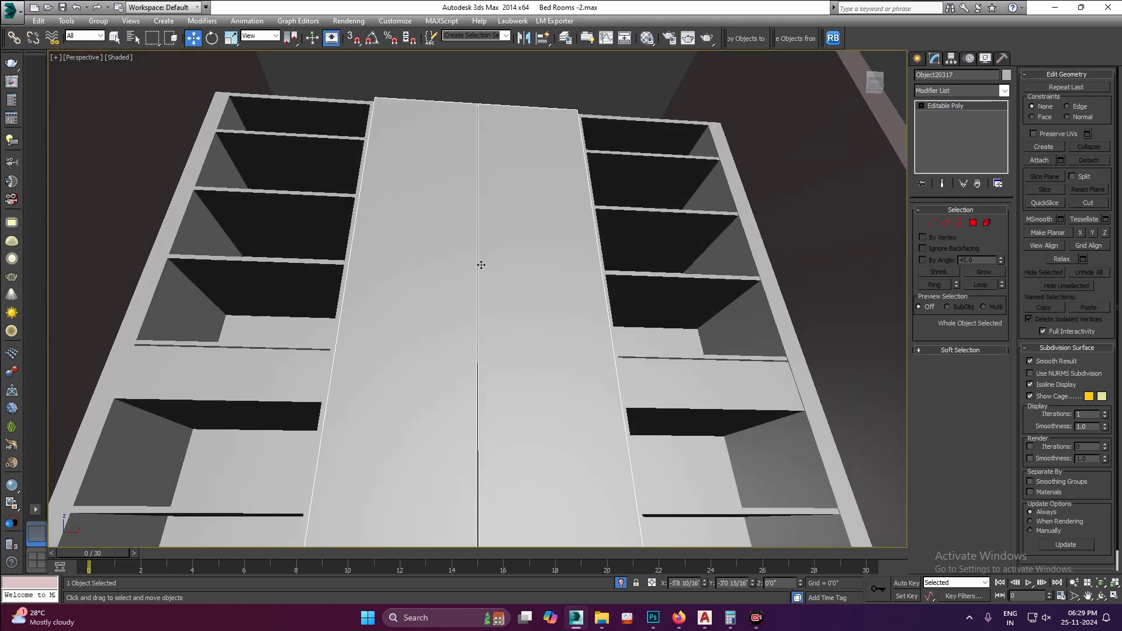
left_click(556, 104)
scroll(499, 305, "up", 6)
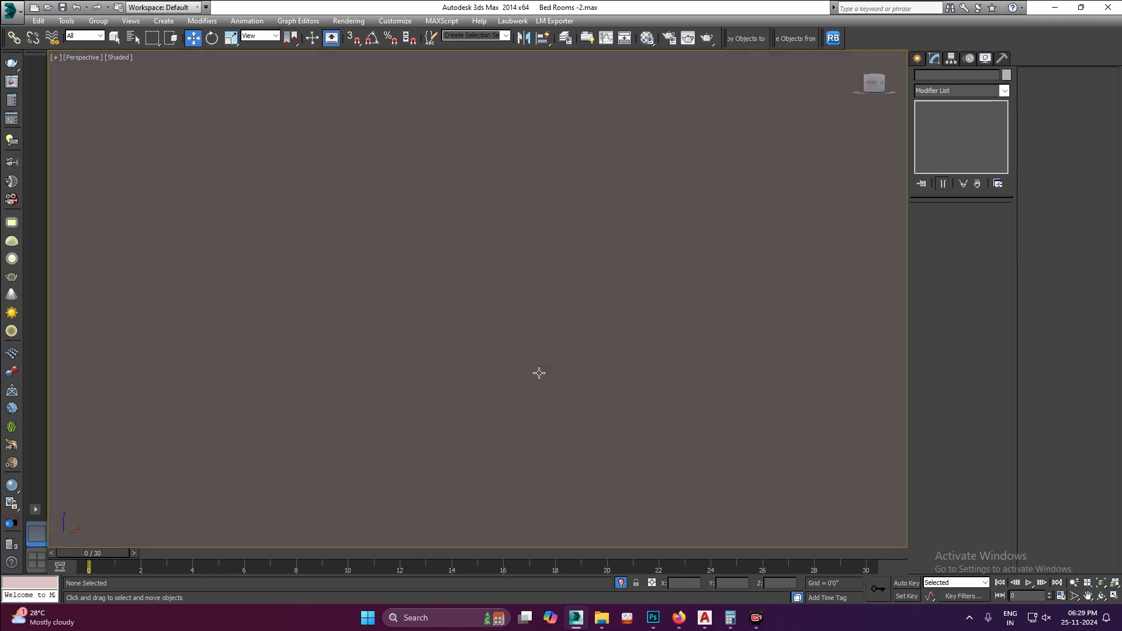
middle_click_drag(539, 373, 563, 439, "alt")
scroll(473, 361, "down", 1)
middle_click_drag(481, 371, 561, 393)
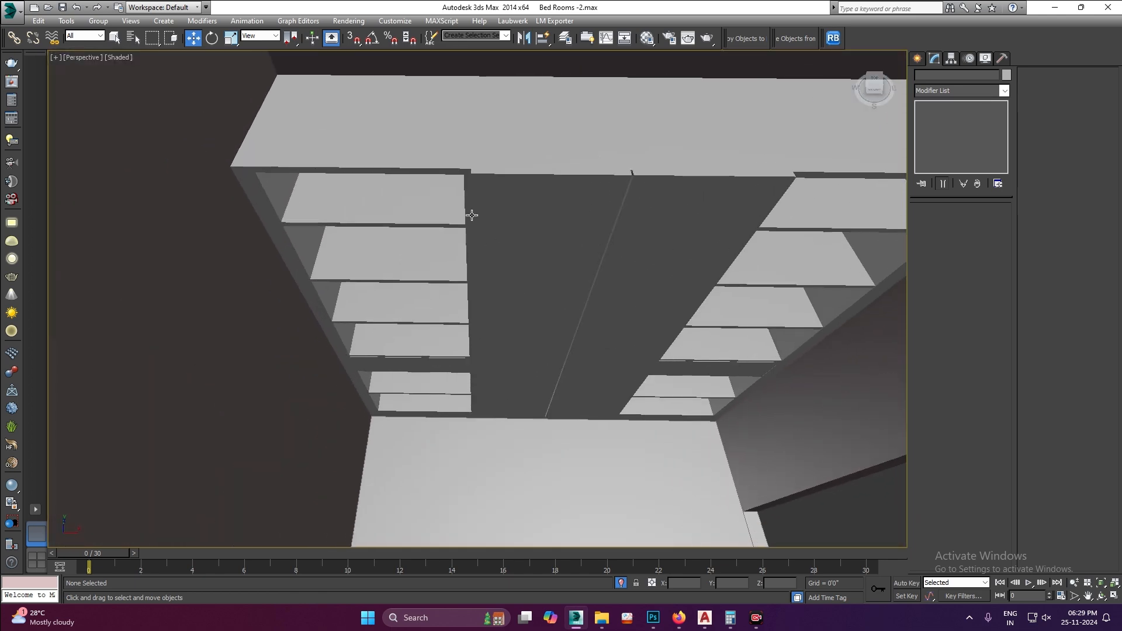
- Detach the front frame faces around the wardrobe's left shelf compartment as a separate object
left_click(452, 166)
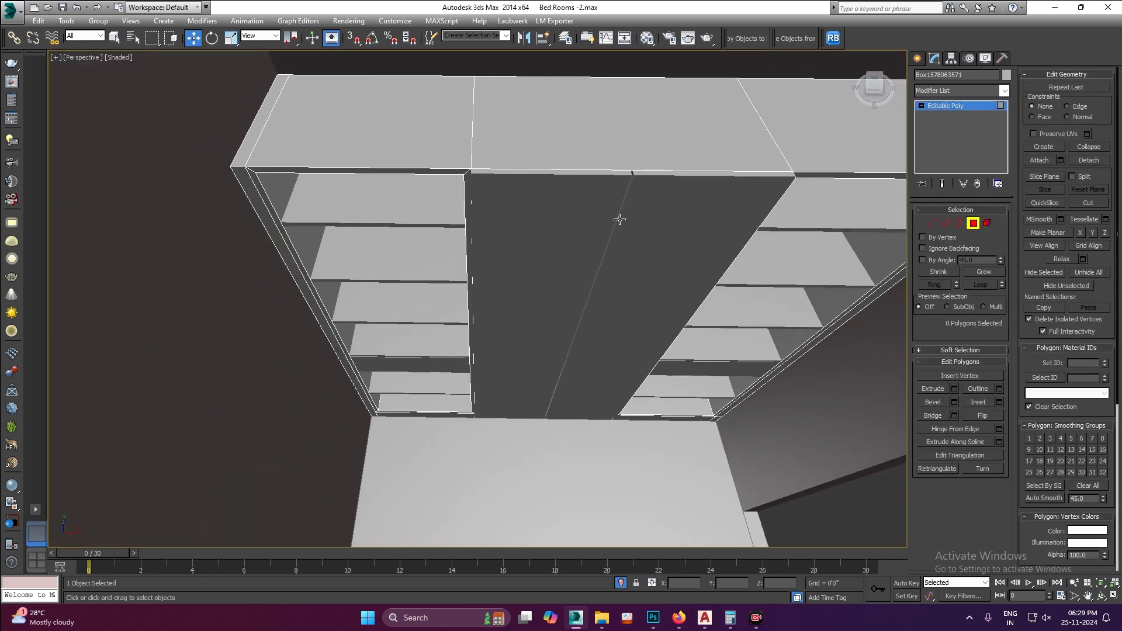
left_click(959, 106)
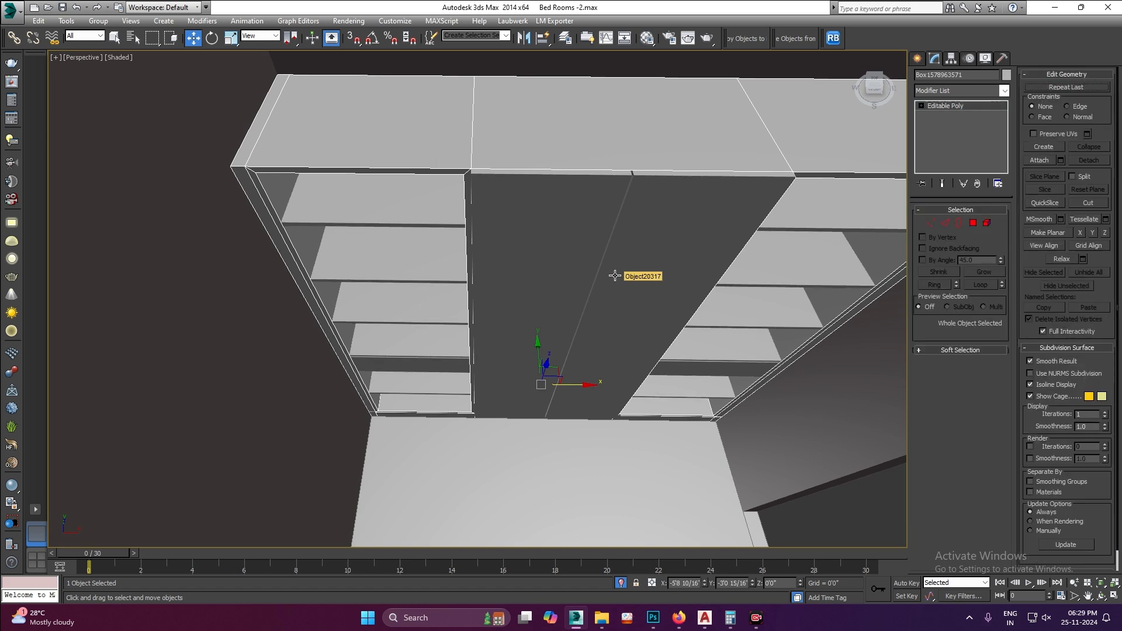
key("4")
key("3")
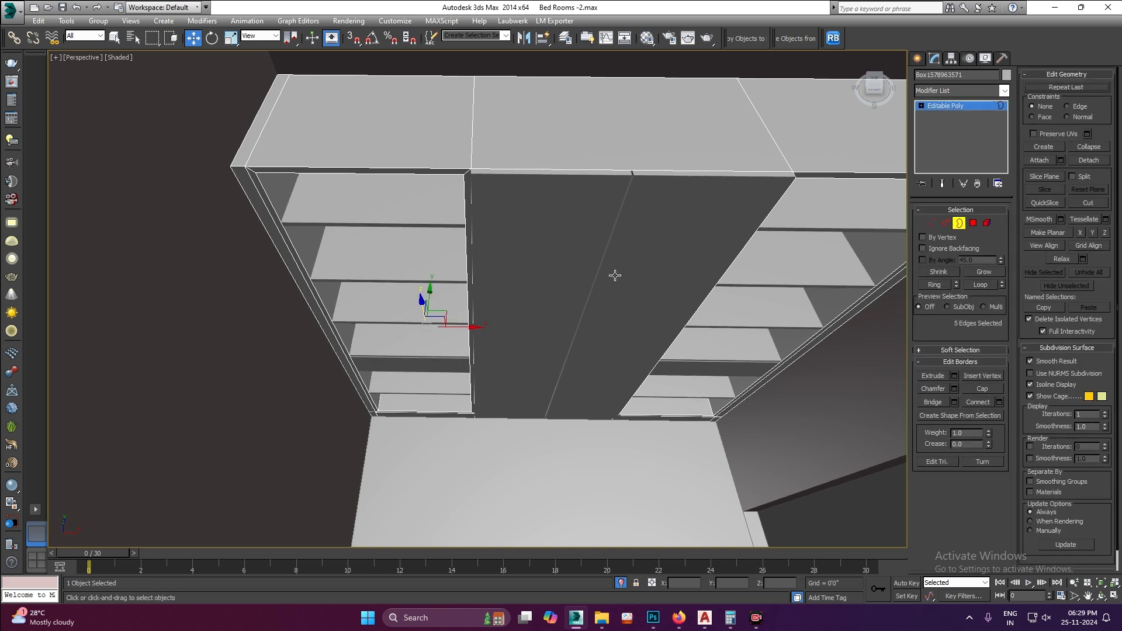
key("1")
key("4")
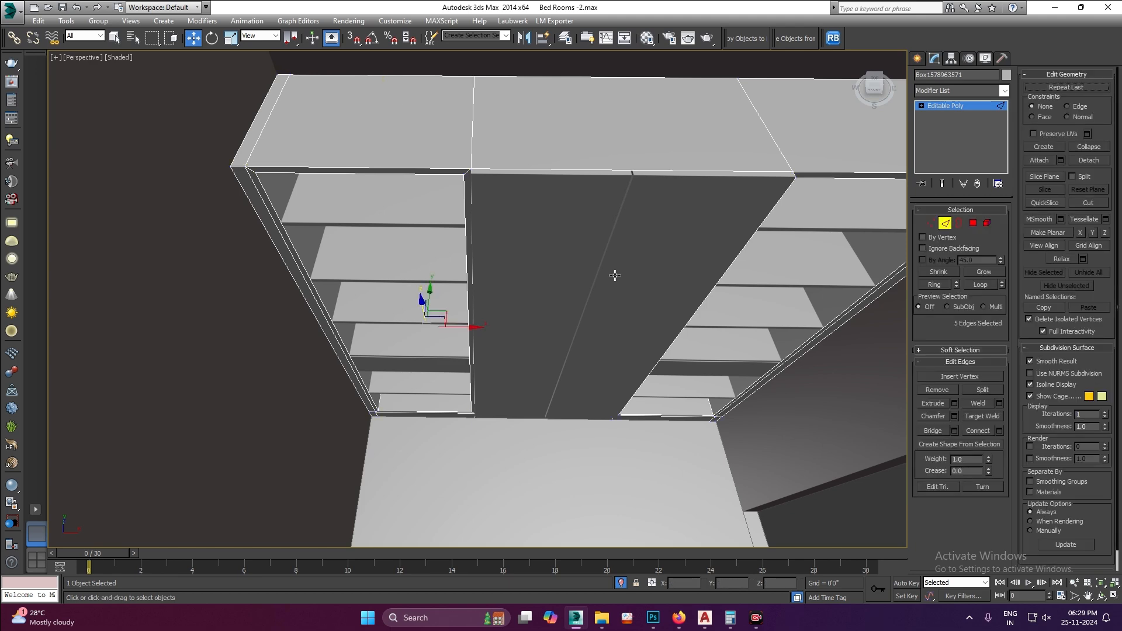
key("5")
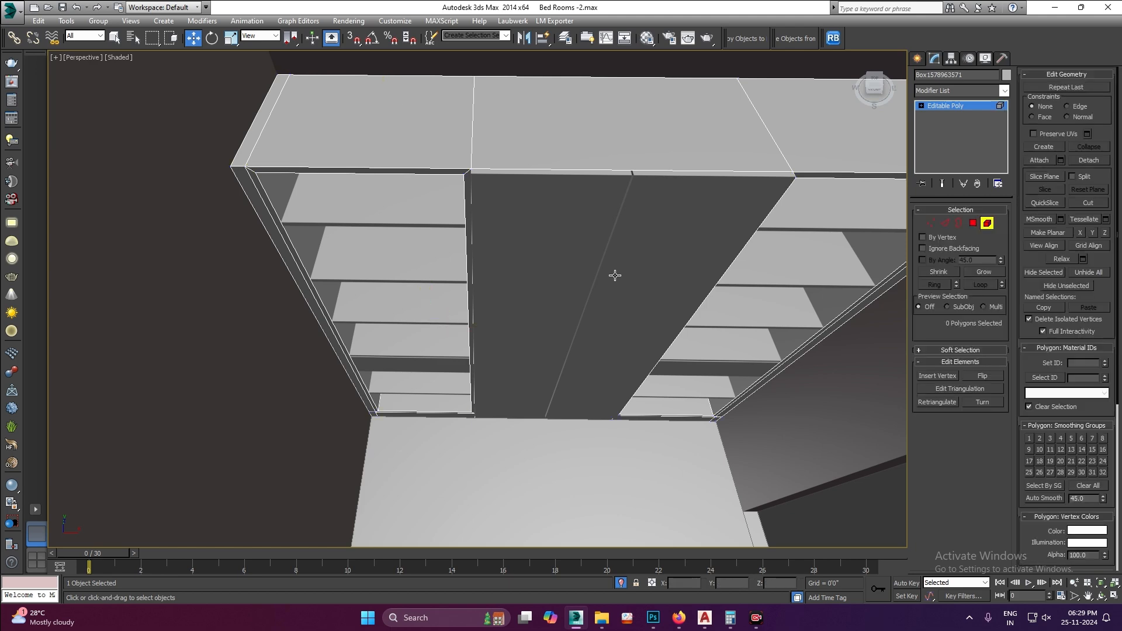
left_click(973, 223)
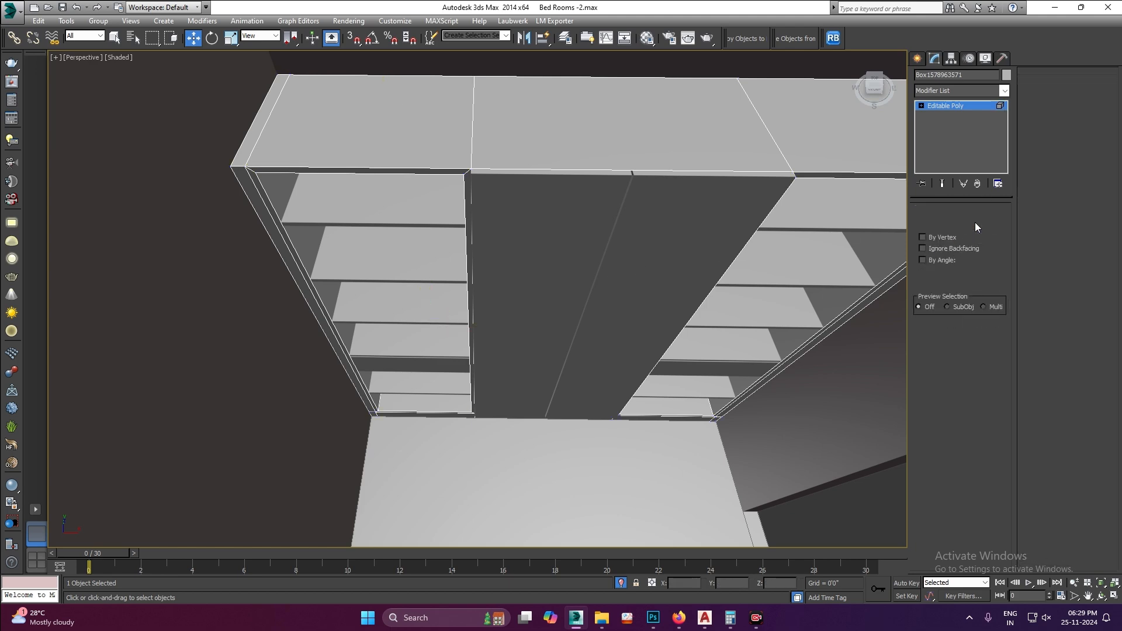
left_click(444, 170)
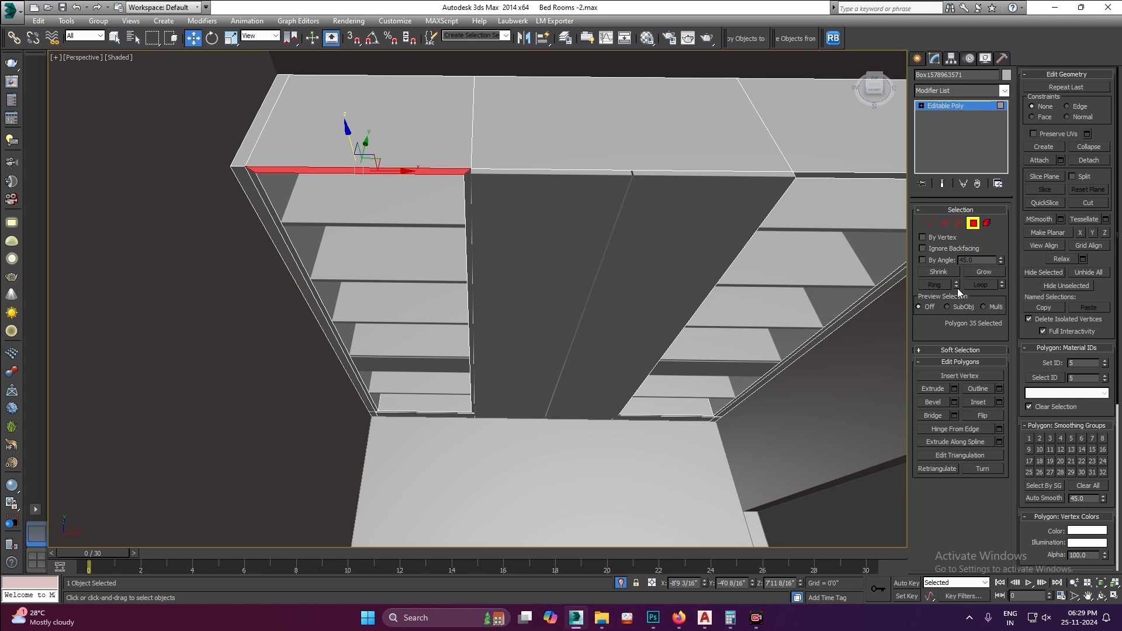
left_click(985, 272)
key("ctrl+d")
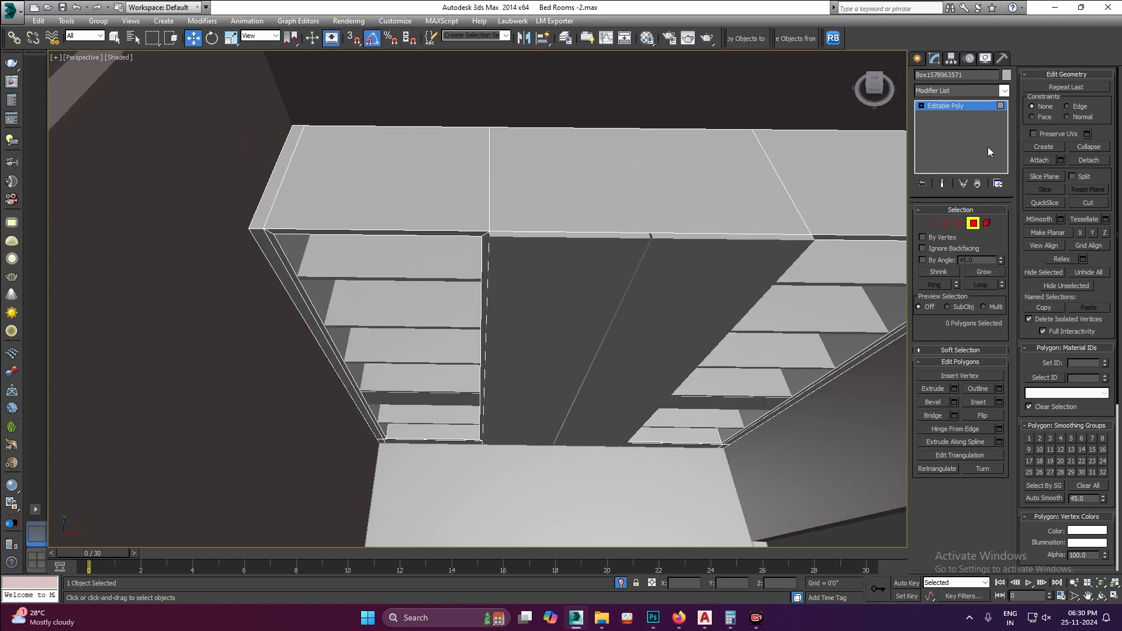
left_click(971, 107)
- Thicken the detached left frame with a Shell of 1-inch outer amount and convert it to Editable Poly
left_click(461, 226)
left_click_drag(551, 372, 550, 398)
key("ctrl+z")
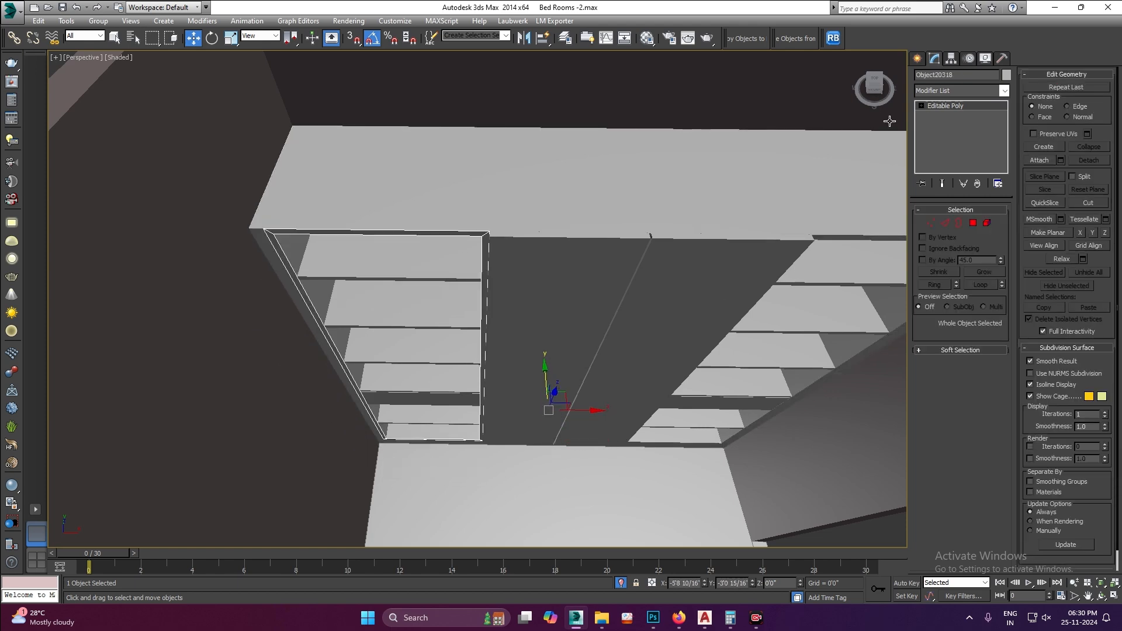
left_click(962, 92)
left_click(958, 253)
right_click(528, 221)
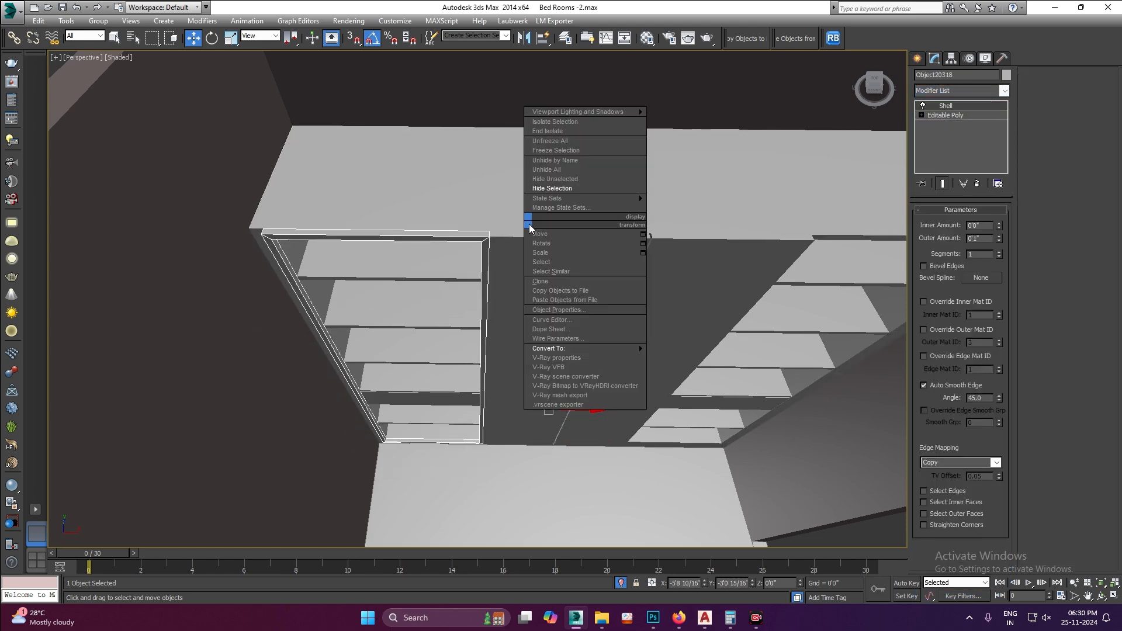
mouse_move(584, 348)
left_click(702, 357)
- Shift the left-side vertices of the middle door panel slightly inward along X to leave a gap beside the left frame
key("shift+z")
key("shift+z")
key("shift+z")
key("shift+z")
key("shift+z")
key("shift+z")
key("shift+z")
key("shift+z")
key("shift+z")
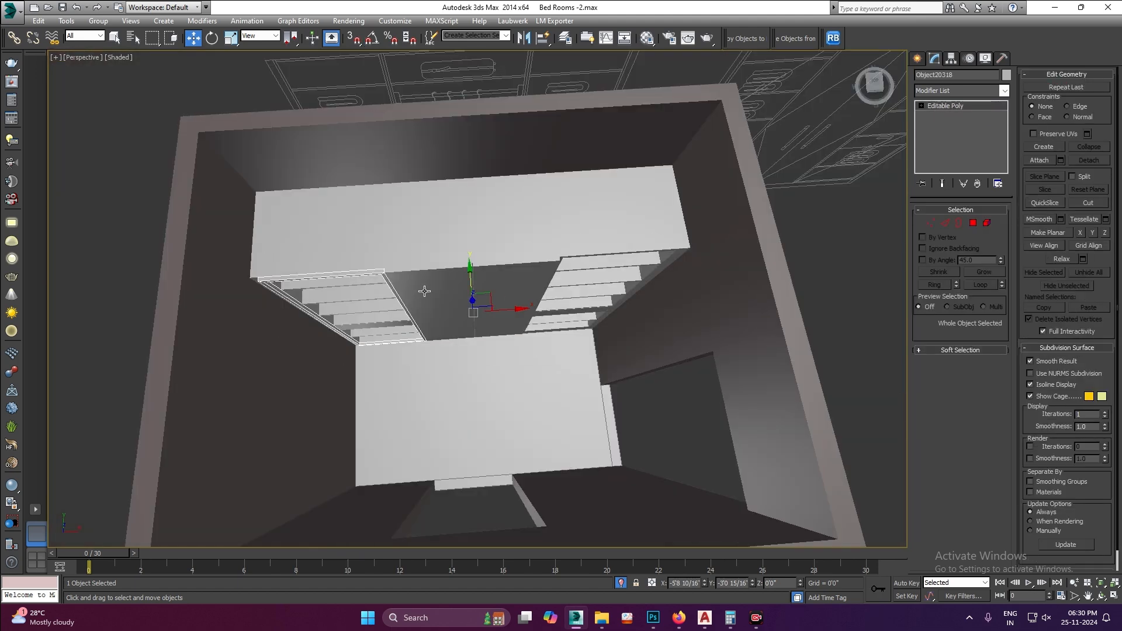
left_click(425, 291)
key("1")
left_click_drag(459, 435, 426, 393)
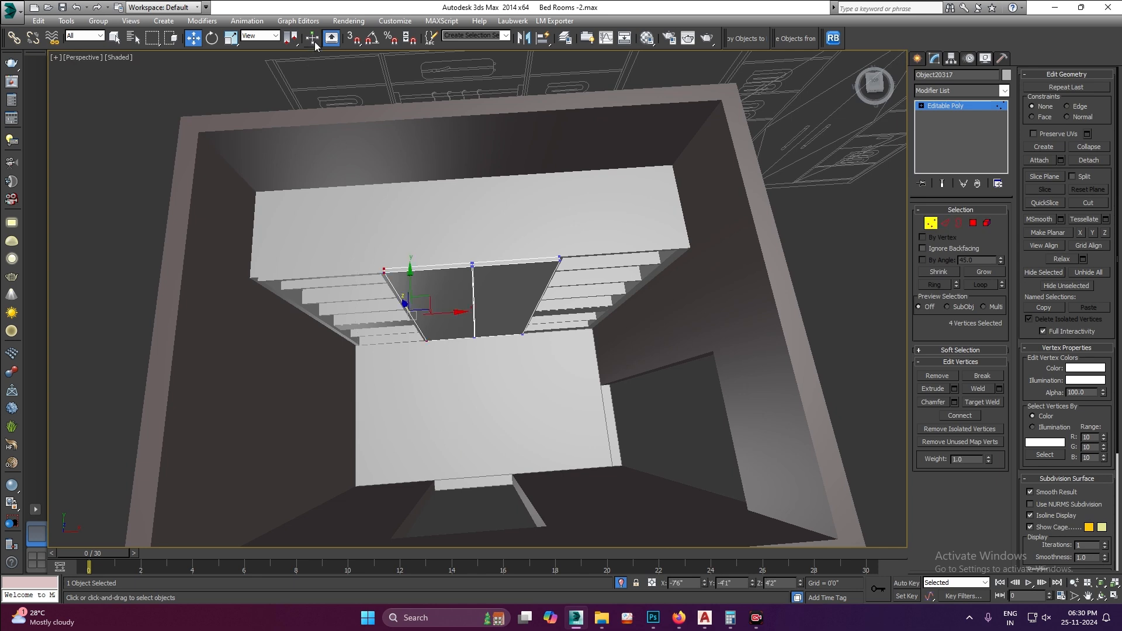
right_click(188, 44)
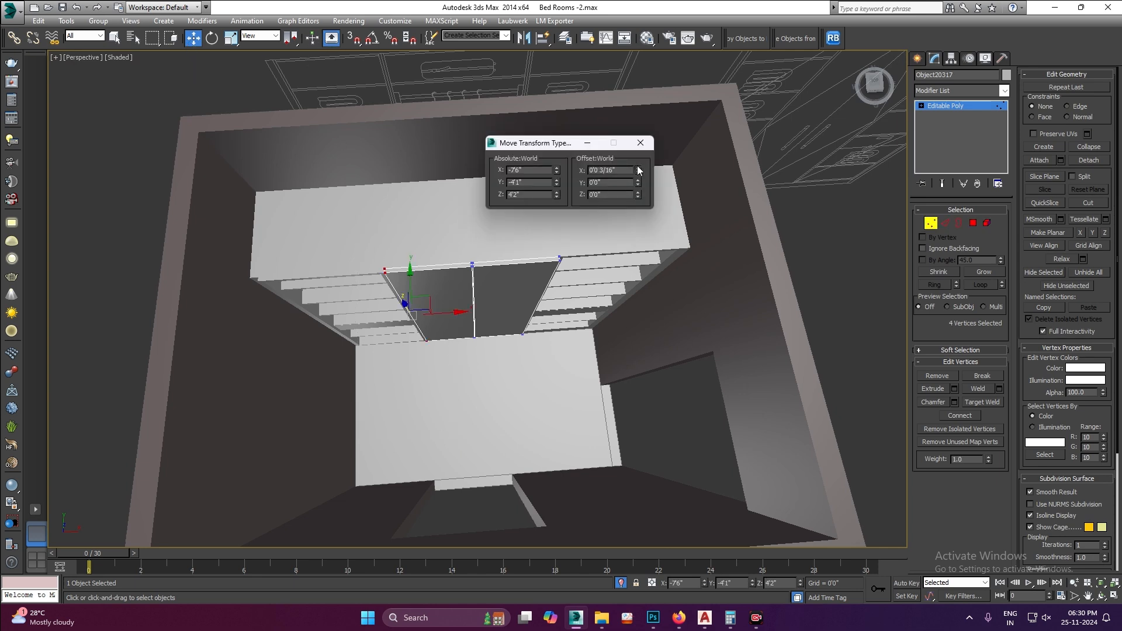
left_click(641, 142)
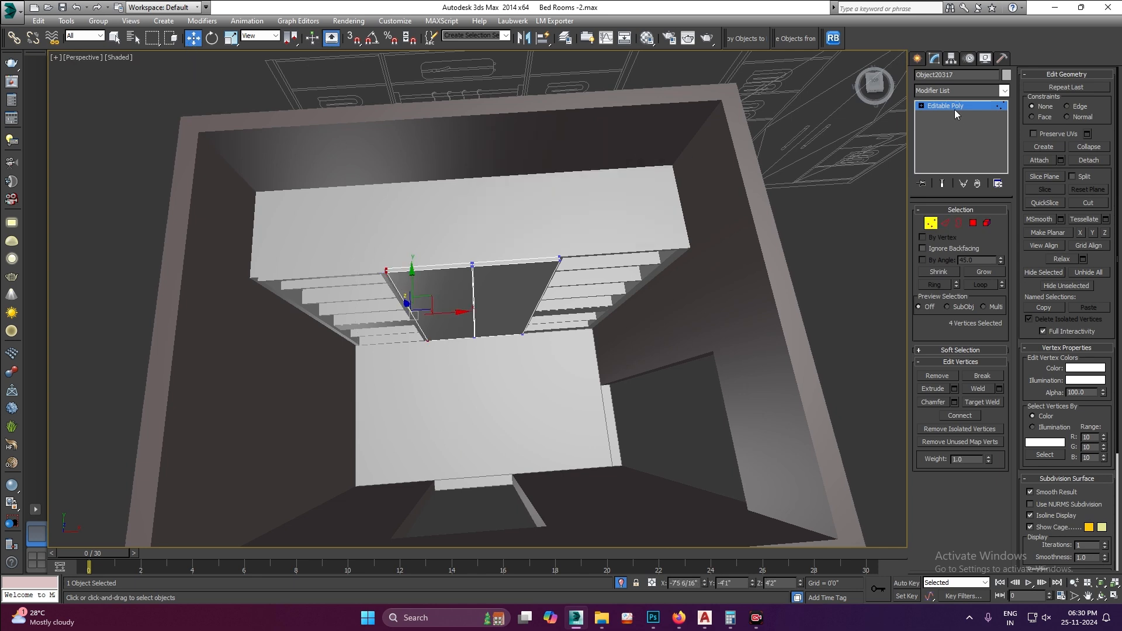
- Examine the gap between the middle doors and the left frame, and the wardrobe within the room
left_click(434, 308)
scroll(434, 307, "up", 10)
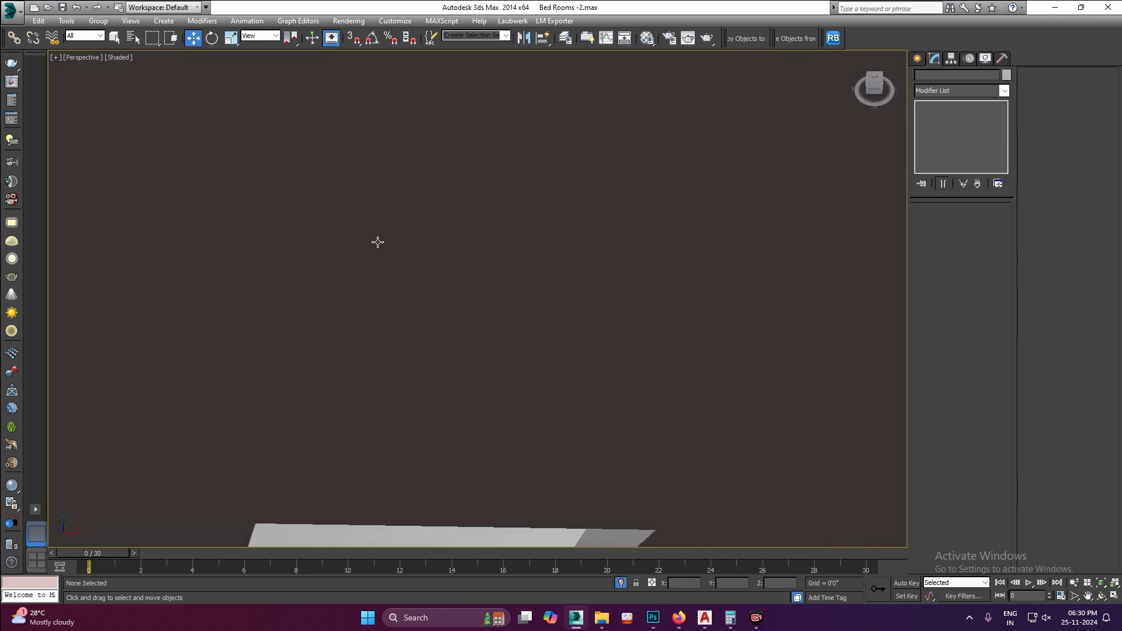
scroll(401, 298, "down", 8)
scroll(462, 269, "up", 8)
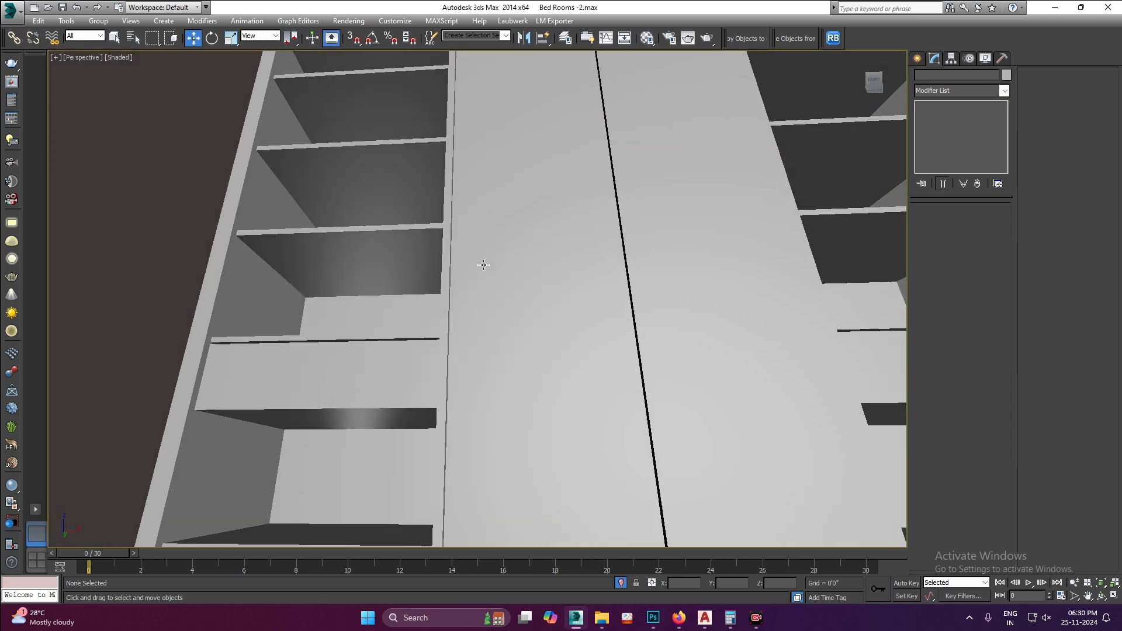
scroll(481, 246, "down", 8)
left_click(554, 285)
left_click(395, 243)
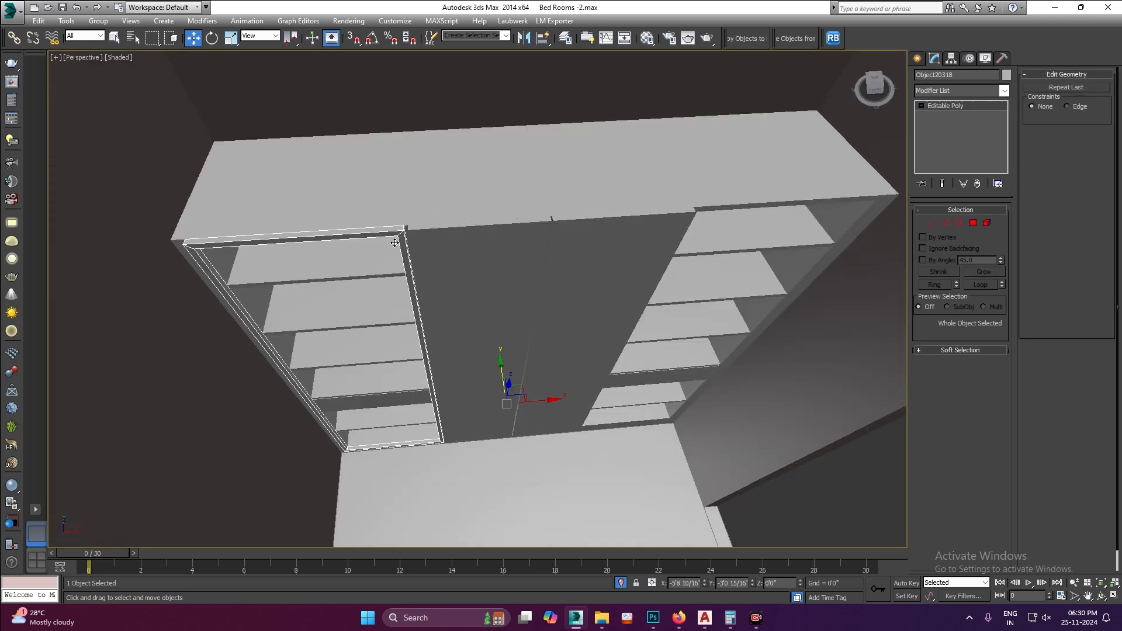
scroll(444, 303, "down", 8)
scroll(507, 367, "up", 5)
scroll(531, 257, "up", 5)
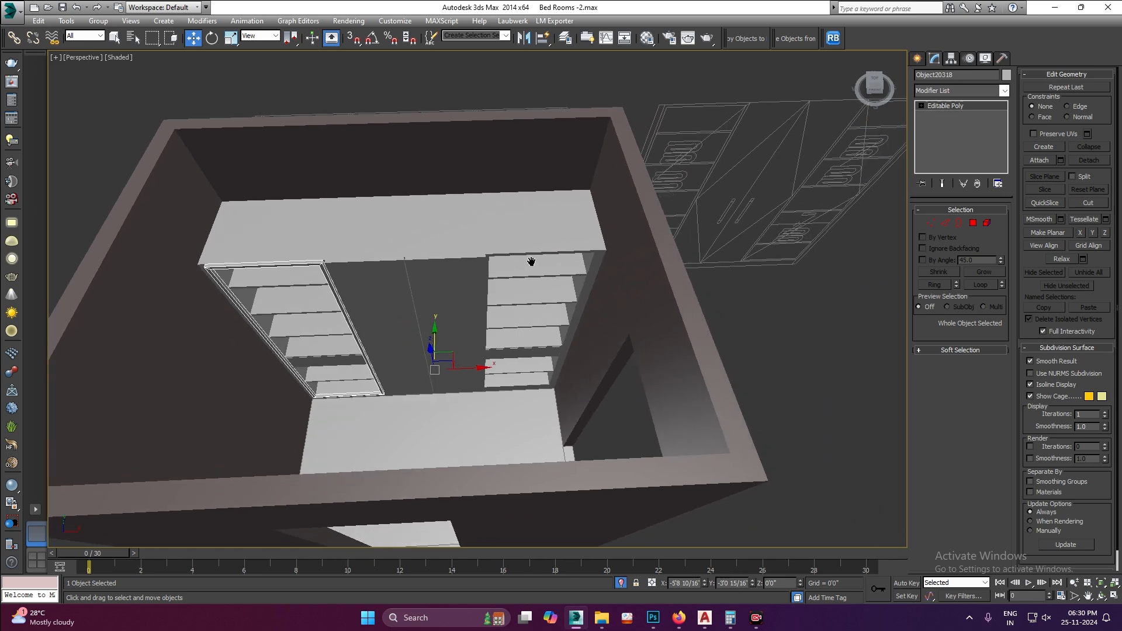
- Detach the four front frame faces around the wardrobe's right shelf compartment as a separate object
left_click(508, 232)
key("4")
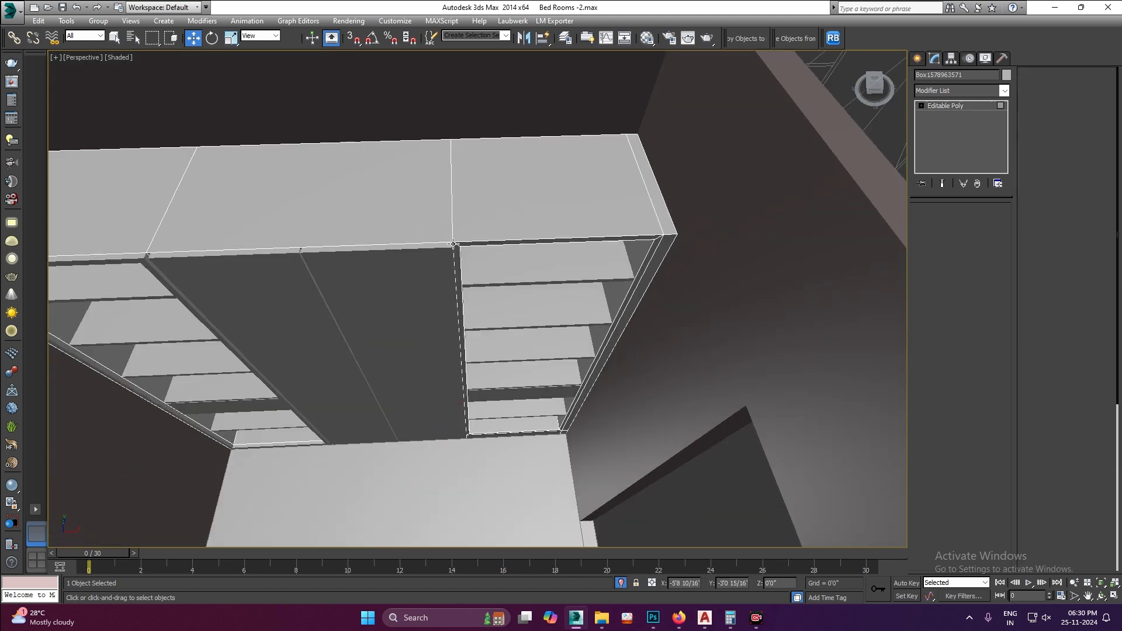
left_click(471, 238)
left_click(482, 237, "shift")
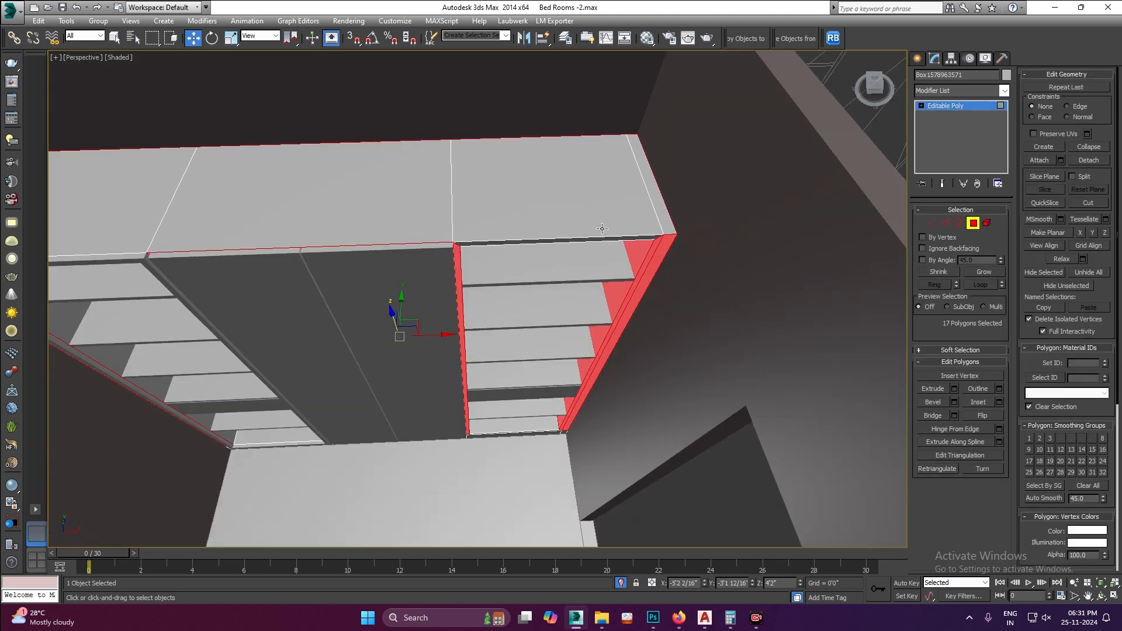
left_click(476, 245)
left_click(451, 248, "shift")
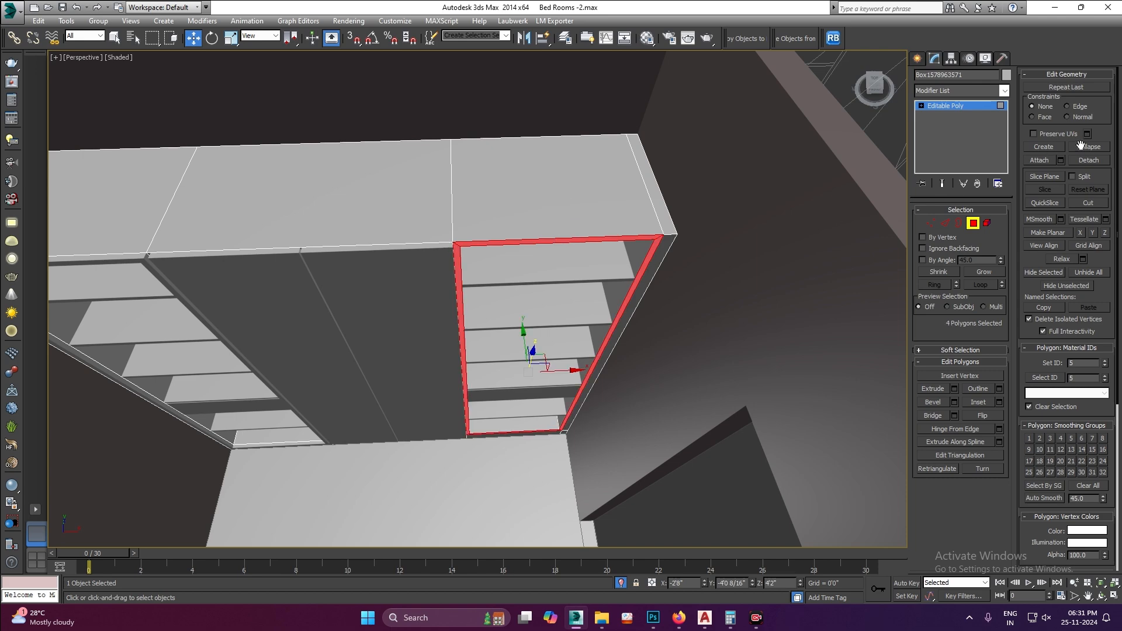
left_click(1088, 160)
left_click(594, 322)
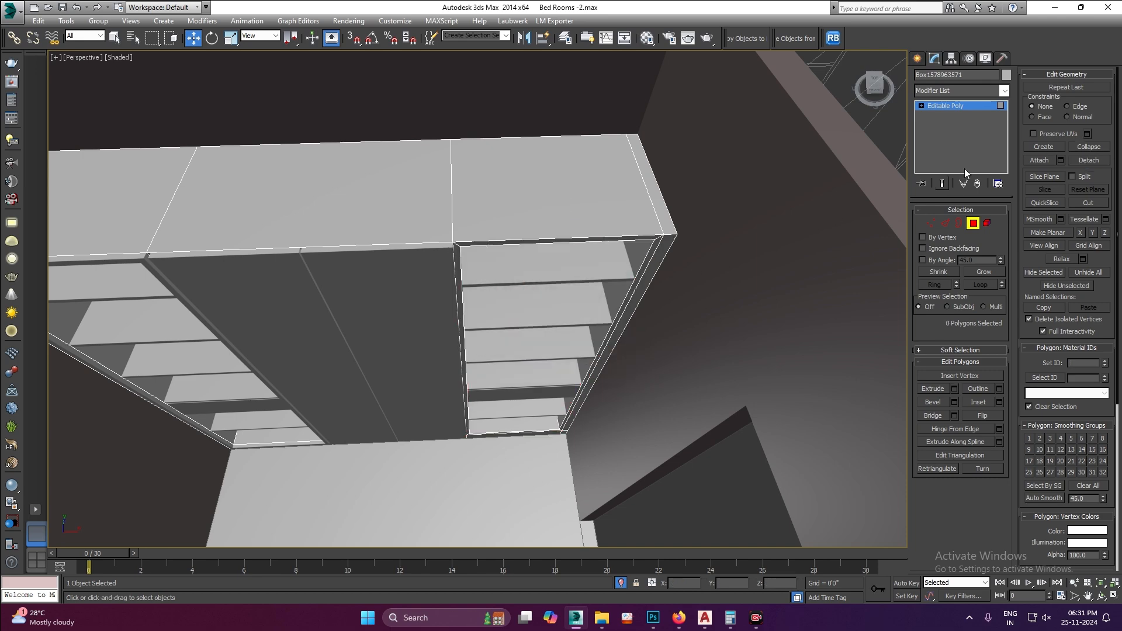
left_click(977, 105)
- Thicken the detached right frame with a Shell of 1-inch outer amount
scroll(643, 236, "up", 3)
left_click(657, 228)
left_click(955, 93)
type("sh")
key("Return")
left_click(969, 617)
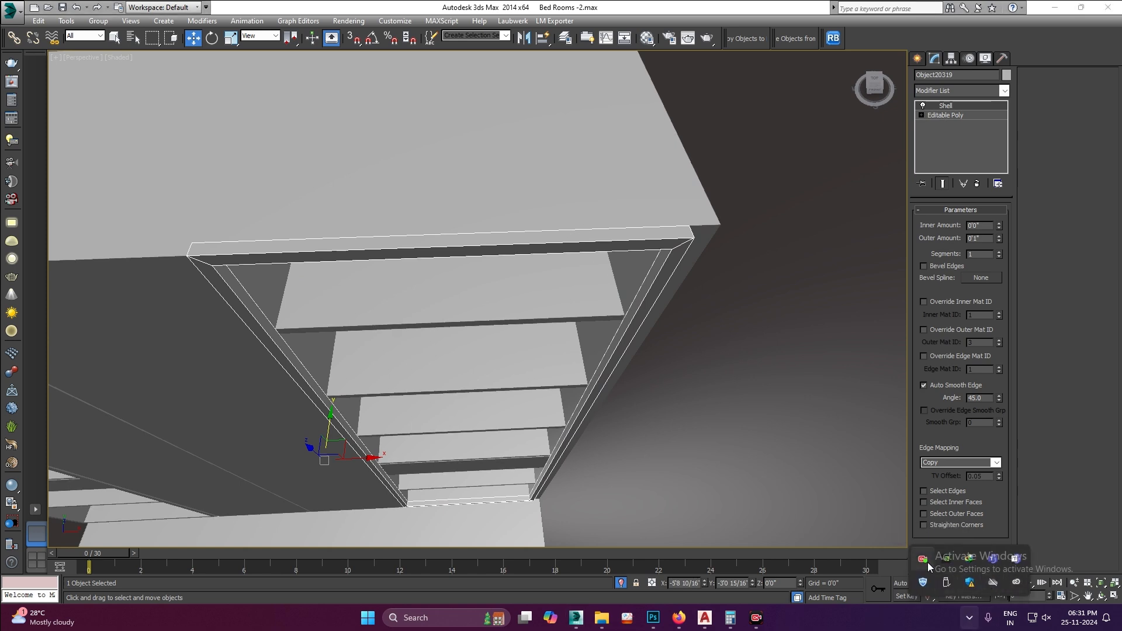
- Convert the shelled frame around the right shelf compartment to an editable poly
left_click(1090, 592)
right_click(642, 253)
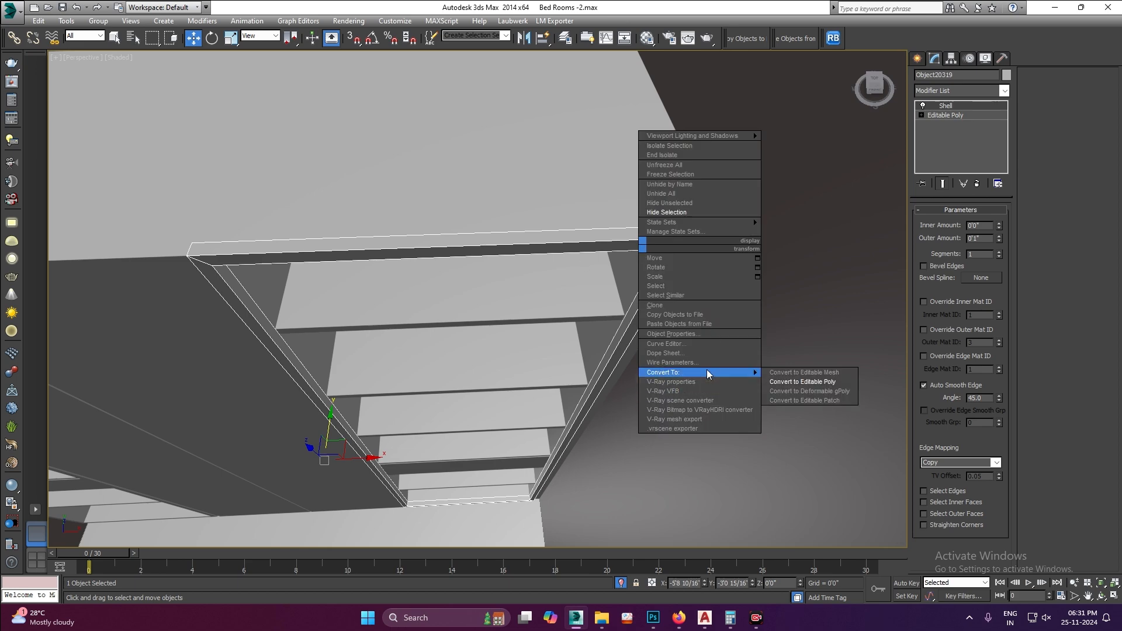
mouse_move(701, 372)
left_click(812, 384)
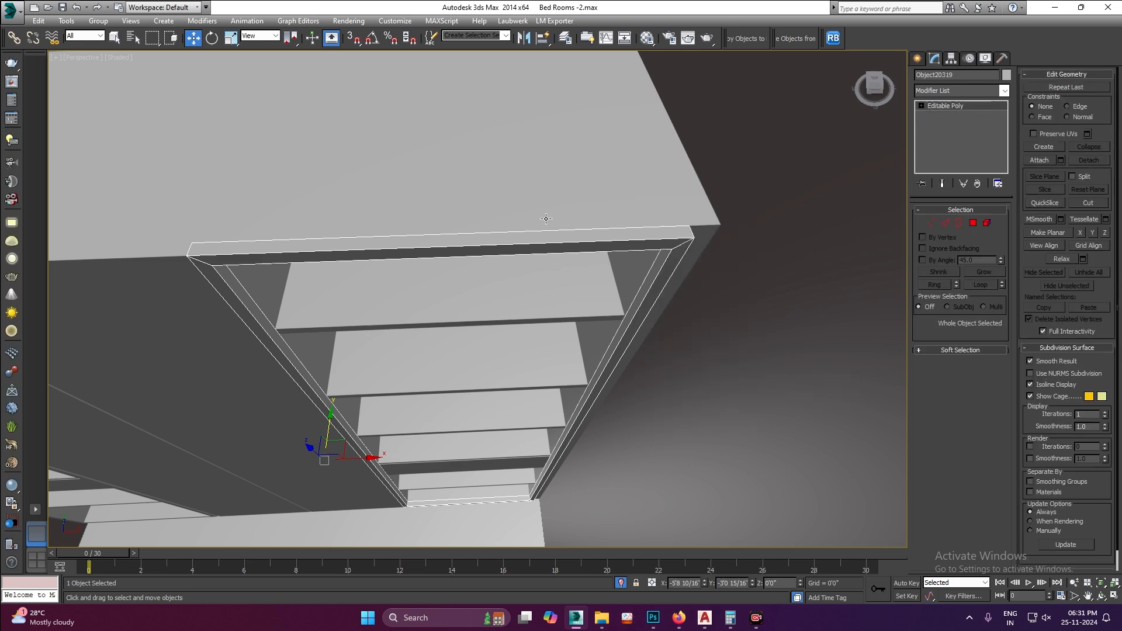
scroll(548, 234, "down", 5)
- Extrude the narrow vertical front faces at the outer left and right ends of the wardrobe body
left_click(607, 284)
scroll(606, 284, "up", 4)
left_click(582, 236)
key("4")
left_click(581, 234)
scroll(786, 284, "down", 5)
scroll(467, 301, "up", 6)
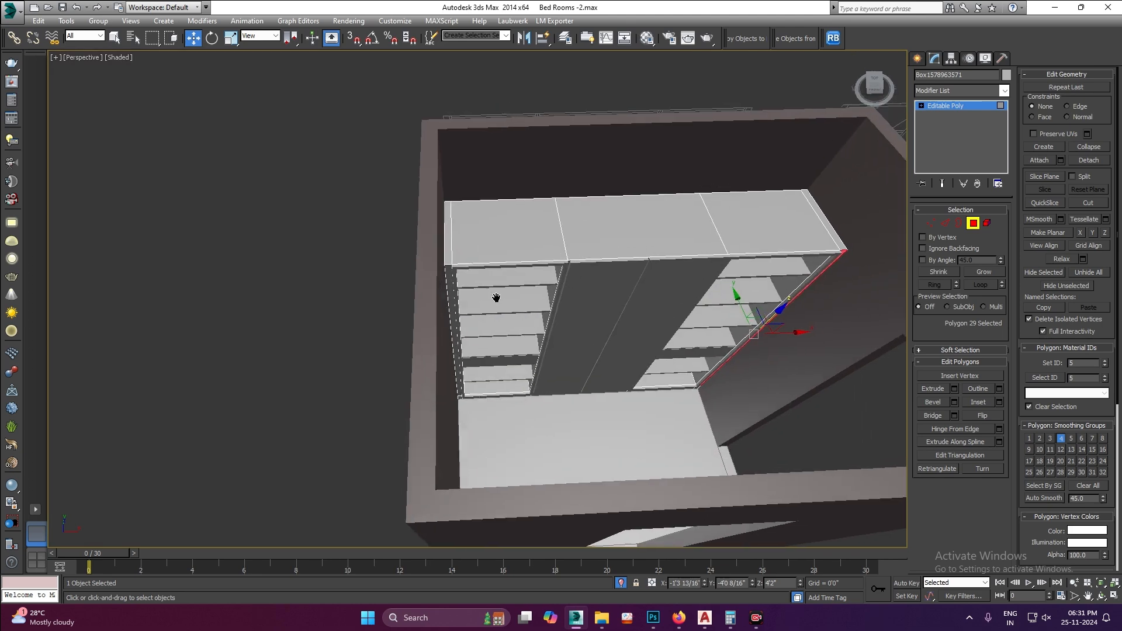
left_click(437, 278, "ctrl")
right_click(713, 264)
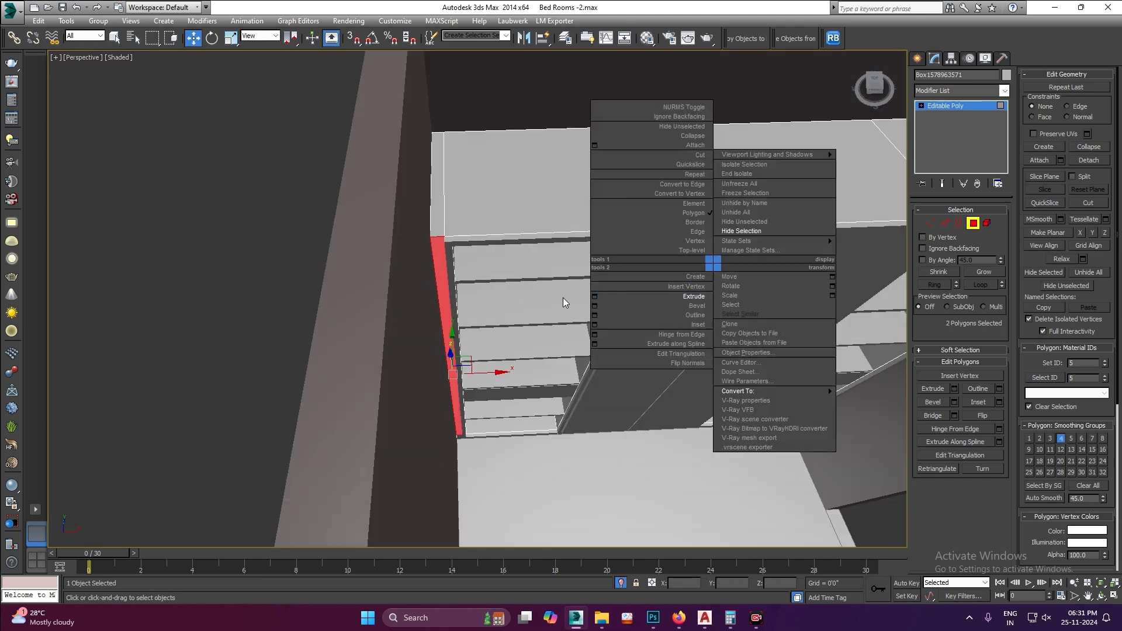
left_click(594, 298)
left_click(484, 331)
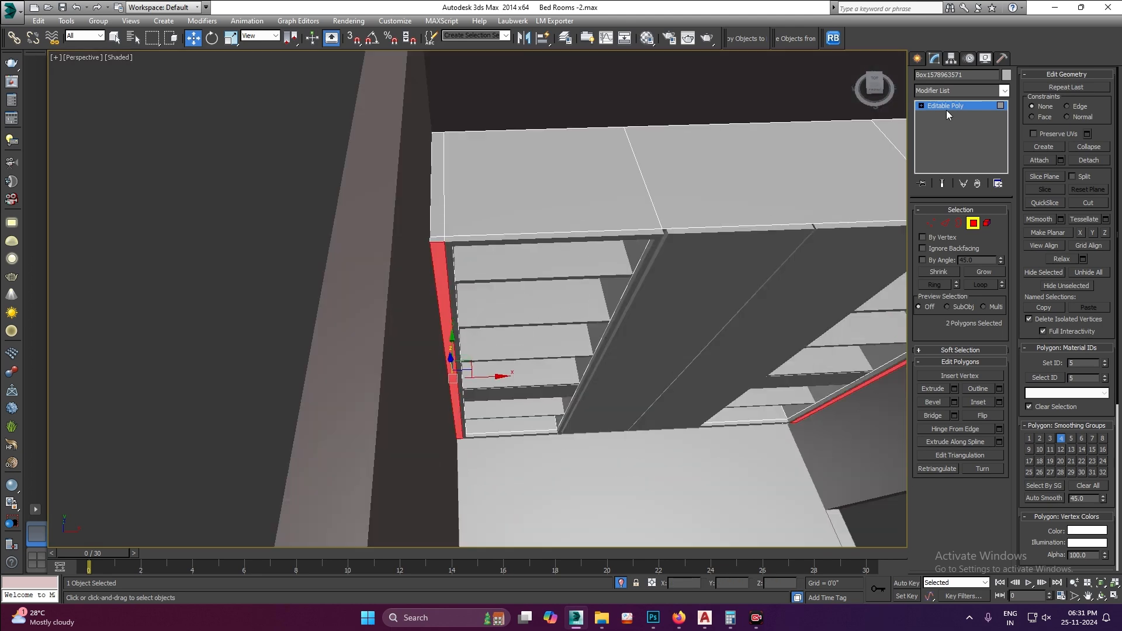
- Nudge the inner vertical edges of the wardrobe's left and right end strips slightly outward along X
key("2")
left_click(437, 267)
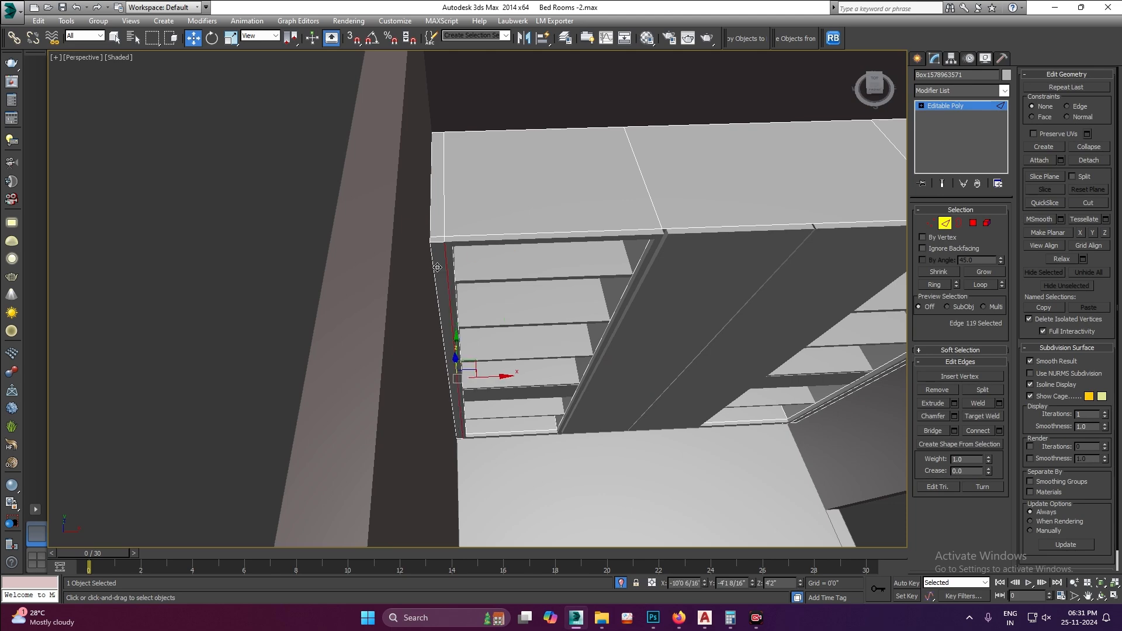
right_click(193, 42)
left_click_drag(637, 174, 637, 174)
middle_click_drag(726, 234, 503, 251)
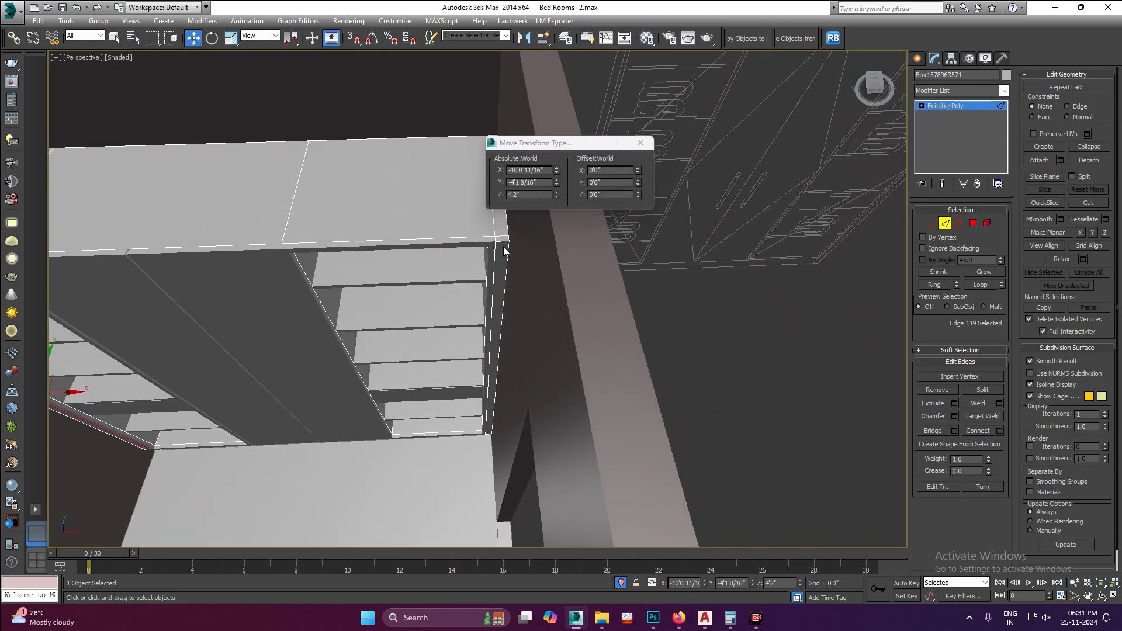
left_click(486, 247)
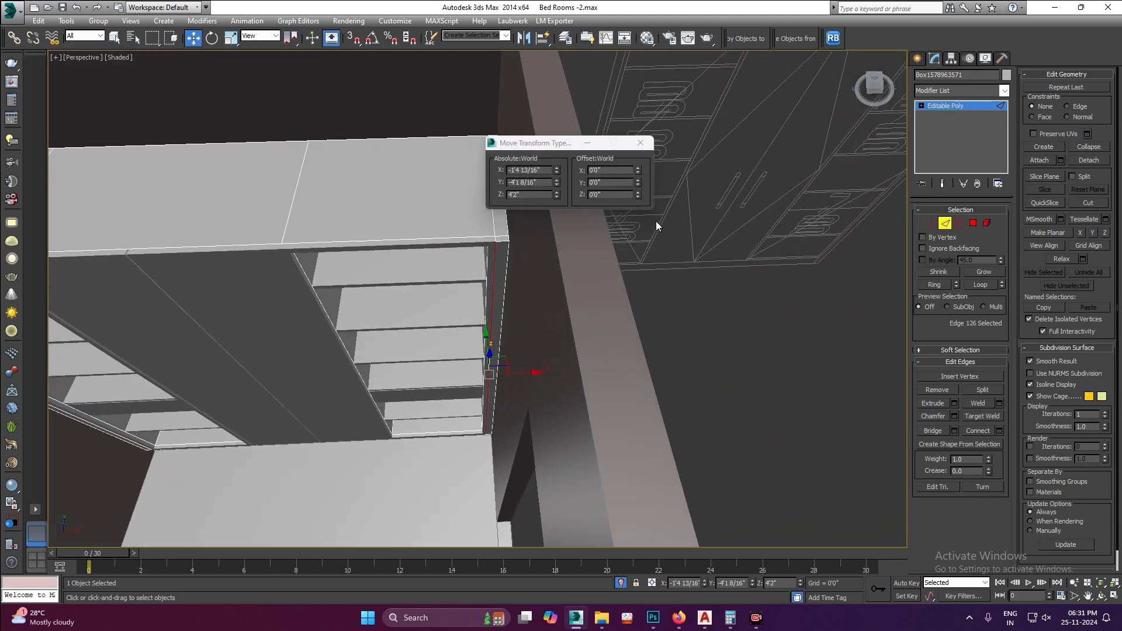
left_click(640, 167)
left_click(959, 108)
- Shift the right-side vertices of the middle door panel slightly inward along X to leave a gap beside the right frame
left_click(749, 328)
middle_click_drag(327, 297, 476, 267)
left_click(433, 270)
key("1")
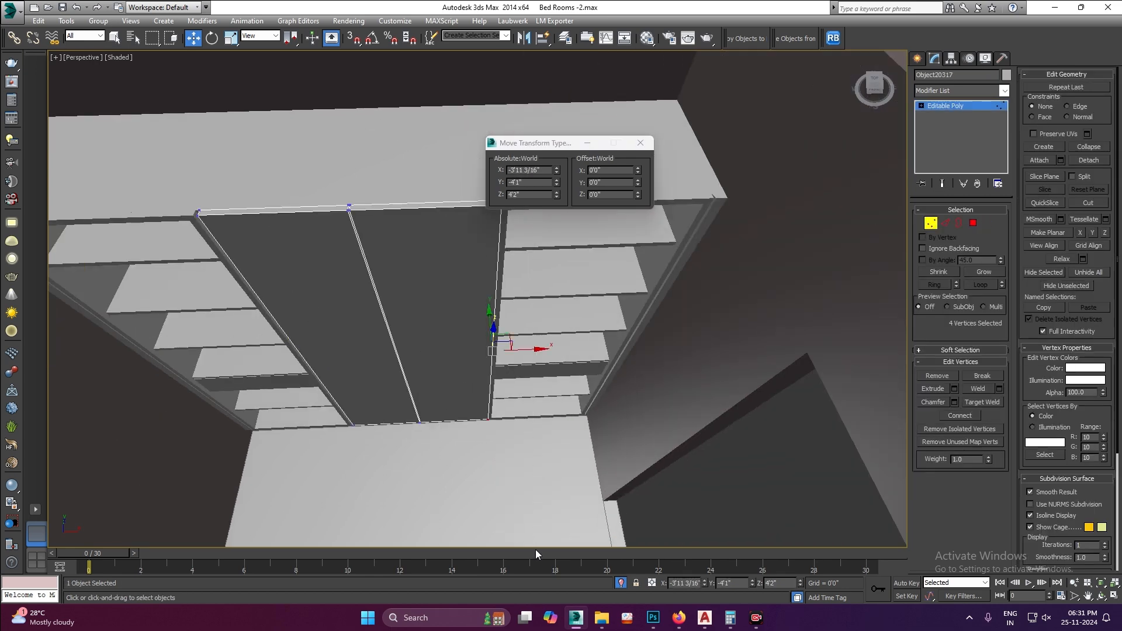
left_click_drag(536, 551, 536, 551)
middle_click_drag(453, 321, 695, 183, "alt")
left_click(637, 173)
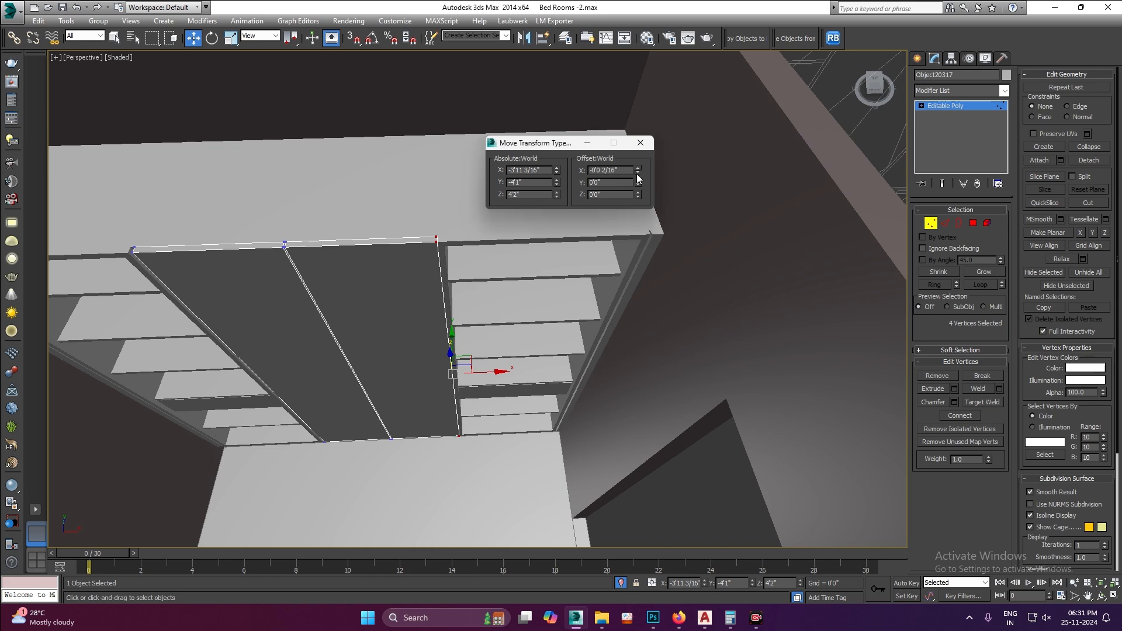
left_click(640, 143)
left_click(933, 106)
- Check the wardrobe's door gaps and side frames from several angles, and save the scene
scroll(571, 298, "down", 3)
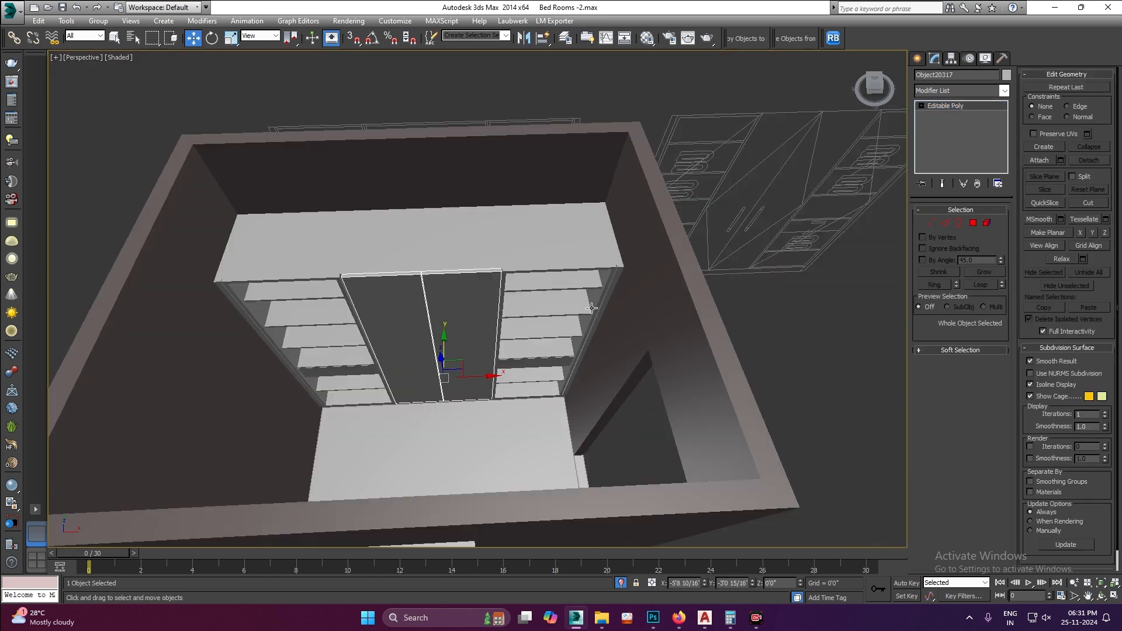
key("ctrl+d")
scroll(426, 377, "up", 5)
mouse_move(422, 409)
middle_mouse_down("alt")
mouse_move(423, 296)
mouse_move(418, 391)
middle_mouse_up("alt")
scroll(497, 320, "down", 5)
scroll(502, 322, "up", 2)
middle_click_drag(507, 325, 471, 330, "alt")
scroll(519, 323, "up", 4)
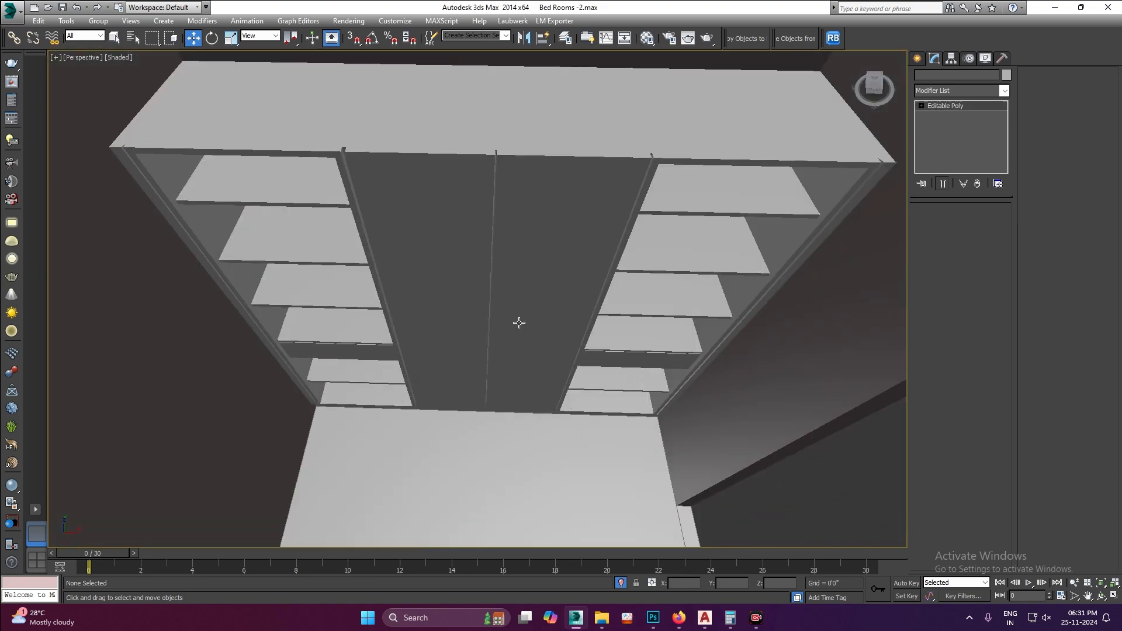
left_click(519, 323)
scroll(519, 322, "up", 2)
scroll(519, 322, "down", 3)
scroll(519, 350, "down", 2)
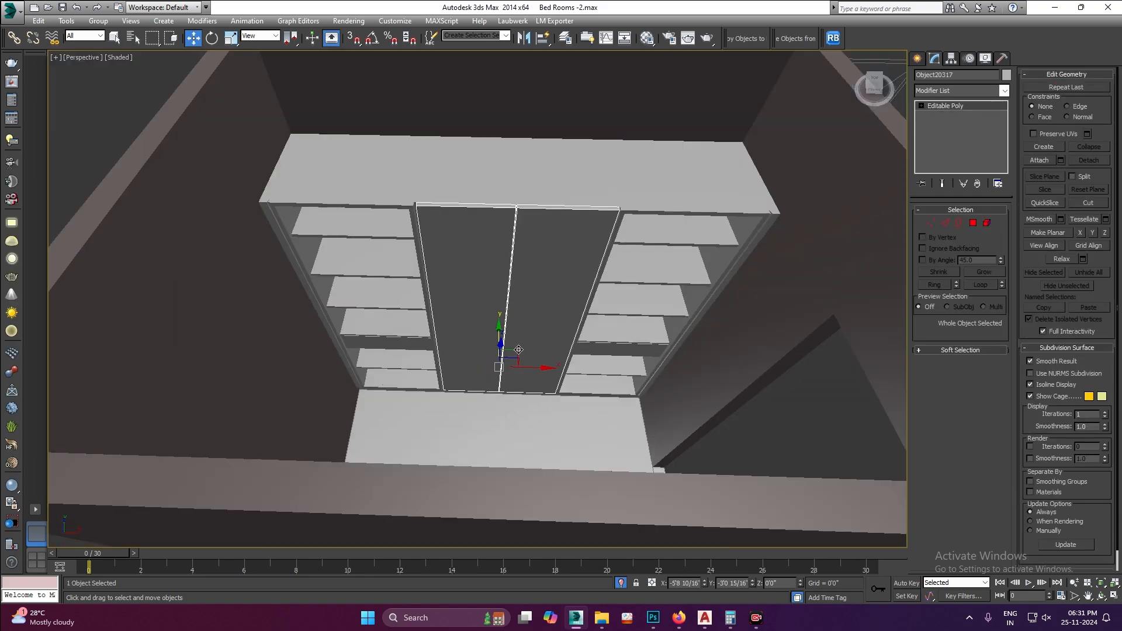
key("ctrl+s")
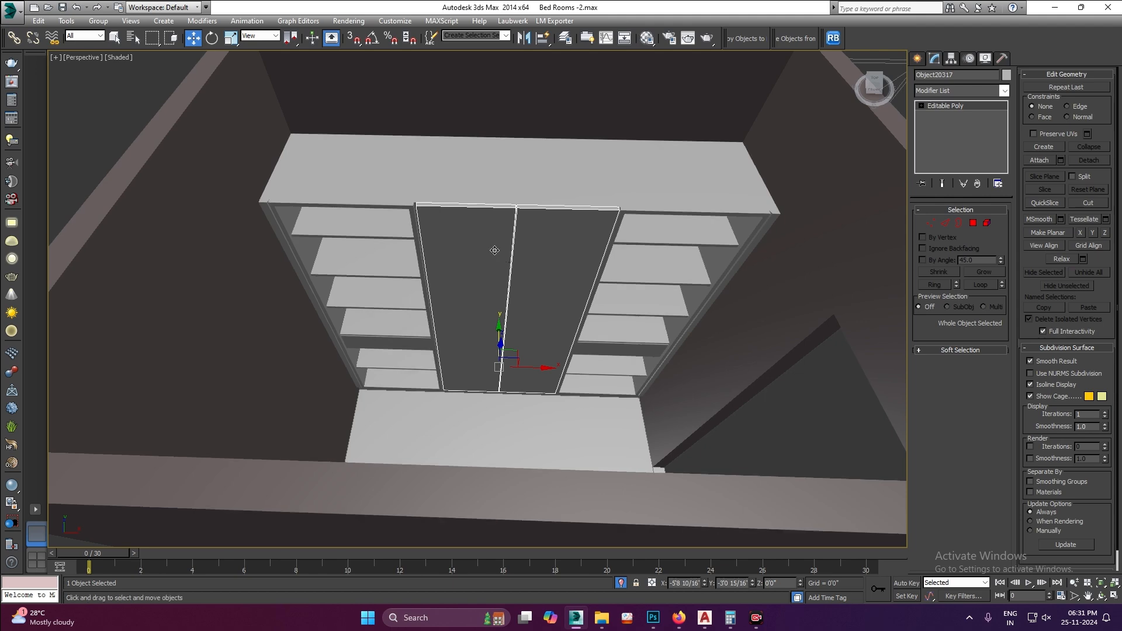
- Examine the middle doors and open shelves, and the complete wardrobe within the room
scroll(495, 250, "down", 5)
scroll(462, 298, "up", 3)
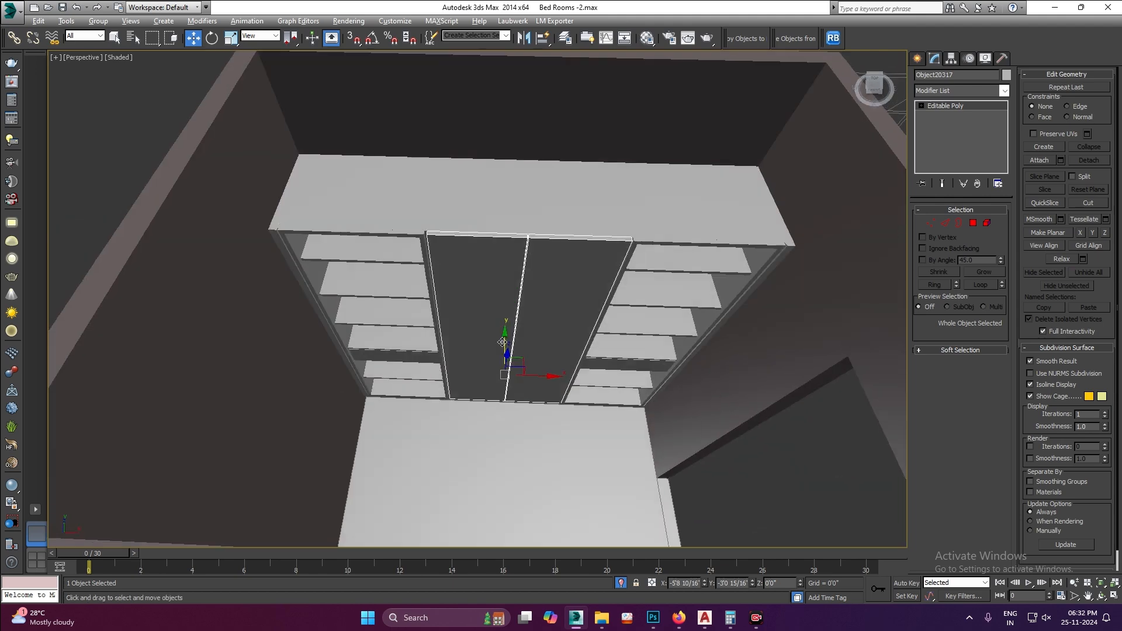
scroll(431, 345, "down", 2)
left_click(787, 369)
scroll(521, 331, "up", 4)
key("a")
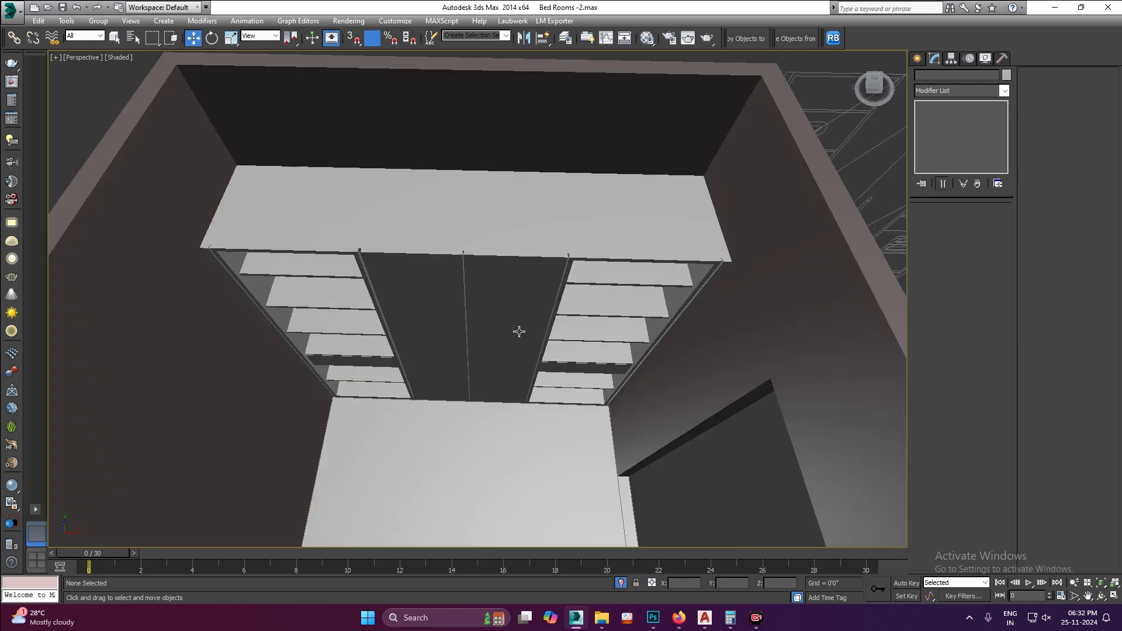
left_click(518, 332)
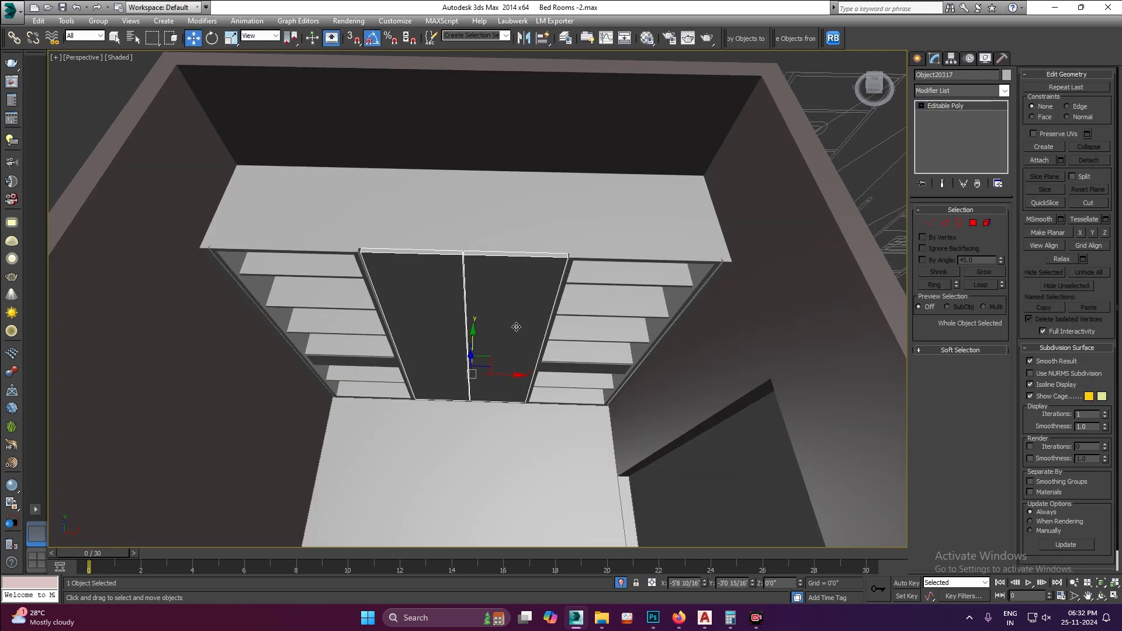
key("a")
key("a")
key("a")
scroll(516, 327, "down", 4)
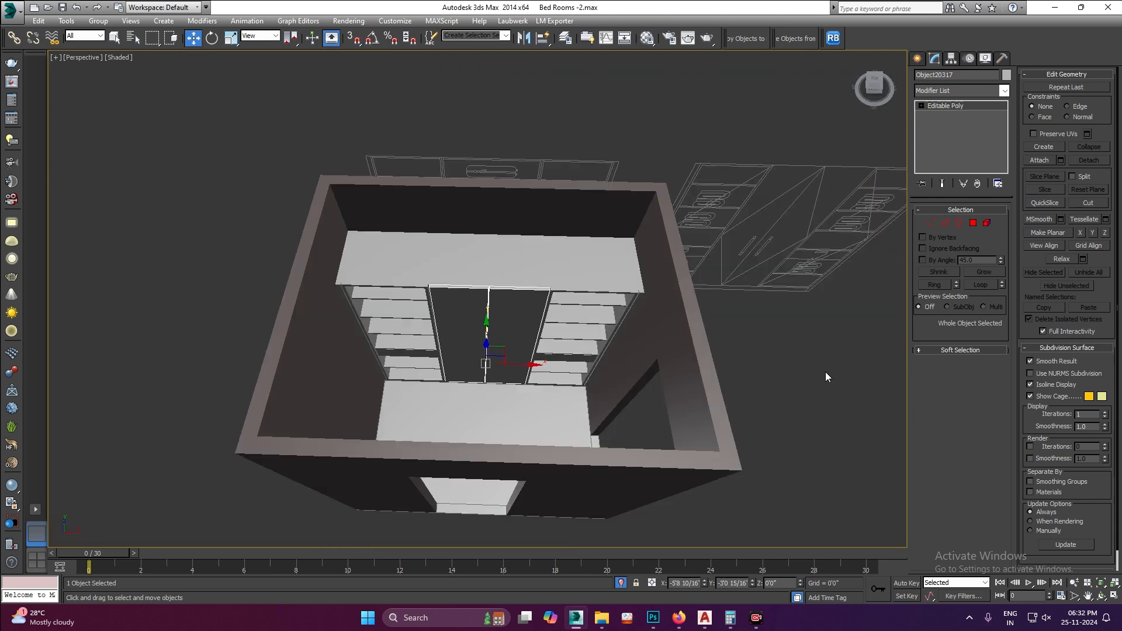
left_click(826, 377)
scroll(476, 336, "up", 4)
middle_click_drag(476, 335, 491, 306, "alt")
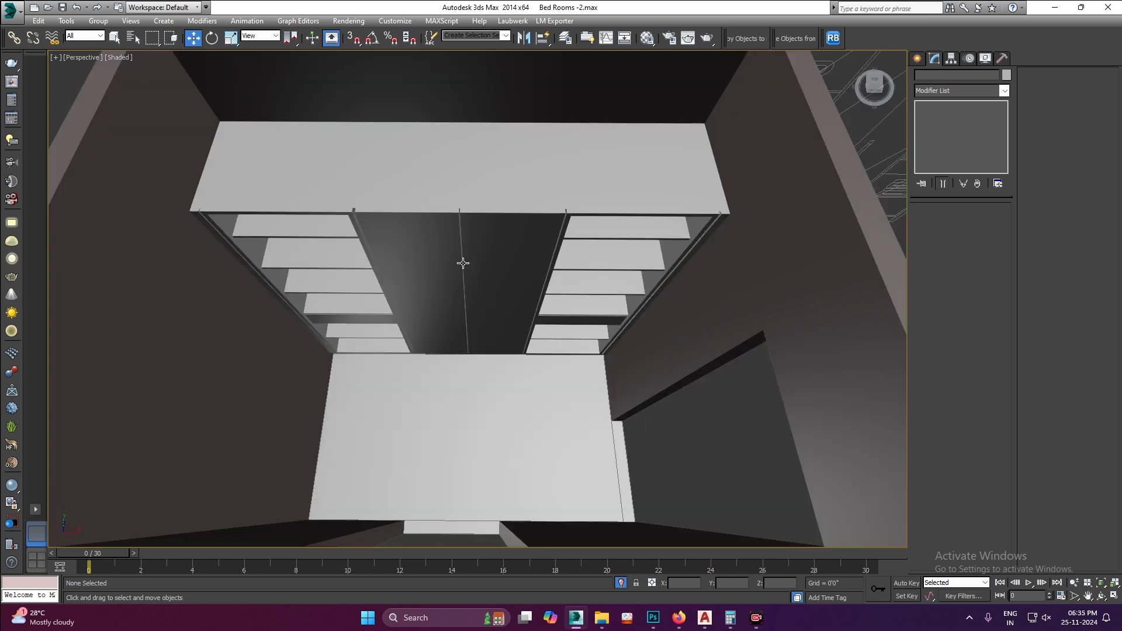
scroll(474, 267, "up", 5)
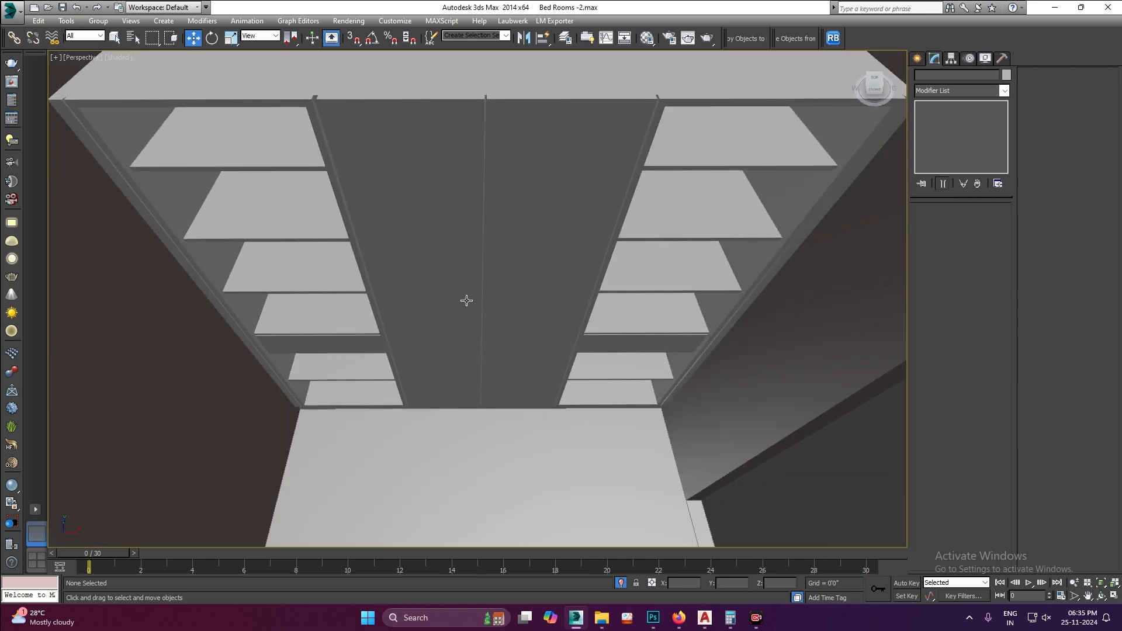
scroll(466, 300, "down", 10)
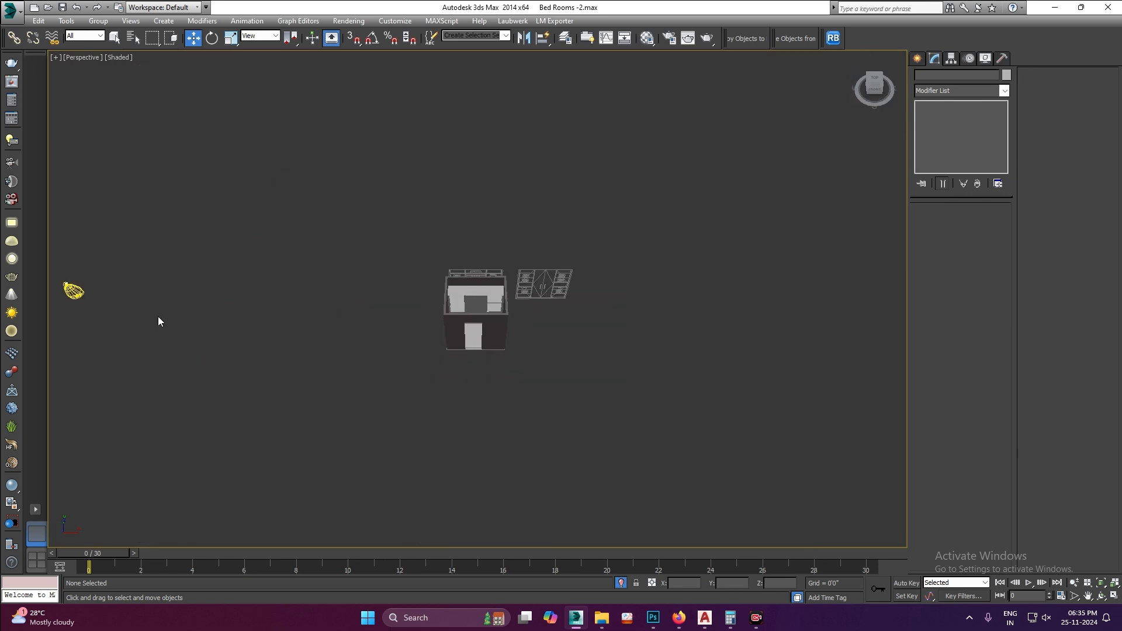
scroll(539, 314, "up", 8)
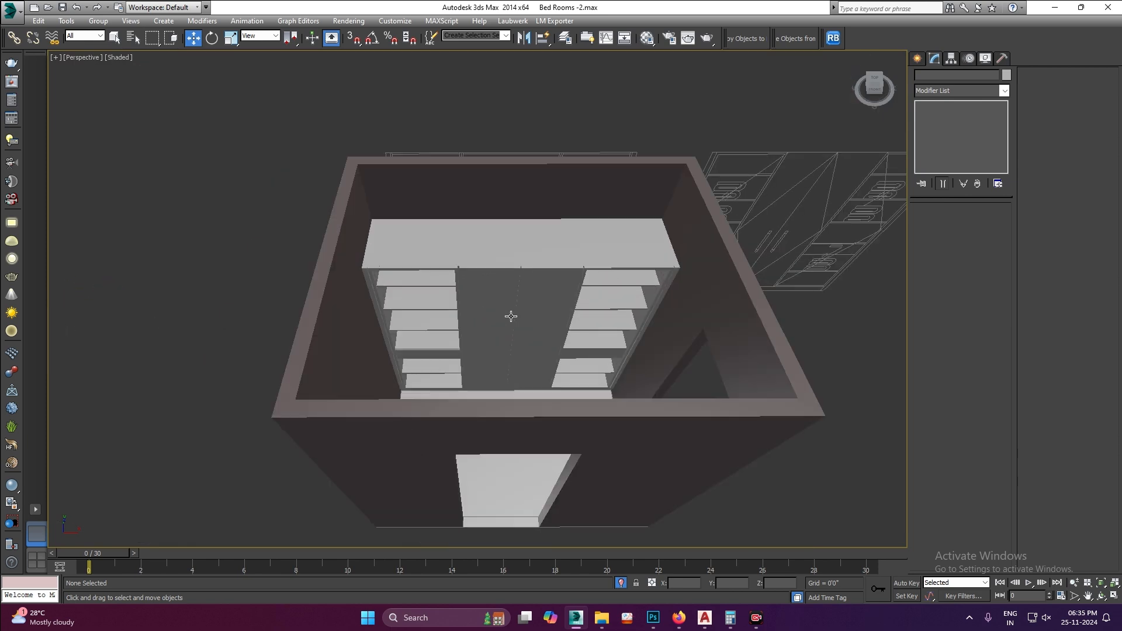
- Return to the two-viewport layout and select the slim vertical handle group beside the separate door model
key("alt+w")
right_click(284, 298)
scroll(377, 297, "down", 10)
scroll(252, 318, "up", 5)
scroll(76, 264, "up", 4)
right_click(578, 322)
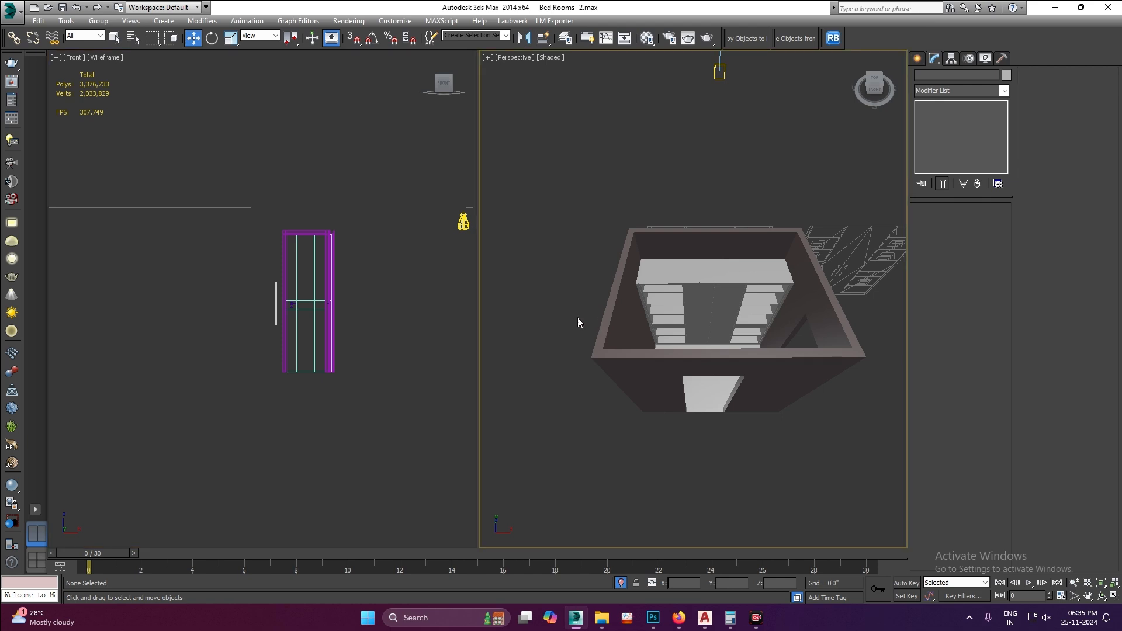
left_click(275, 302)
- Examine the selected handle group up close in the perspective view
right_click(664, 295)
key("z")
scroll(665, 296, "down", 6)
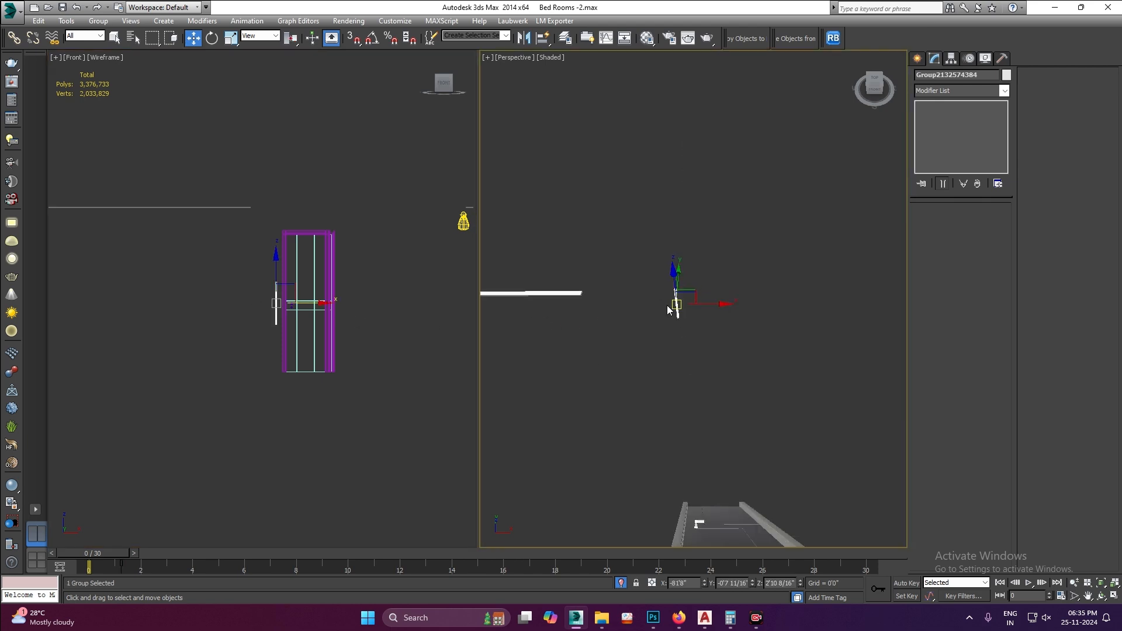
mouse_move(673, 307)
middle_mouse_down("alt")
mouse_move(672, 318)
mouse_move(710, 310)
mouse_move(656, 318)
mouse_move(666, 307)
middle_mouse_up("alt")
scroll(665, 292, "down", 6)
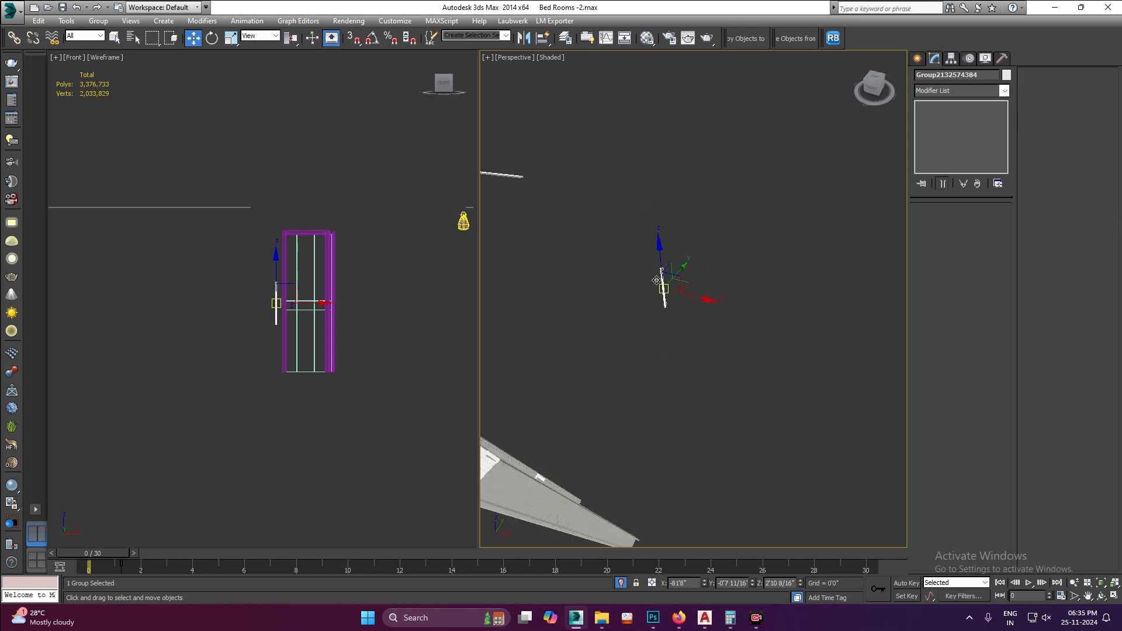
middle_click_drag(610, 402, 725, 305, "alt")
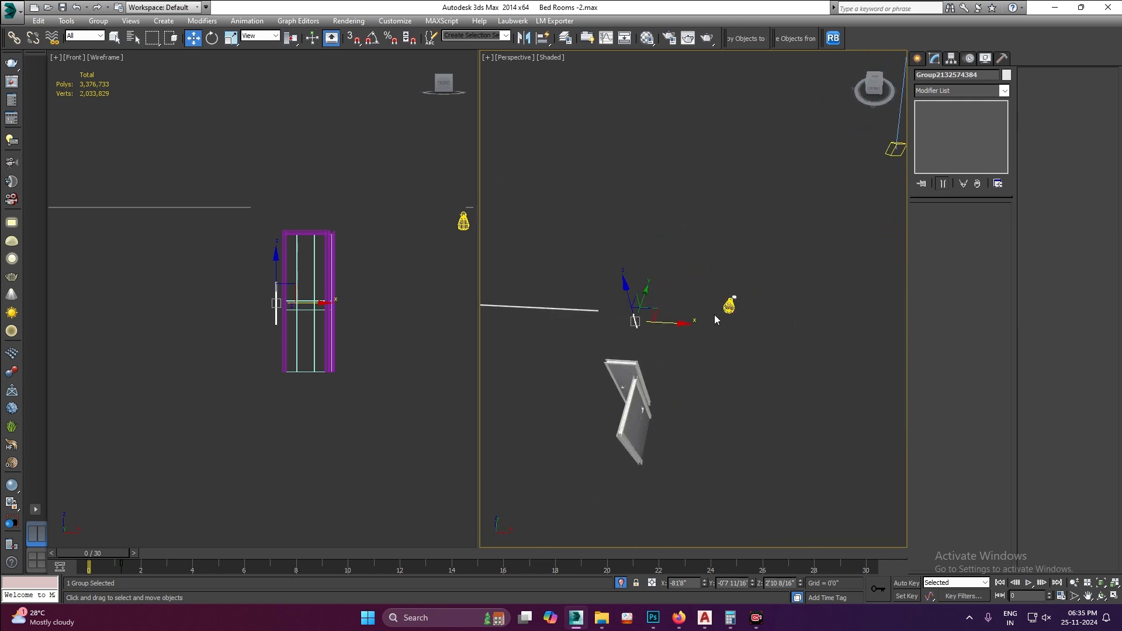
middle_click_drag(797, 321, 856, 336, "alt")
middle_click_drag(722, 334, 633, 325, "alt")
left_click(614, 315)
left_click(617, 308)
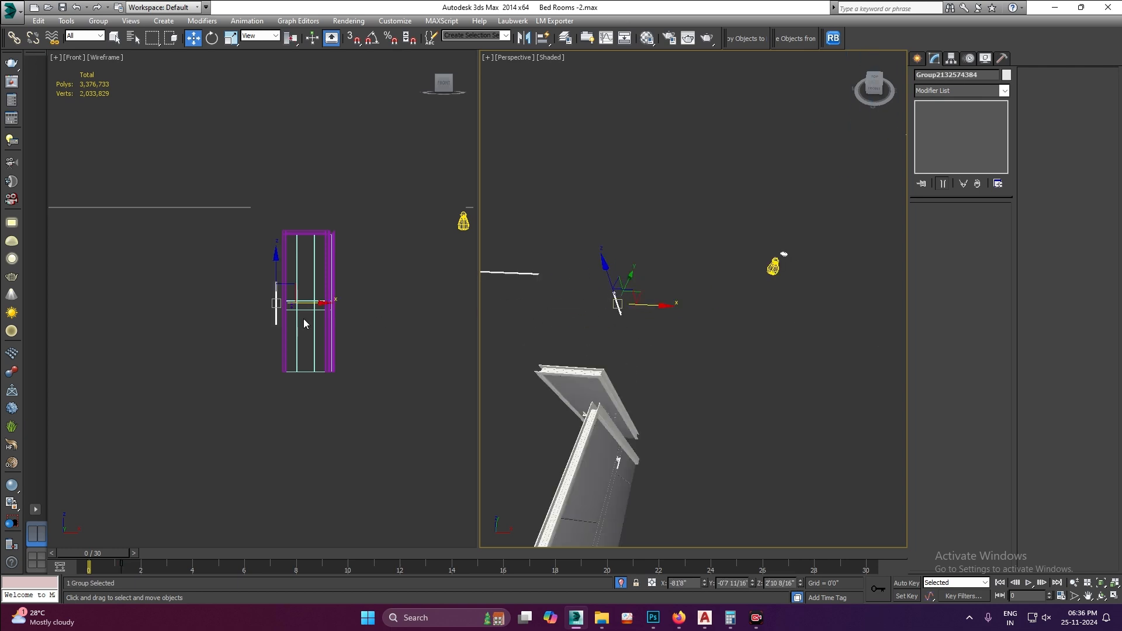
- Align the handle group to the wardrobe's middle door panel
scroll(316, 333, "down", 6)
middle_click_drag(445, 338, 324, 343)
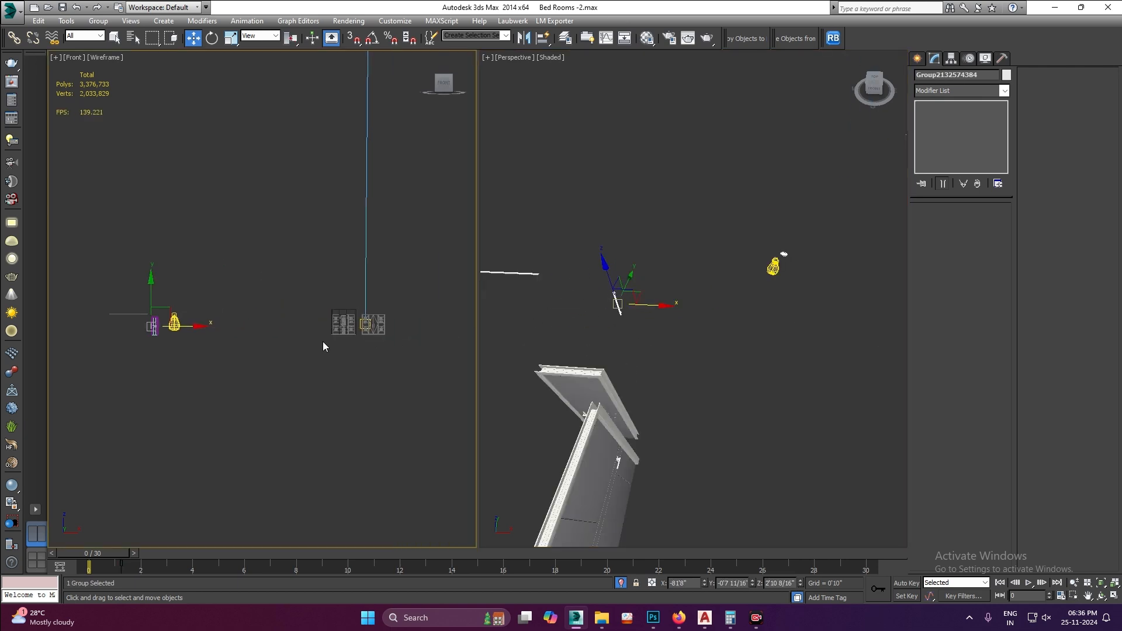
scroll(608, 307, "up", 4)
middle_click(721, 335)
scroll(731, 351, "down", 5)
middle_click_drag(776, 359, 631, 366)
scroll(643, 362, "up", 8)
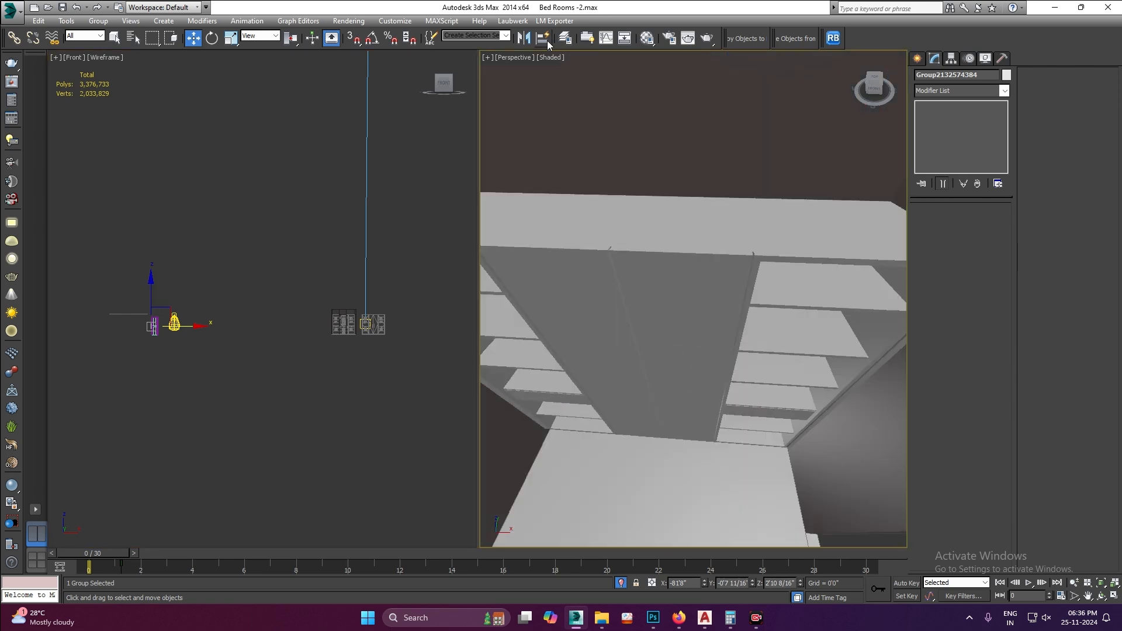
left_click_drag(547, 42, 543, 40)
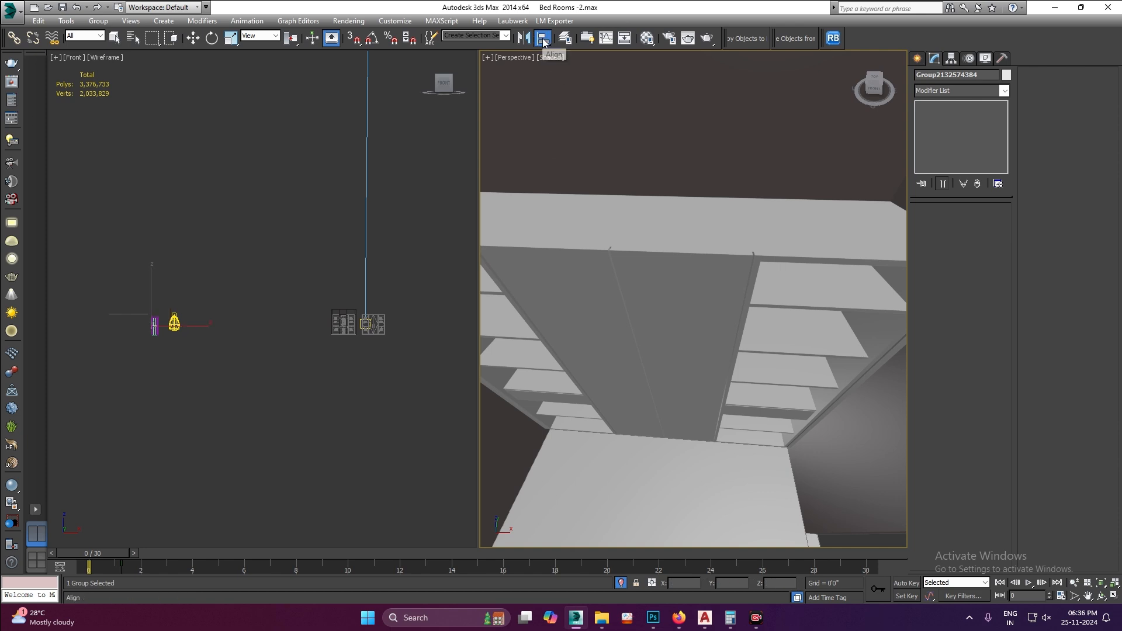
left_click(625, 344)
left_click(514, 273)
left_click(578, 272)
left_click(570, 402)
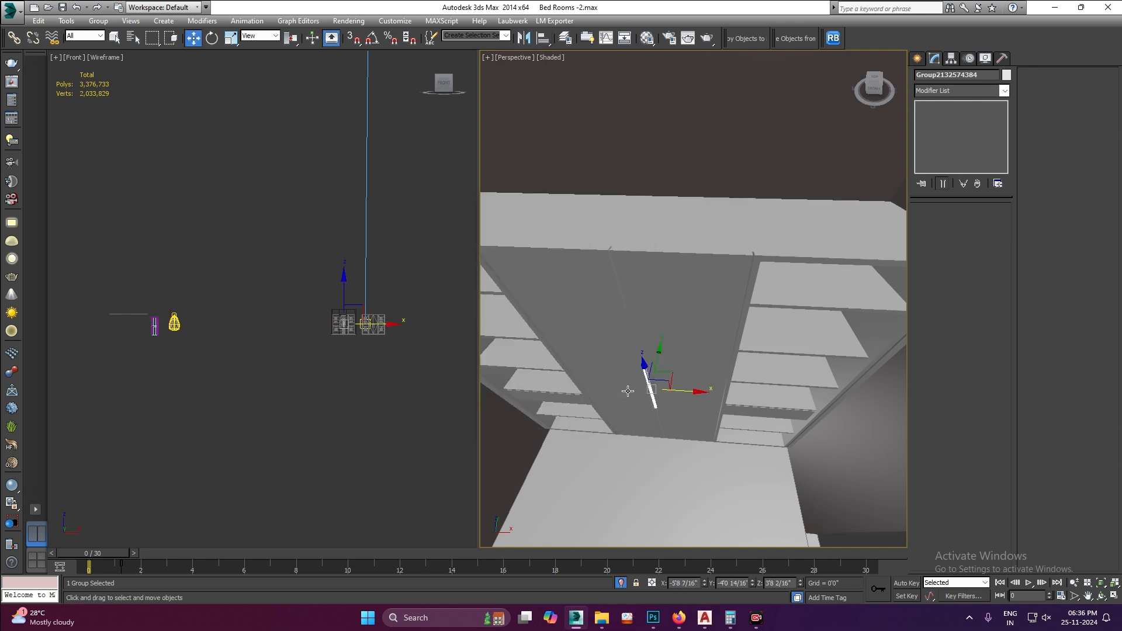
- Move the handle group in front of the left middle door, to about X -5'11 12/16", Y -4'2 3/16"
key("z")
scroll(637, 308, "down", 4)
middle_click_drag(637, 308, 678, 339, "alt")
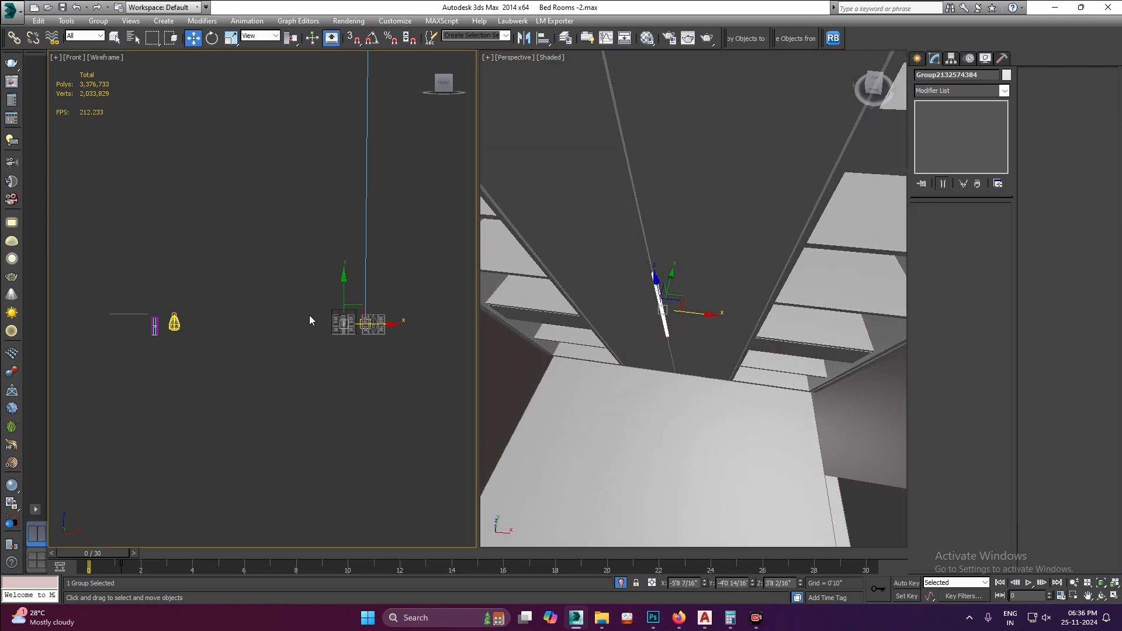
scroll(336, 318, "up", 10)
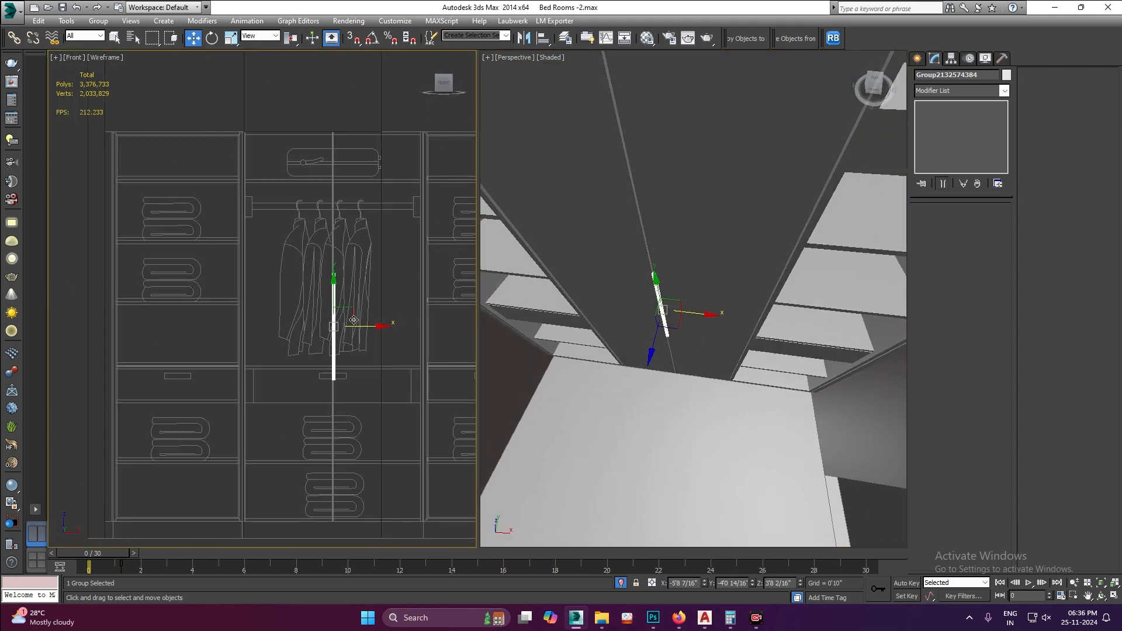
key("t")
scroll(324, 298, "up", 5)
scroll(324, 298, "down", 5)
left_click_drag(323, 274, 324, 350)
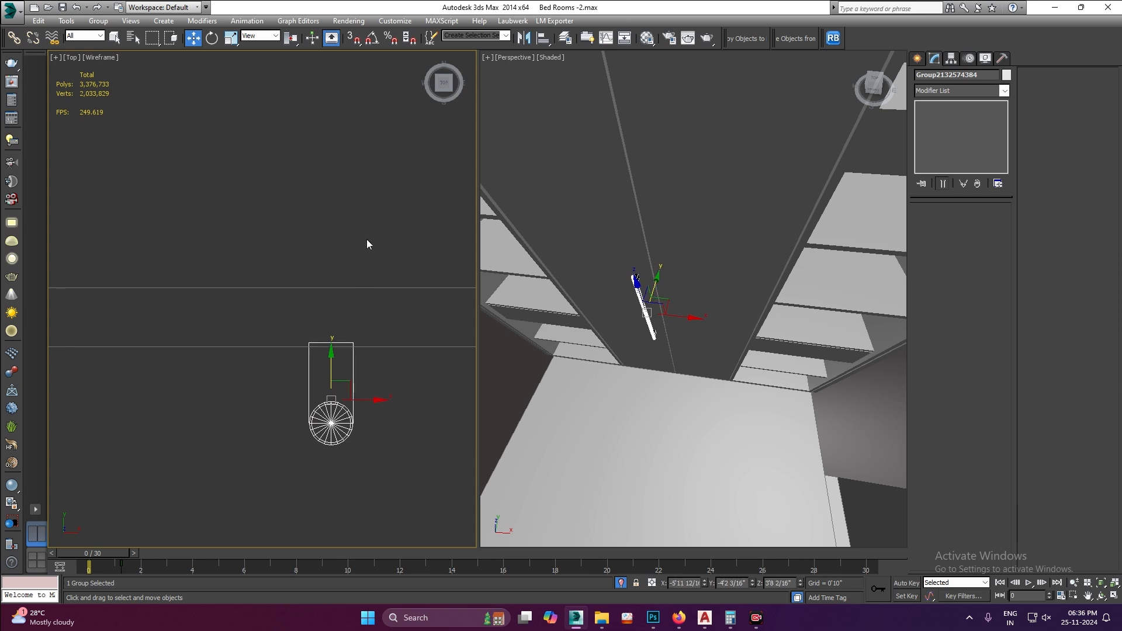
- Move the handle group toward the left middle door's inner edge, to about X -5'10 1/16"
scroll(361, 244, "down", 5)
key("r")
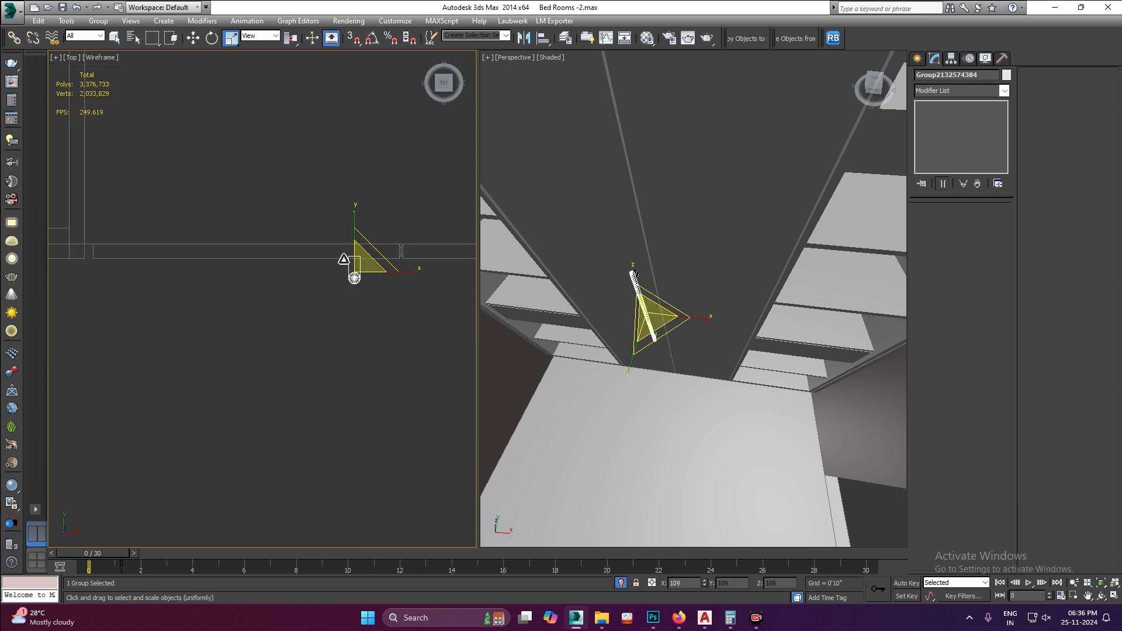
key("w")
scroll(395, 269, "up", 3)
left_click_drag(347, 276, 398, 277)
scroll(373, 261, "up", 3)
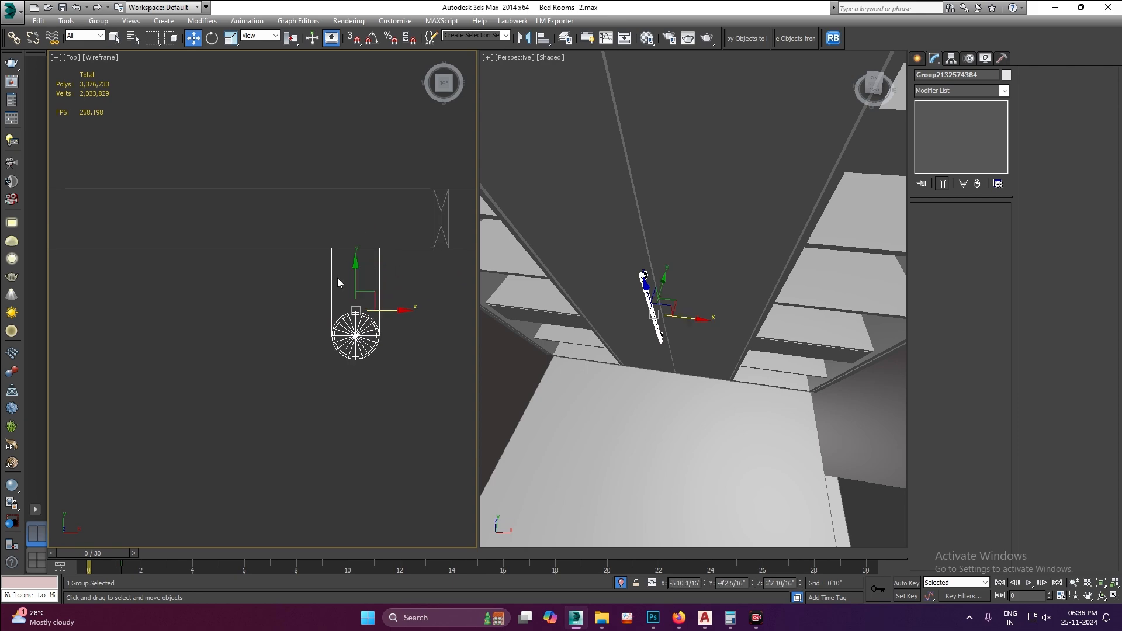
- Copy the handle group across the door gap onto the right middle door, at about X -5'7 5/16"
scroll(255, 291, "down", 4)
left_click_drag(261, 295, 319, 294, "shift")
key("Return")
key("alt+w")
scroll(491, 295, "down", 4)
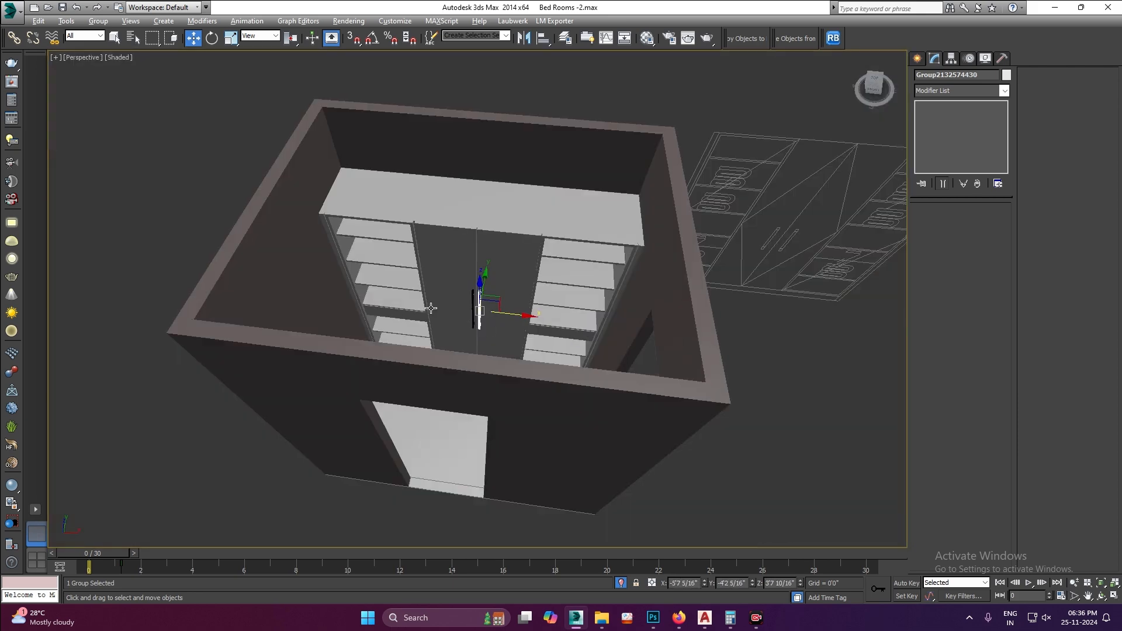
- Lower both door handles together to about Z 3'0 5/16"
key("alt+w")
left_click(325, 289, "ctrl")
left_click_drag(325, 289, 325, 330)
scroll(304, 268, "down", 2)
right_click(637, 302)
key("alt+w")
left_click(753, 342)
scroll(519, 333, "up", 3)
middle_click_drag(519, 333, 493, 289, "alt")
key("ctrl+z")
key("ctrl+z")
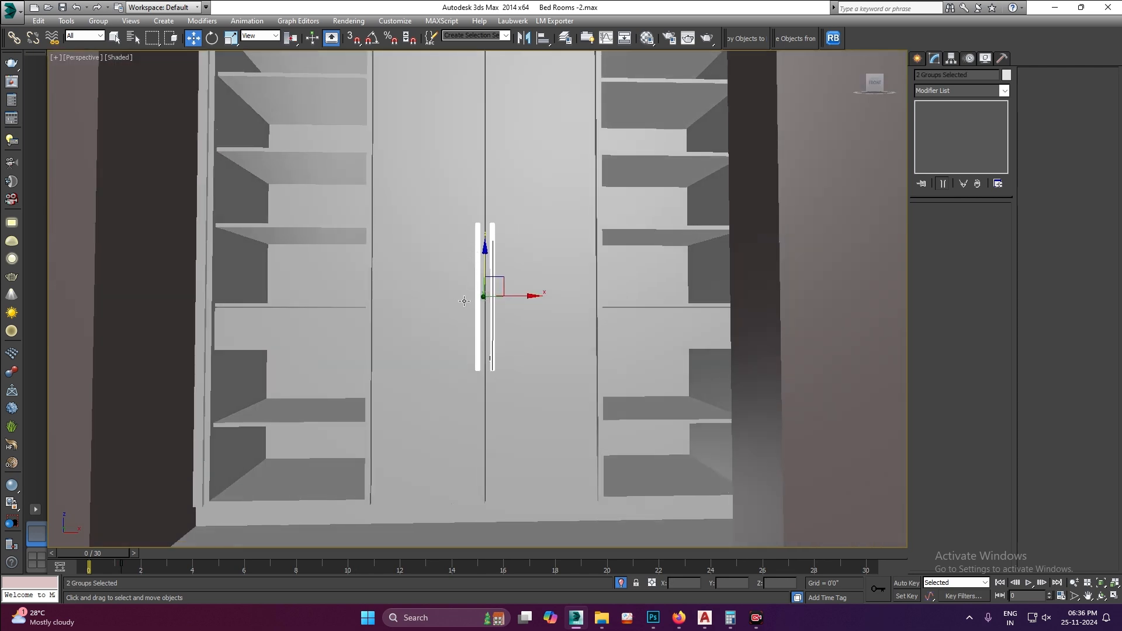
- Shift the right door's handle 7/16" away from the door gap, to about X -5'6 14/16"
left_click(477, 299)
left_click(493, 295)
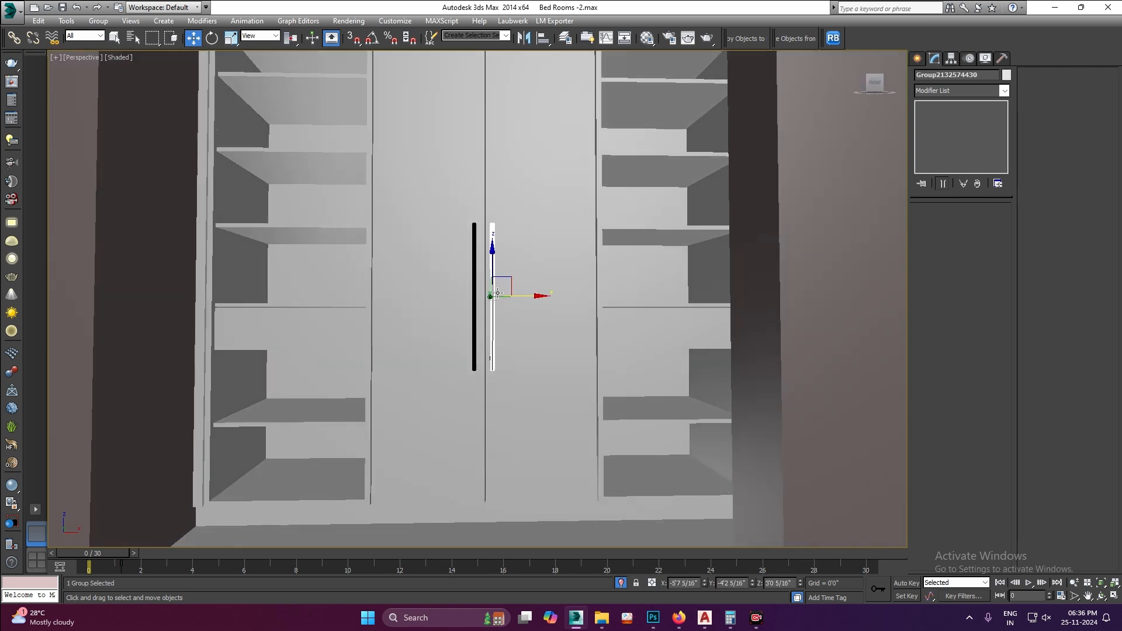
left_click(502, 292)
left_click(494, 291)
left_click_drag(502, 290, 506, 289)
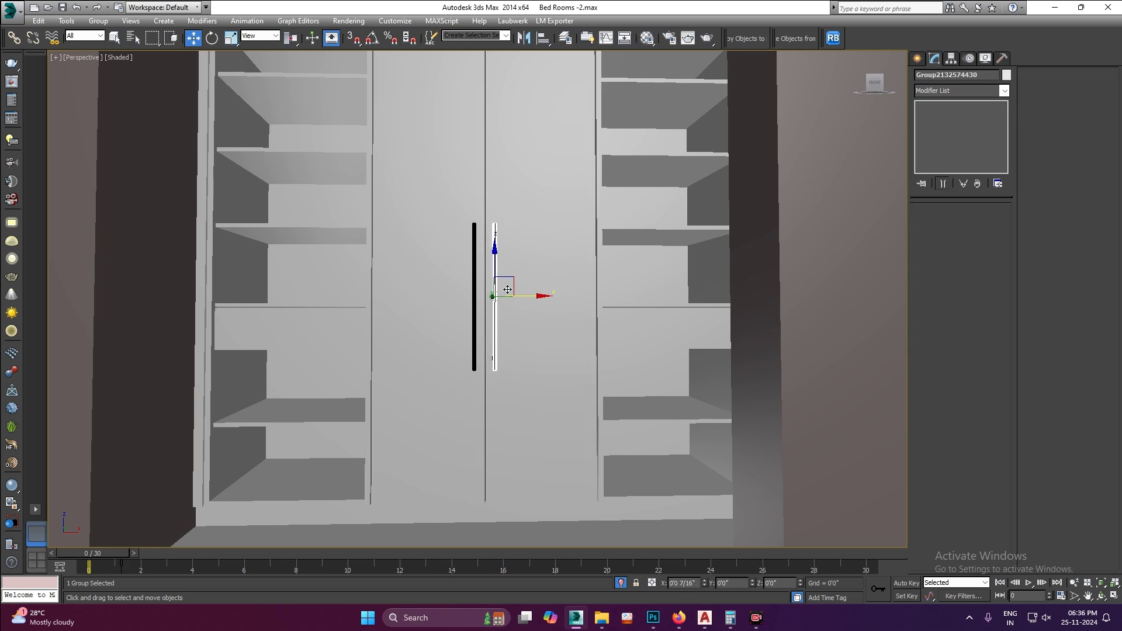
key("alt+w")
key("t")
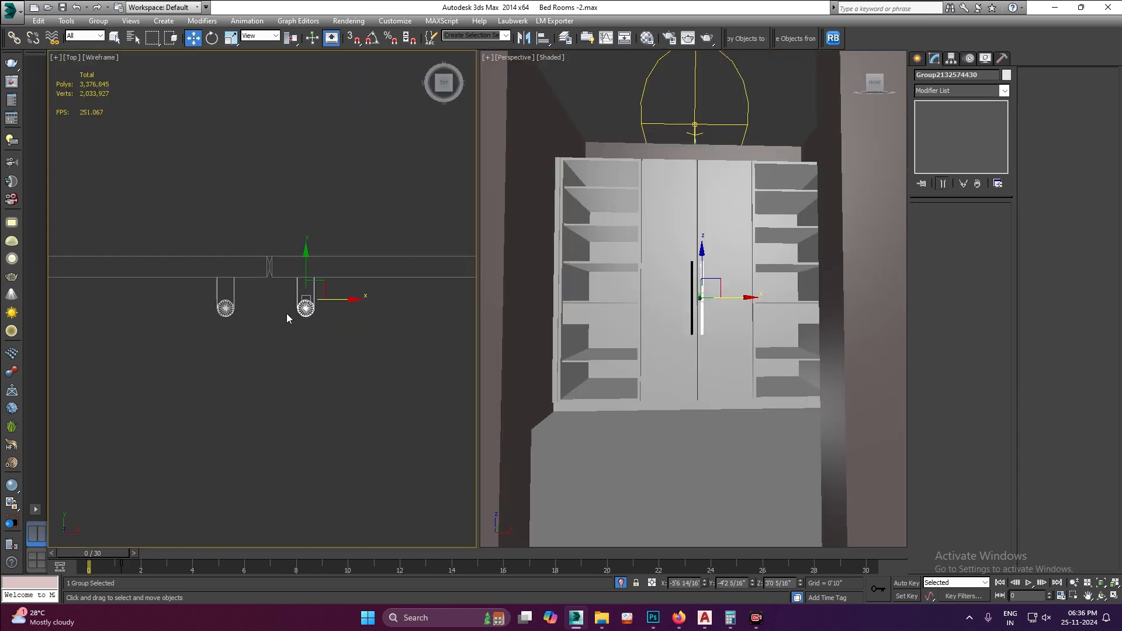
left_click(311, 338)
- Examine the handles and the whole wardrobe room from several angles in the perspective view
middle_click(664, 316)
key("alt+w")
middle_click_drag(525, 297, 496, 288, "alt")
scroll(496, 282, "down", 10)
scroll(471, 265, "up", 10)
middle_click_drag(471, 266, 556, 273, "alt")
scroll(556, 273, "down", 10)
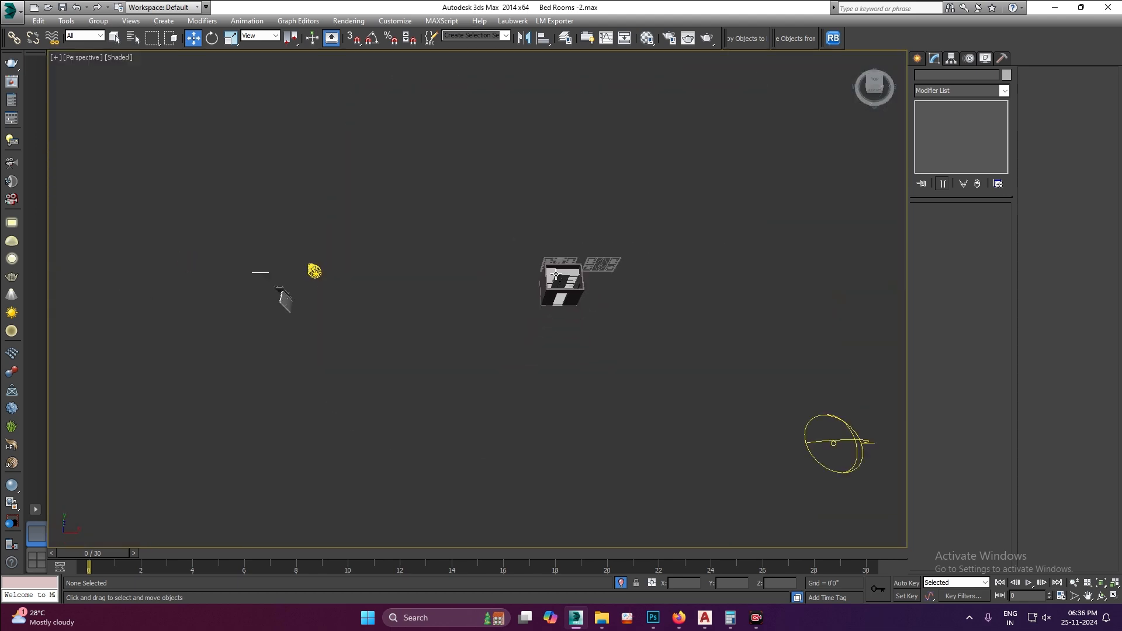
scroll(553, 266, "up", 5)
scroll(513, 268, "up", 8)
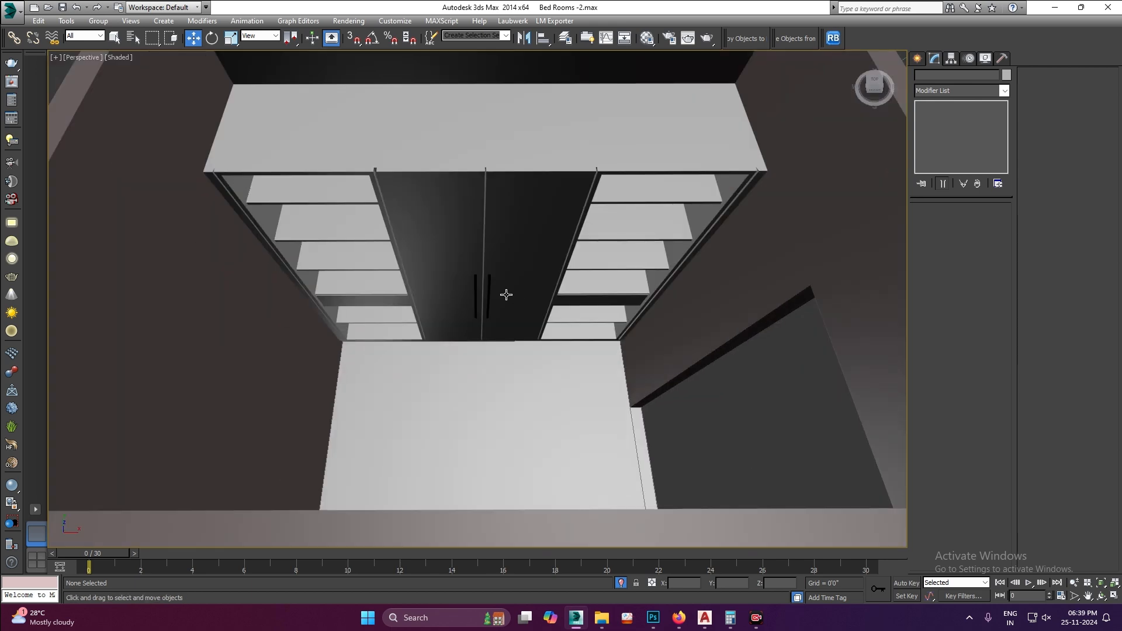
middle_click_drag(506, 295, 525, 321, "alt")
scroll(383, 227, "down", 10)
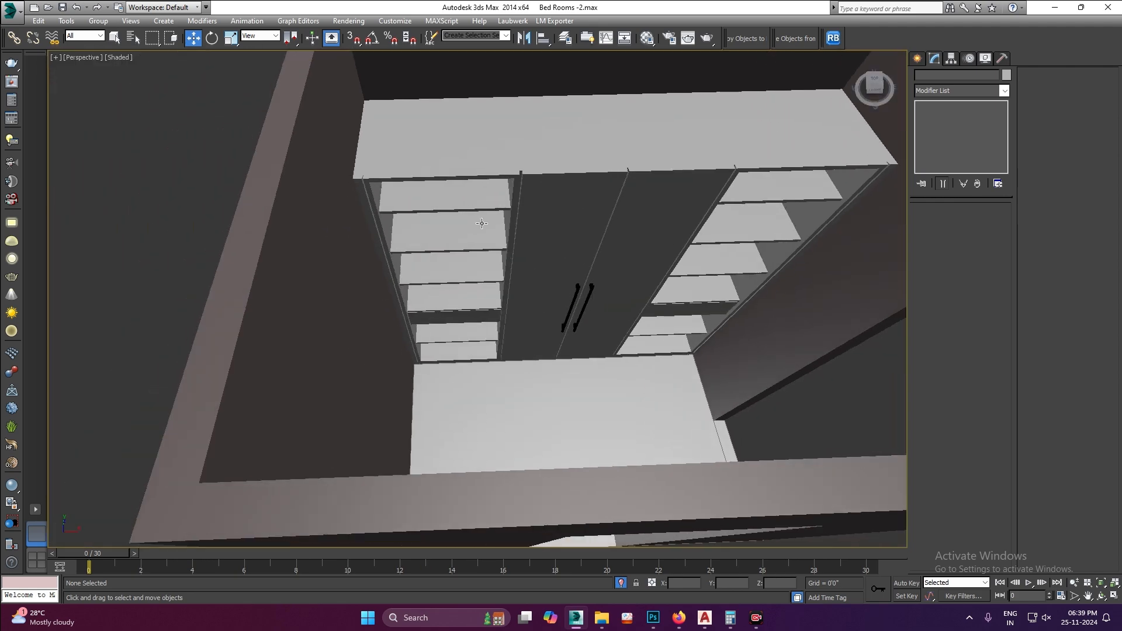
- Select the separate set of suitcase, hanging clothes and folded clothes models outside the room
scroll(194, 277, "up", 8)
left_click(327, 252)
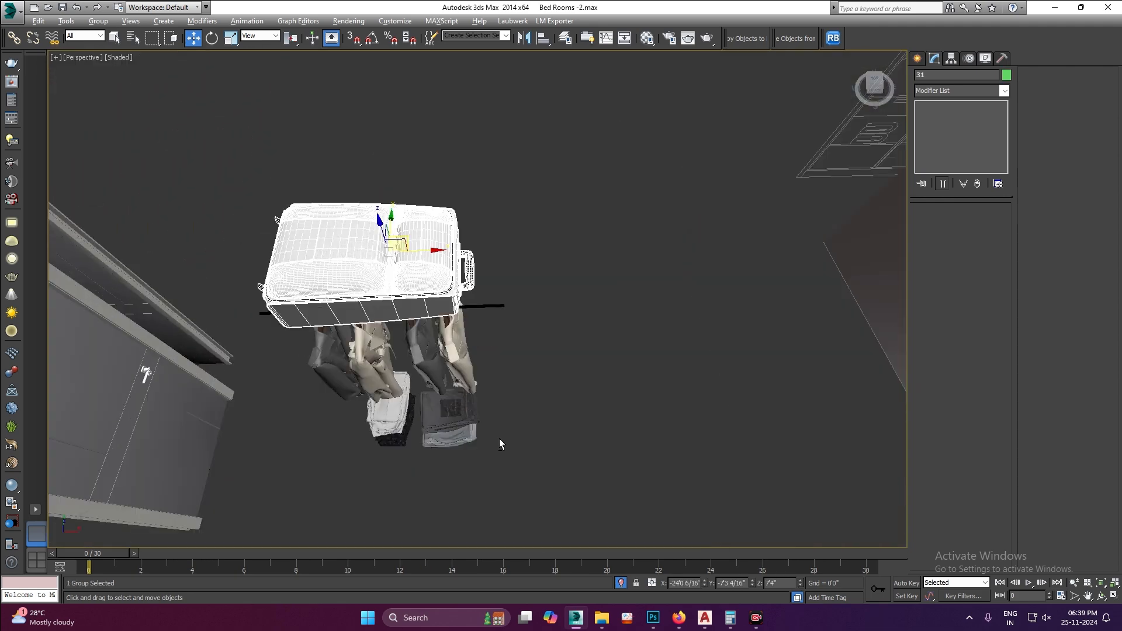
middle_click_drag(503, 449, 488, 381, "alt")
scroll(487, 381, "down", 5)
left_click_drag(483, 496, 392, 311)
- Move the selected suitcase and clothes set into the wardrobe's left open section
key("alt+w")
right_click(281, 318)
key("alt+w")
key("z")
scroll(248, 321, "down", 5)
key("alt+w")
middle_click_drag(804, 339, 781, 371, "alt")
scroll(664, 296, "up", 5)
scroll(158, 307, "up", 2)
scroll(159, 308, "up", 2)
left_click_drag(158, 307, 356, 250)
scroll(372, 229, "up", 6)
middle_click_drag(631, 342, 697, 300, "alt")
- Check the clothes' placement in the front and top views against the wardrobe elevation drawings
right_click(356, 316)
key("f")
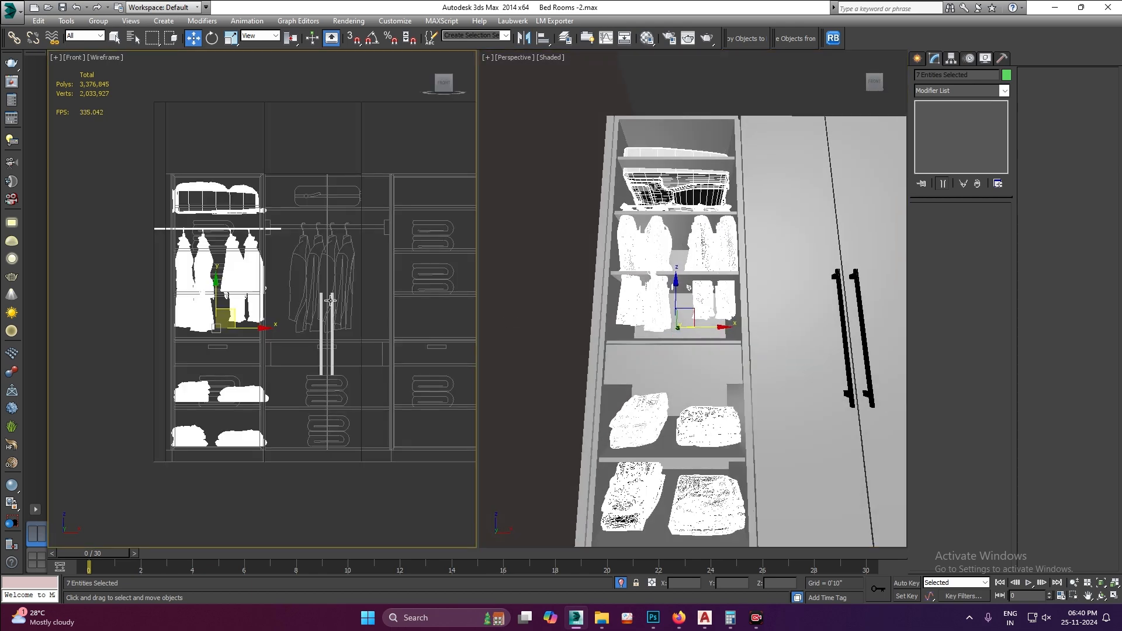
scroll(273, 285, "down", 3)
key("t")
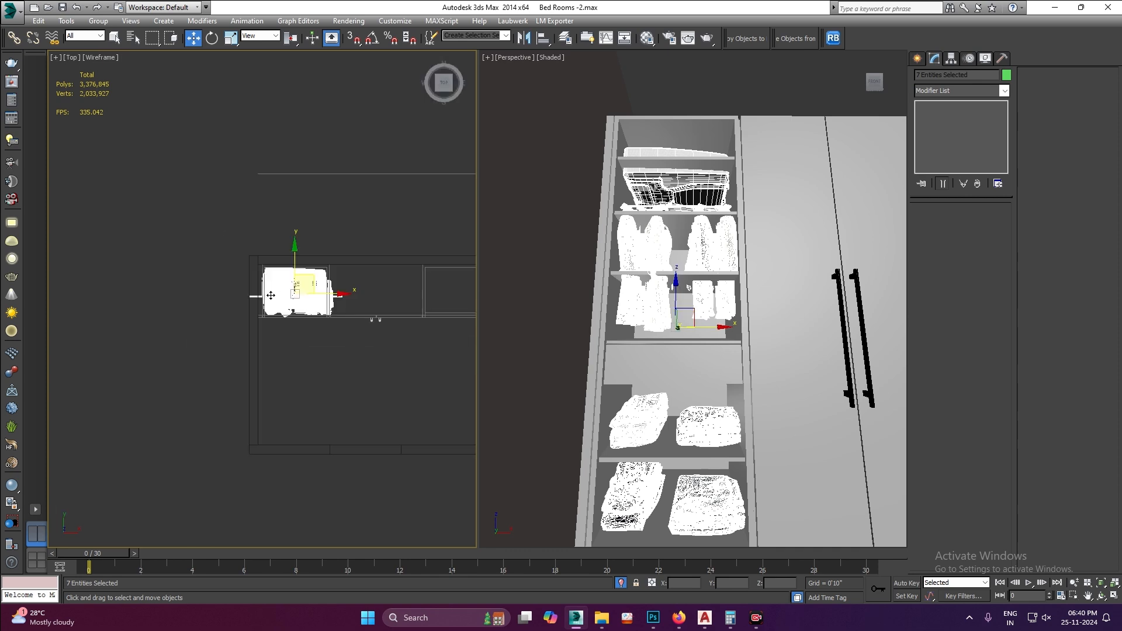
left_click(310, 251)
scroll(321, 258, "down", 4)
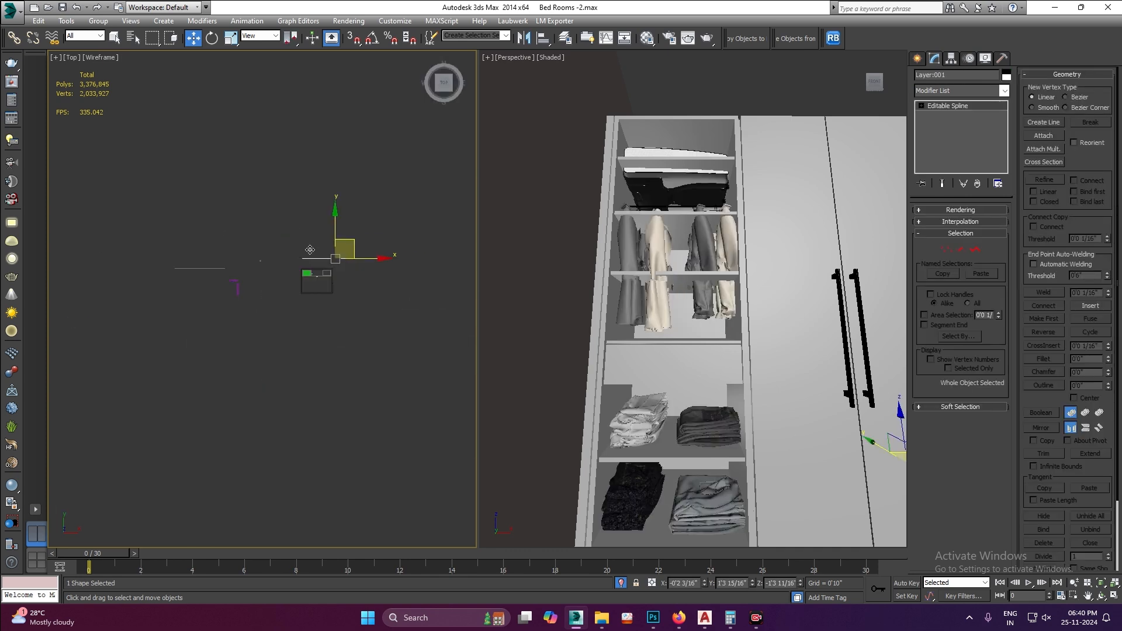
key("f")
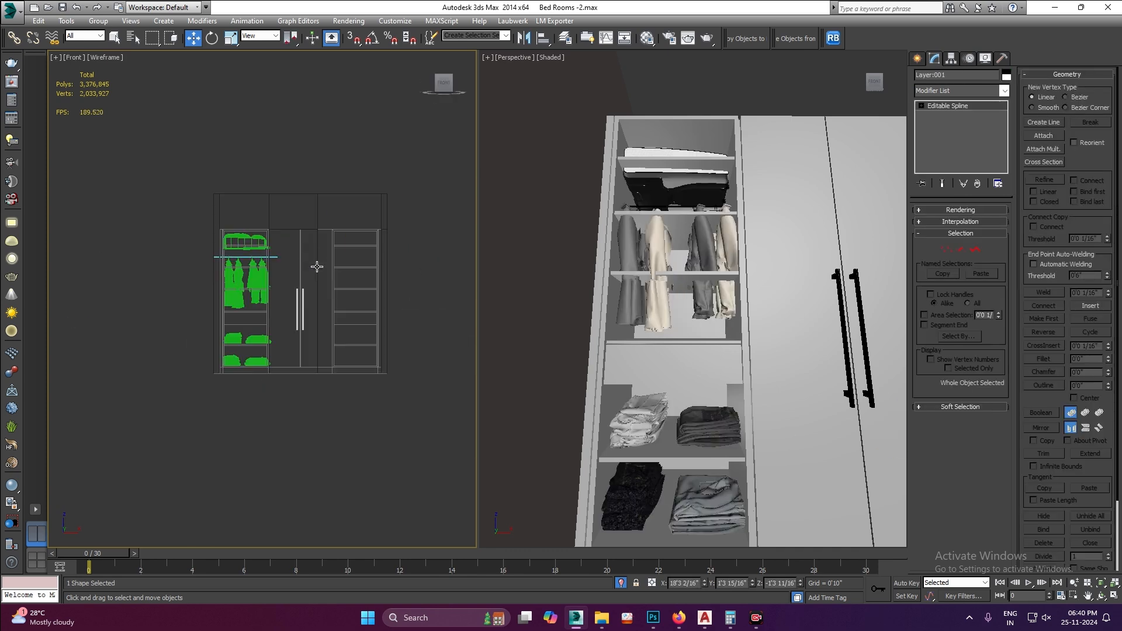
scroll(222, 259, "down", 4)
middle_click_drag(462, 327, 327, 321)
left_click(321, 368)
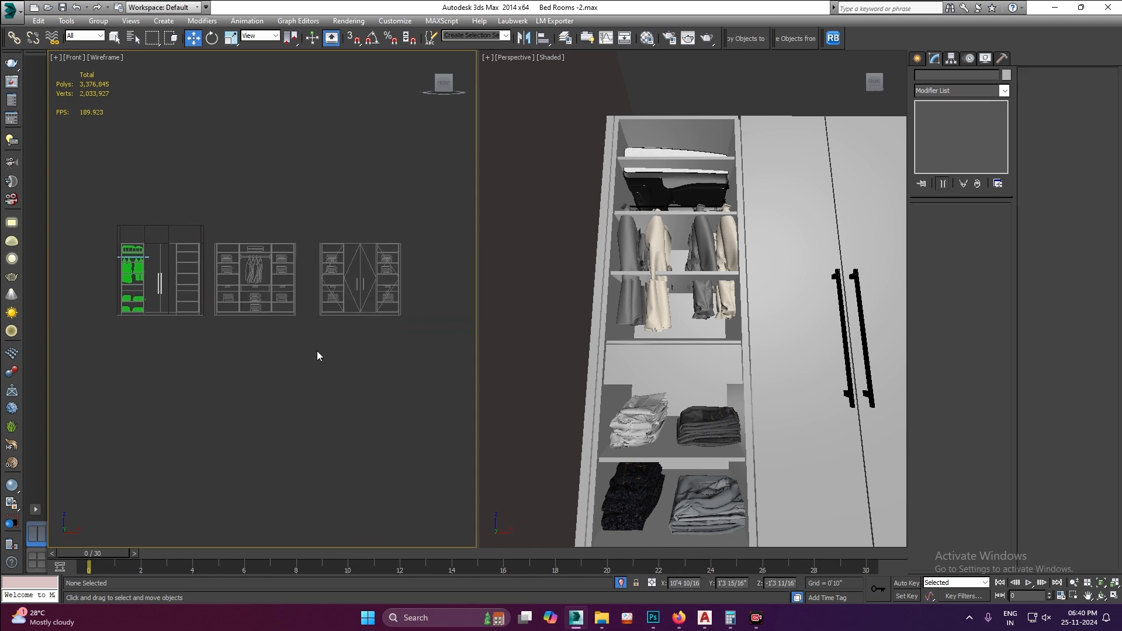
scroll(253, 289, "up", 6)
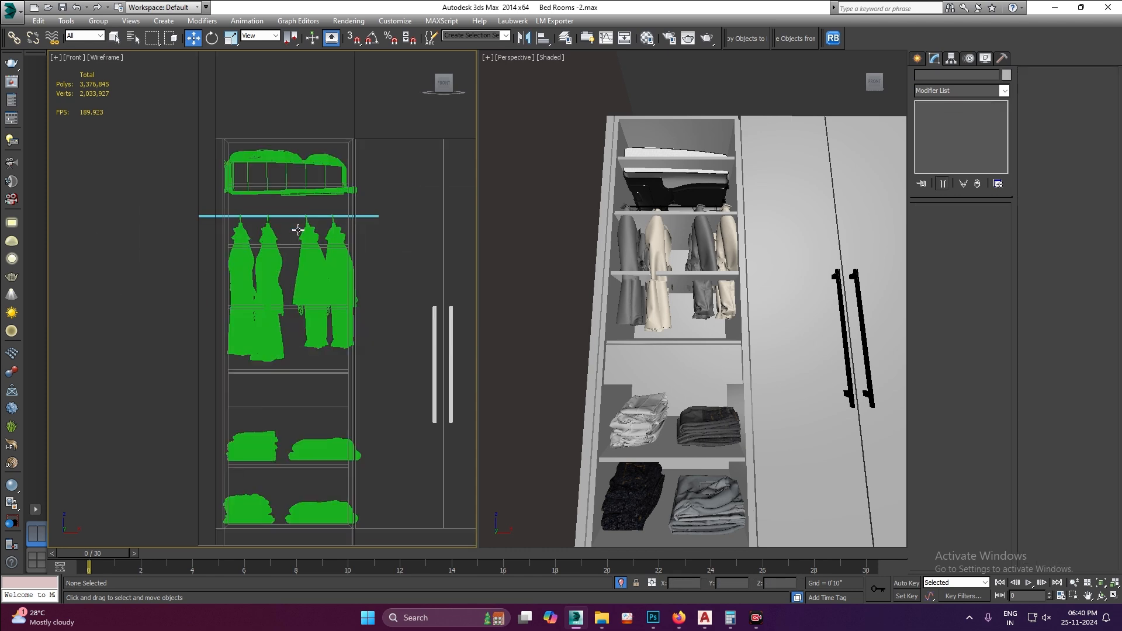
- Scale the hanging clothes group narrower along X, to about 80 percent
left_click(298, 222)
key("r")
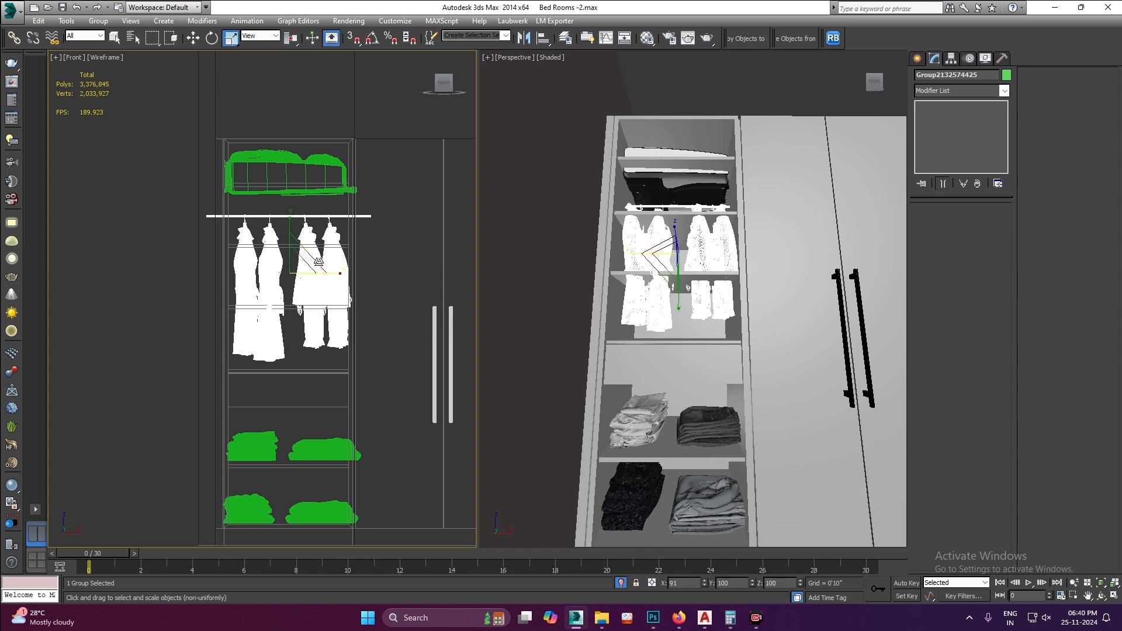
left_click_drag(310, 259, 313, 260)
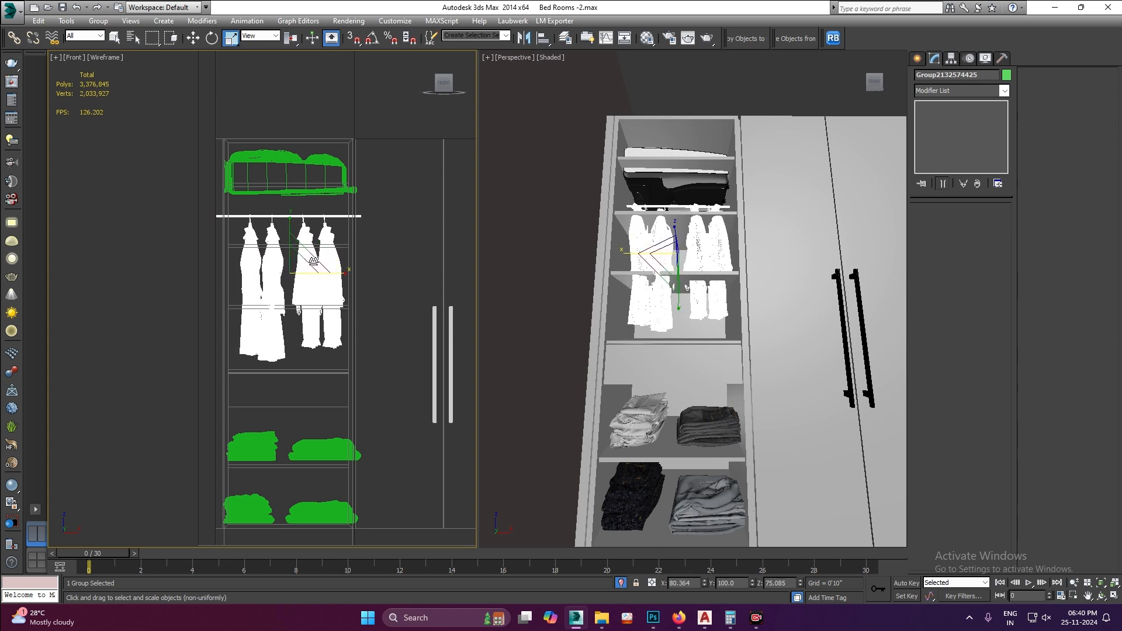
- Move the hanging clothes group sideways out of the wardrobe's left section
key("w")
scroll(187, 228, "down", 4)
scroll(235, 255, "down", 4)
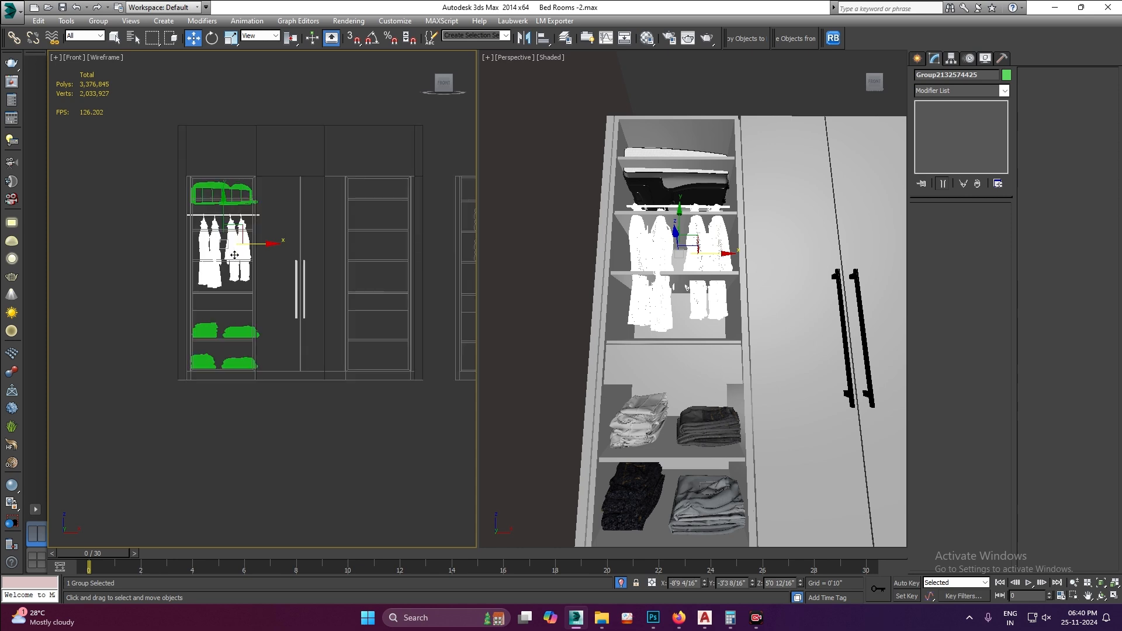
scroll(359, 268, "up", 4)
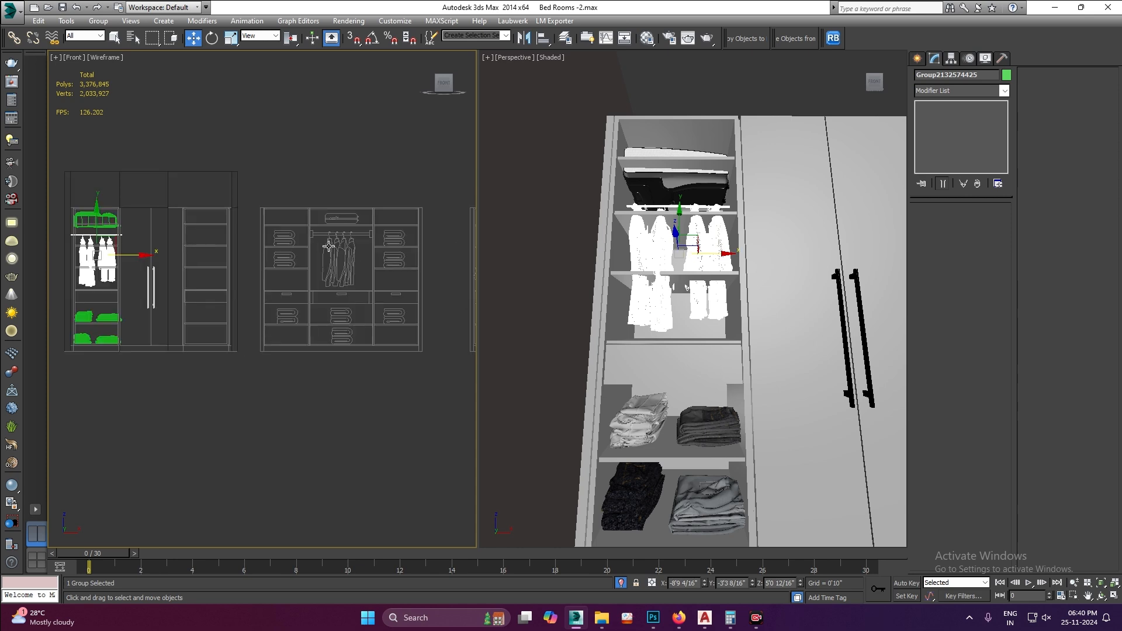
scroll(440, 280, "down", 4)
left_click_drag(294, 272, 406, 272)
scroll(406, 272, "up", 2)
scroll(433, 274, "down", 2)
scroll(228, 293, "up", 4)
- Select the folded clothes stacks on the second-lowest left shelf and move them 11/16" sideways and 15/16" down onto the shelf
left_click(203, 387)
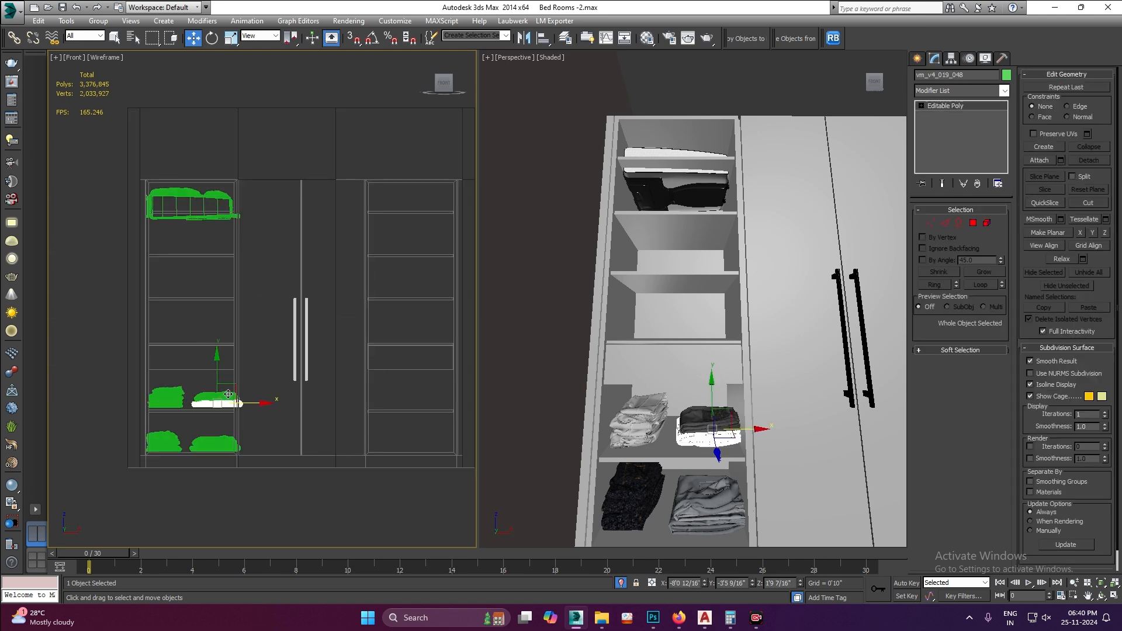
scroll(202, 390, "up", 5)
left_click(216, 384, "ctrl")
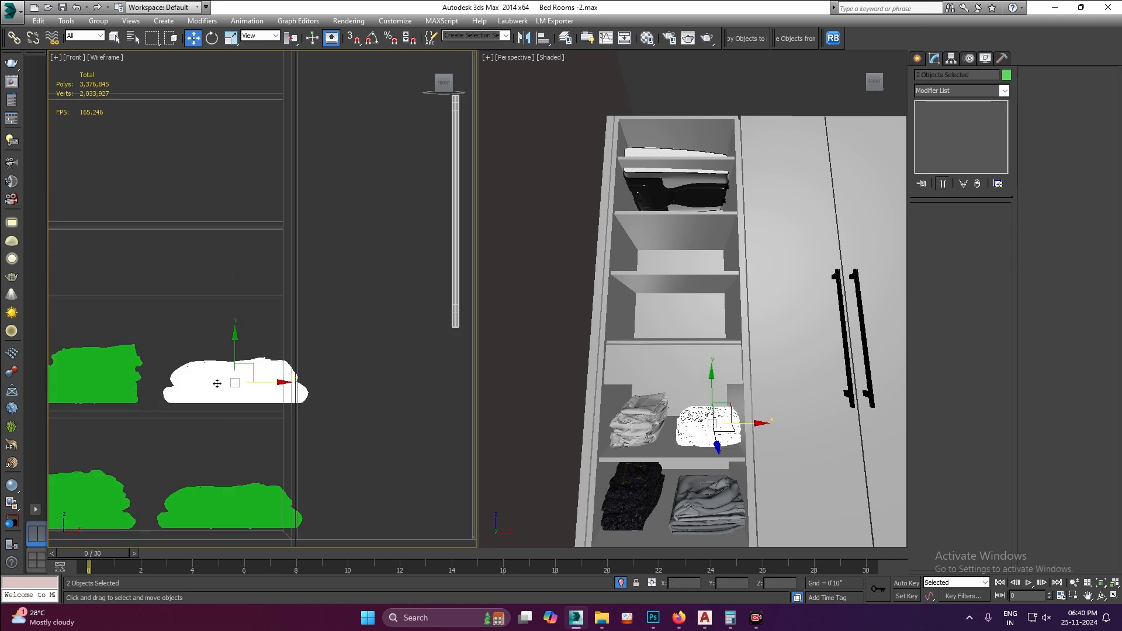
middle_click_drag(156, 355, 243, 343)
left_click(177, 403, "ctrl")
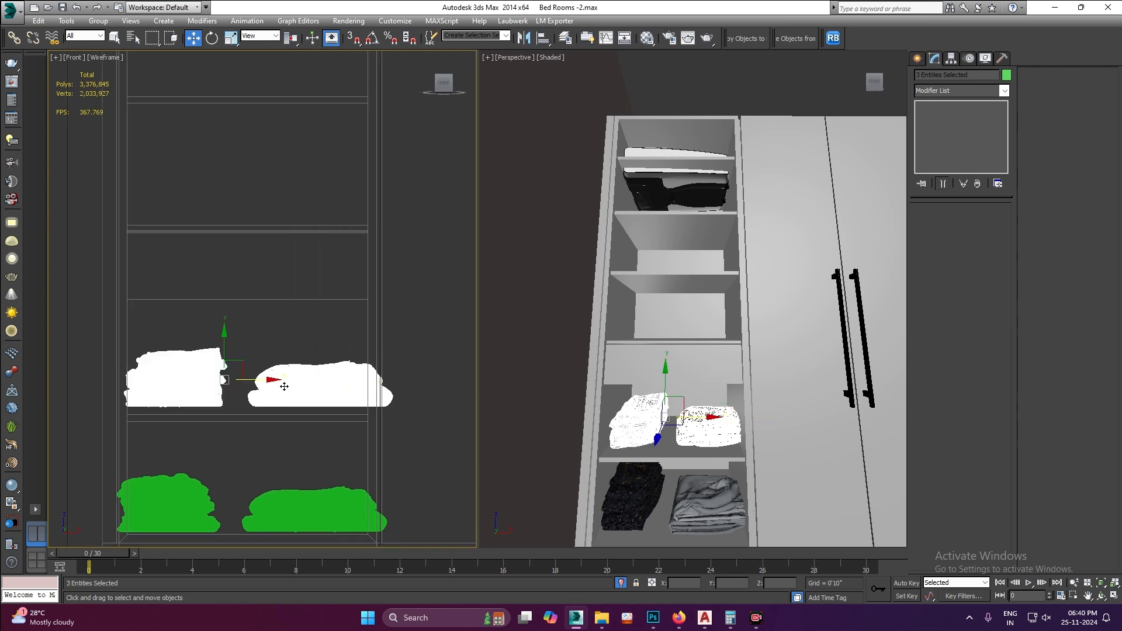
left_click_drag(236, 361, 242, 370)
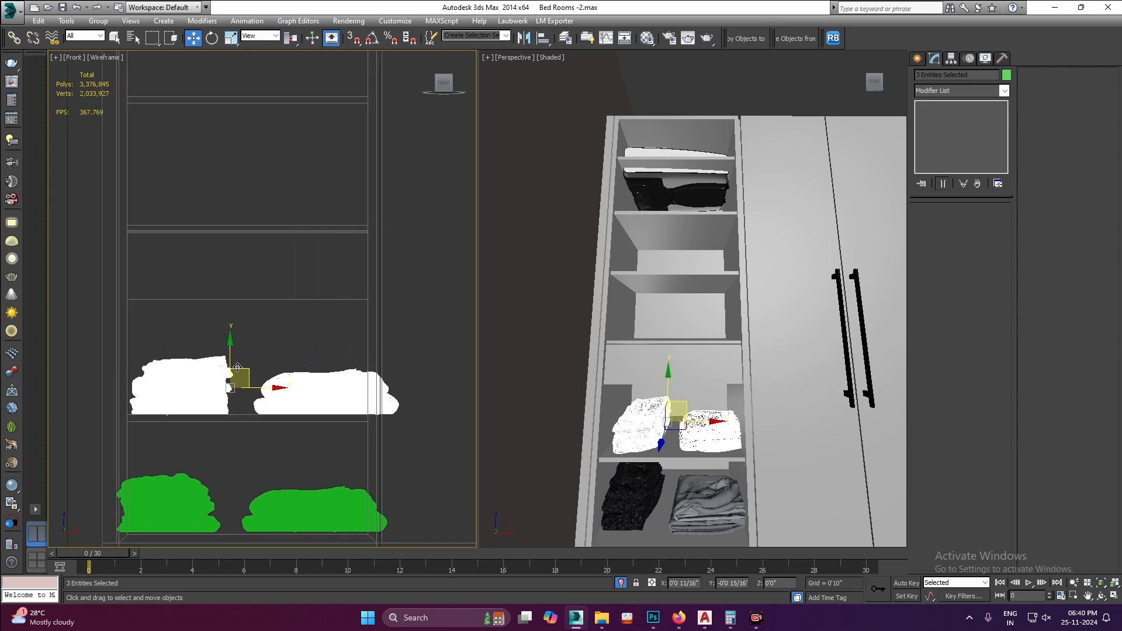
- Shift only the right-hand folded stack on that shelf by 3 2/16" toward its neighbouring stack
left_click(171, 372, "alt")
left_click_drag(335, 387, 308, 386)
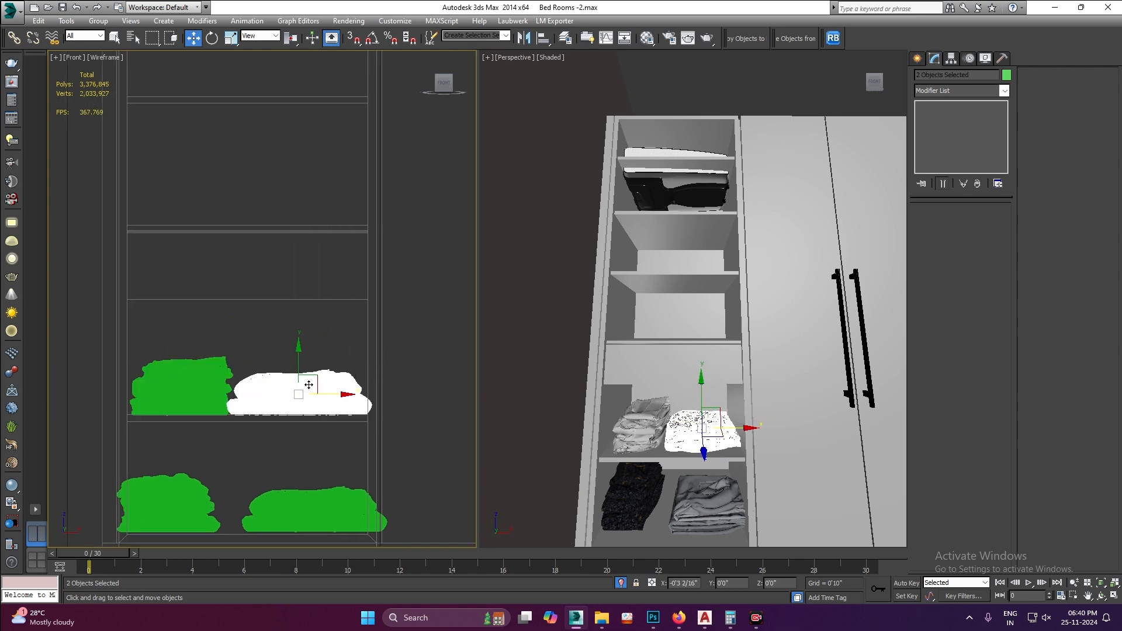
scroll(317, 381, "down", 3)
scroll(678, 428, "down", 3)
mouse_move(693, 438)
middle_mouse_down("alt")
mouse_move(701, 453)
mouse_move(703, 435)
mouse_move(706, 463)
mouse_move(710, 450)
middle_mouse_up("alt")
scroll(328, 173, "up", 3)
- Position the suitcase inside the left section's top compartment, at about X -8'8 6/16", Z 7'5 14/16"
left_click(277, 199)
left_click_drag(277, 198, 295, 168)
scroll(295, 189, "up", 2)
left_click(307, 322)
middle_click(637, 243)
left_click(655, 234)
- Copy the suitcase into the top compartment of the wardrobe's right section, at about X -2'7 5/16"
scroll(305, 255, "down", 4)
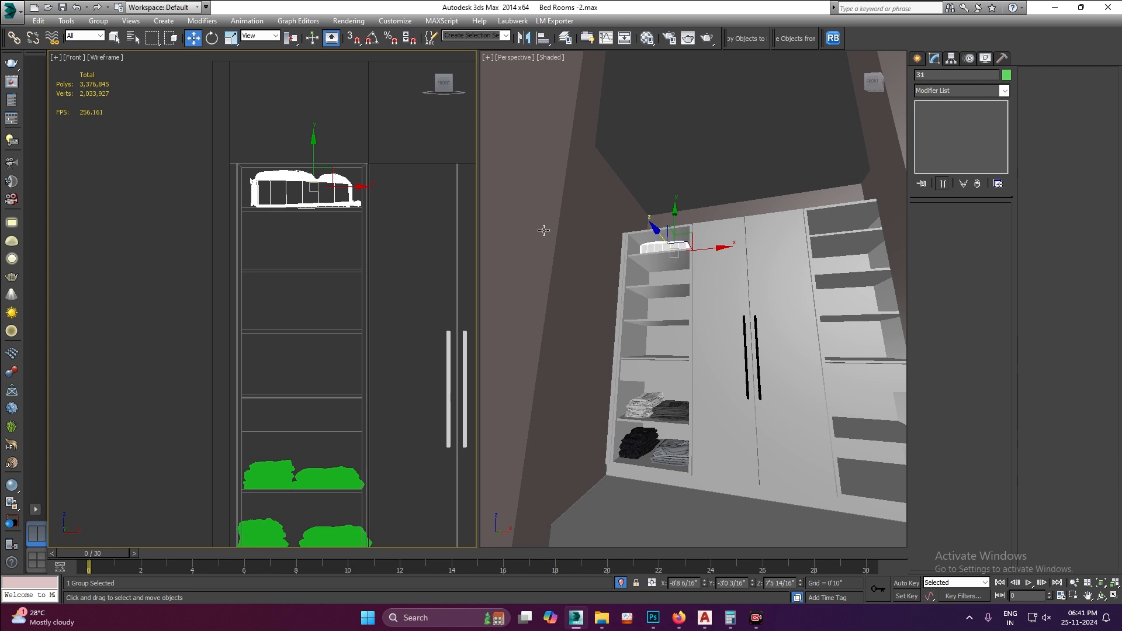
scroll(525, 234, "down", 3)
scroll(323, 221, "down", 3)
left_click_drag(243, 188, 405, 196, "shift")
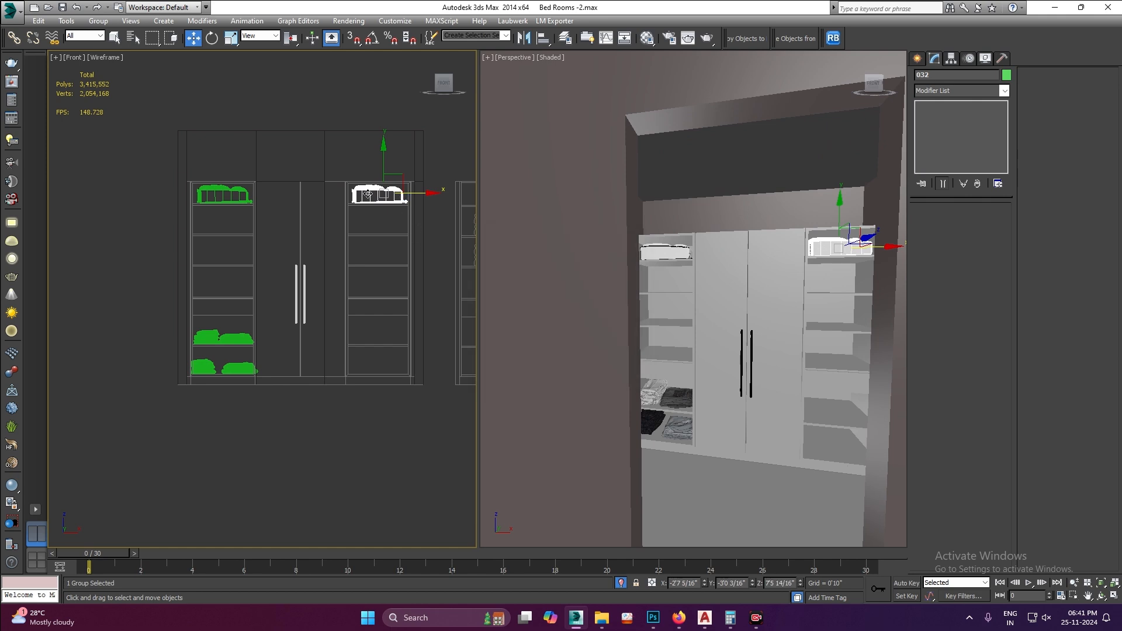
left_click(438, 239)
mouse_move(784, 243)
middle_mouse_down()
mouse_move(757, 240)
mouse_move(764, 245)
middle_mouse_up()
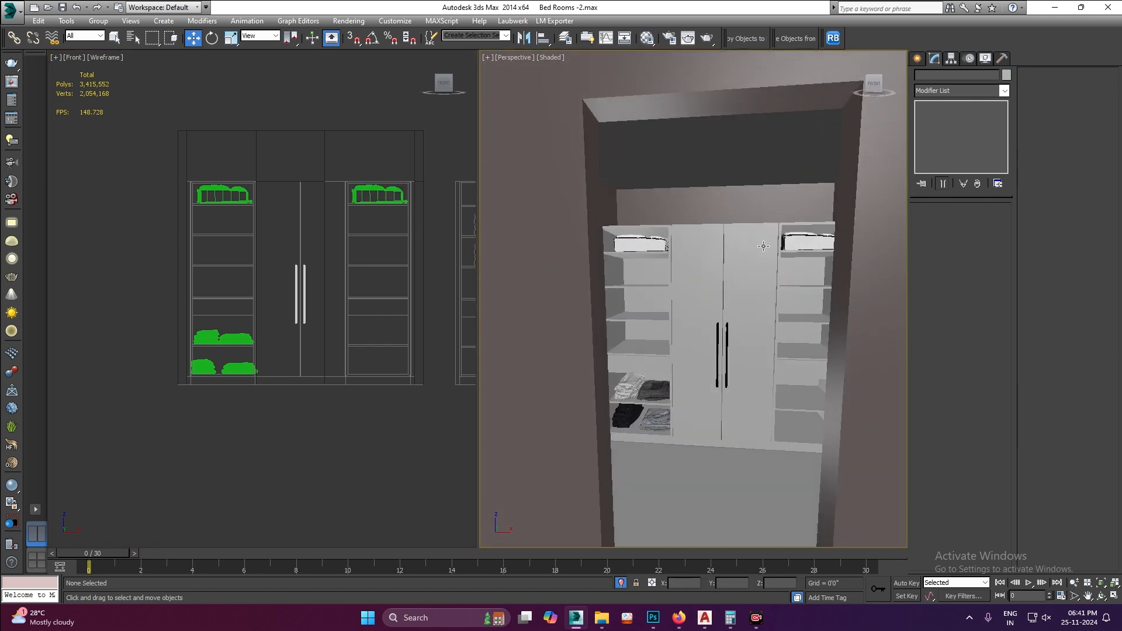
- Reposition the folded clothes stacks on the left section's bottom shelf to fit between its side panels
scroll(224, 323, "up", 4)
left_click_drag(187, 318, 226, 408)
scroll(255, 404, "down", 3)
scroll(235, 397, "up", 5)
left_click(184, 401)
left_click(282, 416)
left_click_drag(313, 412, 301, 409)
- Select all folded stacks on the two lowest left shelves and copy them 4'4 1/16" up onto the upper shelves
left_click(202, 401)
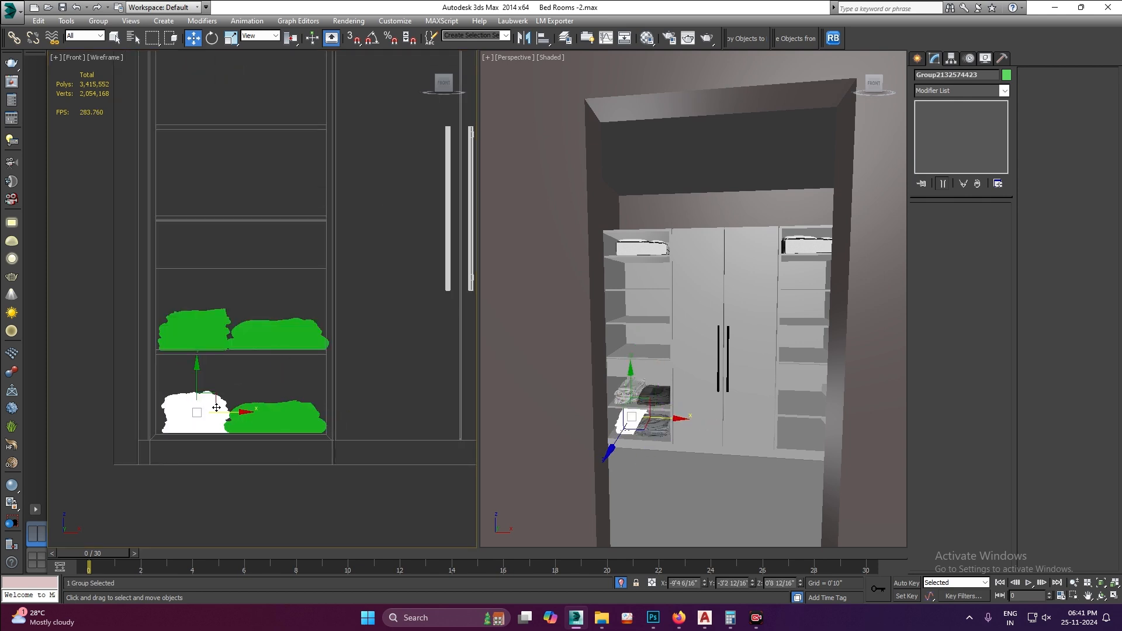
left_click(283, 409, "ctrl")
left_click_drag(280, 298, 207, 330)
scroll(278, 385, "down", 3)
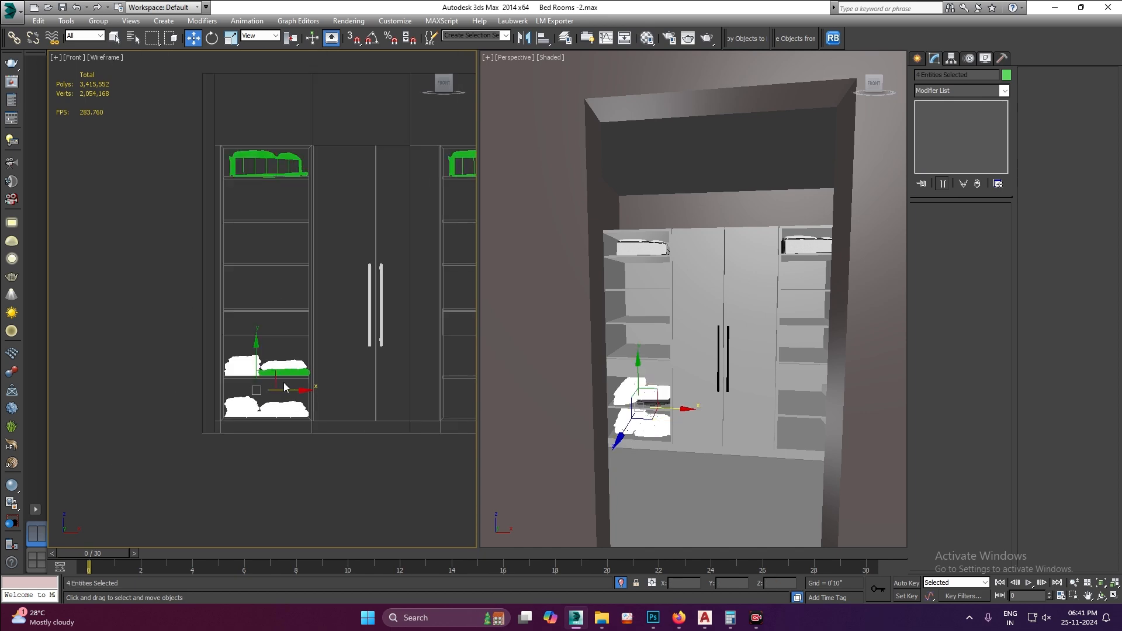
scroll(595, 394, "up", 10)
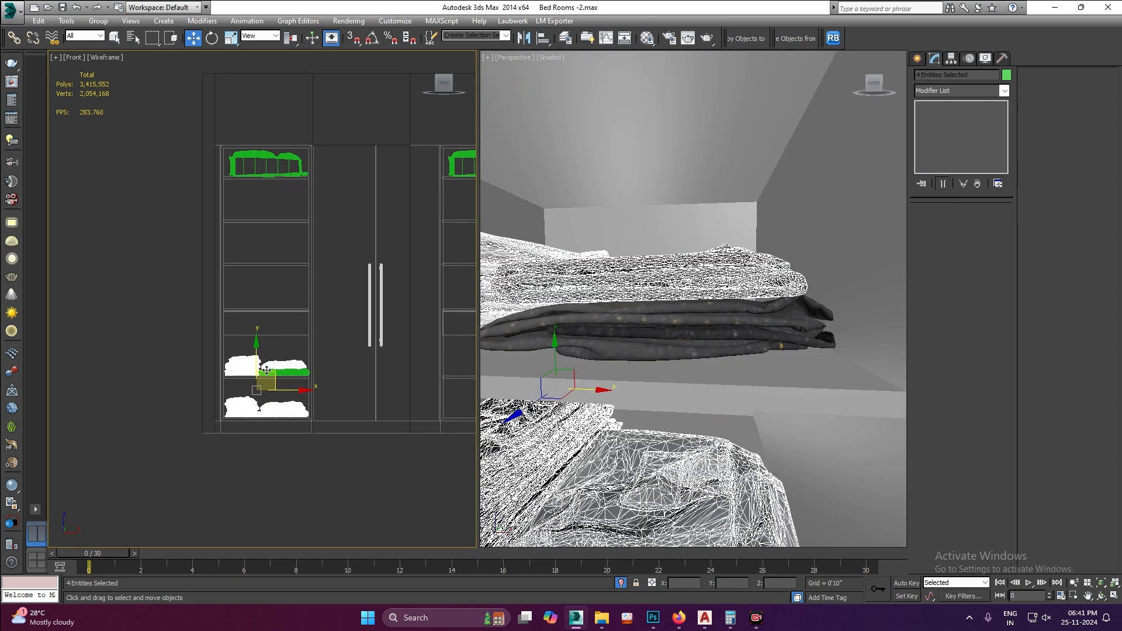
scroll(669, 331, "down", 8)
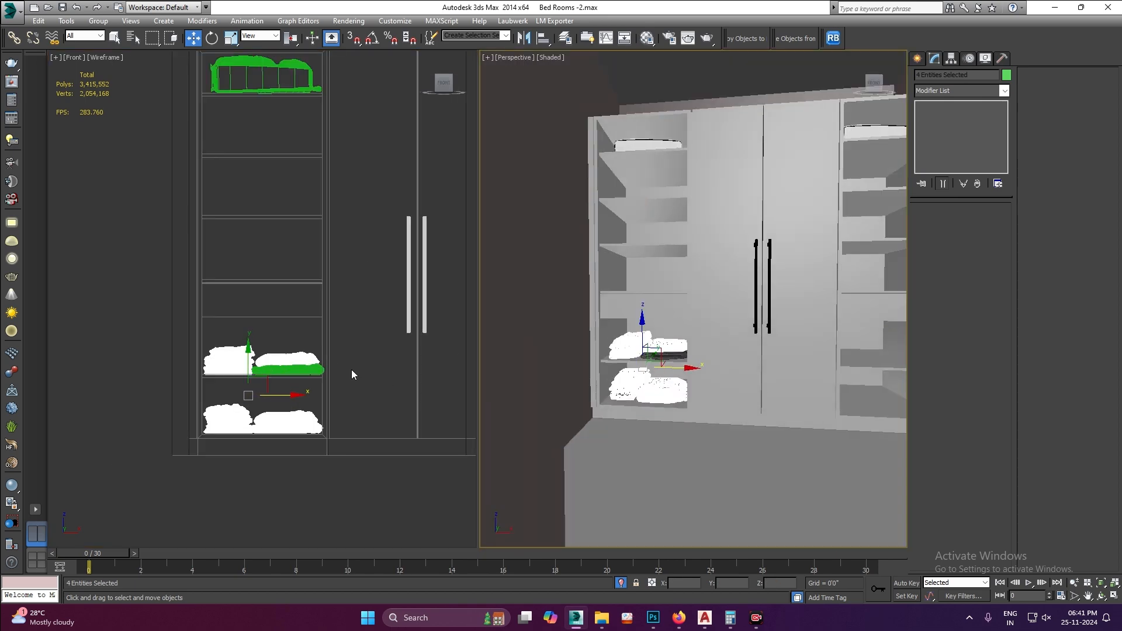
scroll(280, 363, "up", 3)
left_click(280, 366, "ctrl")
scroll(308, 395, "down", 3)
left_click_drag(265, 363, 277, 207, "shift")
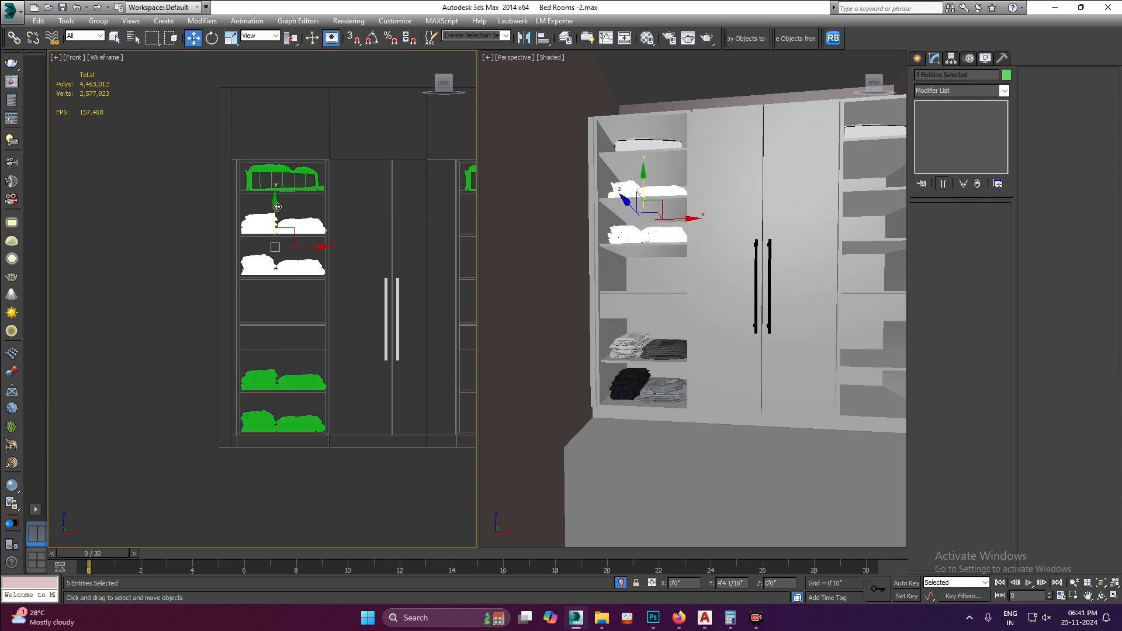
key("Return")
- Select all folded clothes stacks in the wardrobe's left section, without the shelf, and copy them onto the matching right-section shelves
left_click(170, 238)
middle_click_drag(713, 274, 729, 284, "alt")
left_click(250, 161)
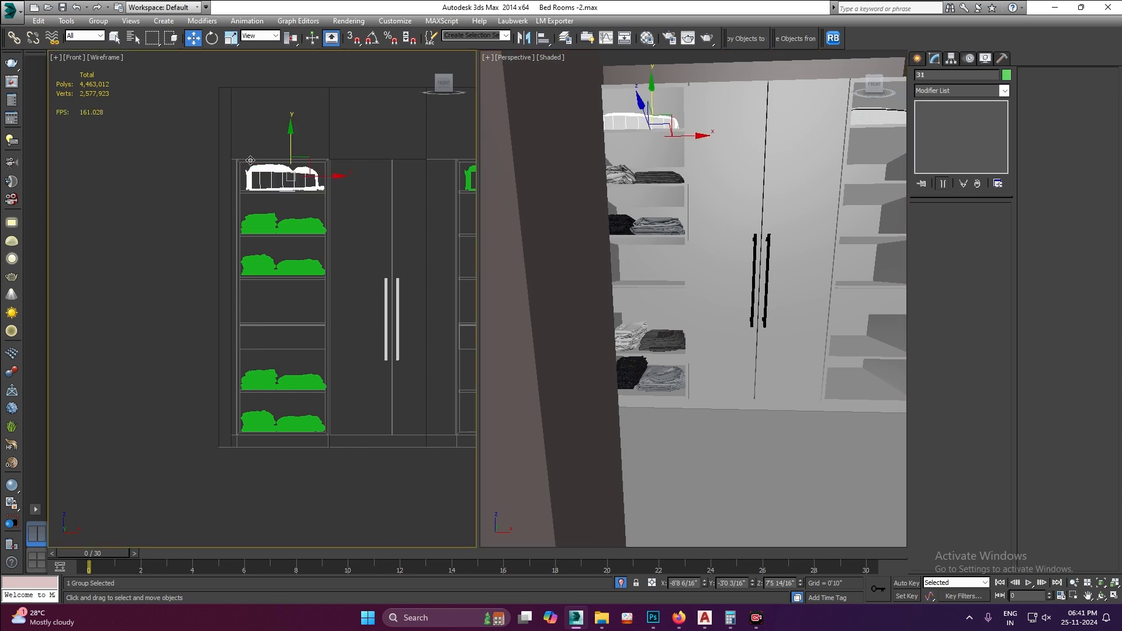
left_click_drag(252, 208, 256, 234)
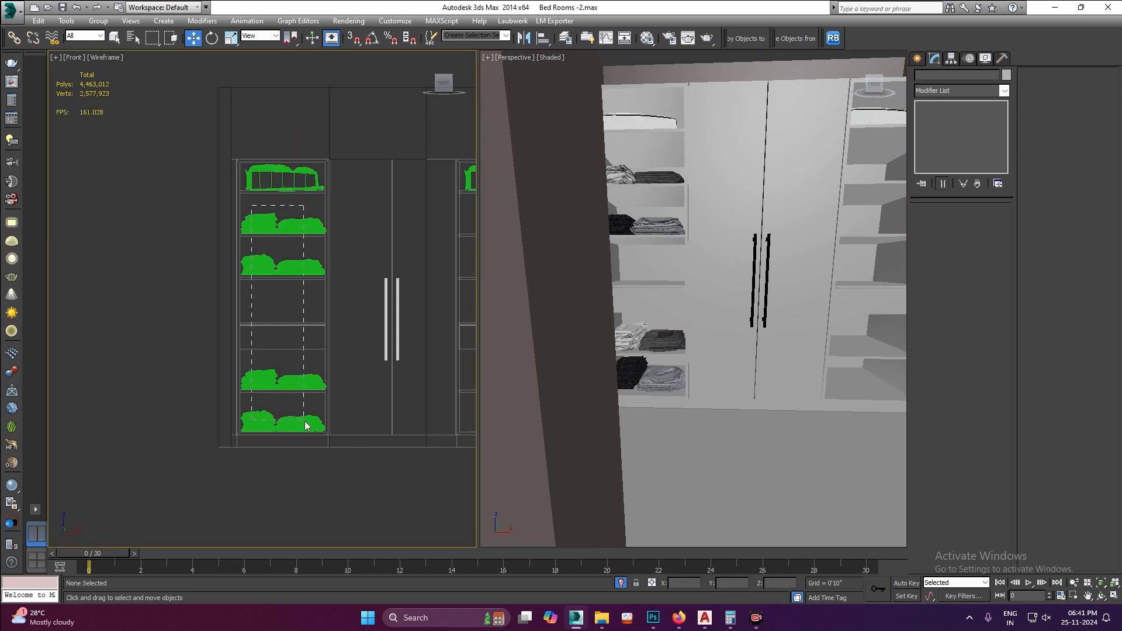
left_click_drag(317, 421, 317, 422)
scroll(144, 293, "down", 3)
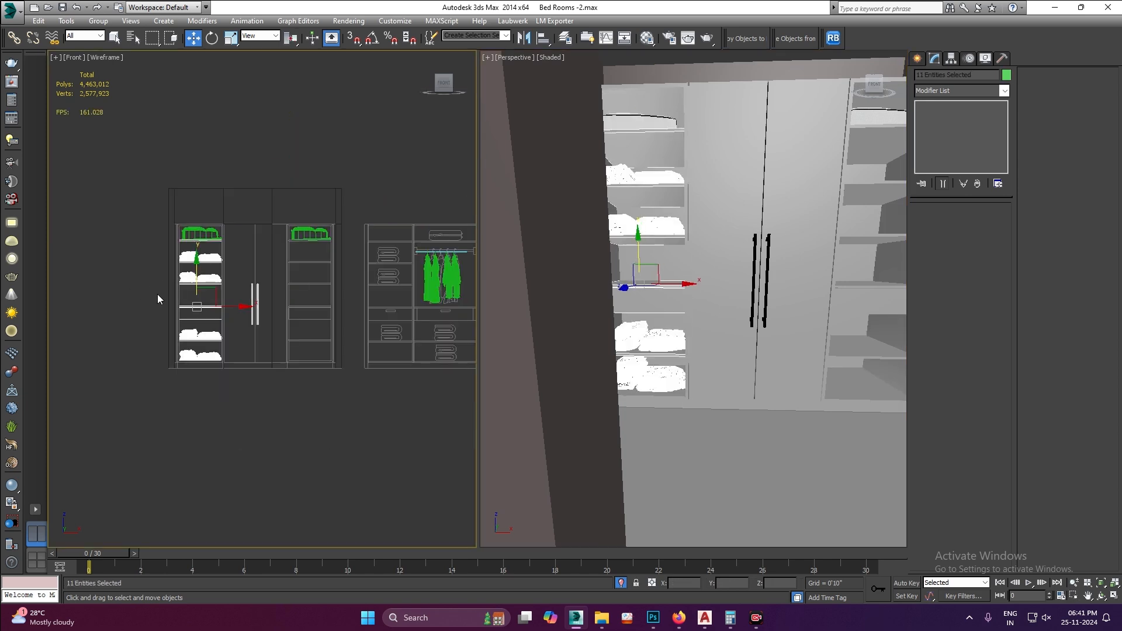
scroll(181, 301, "up", 3)
mouse_move(207, 342)
left_mouse_down("alt")
mouse_move(176, 314)
mouse_move(296, 288)
mouse_move(287, 290)
left_mouse_up("alt")
scroll(162, 281, "down", 3)
key("Return")
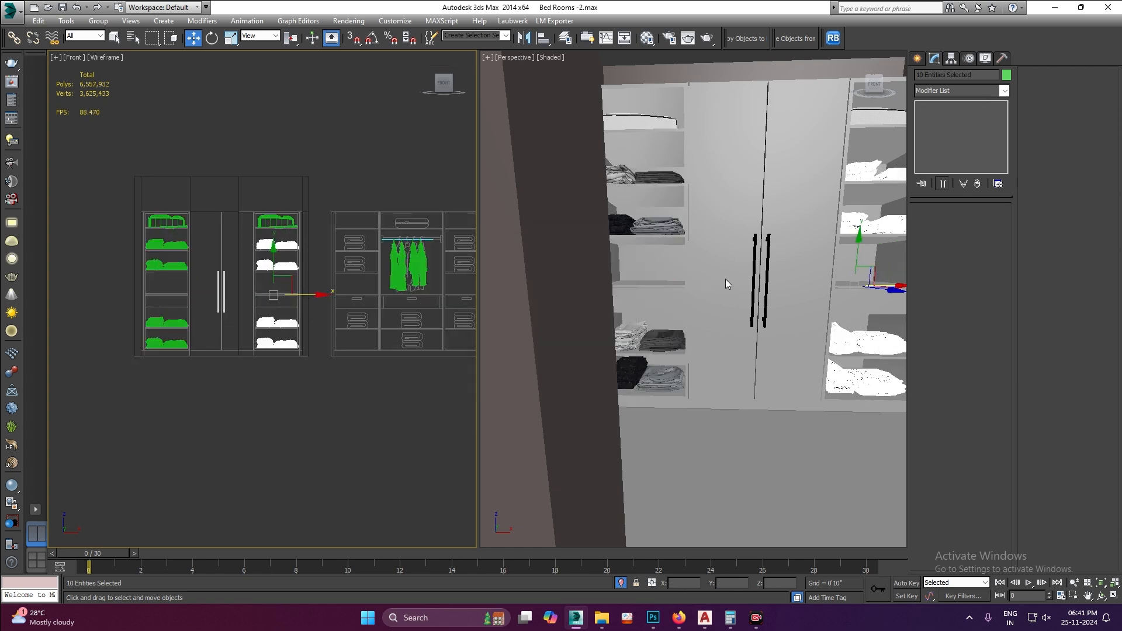
- Examine the folded clothes on both sides of the back-wall wardrobe in the perspective view
right_click(654, 308)
scroll(806, 285, "down", 4)
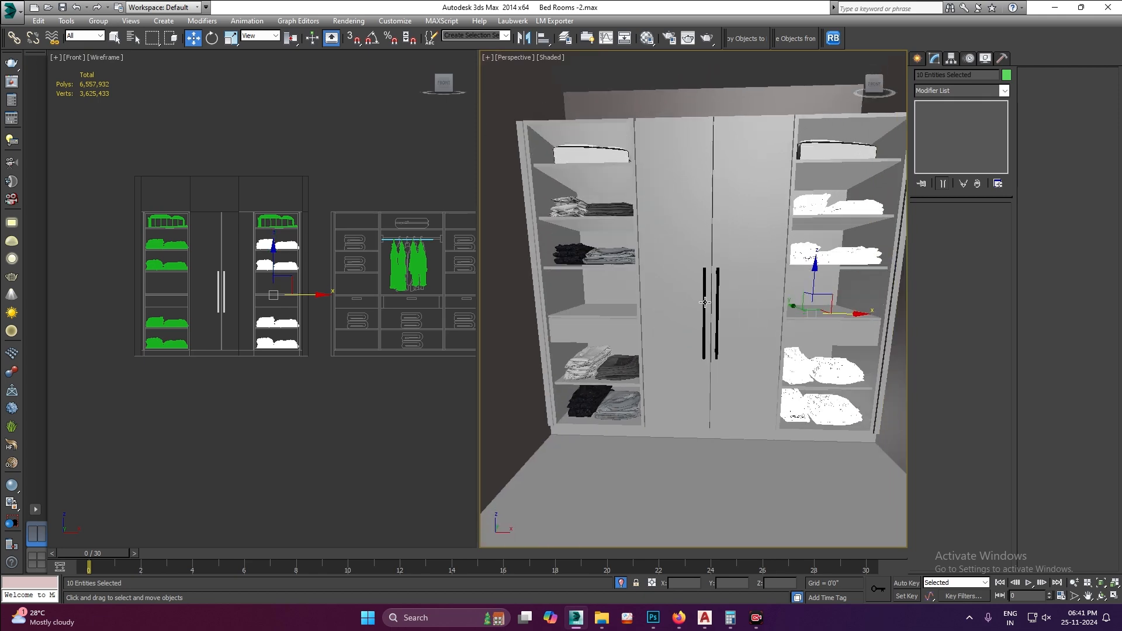
middle_click_drag(806, 285, 794, 238, "alt")
left_click(846, 285)
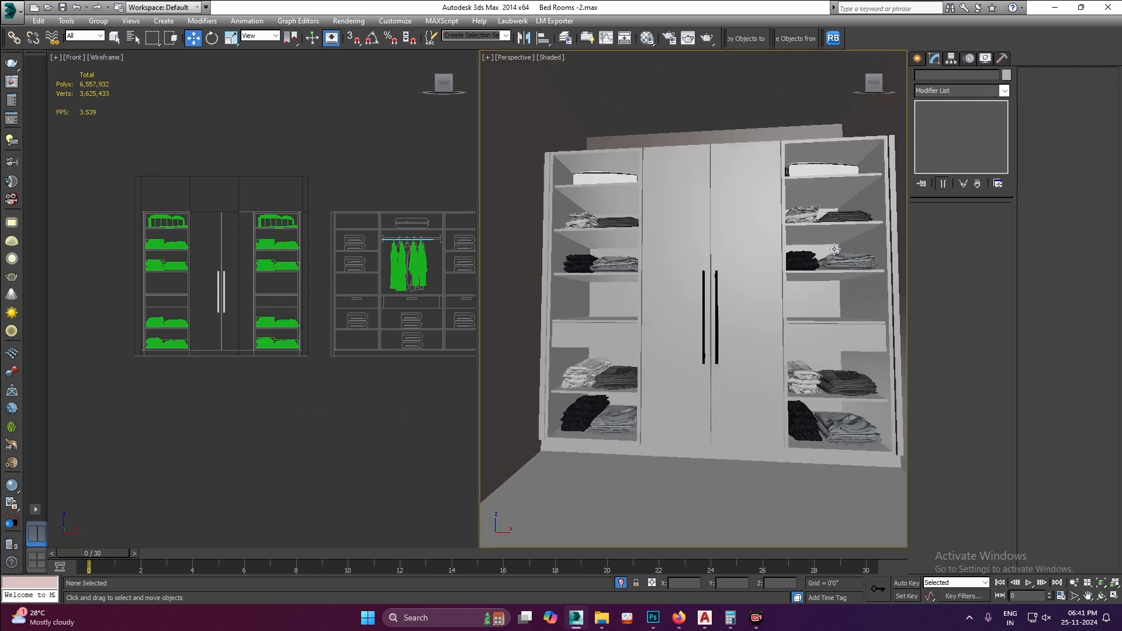
middle_click_drag(682, 284, 687, 326, "alt")
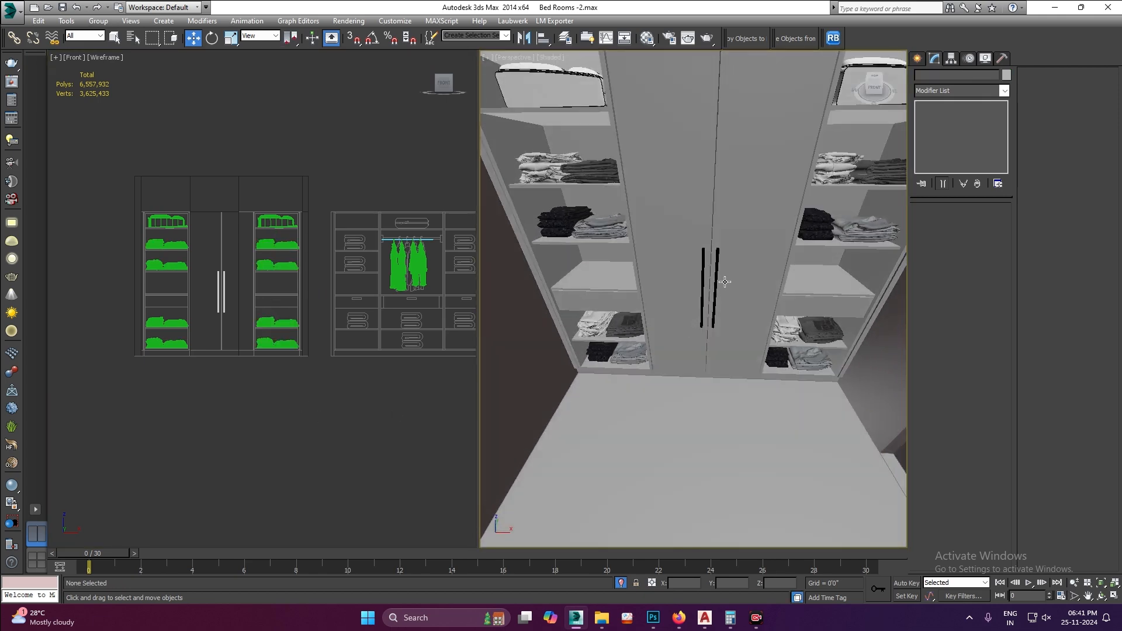
scroll(724, 281, "down", 4)
scroll(702, 252, "up", 2)
- Maximize the perspective view and delete the spare hanging-clothes group outside the room, near the wardrobe elevation drawing
key("alt+w")
scroll(538, 333, "down", 5)
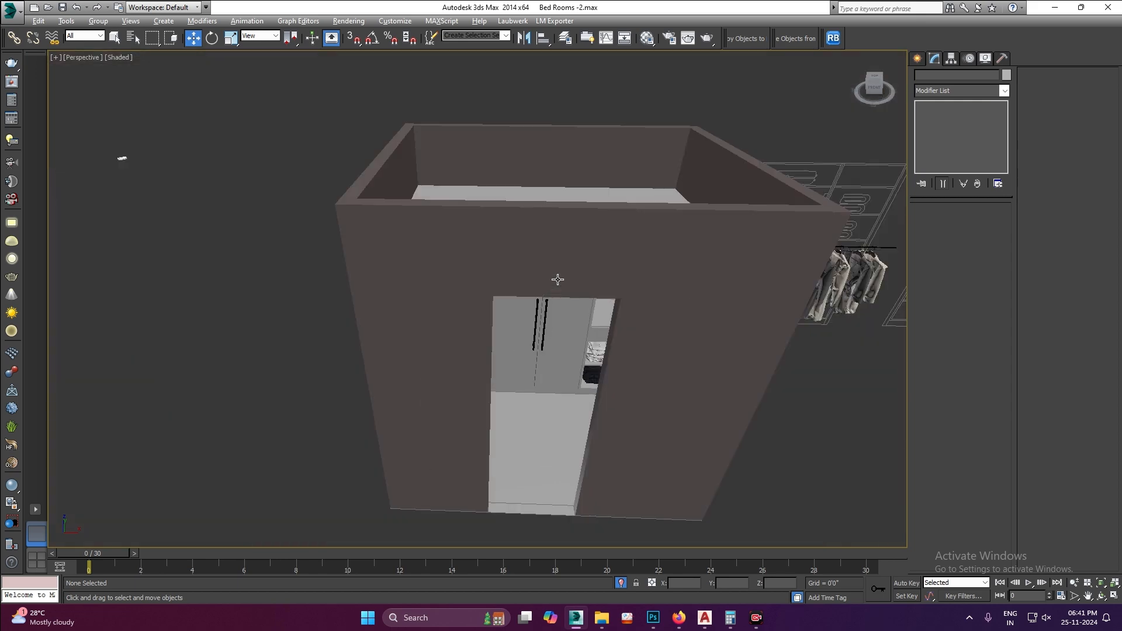
scroll(561, 275, "up", 6)
scroll(457, 305, "down", 6)
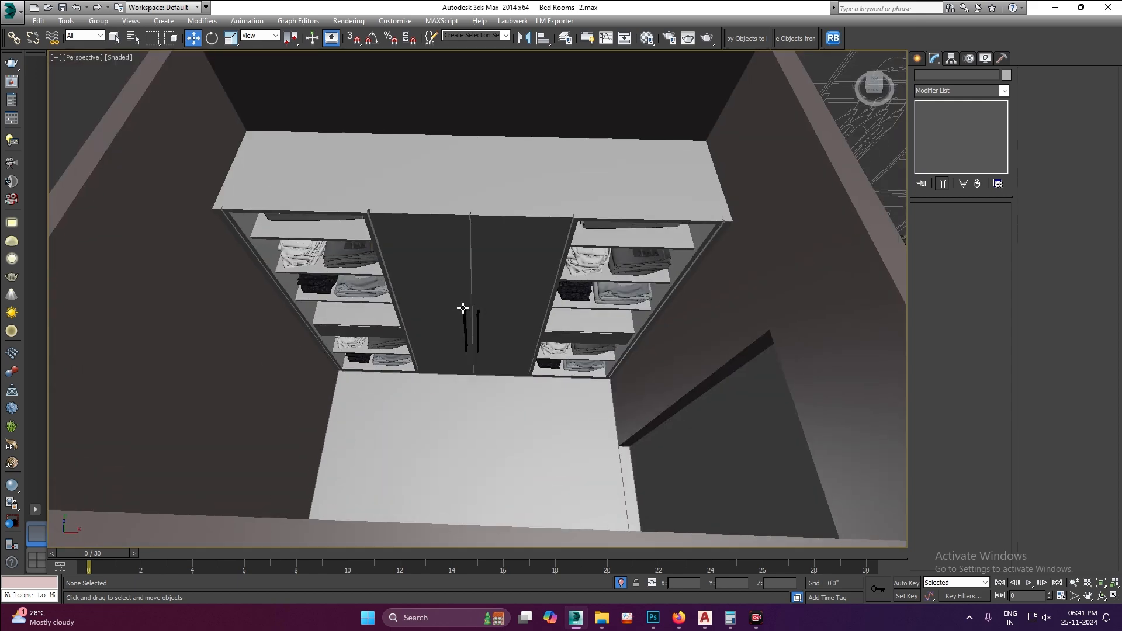
left_click(620, 282)
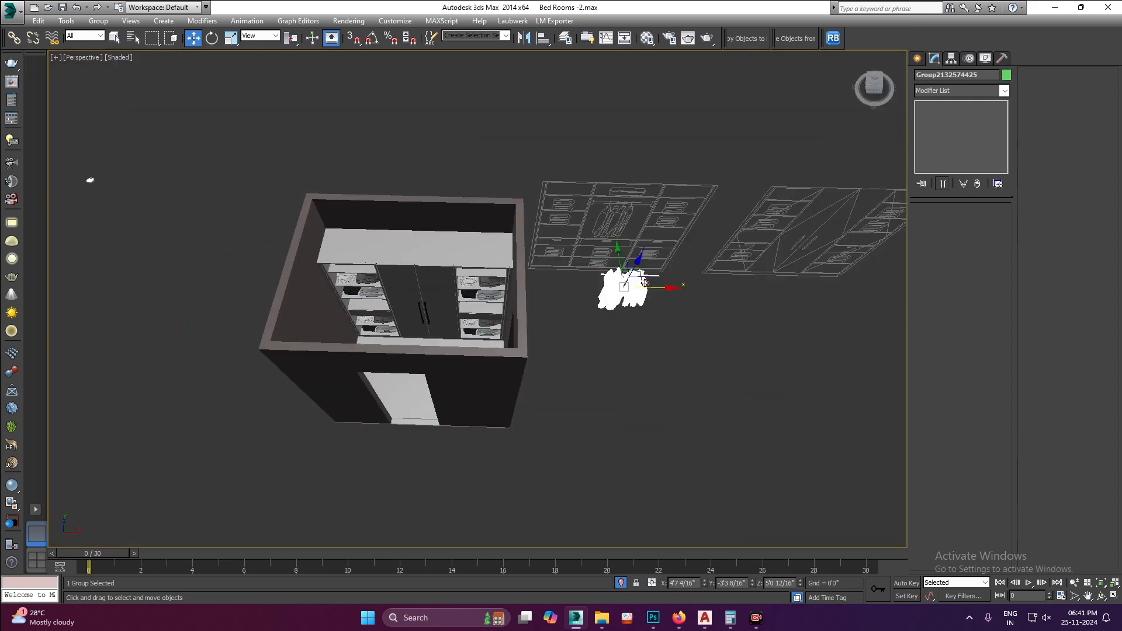
key("Delete")
- Examine the furnished wardrobe and the room from above, checking the wardrobe carcass object
scroll(644, 283, "up", 5)
scroll(648, 326, "down", 8)
scroll(659, 306, "up", 7)
middle_click_drag(463, 264, 487, 239, "alt")
scroll(500, 275, "down", 2)
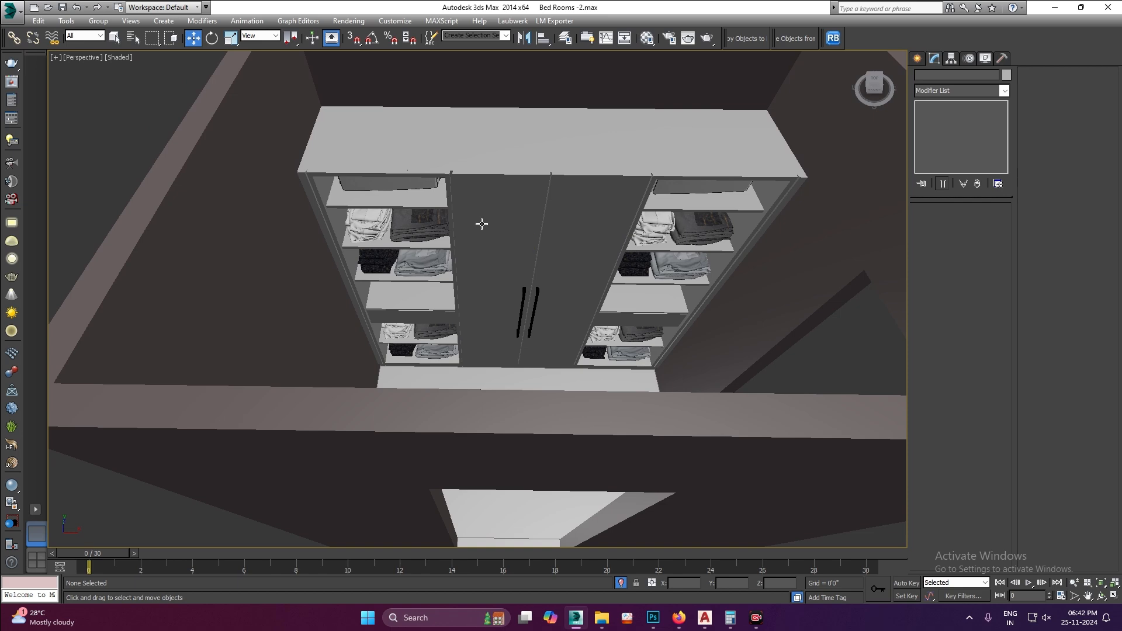
left_click(456, 138)
scroll(654, 236, "down", 4)
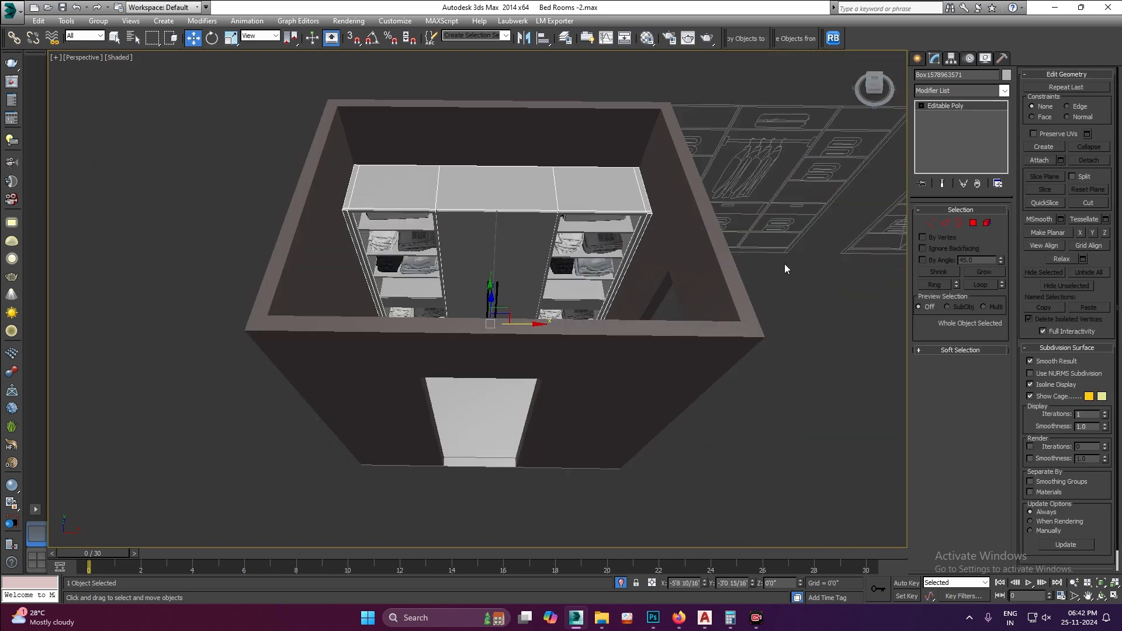
left_click(743, 239)
scroll(489, 243, "up", 6)
- Open the Material Editor, select the Wall Paint material and confirm its diffuse colour as white (255, 255, 255)
key("m")
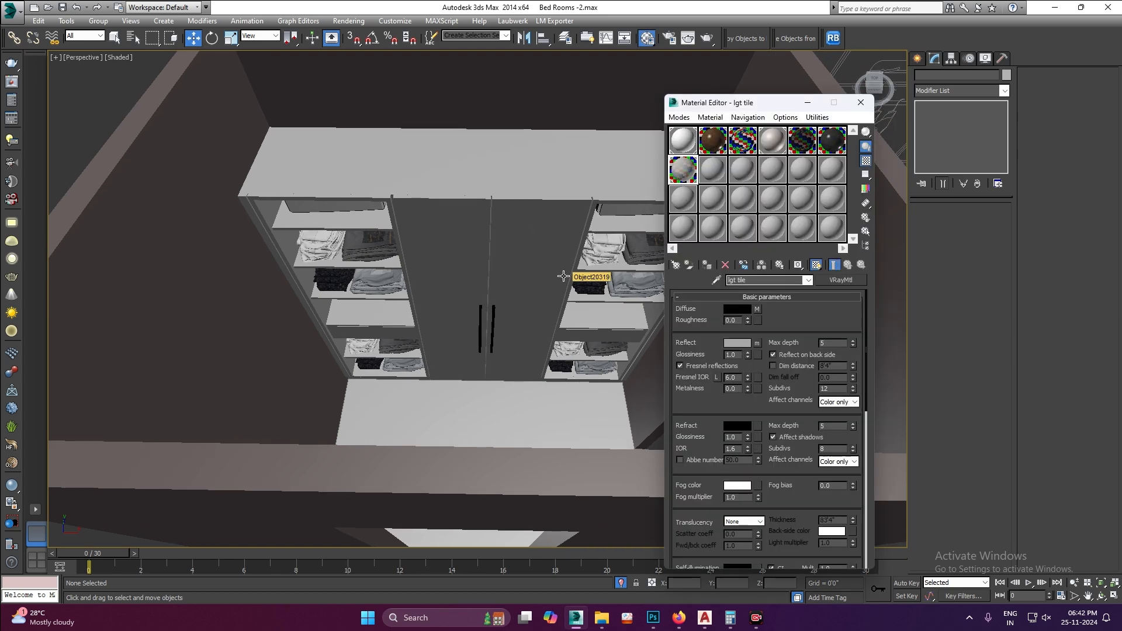
middle_click_drag(542, 313, 481, 328, "alt")
scroll(466, 315, "up", 10)
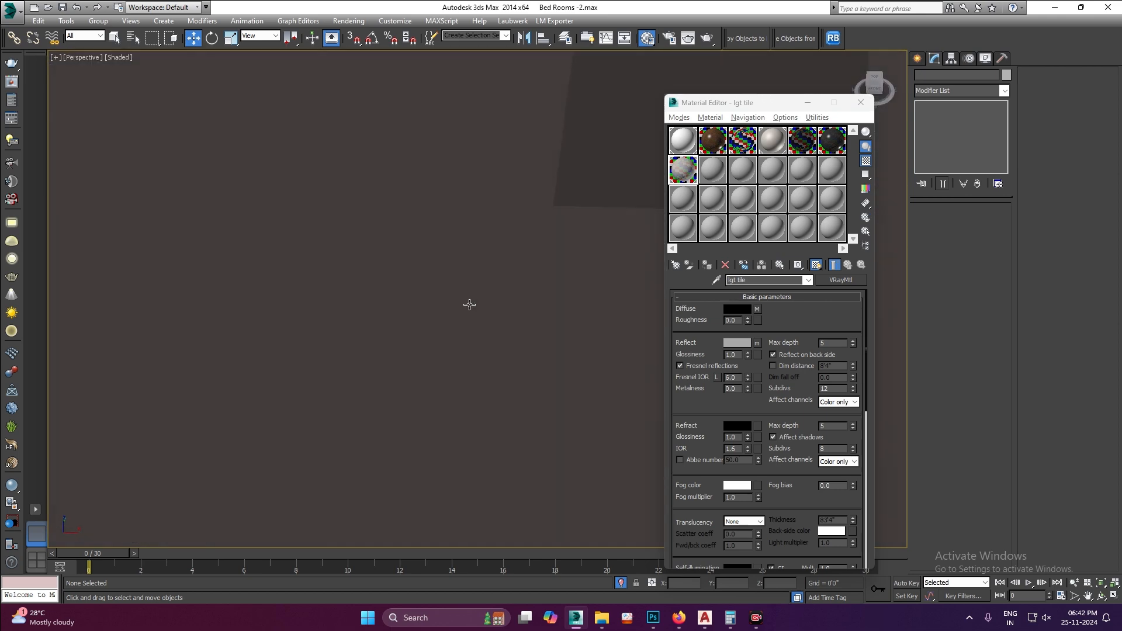
scroll(469, 305, "down", 5)
left_click_drag(713, 111, 810, 113)
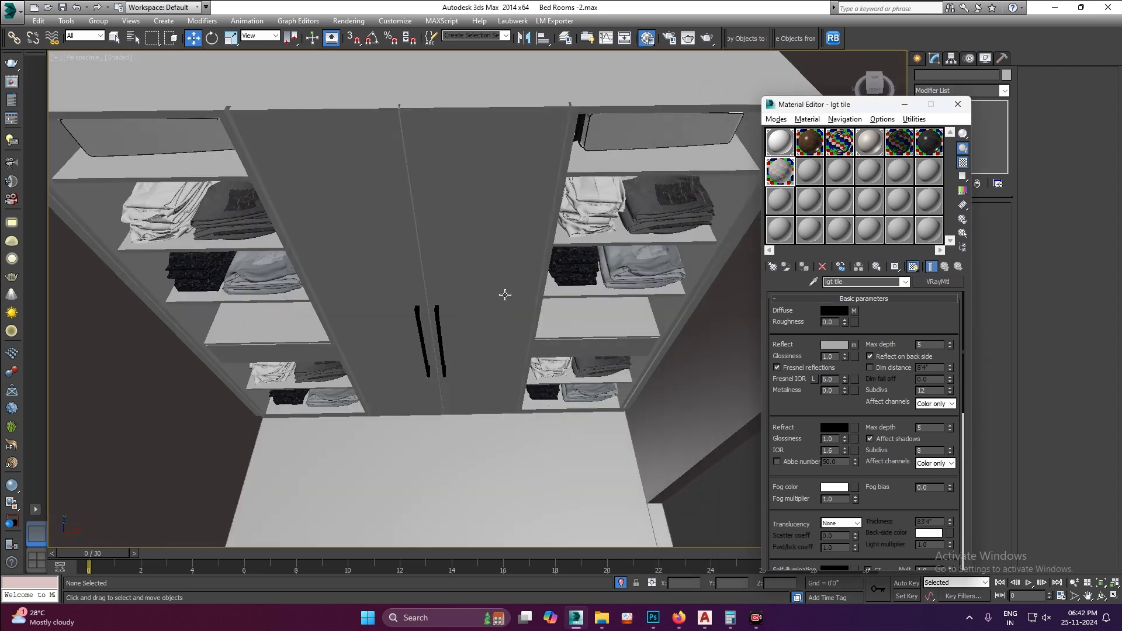
left_click(787, 147)
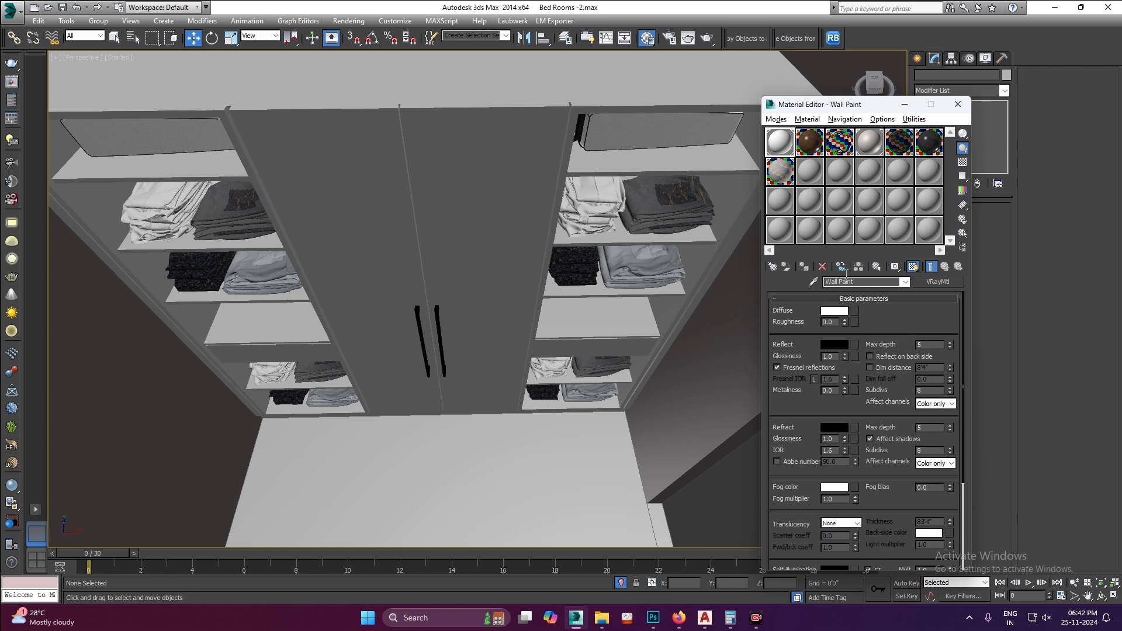
left_click(827, 313)
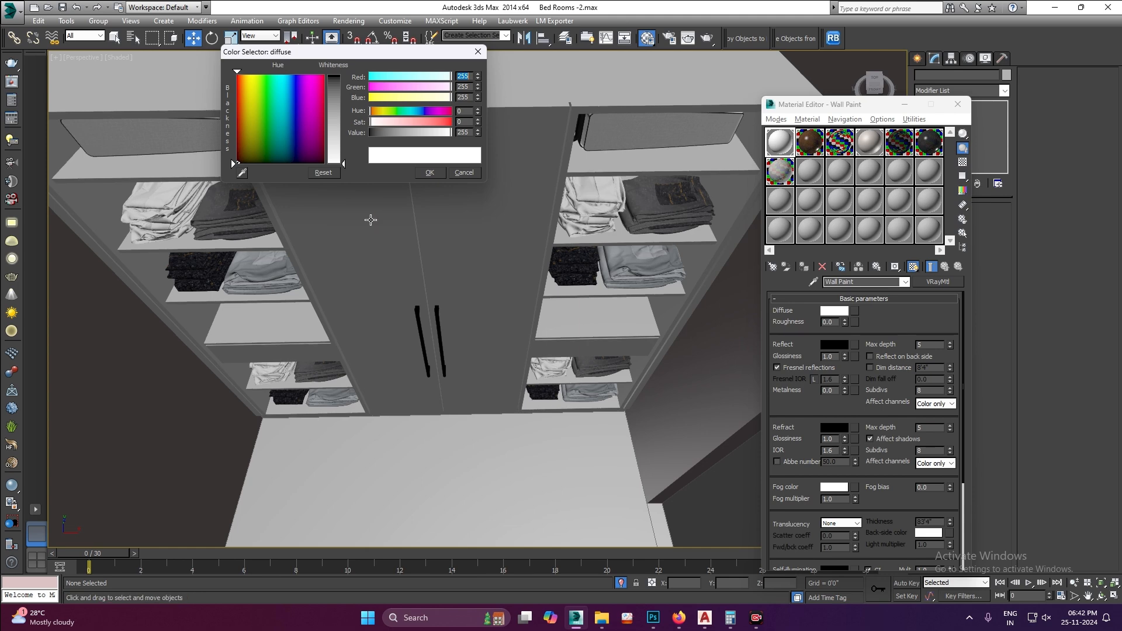
left_click(429, 172)
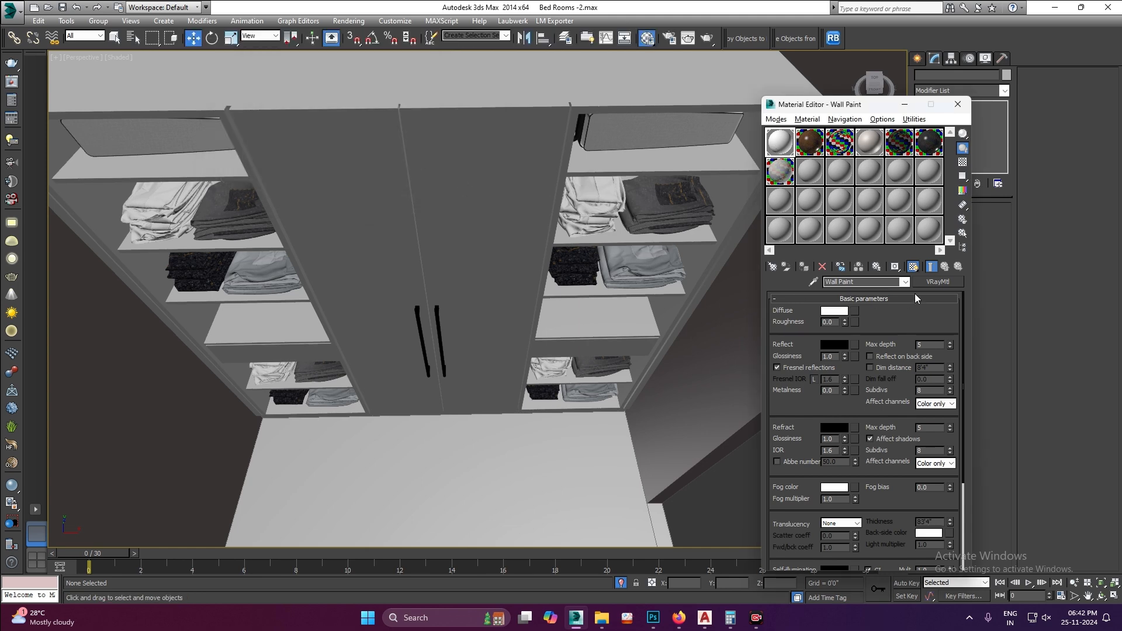
- Assign the Wall Paint material to the room's walls and open its diffuse colour for editing
scroll(388, 287, "down", 8)
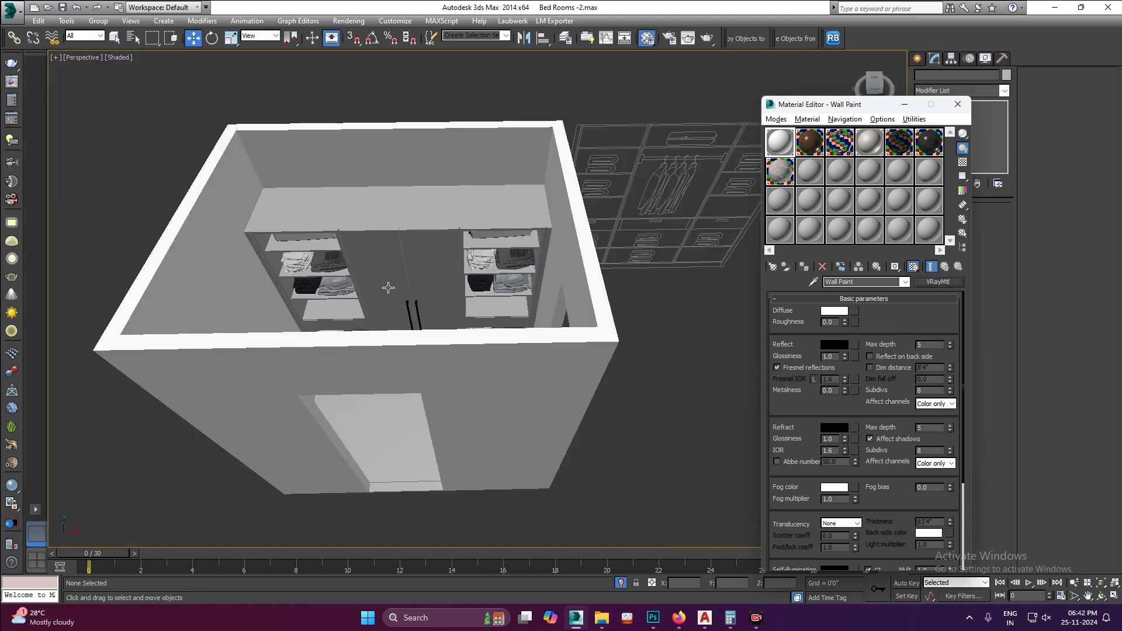
left_click_drag(948, 287, 593, 294)
left_click(835, 312)
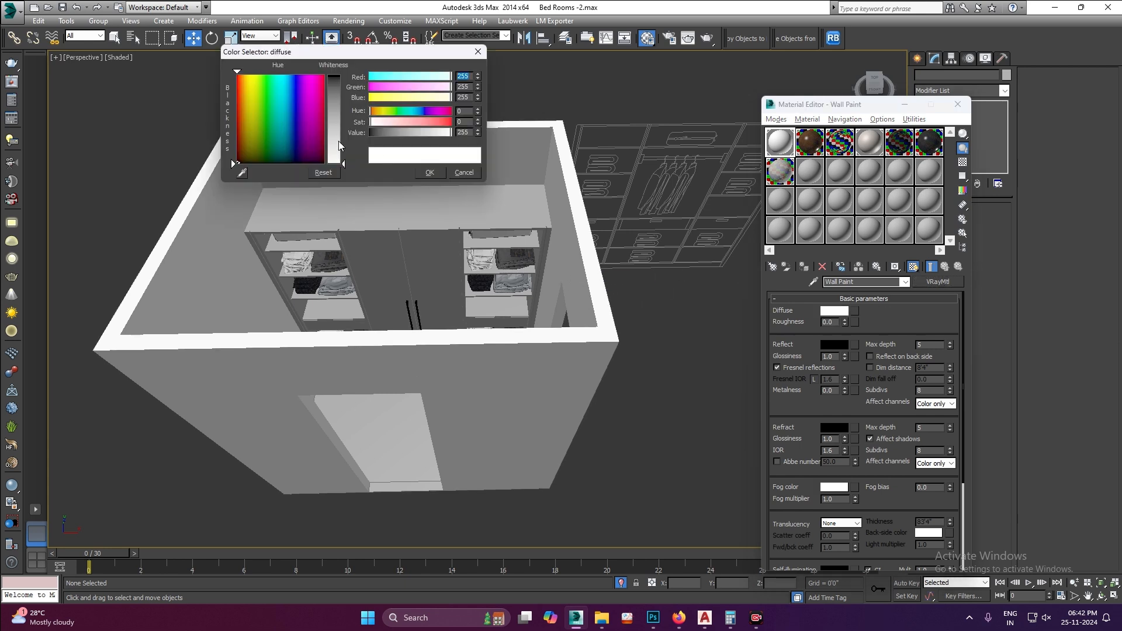
- Set the Wall Paint material's diffuse colour to a warm off-white, RGB 214, 212, 208
left_click_drag(254, 149, 246, 154)
mouse_move(333, 158)
left_mouse_down()
mouse_move(333, 135)
mouse_move(332, 147)
left_mouse_up()
scroll(308, 210, "up", 10)
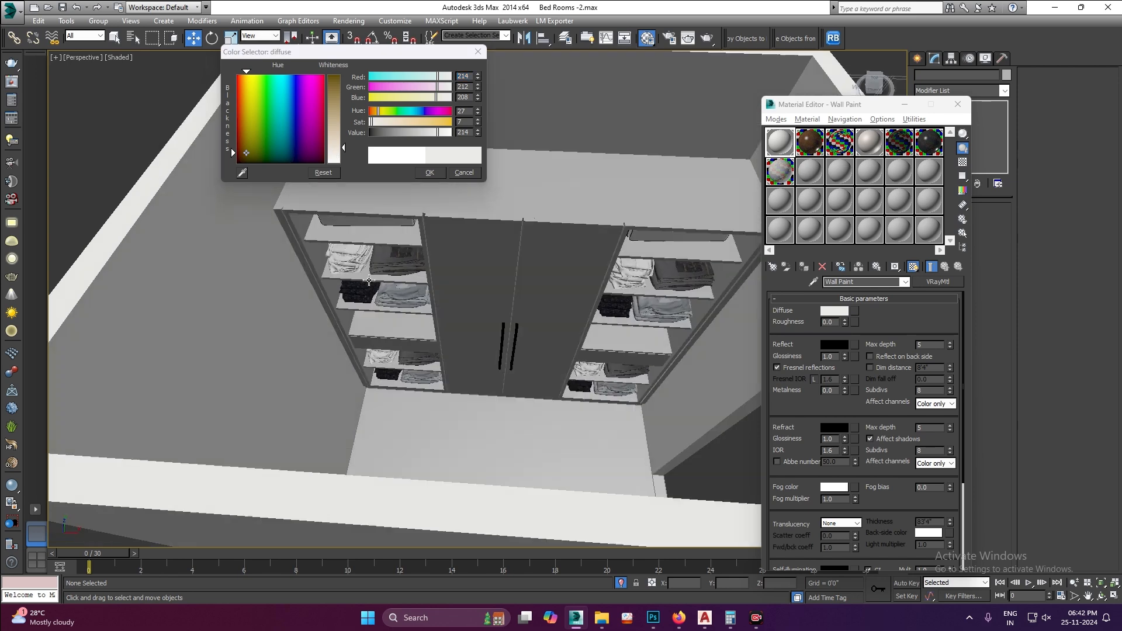
scroll(347, 248, "up", 3)
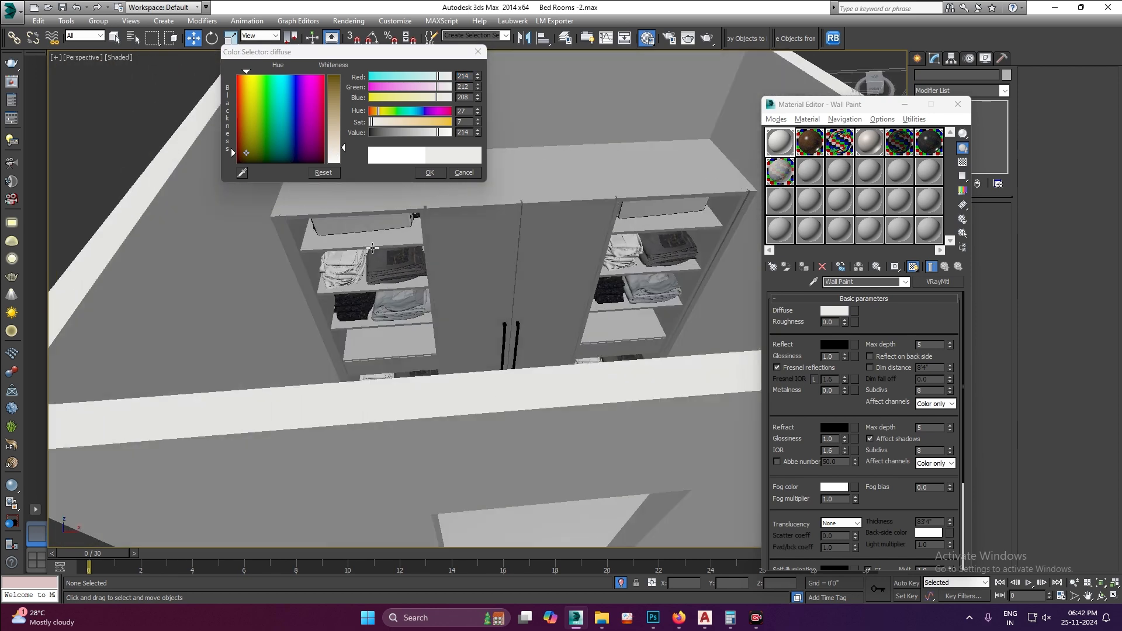
left_click(429, 172)
scroll(550, 311, "down", 5)
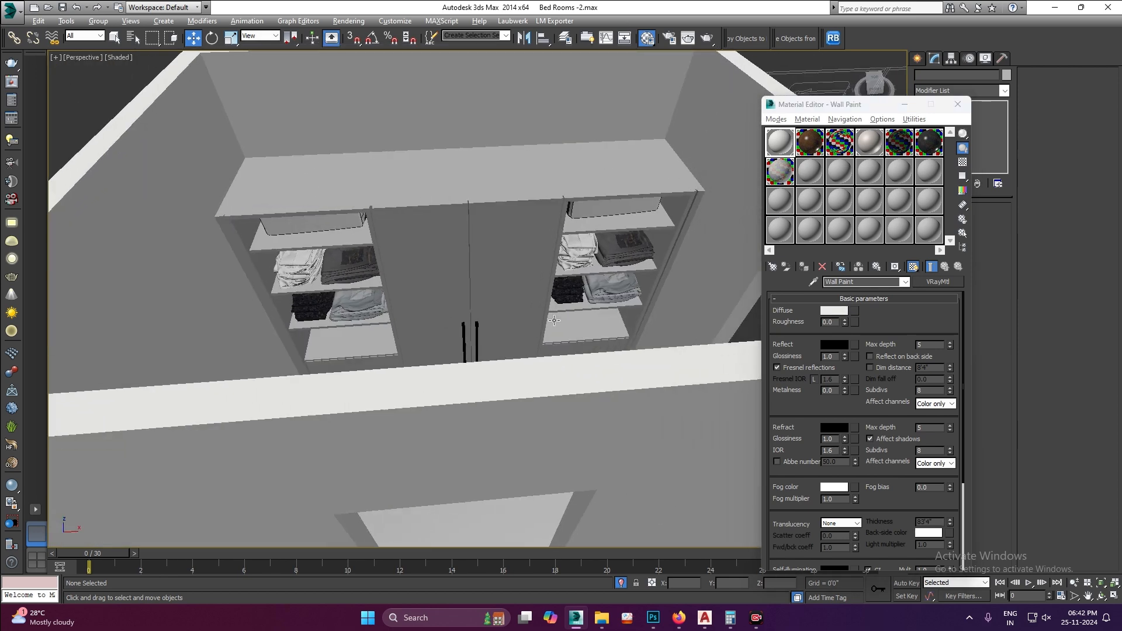
- Assign the Lam-1 wood material to the wardrobe carcass and the right-hand shelves
left_click(810, 143)
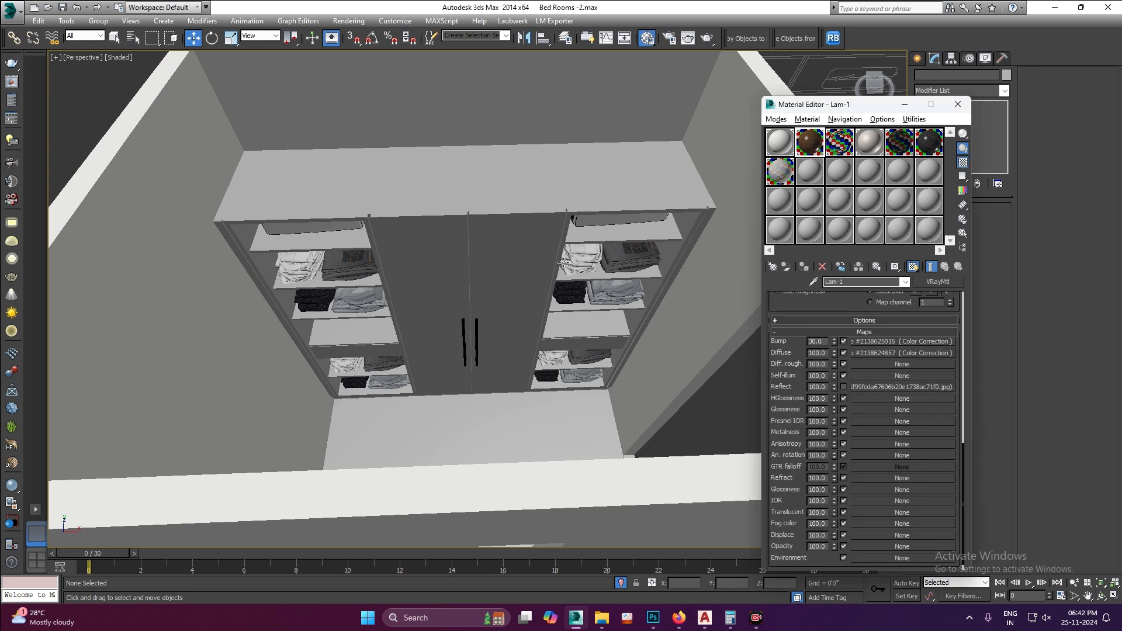
left_click(498, 171)
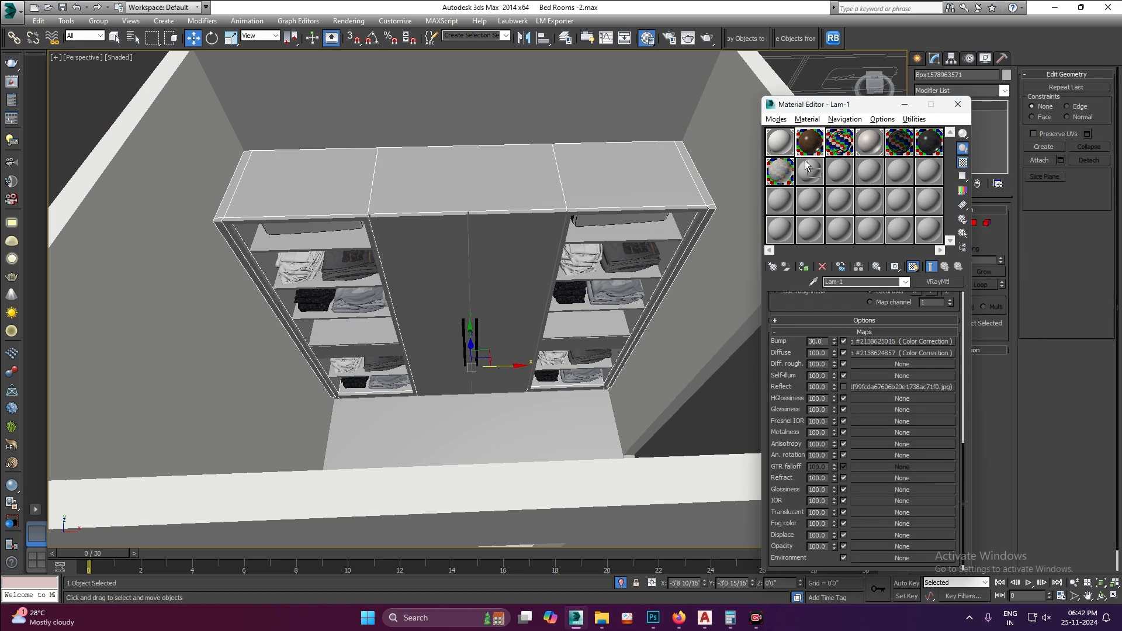
left_click_drag(813, 153, 641, 178)
middle_click_drag(608, 224, 570, 221)
left_click(570, 221)
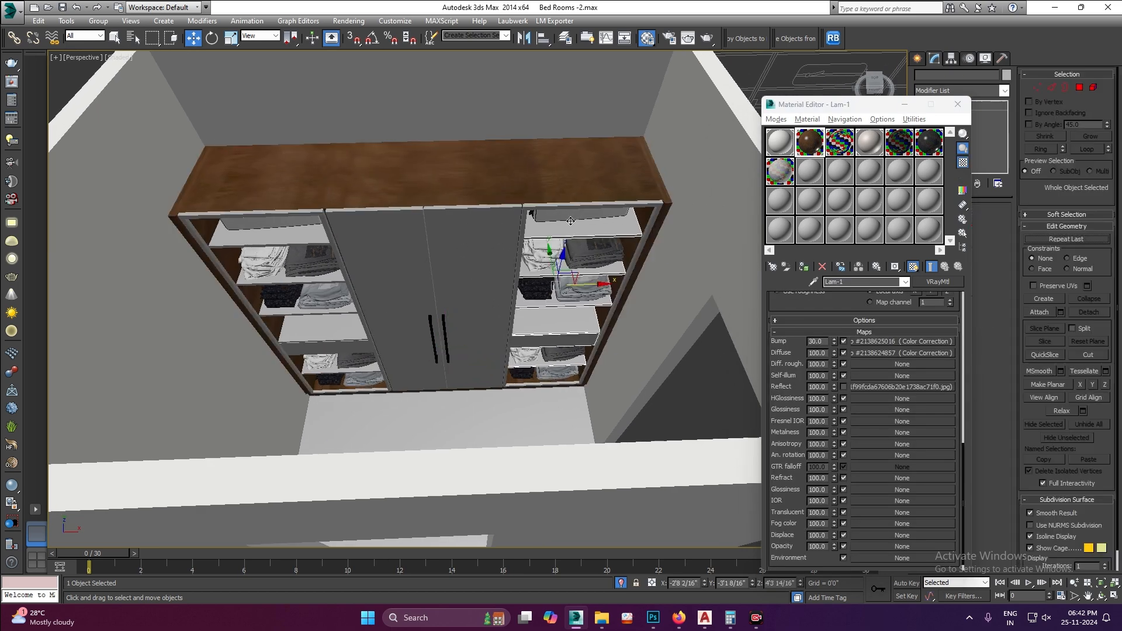
left_click(806, 268)
left_click_drag(847, 109, 782, 125)
- Add a UVW Map modifier with Box mapping to the wardrobe carcass, sized 4' long, 4' wide and 8' high
scroll(641, 186, "up", 3)
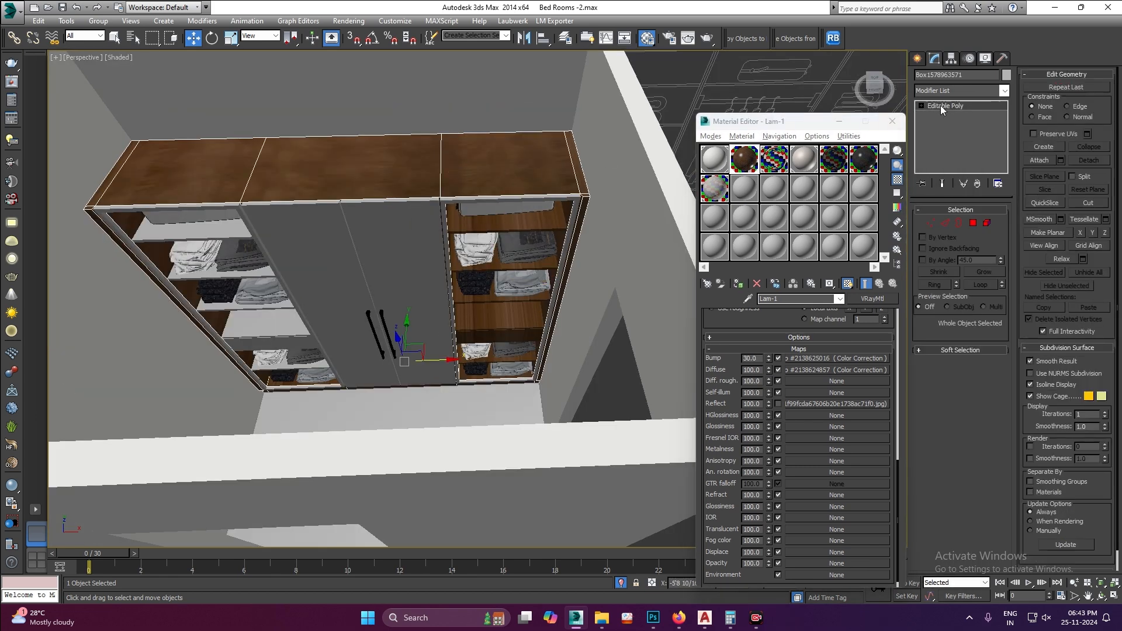
left_click(956, 91)
type("uv")
key("Return")
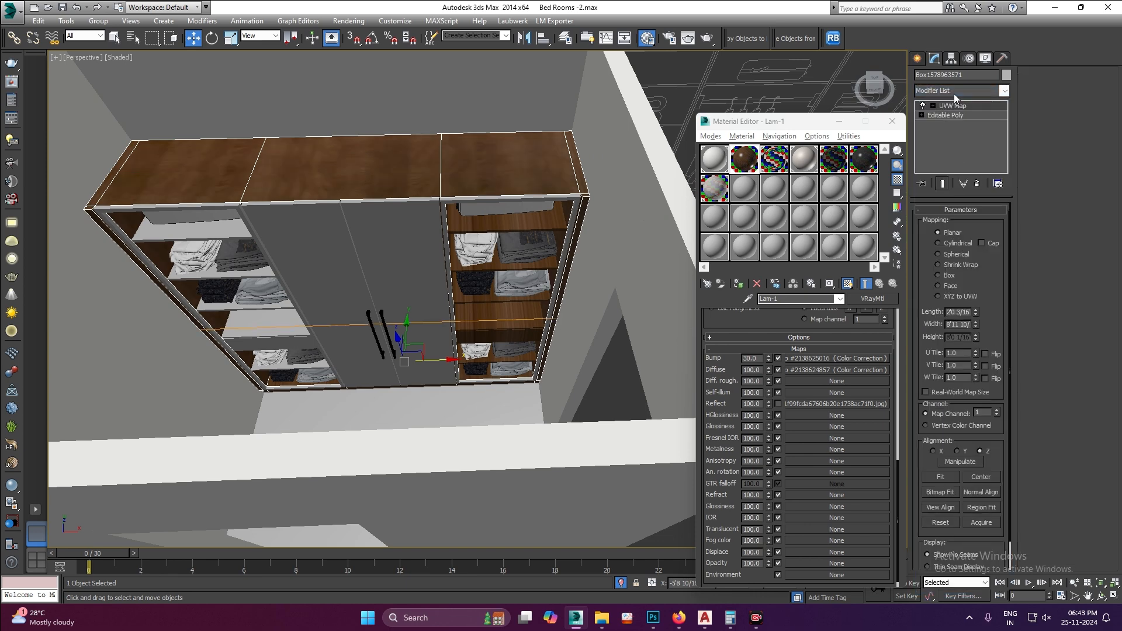
left_click(950, 276)
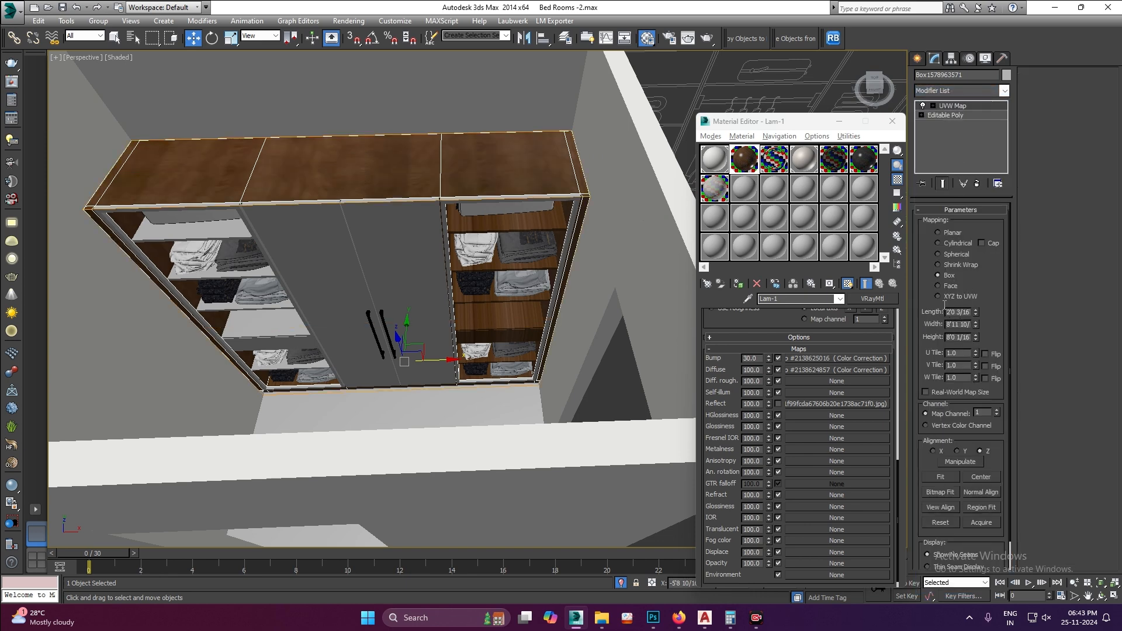
type("4'")
key("Tab")
type("4'")
key("Tab")
scroll(460, 250, "down", 4)
left_click(409, 246)
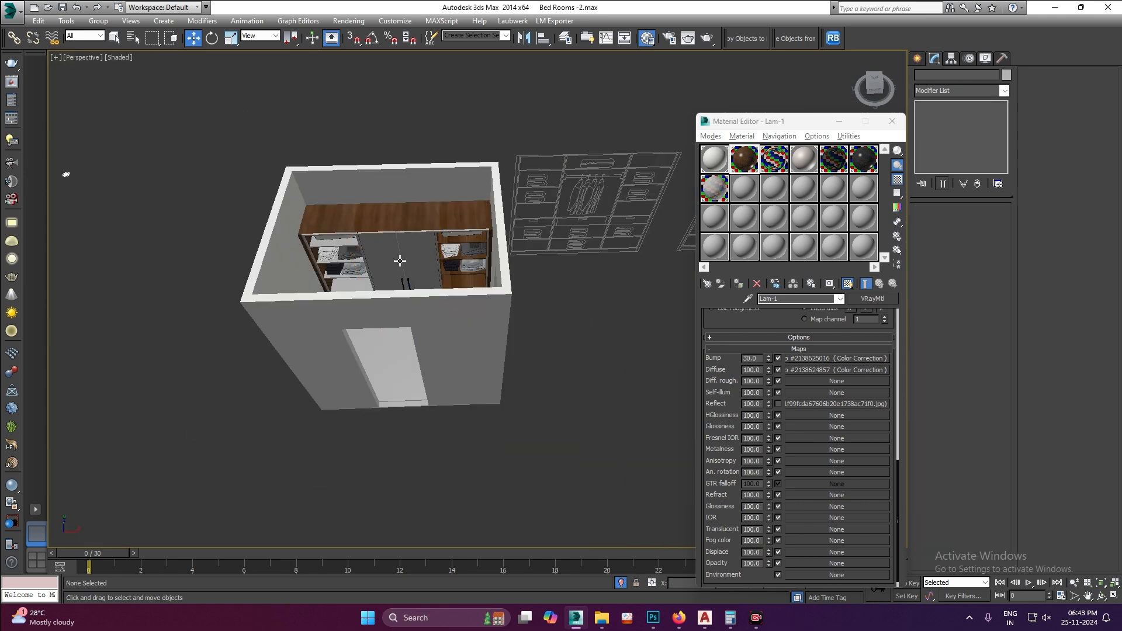
- Copy the carcass's UVW Map modifier and paste it onto the right-hand shelves
scroll(405, 244, "up", 5)
left_click(530, 189)
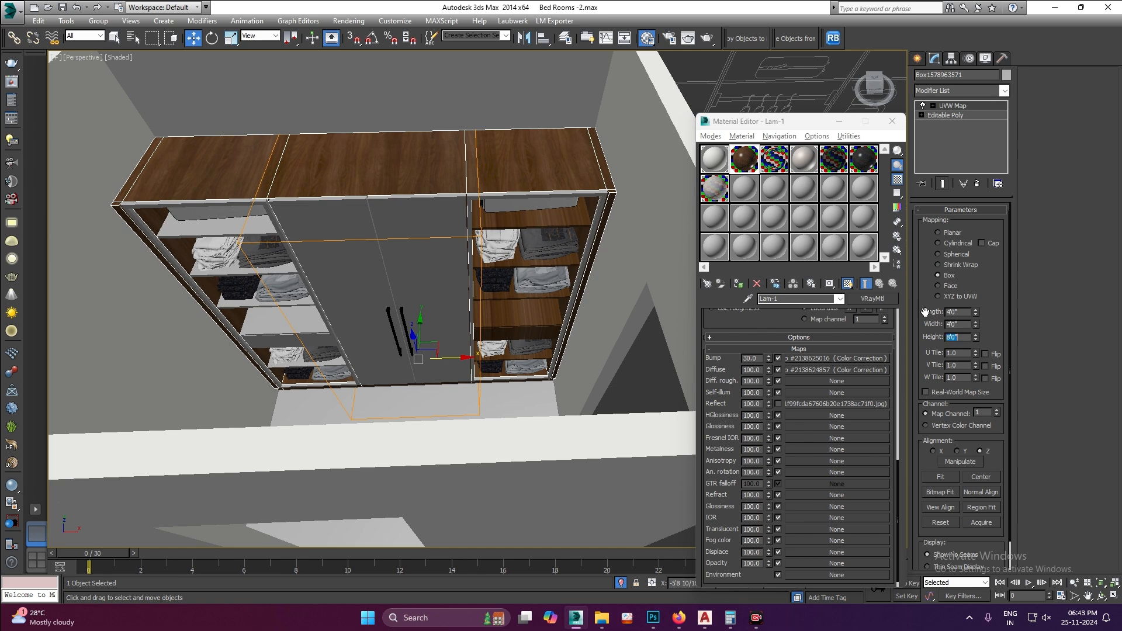
right_click(961, 108)
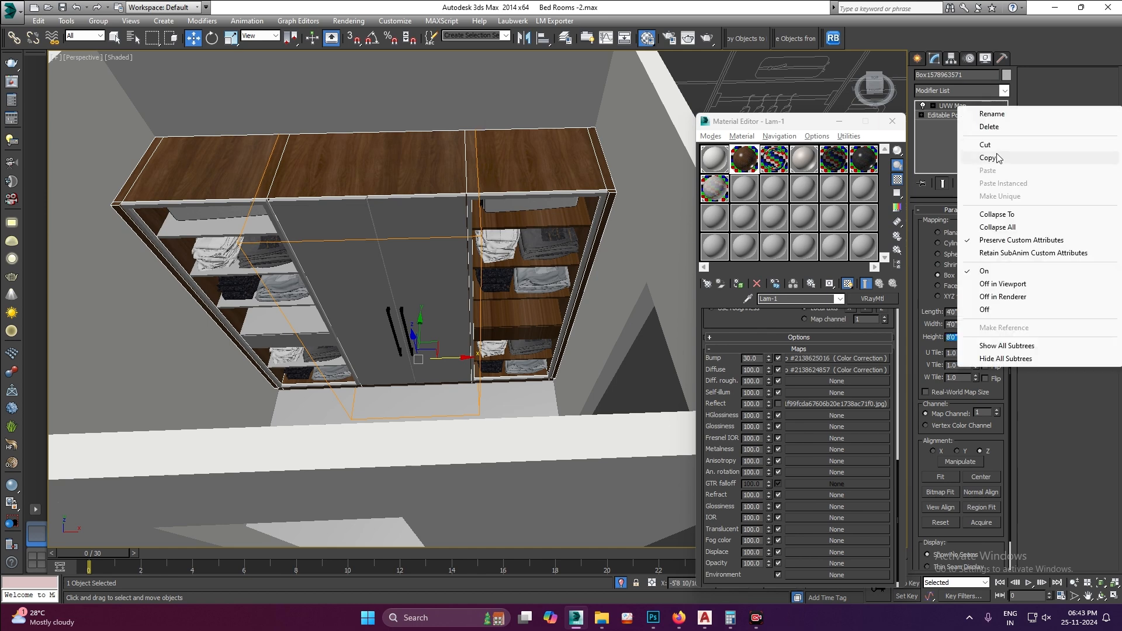
left_click(993, 158)
left_click(549, 256)
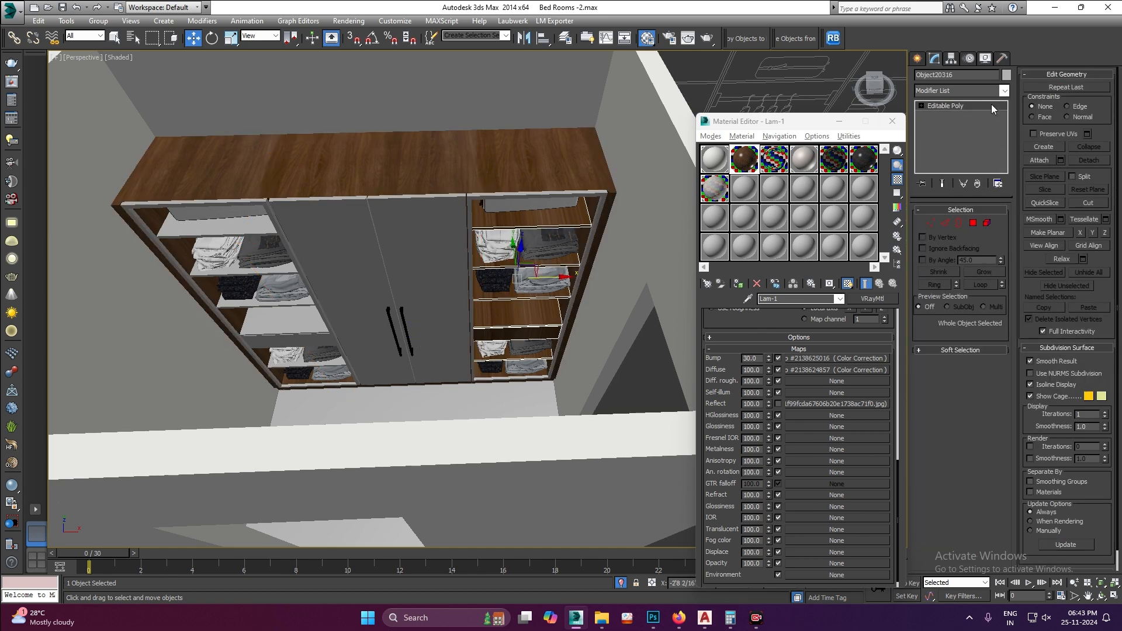
right_click(962, 106)
left_click(987, 168)
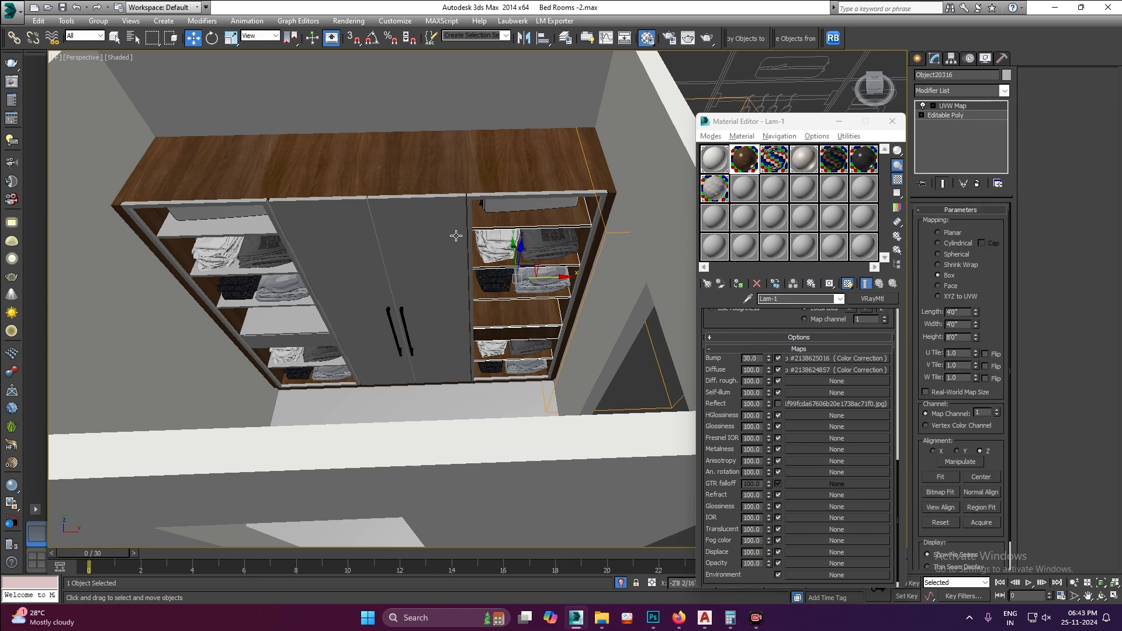
- Assign the Lam-1 material to the left-hand shelves and paste the copied UVW Map modifier onto them
left_click_drag(719, 188, 354, 272)
left_click_drag(231, 257, 174, 229)
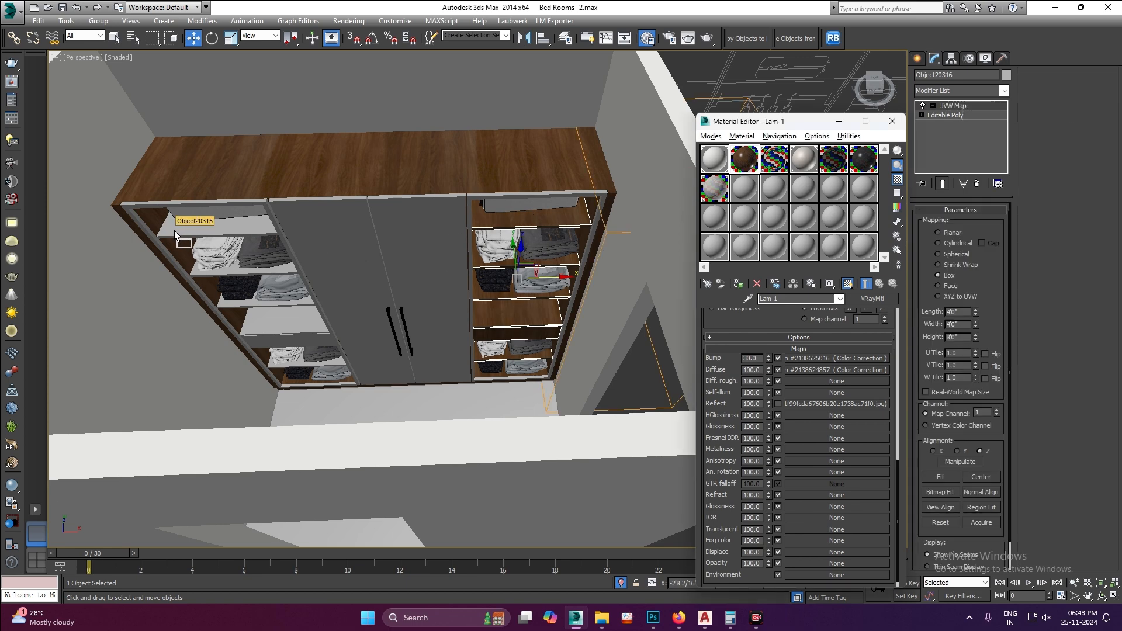
left_click(174, 230)
right_click(978, 110)
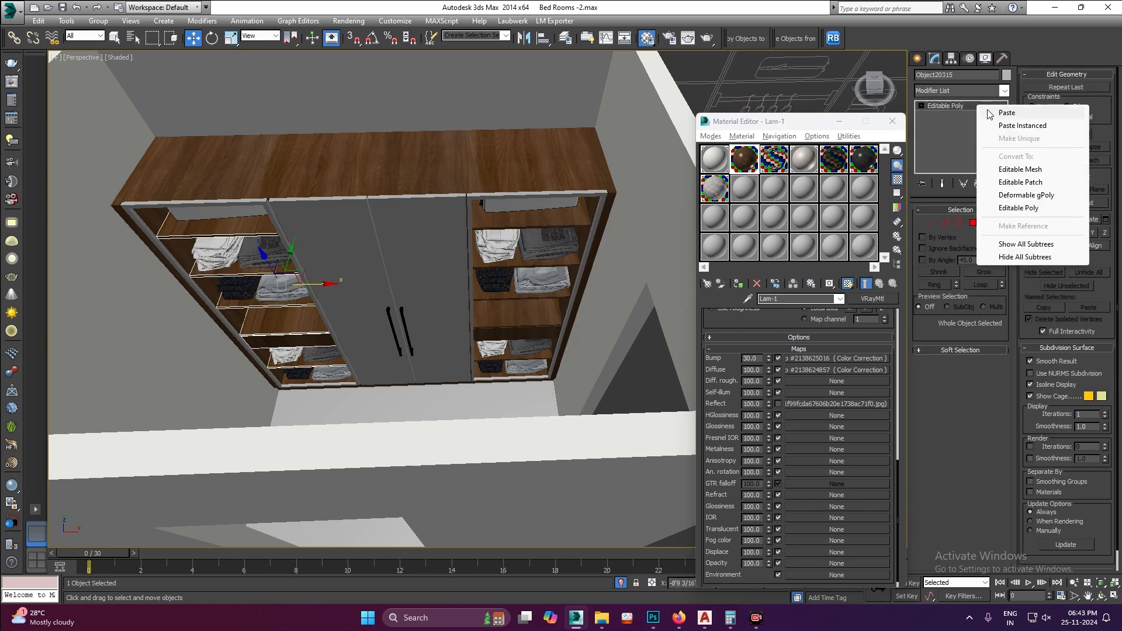
left_click(987, 166)
key("shift+z")
left_click(565, 191)
key("shift+z")
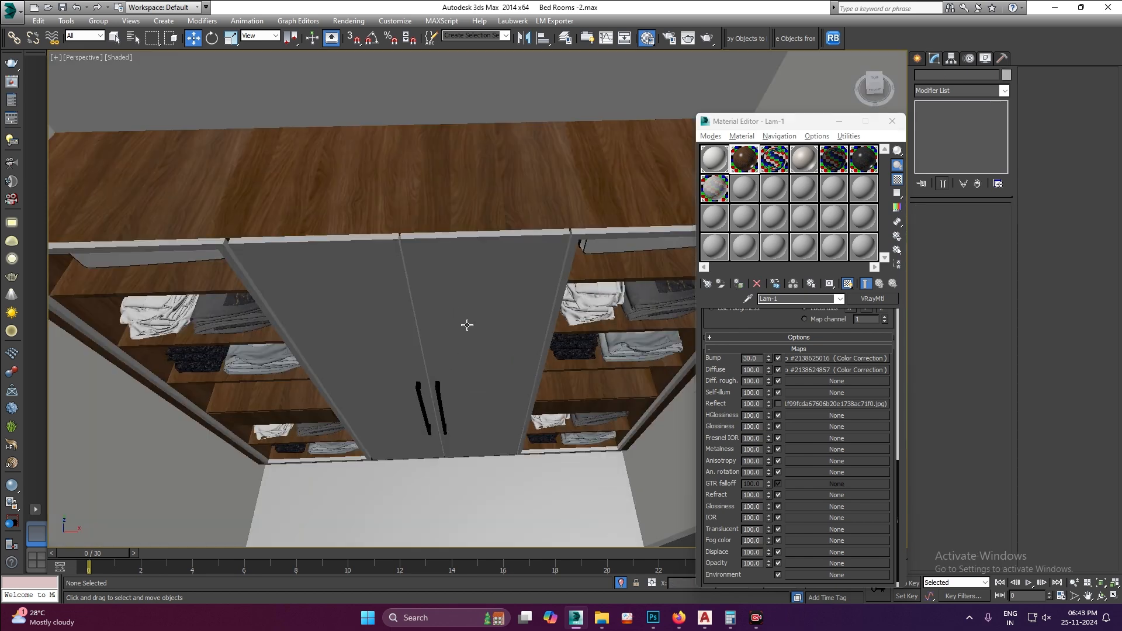
key("shift+z")
key("shift+z")
key("shift+z")
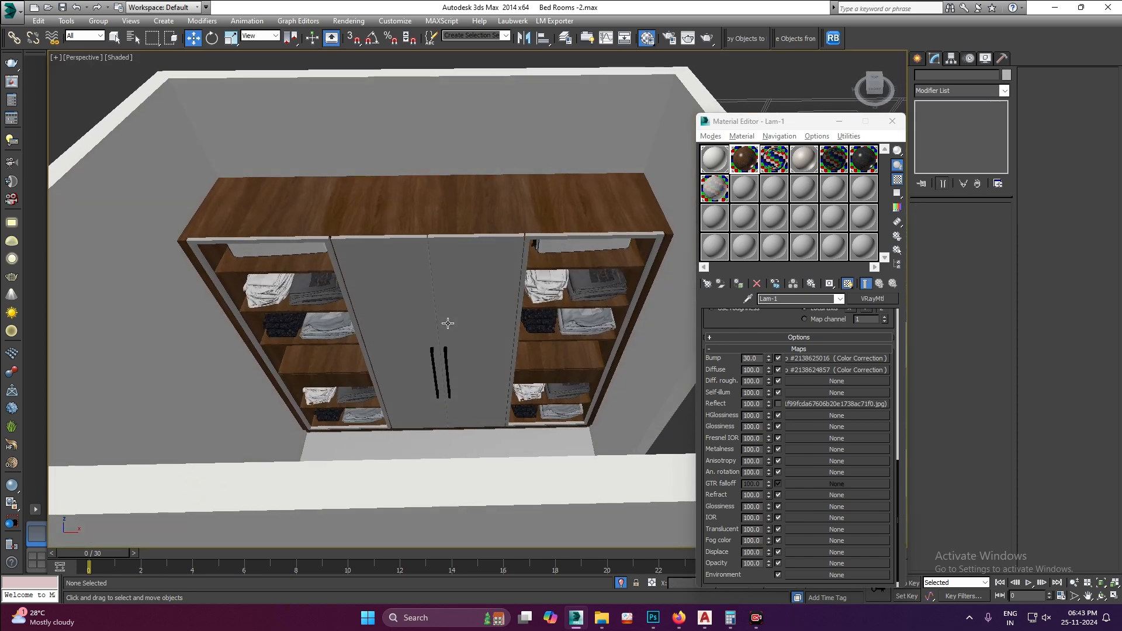
- Check the BLACK PROFILE material's diffuse and reflection colours and assign it to the frames around both open side sections
left_click(865, 166)
left_click(772, 328)
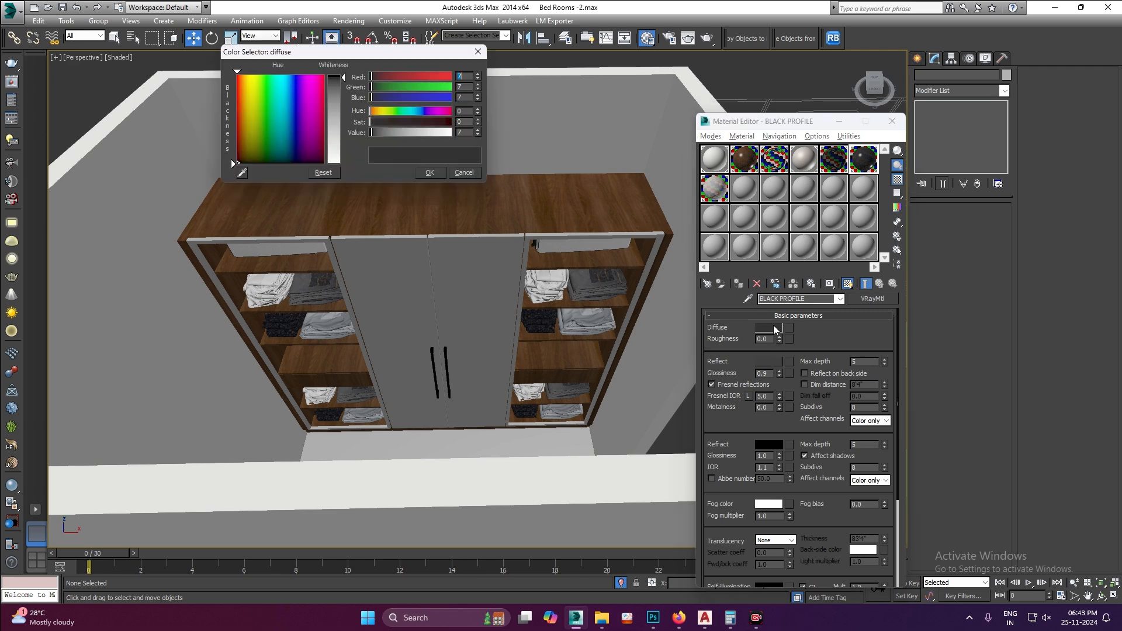
left_click(429, 173)
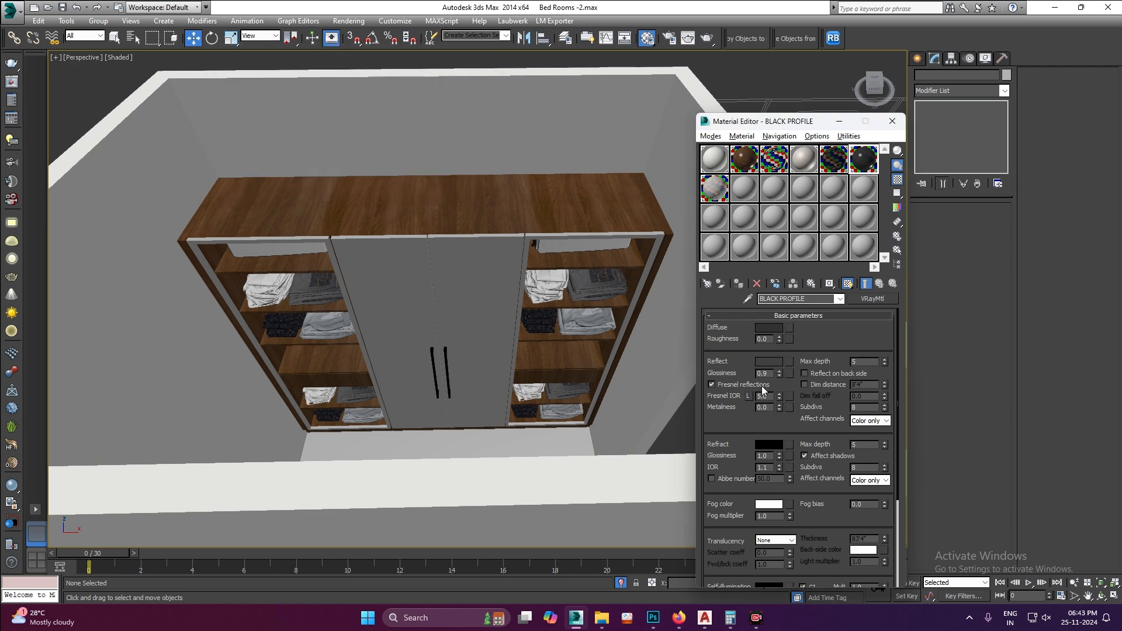
left_click(767, 363)
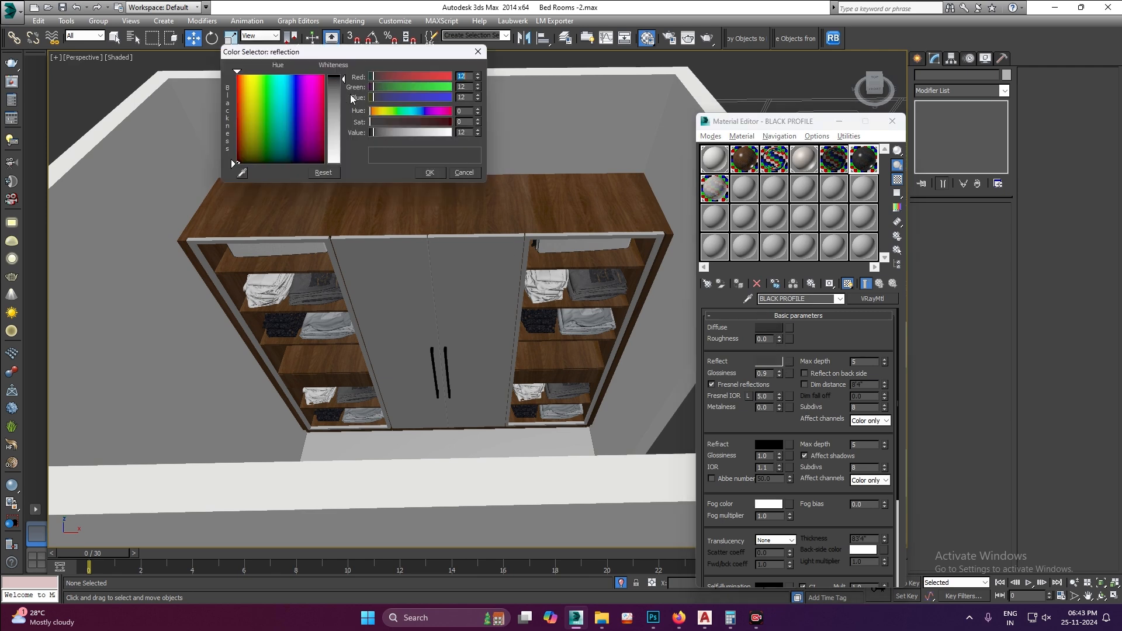
left_click(437, 174)
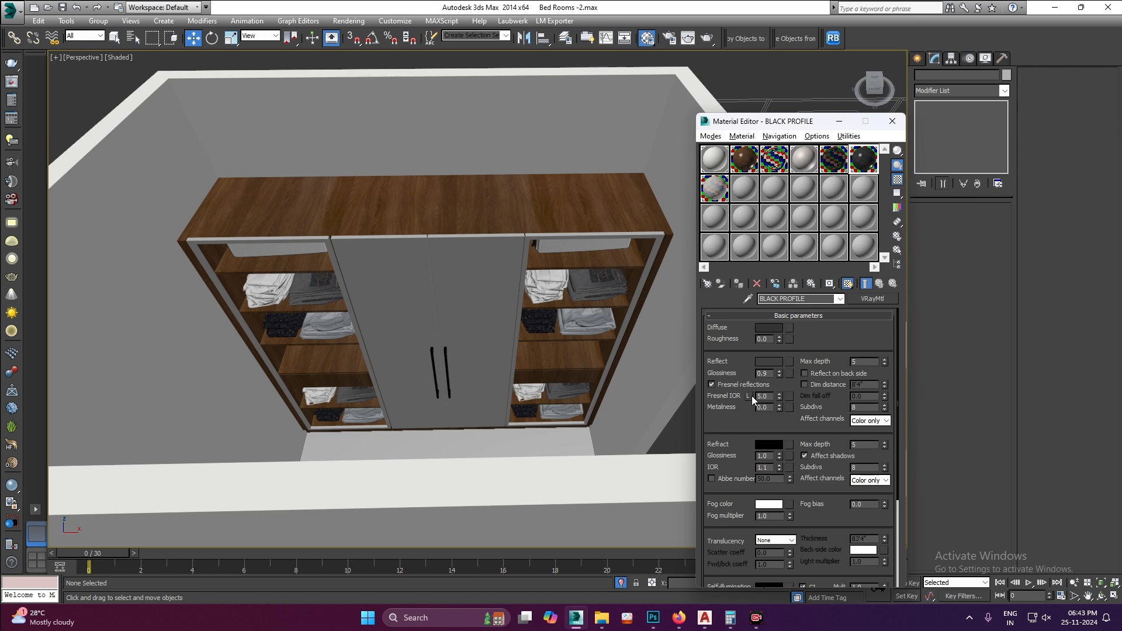
left_click(555, 231)
left_click(316, 231, "ctrl")
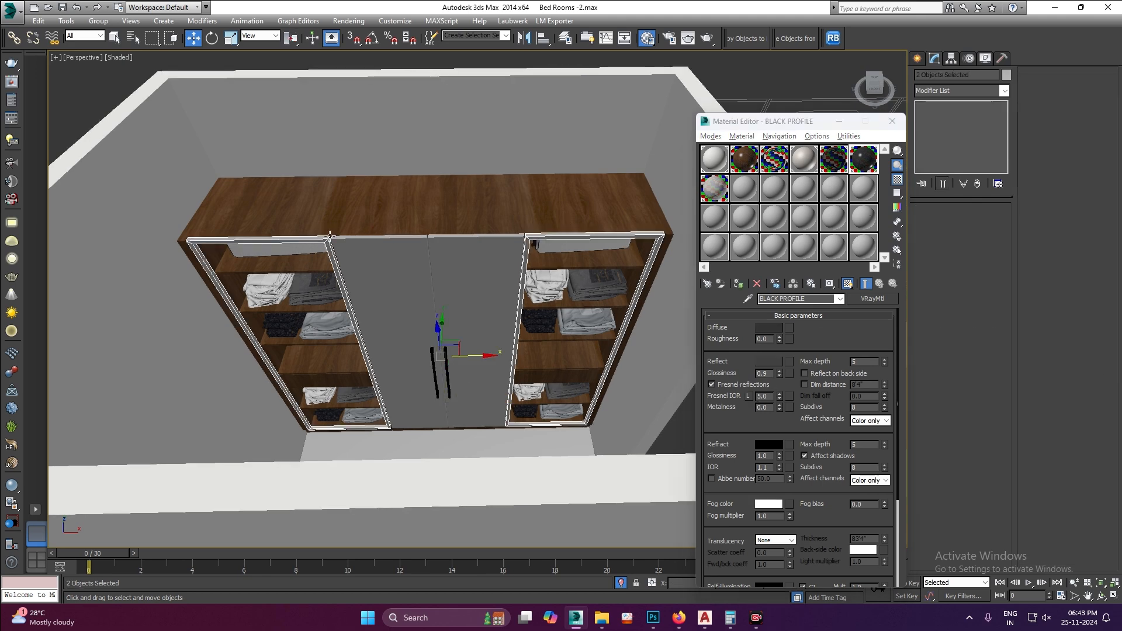
left_click(738, 284)
scroll(398, 338, "down", 5)
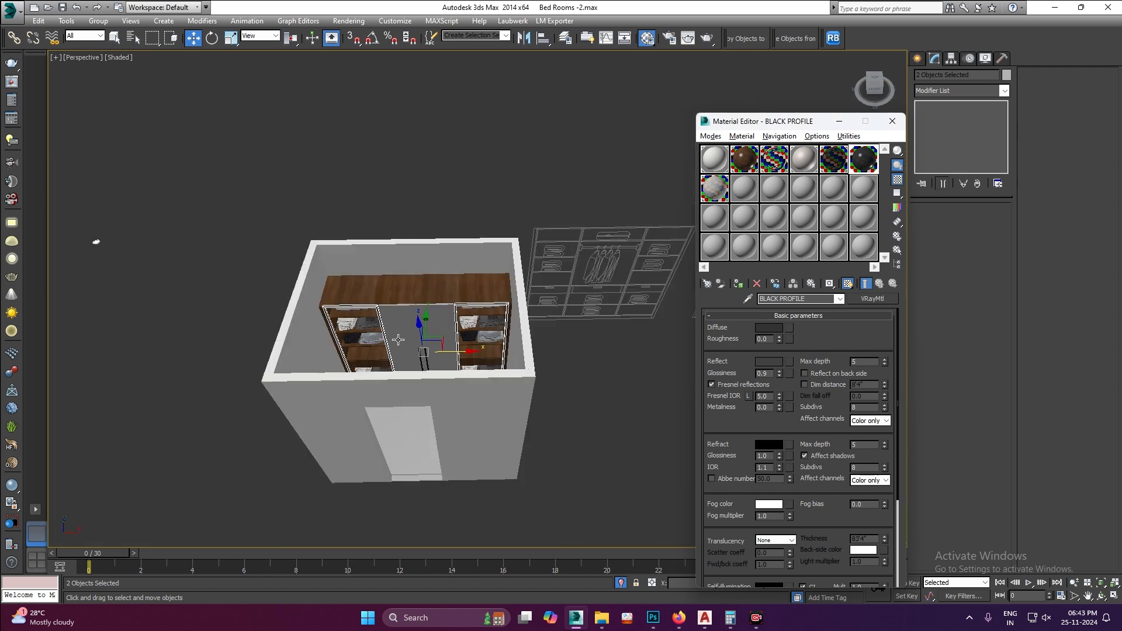
left_click(520, 206)
- Examine the frames and wood carcass on the wardrobe front from near and far
scroll(392, 357, "up", 5)
scroll(390, 339, "down", 3)
scroll(493, 279, "up", 3)
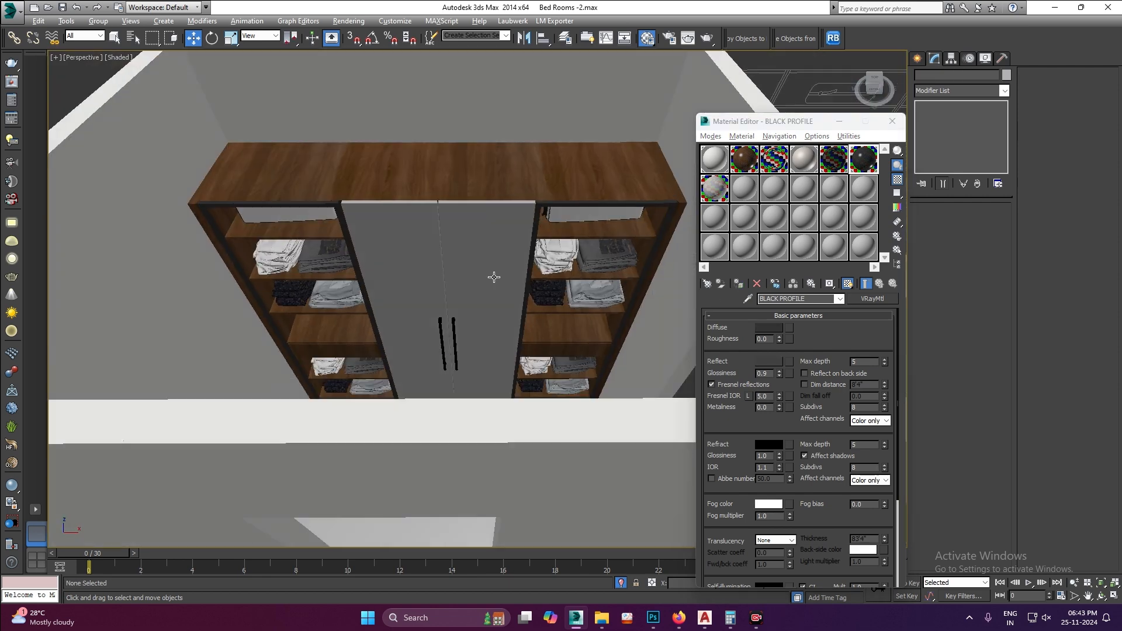
middle_click_drag(494, 280, 477, 327)
scroll(280, 220, "up", 2)
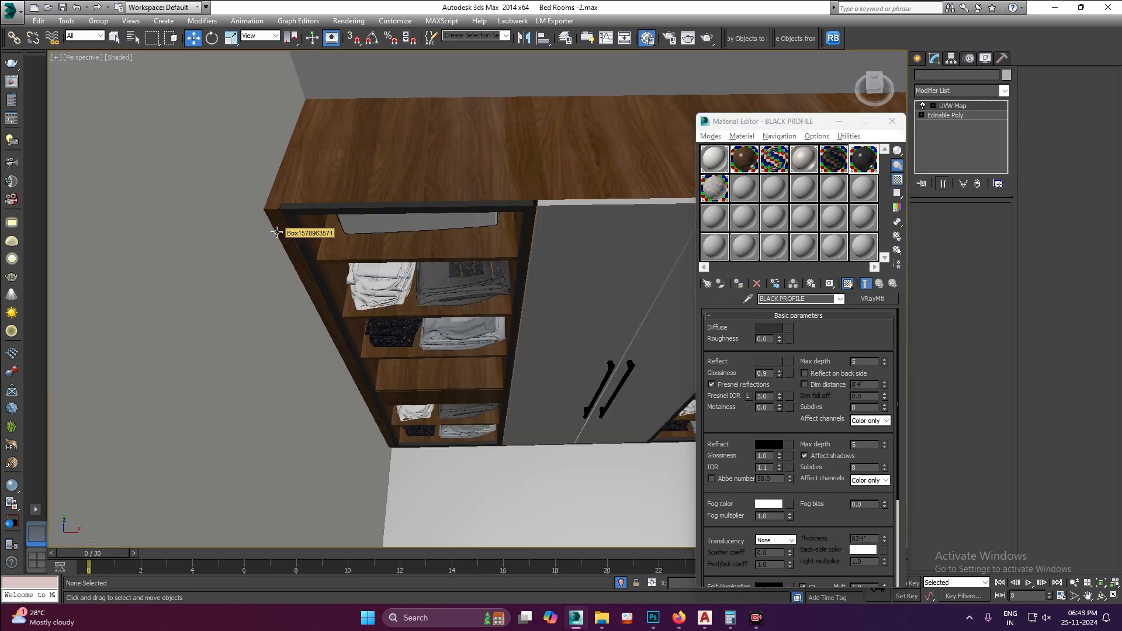
left_click(269, 237)
scroll(270, 237, "down", 4)
left_click(663, 300)
scroll(364, 246, "up", 4)
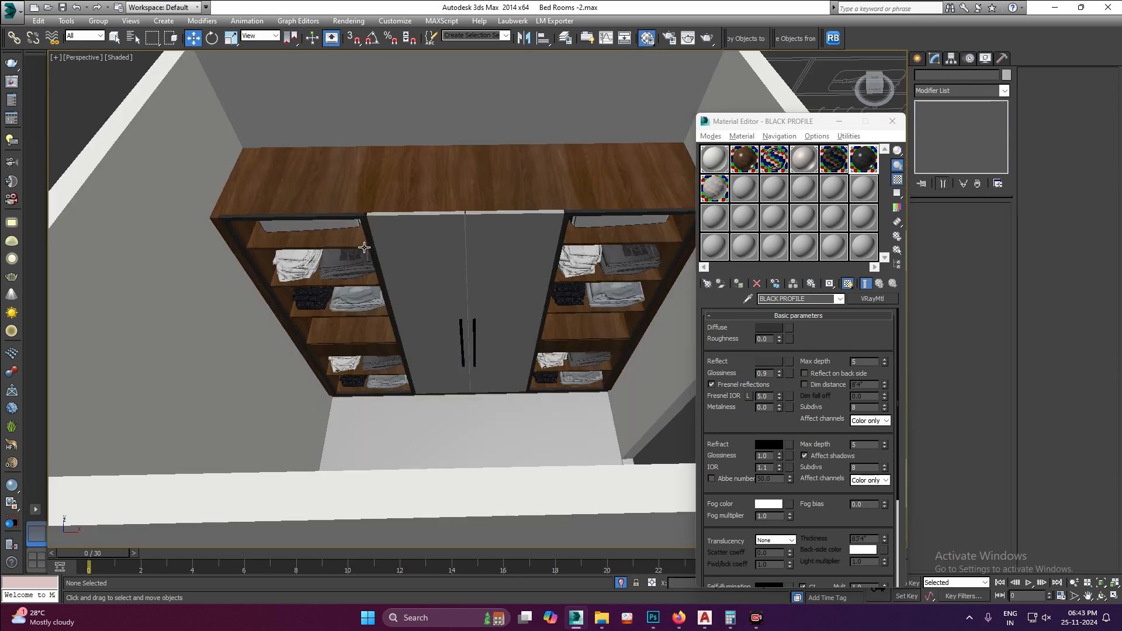
- Assign the Solid Lam 1 material to the two central wardrobe doors
left_click(803, 168)
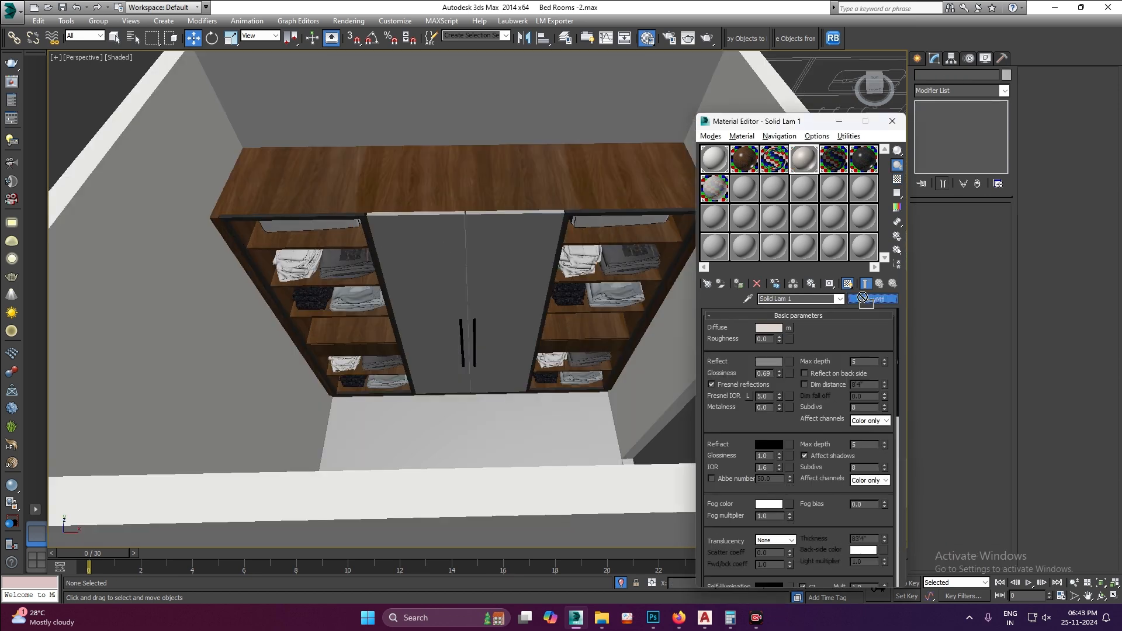
scroll(450, 286, "down", 5)
scroll(459, 288, "up", 7)
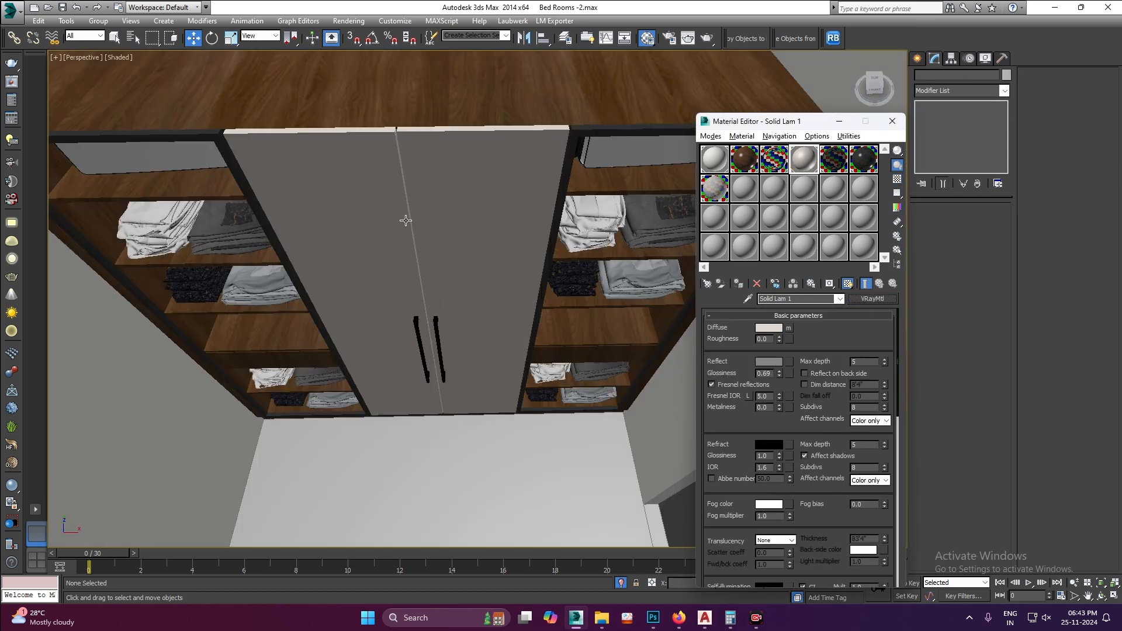
- Change the Solid Lam 1 diffuse colour to a dark blue-grey, RGB 70, 79, 86, and check it on the doors
left_click(769, 328)
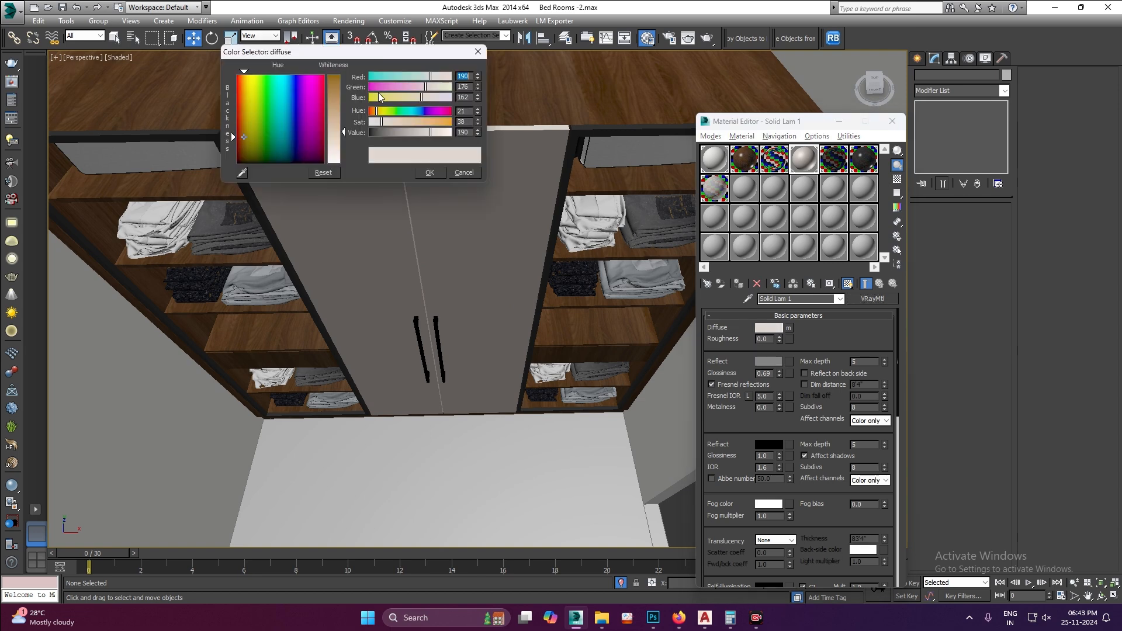
left_click(286, 154)
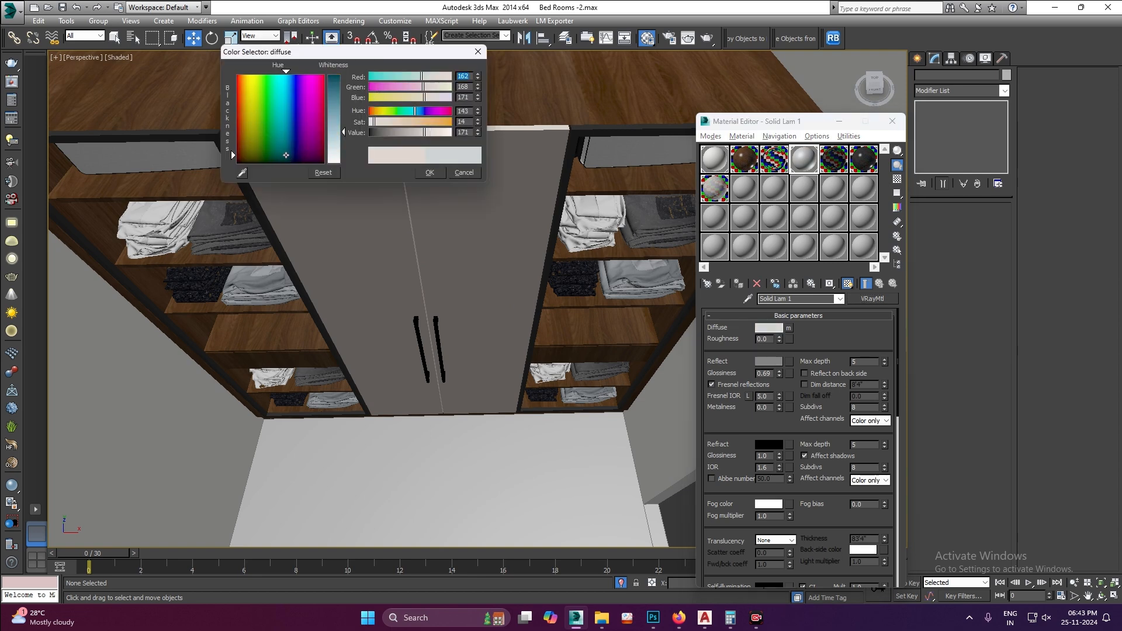
left_click(383, 122)
left_click(387, 133)
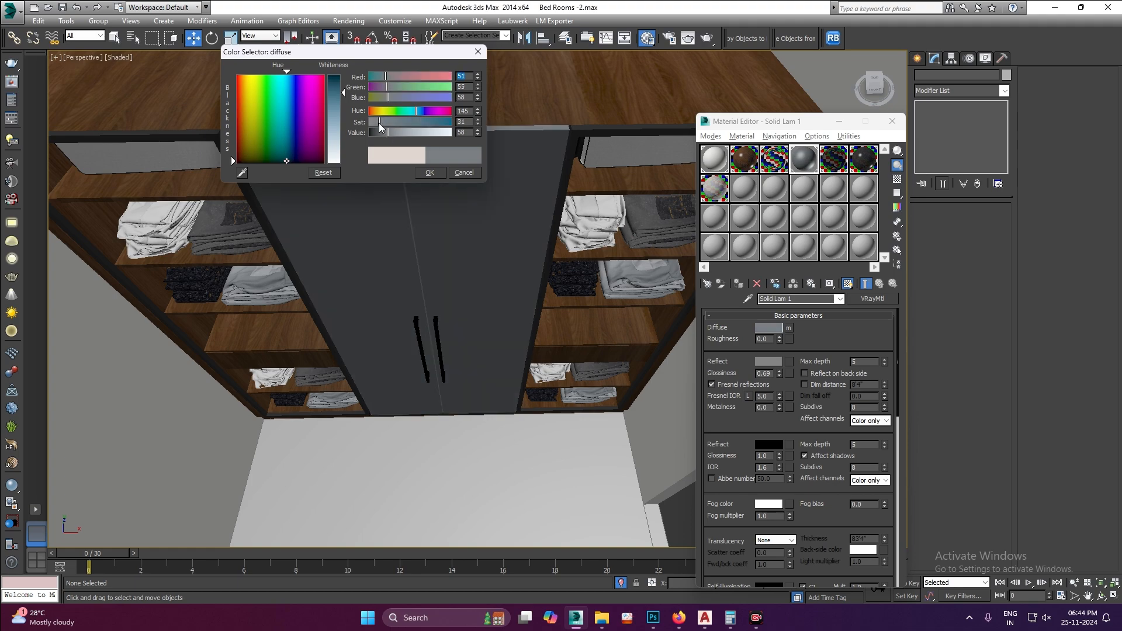
left_click_drag(385, 129, 401, 135)
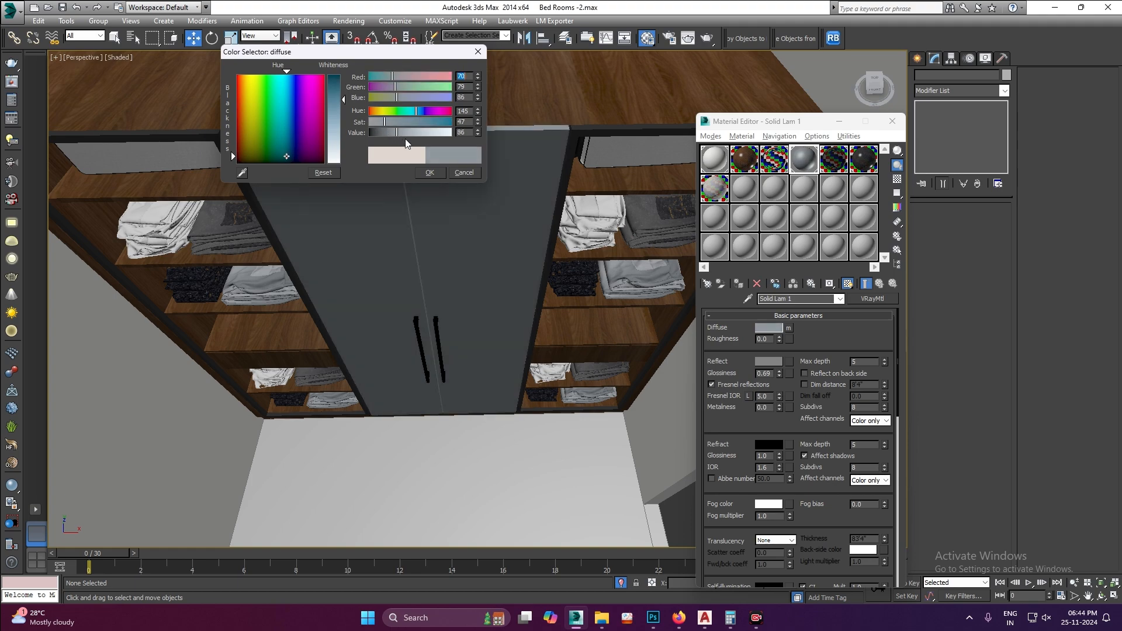
left_click(428, 174)
scroll(386, 287, "down", 4)
middle_click_drag(386, 287, 504, 158, "alt")
scroll(420, 288, "up", 8)
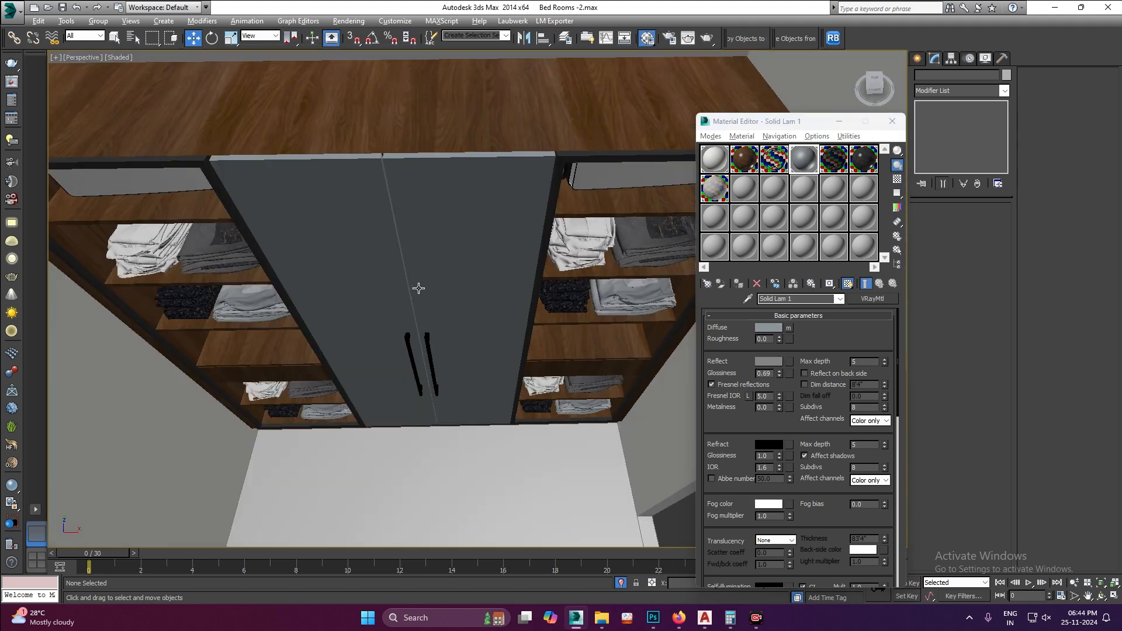
middle_click_drag(425, 205, 460, 288, "alt")
scroll(434, 223, "down", 3)
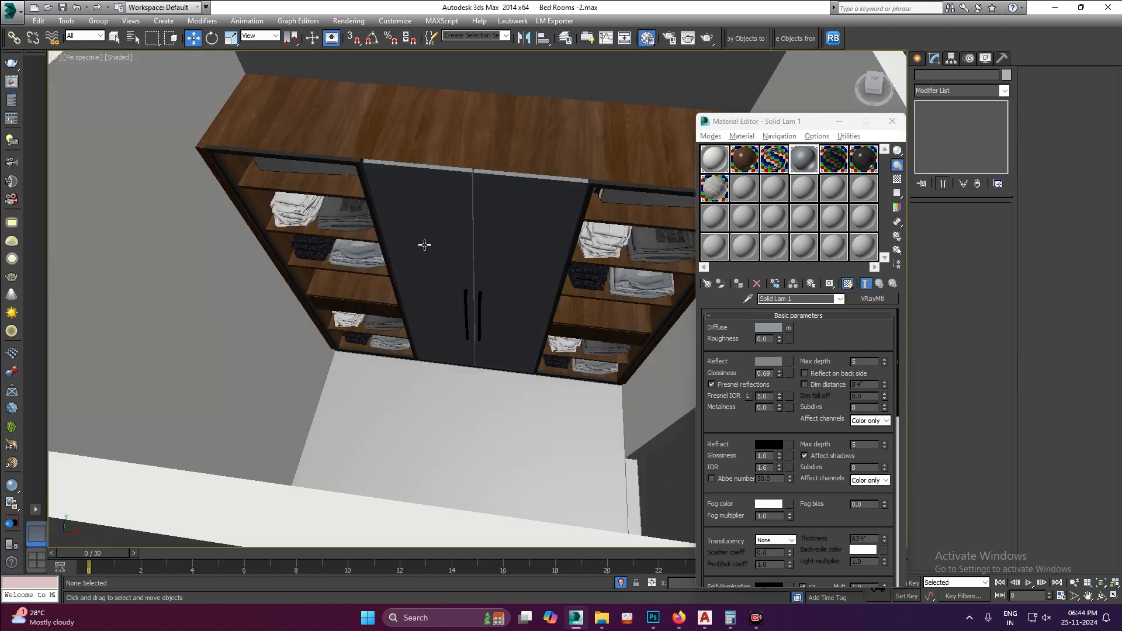
- Assign the Solid Lam 1 material to the front edge polygons of the wardrobe's two outer side panels
scroll(427, 246, "down", 3)
scroll(596, 243, "up", 6)
left_click(576, 207)
left_click(945, 115)
key("4")
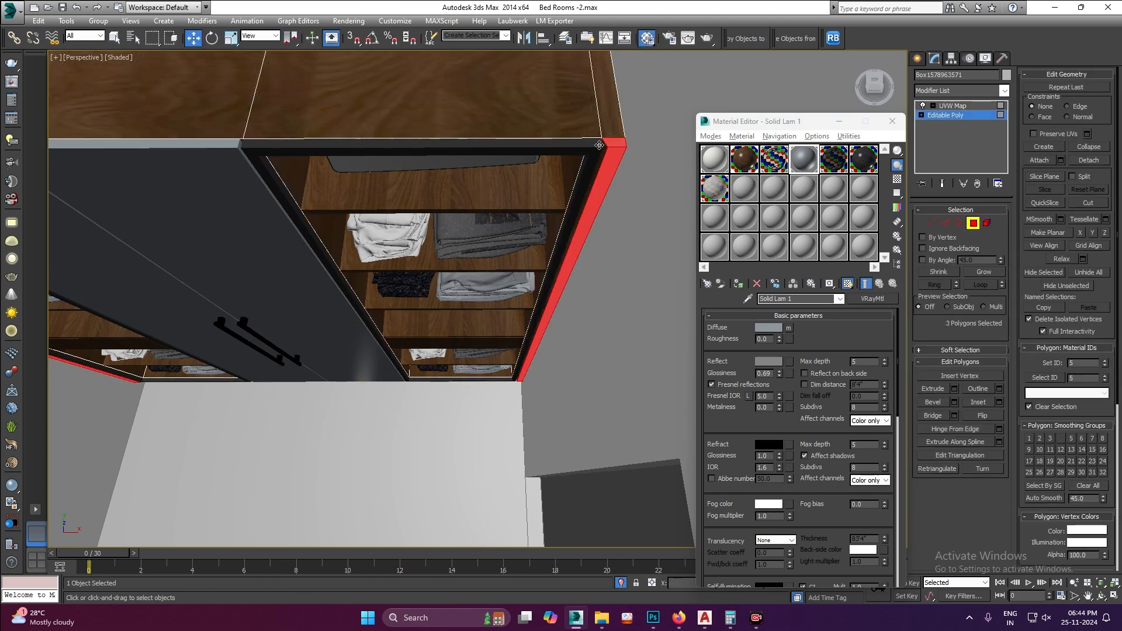
left_click(596, 145)
left_click(613, 156, "ctrl")
left_click(609, 142, "ctrl")
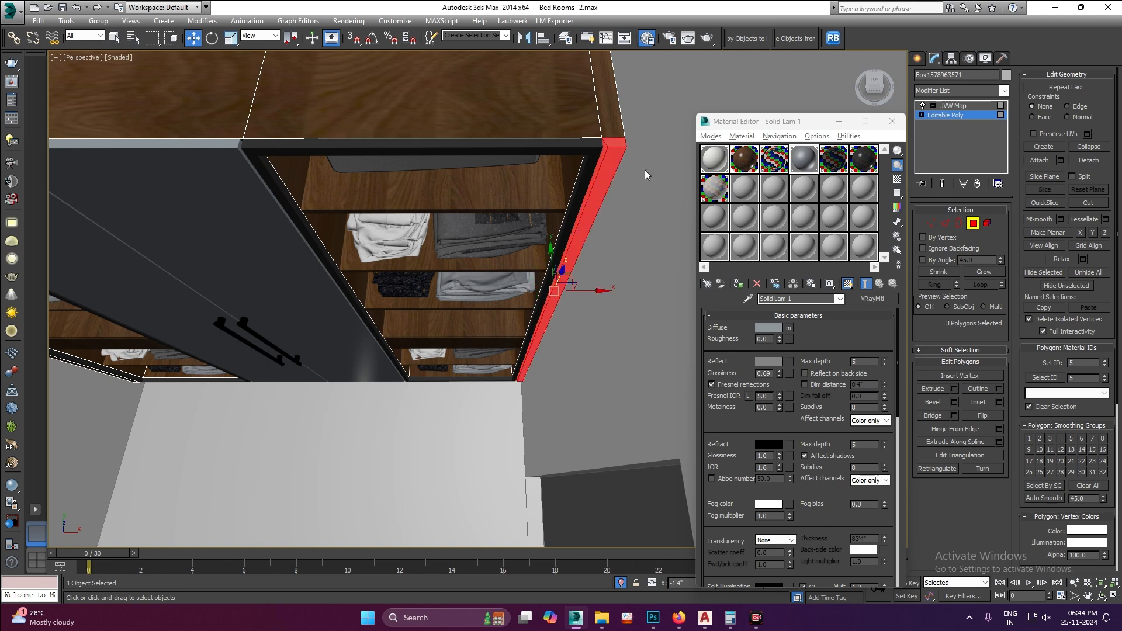
scroll(638, 162, "down", 5)
scroll(461, 184, "up", 5)
left_click(284, 180, "ctrl")
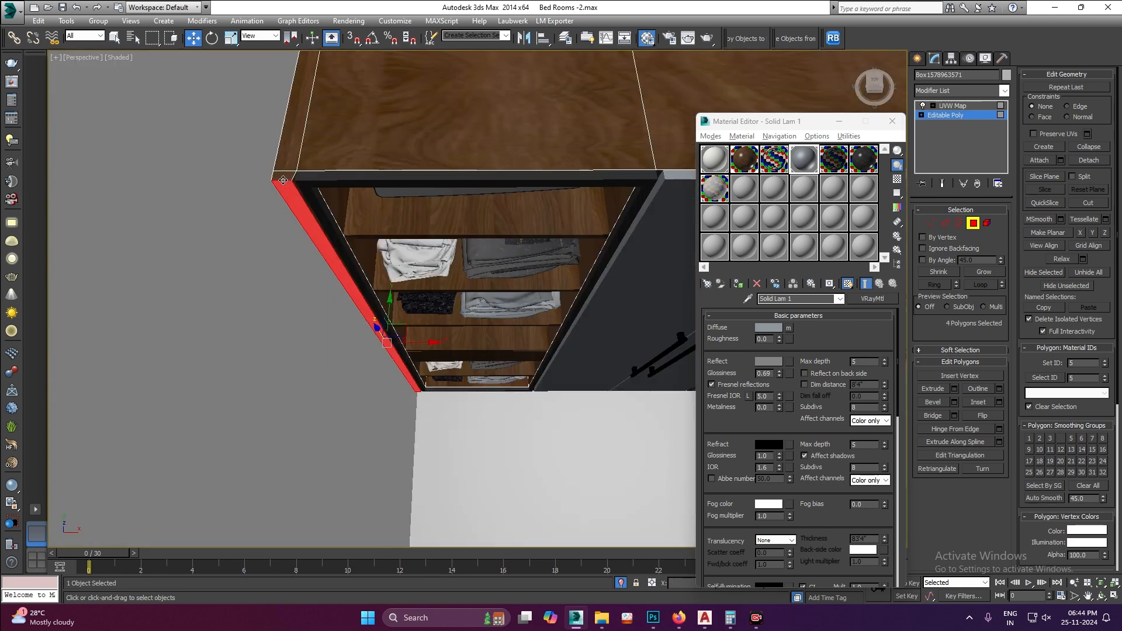
left_click(286, 176, "ctrl")
left_click(278, 174, "ctrl")
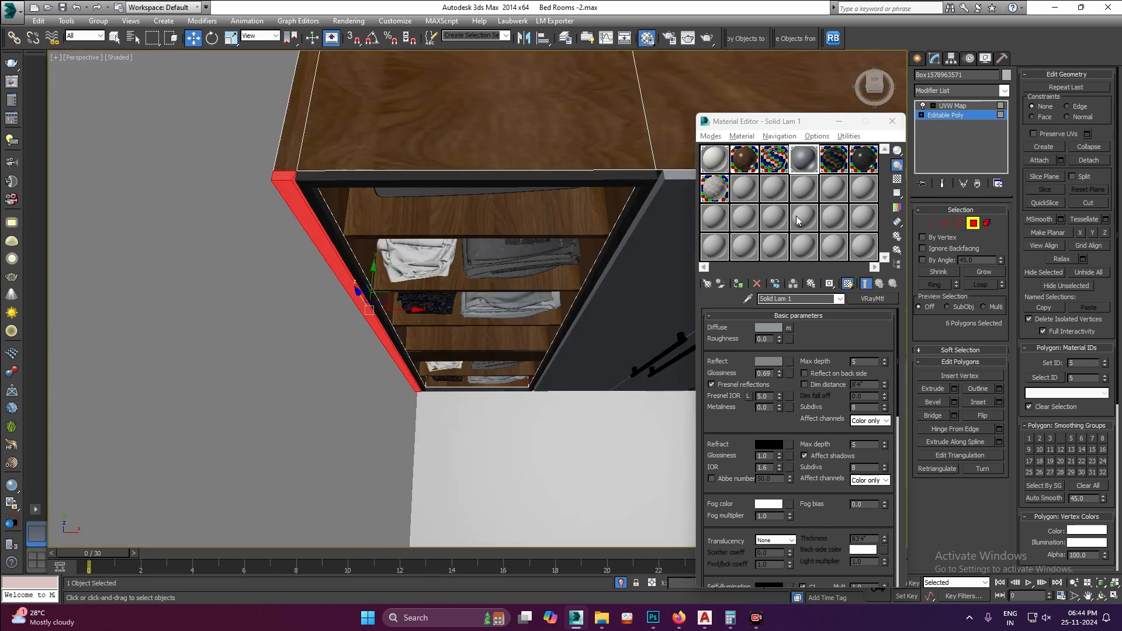
left_click(739, 284)
left_click(952, 105)
scroll(271, 239, "down", 6)
left_click(271, 240)
- Assign the Solid Lam 1 material to the base strip polygons below the doors and open side sections
scroll(445, 290, "up", 5)
middle_click_drag(513, 295, 507, 219, "alt")
middle_click_drag(319, 374, 338, 332)
scroll(484, 320, "down", 8)
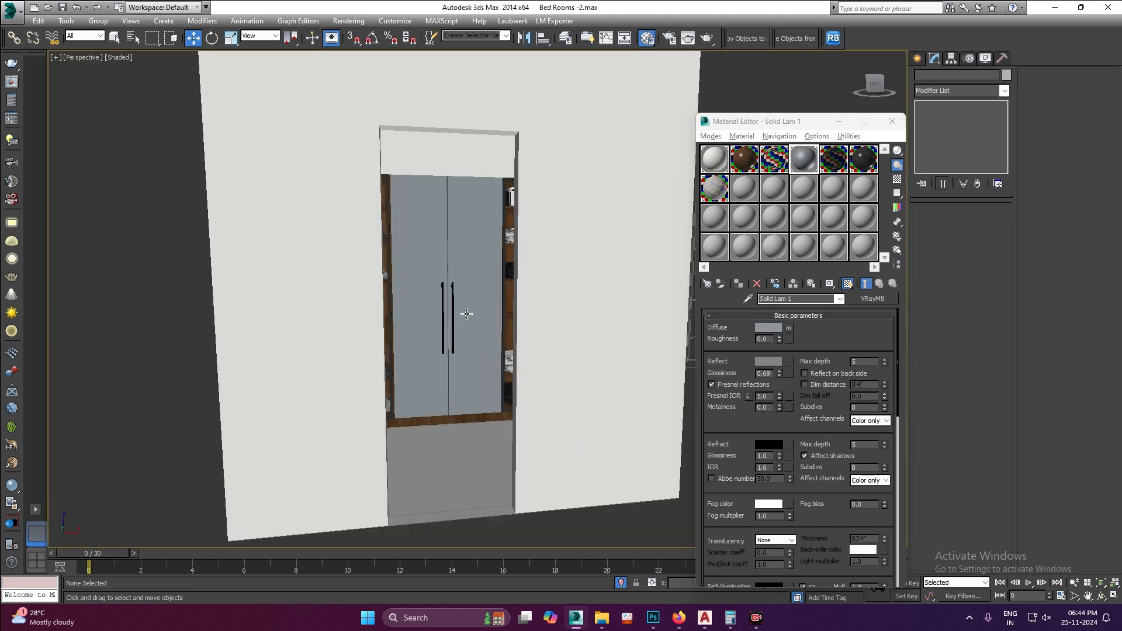
scroll(467, 447, "up", 5)
middle_click_drag(466, 447, 430, 431, "alt")
left_click(430, 425)
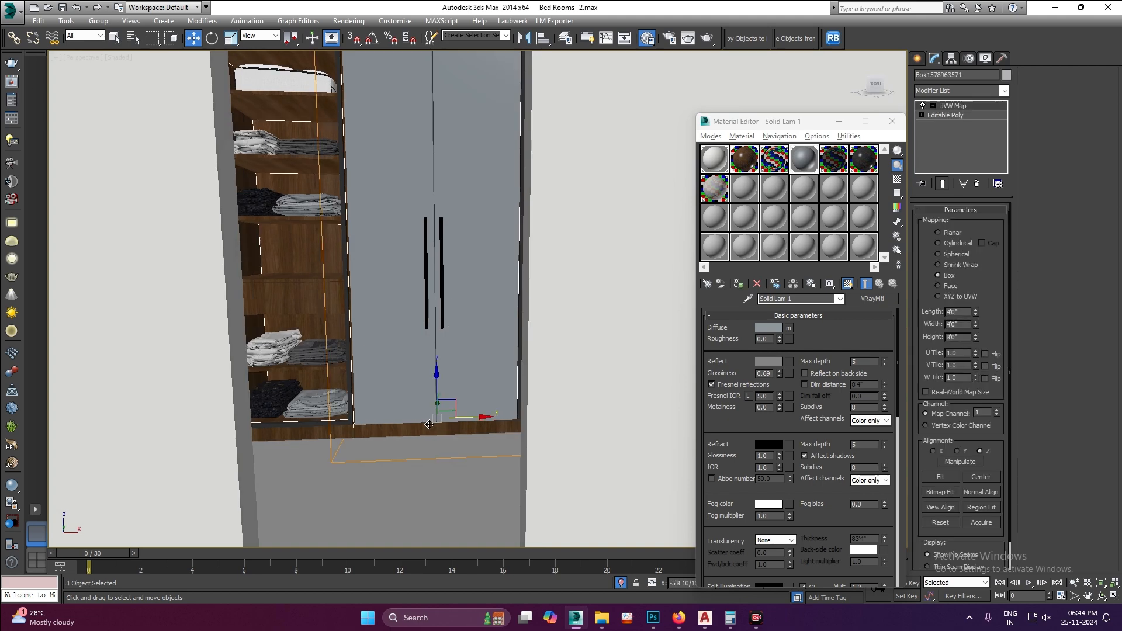
left_click(958, 115)
left_click(403, 428)
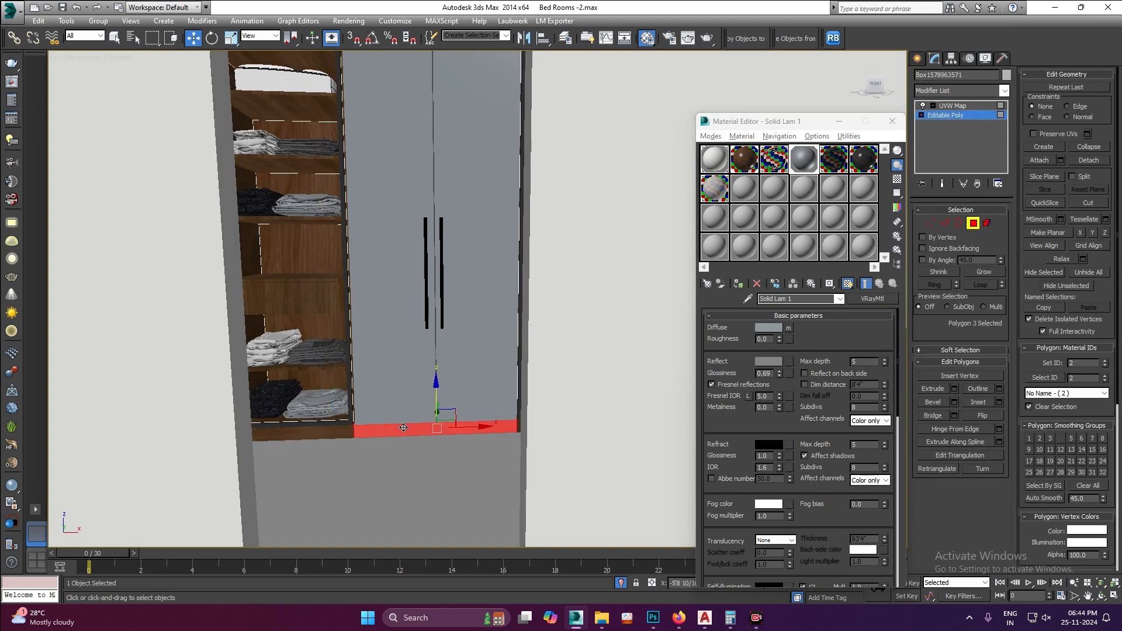
left_click(327, 426, "ctrl")
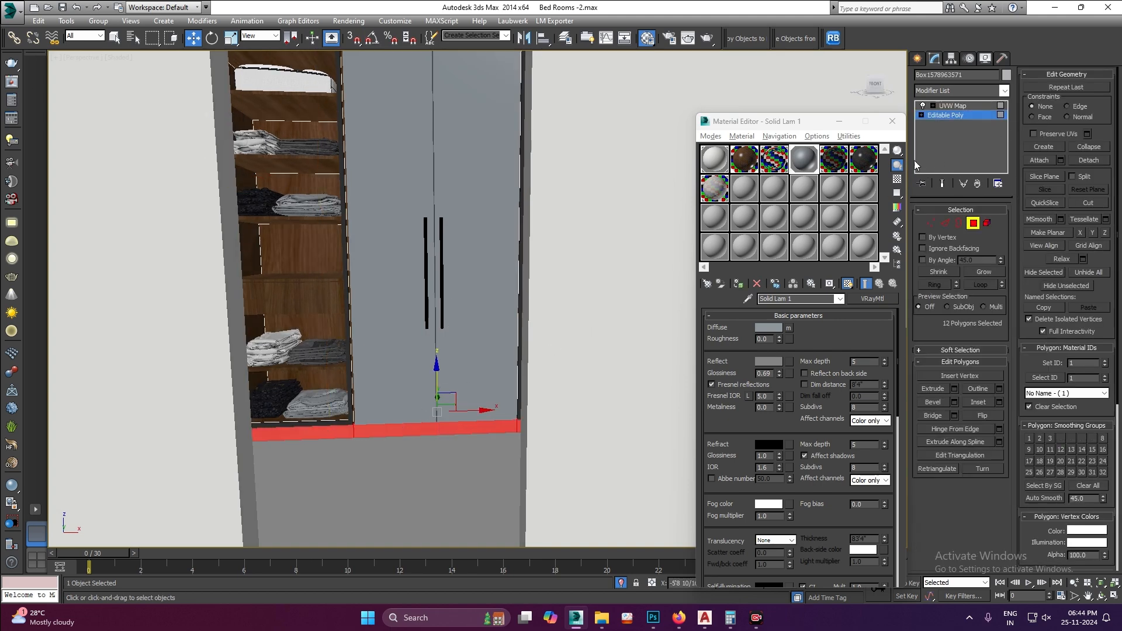
left_click(738, 284)
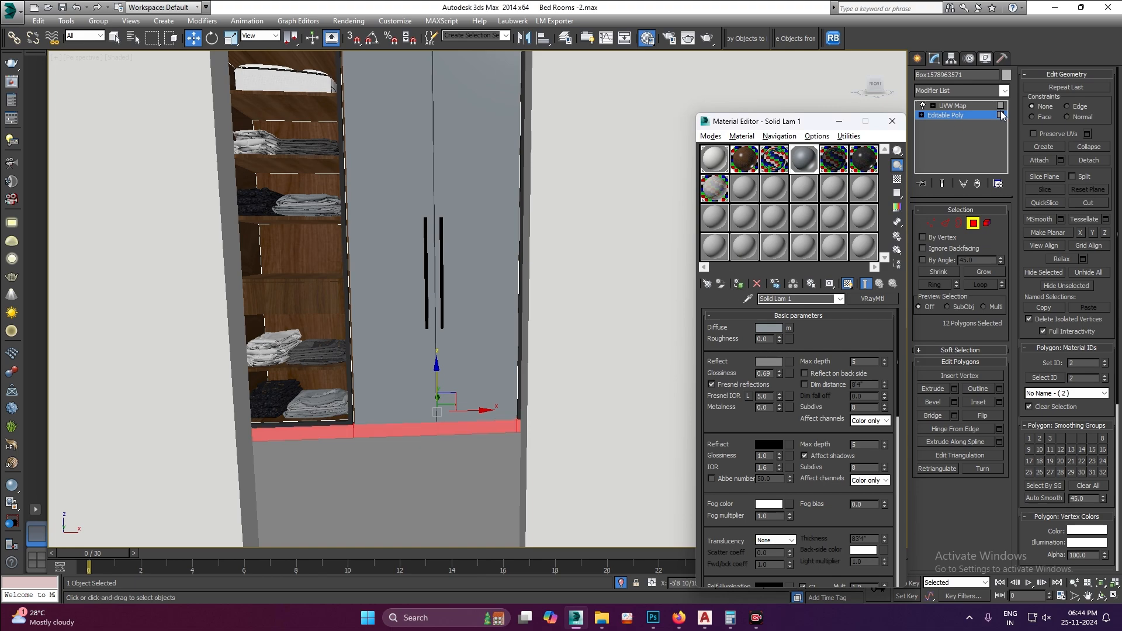
left_click(952, 106)
scroll(445, 399, "down", 5)
key("ctrl+d")
- Examine the laminate edges, base strip and doors of the wardrobe from several angles and distances
scroll(444, 403, "up", 6)
middle_click_drag(498, 361, 579, 379, "alt")
scroll(439, 387, "down", 4)
middle_click_drag(439, 387, 469, 370, "alt")
scroll(469, 370, "up", 3)
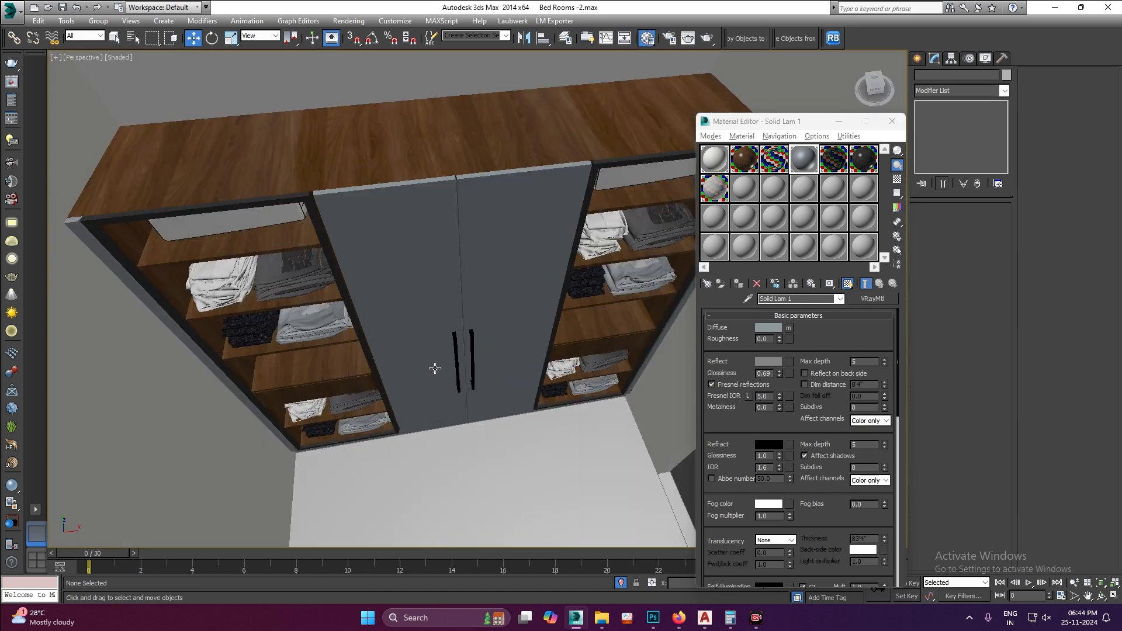
scroll(418, 372, "down", 3)
middle_click_drag(419, 370, 468, 392, "alt")
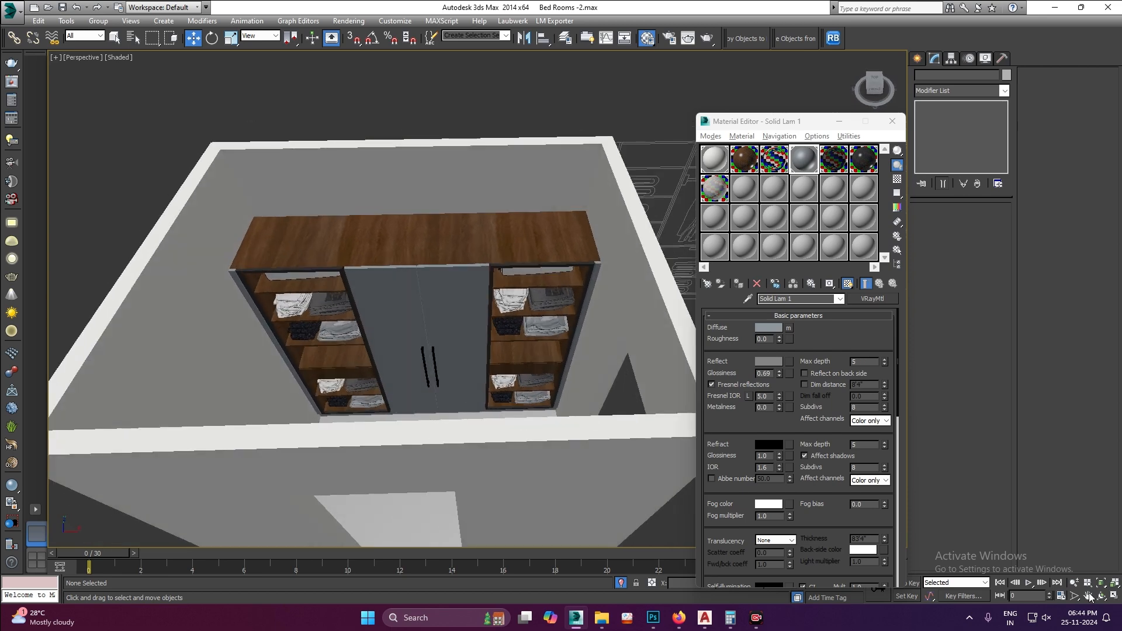
scroll(508, 359, "up", 8)
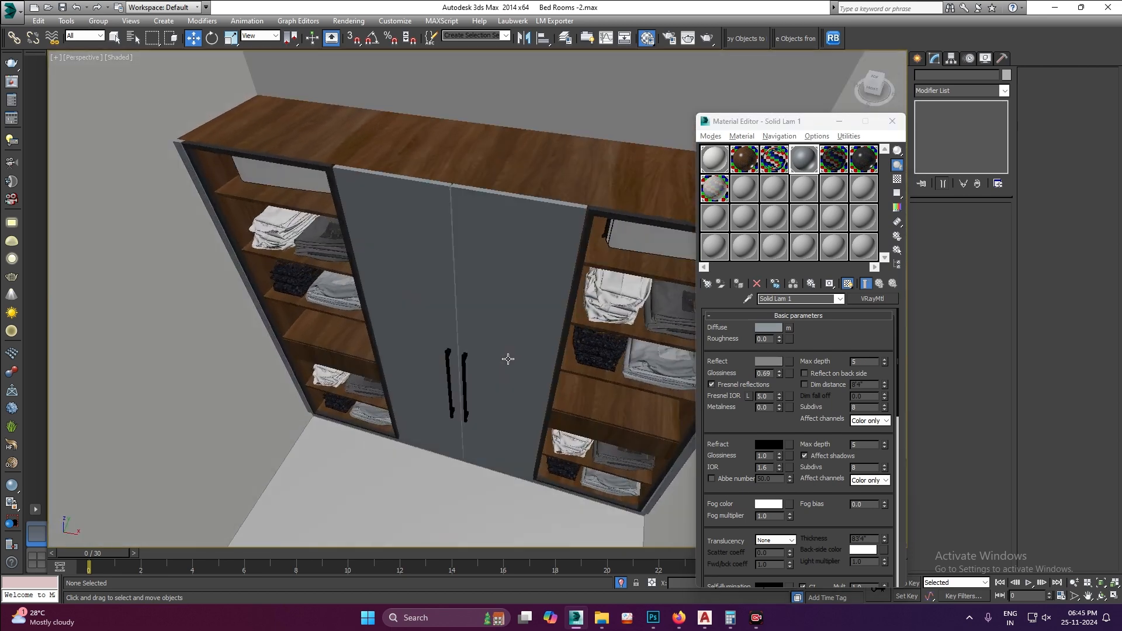
middle_click_drag(507, 359, 525, 369, "alt")
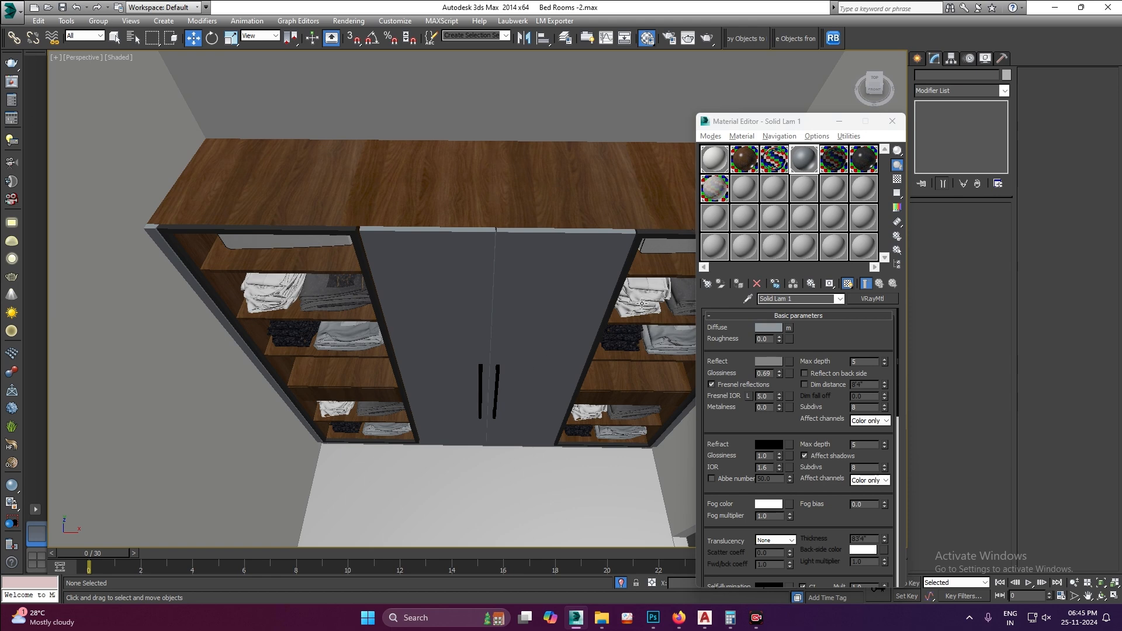
left_click(583, 330)
scroll(427, 414, "down", 5)
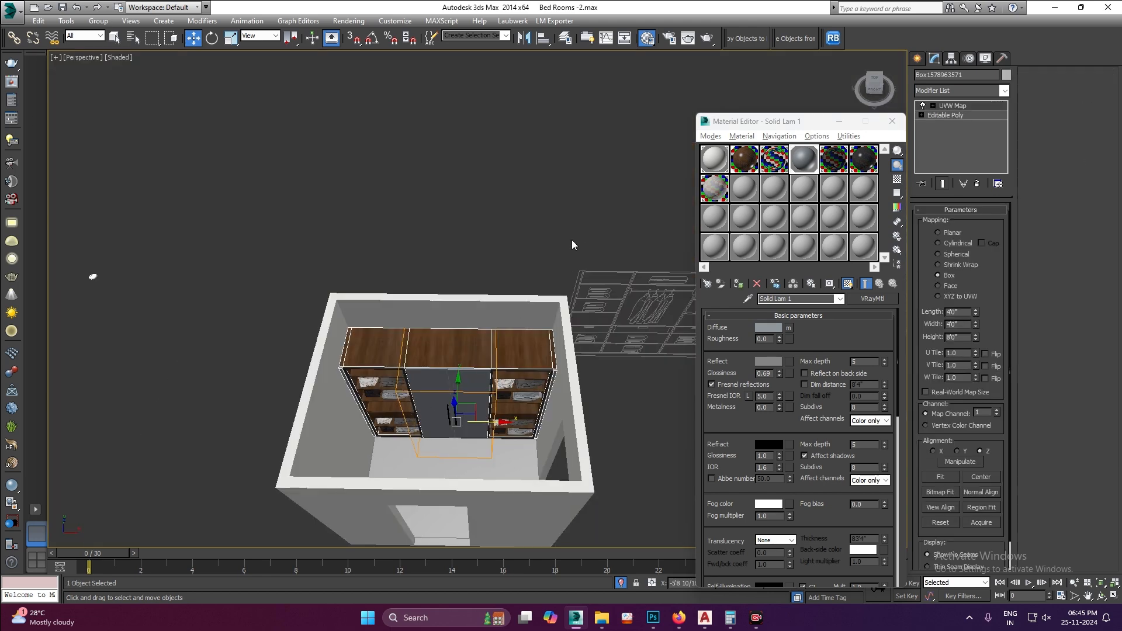
left_click(565, 265)
scroll(415, 430, "up", 5)
middle_click_drag(415, 431, 364, 369, "alt")
- Adjust the Solid Lam 1 diffuse colour to a more neutral grey and check it on the wardrobe doors
left_click(767, 327)
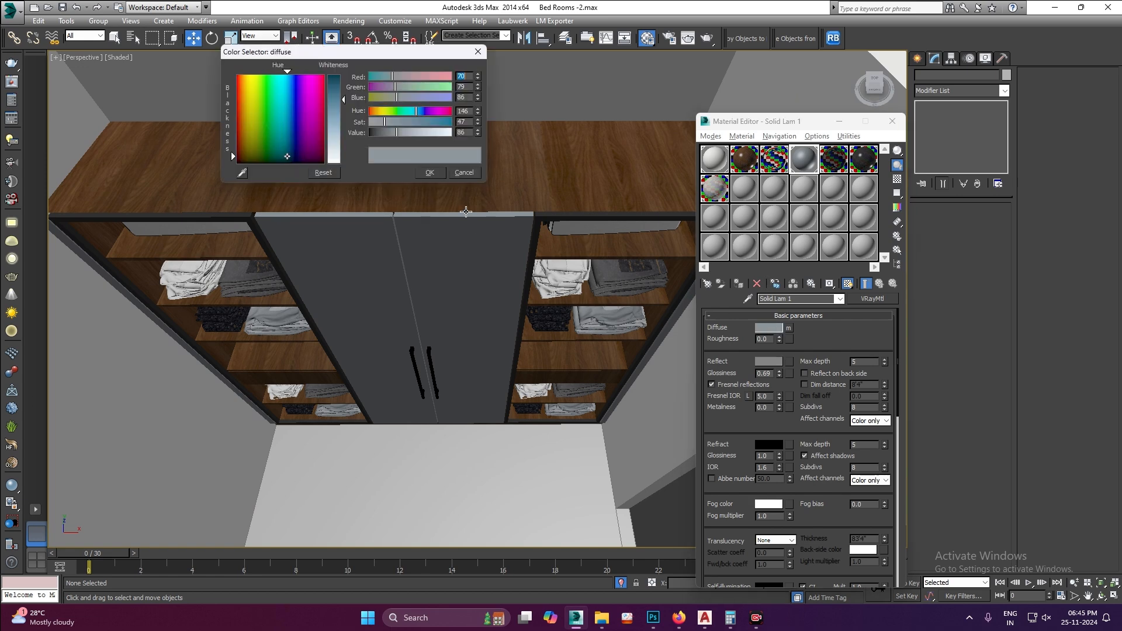
left_click_drag(380, 123, 377, 121)
left_click(424, 171)
key("z")
scroll(409, 293, "up", 6)
mouse_move(514, 238)
middle_mouse_down("alt")
mouse_move(524, 175)
mouse_move(524, 205)
mouse_move(482, 271)
mouse_move(528, 239)
middle_mouse_up("alt")
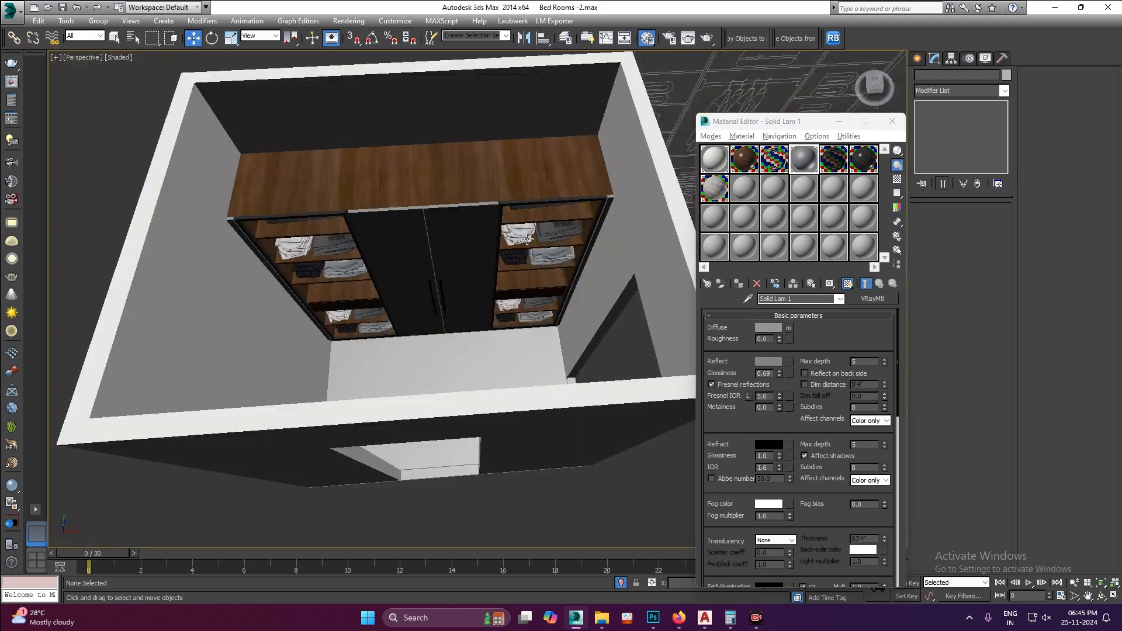
- Set the saturation to -16.279 in the Lam-1 diffuse map's Color Correction and close the Material Editor
left_click(530, 175)
left_click(744, 159)
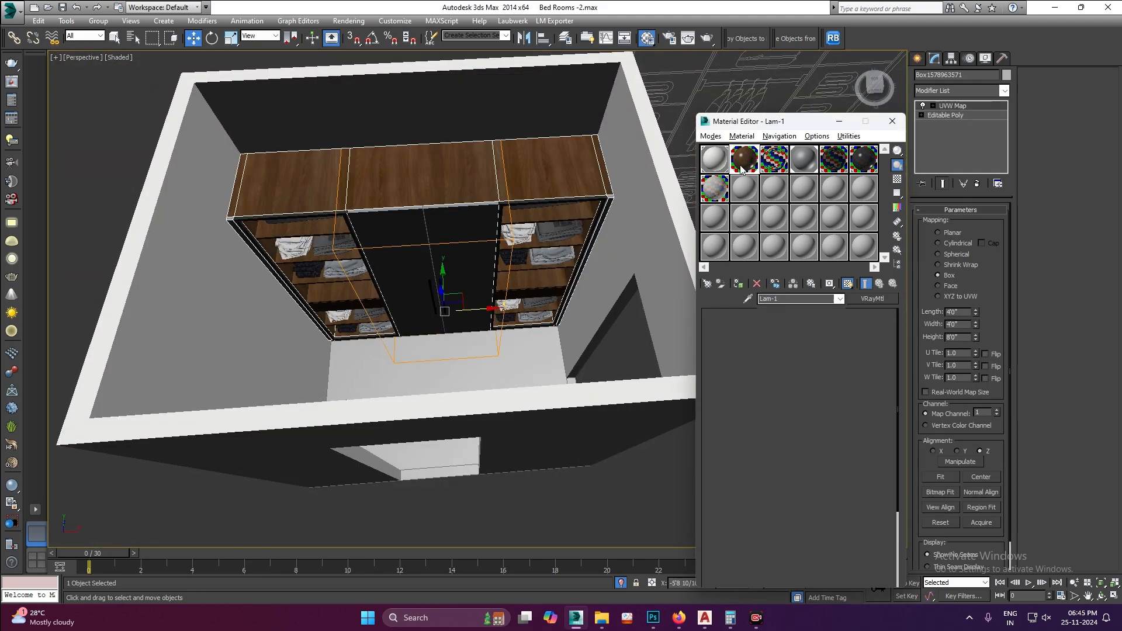
left_click(666, 446)
key("shift+z")
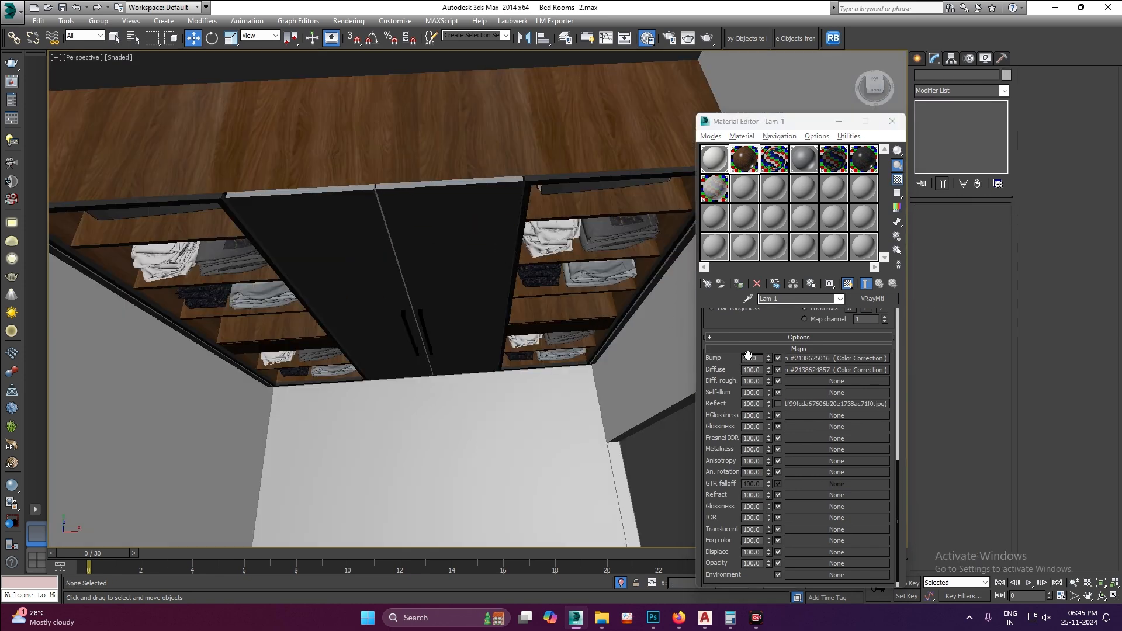
left_click(819, 369)
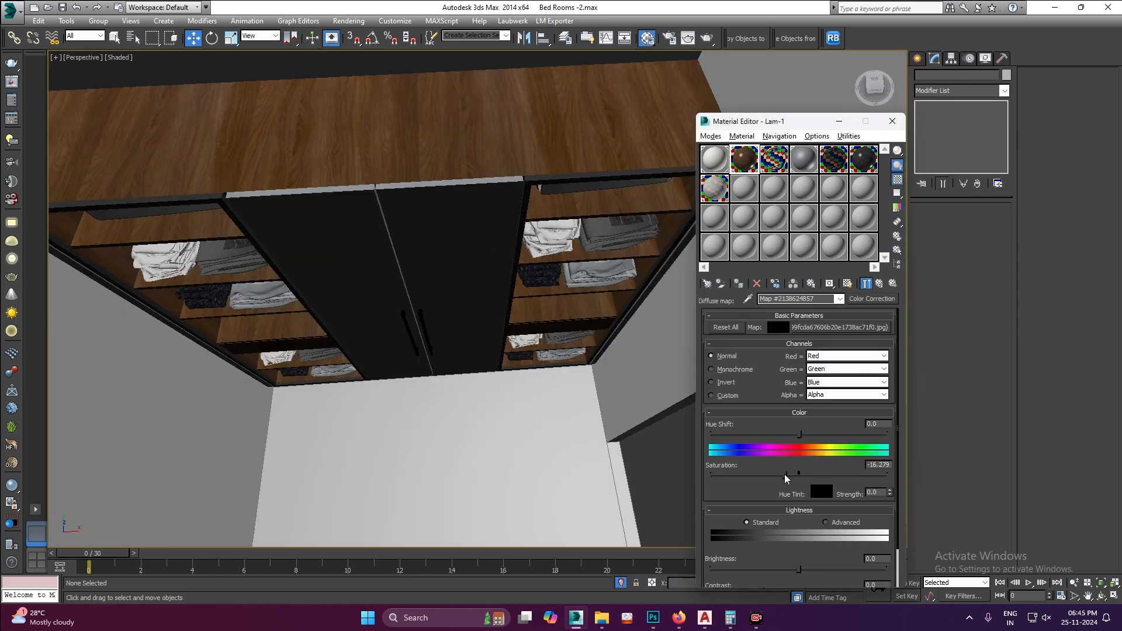
middle_click_drag(456, 221, 444, 257, "alt")
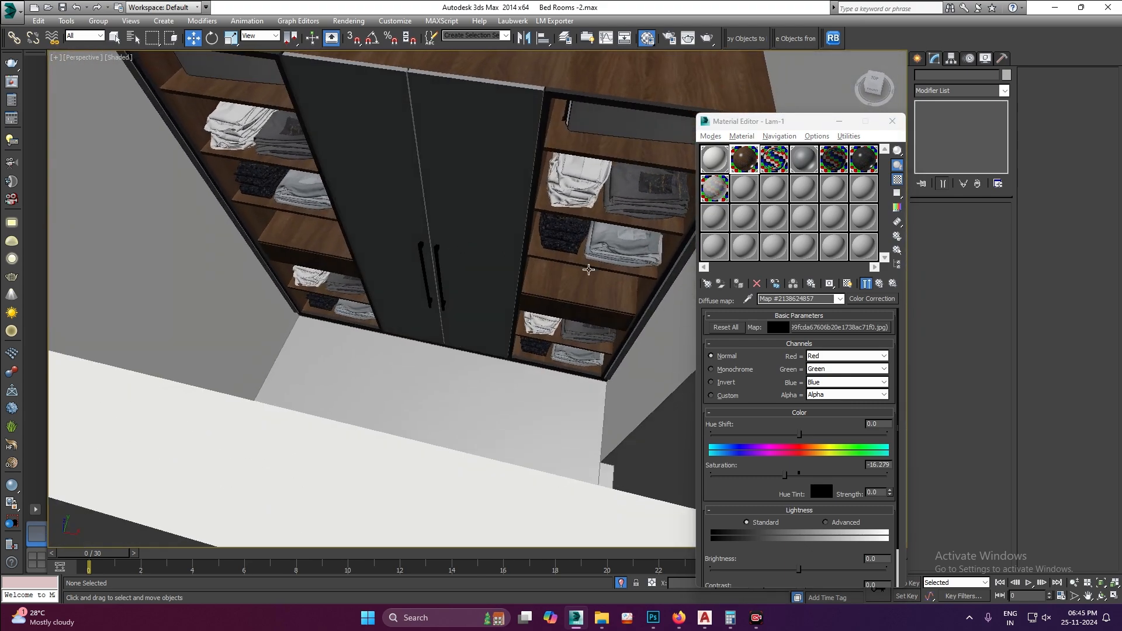
left_click(882, 287)
left_click(892, 121)
- Name the marble-like sample material Floor Tile and assign it to the room's floor plane
scroll(502, 294, "down", 5)
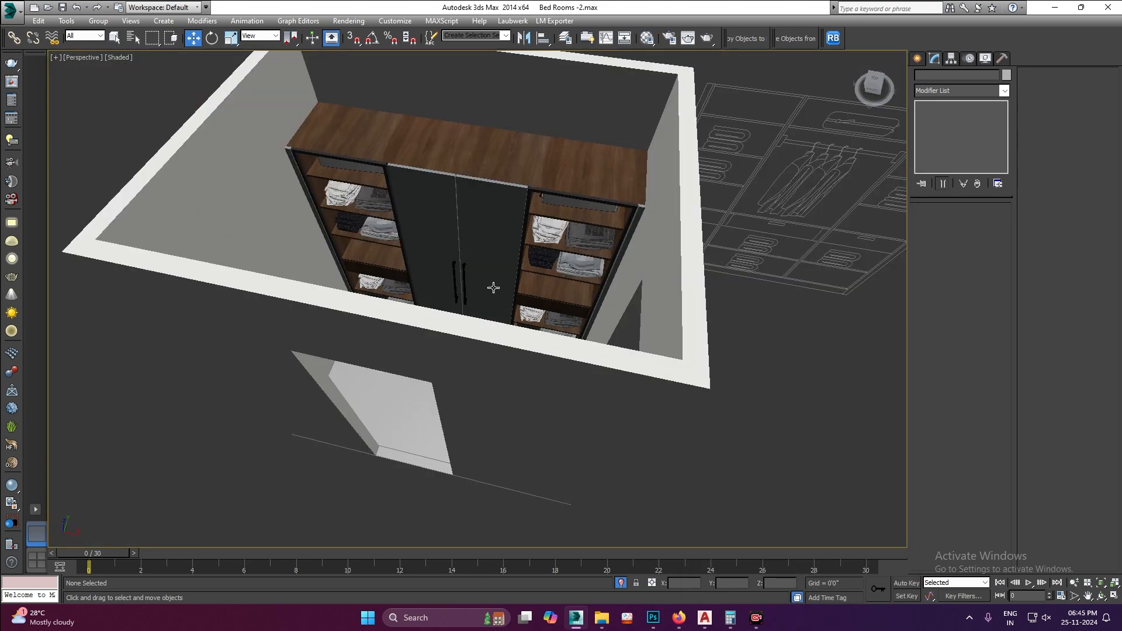
middle_click_drag(496, 313, 725, 318, "alt")
scroll(522, 292, "up", 3)
middle_click_drag(522, 292, 554, 317, "alt")
scroll(516, 305, "down", 3)
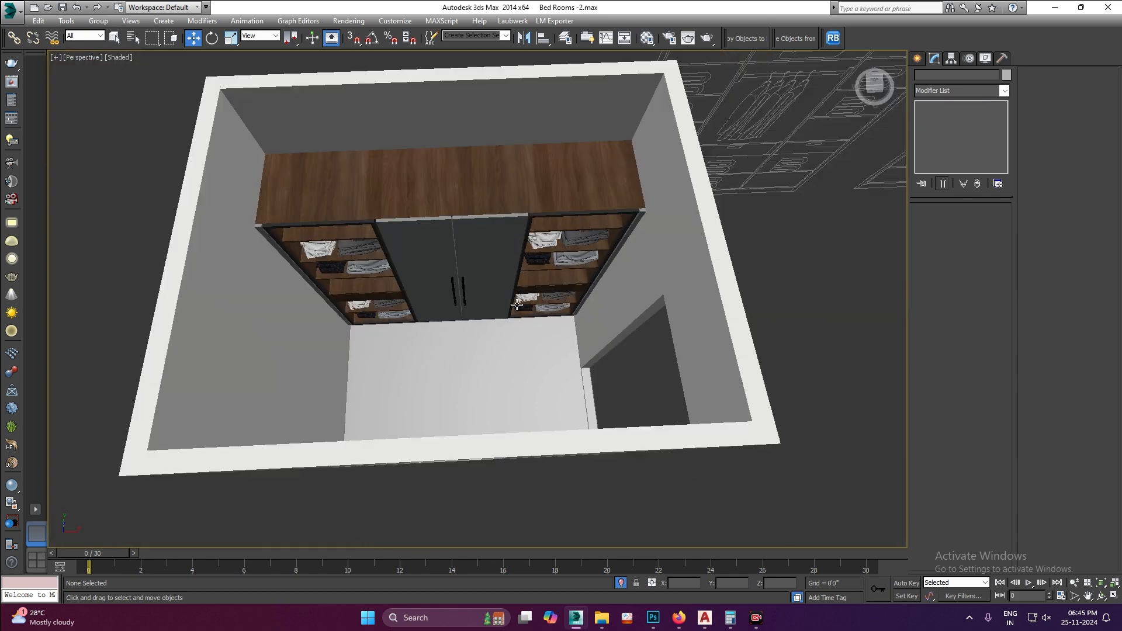
key("m")
left_click(725, 188)
type("Floor Tile")
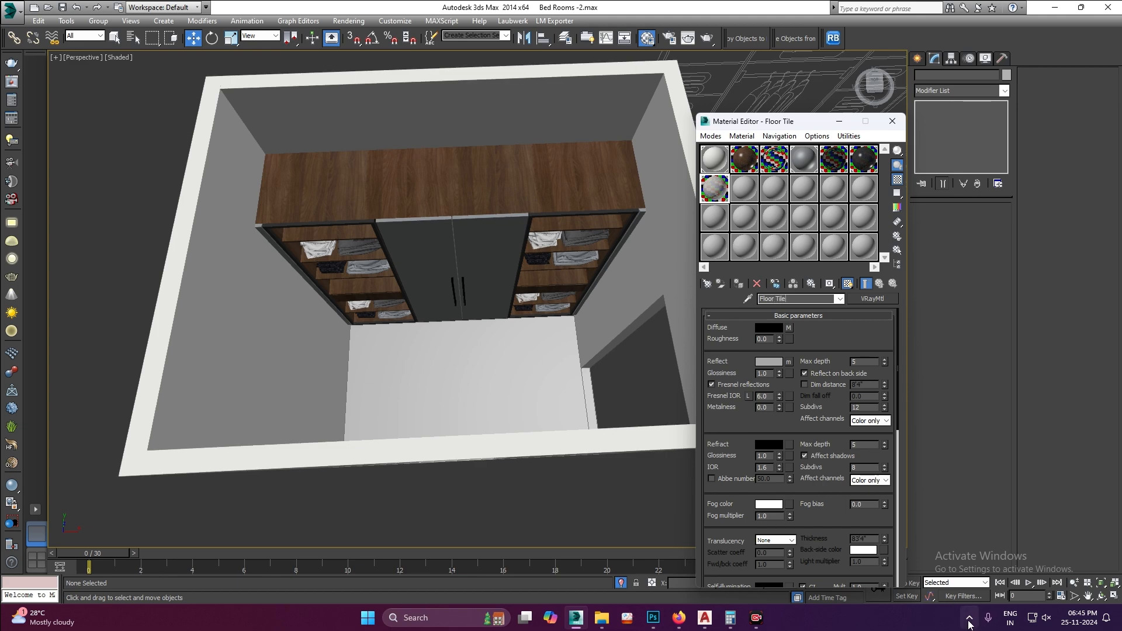
left_click(754, 624)
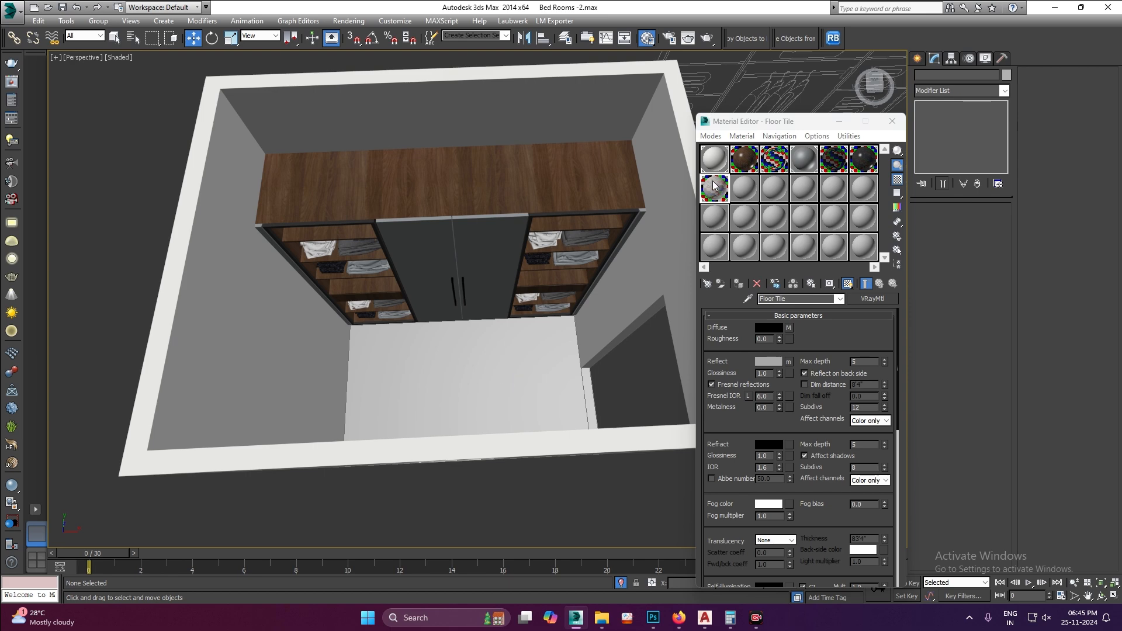
left_click(503, 362)
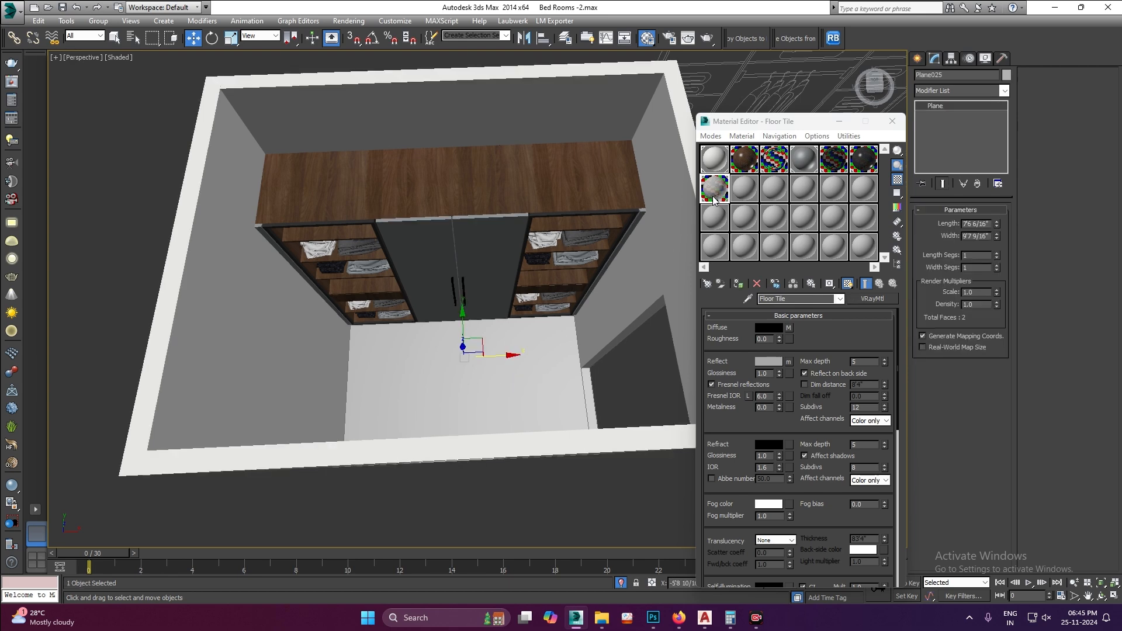
left_click(738, 284)
- Examine the tiled floor and the surrounding room from near and far
middle_click_drag(518, 374, 459, 373, "alt")
scroll(489, 386, "up", 3)
scroll(427, 376, "down", 3)
left_click(586, 431)
scroll(461, 402, "up", 3)
scroll(463, 355, "down", 5)
scroll(490, 382, "up", 5)
scroll(489, 381, "down", 5)
scroll(484, 350, "up", 5)
scroll(485, 365, "down", 3)
scroll(480, 361, "up", 3)
scroll(459, 373, "down", 3)
middle_click_drag(536, 367, 450, 350, "alt")
scroll(486, 344, "down", 6)
- Move the door group into the room and position it near the front wall opening in the top view
scroll(318, 350, "up", 5)
left_click(172, 350)
scroll(176, 344, "down", 4)
left_click_drag(199, 357, 515, 376)
key("alt+w")
right_click(402, 382)
key("t")
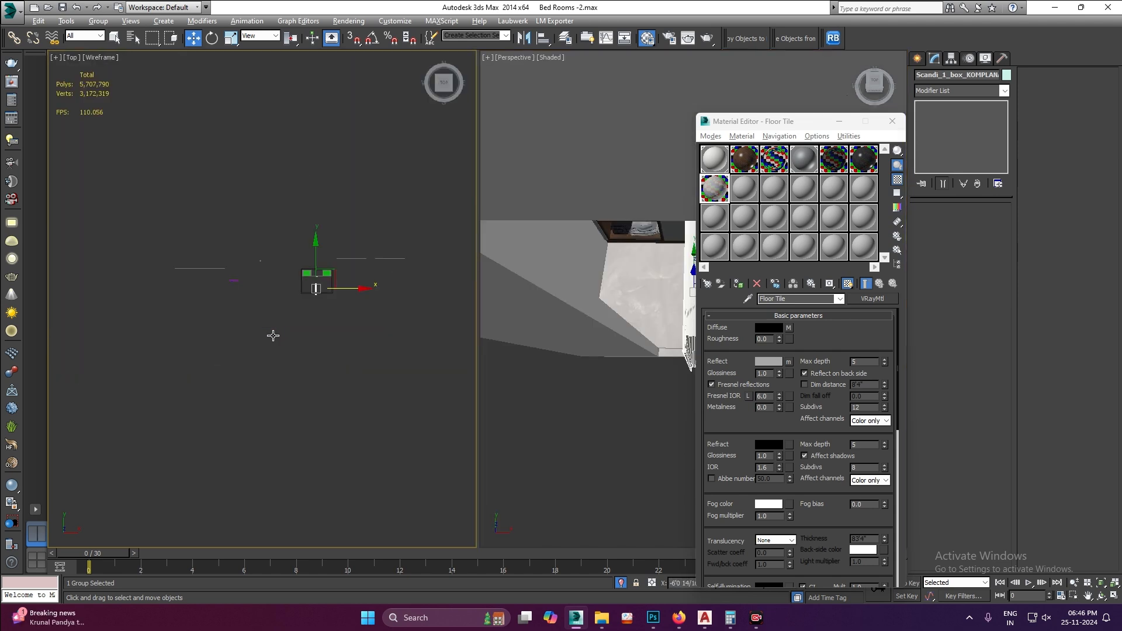
key("alt+w")
scroll(542, 290, "up", 8)
mouse_move(333, 347)
left_mouse_down()
mouse_move(517, 347)
mouse_move(351, 347)
left_mouse_up()
- Move the door group into the side wall beside the front corner and scale its width to fit the doorway
key("e")
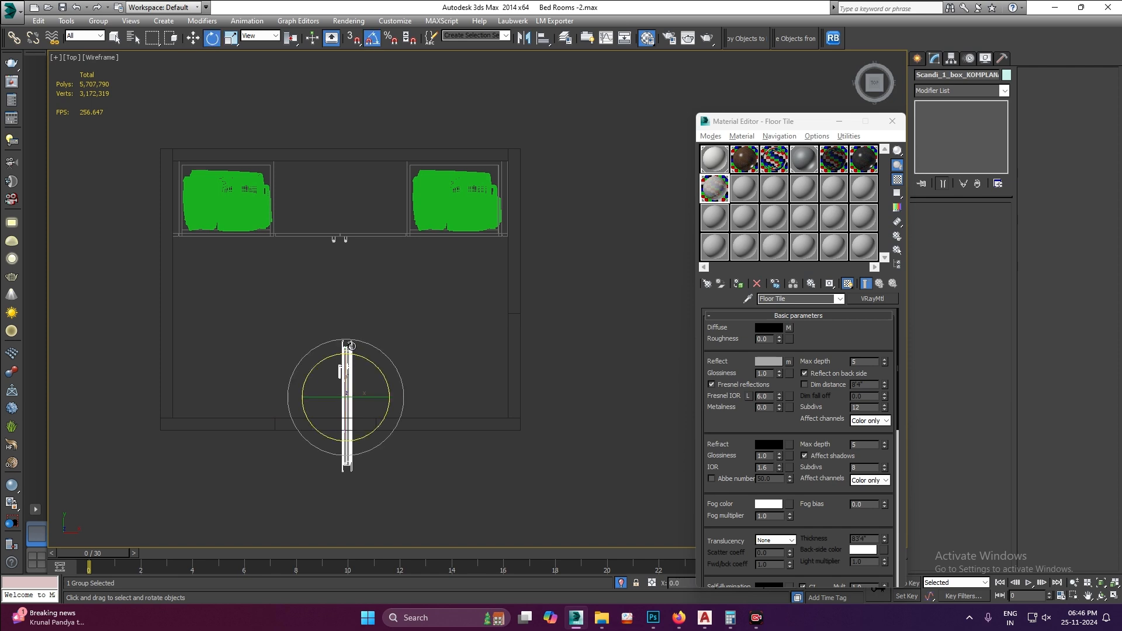
key("w")
scroll(445, 371, "down", 3)
left_click_drag(400, 357, 481, 347)
scroll(465, 356, "up", 3)
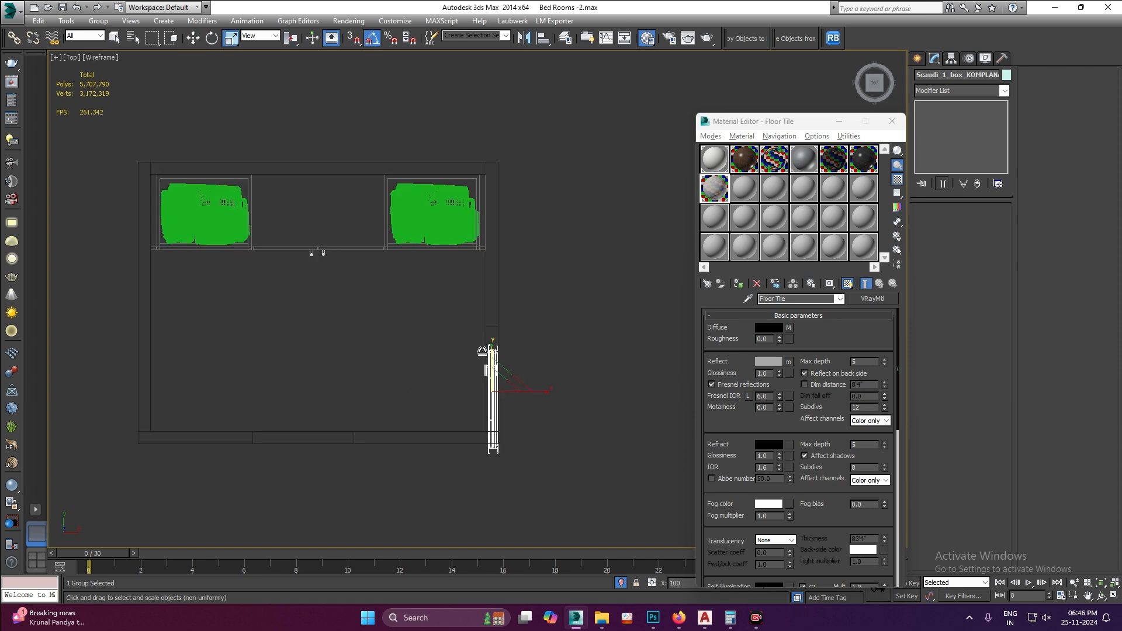
scroll(484, 365, "up", 3)
scroll(495, 398, "down", 3)
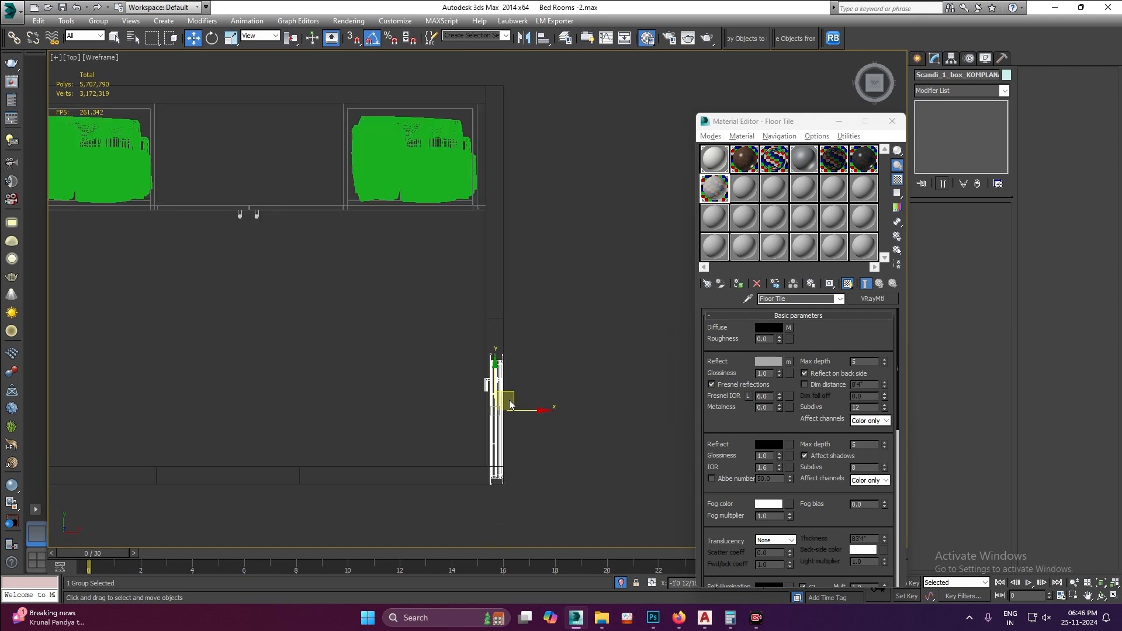
left_click_drag(499, 384, 477, 324)
key("r")
key("w")
scroll(587, 346, "down", 3)
- Copy the door group, rotate the copy a quarter turn and place it in the front wall opening
left_click_drag(566, 353, 473, 380, "shift")
key("Return")
scroll(471, 374, "up", 5)
key("e")
left_click_drag(493, 301, 504, 329)
key("a")
key("a")
key("w")
scroll(504, 329, "up", 2)
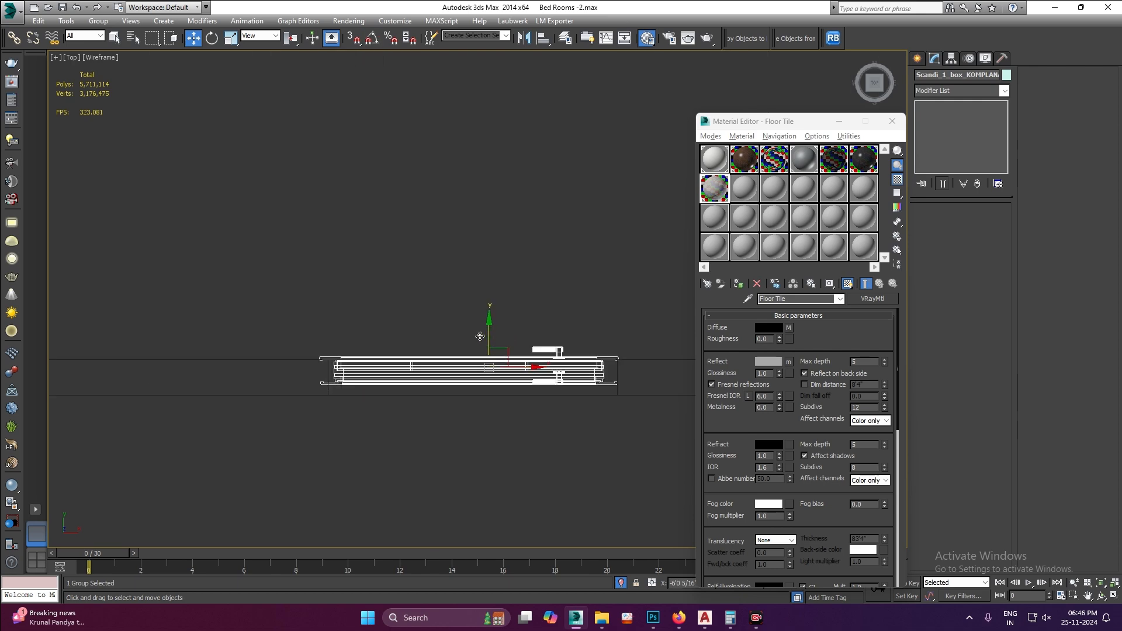
- Select both door groups and display them in a front view beside the perspective view
key("alt+w")
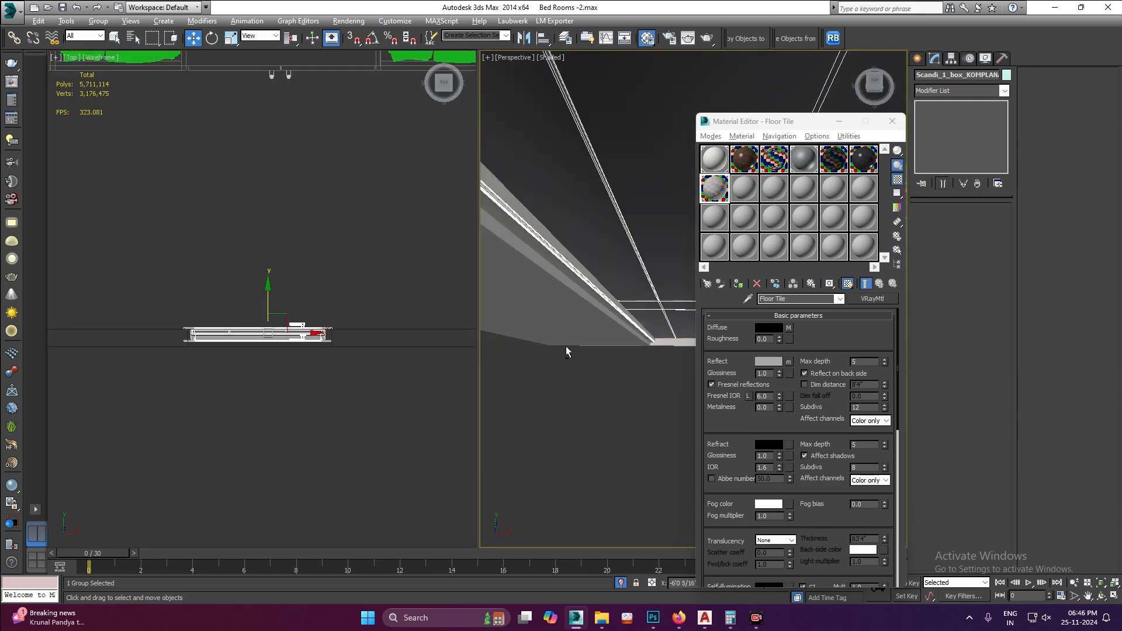
right_click(597, 348)
key("alt+w")
middle_click_drag(617, 318, 426, 299, "alt")
left_click(298, 258, "ctrl")
key("alt+w")
key("f")
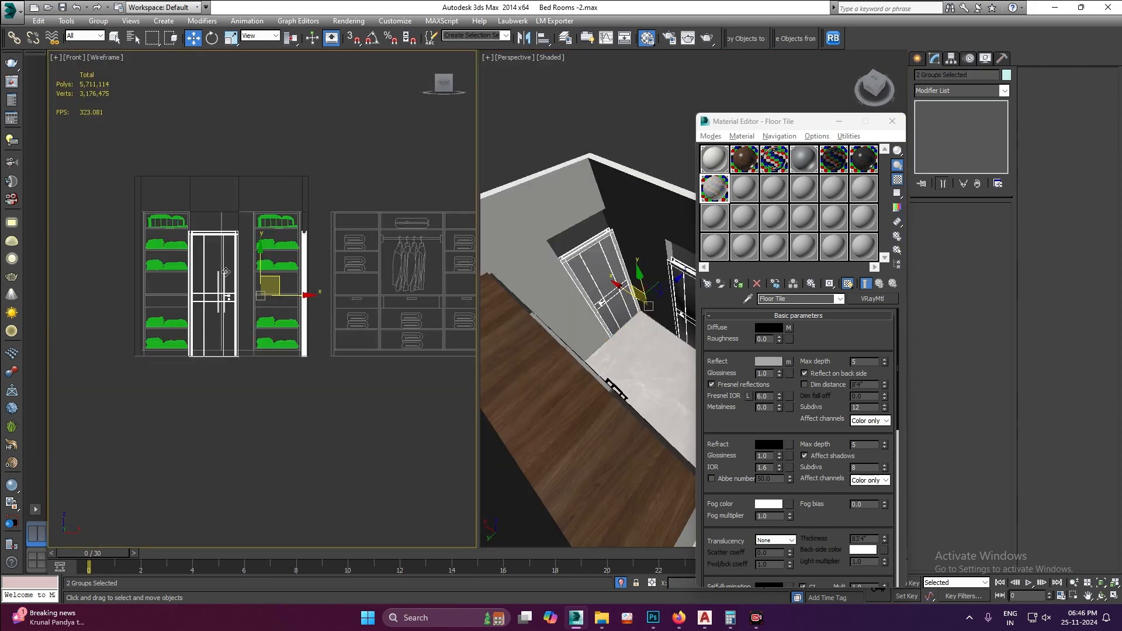
scroll(260, 254, "up", 2)
key("r")
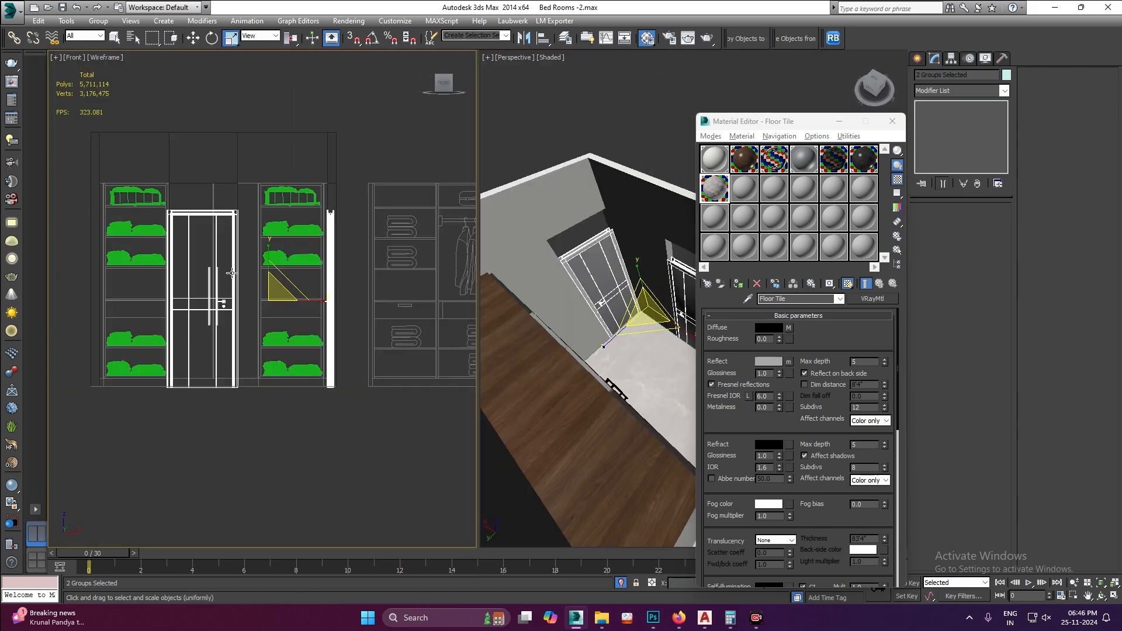
right_click(234, 41)
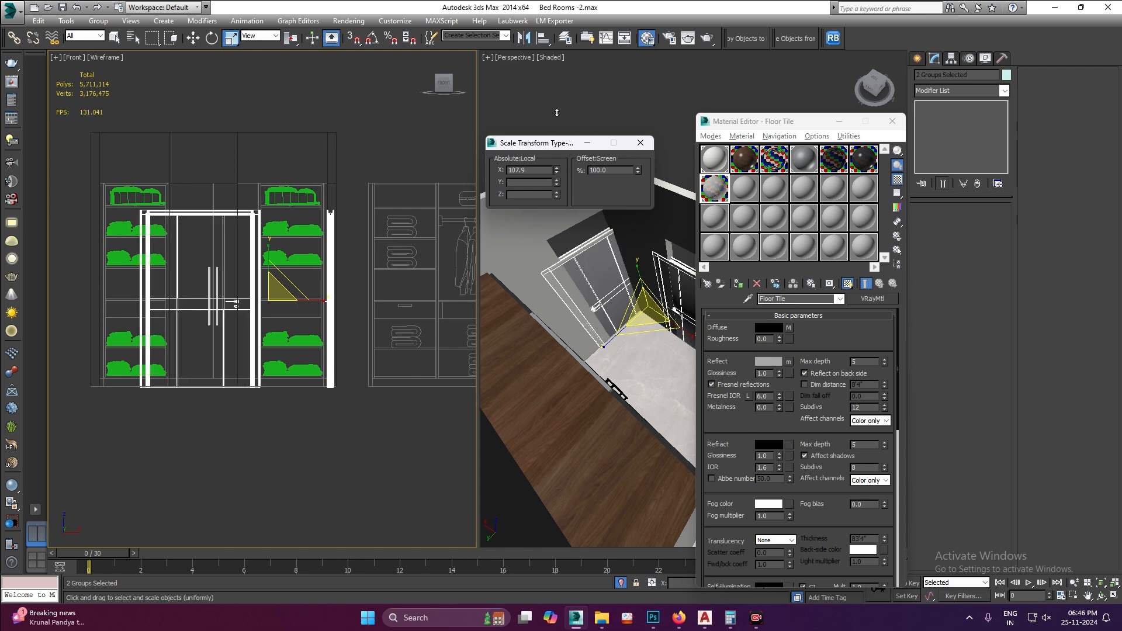
key("F12")
- Stretch both door groups vertically with non-uniform scale and raise them until their bottoms meet the floor line
key("r")
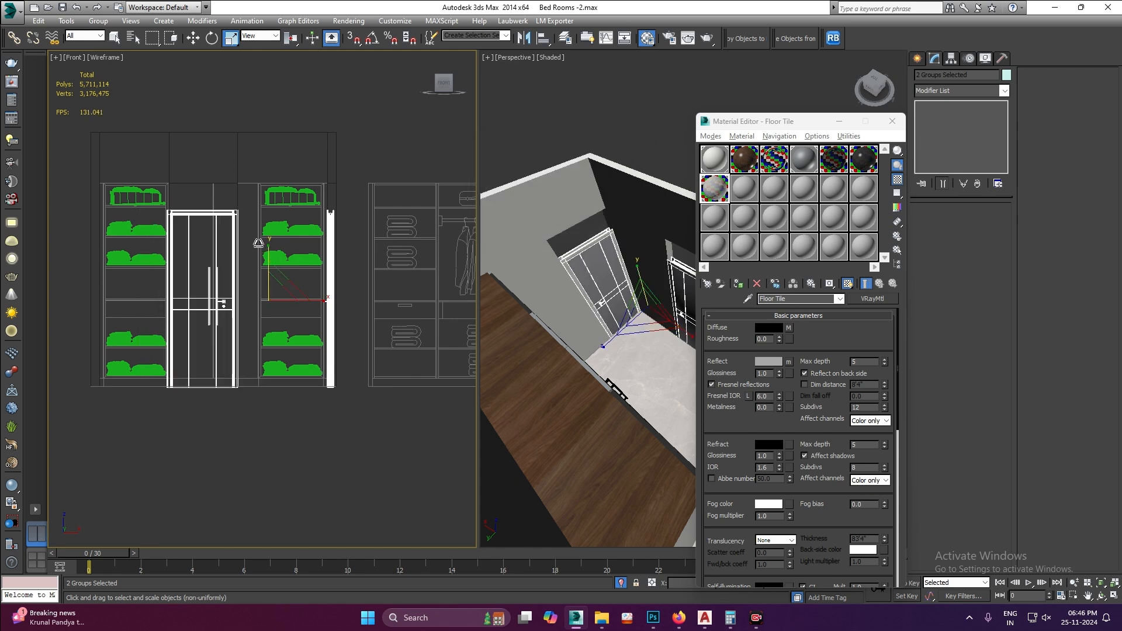
left_click_drag(258, 242, 257, 239)
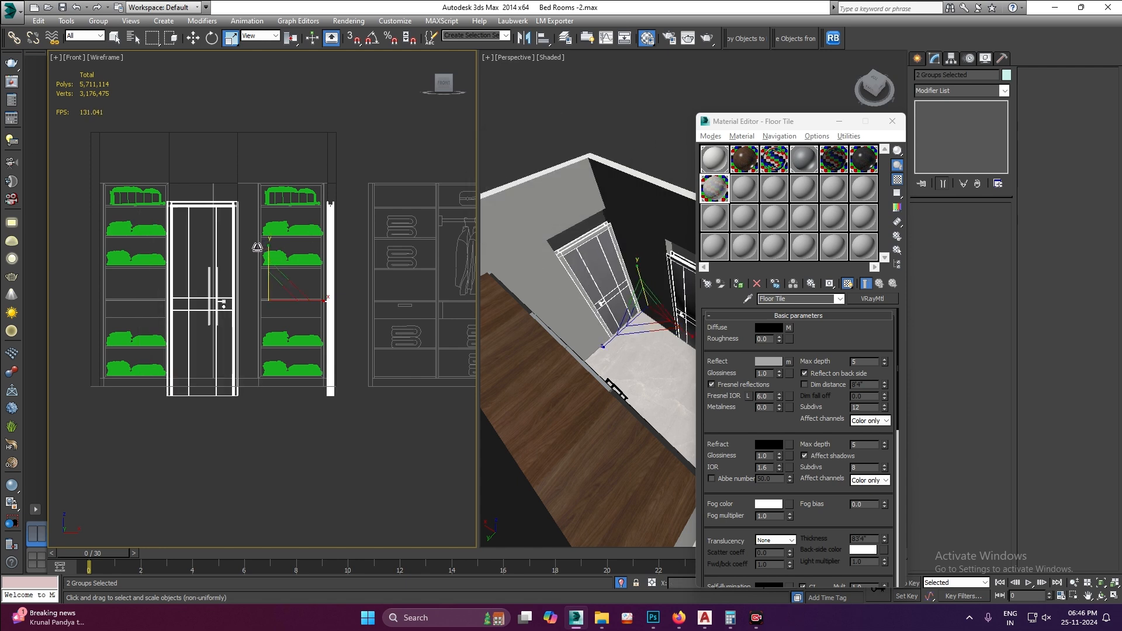
key("r")
left_click(193, 37)
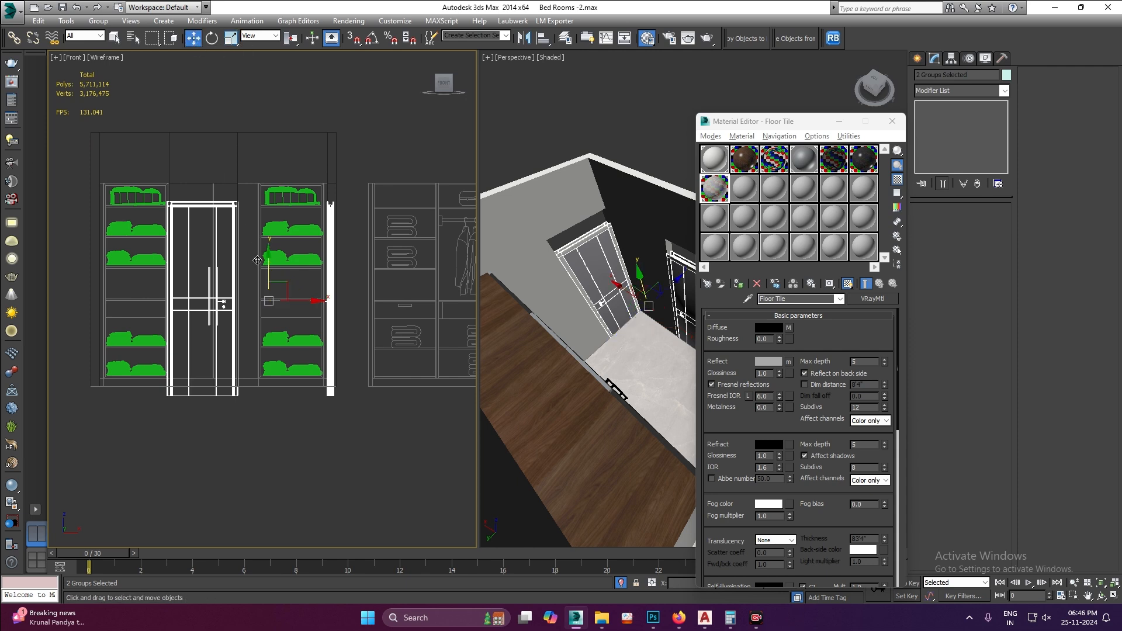
left_click_drag(258, 260, 258, 251)
- Increase the height of both door groups a little more and shift them up to sit on the floor
left_click(231, 38)
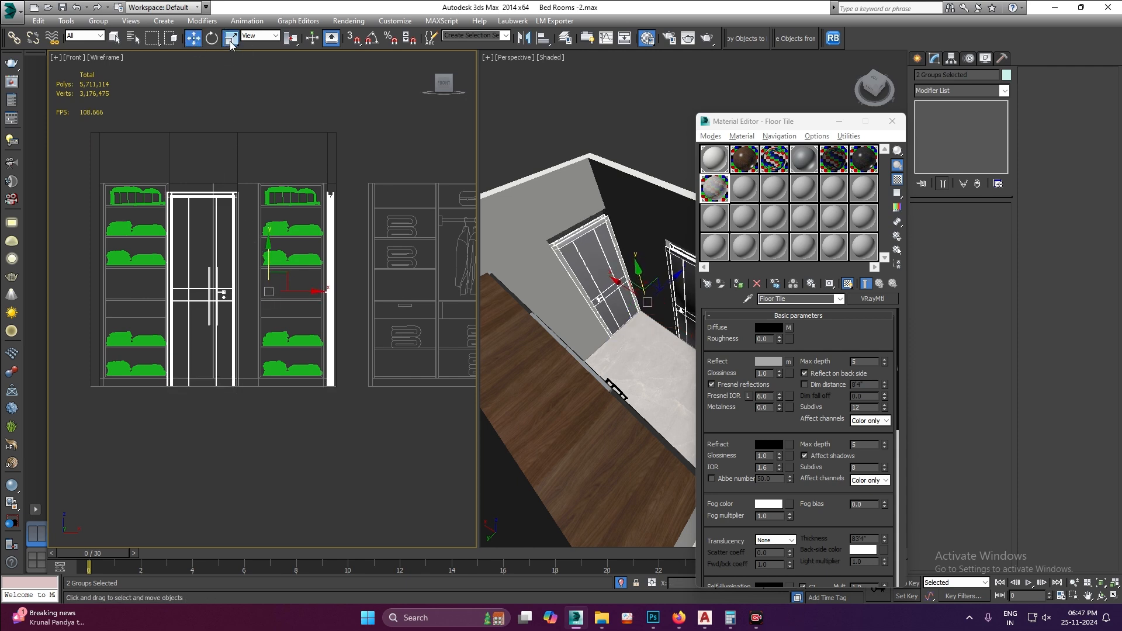
left_click_drag(258, 234, 257, 238)
key("w")
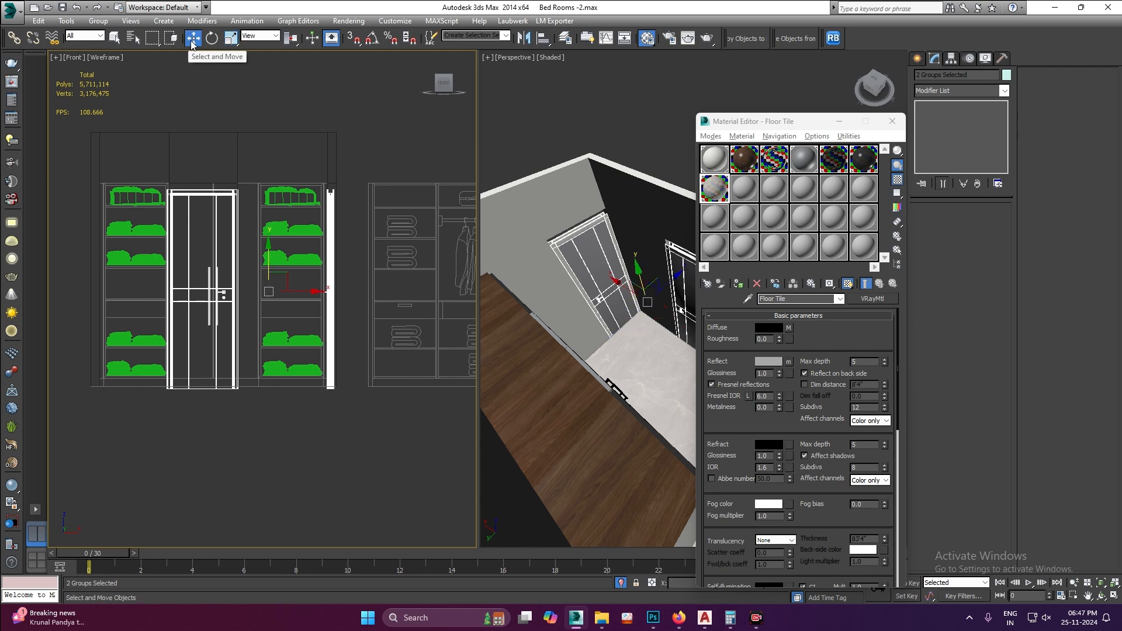
left_click_drag(258, 255, 261, 251)
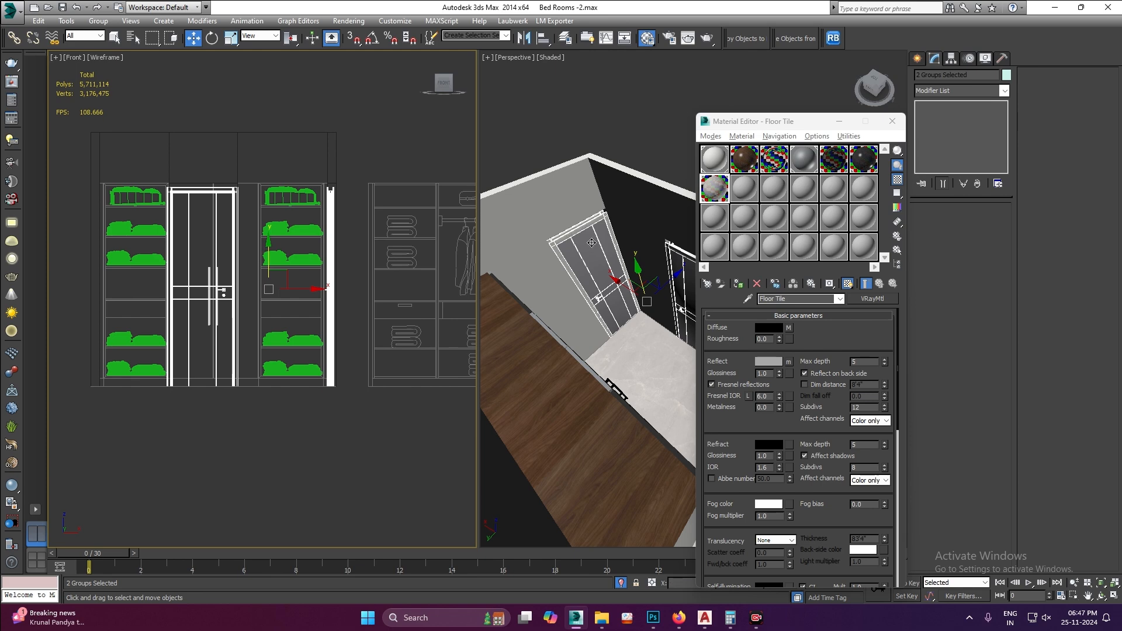
- Fine-tune the height and vertical position of both door groups until their frames close the gap at the top of the openings
scroll(591, 246, "up", 2)
mouse_move(592, 229)
middle_mouse_down("alt")
mouse_move(594, 198)
mouse_move(593, 228)
middle_mouse_up("alt")
scroll(594, 198, "up", 4)
scroll(593, 198, "down", 4)
right_click(245, 218)
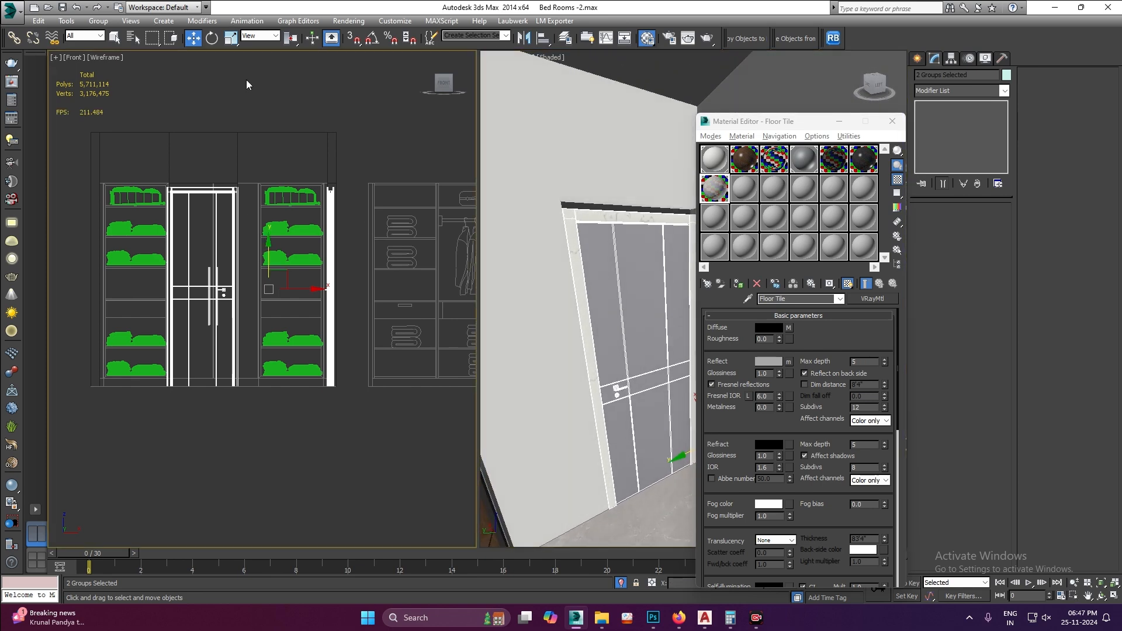
left_click(231, 39)
left_click_drag(258, 232, 259, 231)
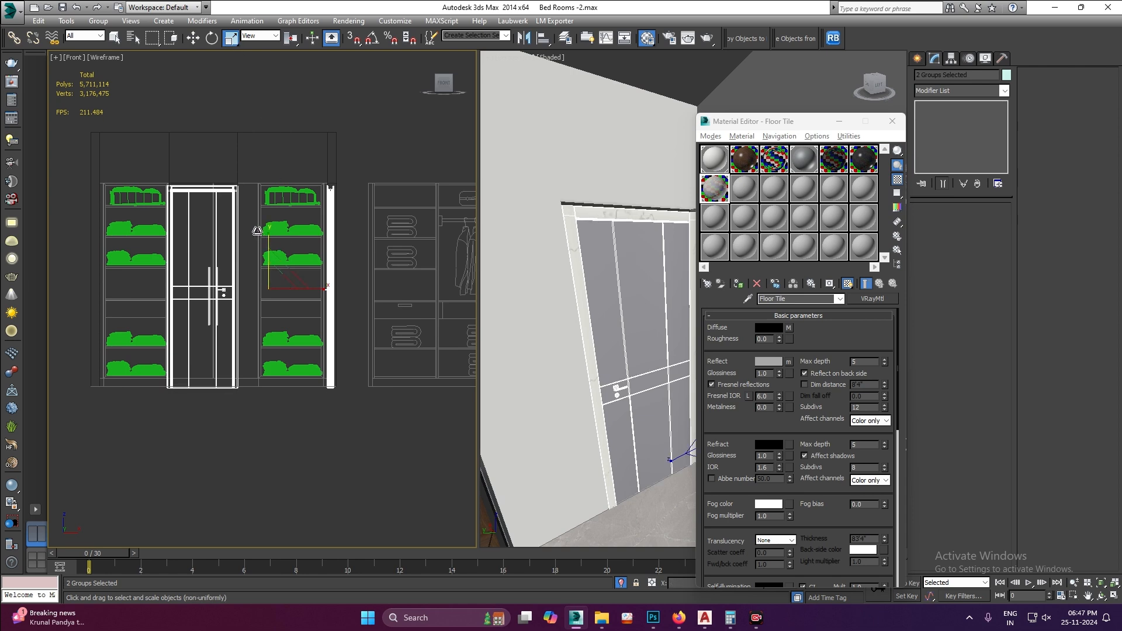
key("w")
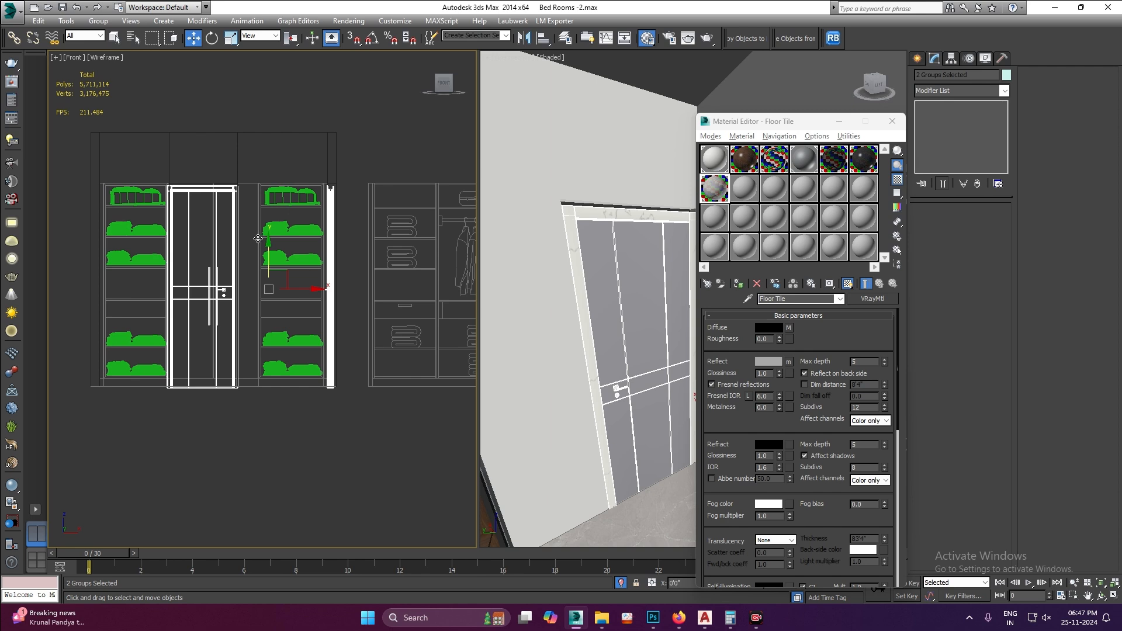
left_click_drag(258, 239, 256, 237)
key("r")
left_click_drag(258, 232, 258, 230)
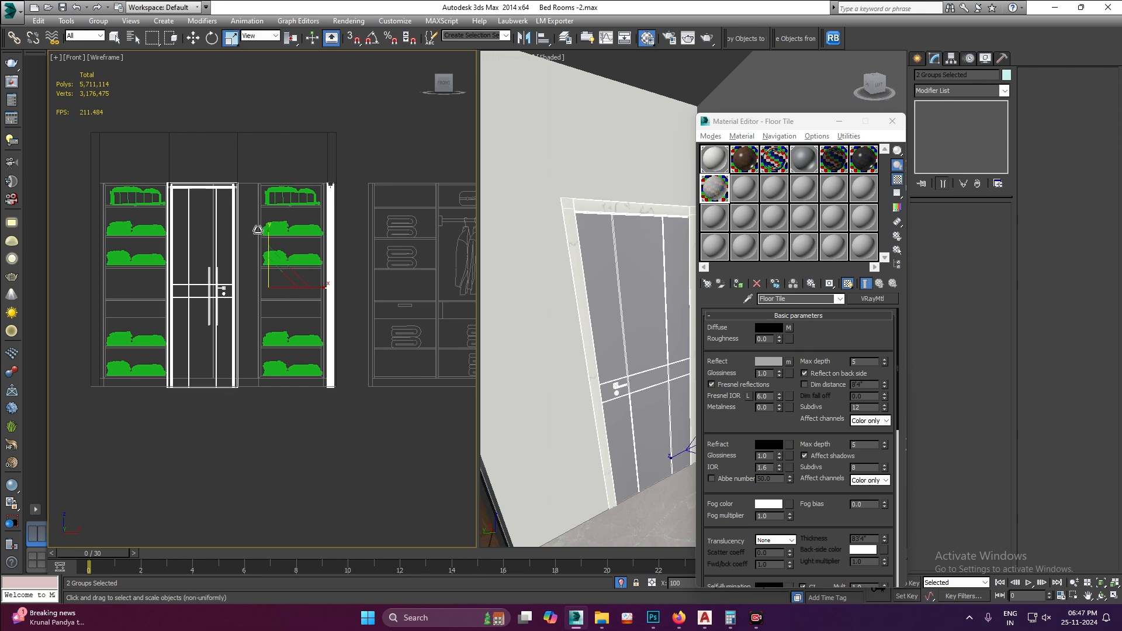
key("w")
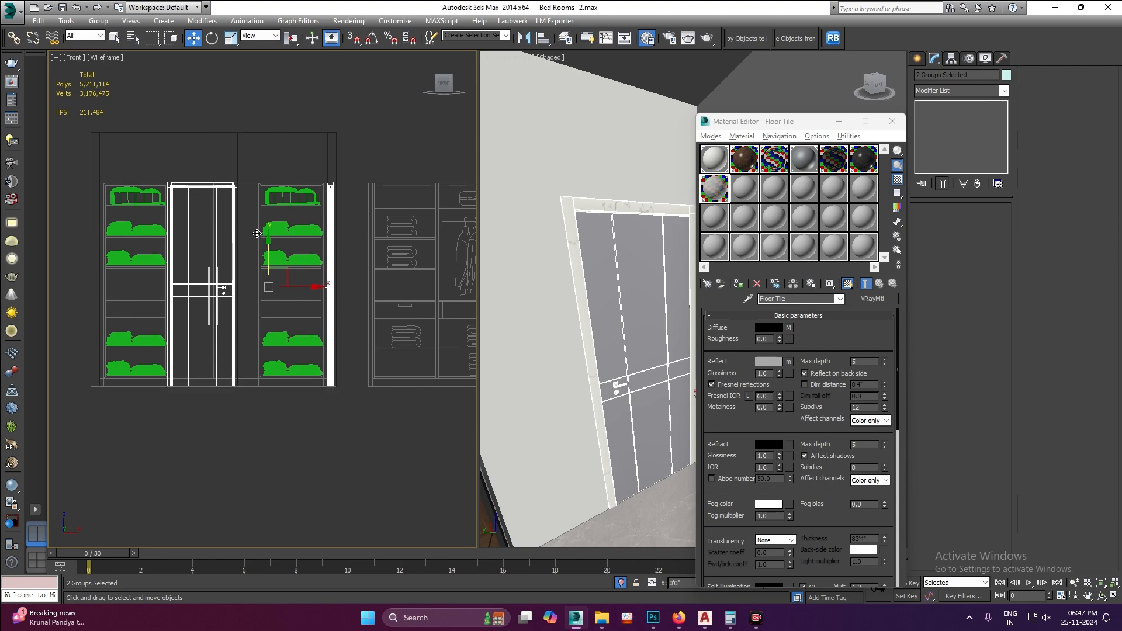
- Examine the fitted doors, the wardrobe and the empty end wall from several angles in a maximized perspective view
left_click(588, 291)
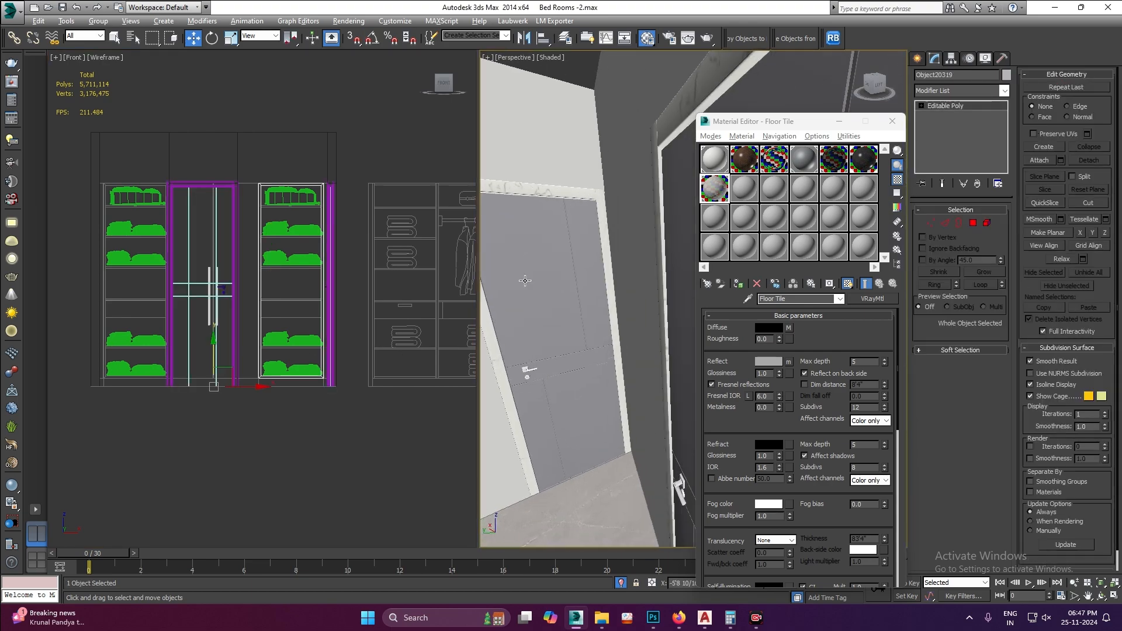
key("alt+w")
middle_click_drag(501, 281, 488, 304, "alt")
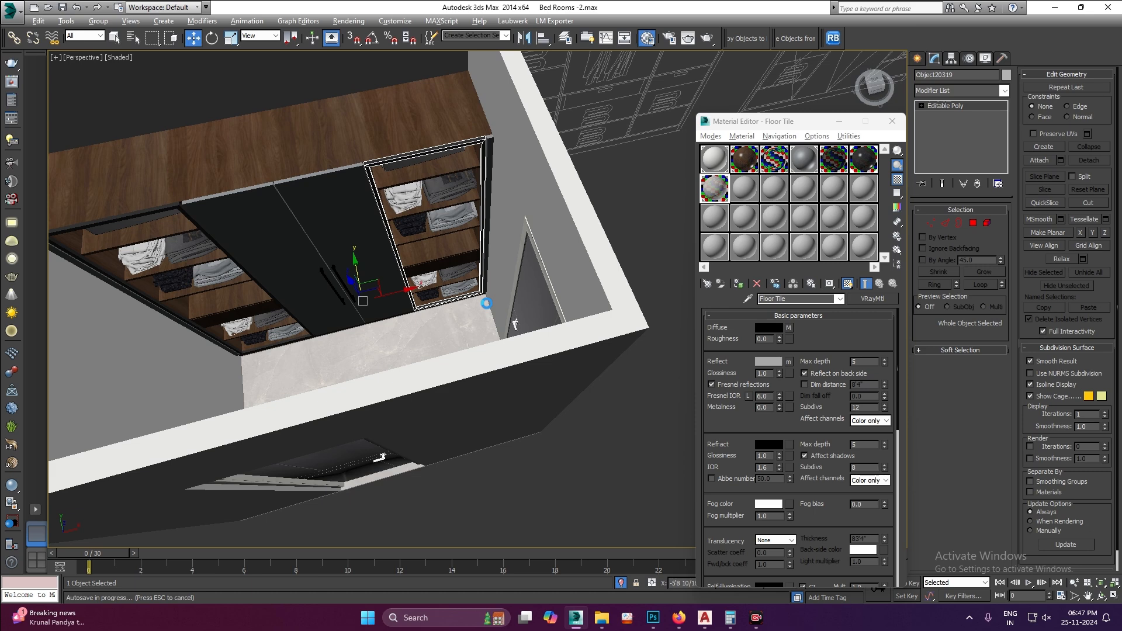
scroll(488, 309, "down", 5)
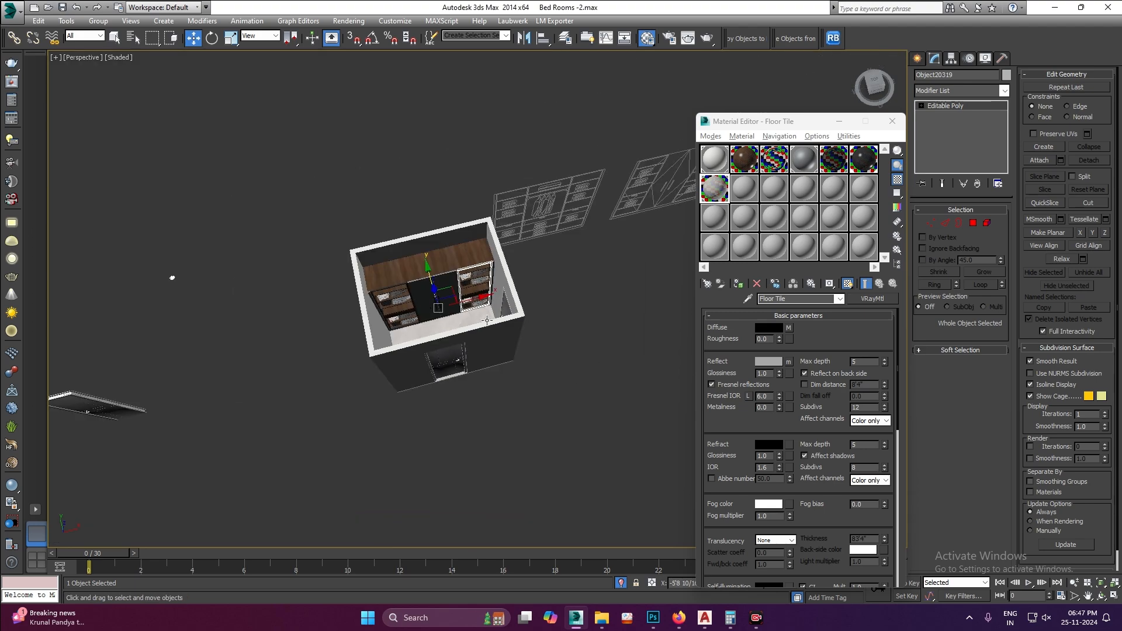
middle_click_drag(488, 310, 444, 344, "alt")
scroll(444, 345, "up", 5)
left_click(652, 355)
left_click(603, 313)
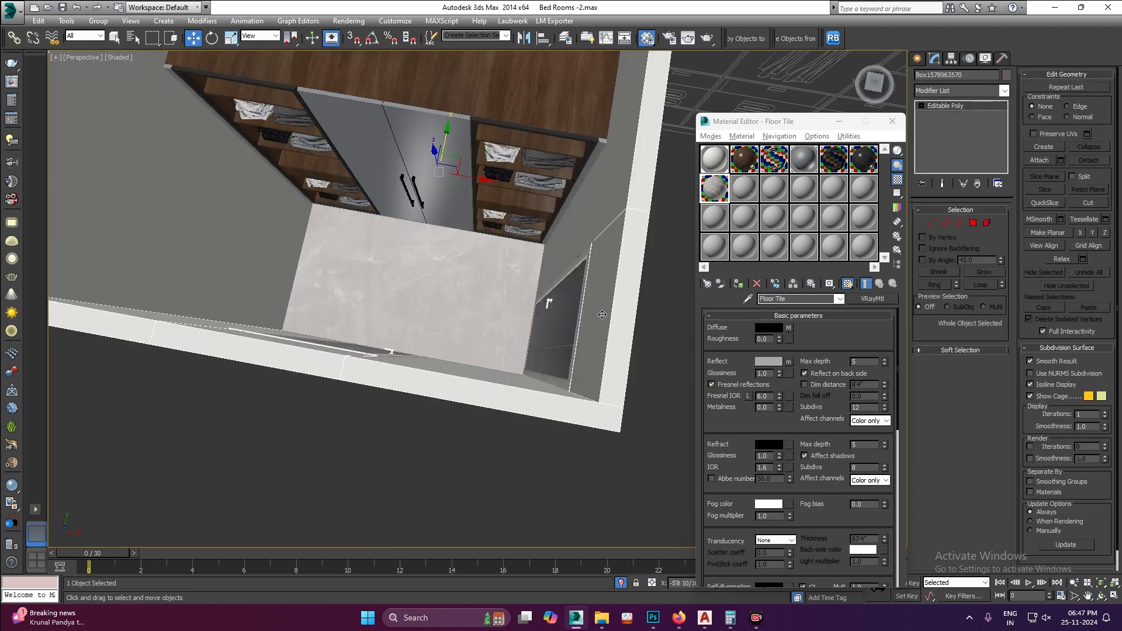
scroll(532, 341, "down", 5)
scroll(532, 327, "up", 4)
middle_click_drag(532, 327, 483, 324, "alt")
scroll(475, 324, "up", 4)
middle_click_drag(516, 381, 467, 336)
scroll(432, 360, "up", 2)
scroll(412, 342, "up", 3)
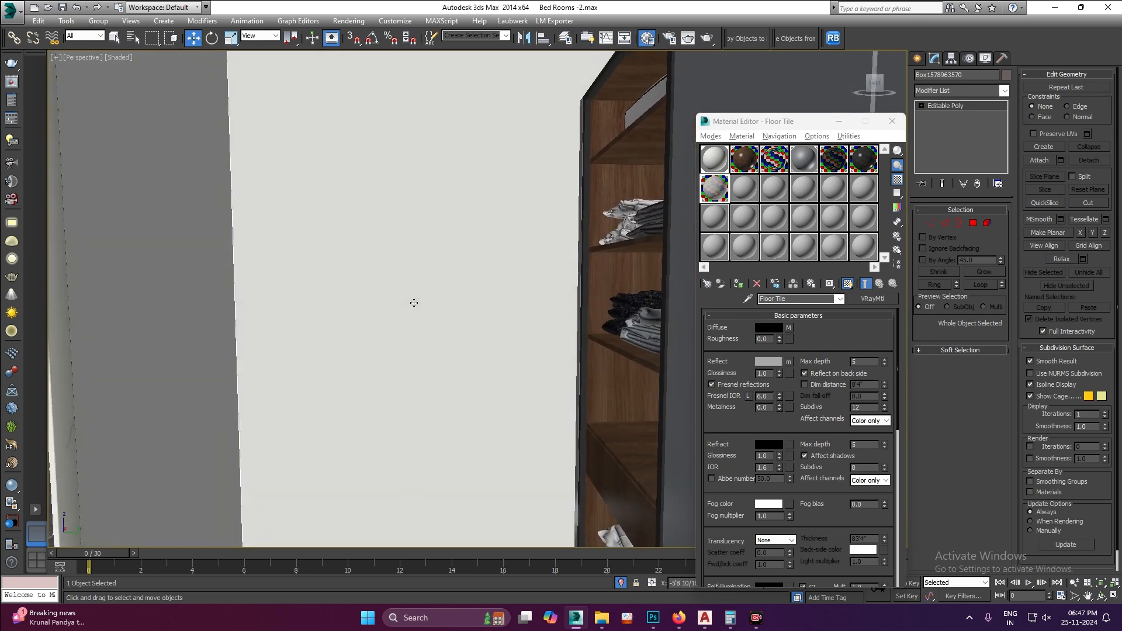
scroll(417, 335, "down", 4)
scroll(418, 351, "down", 3)
middle_click_drag(416, 279, 446, 287, "alt")
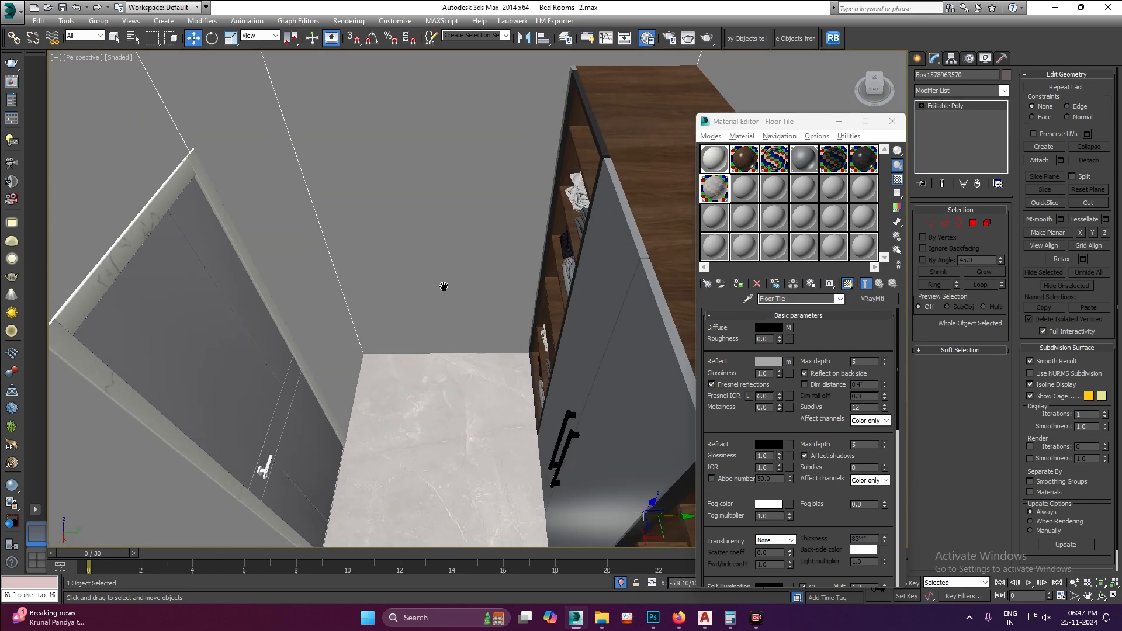
- Restore the two-view layout with the whole room framed in perspective, deselect everything and show the doors in the left view
left_click(755, 622)
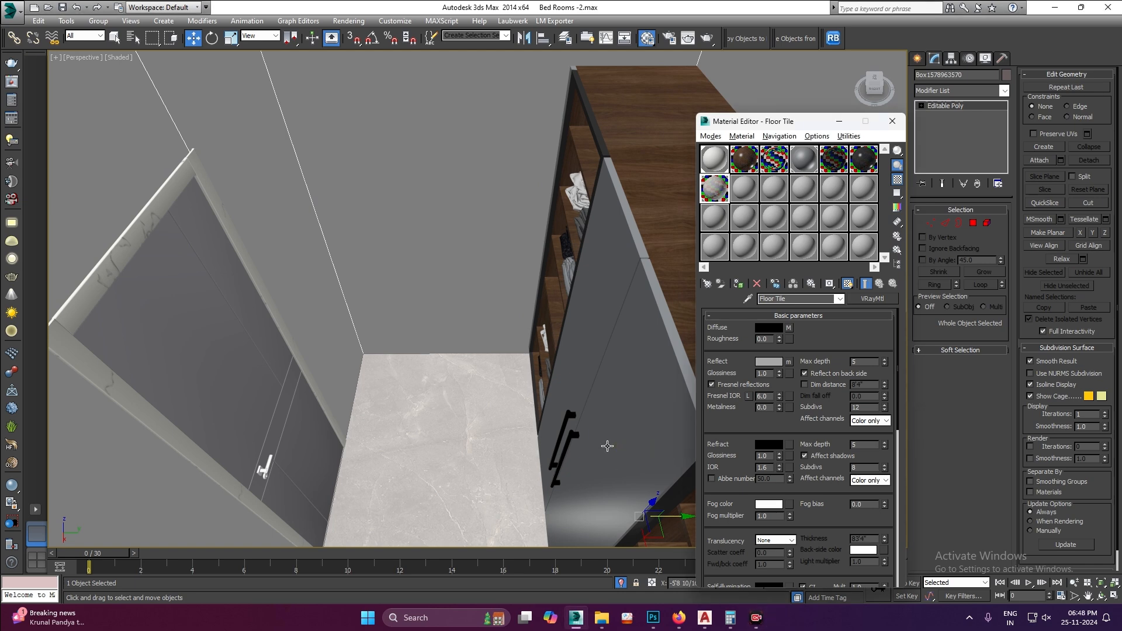
key("z")
key("alt+w")
left_click(179, 277)
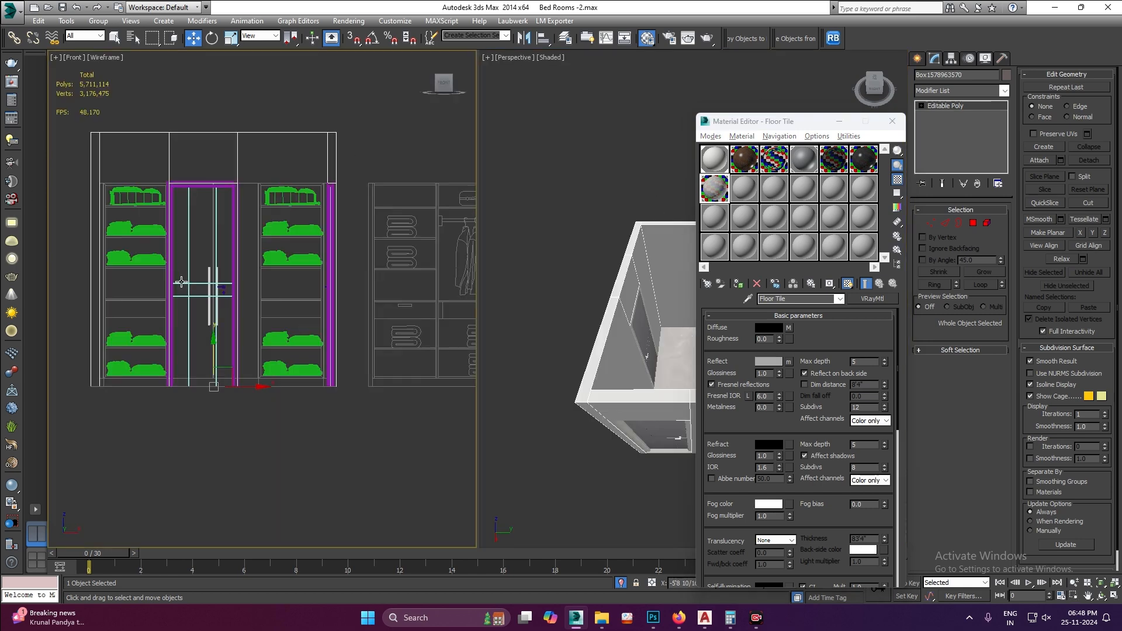
scroll(292, 334, "down", 4)
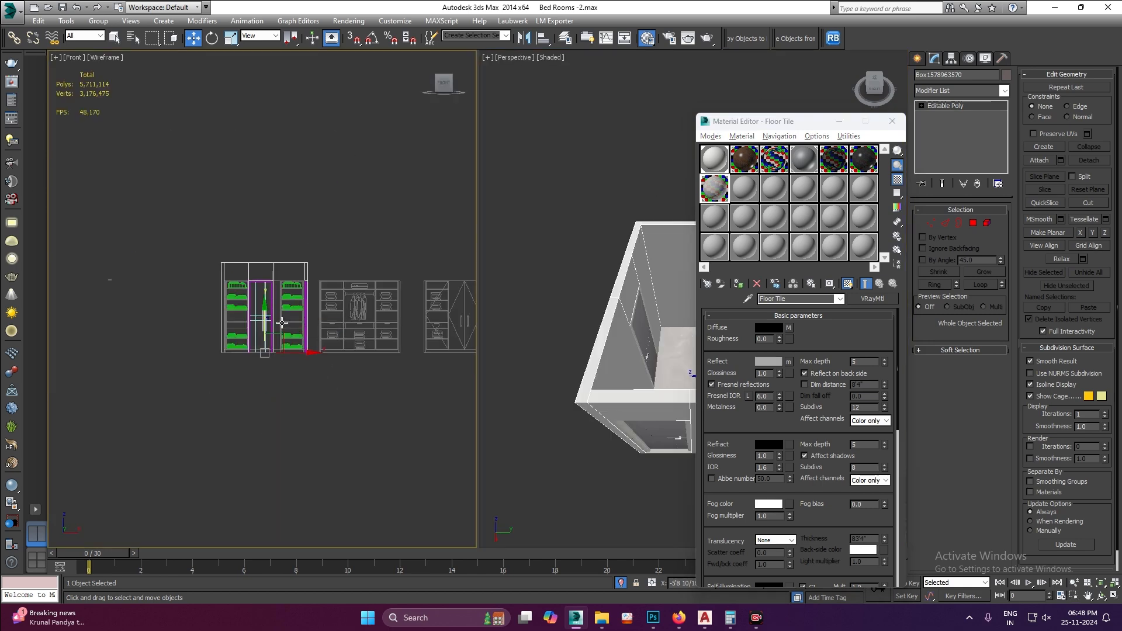
key("l")
scroll(293, 292, "up", 10)
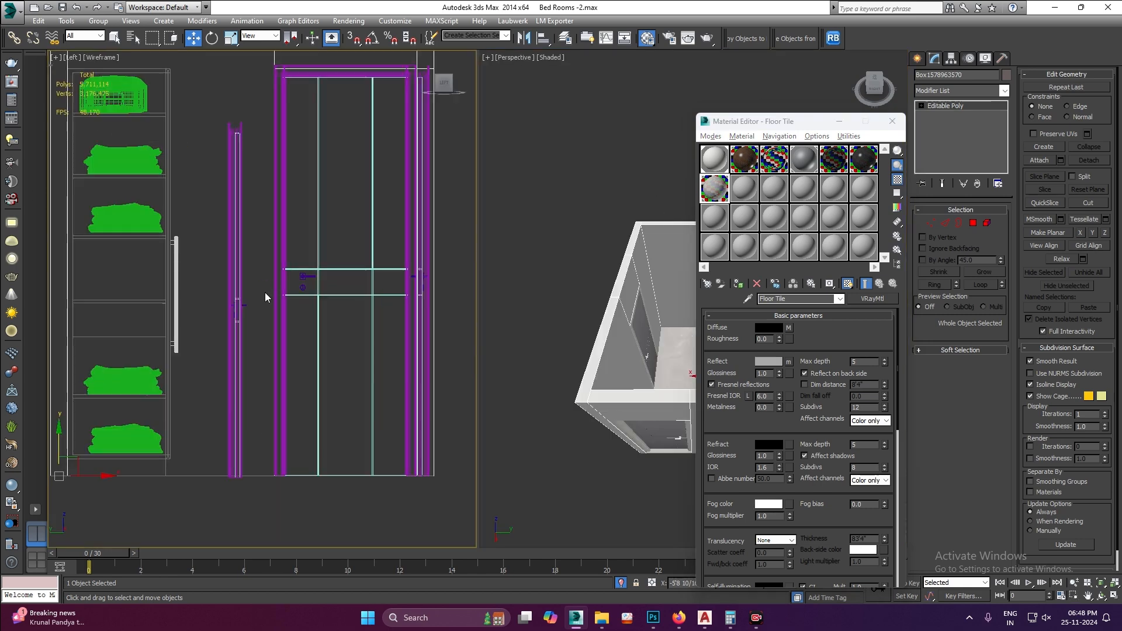
left_click(263, 290)
scroll(261, 290, "down", 5)
key("f")
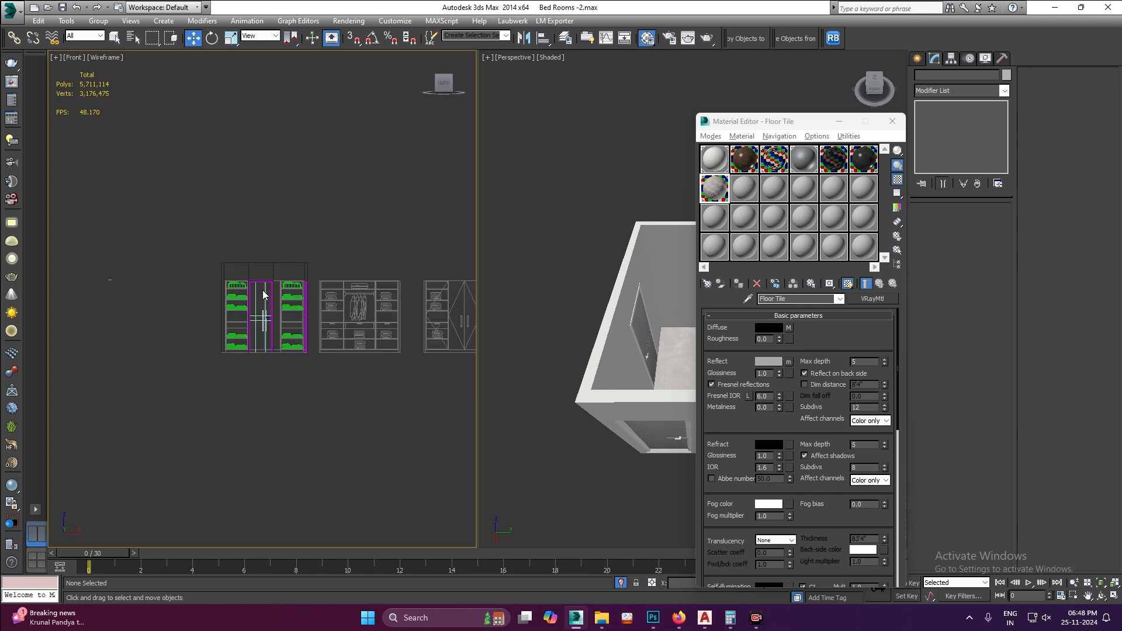
scroll(268, 301, "up", 3)
key("l")
scroll(278, 312, "up", 4)
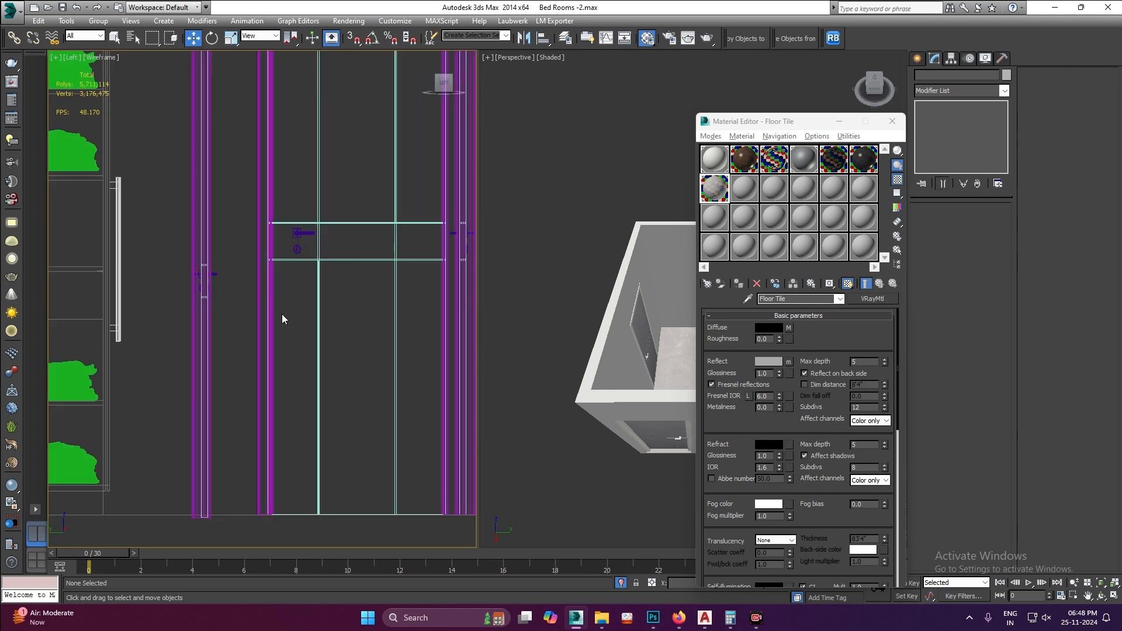
- Close the material editor and draw a rectangle spline about 7'10" by 2'7" beside the wardrobe in the left view
right_click(281, 318)
left_click(893, 121)
left_click(917, 59)
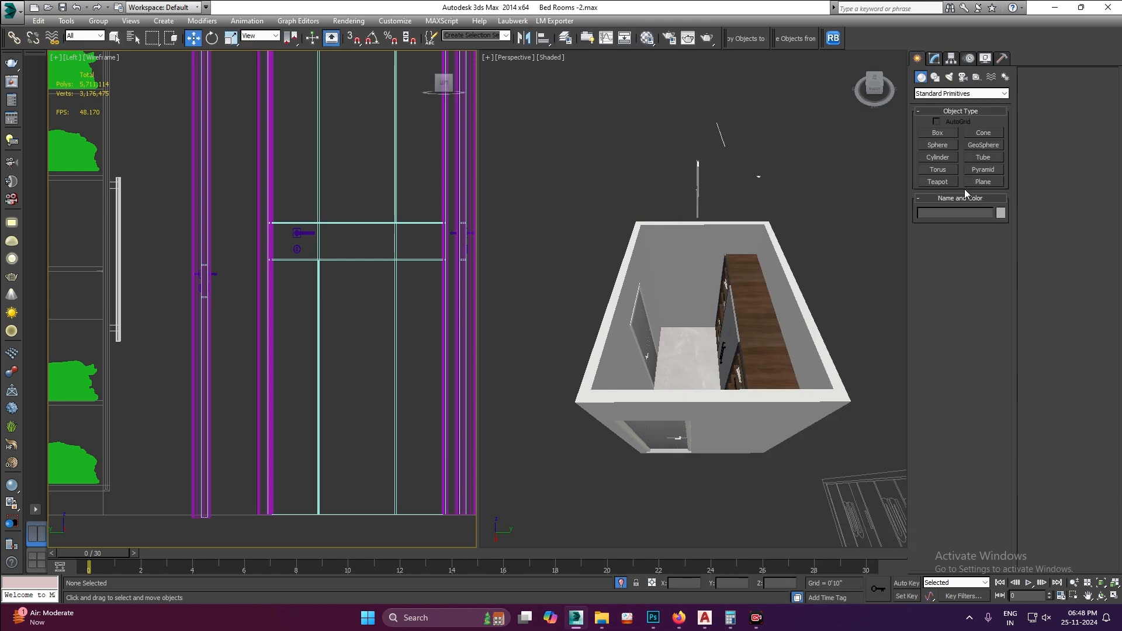
left_click(934, 76)
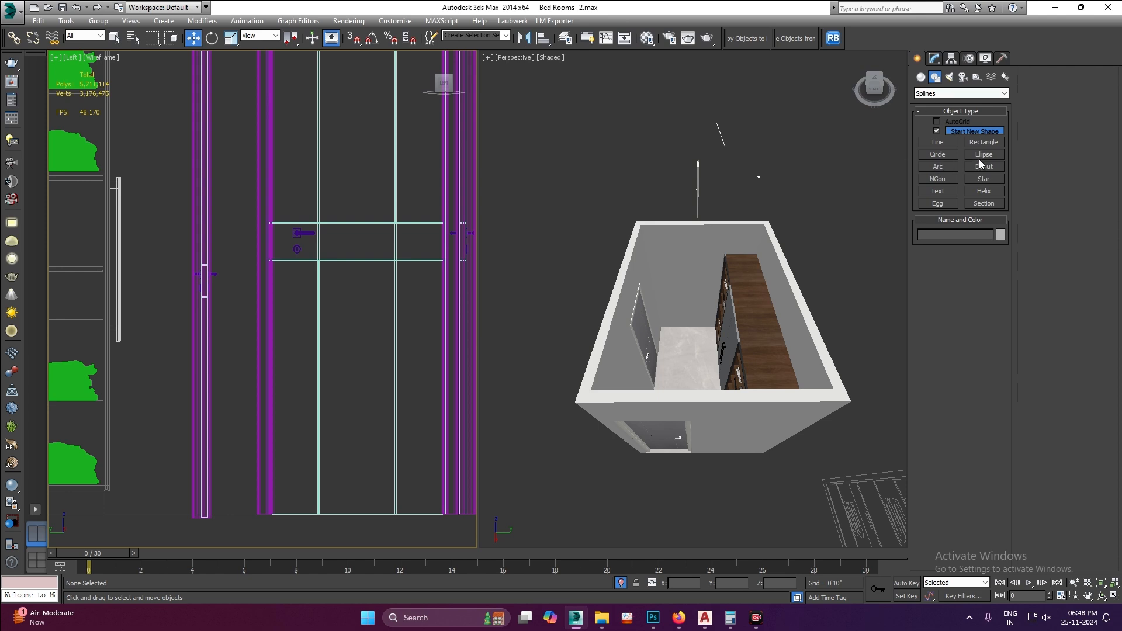
left_click(984, 142)
scroll(409, 201, "down", 3)
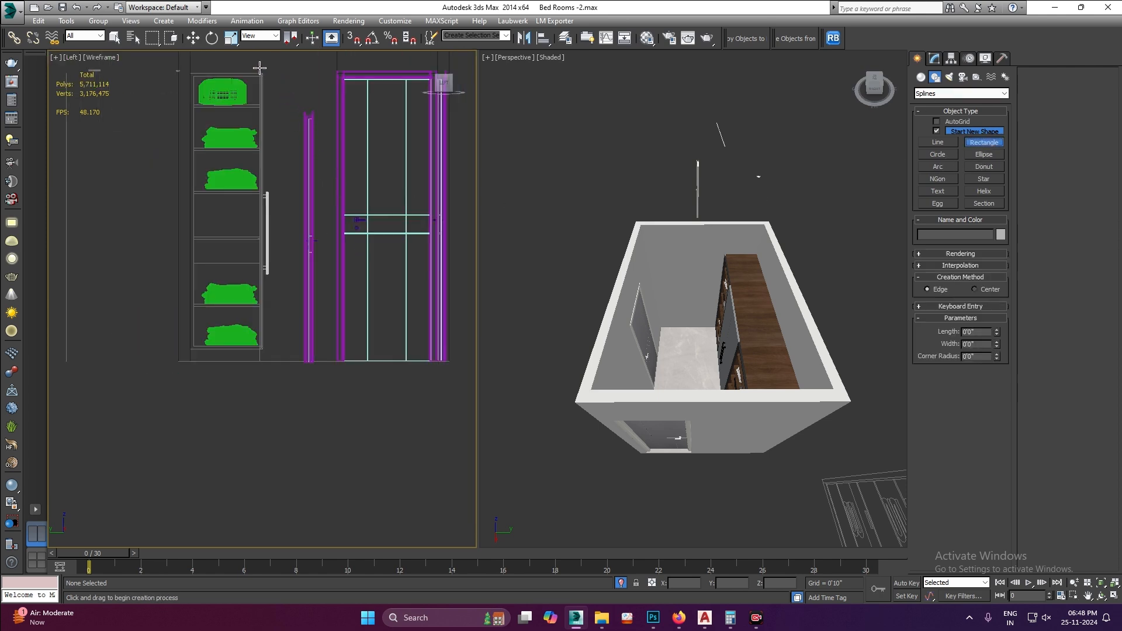
left_click_drag(268, 74, 350, 338)
right_click(350, 339)
- Move the rectangle within the perspective view onto the blank end wall, between the side door and the wardrobe
scroll(682, 431, "up", 4)
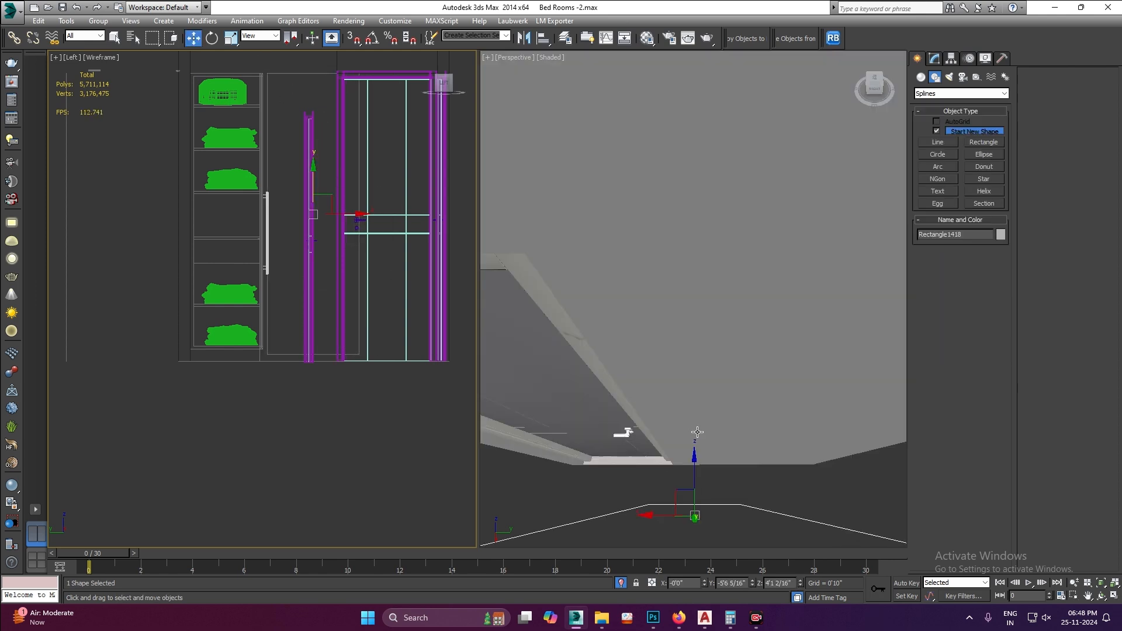
scroll(700, 432, "down", 6)
middle_click_drag(700, 431, 679, 457, "alt")
left_click_drag(680, 464, 667, 373)
scroll(668, 374, "up", 5)
scroll(683, 383, "down", 3)
scroll(687, 367, "up", 2)
middle_click_drag(682, 341, 697, 325, "alt")
left_click_drag(697, 325, 672, 325)
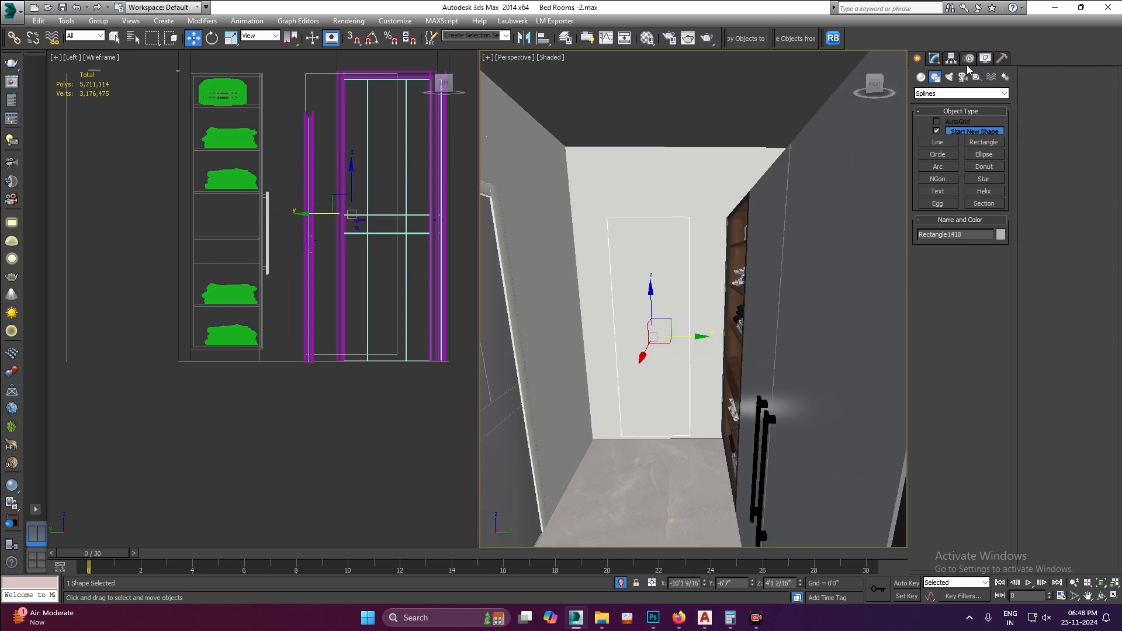
- Set the rectangle's length to 7' and its width to 3'
left_click(934, 59)
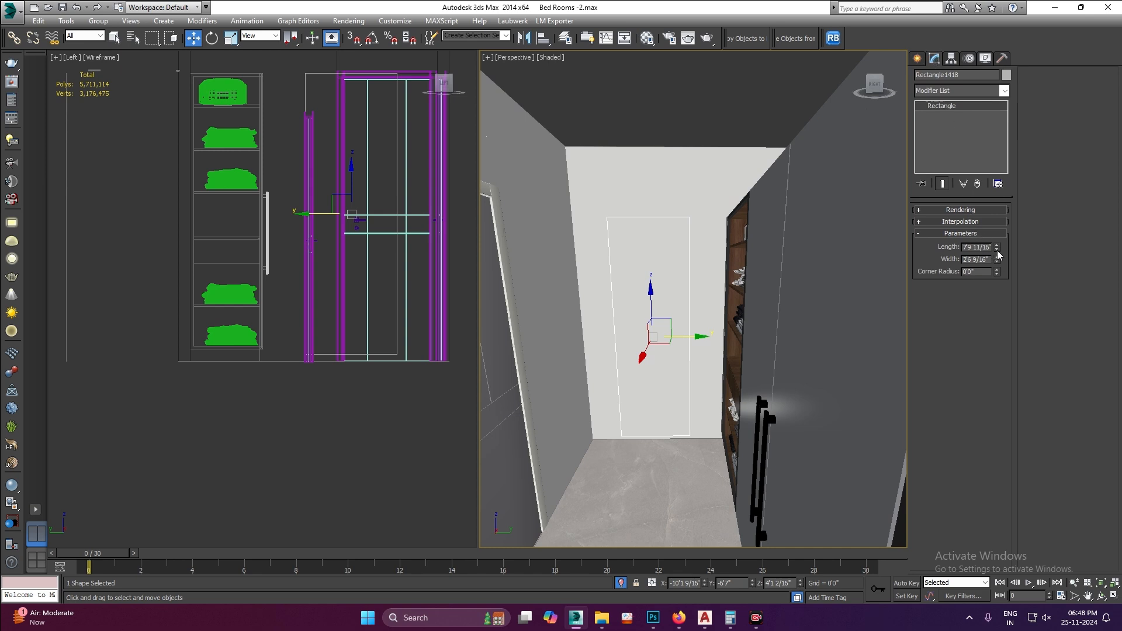
left_click_drag(997, 247, 999, 241)
key("ctrl+z")
left_click(970, 246)
type("7")
key("Tab")
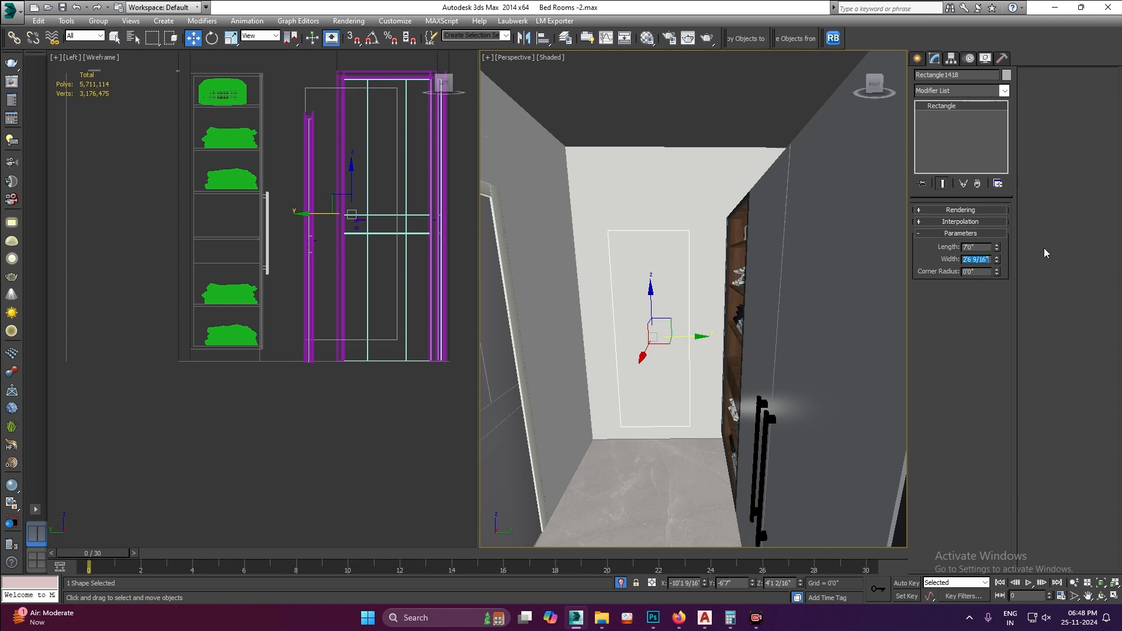
type("3")
key("Return")
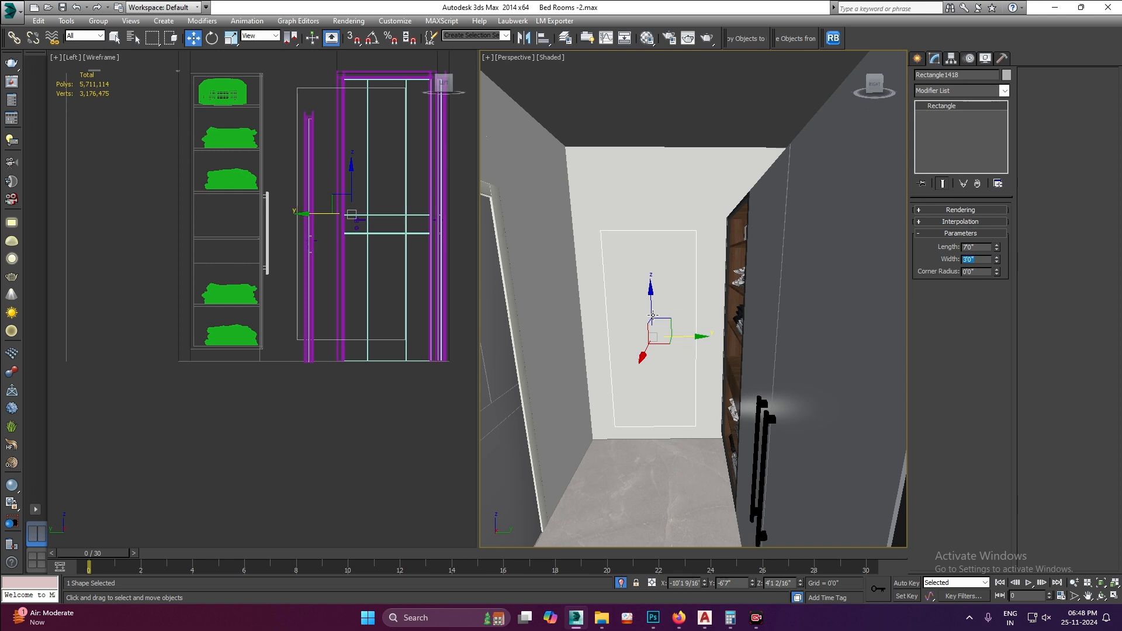
- Raise the rectangle slightly on the end wall and set its length to 6'6"
middle_click_drag(633, 359, 635, 328, "alt")
left_click_drag(642, 305, 644, 302)
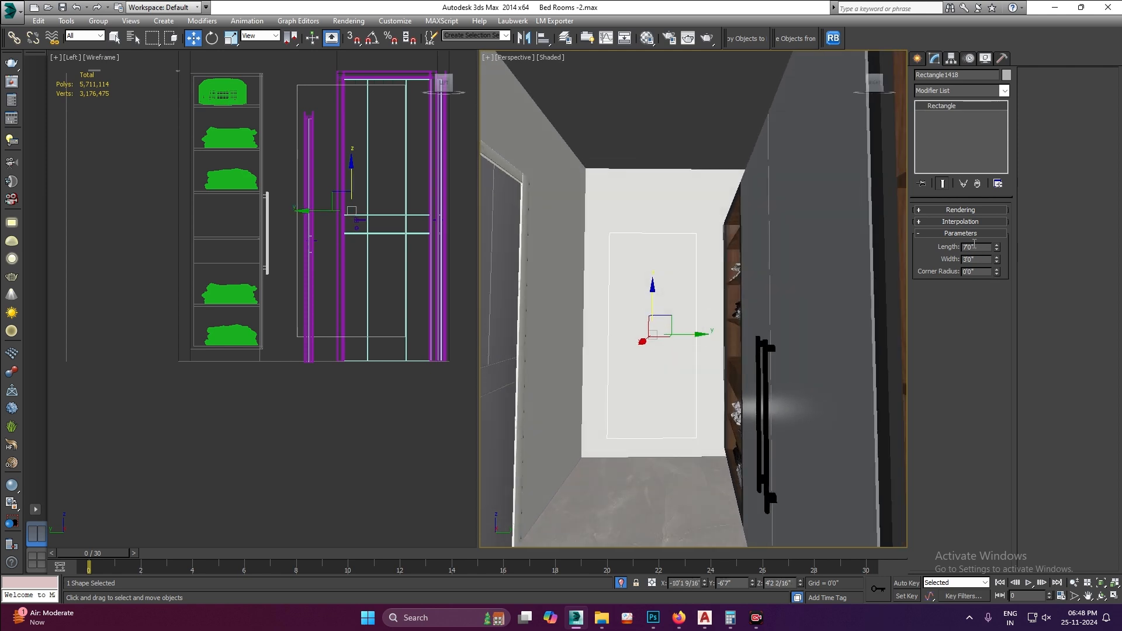
type("6'6\"")
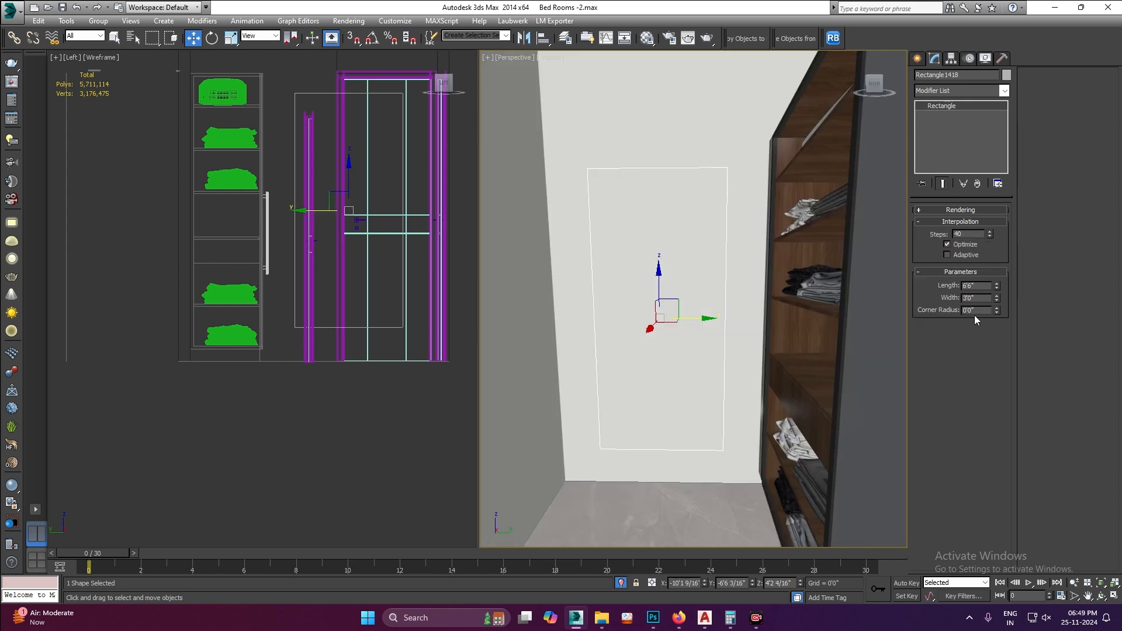
- Round the rectangle's corners with a radius of about 0'3 11/16" and add a Shell modifier to it
left_click_drag(998, 313, 976, 84)
mouse_move(692, 343)
middle_mouse_down("alt")
mouse_move(690, 310)
mouse_move(675, 414)
mouse_move(672, 351)
mouse_move(683, 345)
middle_mouse_up("alt")
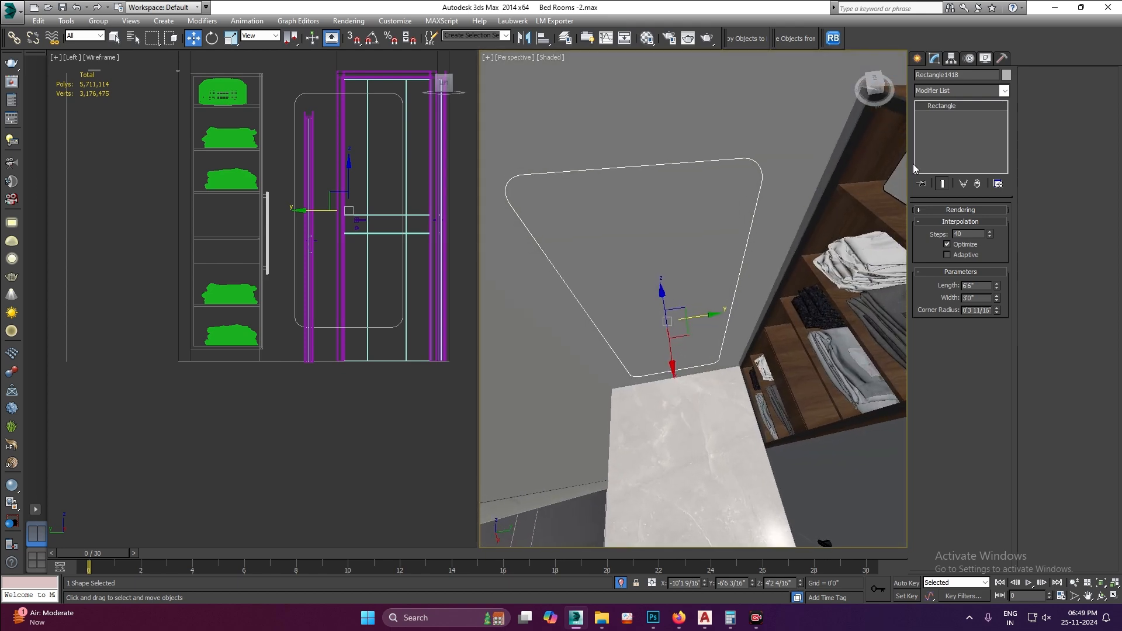
left_click(958, 92)
type("sh")
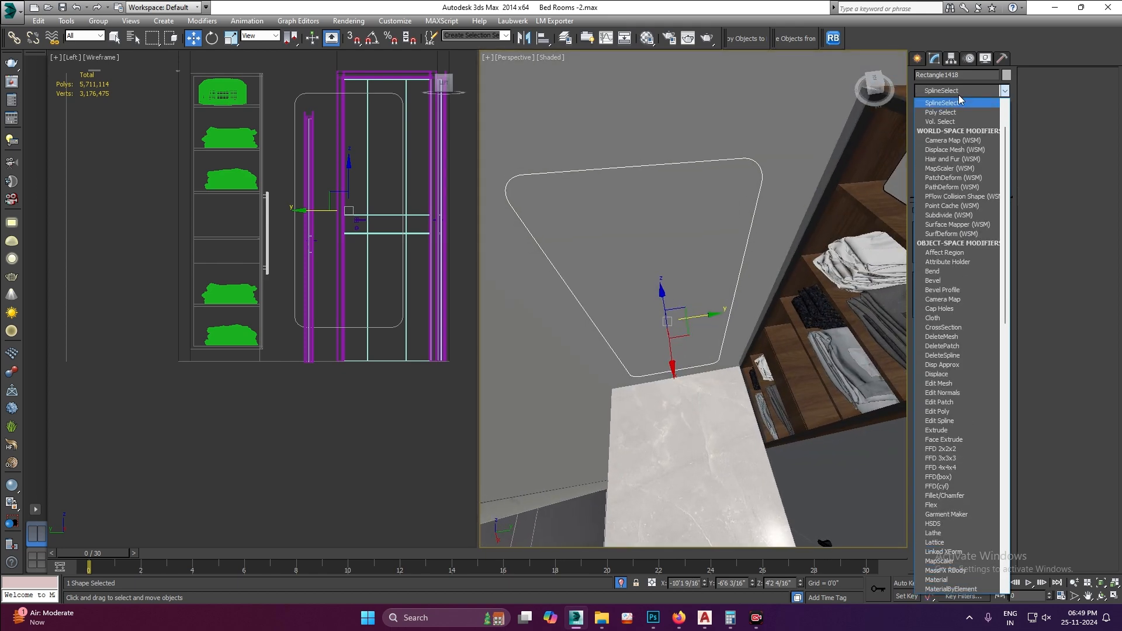
key("Return")
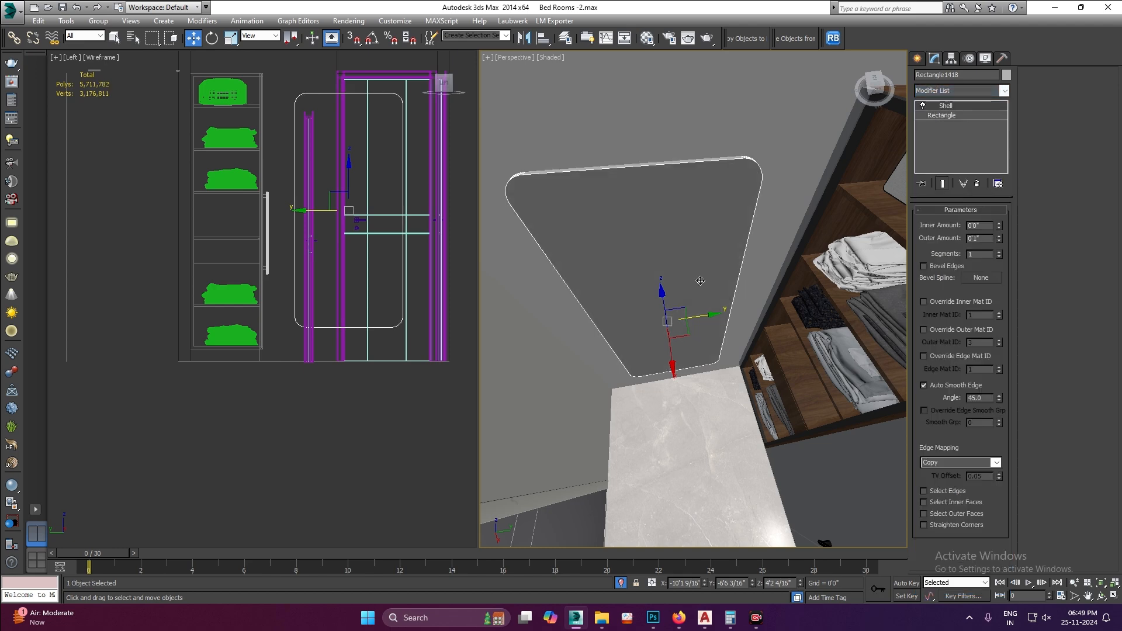
- Convert the shelled panel on the end wall to an editable poly and enter polygon editing
scroll(678, 298, "down", 4)
mouse_move(677, 299)
middle_mouse_down("alt")
mouse_move(664, 326)
mouse_move(661, 292)
middle_mouse_up("alt")
right_click(359, 253)
key("t")
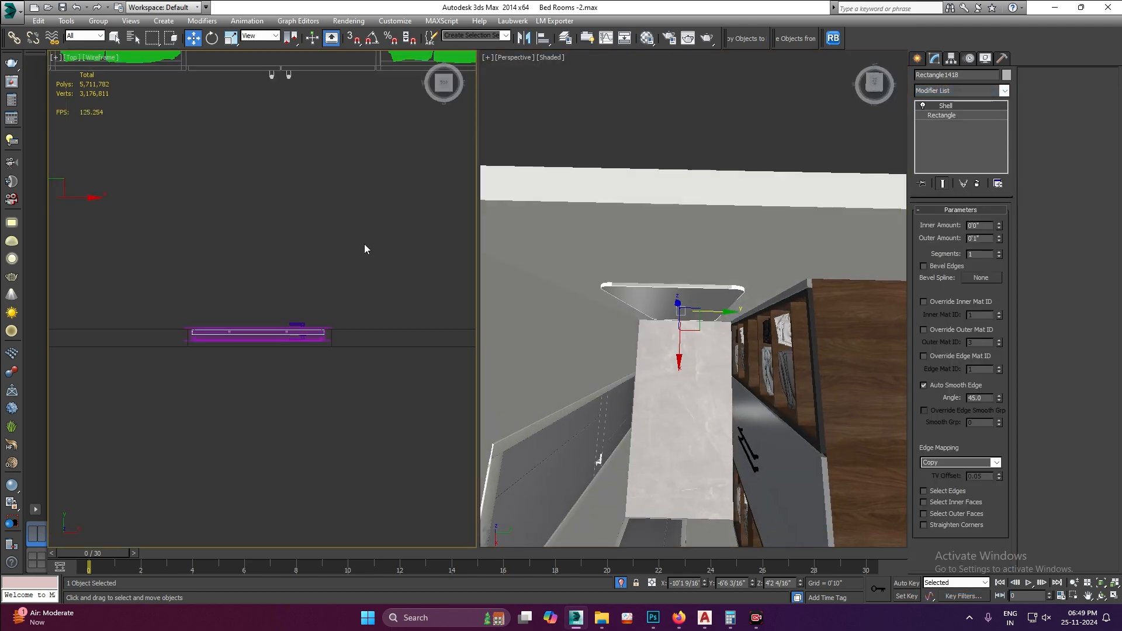
key("z")
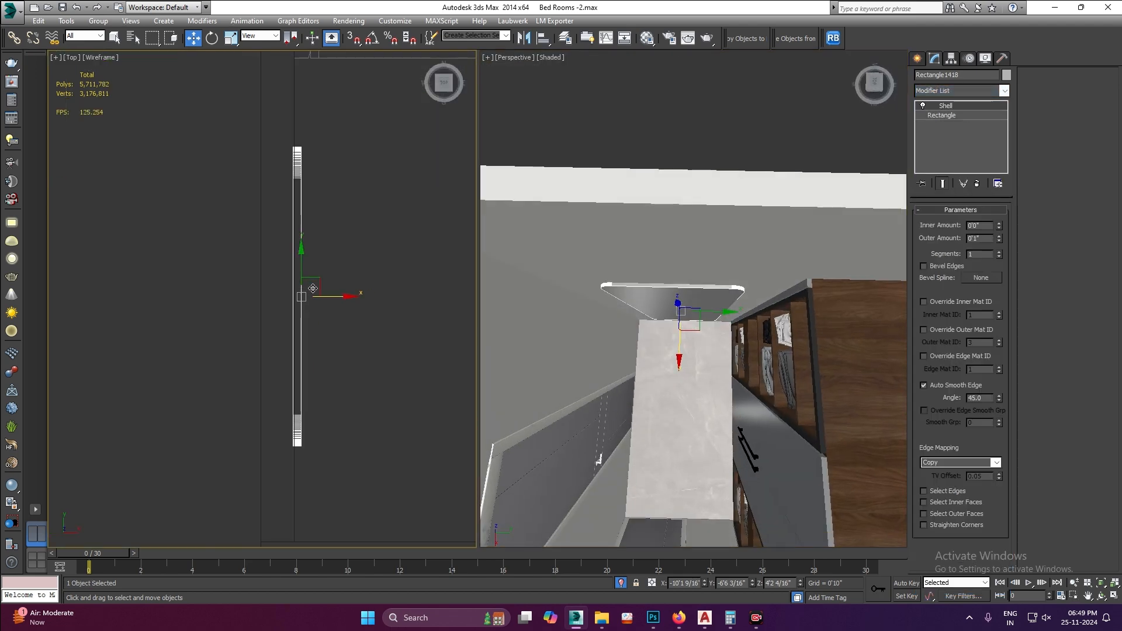
key("alt+w")
middle_click_drag(652, 336, 511, 257, "alt")
scroll(476, 276, "down", 3)
scroll(493, 280, "up", 3)
right_click(513, 257)
mouse_move(631, 391)
left_click(678, 394)
key("4")
- Select all the side polygons around the panel's edge and detach them as a clone
left_click(466, 216)
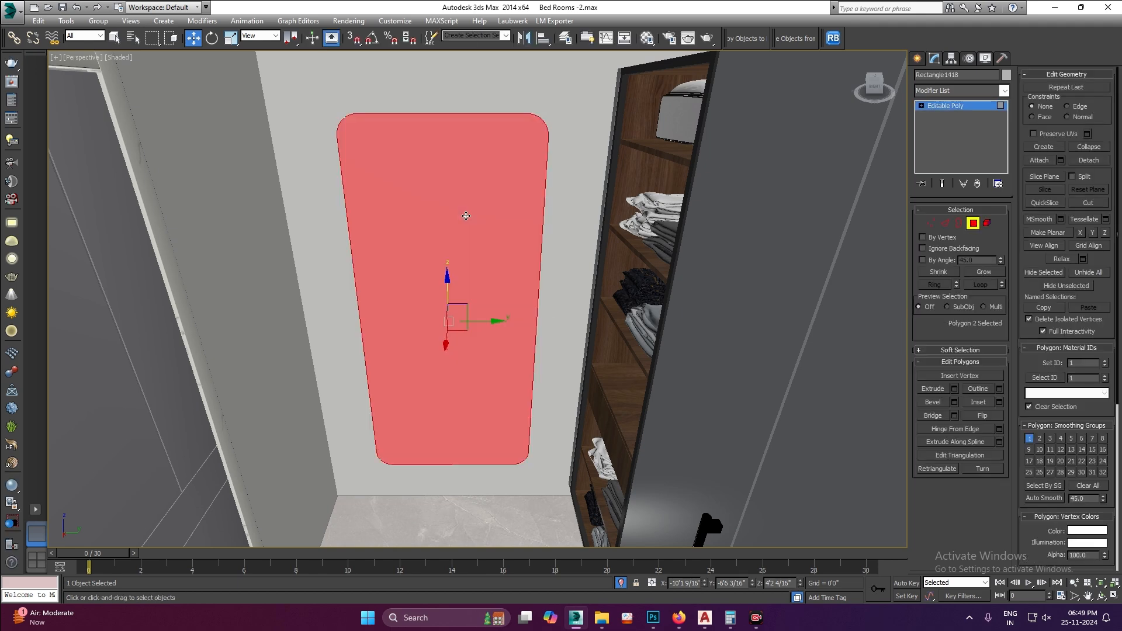
middle_click_drag(483, 193, 485, 235, "alt")
left_click(526, 209)
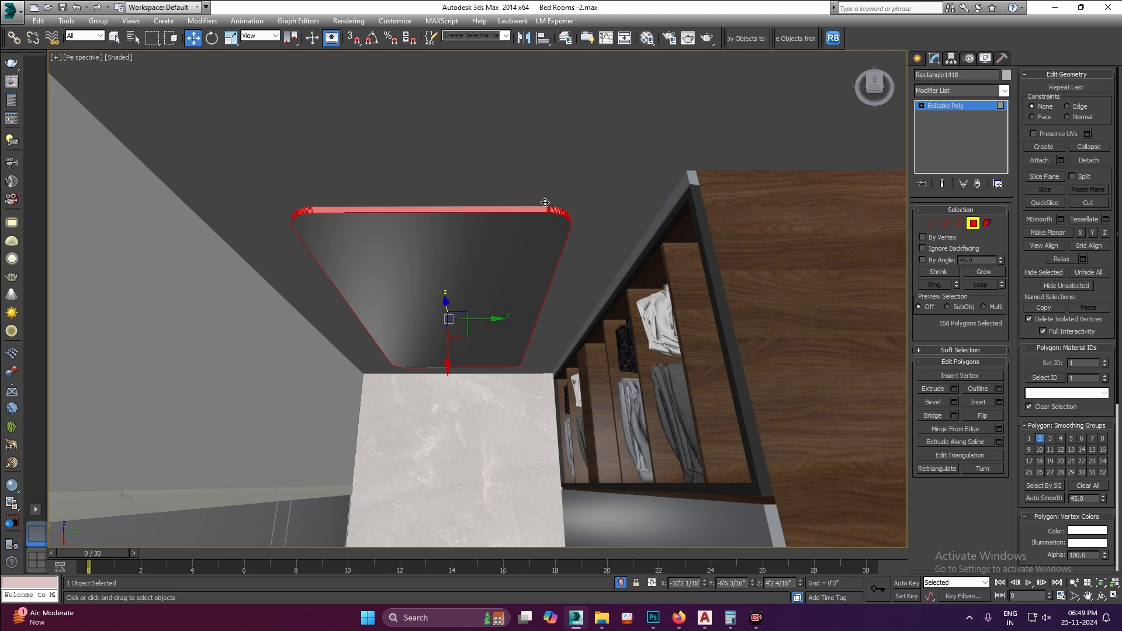
left_click(1089, 161)
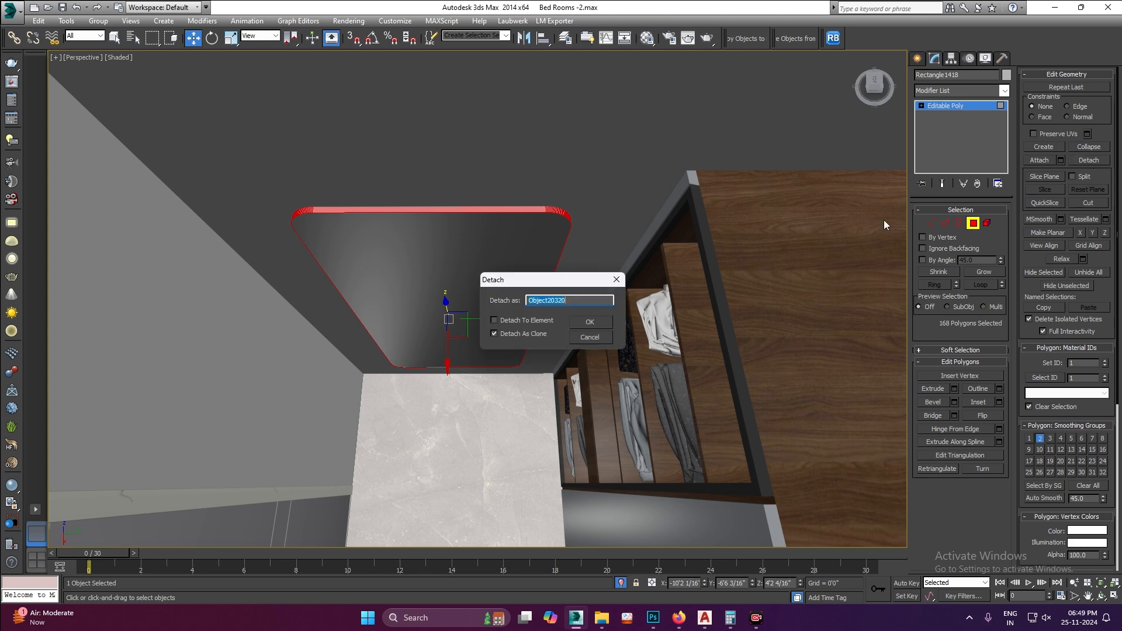
left_click(590, 323)
left_click(946, 110)
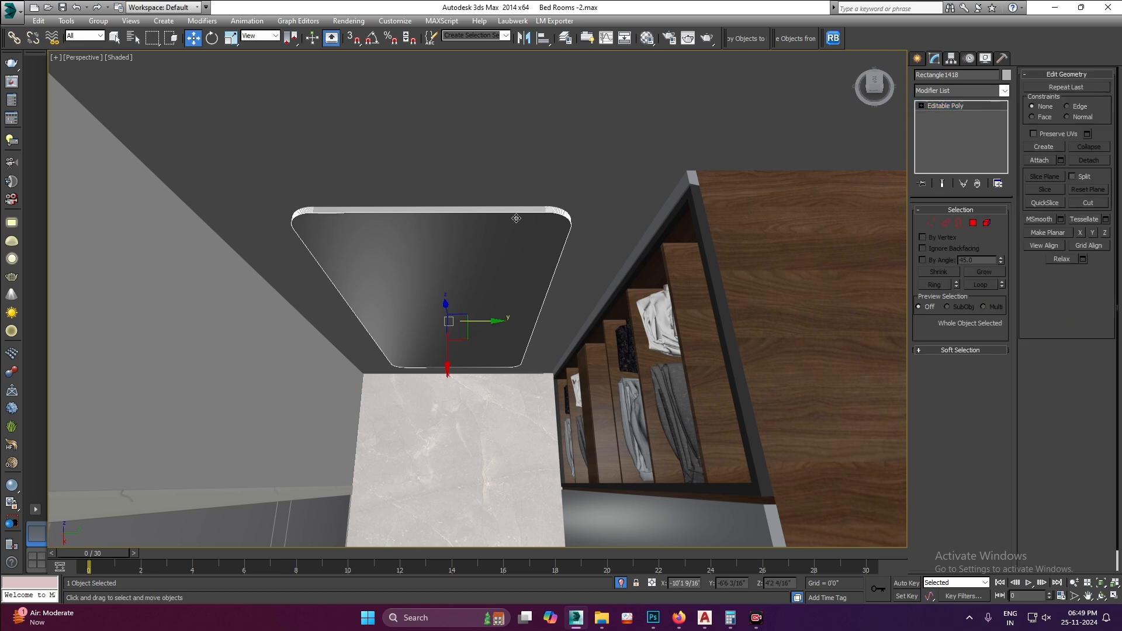
- Add a Shell modifier to the detached rim with an outer amount of 0'0 6/16"
left_click(954, 90)
type("sh")
key("Return")
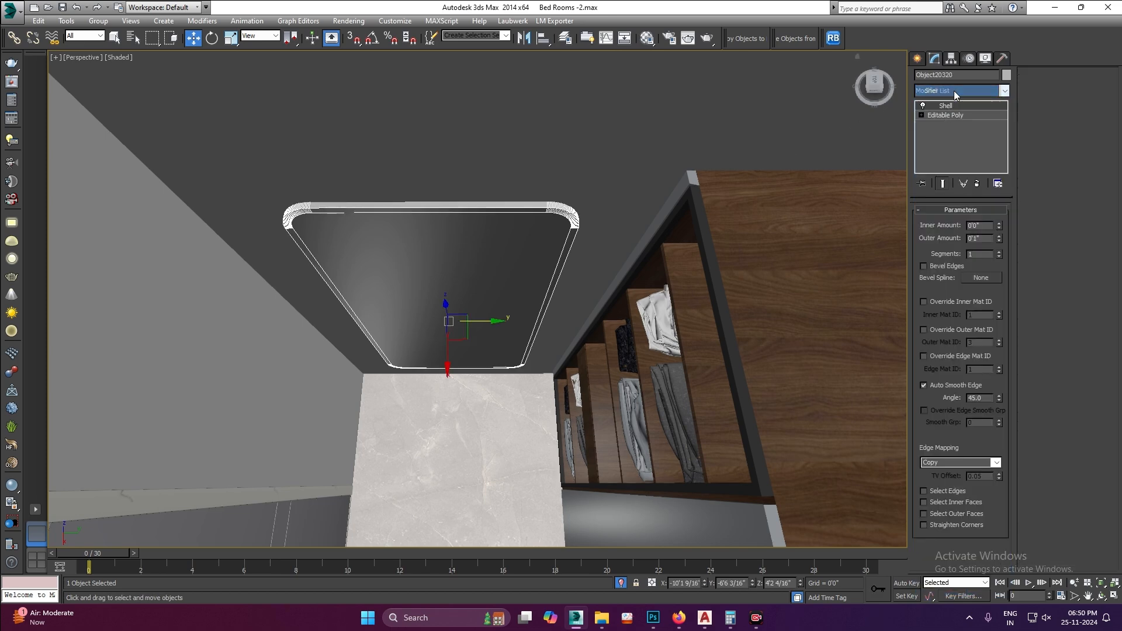
left_click(756, 621)
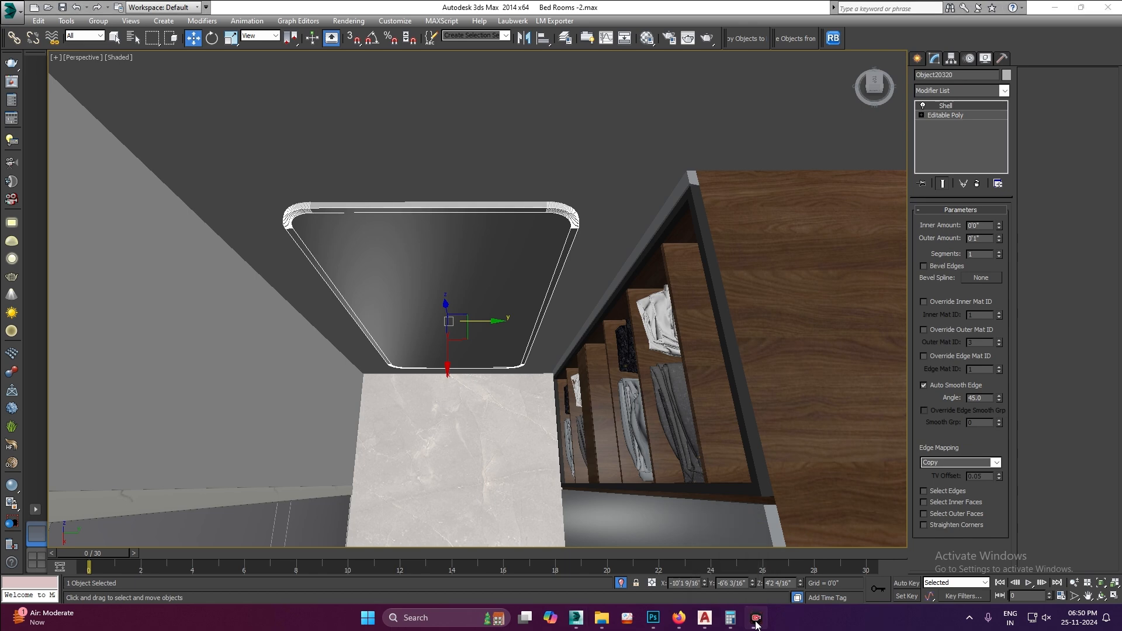
right_click(993, 238)
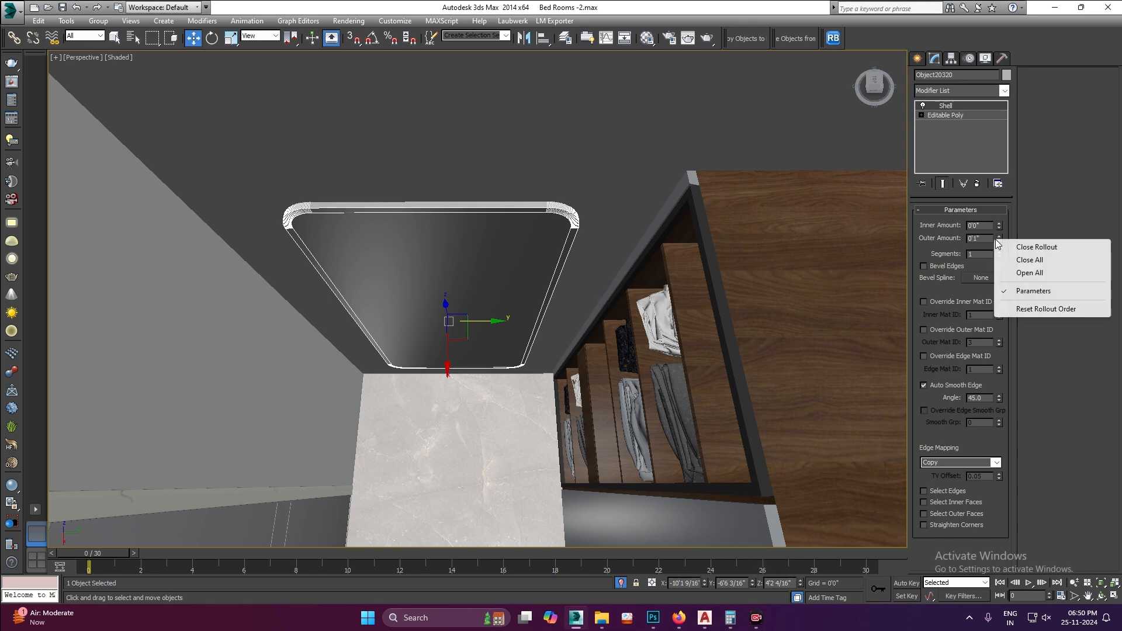
left_click(959, 245)
left_click_drag(998, 240, 935, 342)
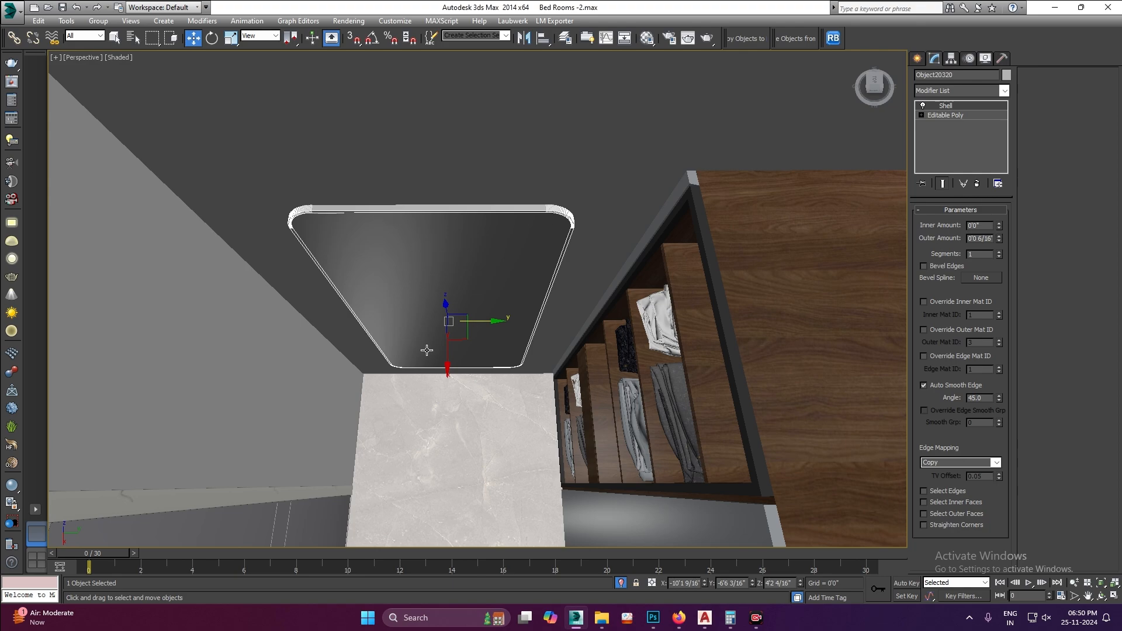
- Examine the rimmed panel on the end wall from inside the room and from above the walls
middle_click_drag(439, 348, 471, 247, "alt")
scroll(468, 364, "down", 5)
left_click(594, 208)
scroll(456, 358, "up", 5)
right_click(471, 247)
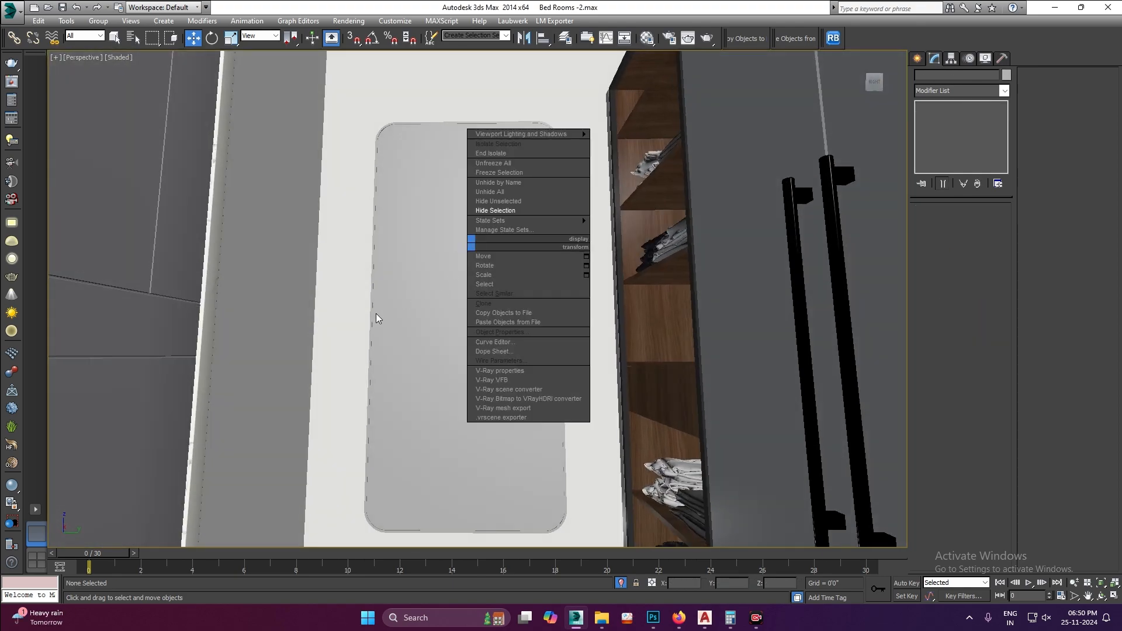
left_click(426, 292)
scroll(438, 290, "down", 6)
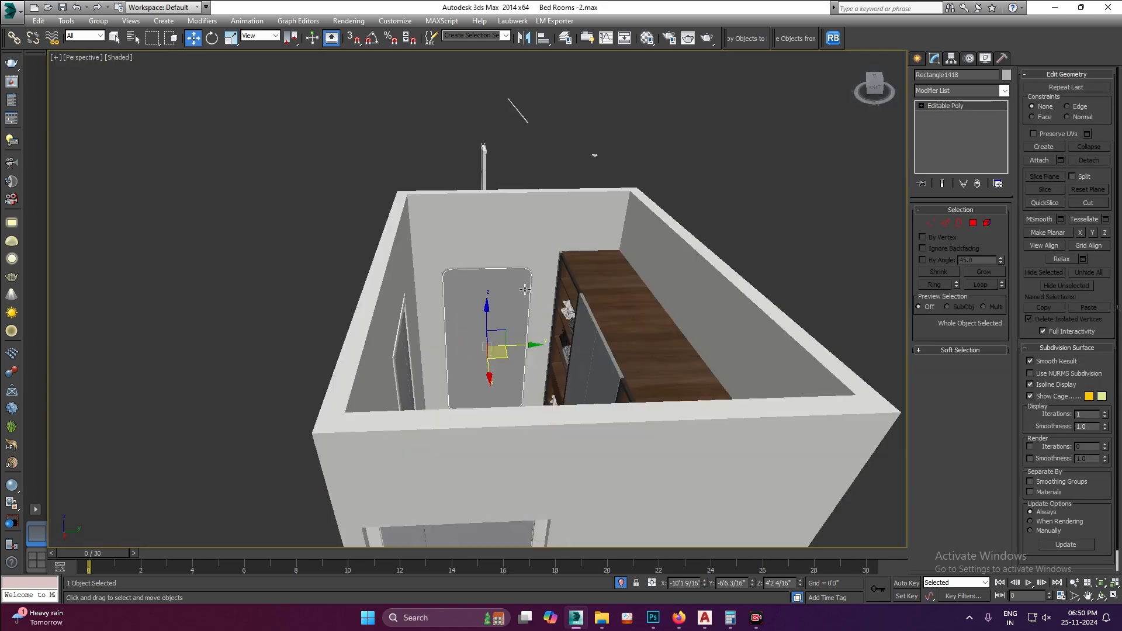
scroll(713, 155, "up", 3)
scroll(713, 154, "down", 1)
left_click(713, 154)
middle_click_drag(713, 154, 572, 340, "alt")
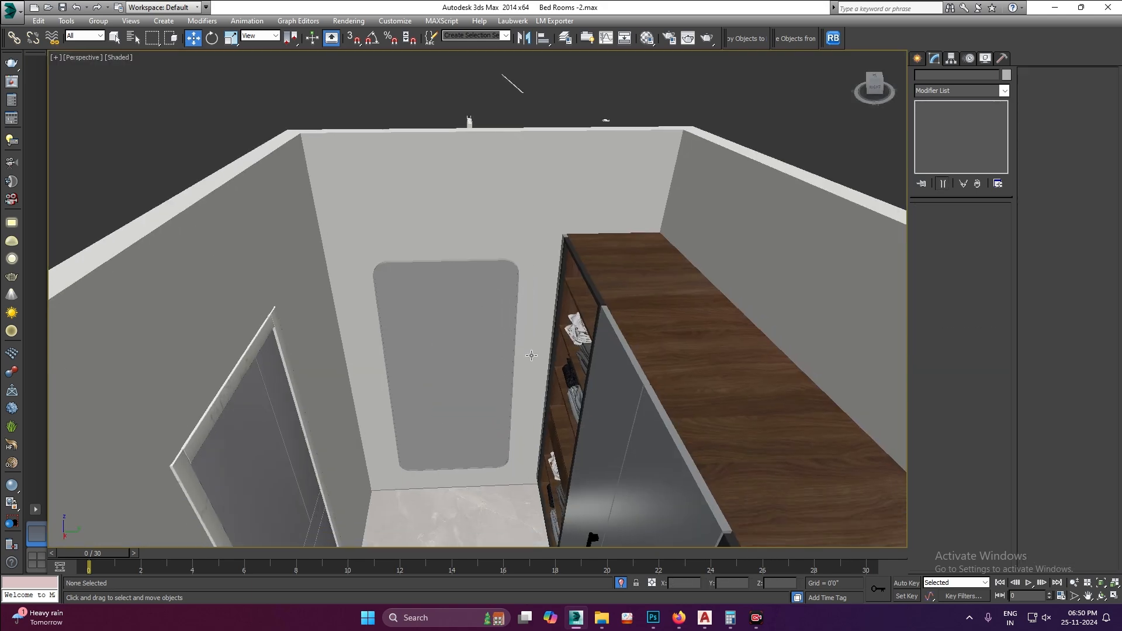
- Rename the new Mirror material as Mirror in the material editor and set its reflection colour to white
key("m")
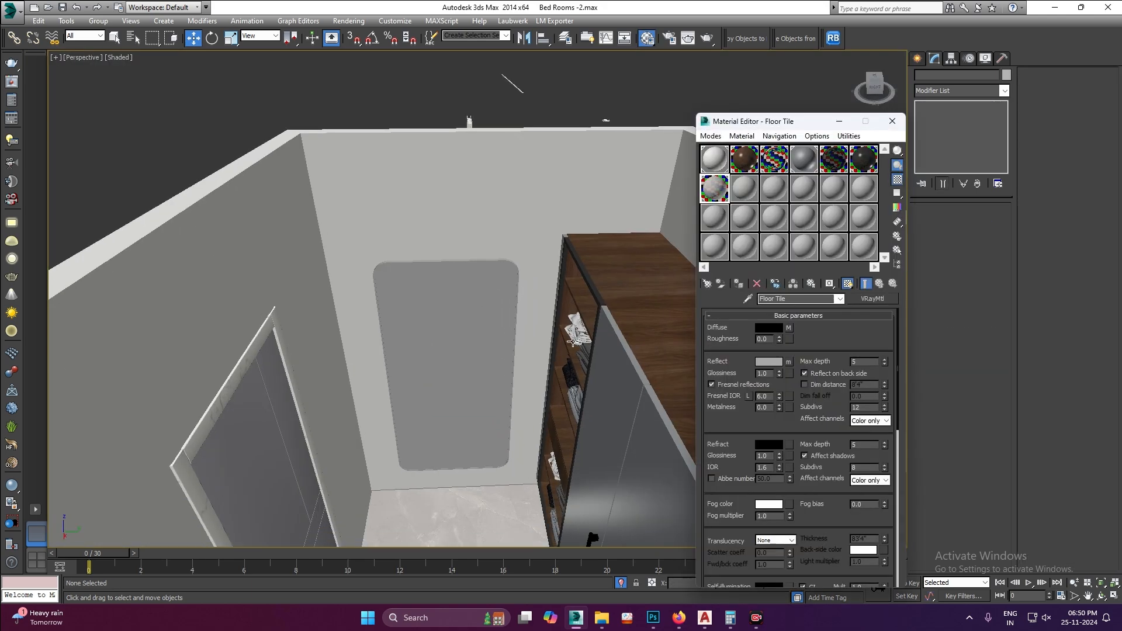
left_click(774, 159)
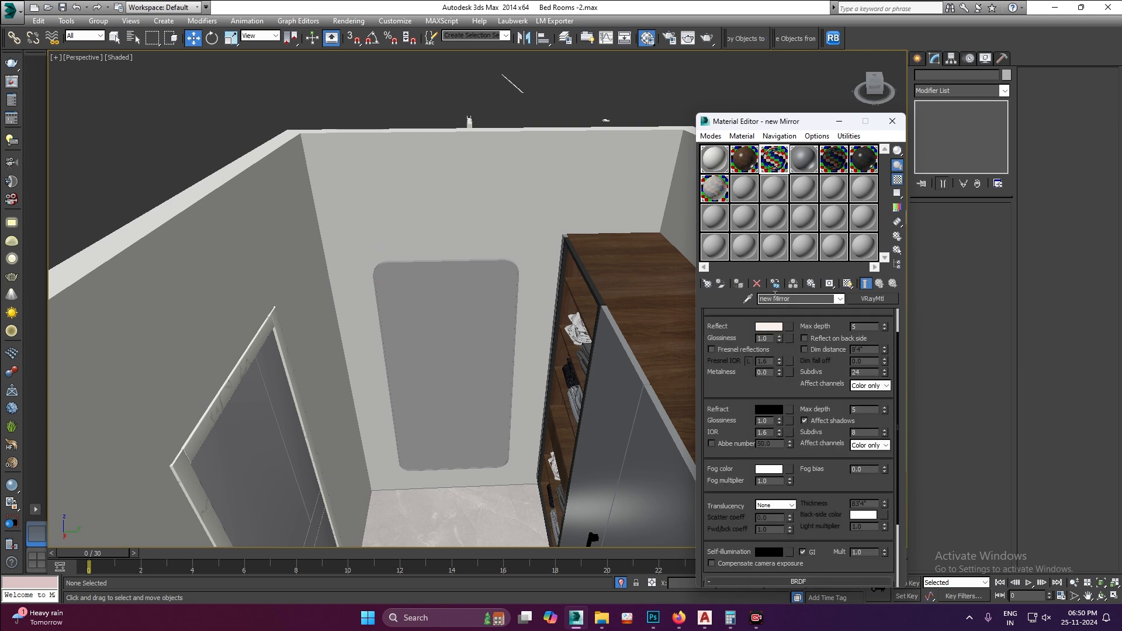
key("BackSpace")
key("Return")
left_click(771, 327)
left_click(332, 161)
left_click(430, 172)
- Check the Mirror material's diffuse colour and set its reflection colour to a neutral grey of 220
scroll(720, 358, "up", 2)
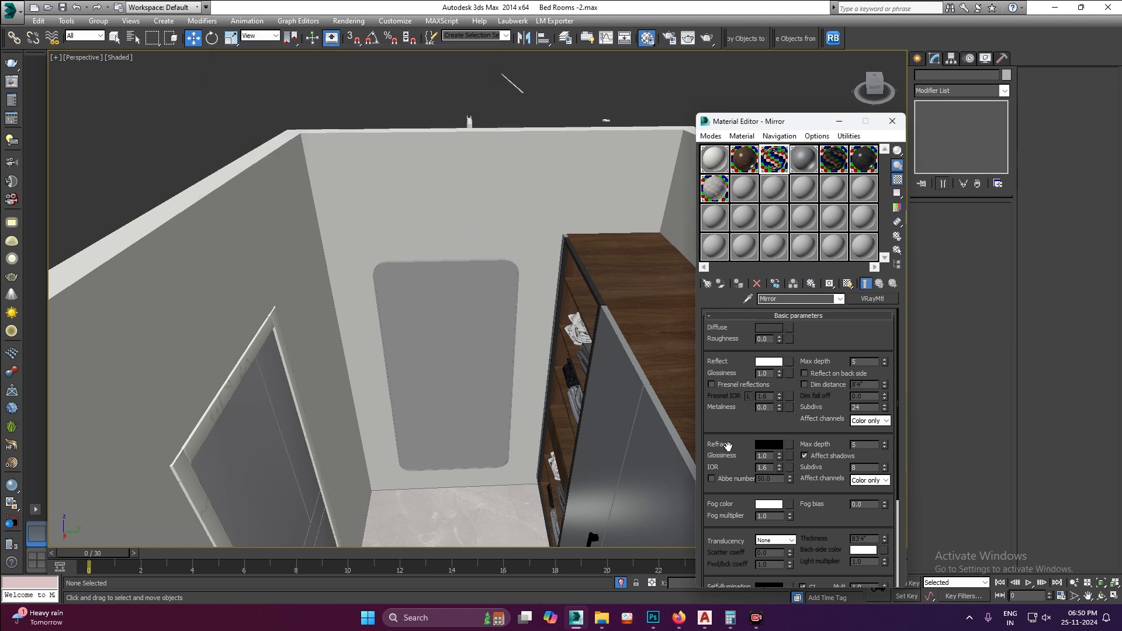
left_click(769, 328)
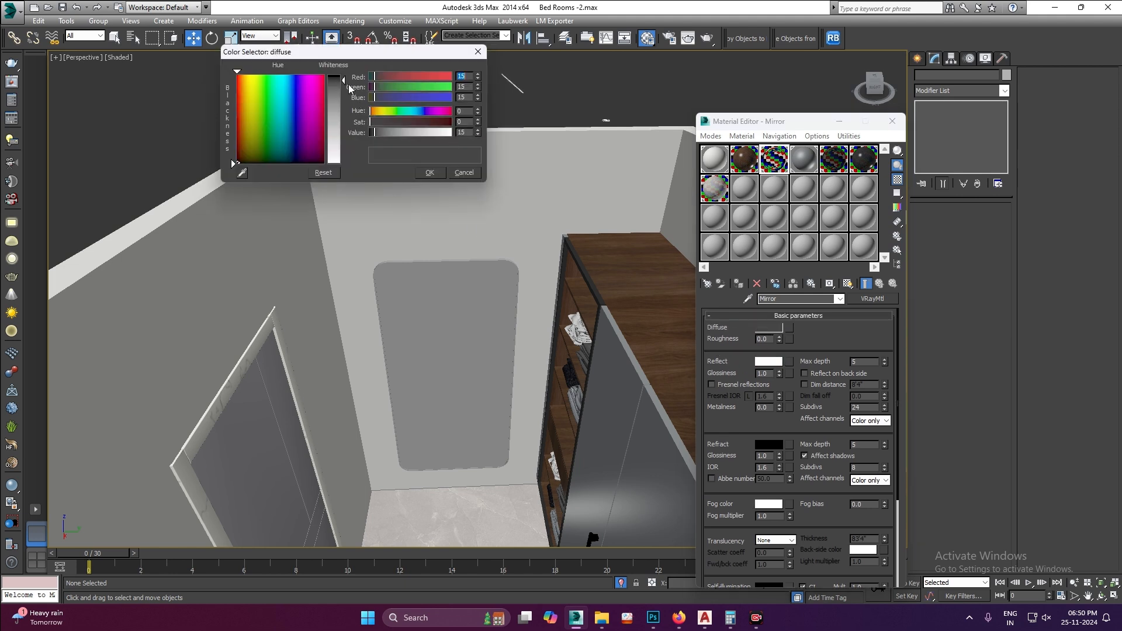
left_click(430, 173)
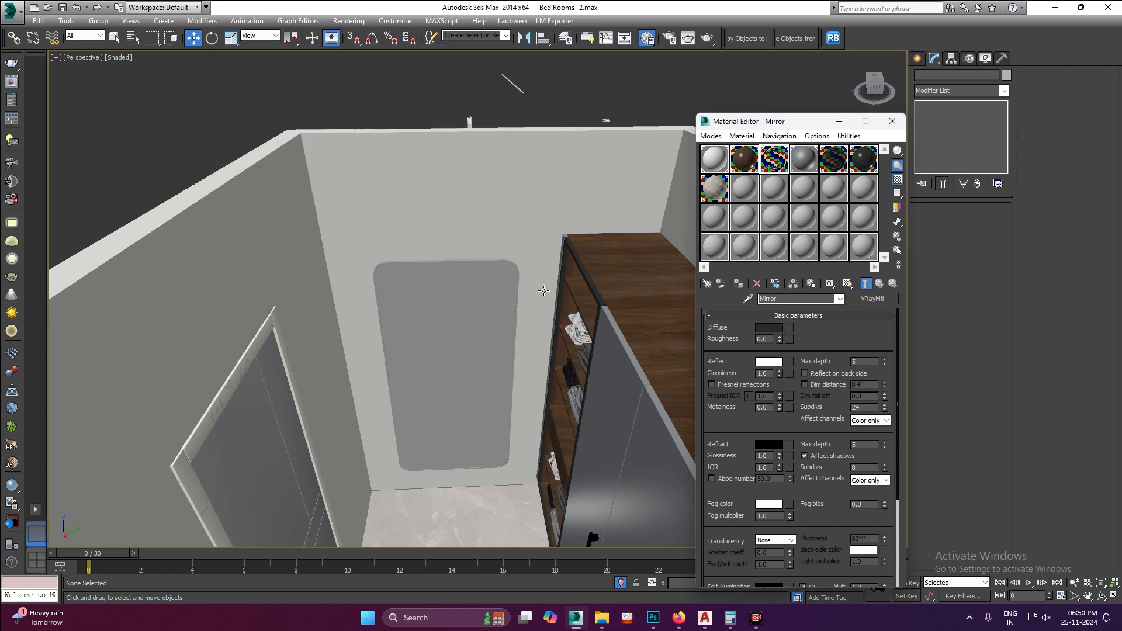
left_click(737, 383)
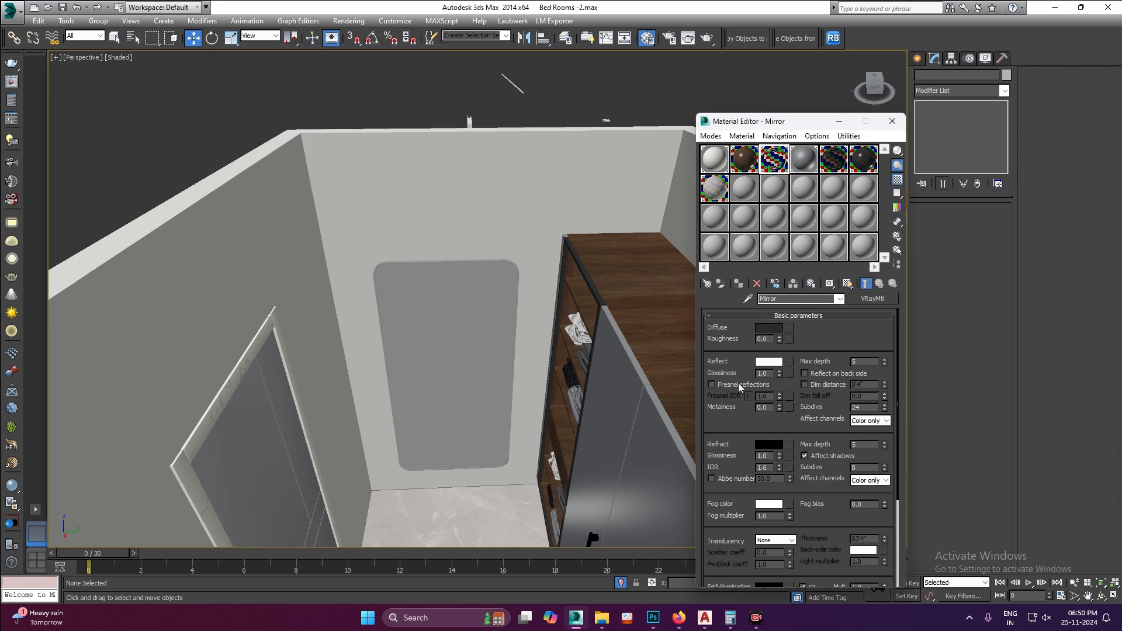
left_click(769, 364)
left_click_drag(346, 149, 343, 151)
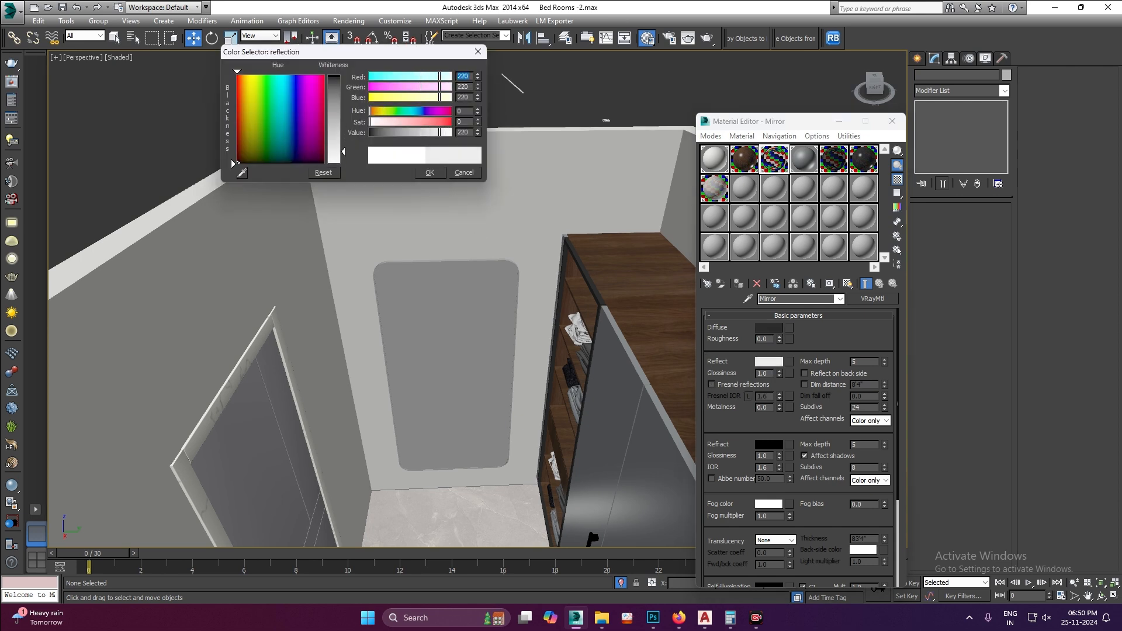
left_click(430, 172)
- Assign the Mirror material to the end-wall panel and the brown wood material to its rim
left_click_drag(785, 169, 493, 288)
scroll(499, 274, "up", 5)
left_click(520, 247)
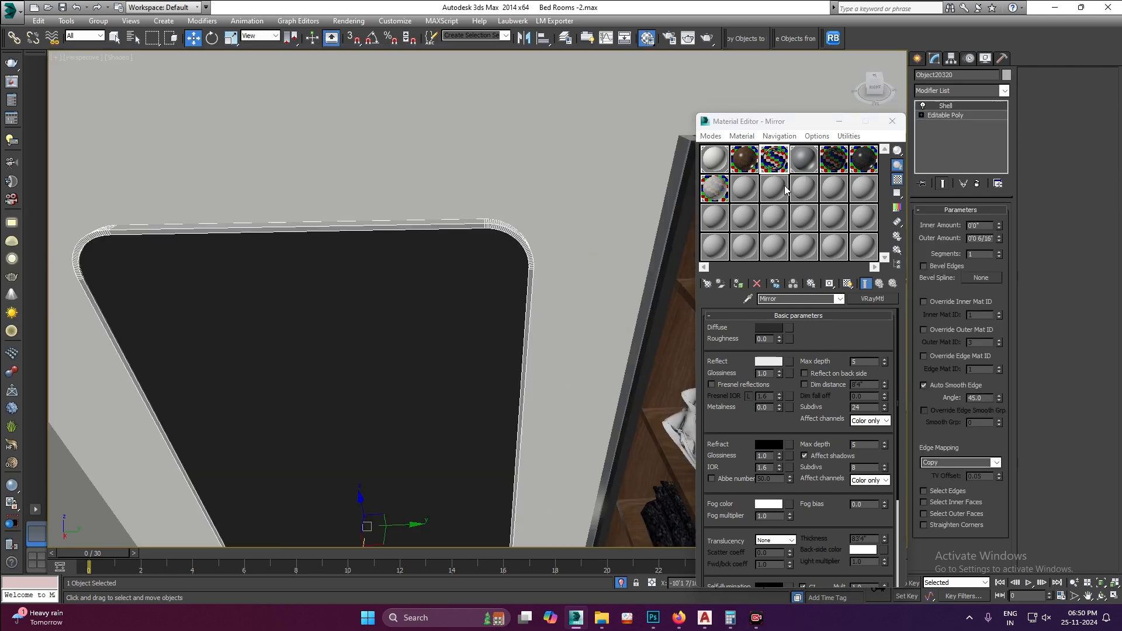
left_click_drag(743, 164, 509, 240)
scroll(457, 338, "down", 5)
left_click(586, 163)
- Close the material editor and inspect the wardrobe, mirror, floor and doors from above the open room
scroll(446, 396, "up", 3)
mouse_move(446, 401)
middle_mouse_down("alt")
mouse_move(449, 336)
mouse_move(453, 384)
middle_mouse_up("alt")
scroll(453, 384, "down", 5)
middle_click_drag(401, 283, 623, 266, "alt")
scroll(384, 319, "down", 2)
scroll(519, 353, "up", 4)
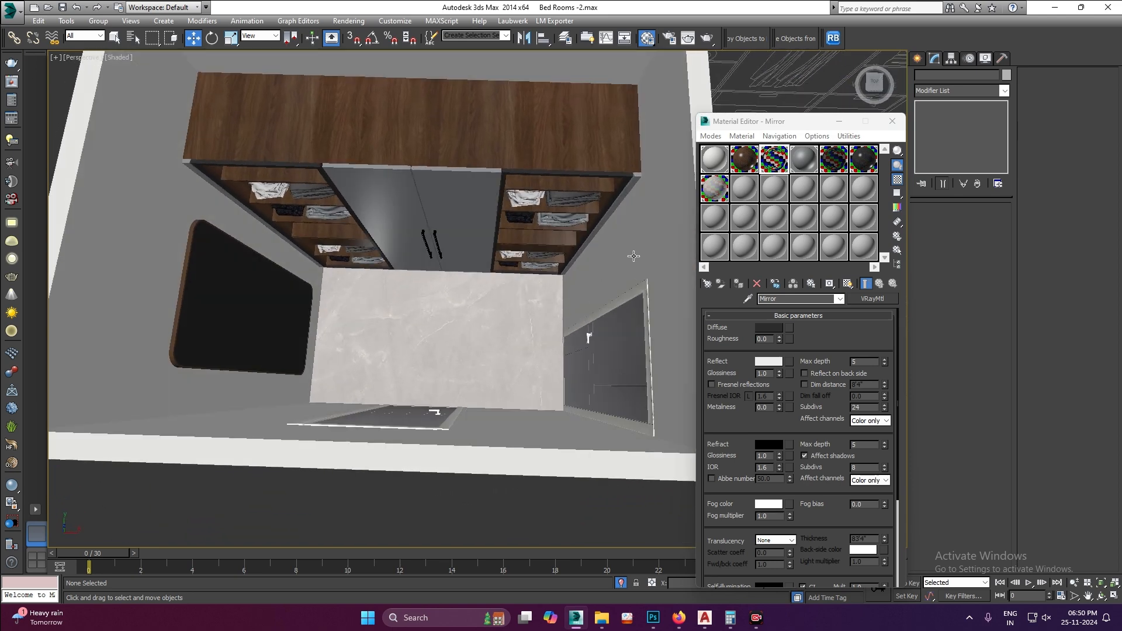
left_click(892, 121)
key("a")
scroll(405, 276, "up", 8)
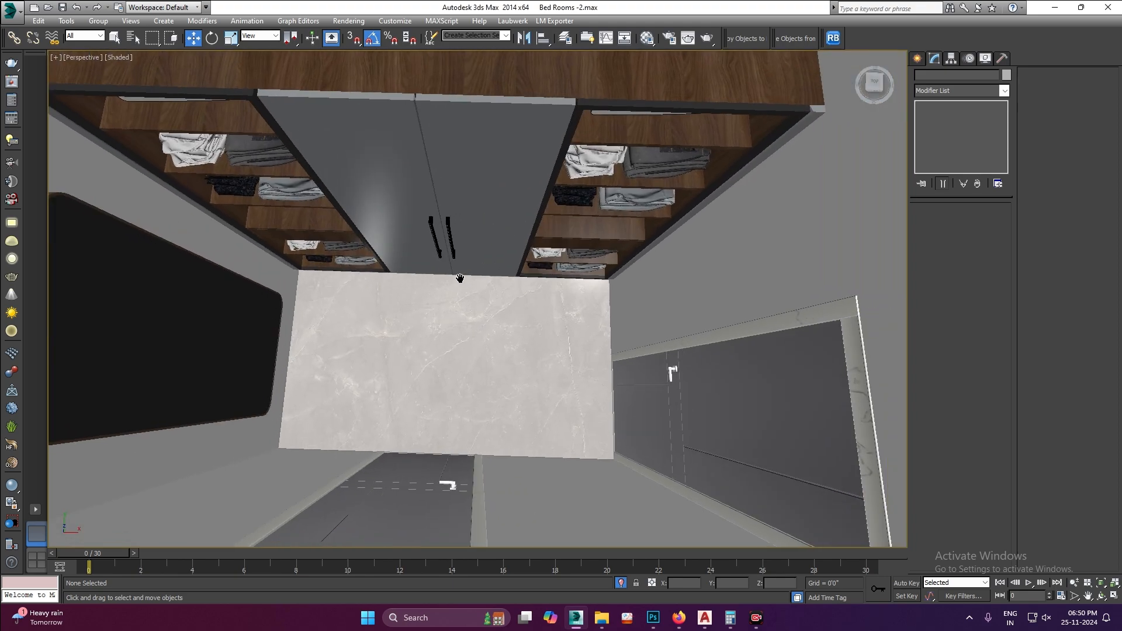
middle_click_drag(451, 283, 474, 287, "alt")
left_click(681, 274)
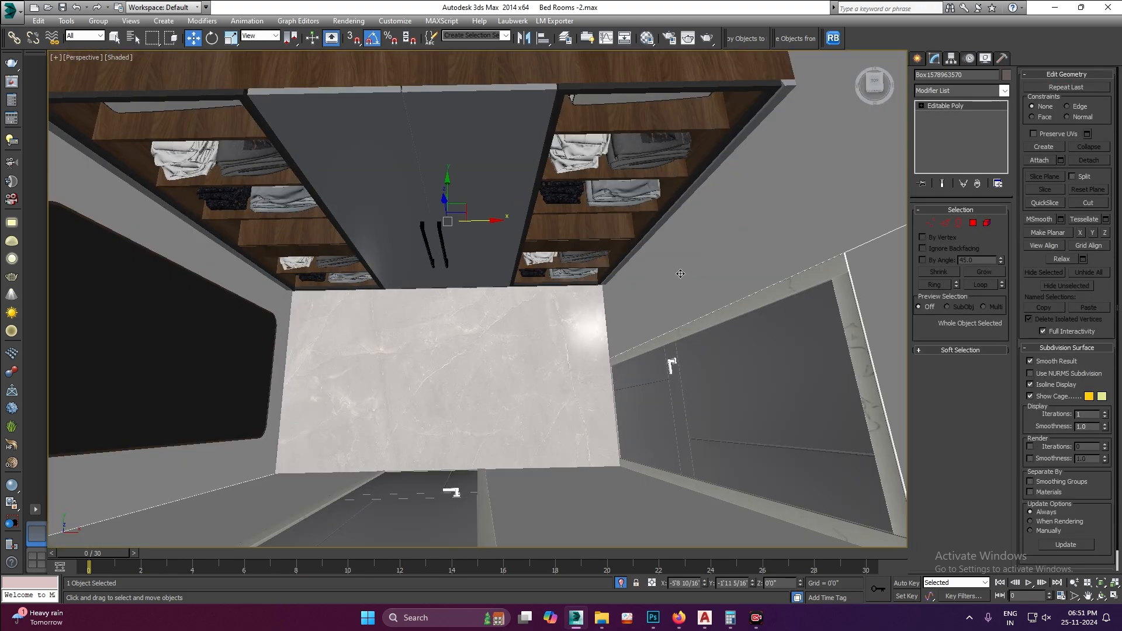
scroll(533, 301, "down", 5)
scroll(531, 310, "up", 8)
scroll(537, 324, "down", 4)
scroll(537, 324, "down", 5)
scroll(526, 322, "up", 6)
middle_click_drag(503, 321, 490, 326, "alt")
scroll(490, 326, "down", 5)
scroll(491, 331, "up", 5)
scroll(490, 331, "down", 5)
scroll(490, 331, "up", 5)
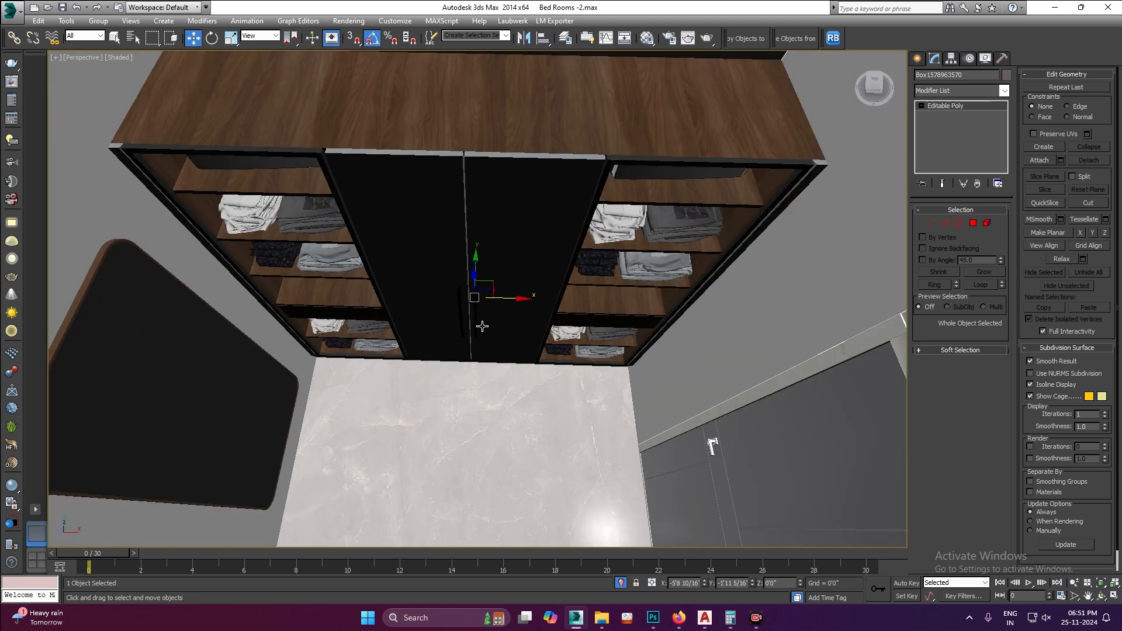
scroll(441, 340, "down", 4)
left_click(671, 358)
scroll(438, 320, "up", 4)
scroll(438, 318, "down", 4)
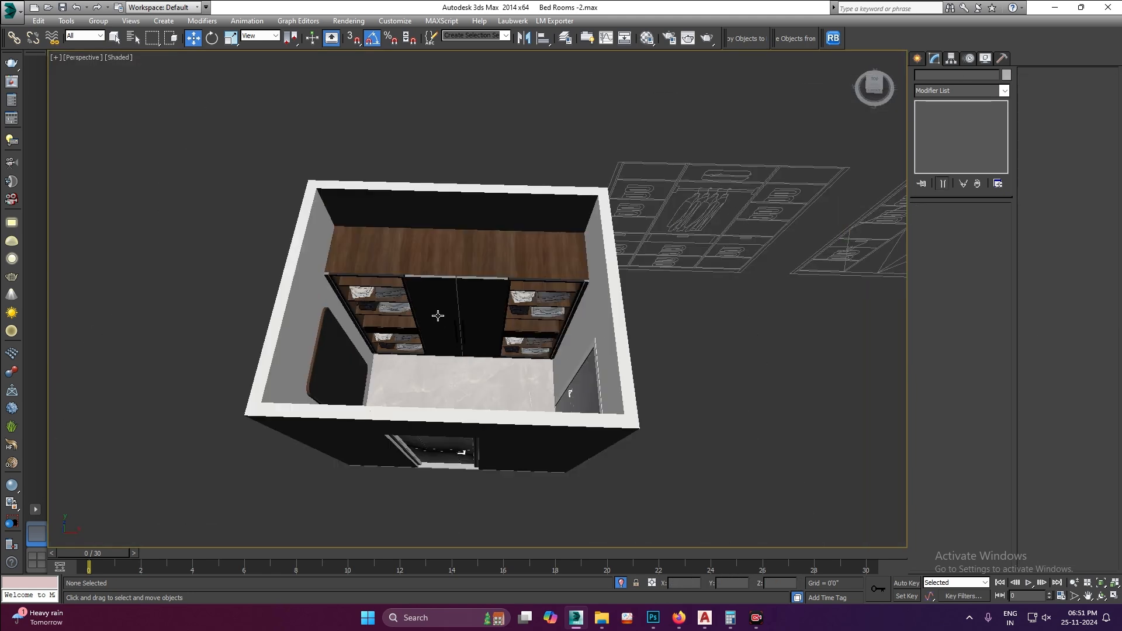
- Create a snapped ceiling plane about 7'6 6/16" by 9'7 9/16" over the tops of the room walls
right_click(447, 317)
left_click(460, 289)
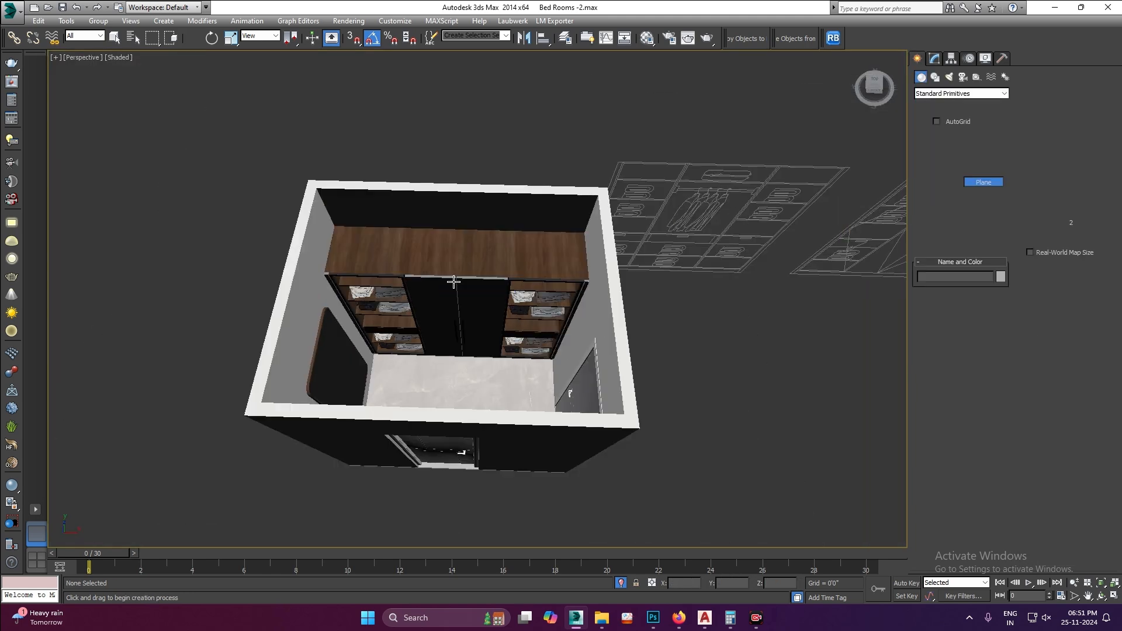
left_click(353, 39)
left_click_drag(306, 178, 643, 429)
key("w")
key("s")
left_click(934, 59)
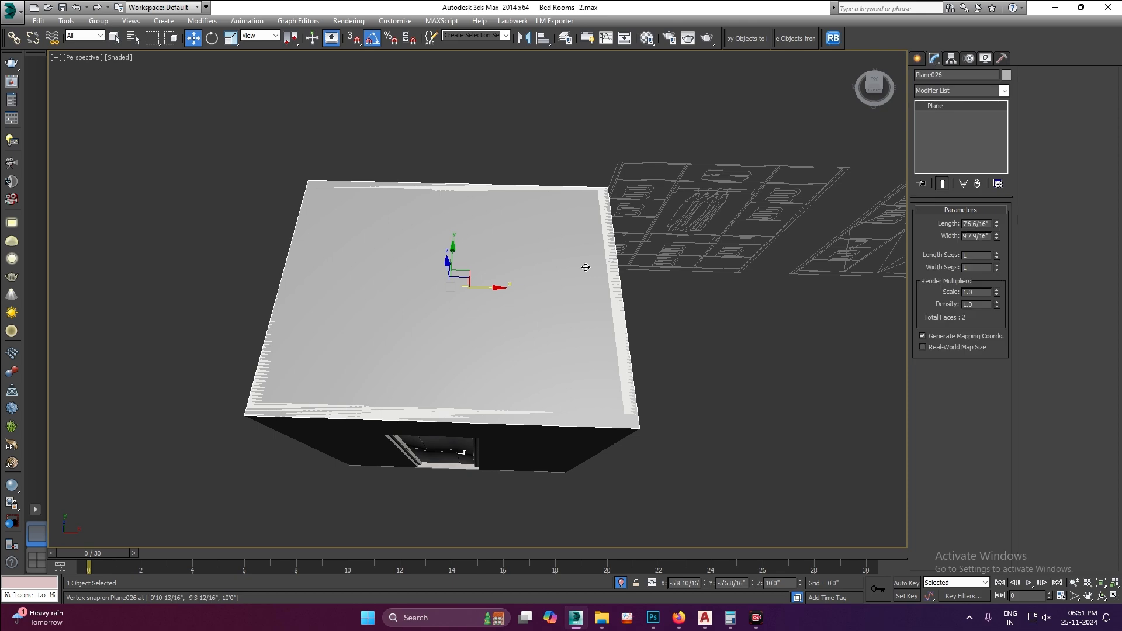
- Lower the ceiling plane to an absolute Z height of 9'9"
middle_click_drag(586, 267, 586, 180, "alt")
middle_click_drag(521, 316, 521, 246, "alt")
scroll(478, 289, "up", 6)
middle_click_drag(489, 291, 553, 343, "alt")
middle_click_drag(261, 89, 297, 125)
right_click(192, 41)
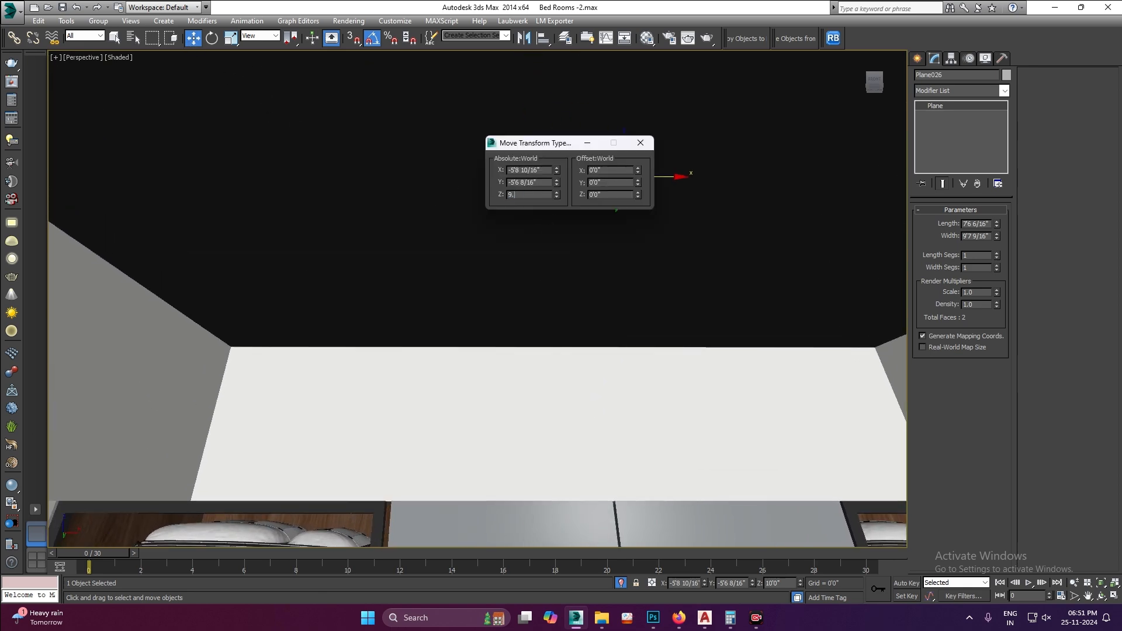
key("Return")
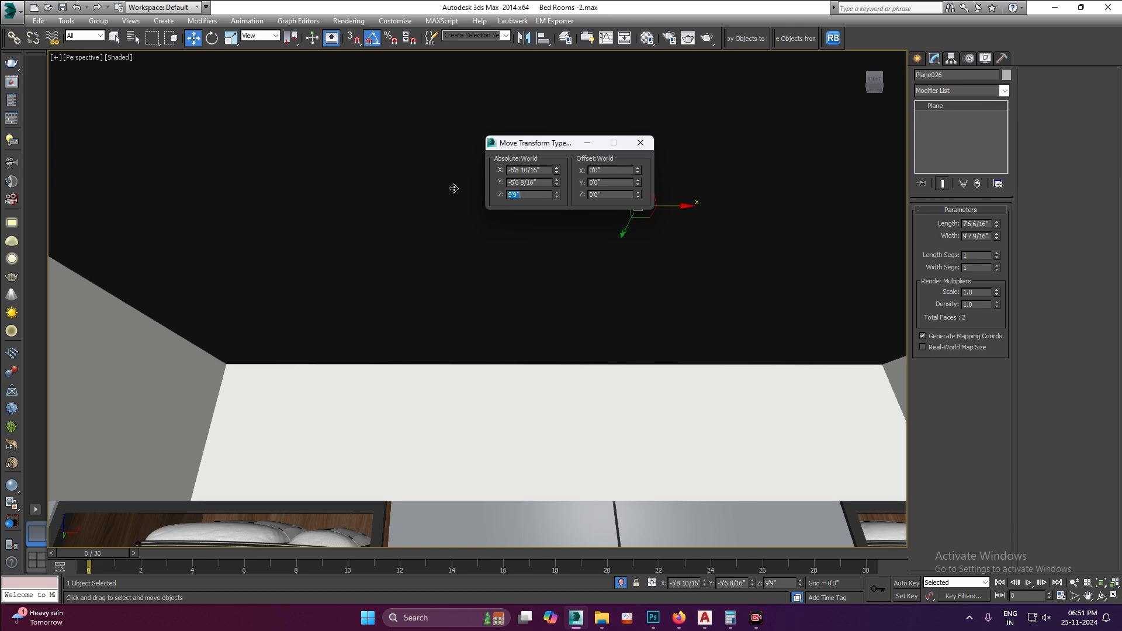
left_click(651, 144)
- Assign the Wall Paint material to the ceiling plane and view the closed room from outside
middle_click_drag(571, 208, 578, 325, "alt")
scroll(578, 326, "down", 5)
left_click(631, 189)
scroll(510, 245, "up", 5)
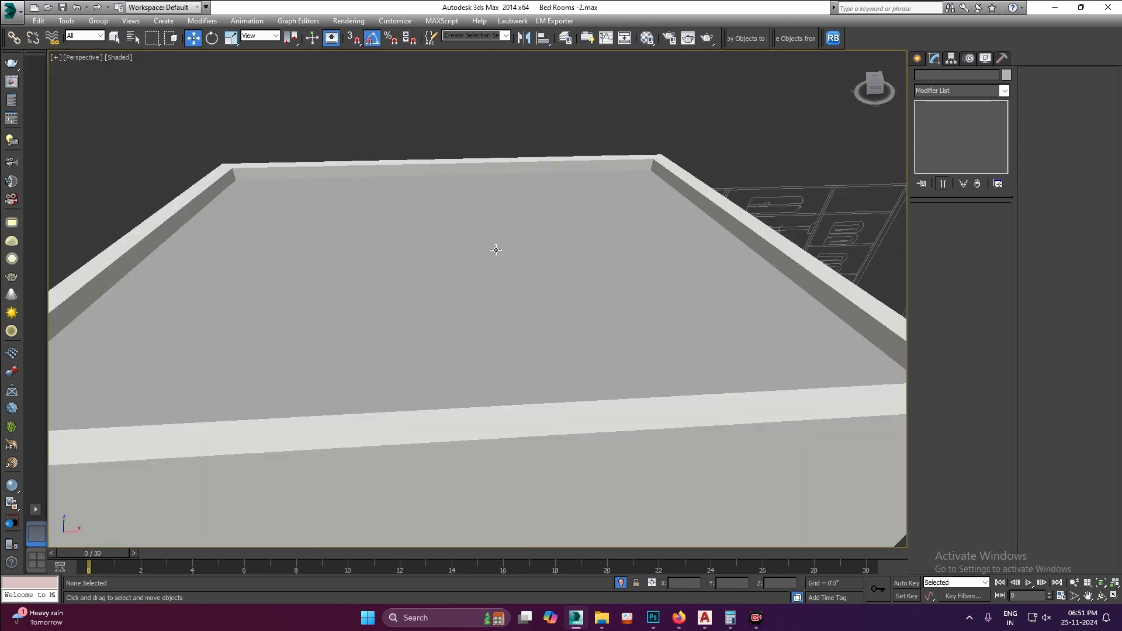
key("m")
mouse_move(717, 156)
left_mouse_down()
mouse_move(656, 243)
mouse_move(692, 292)
mouse_move(552, 306)
mouse_move(380, 270)
left_mouse_up()
scroll(380, 270, "down", 5)
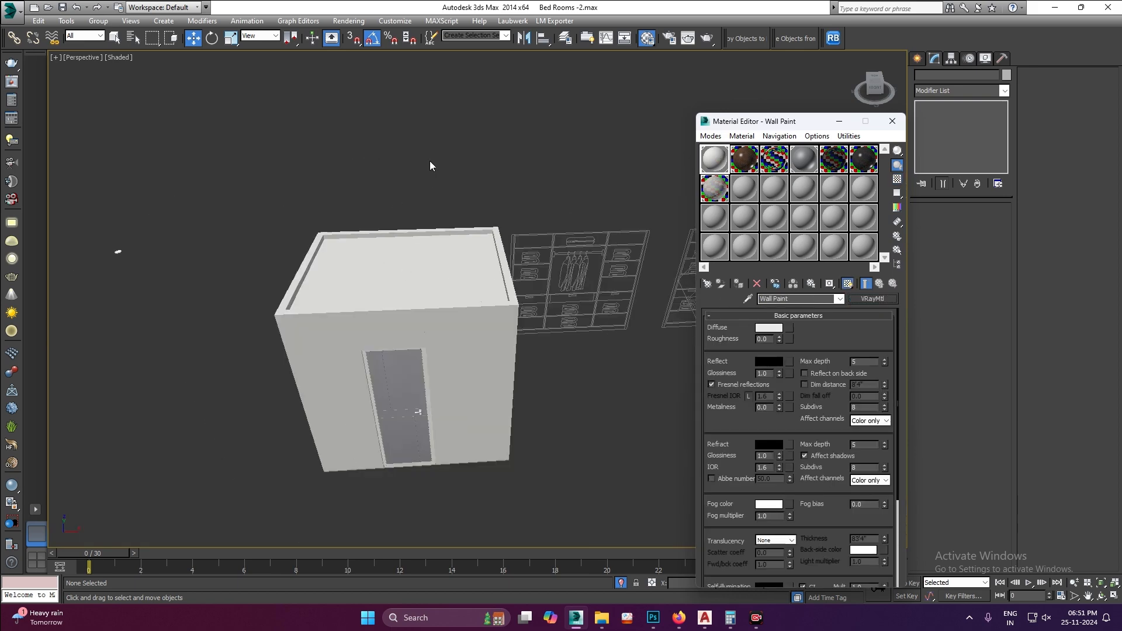
- Close the material editor, then select the downlight fixture lying outside the room and frame it in the perspective view
scroll(383, 290, "up", 5)
left_click(384, 290)
left_click(892, 121)
left_click(684, 98)
middle_click_drag(585, 181, 529, 302, "alt")
scroll(543, 259, "down", 4)
left_click_drag(163, 173, 205, 208)
key("z")
middle_click_drag(321, 251, 307, 132, "alt")
scroll(307, 167, "down", 5)
mouse_move(395, 286)
middle_mouse_down("alt")
mouse_move(390, 244)
mouse_move(398, 272)
middle_mouse_up("alt")
scroll(344, 232, "down", 5)
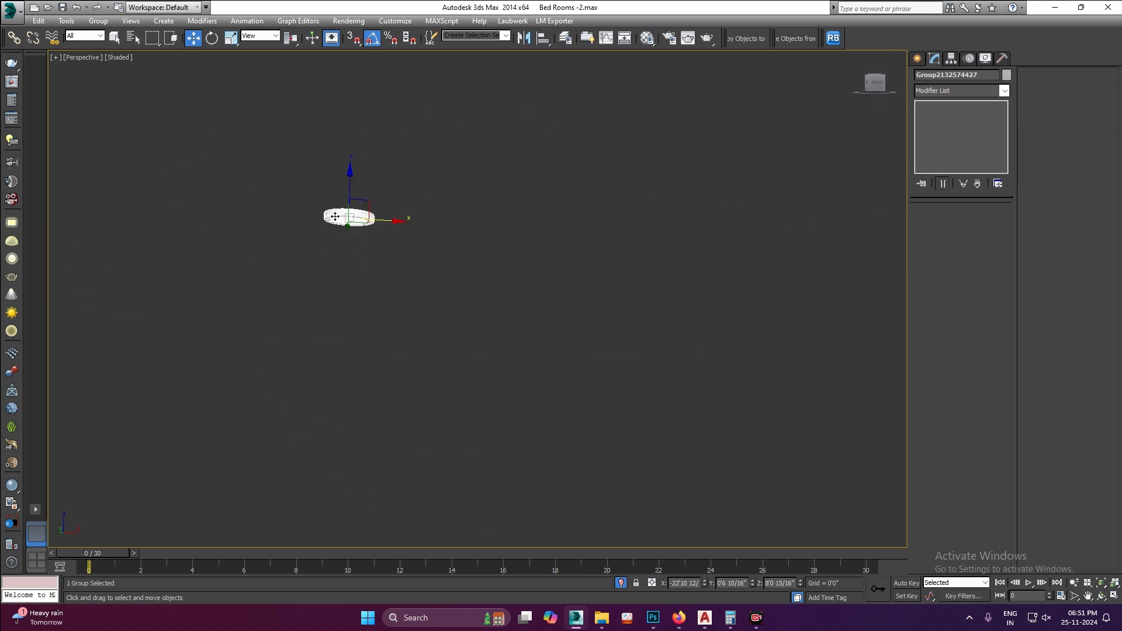
- Show the scene lights and move the VRayIES light sideways so it sits directly beneath the downlight fixture
left_click(429, 300)
key("shift+l")
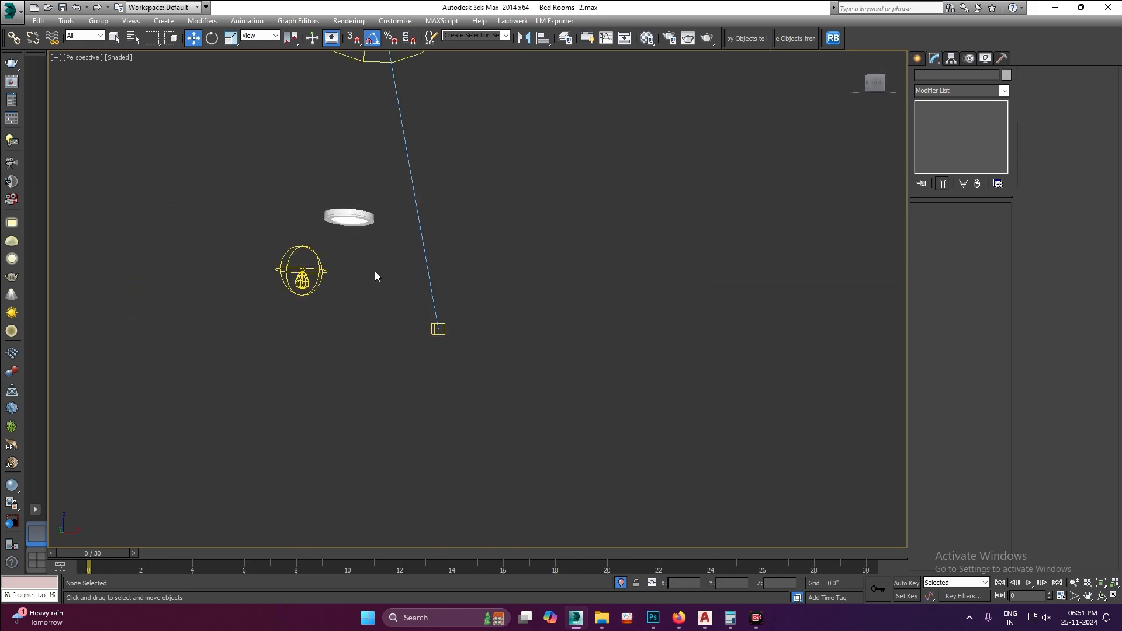
scroll(374, 272, "down", 3)
scroll(375, 282, "up", 3)
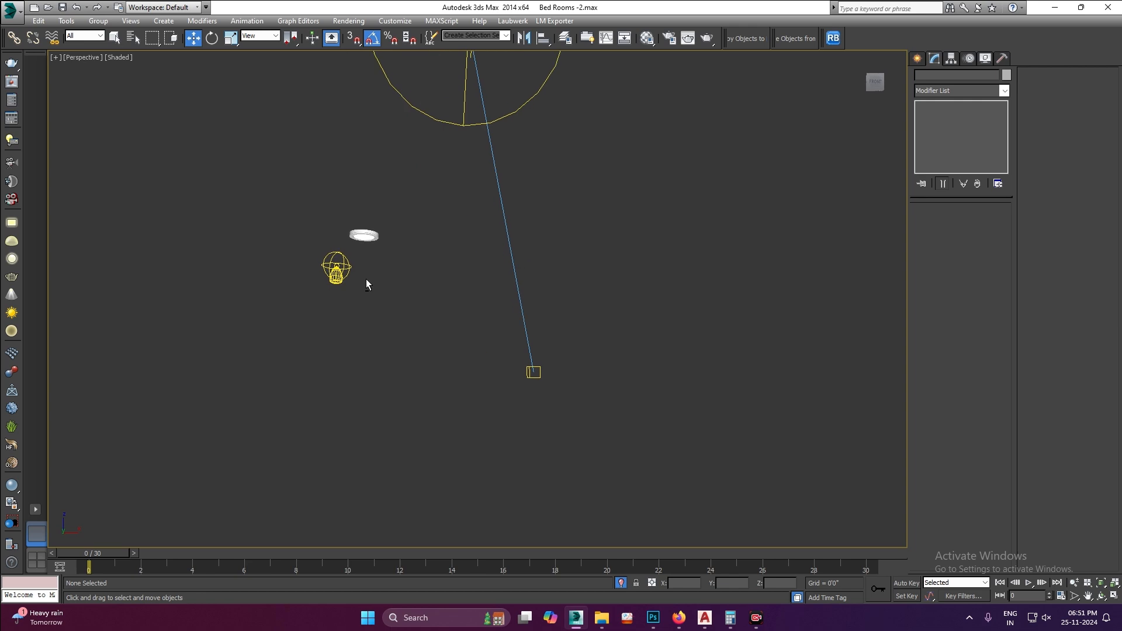
key("shift+l")
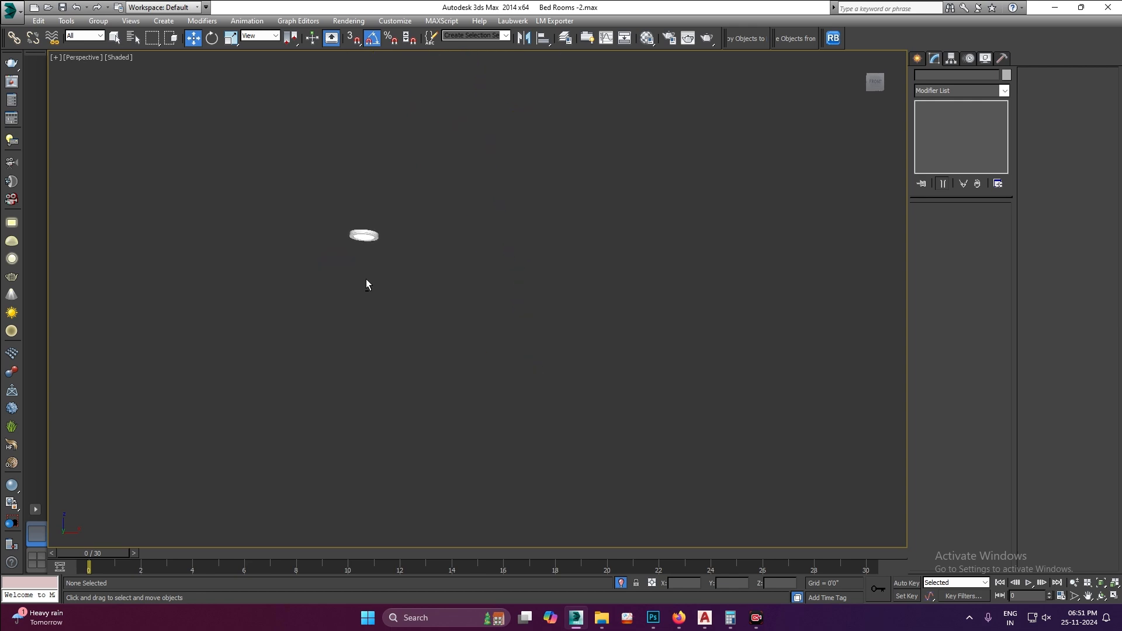
key("shift+l")
left_click(338, 263)
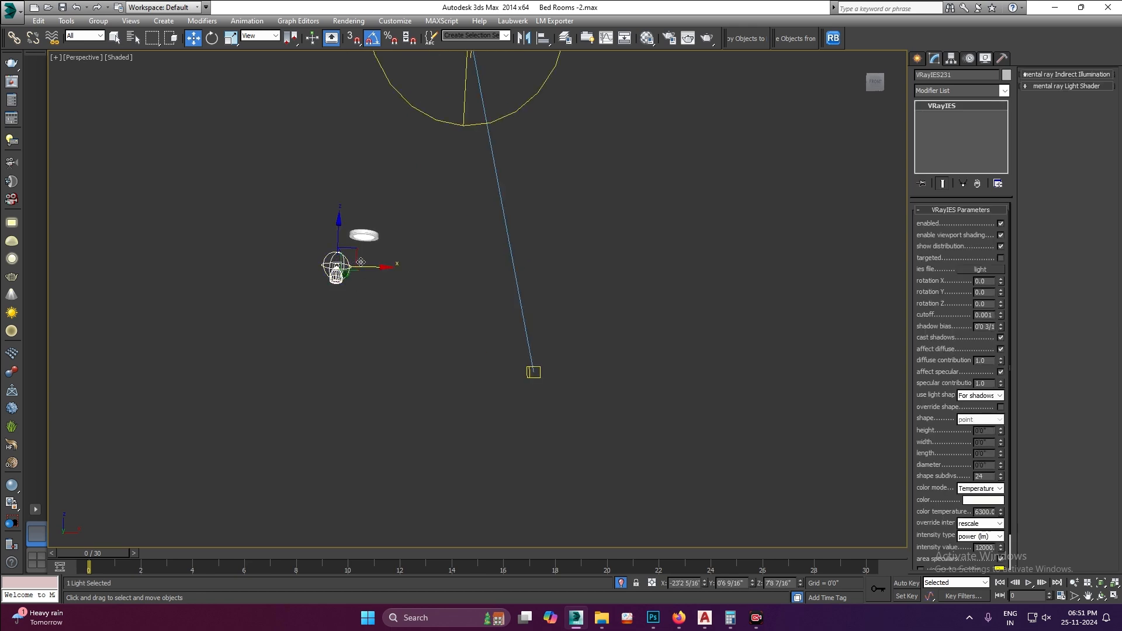
left_click_drag(365, 261, 394, 259)
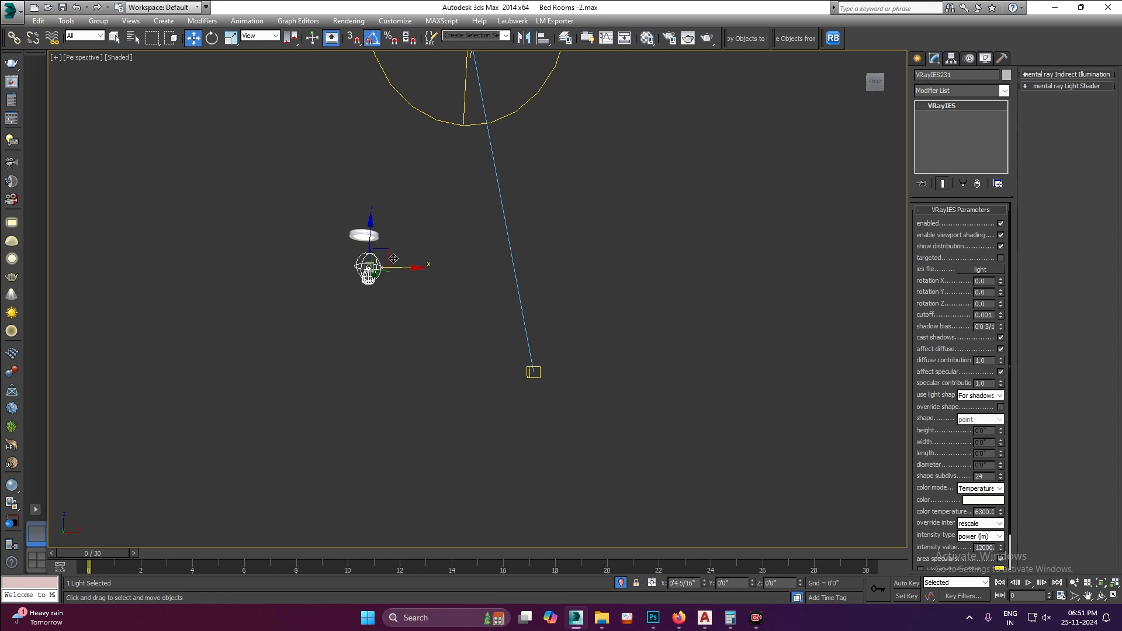
left_click_drag(381, 311, 372, 256)
- Select the downlight fixture together with its VRayIES light and move both into the room in the top view
left_click_drag(360, 210, 407, 301)
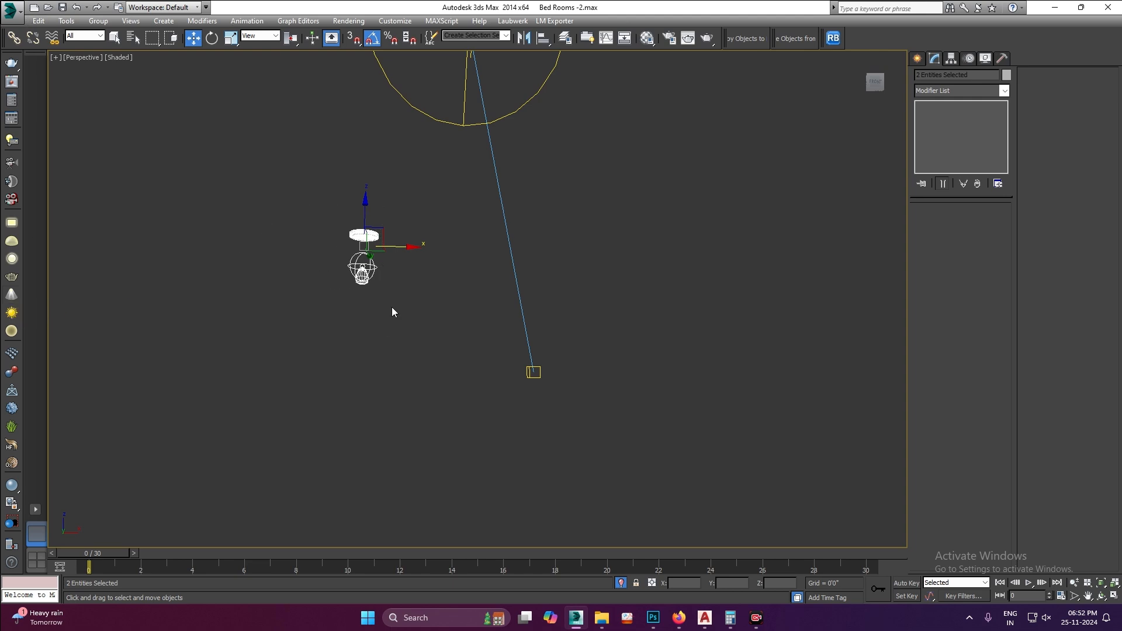
key("alt+w")
key("alt+w")
key("a")
key("z")
scroll(285, 278, "down", 8)
left_click_drag(290, 271, 594, 390)
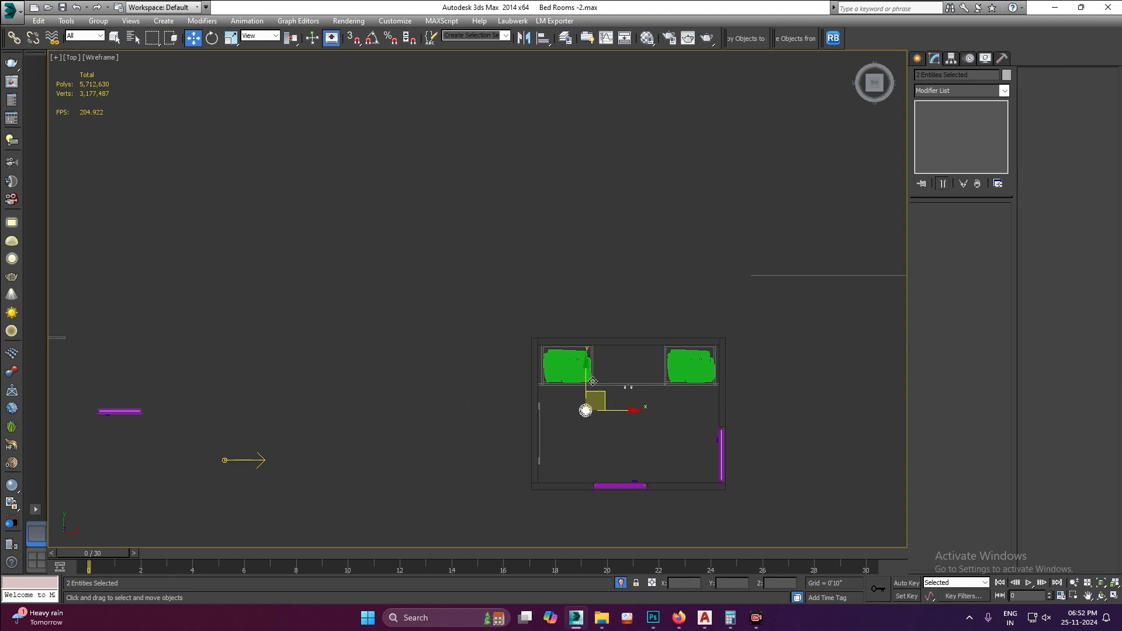
- Raise the fixture and its light to the underside of the ceiling in the front view, shifting them towards the mirror wall
scroll(472, 337, "up", 5)
key("f")
scroll(470, 318, "down", 6)
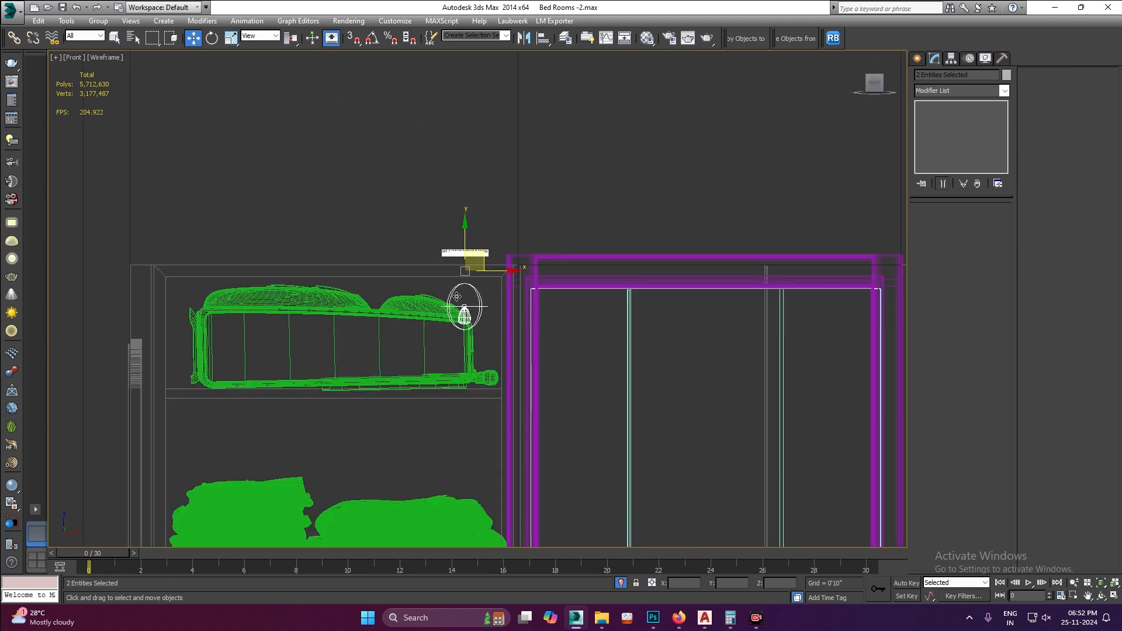
scroll(447, 284, "up", 3)
scroll(447, 283, "down", 3)
left_click_drag(474, 266, 406, 150)
scroll(406, 149, "up", 8)
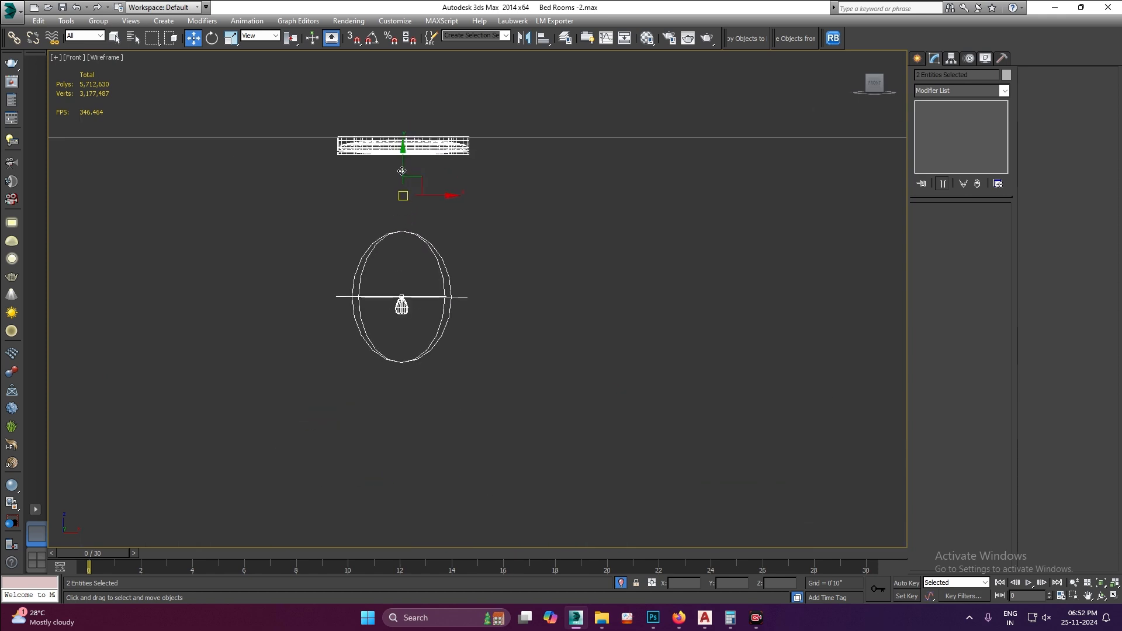
scroll(389, 153, "down", 2)
- Adjust the fixture's plan position in front of the wardrobe's mirror-side unit and check it against the ceiling in perspective
key("t")
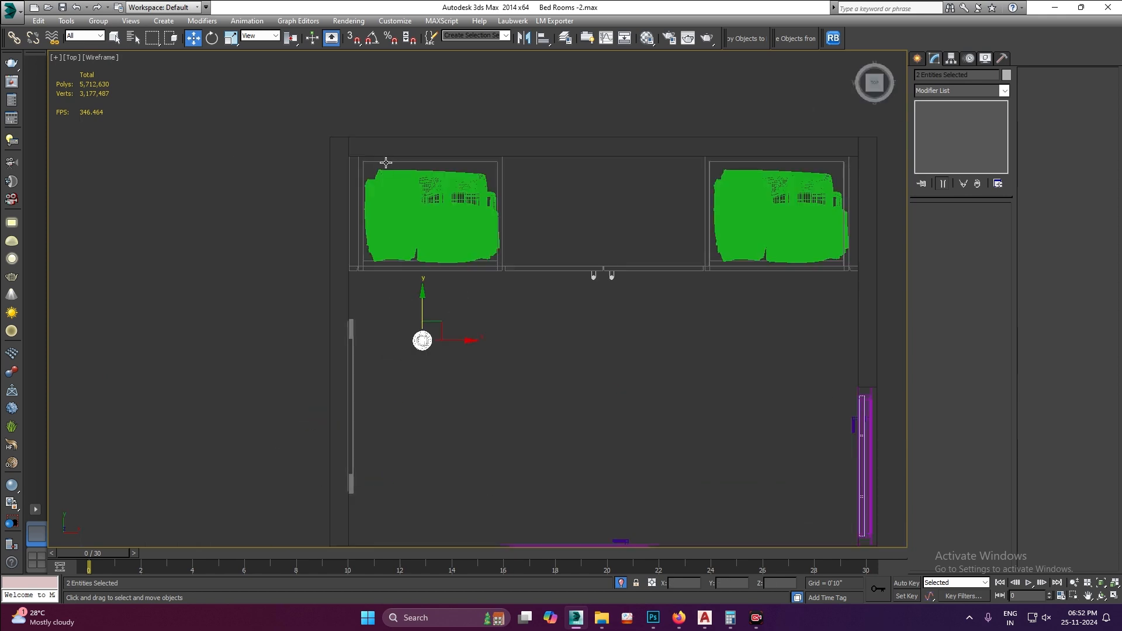
scroll(430, 298, "down", 3)
scroll(436, 325, "up", 4)
left_click_drag(407, 268, 411, 300)
key("alt+w")
right_click(809, 316)
key("z")
middle_click_drag(776, 313, 715, 331, "alt")
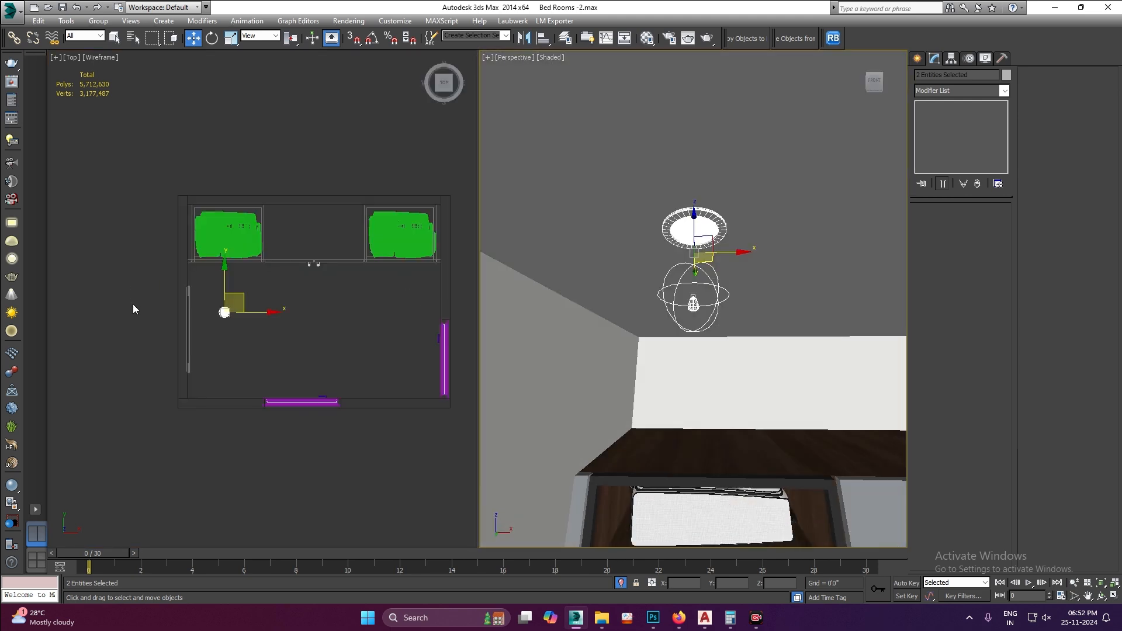
- Delete the leftover objects outside the room in the top view
scroll(170, 325, "down", 8)
left_click_drag(267, 212, 174, 183)
key("Delete")
scroll(169, 336, "up", 4)
scroll(214, 277, "up", 4)
scroll(193, 346, "up", 5)
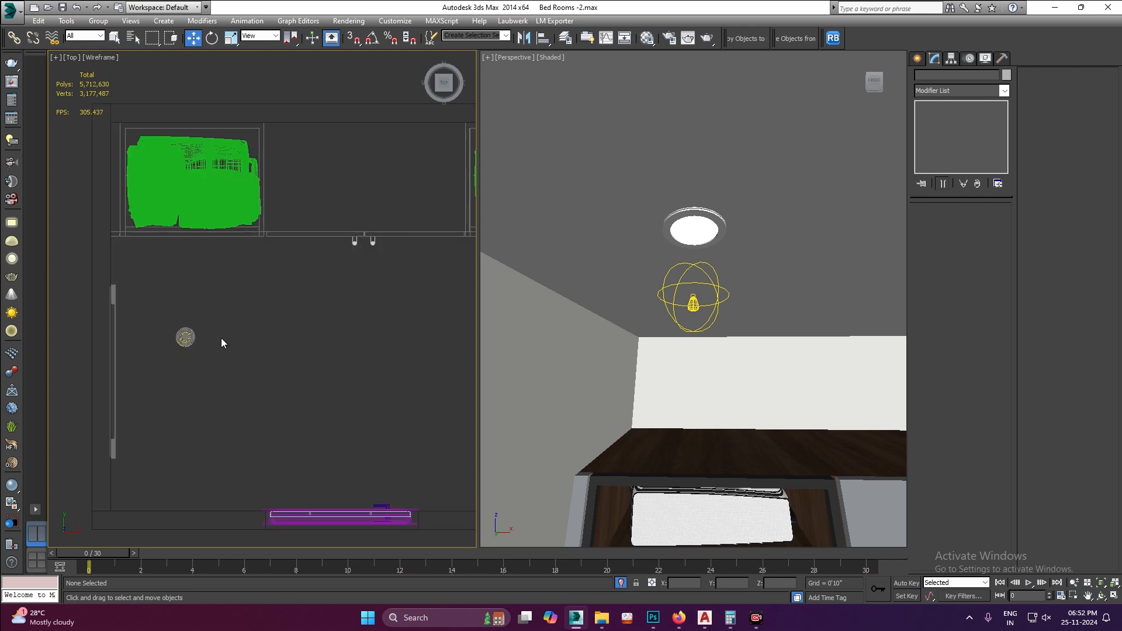
- Copy the fixture and its light once alongside the original, and copy the resulting pair to the opposite end of the ceiling
left_click(186, 334)
scroll(187, 345, "down", 3)
mouse_move(191, 335)
left_mouse_down("shift")
mouse_move(262, 334)
mouse_move(213, 337)
left_mouse_up("shift")
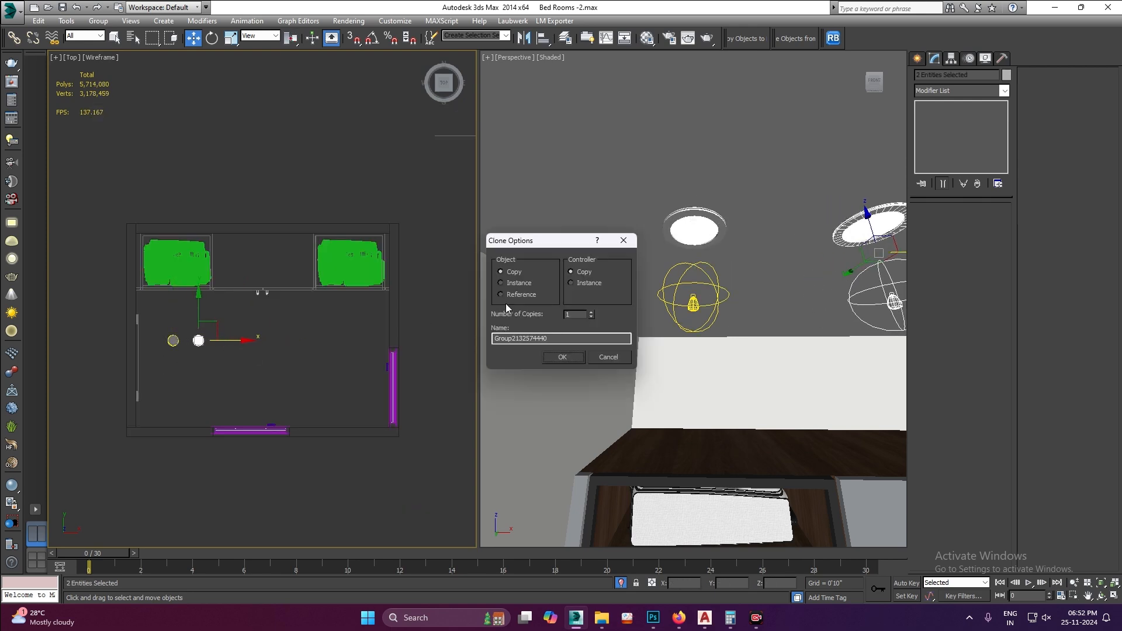
left_click(562, 358)
left_click_drag(210, 339, 365, 338, "shift")
key("Return")
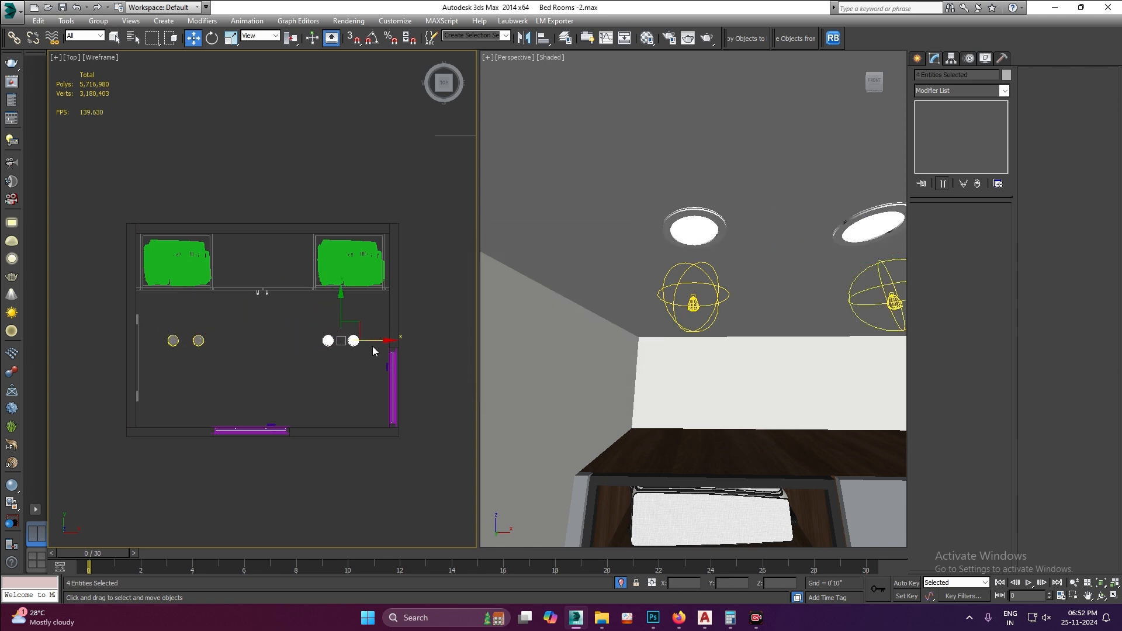
scroll(250, 322, "down", 2)
left_click(264, 348)
- Select VRayCam007 with its target and move them so the camera aims at the room's wardrobe from outside the opposite wall
scroll(313, 279, "down", 4)
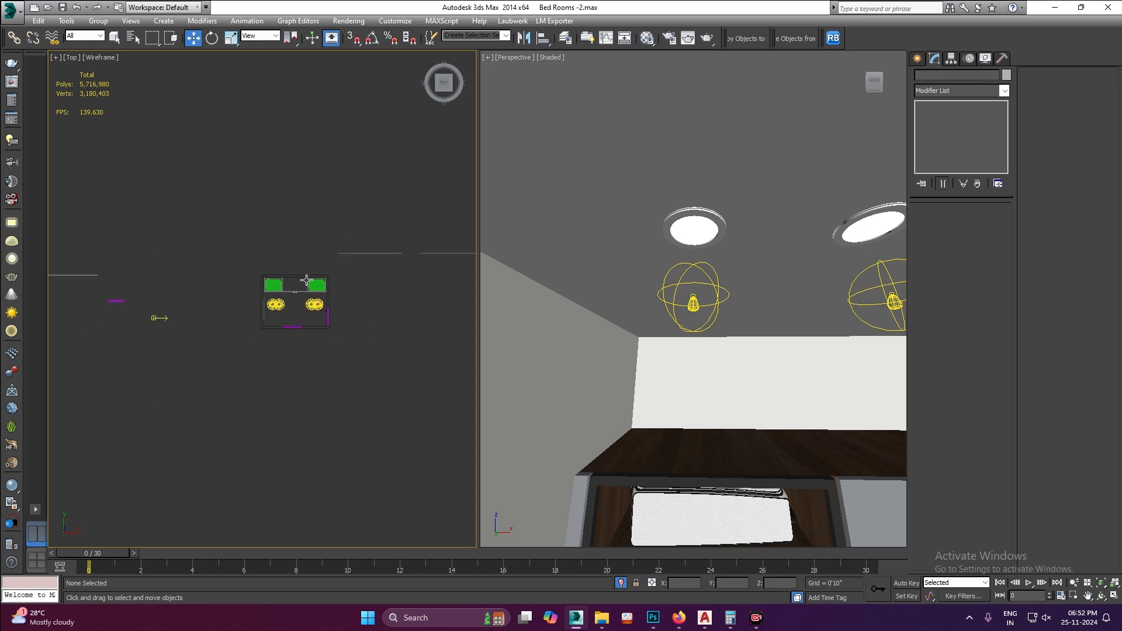
scroll(278, 300, "up", 4)
scroll(311, 304, "down", 3)
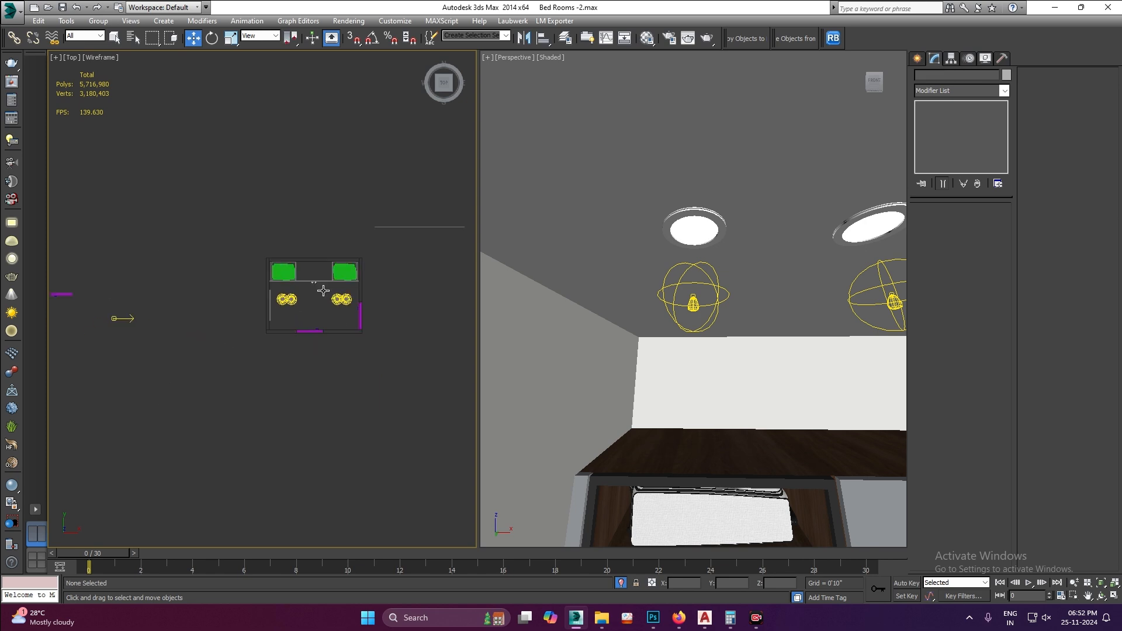
scroll(323, 298, "down", 5)
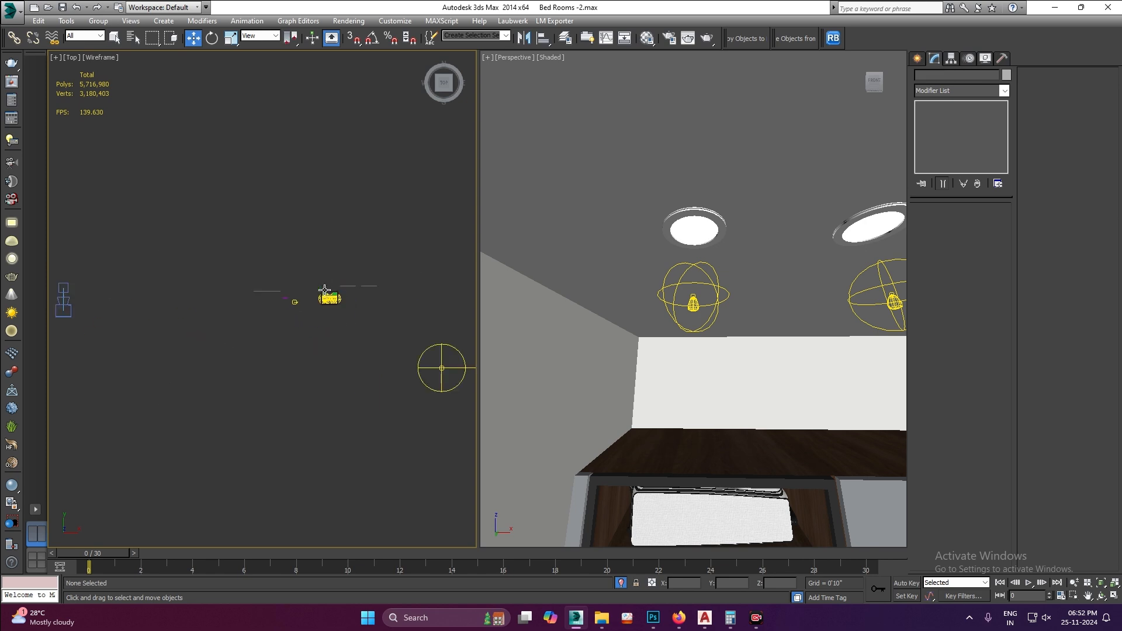
left_click(141, 299)
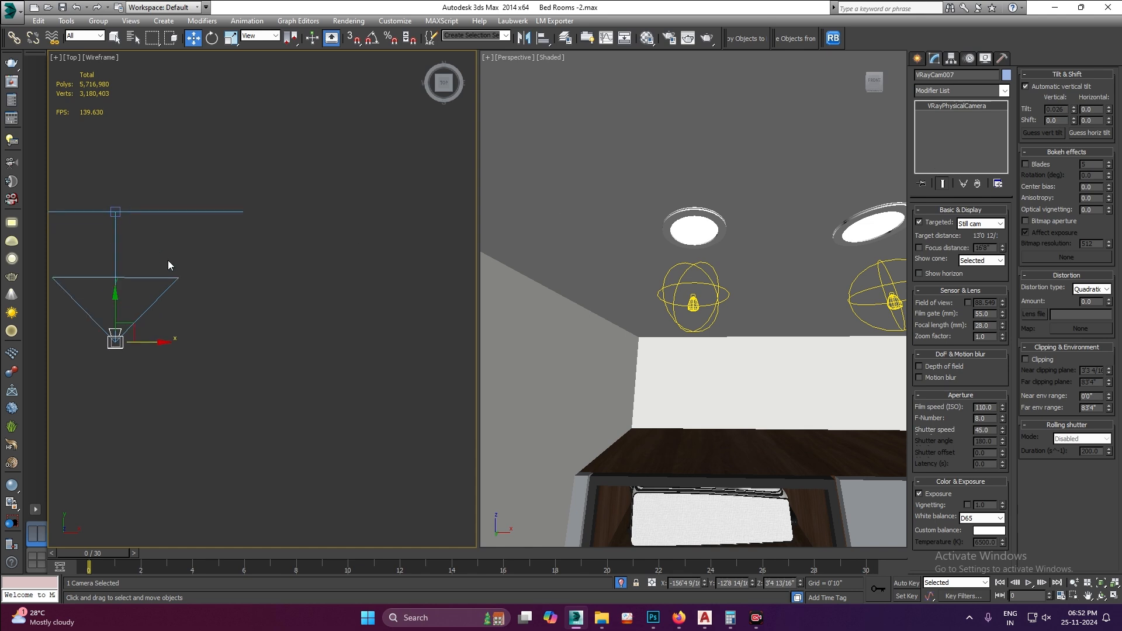
scroll(167, 260, "up", 4)
left_click(109, 251)
scroll(108, 250, "down", 7)
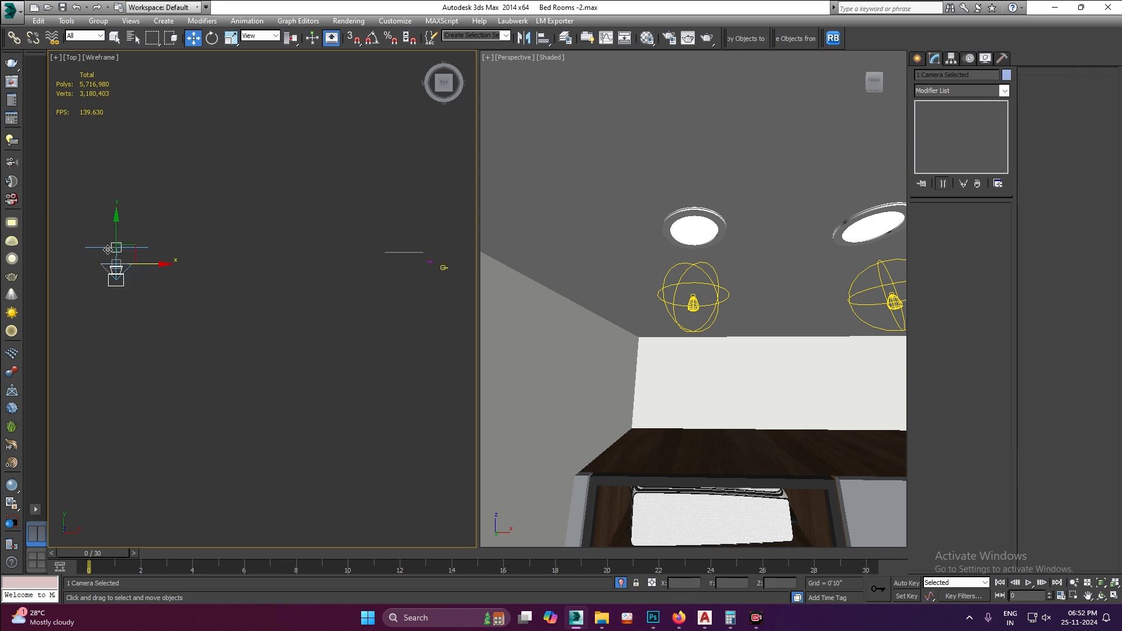
left_click_drag(116, 241, 439, 306)
middle_click_drag(437, 308, 96, 301)
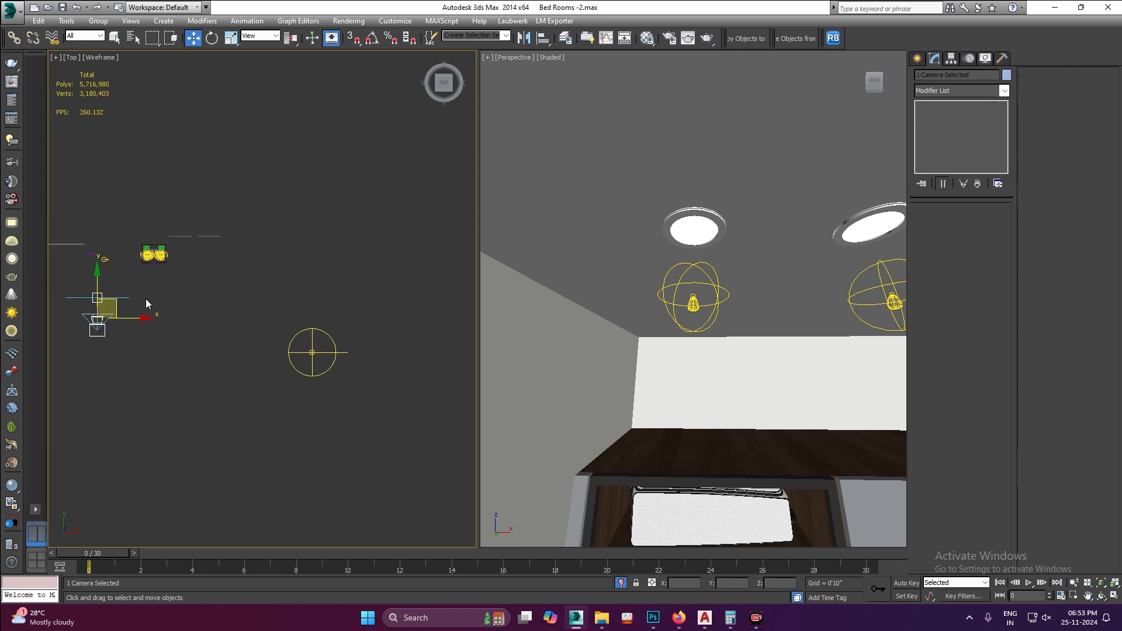
left_click_drag(100, 295, 161, 252)
scroll(146, 257, "up", 5)
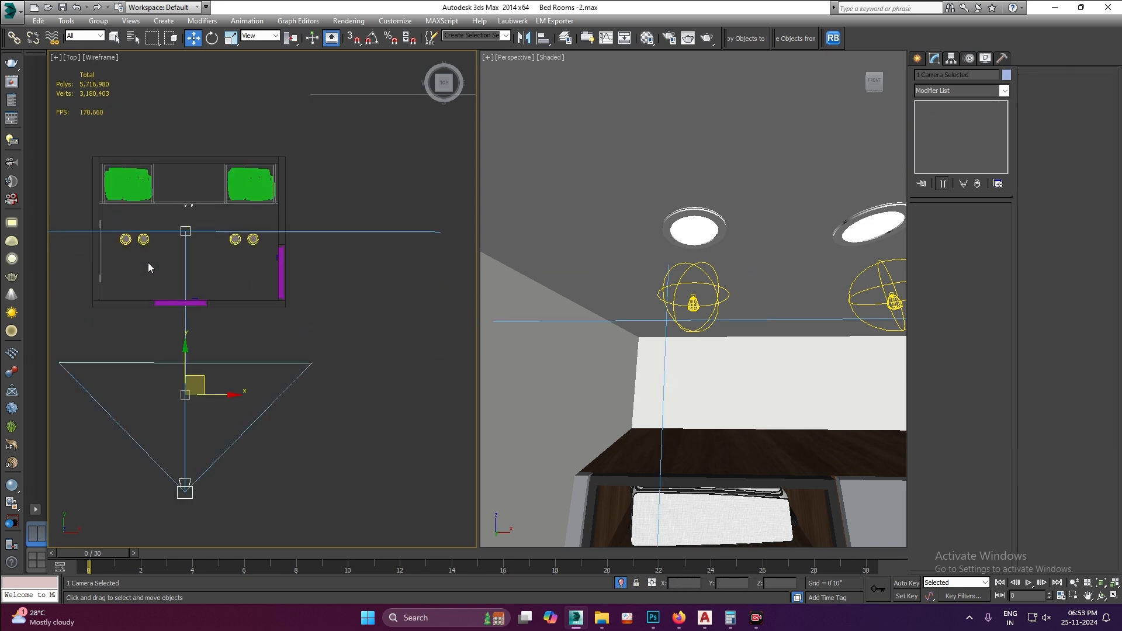
- Move only VRayCam007 closer to the door wall, keeping its target in place, and show its view in the perspective viewport
left_click(218, 344)
left_click(181, 230)
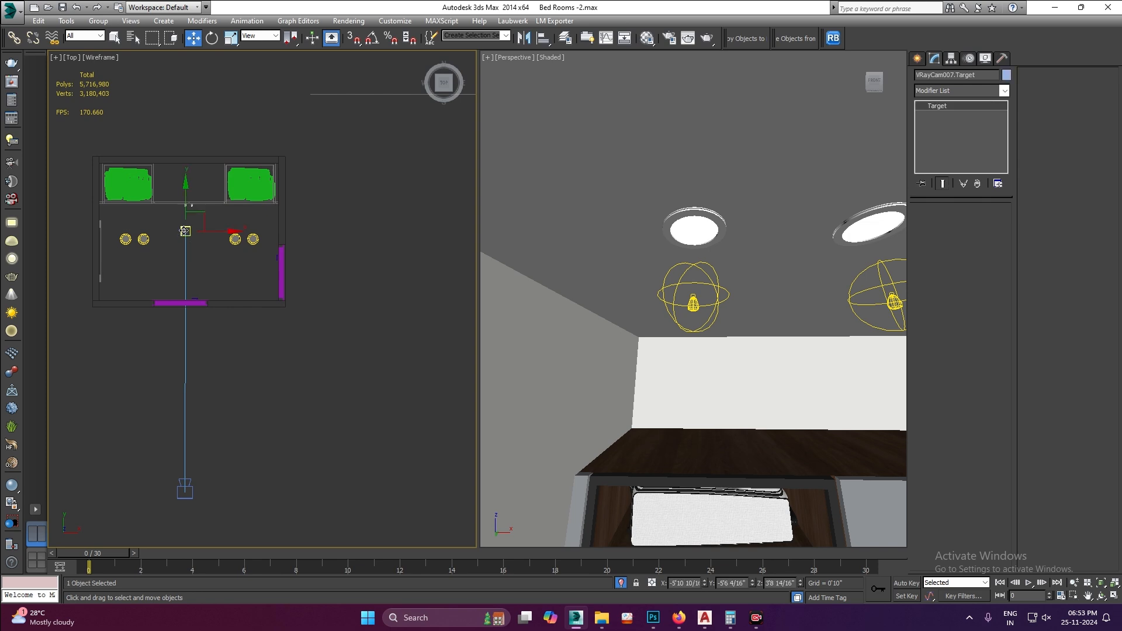
left_click(184, 488)
left_click_drag(175, 455, 182, 345)
right_click(487, 389)
key("c")
right_click(159, 344)
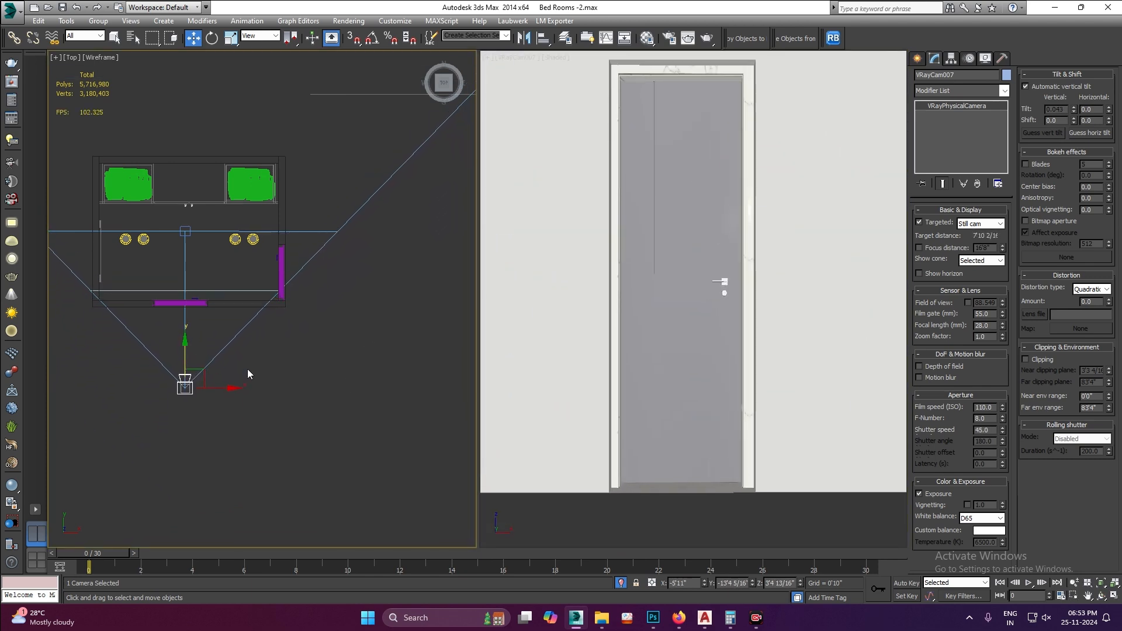
- Enable camera clipping with a near plane of about 4'5 6/16" past the door wall, and show the safe frame
left_click(1026, 359)
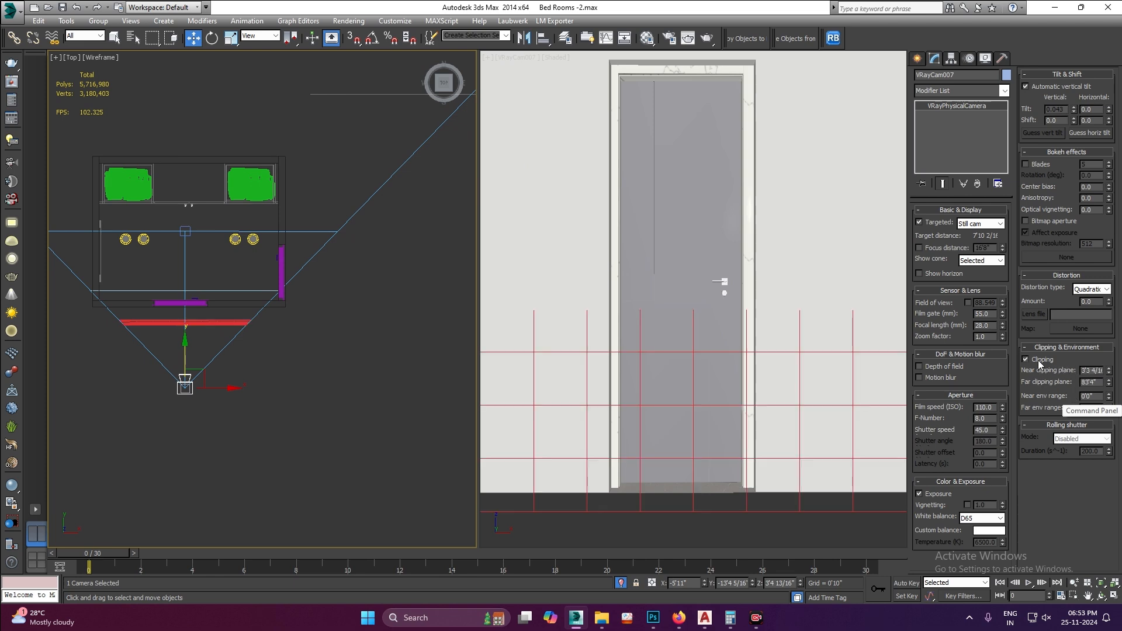
left_click_drag(1109, 371, 1098, 338)
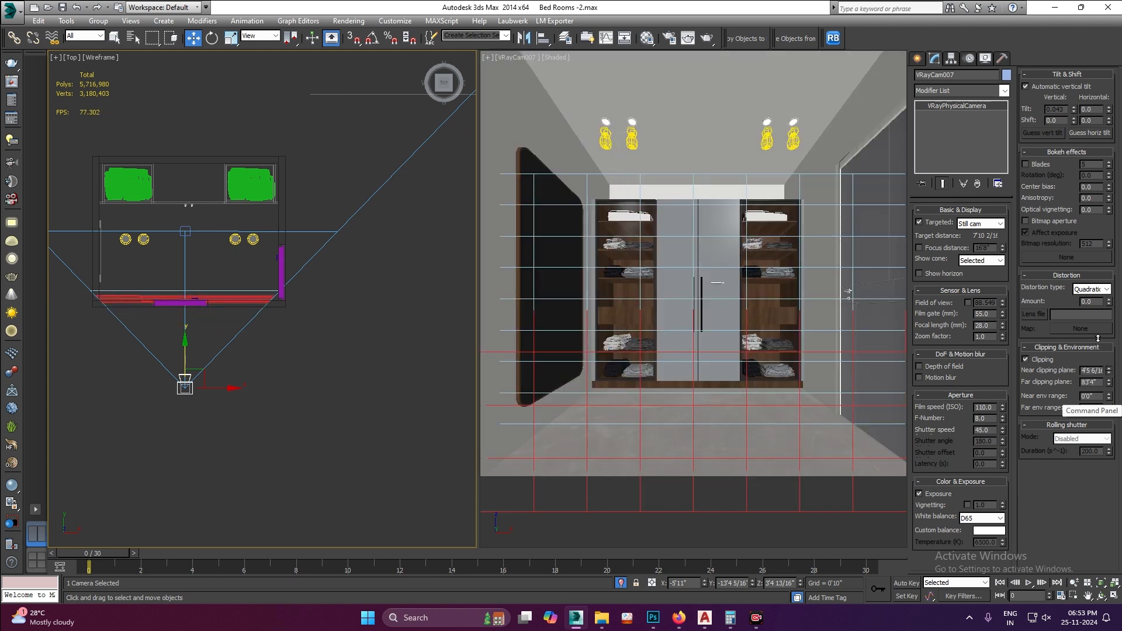
right_click(752, 369)
key("shift+f")
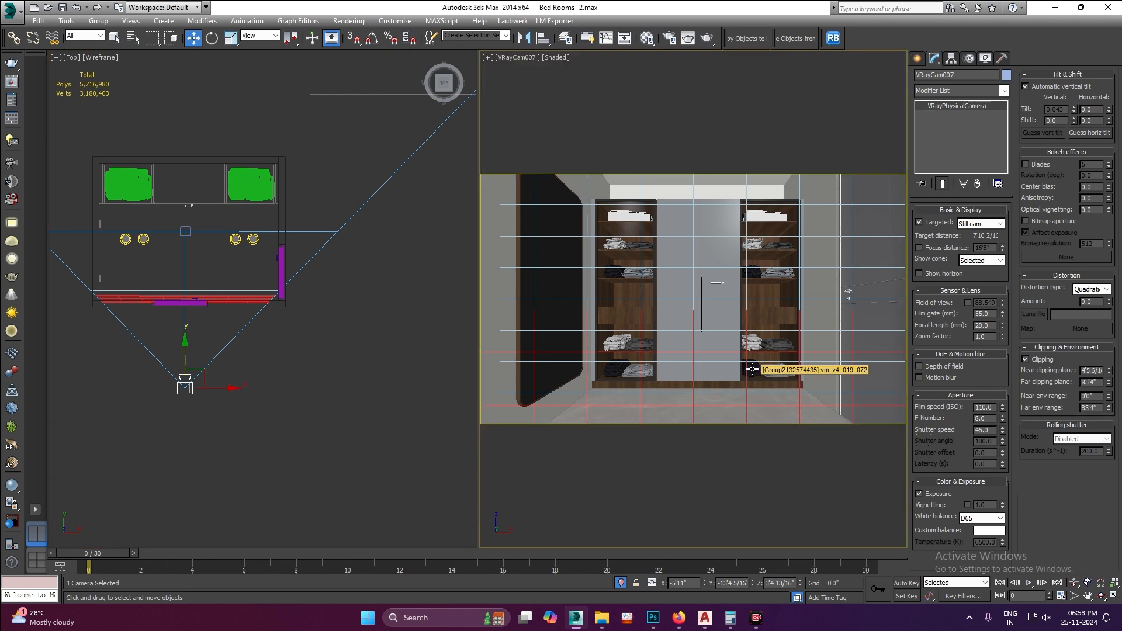
key("shift+f")
key("shift+f")
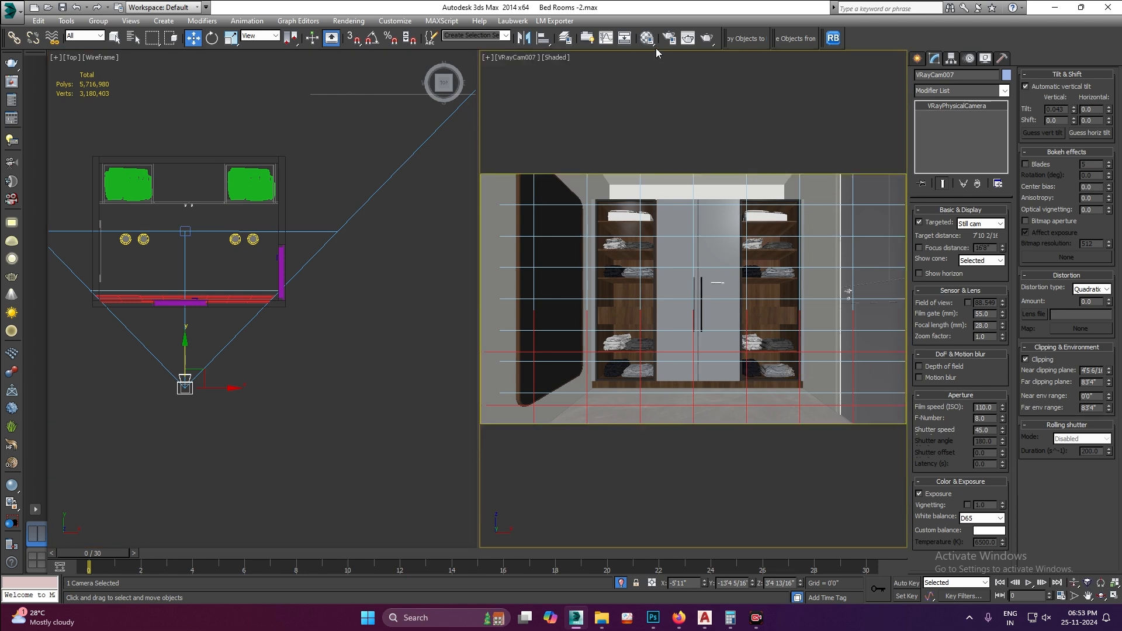
- Open the render setup, set the output image aspect ratio to about 1.66 and lock it
key("F10")
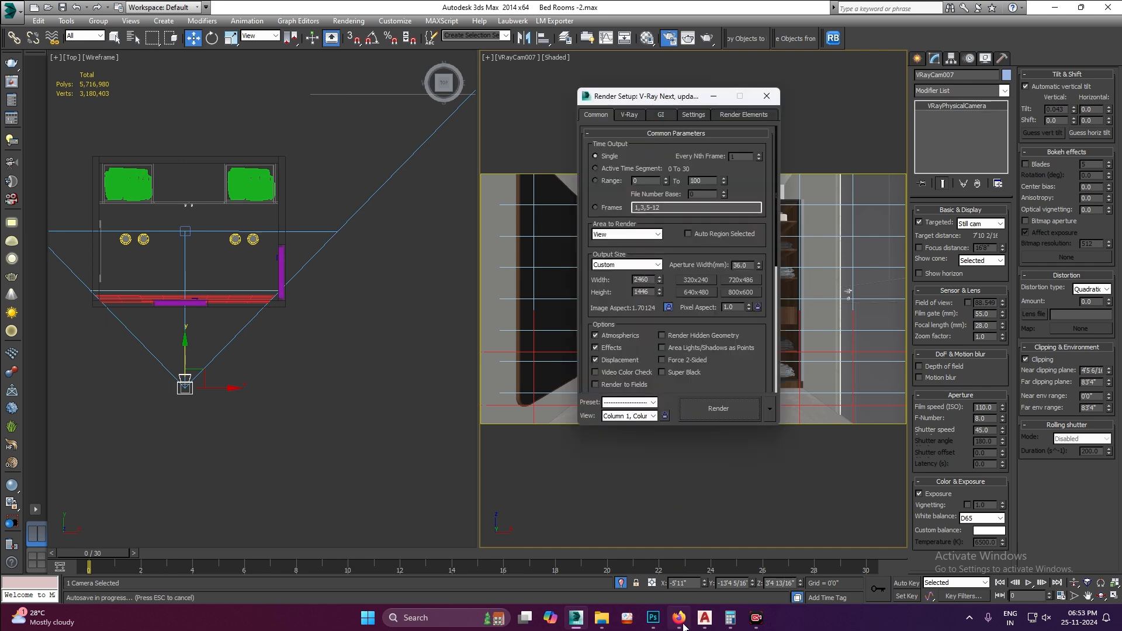
mouse_move(684, 627)
left_click_drag(664, 100, 393, 90)
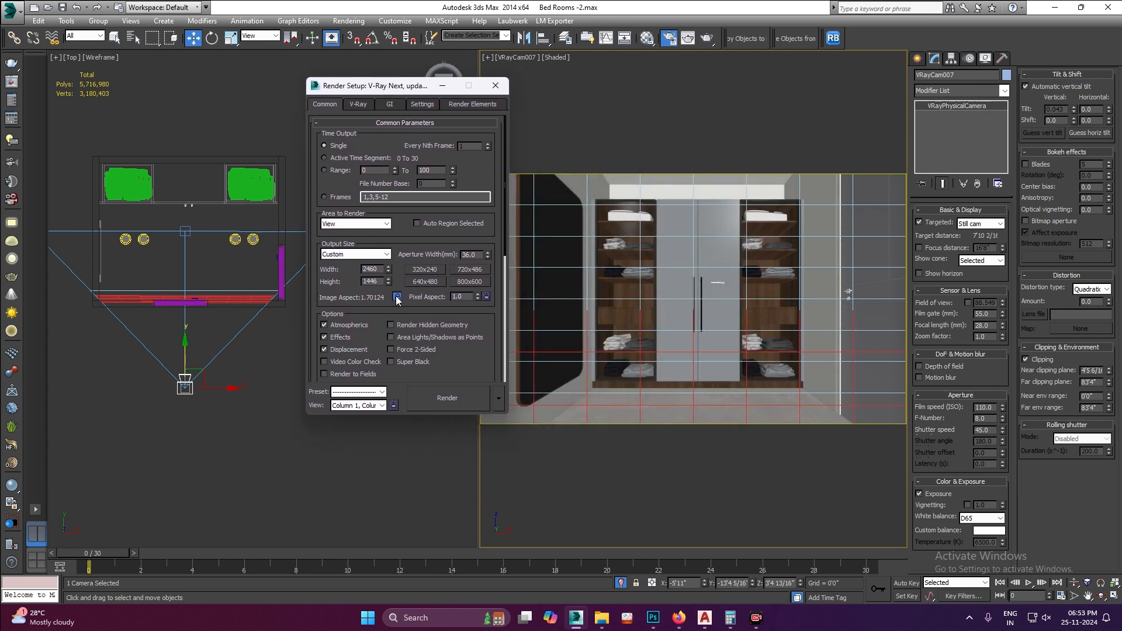
mouse_move(388, 299)
left_mouse_down()
mouse_move(380, 325)
mouse_move(381, 290)
left_mouse_up()
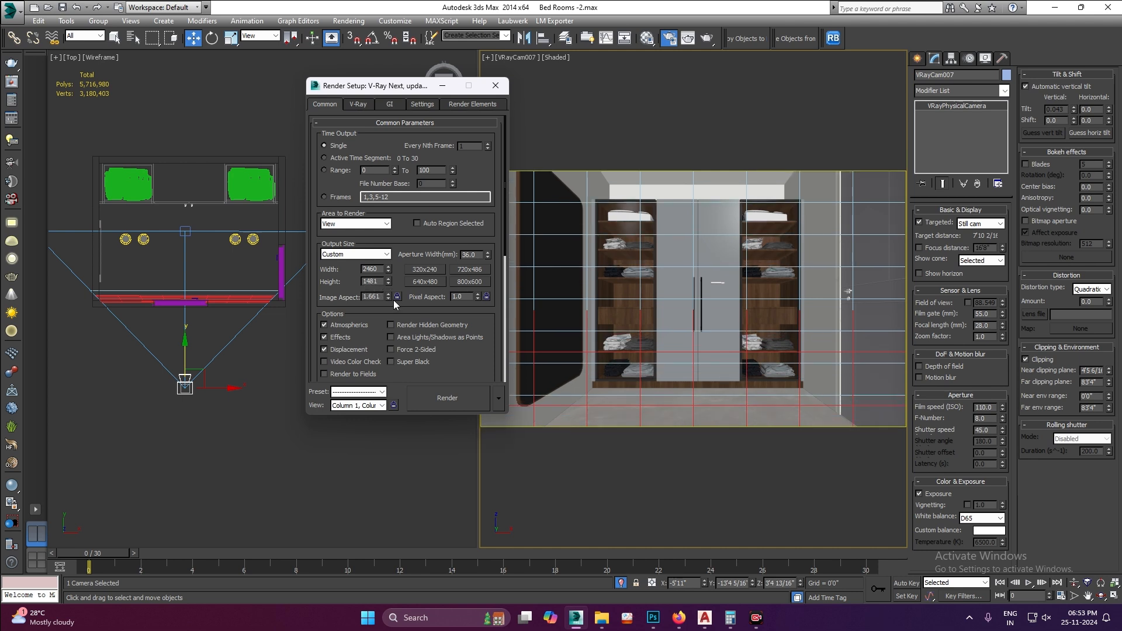
key("Return")
left_click(388, 299)
left_click(389, 299)
left_click(388, 299)
left_click(388, 299)
left_click(398, 296)
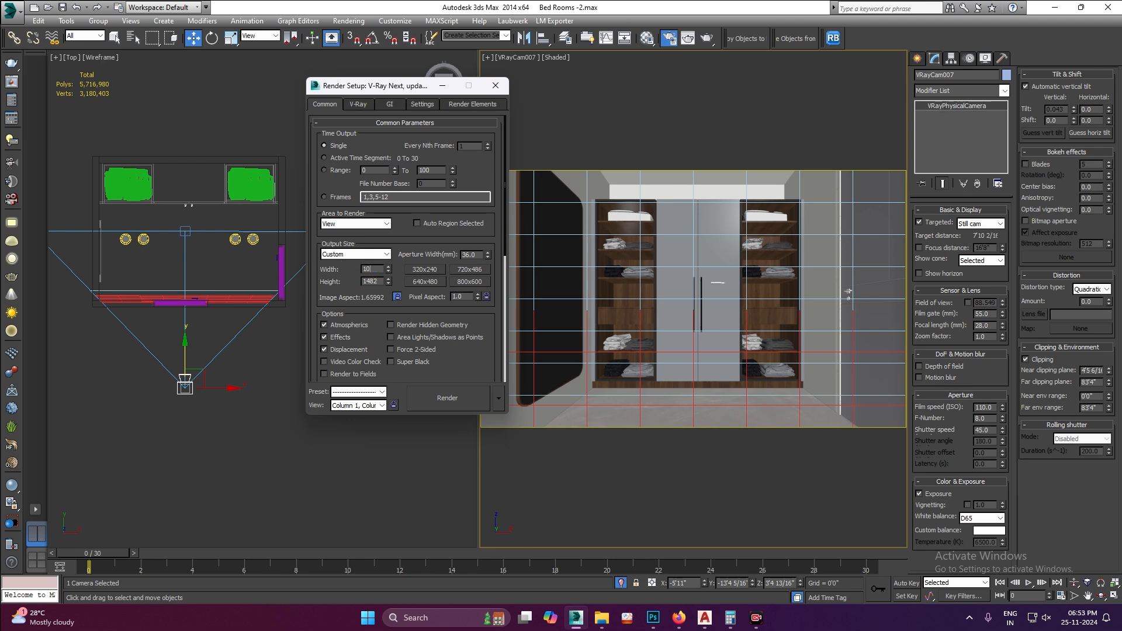
- Review the V-Ray image sampler, environment and color mapping settings, plus the global illumination and light cache settings
left_click(357, 104)
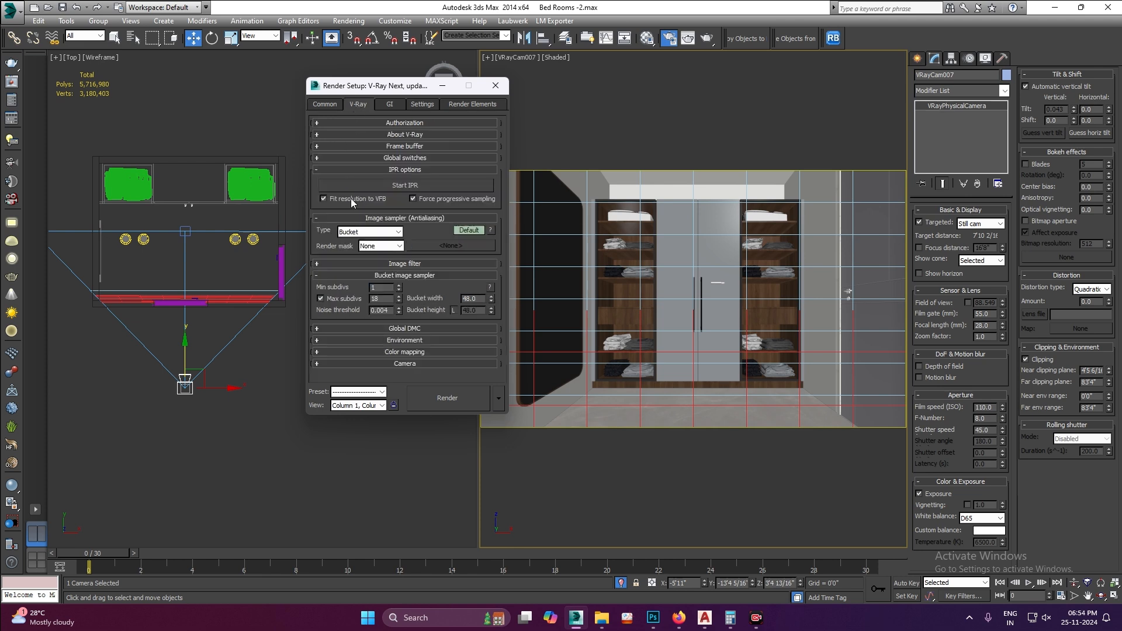
left_click(405, 170)
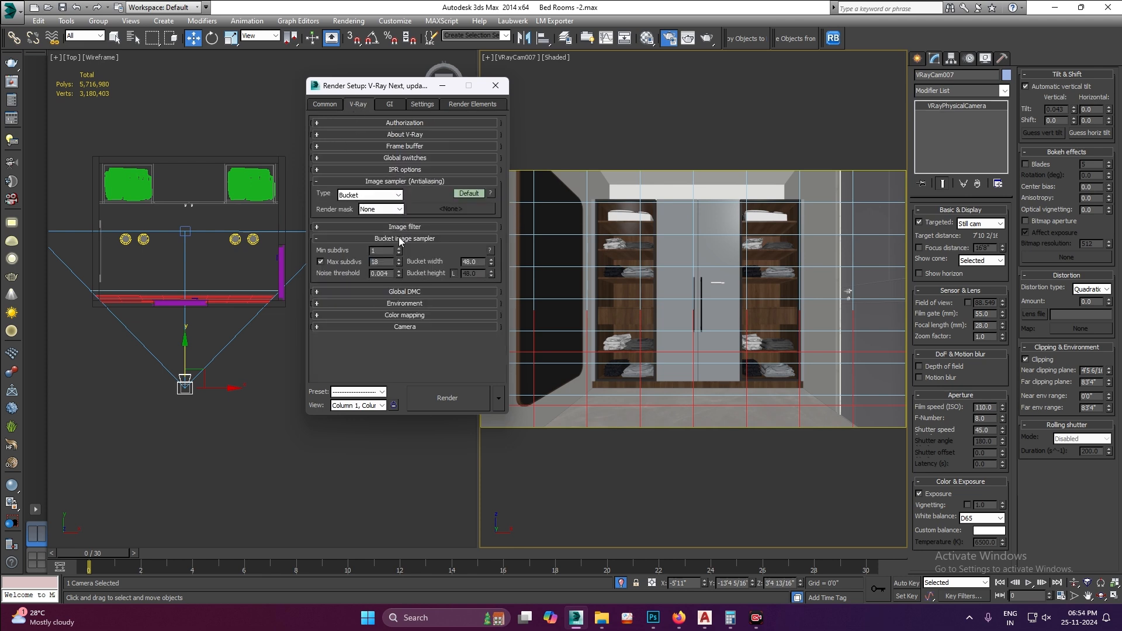
left_click(417, 182)
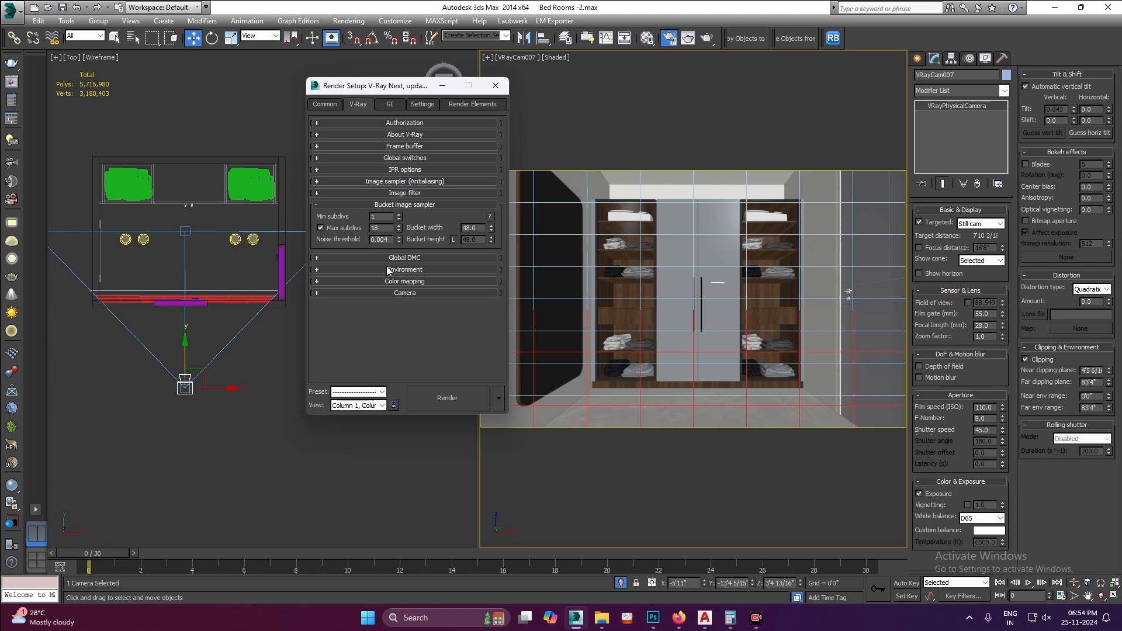
left_click(415, 206)
left_click(401, 228)
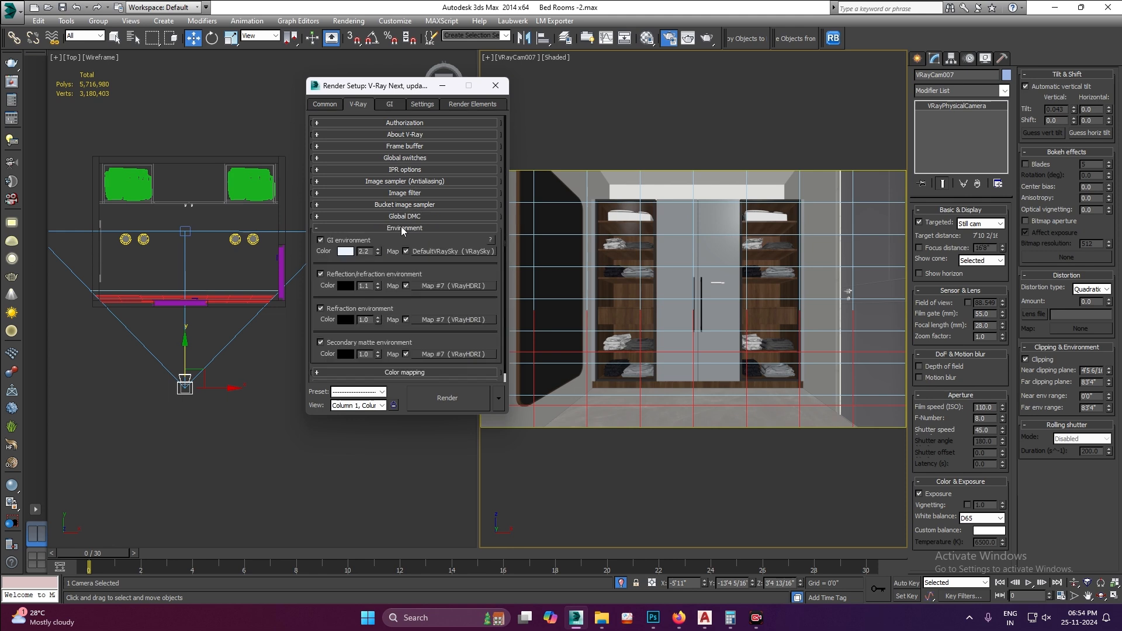
left_click(401, 228)
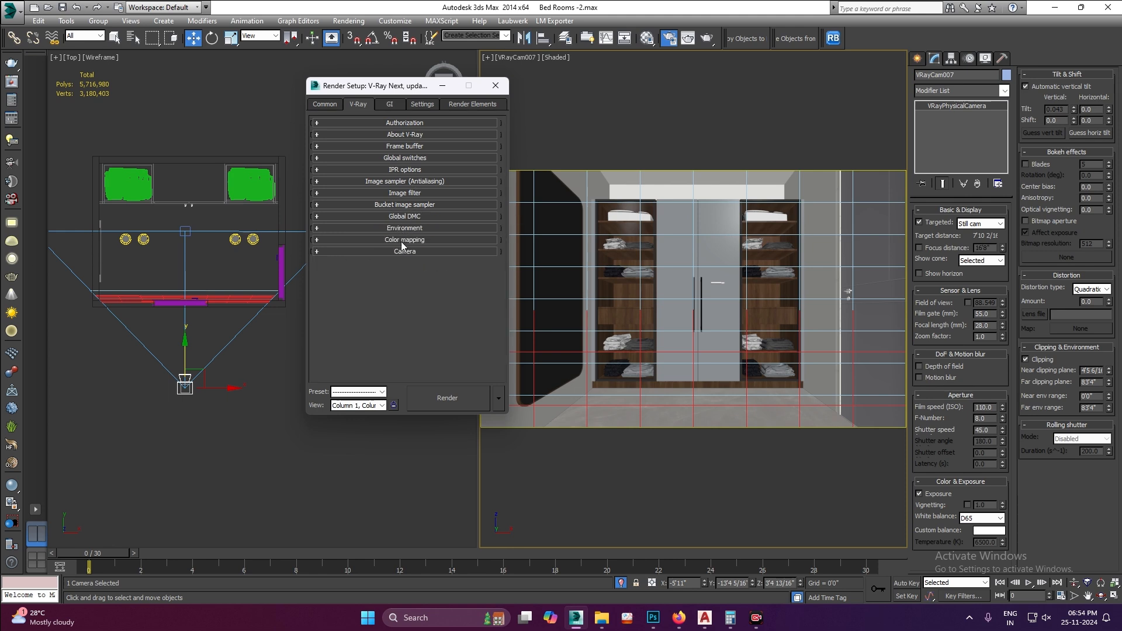
left_click(401, 241)
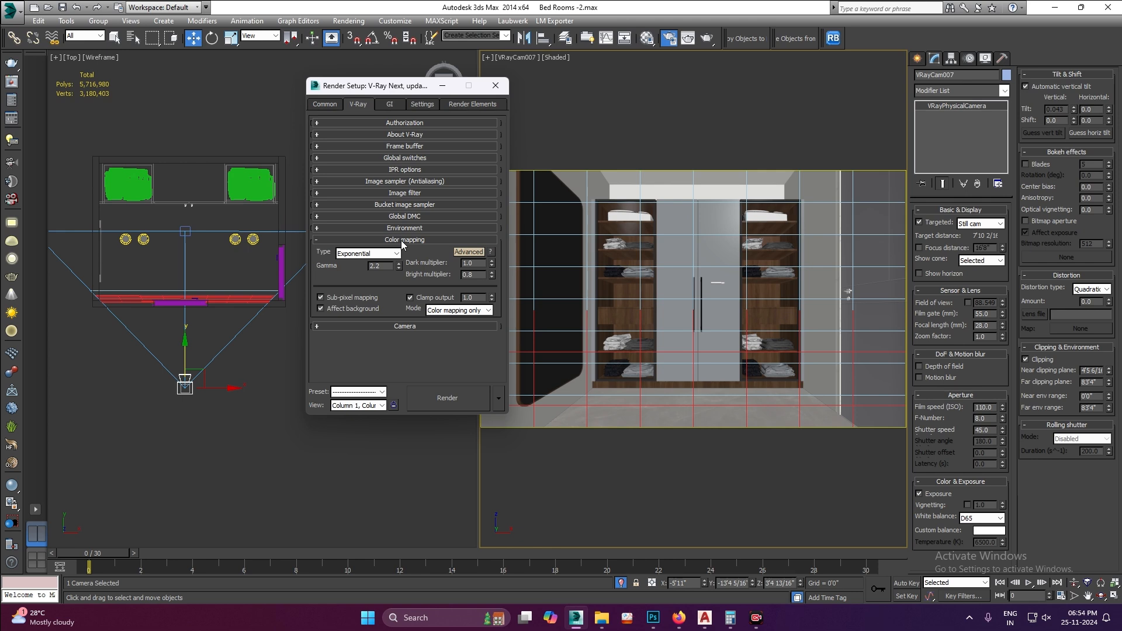
left_click(401, 240)
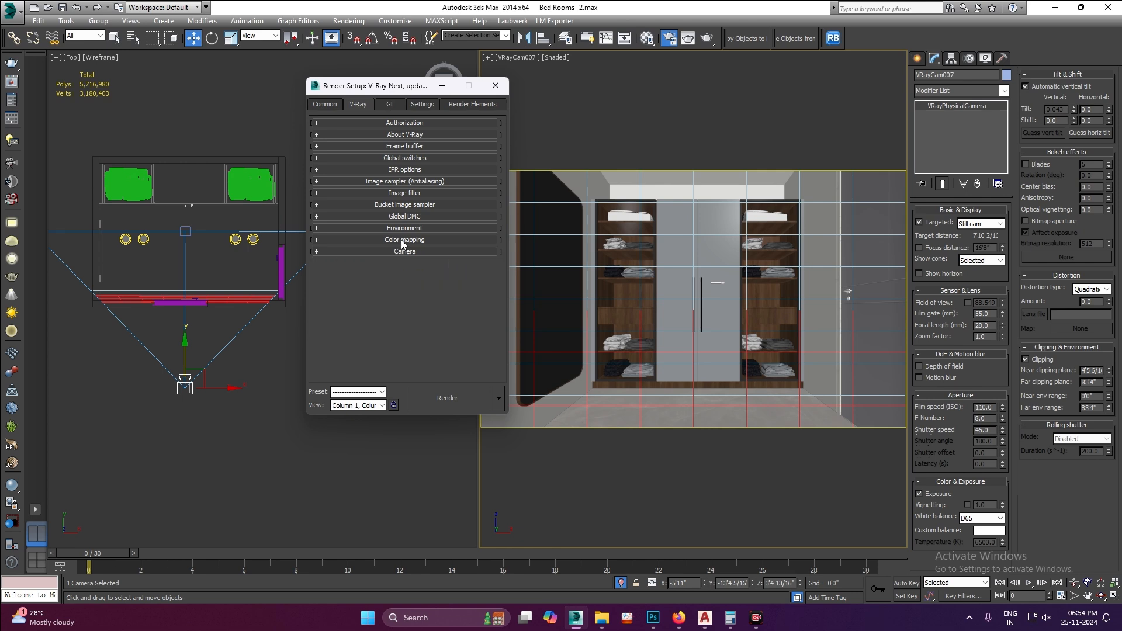
left_click(391, 106)
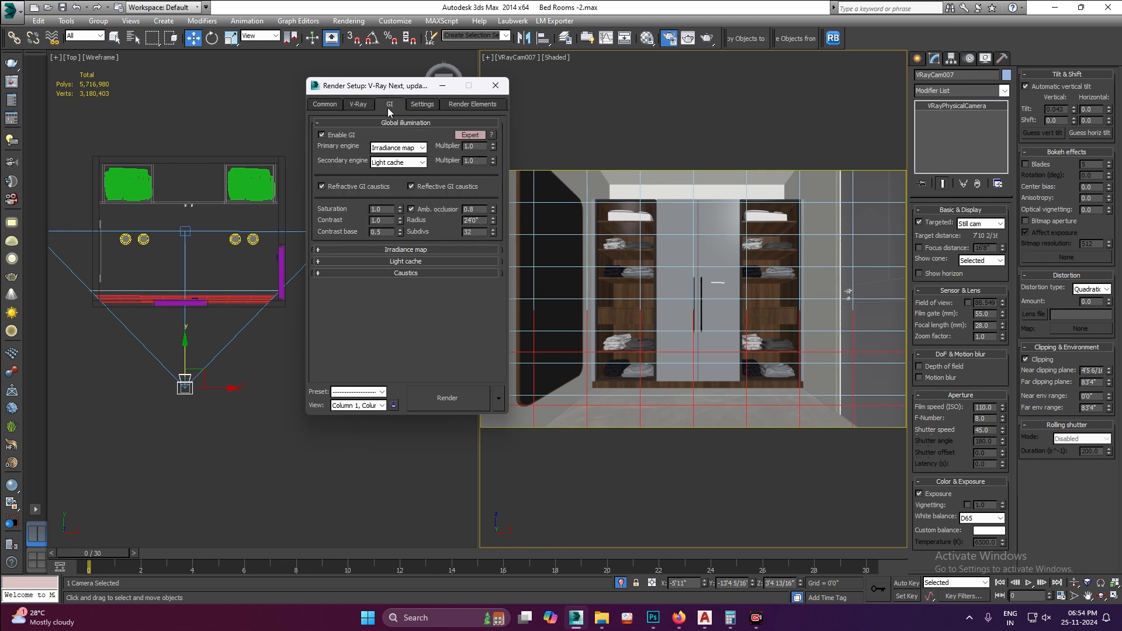
left_click(419, 124)
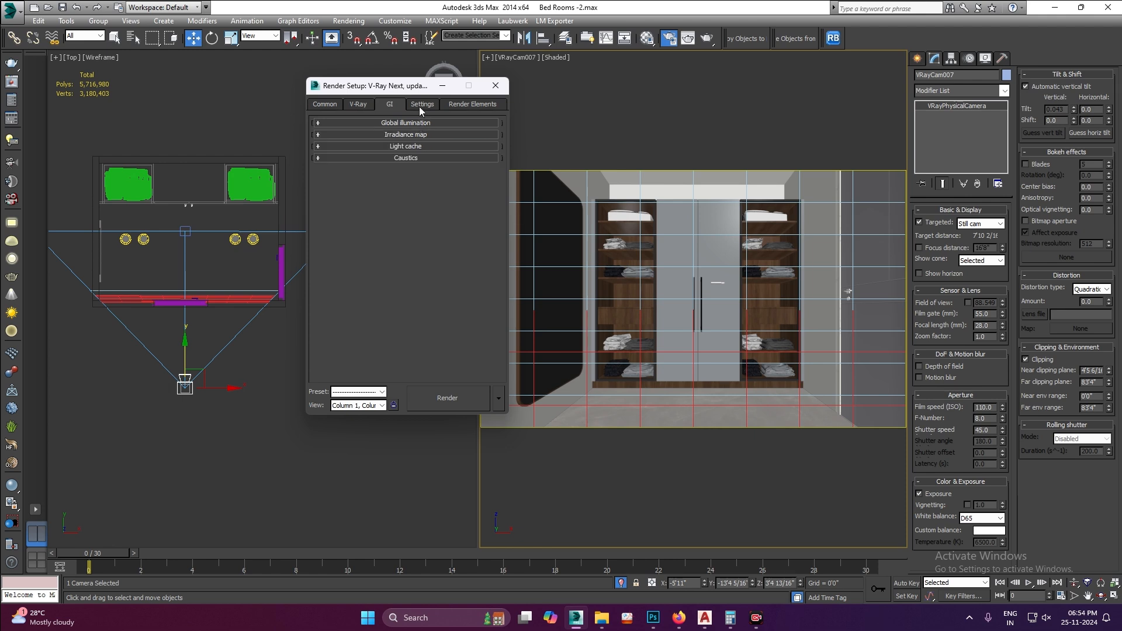
left_click(412, 146)
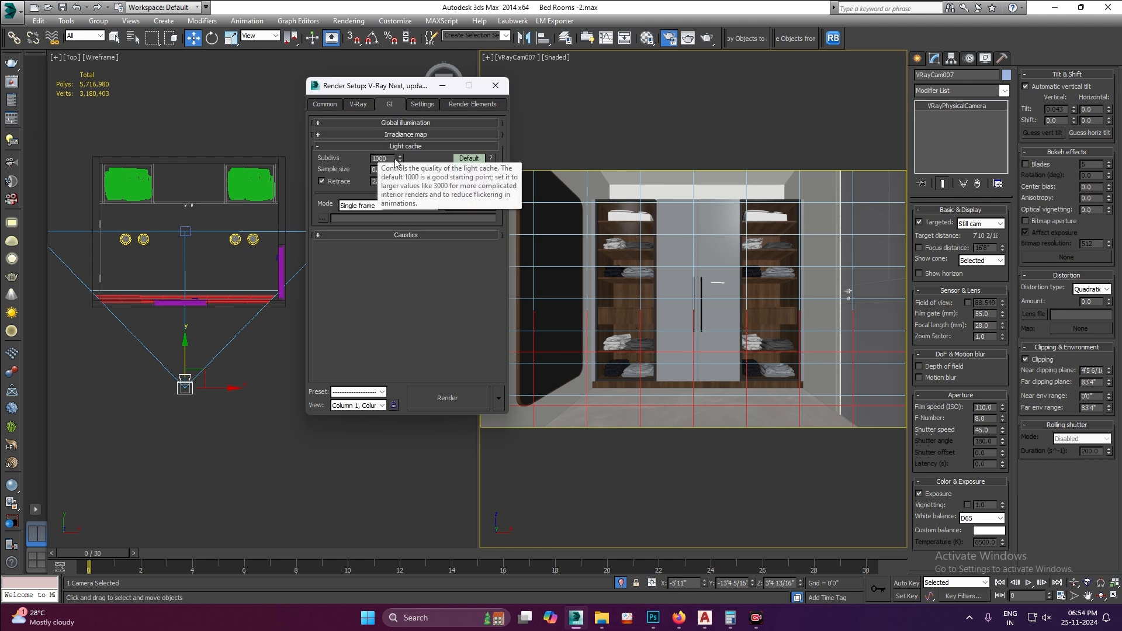
- Set the render bucket sequence to Left->Right and close the render setup
left_click(423, 105)
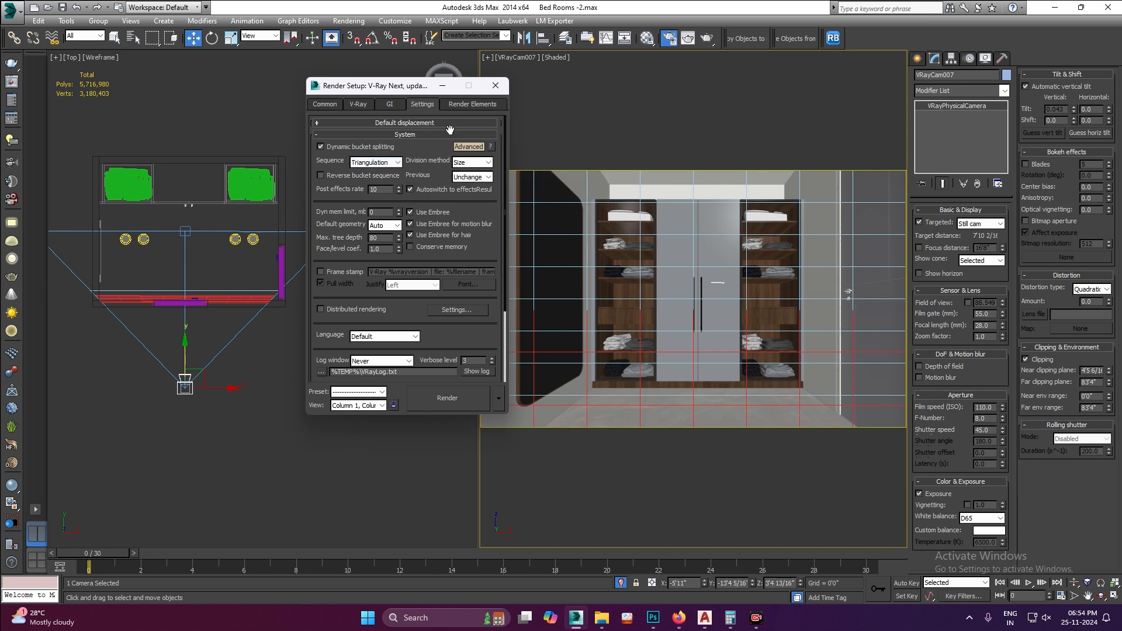
left_click(396, 162)
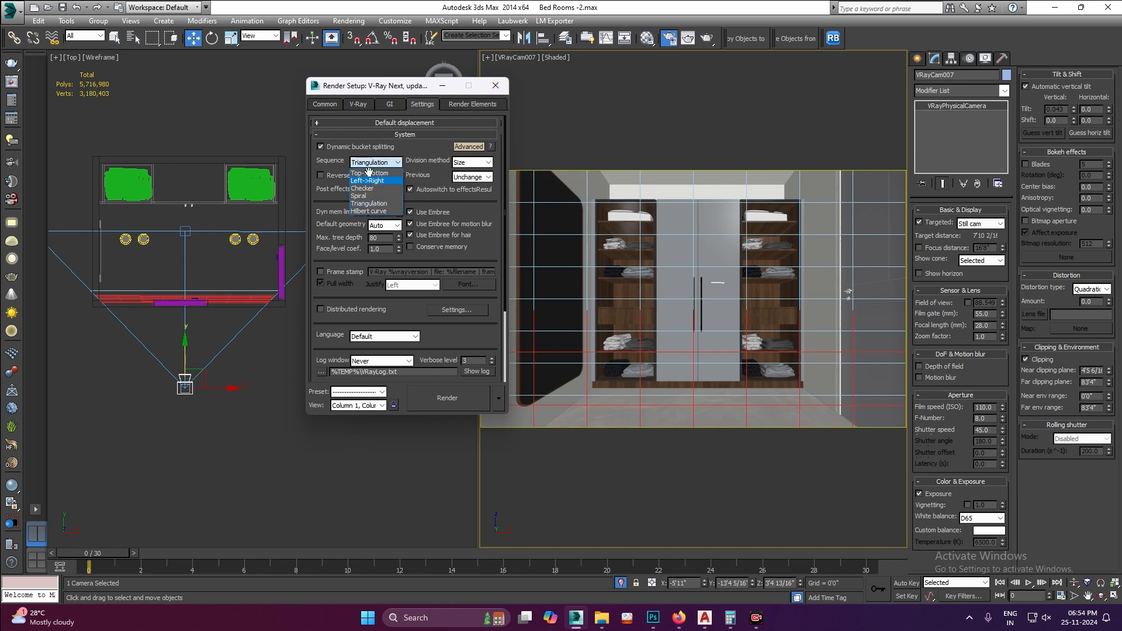
left_click(378, 181)
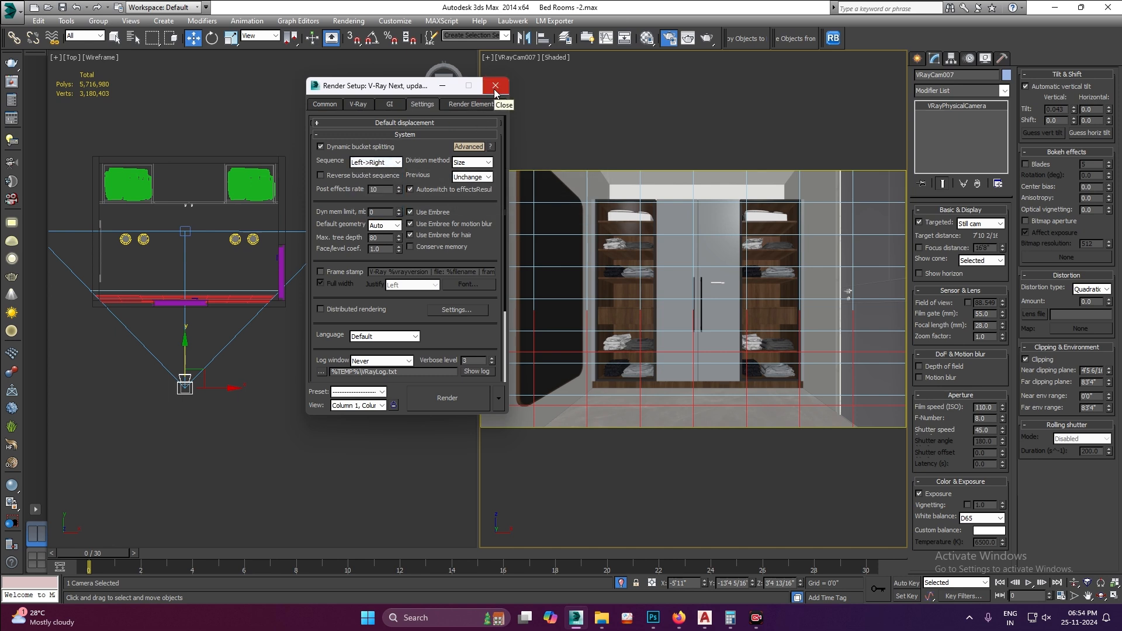
left_click(495, 86)
- Move the long white strip Shape098 from outside the room to a centred position in front of the wardrobe
scroll(182, 283, "up", 4)
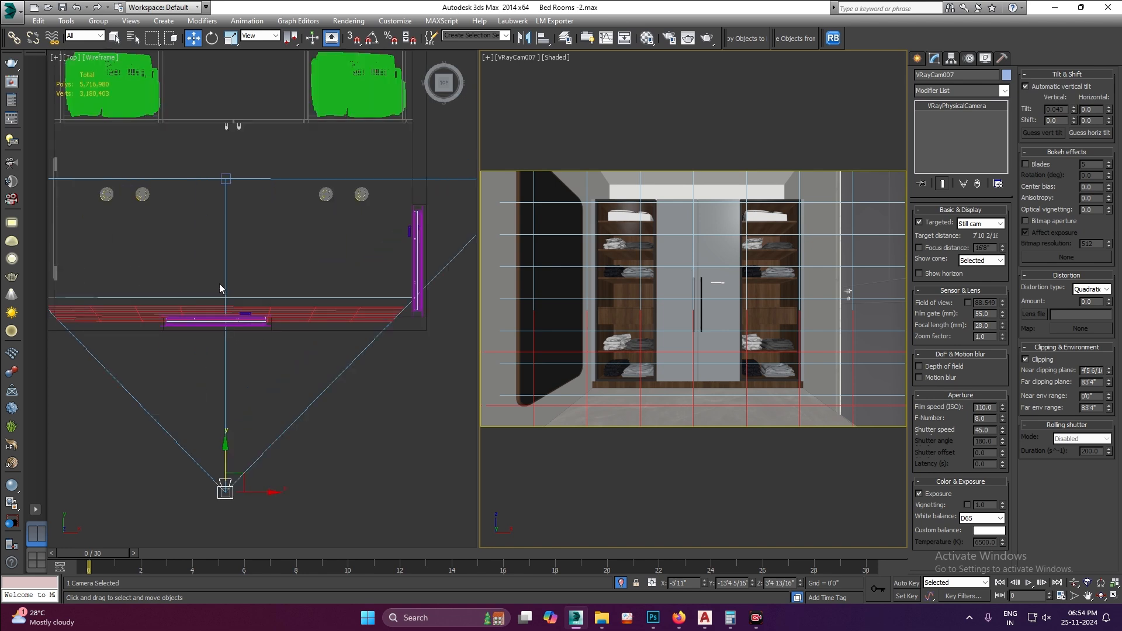
scroll(194, 258, "down", 2)
scroll(336, 286, "down", 7)
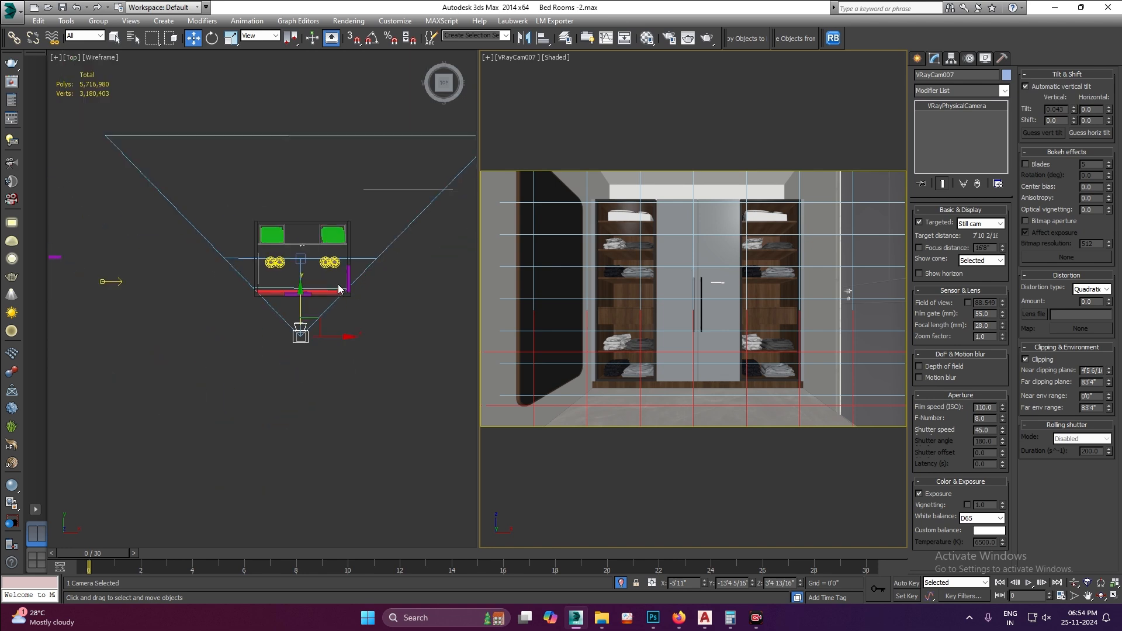
left_click(336, 358)
scroll(142, 252, "up", 3)
left_click_drag(174, 251, 161, 289)
key("f")
key("z")
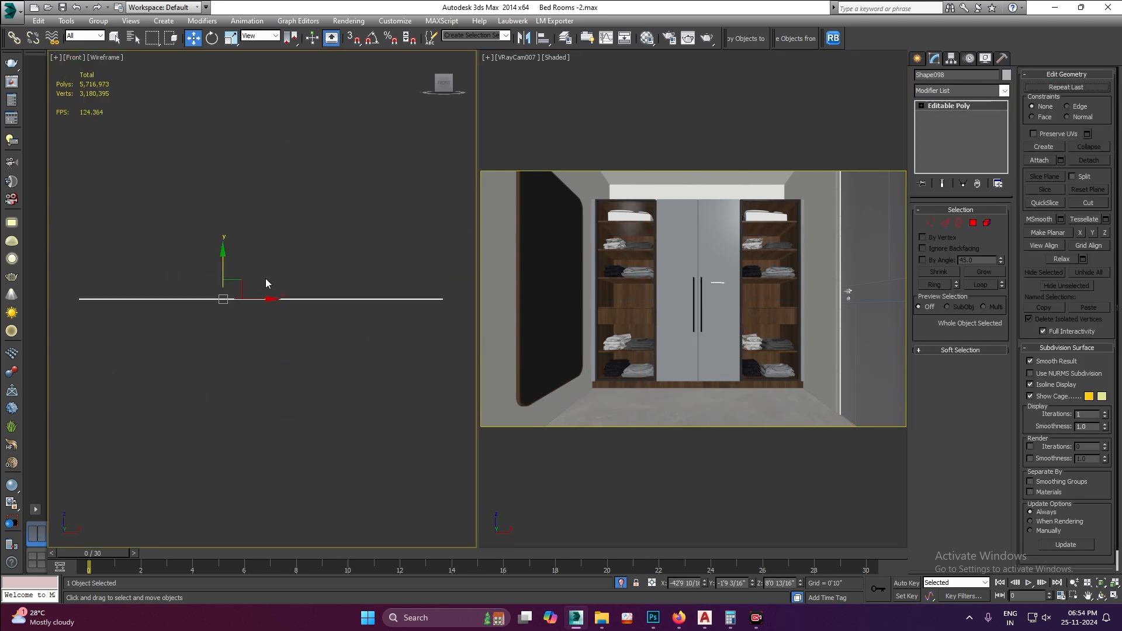
scroll(261, 291, "down", 2)
left_click_drag(261, 287, 525, 292)
middle_click_drag(418, 309, 110, 308)
scroll(199, 284, "down", 4)
left_click_drag(218, 283, 338, 282)
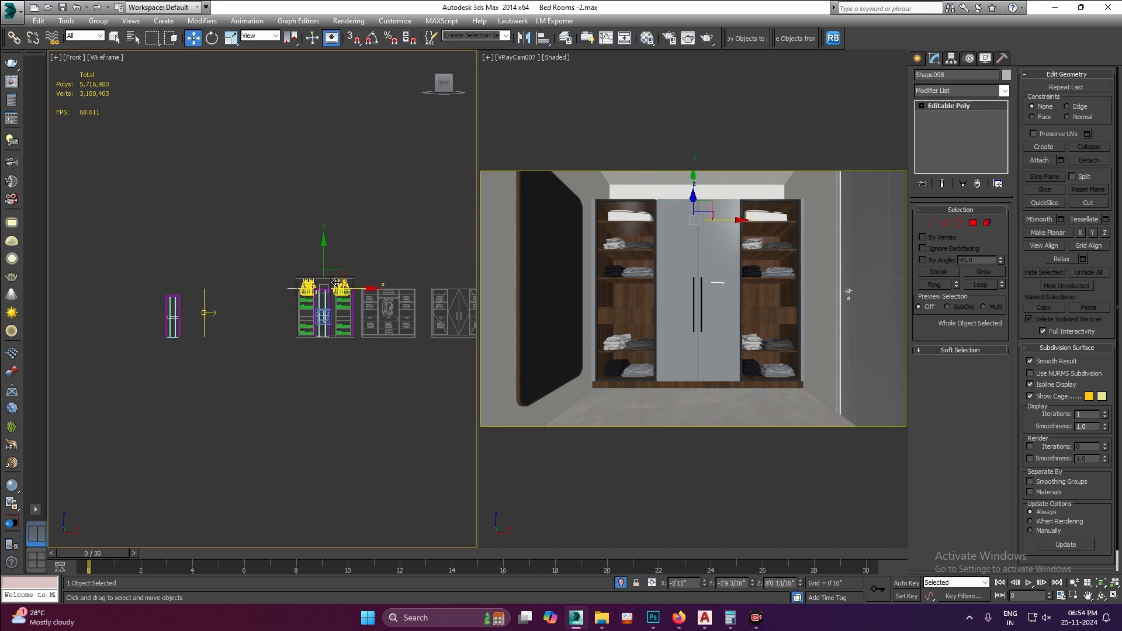
key("t")
scroll(260, 293, "down", 2)
left_click_drag(239, 262, 240, 292)
- Switch the camera viewport to perspective and raise the strip up to the room's ceiling
right_click(704, 261)
key("p")
scroll(668, 377, "down", 4)
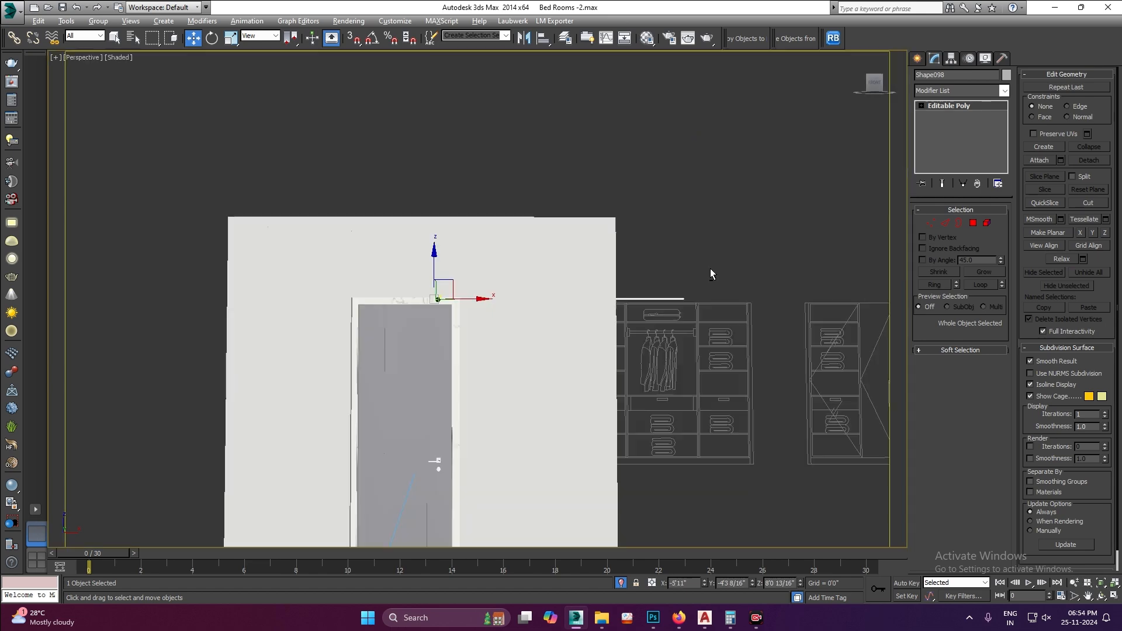
key("alt+w")
scroll(360, 370, "up", 6)
middle_click_drag(561, 355, 523, 139, "alt")
left_click_drag(541, 171, 522, 94)
scroll(576, 115, "up", 5)
middle_click_drag(714, 131, 576, 170, "alt")
scroll(467, 106, "up", 3)
middle_click_drag(478, 158, 438, 137, "alt")
middle_click_drag(438, 137, 440, 173)
key("alt+w")
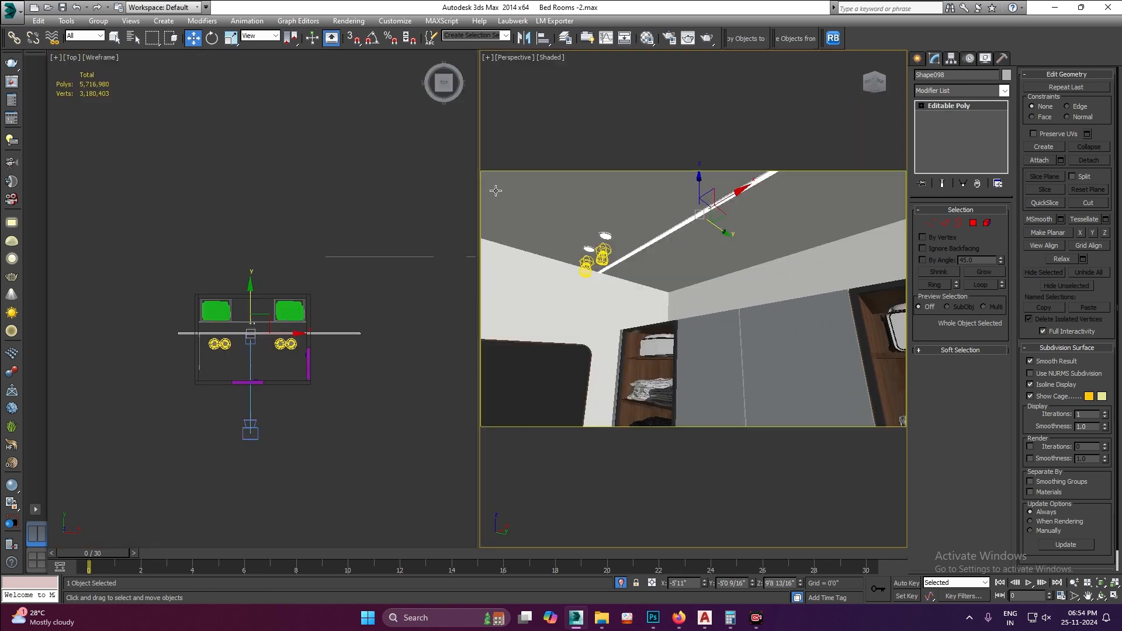
- Shorten the ceiling strip to the room's width by snapping its end vertices to the side walls, and convert it to Editable Poly
scroll(263, 336, "up", 3)
key("1")
left_click_drag(415, 287, 349, 327)
key("s")
left_click_drag(104, 339, 130, 412)
key("s")
left_click(973, 106)
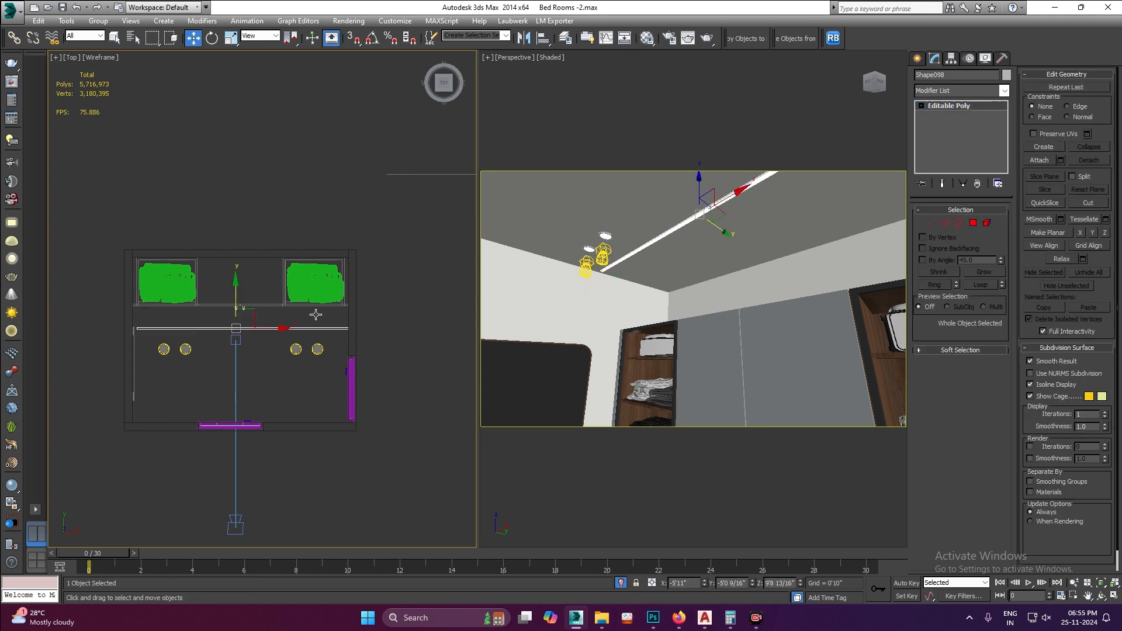
right_click(250, 310)
mouse_move(300, 437)
left_click(433, 443)
- Copy the ceiling strip toward the wardrobe and convert the copy to Editable Poly
left_click_drag(228, 294, 227, 261, "shift")
key("Return")
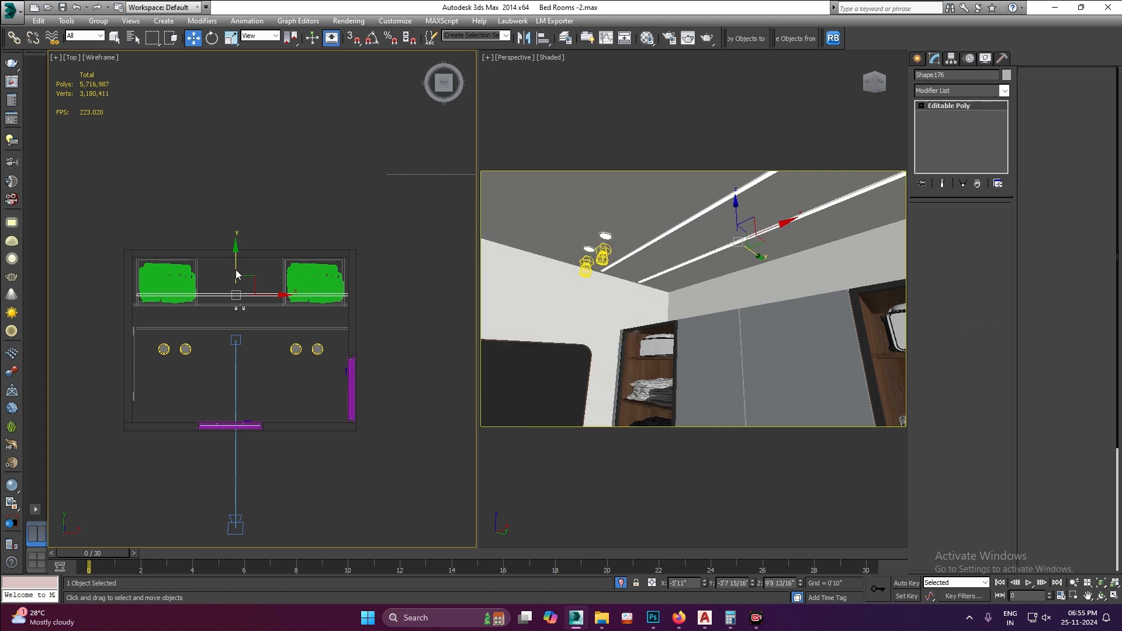
right_click(248, 283)
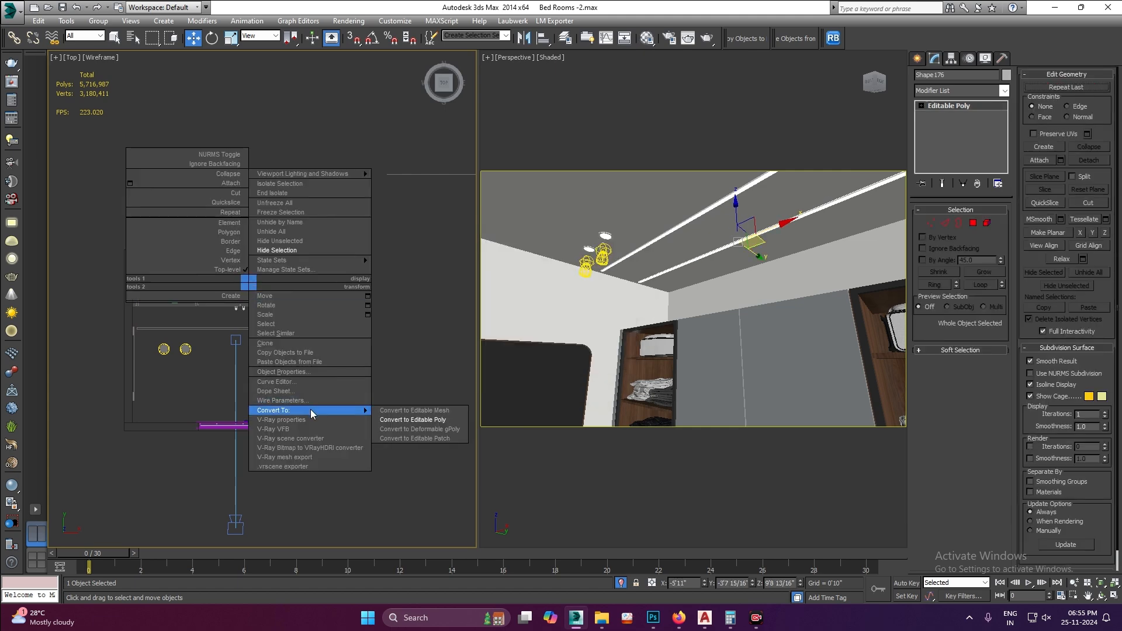
left_click(431, 420)
- Rotate the copied strip upright using angle snap
key("z")
key("e")
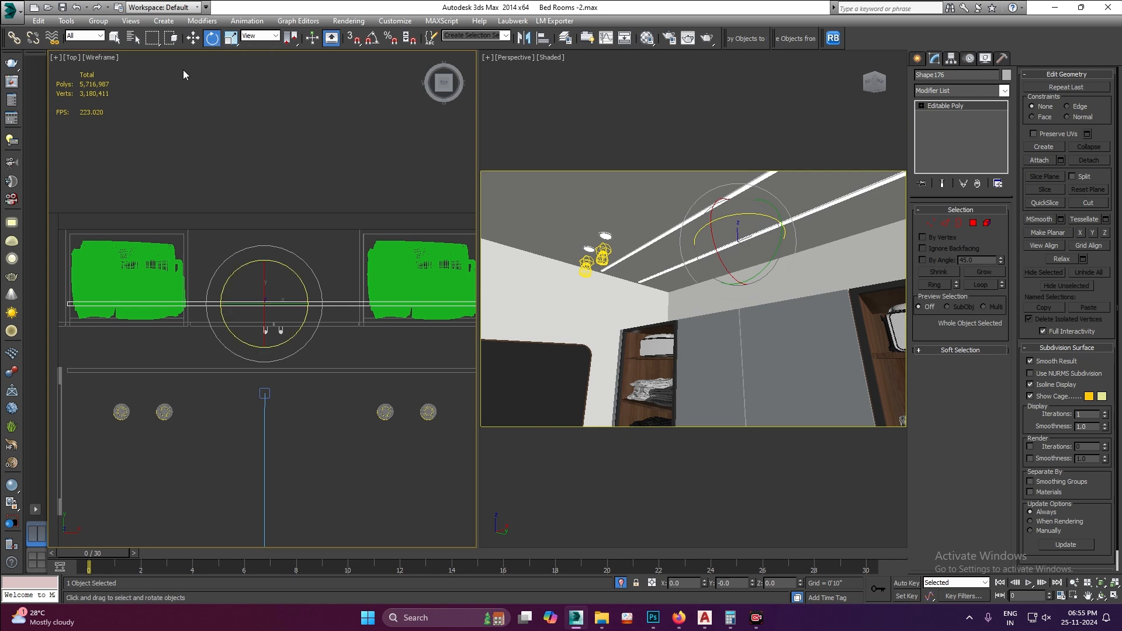
key("a")
left_click_drag(276, 299, 269, 295)
key("a")
key("w")
- Move the upright strip to the left wardrobe unit's inner side panel and lower it to shelf height
middle_click_drag(258, 304, 378, 284)
left_click_drag(395, 269, 197, 266)
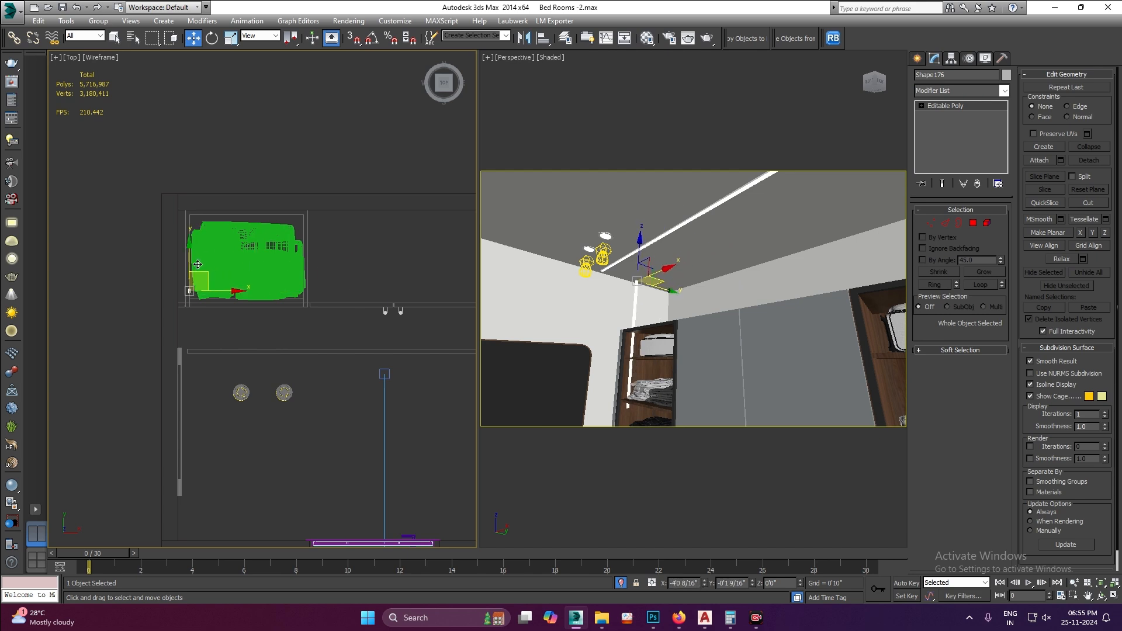
scroll(180, 287, "up", 10)
mouse_move(310, 297)
left_mouse_down()
mouse_move(328, 283)
mouse_move(319, 278)
left_mouse_up()
right_click(629, 211)
key("z")
middle_click_drag(629, 210, 678, 318, "alt")
scroll(672, 318, "down", 4)
left_click_drag(610, 171, 631, 437)
middle_click_drag(650, 403, 689, 167)
- Shorten the upright strip to the height of the left wardrobe unit by snapping its end vertices
right_click(330, 324)
key("f")
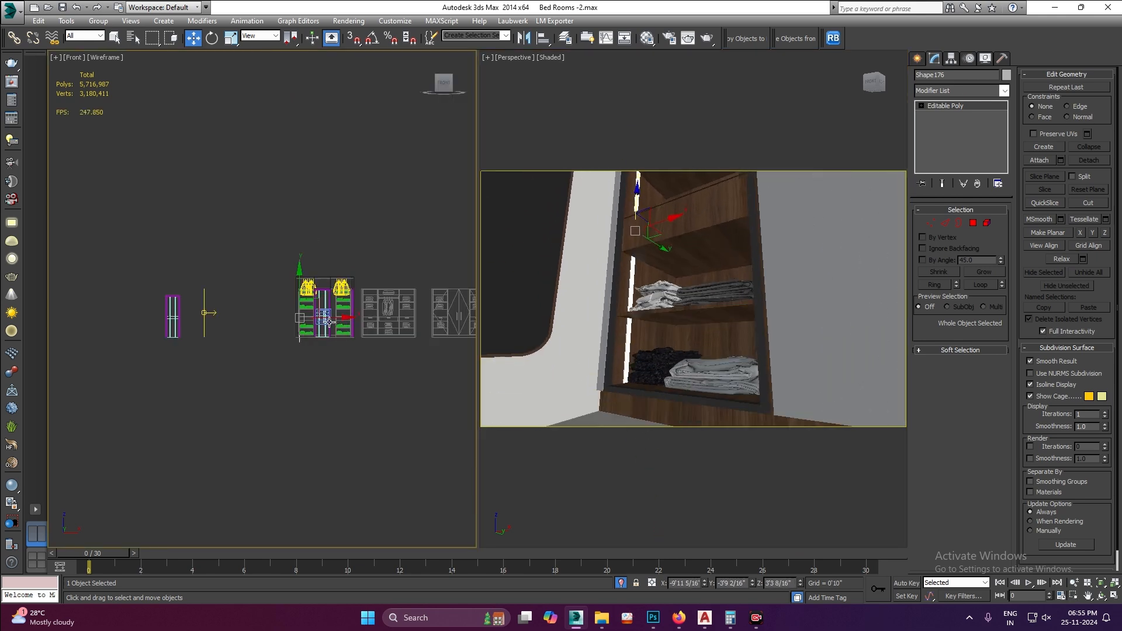
scroll(330, 325, "up", 3)
scroll(258, 288, "up", 4)
key("1")
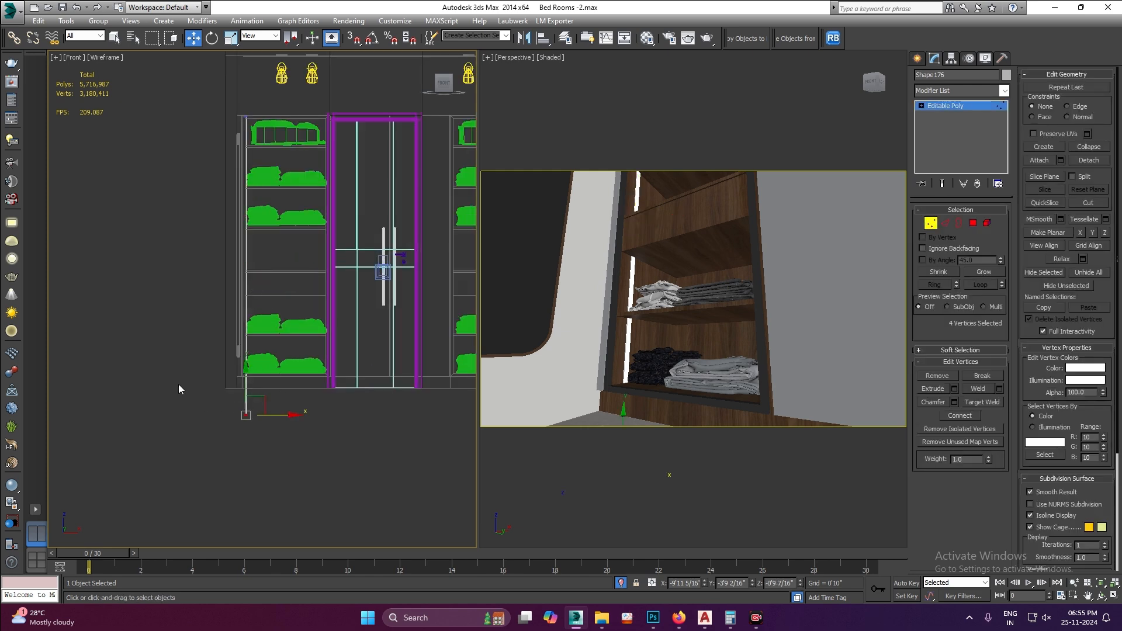
scroll(237, 389, "up", 3)
key("s")
key("s")
left_click(974, 108)
- Shift the upright strip slightly sideways so it sits against the left wardrobe unit's inner side panel
scroll(628, 325, "down", 7)
middle_click_drag(628, 325, 710, 351, "alt")
scroll(696, 289, "up", 3)
mouse_move(699, 298)
middle_mouse_down("alt")
mouse_move(713, 288)
mouse_move(690, 290)
middle_mouse_up("alt")
middle_click(345, 311)
key("t")
scroll(340, 310, "up", 2)
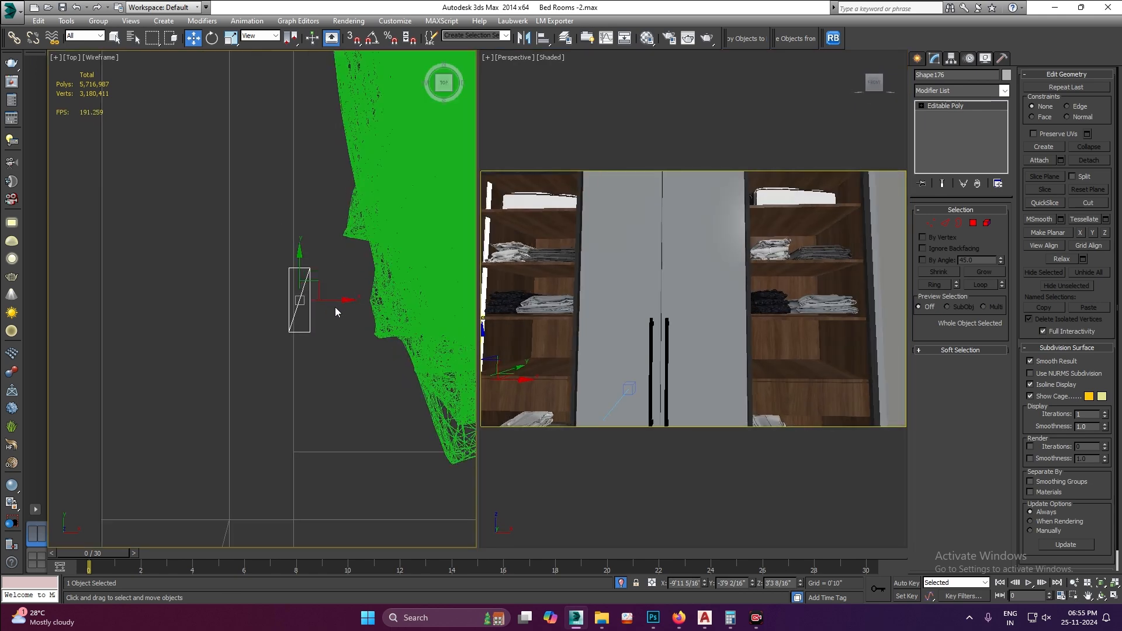
left_click_drag(319, 295, 304, 292)
scroll(229, 318, "down", 5)
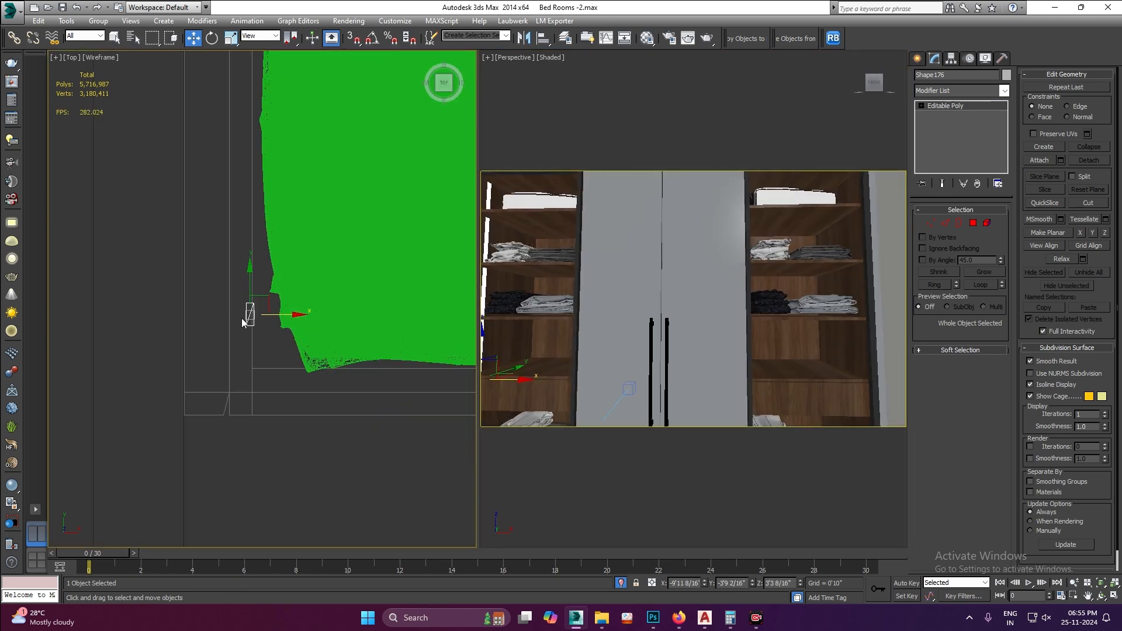
- Copy the upright strip across to the inner side panel of the right wardrobe unit
middle_click_drag(741, 327, 707, 329, "alt")
scroll(333, 321, "down", 5)
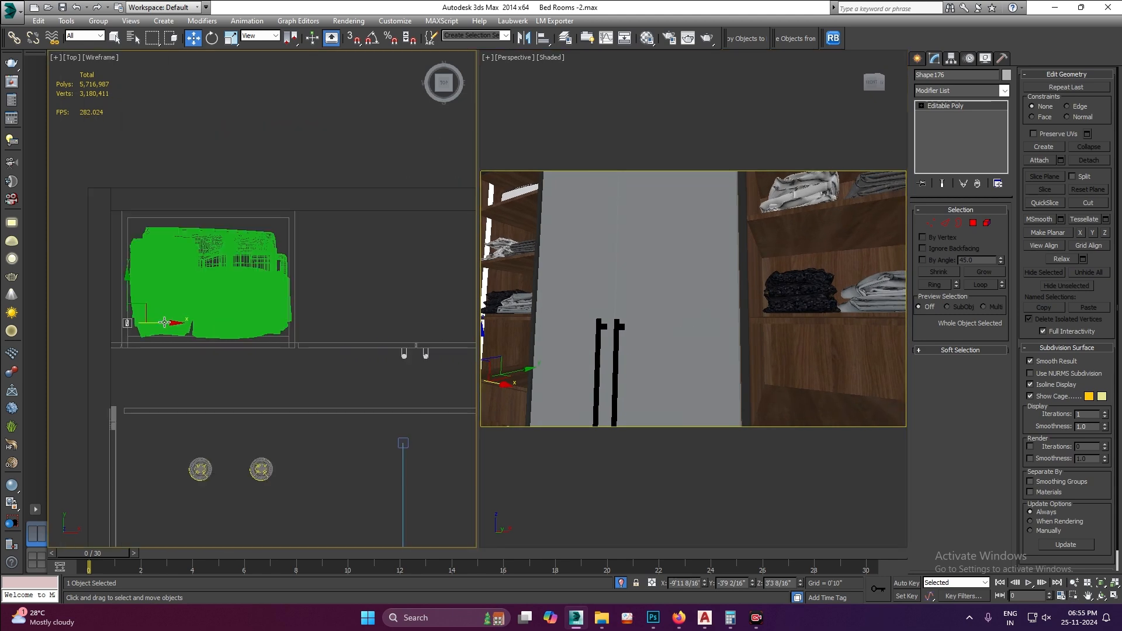
left_click_drag(196, 321, 323, 321, "shift")
key("Return")
scroll(326, 333, "up", 10)
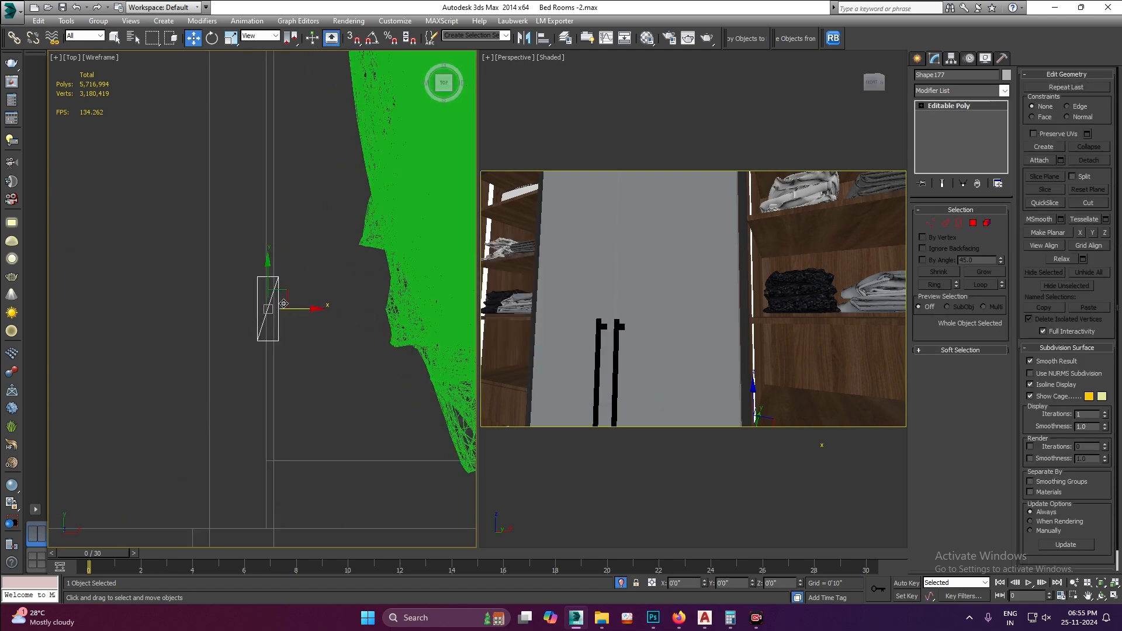
scroll(362, 288, "down", 5)
- Adjust the lower end vertices of the right wardrobe unit's strip to the base of the wardrobe
key("f")
scroll(356, 306, "down", 3)
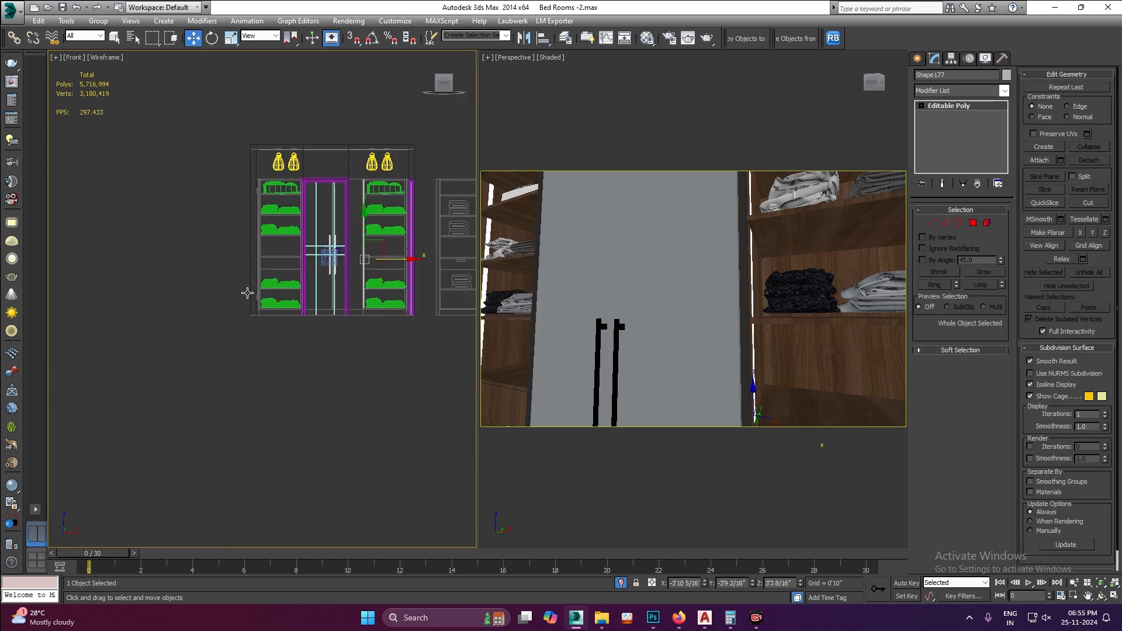
key("1")
left_click_drag(353, 279, 353, 246)
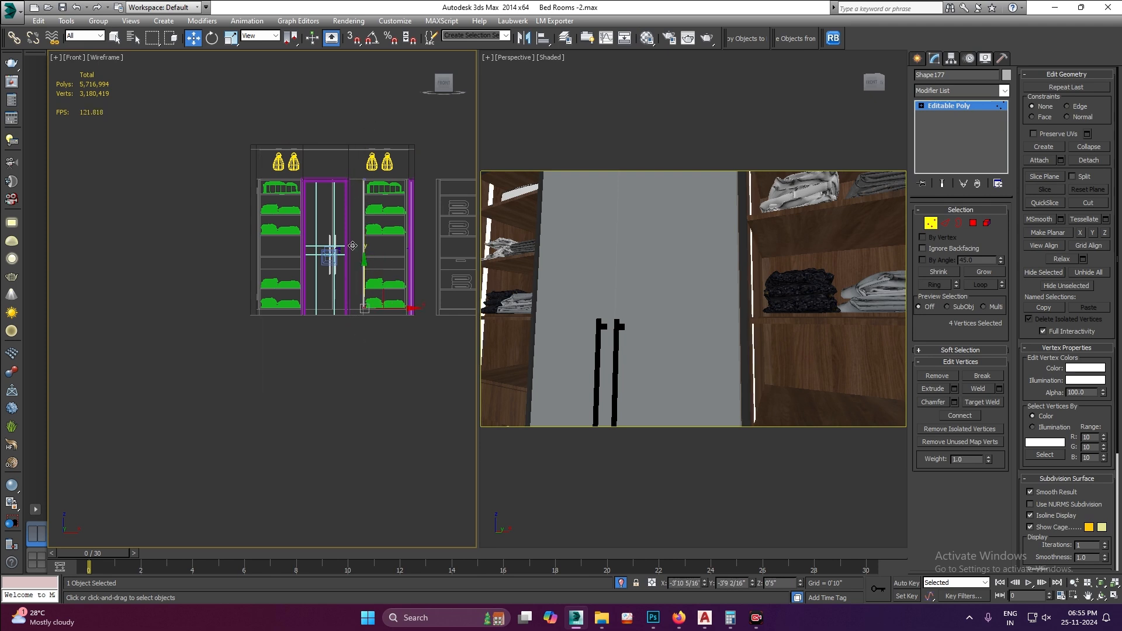
left_click(962, 113)
- Create a V-Ray plane light about 1'9" by 2'0" outside the room in the top view and open its parameters
key("t")
scroll(325, 349, "down", 4)
scroll(190, 337, "up", 4)
left_click(191, 337)
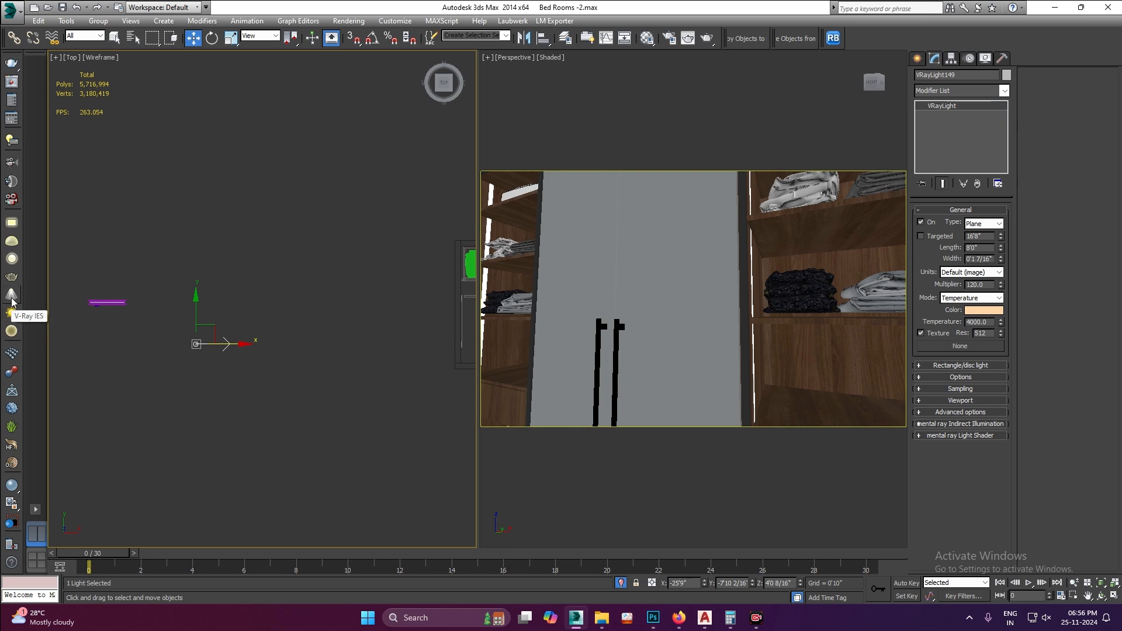
left_click(13, 223)
left_click_drag(290, 271, 312, 297)
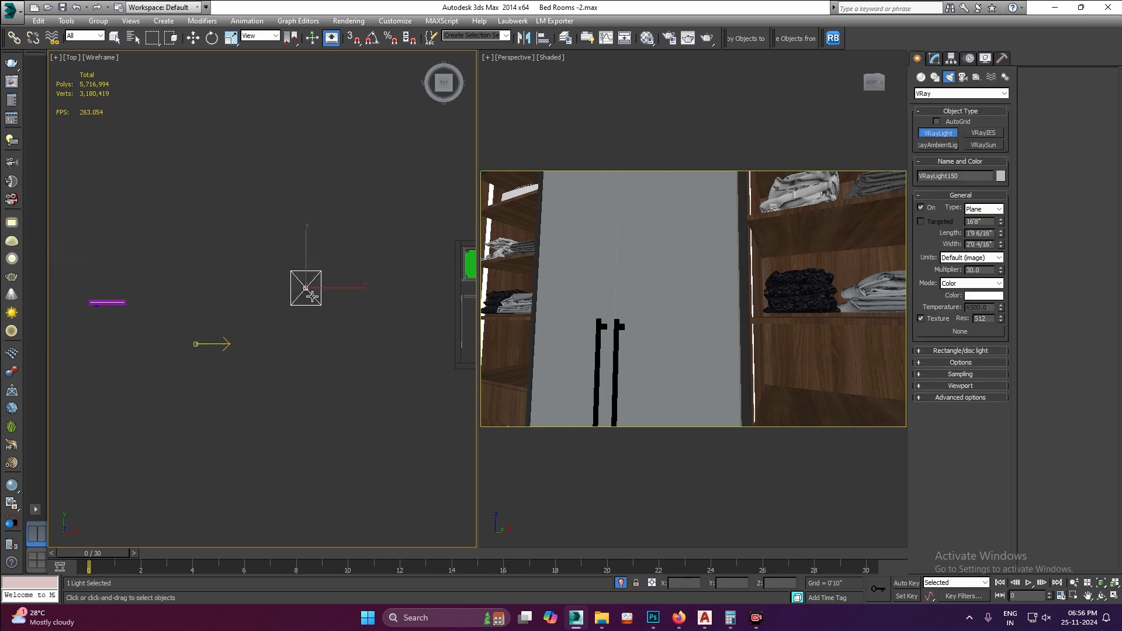
right_click(790, 229)
left_click(935, 58)
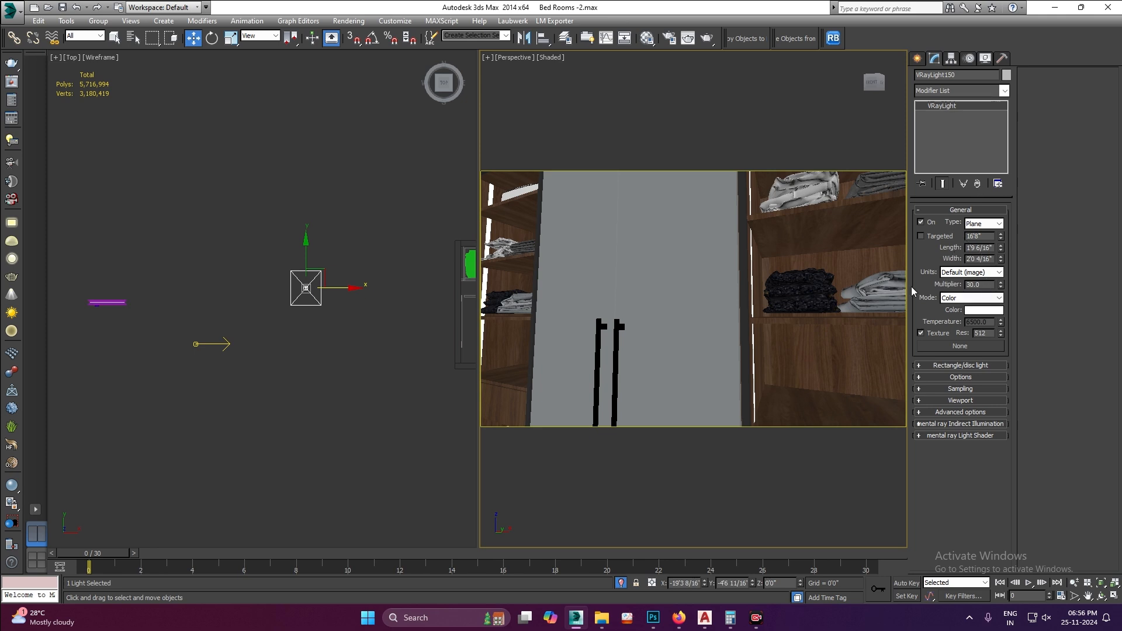
- Try to turn the new plane light into a narrow strip 0'2 5/16" long, placed beside the existing upright light
scroll(285, 300, "up", 2)
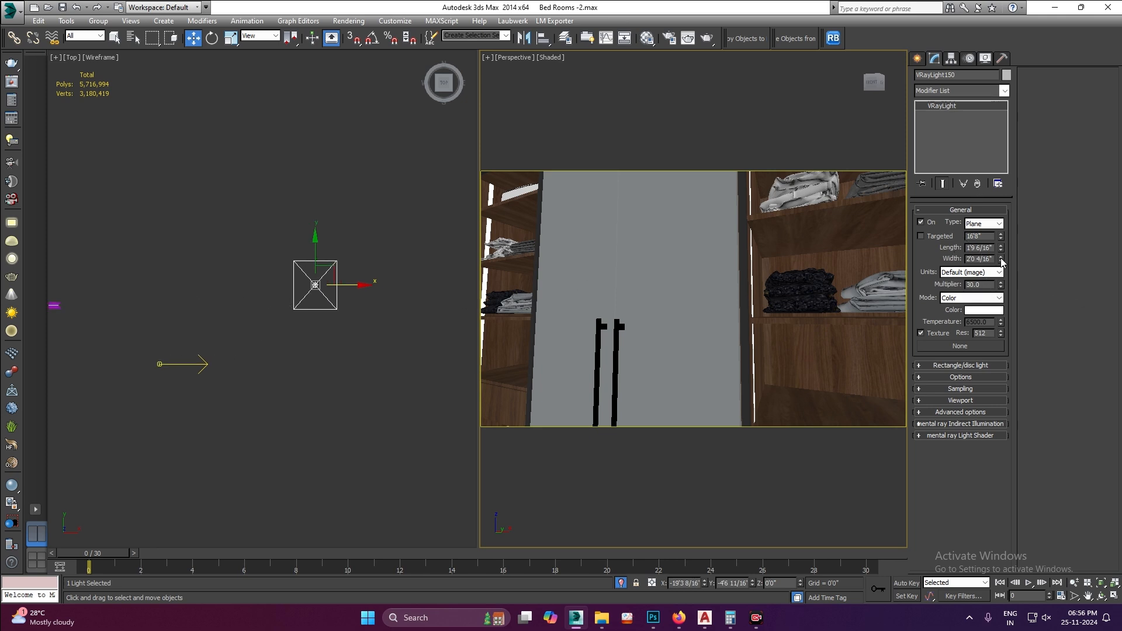
left_click_drag(1001, 250, 995, 290)
scroll(336, 297, "up", 4)
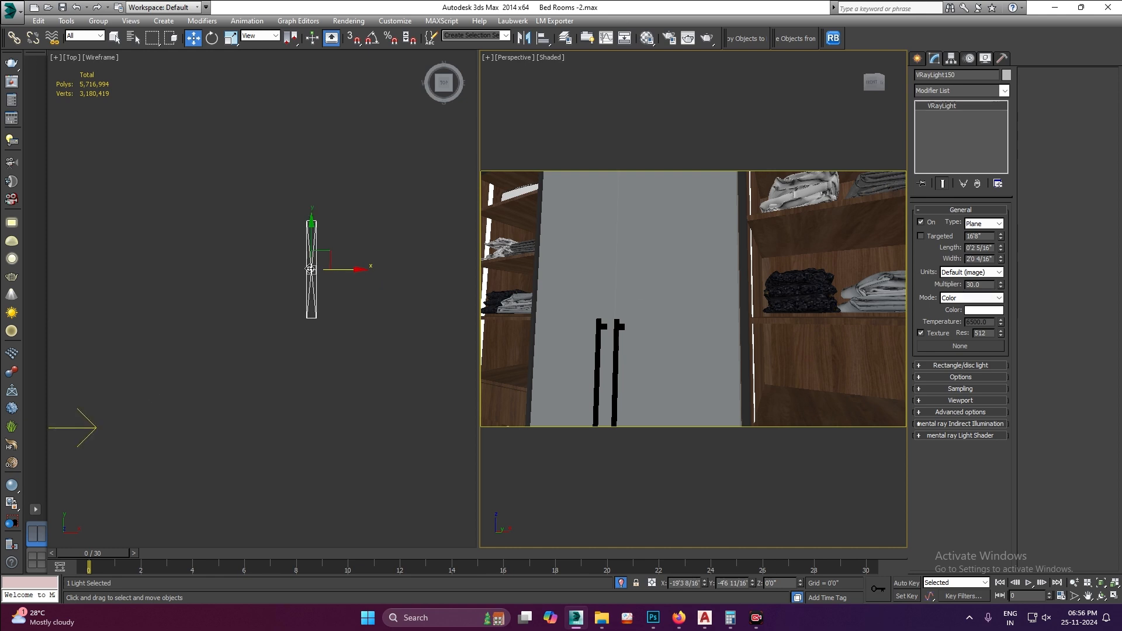
key("e")
key("a")
left_click_drag(299, 233, 115, 369)
key("w")
key("a")
left_click_drag(99, 408, 104, 391)
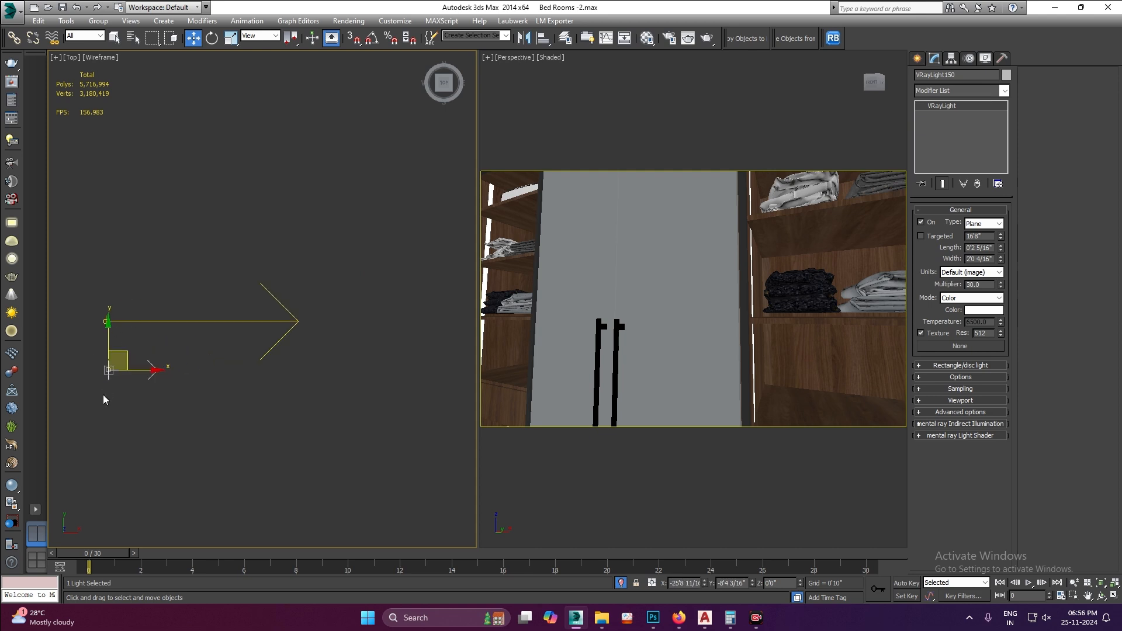
- Delete the new plane light and move the existing 8'0" long light into the room near the left wardrobe unit
key("Delete")
left_click(178, 330)
left_click_drag(182, 311, 208, 301)
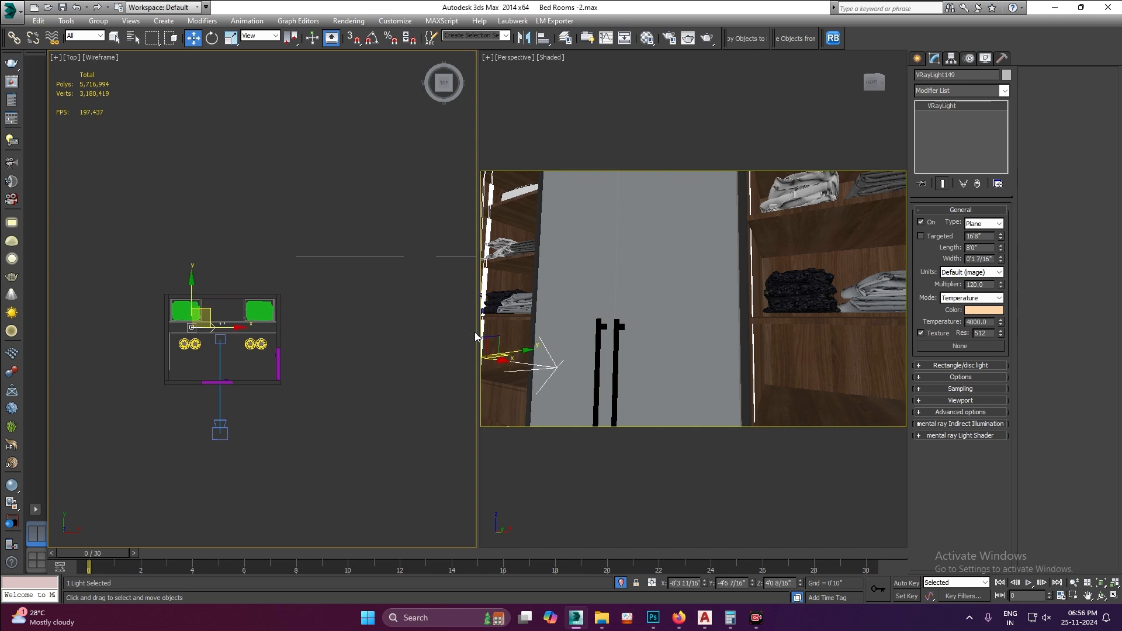
- Position the upright light inside the left wardrobe unit, at the front end of its outer side panel
left_click_drag(475, 332, 393, 332)
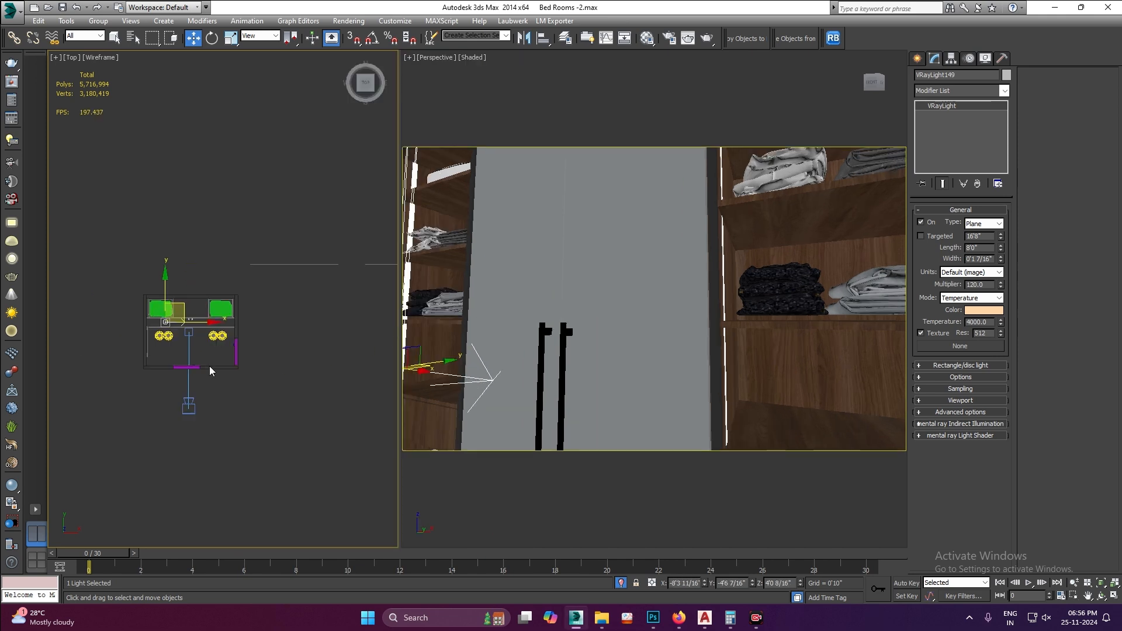
scroll(175, 339, "up", 4)
scroll(146, 289, "up", 4)
scroll(149, 292, "down", 3)
left_click_drag(172, 307, 137, 301)
scroll(552, 308, "down", 3)
mouse_move(552, 308)
middle_mouse_down()
mouse_move(538, 306)
mouse_move(544, 296)
middle_mouse_up()
scroll(130, 321, "up", 3)
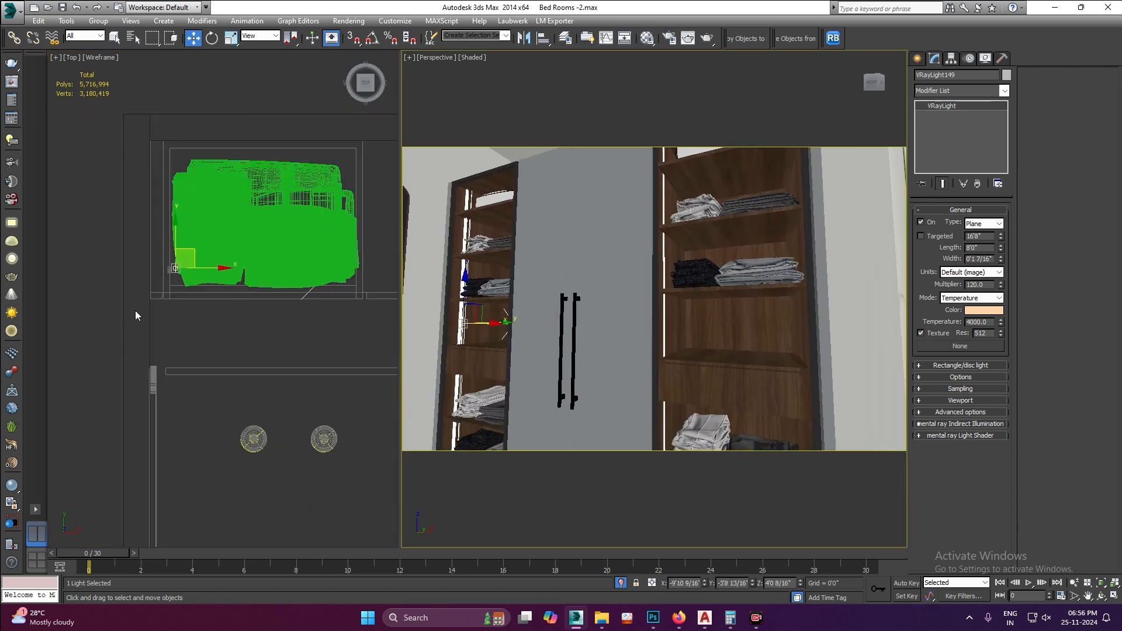
scroll(170, 266, "up", 3)
left_click_drag(176, 245, 177, 242)
key("f")
left_click_drag(190, 293, 190, 292)
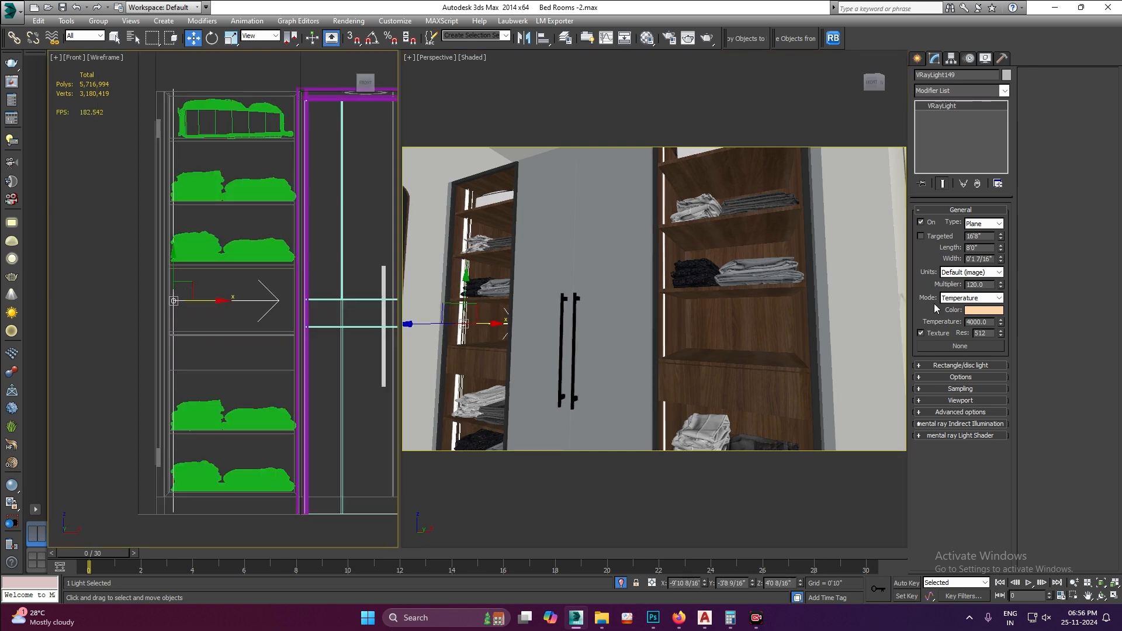
- Copy the upright light across to the matching side panel inside the right wardrobe unit
key("t")
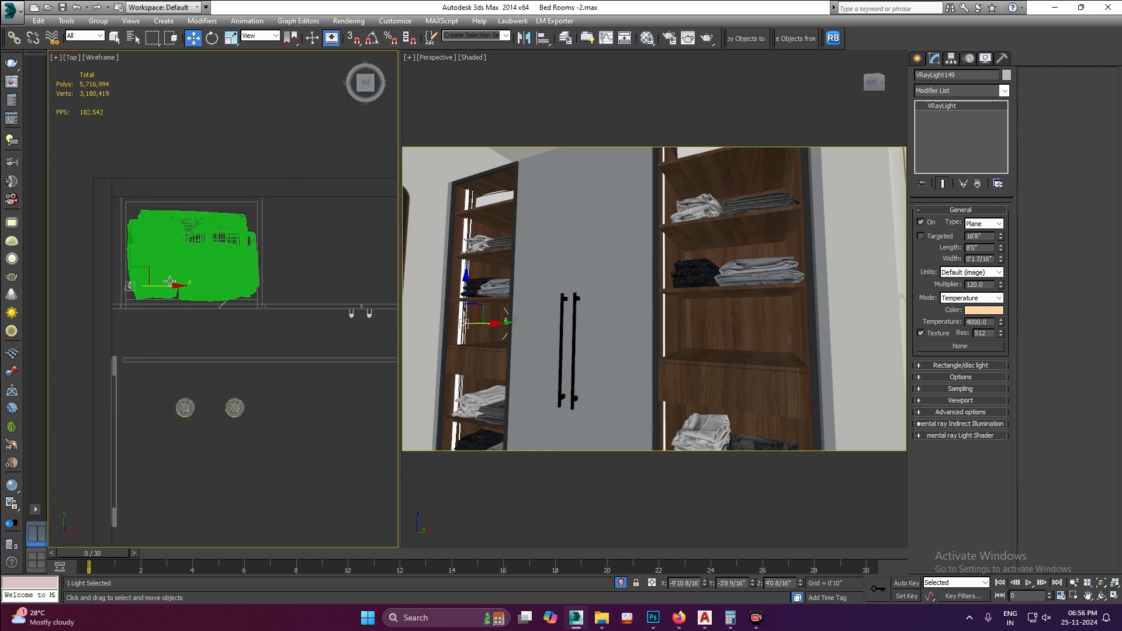
left_click_drag(157, 279, 489, 301, "shift")
left_click(562, 357)
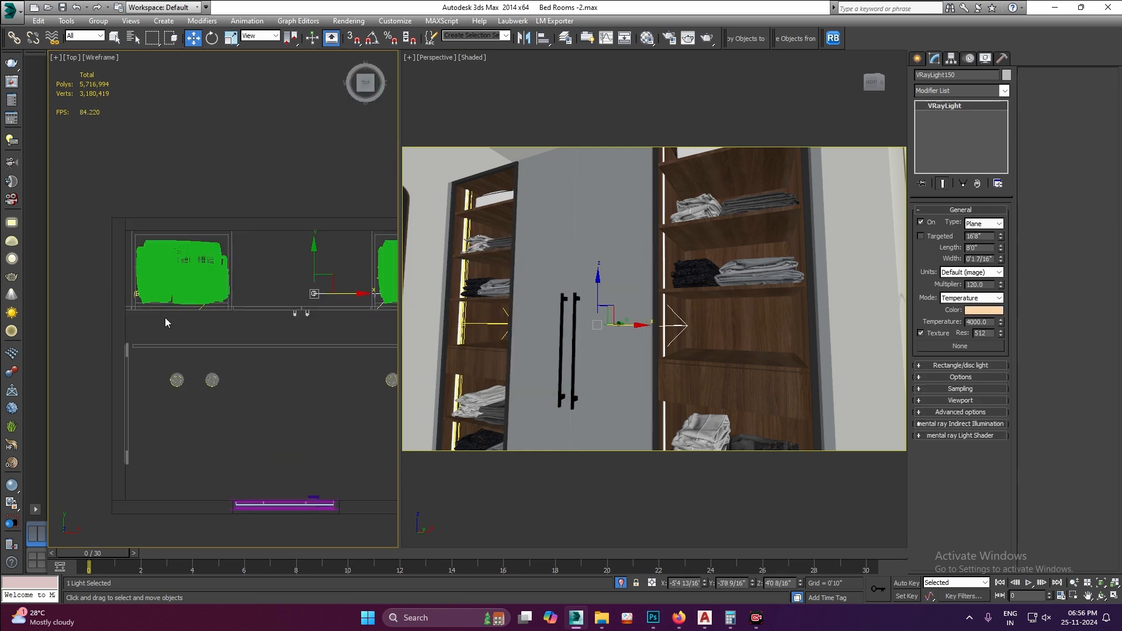
scroll(163, 319, "up", 3)
left_click_drag(186, 268, 312, 273)
middle_click_drag(421, 255, 666, 205, "alt")
- Shorten the wardrobe lights to a length of 7'5 4/16" so they fit the height of the units
right_click(213, 251)
key("f")
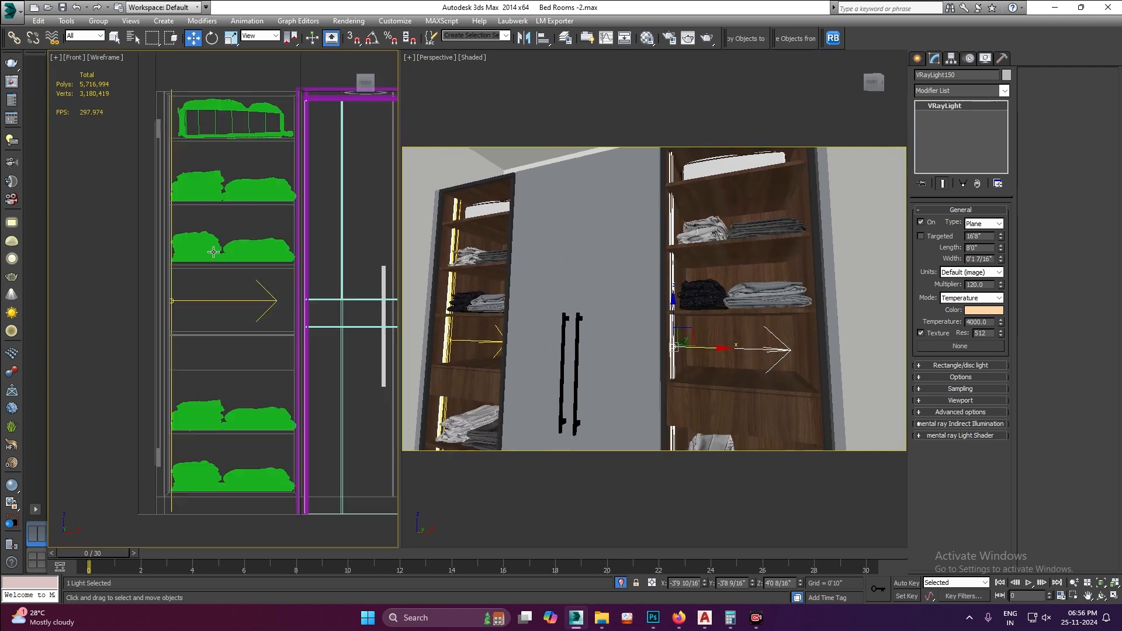
scroll(322, 258, "down", 4)
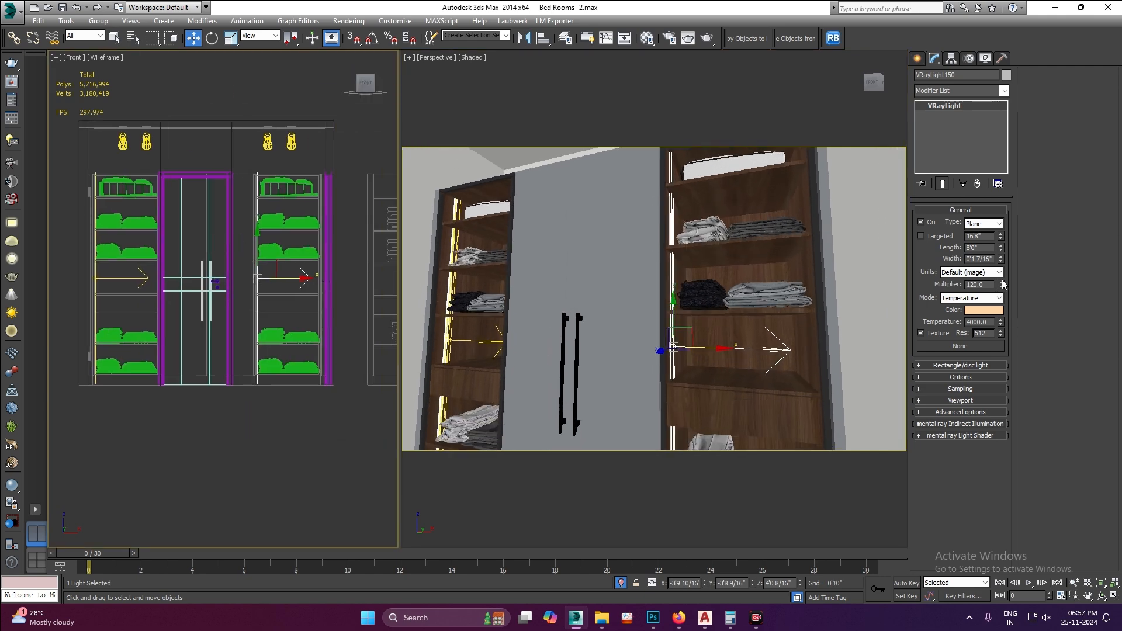
left_click_drag(1001, 252, 992, 244)
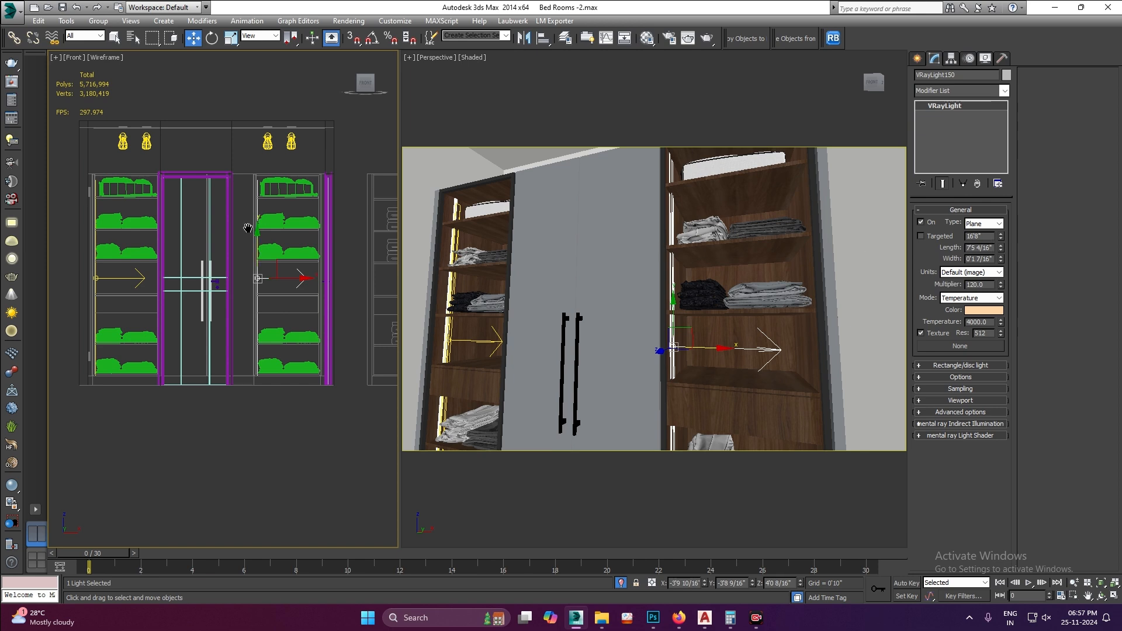
scroll(248, 231, "up", 3)
scroll(185, 239, "down", 2)
- Switch the perspective view to the room camera and move the camera slightly closer to the wardrobe
key("t")
scroll(185, 240, "down", 4)
scroll(228, 292, "up", 2)
scroll(231, 295, "down", 4)
left_click(230, 357)
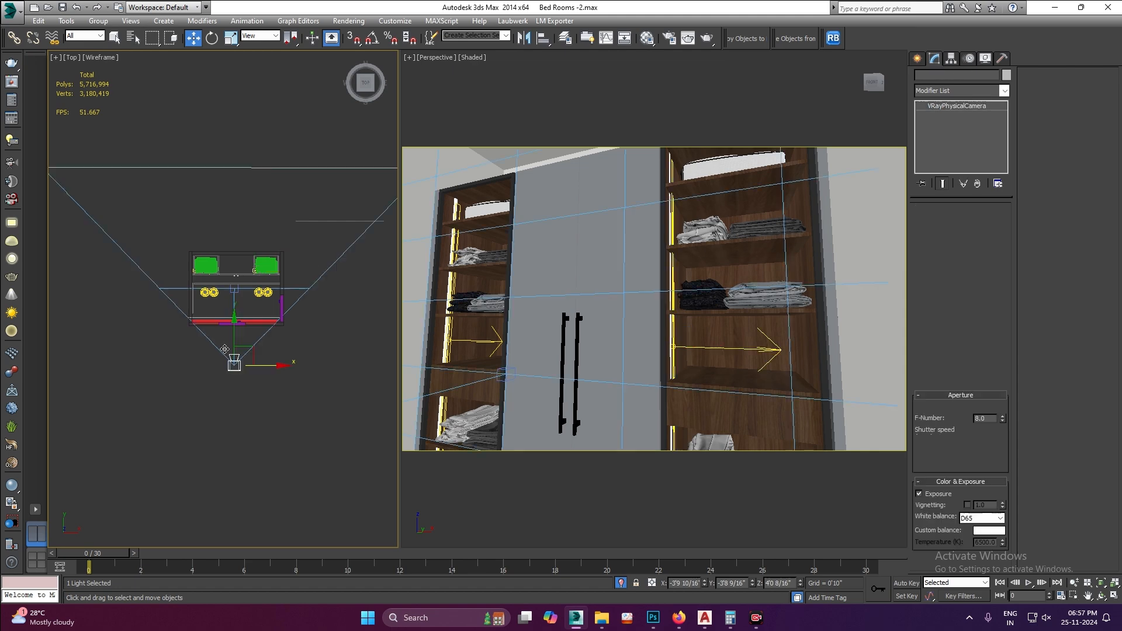
key("c")
key("alt+w")
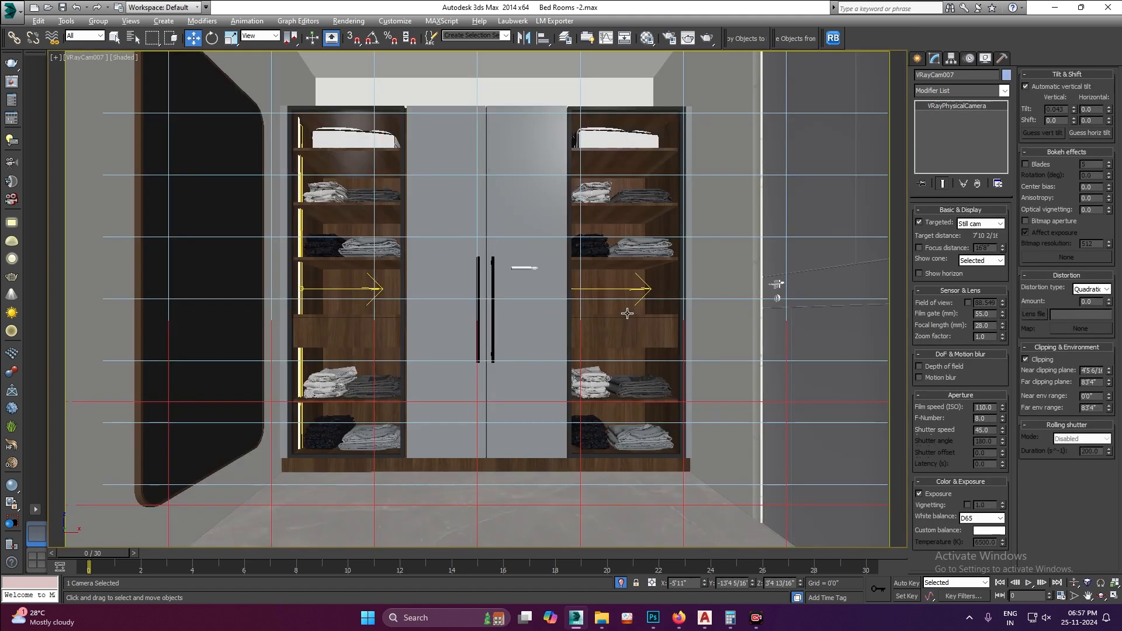
key("alt+w")
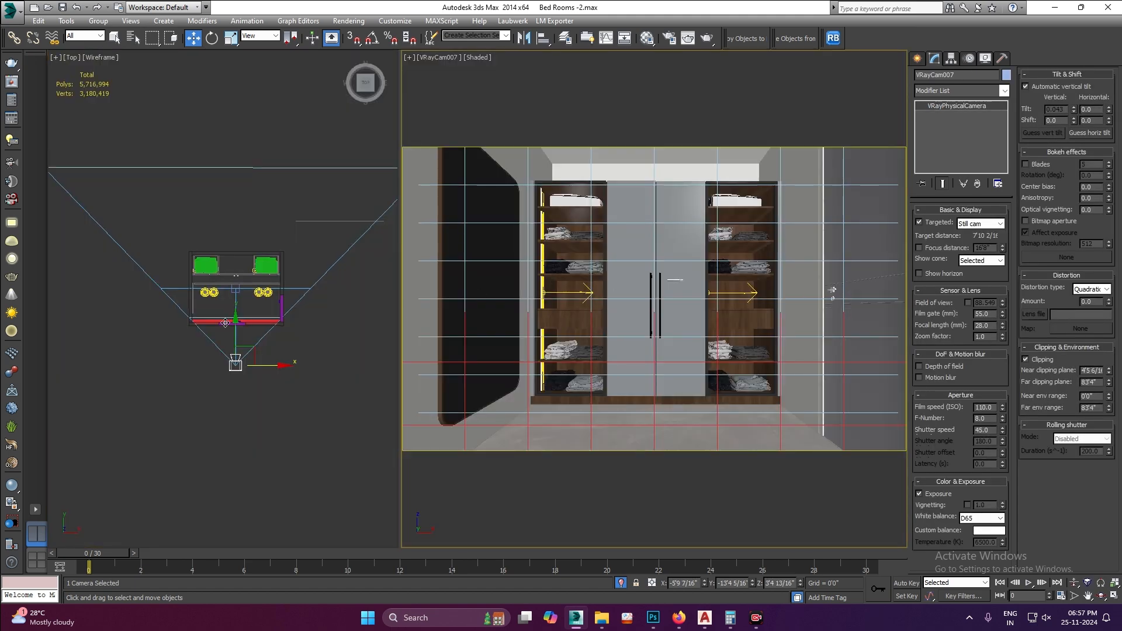
left_click_drag(235, 354, 233, 340)
left_click(223, 435)
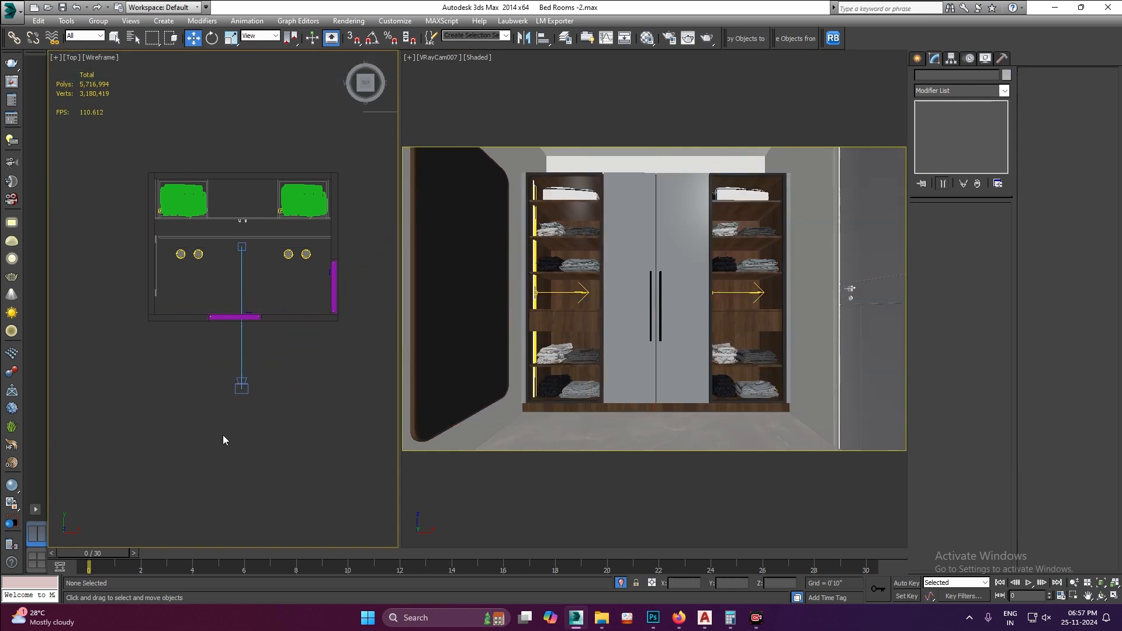
- Run a test render of the camera view, stop it during the prepass and close the frame buffer
right_click(660, 280)
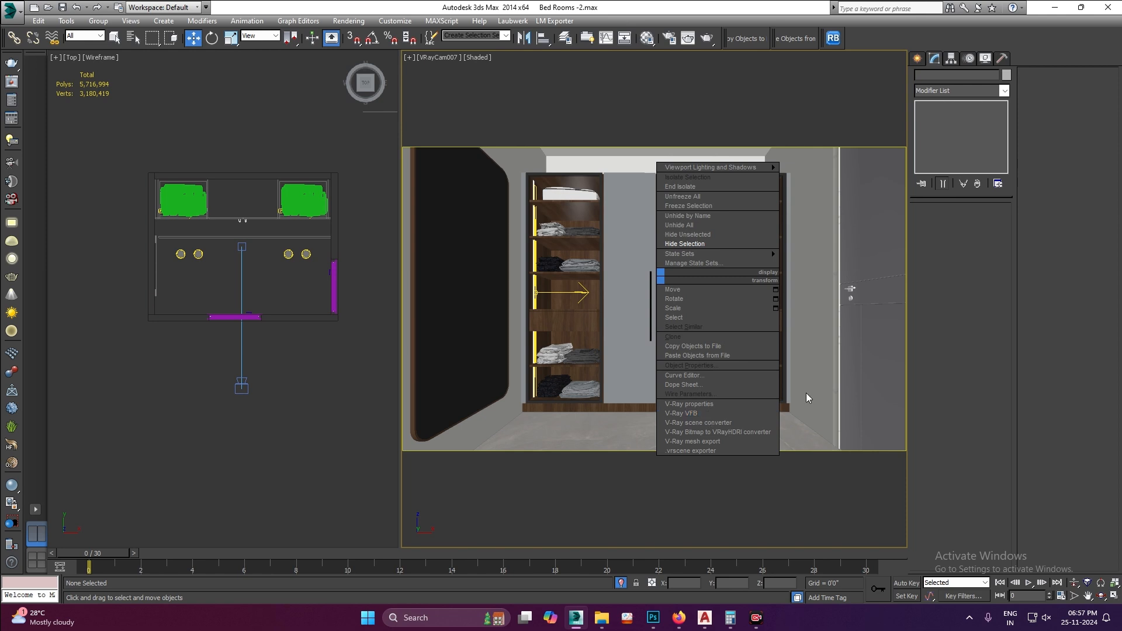
left_click(764, 628)
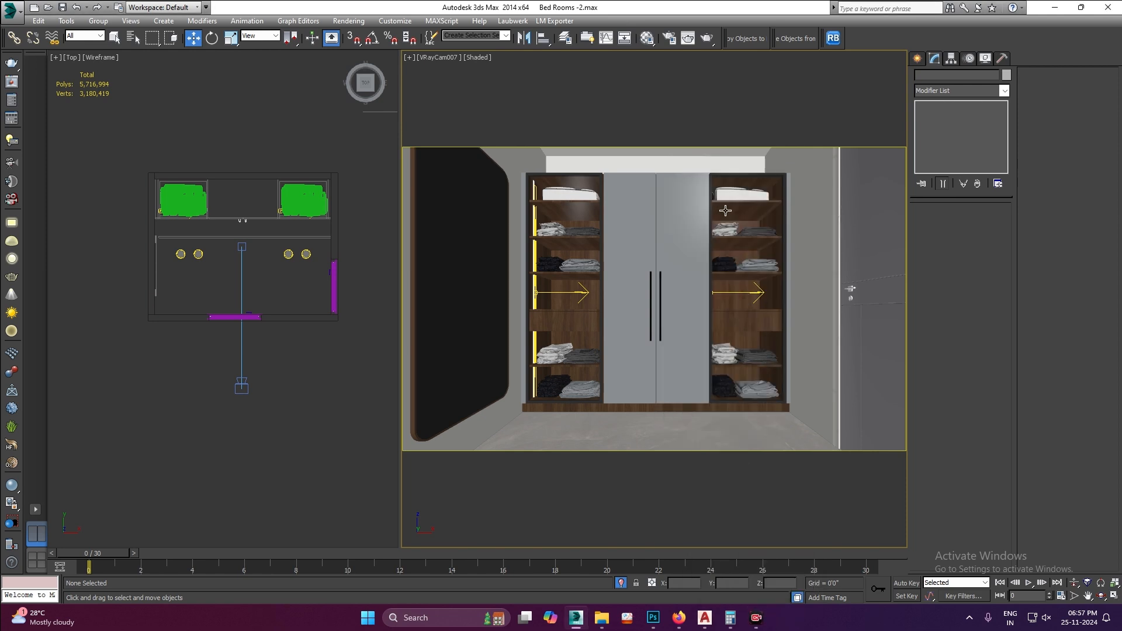
left_click(708, 39)
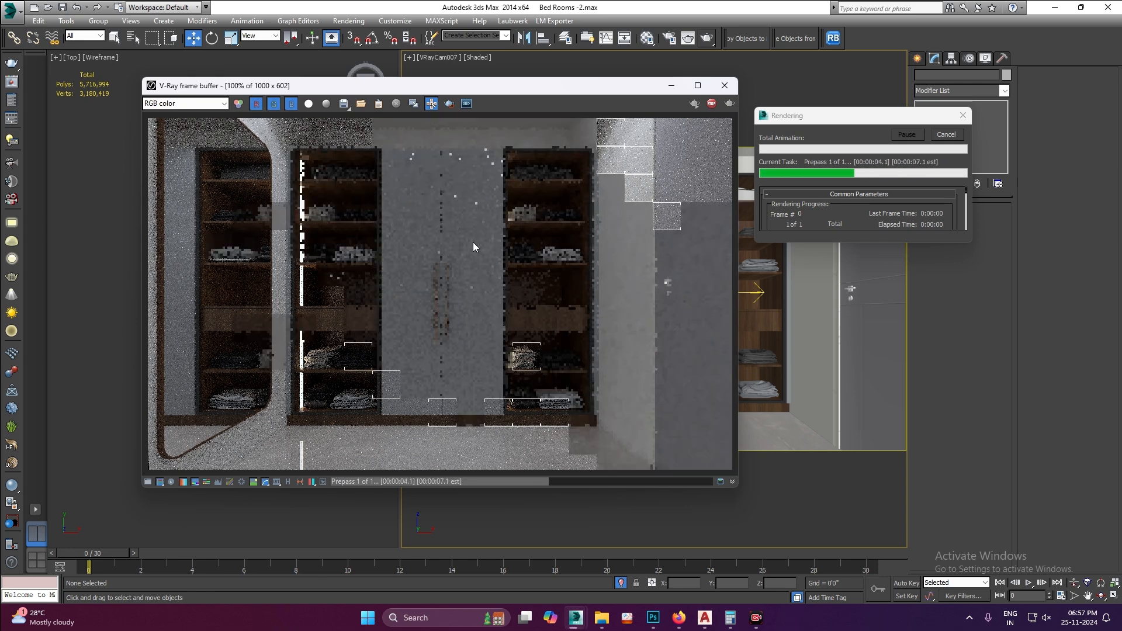
left_click(712, 103)
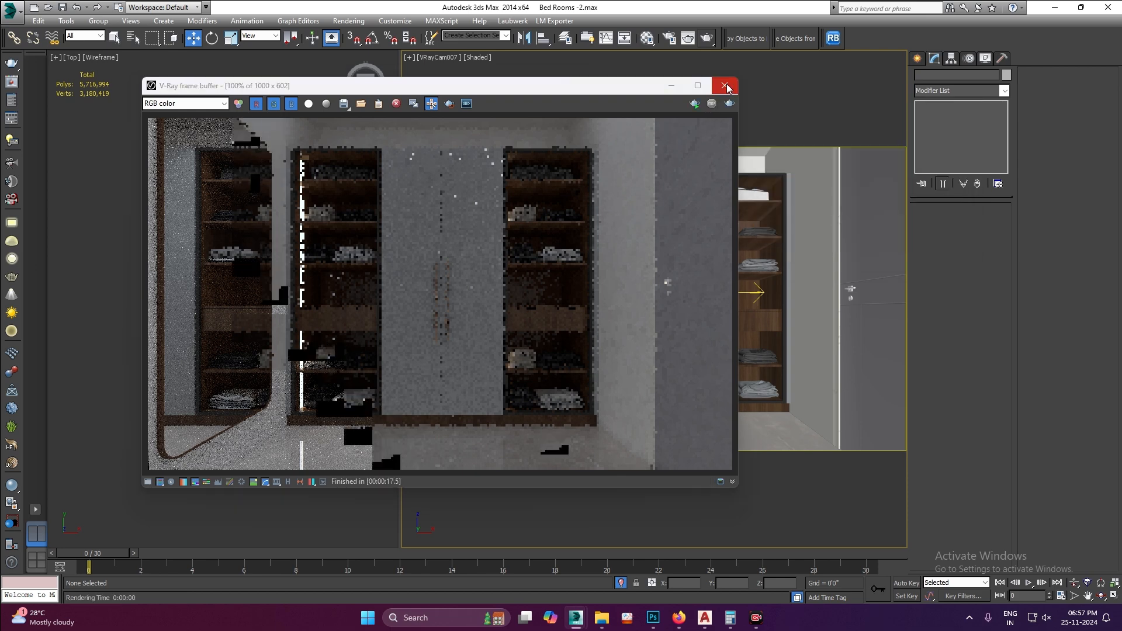
left_click(725, 85)
- Choose the Box primitive and turn on vertex snapping for covering the left wardrobe unit's opening
scroll(286, 307, "down", 5)
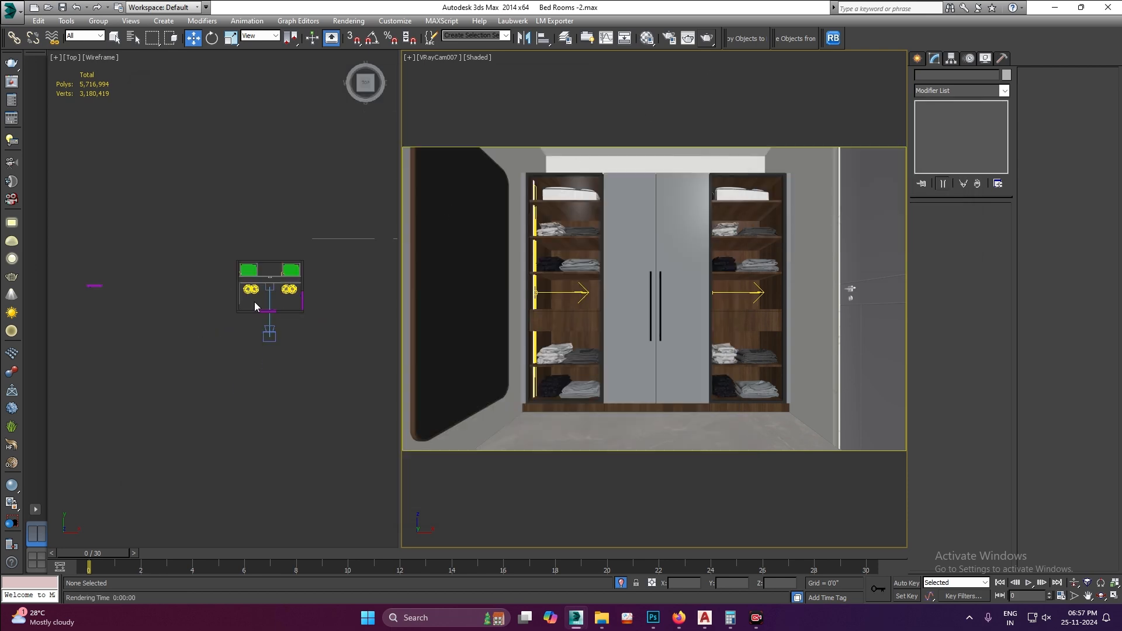
right_click(524, 274)
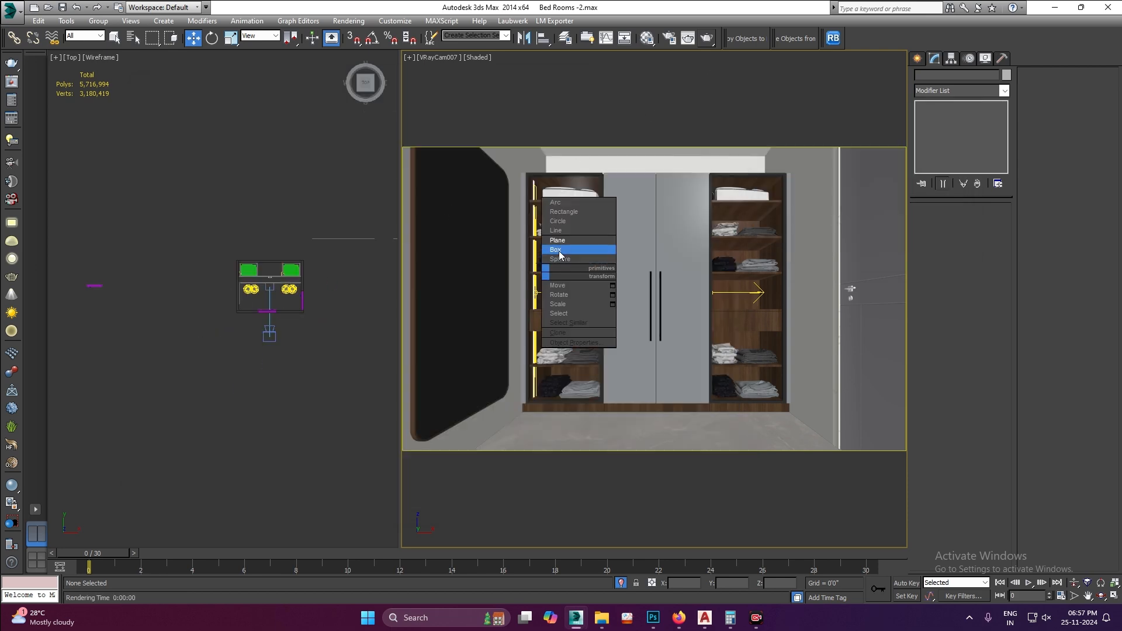
left_click(561, 260)
key("s")
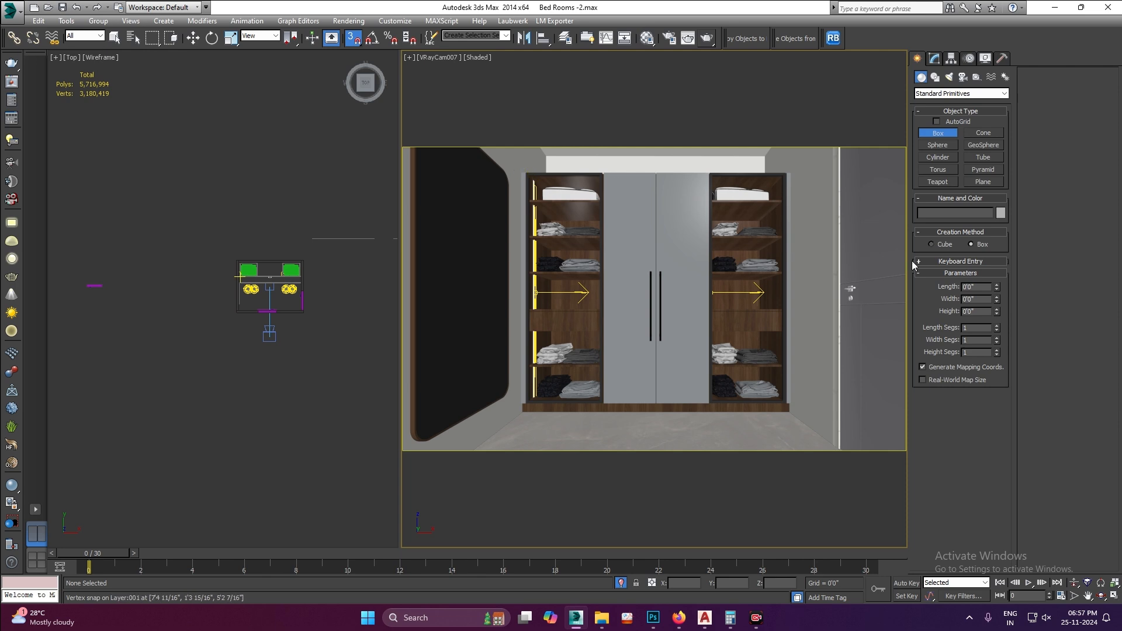
left_click(983, 182)
mouse_move(529, 174)
left_mouse_down()
mouse_move(601, 355)
mouse_move(602, 174)
left_mouse_up()
right_click(902, 187)
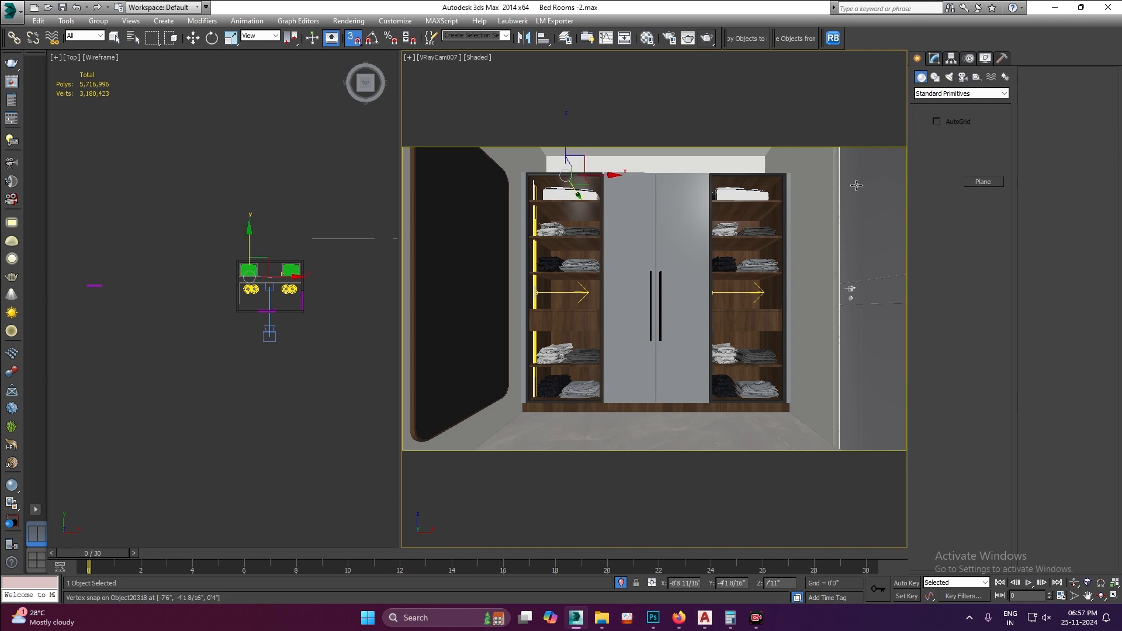
key("ctrl+z")
- Draw a box over the left wardrobe unit's opening, 2'4 6/16" wide and 7'6" downwards, and turn snapping off
left_click(937, 133)
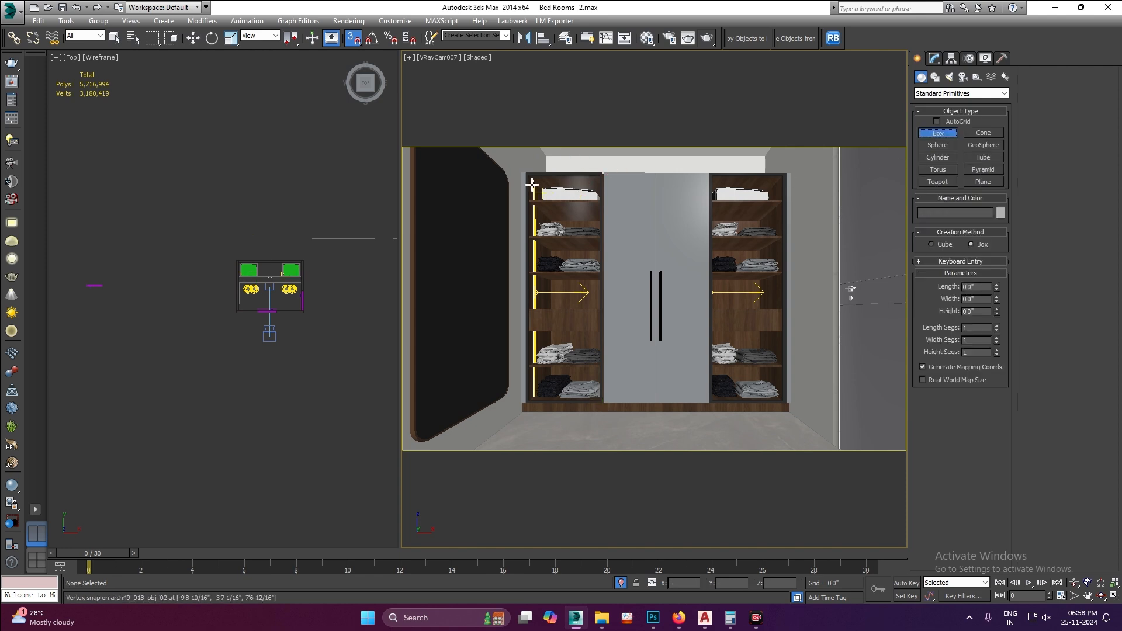
left_click_drag(528, 174, 602, 175)
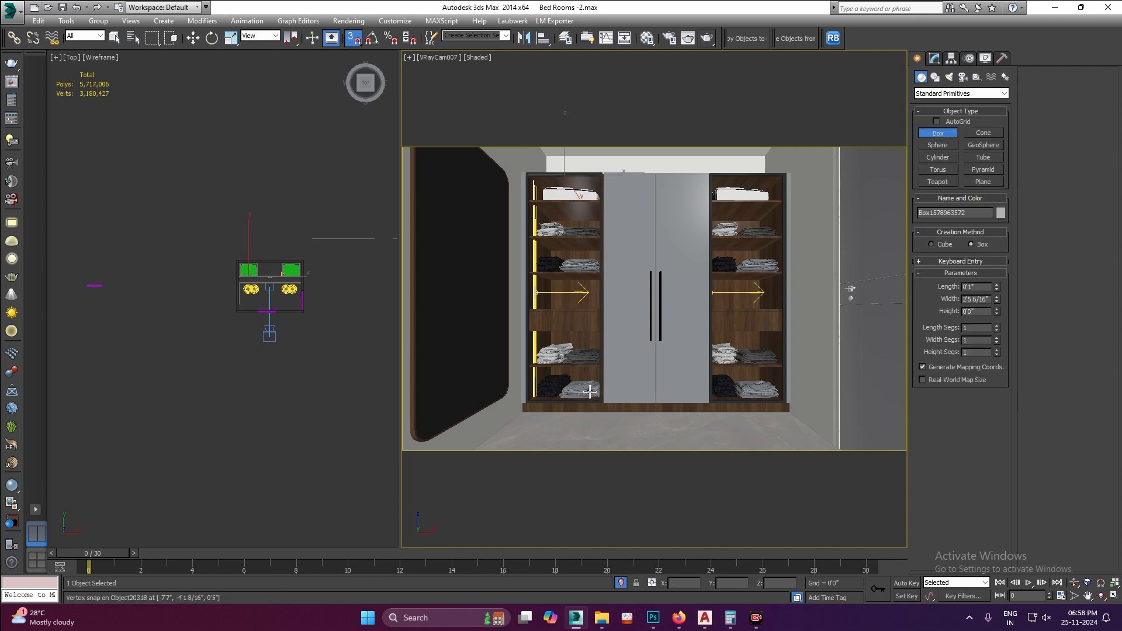
left_click(590, 391)
right_click(591, 386)
key("s")
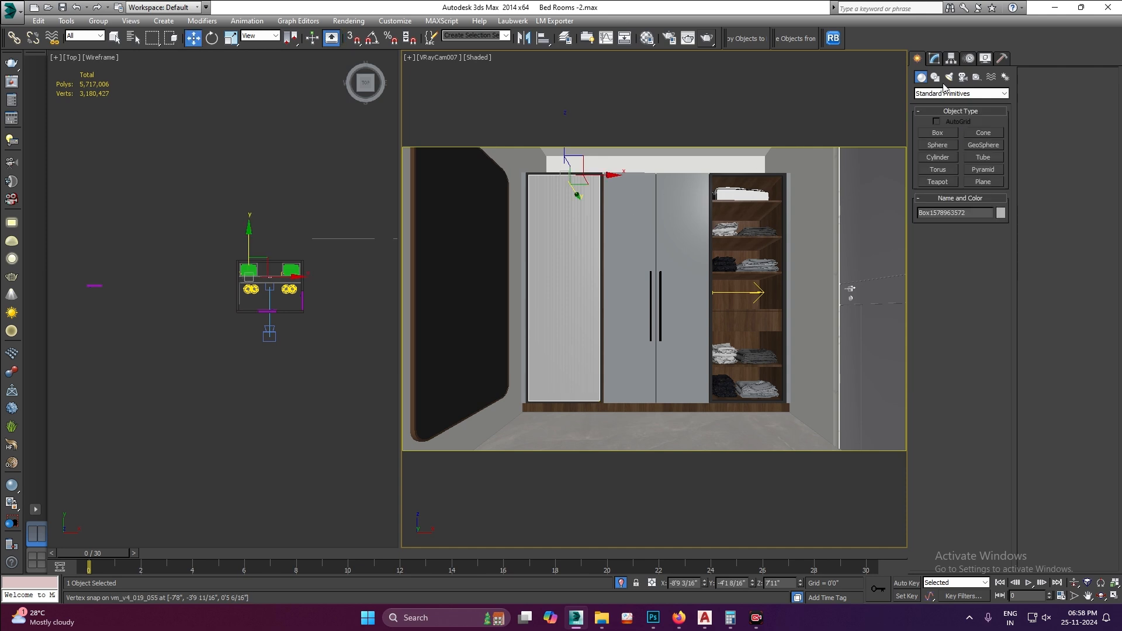
- Set the depth of the box over the left wardrobe unit to about 2"
left_click(935, 59)
right_click(243, 285)
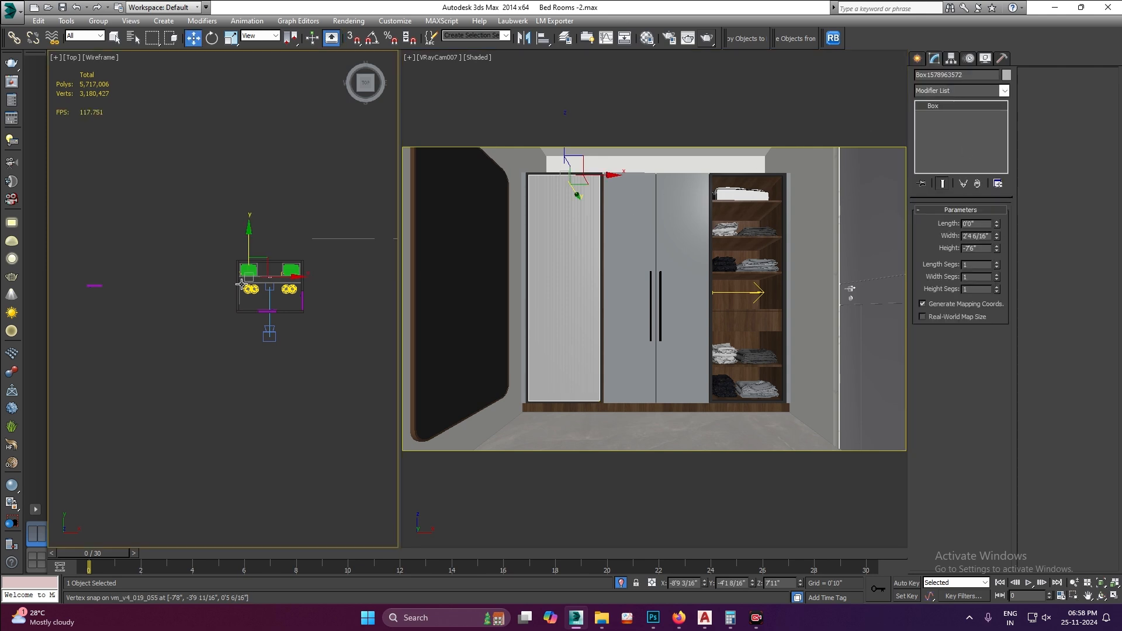
key("z")
scroll(236, 290, "down", 2)
left_click_drag(996, 225, 977, 93)
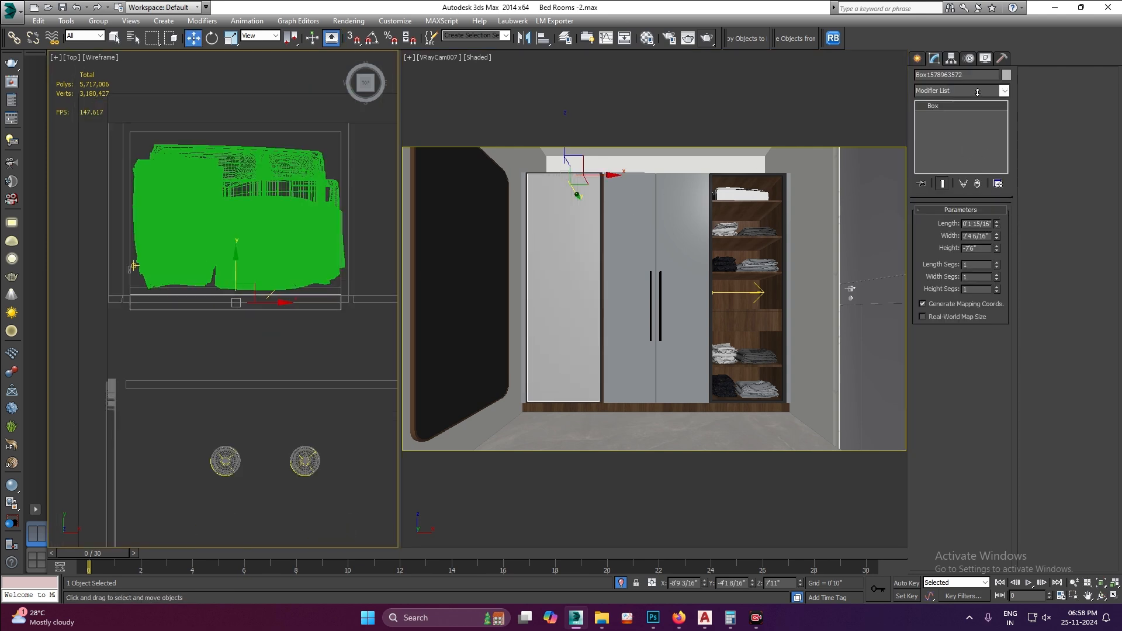
- Convert the box to an editable poly and delete its rear edges, keeping only the front face as a door panel
right_click(304, 279)
mouse_move(386, 399)
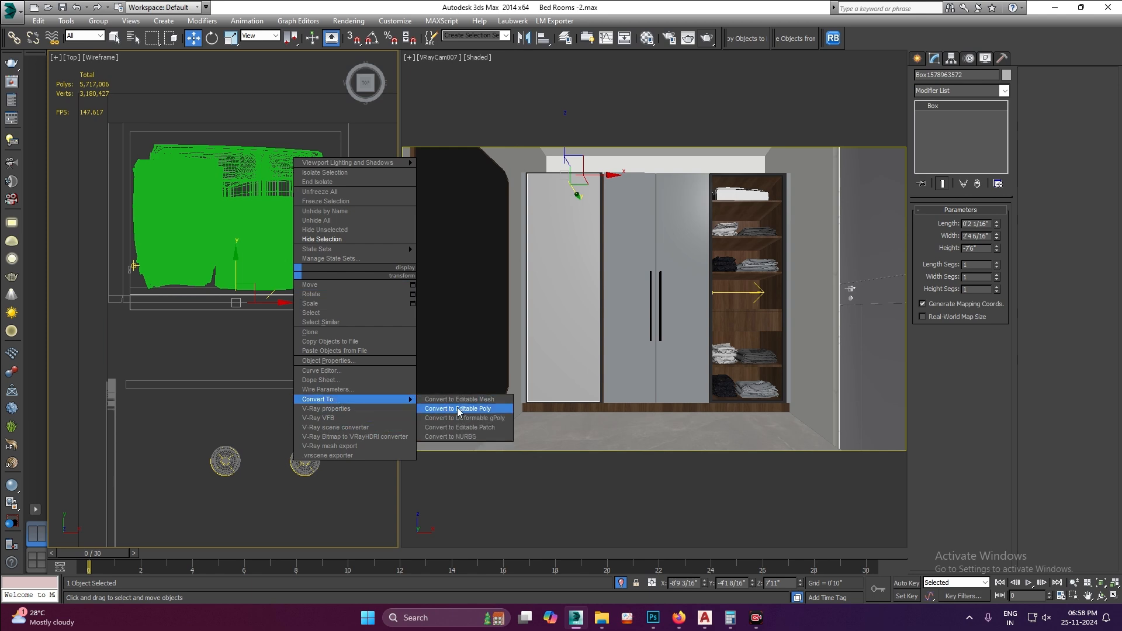
left_click(467, 409)
key("2")
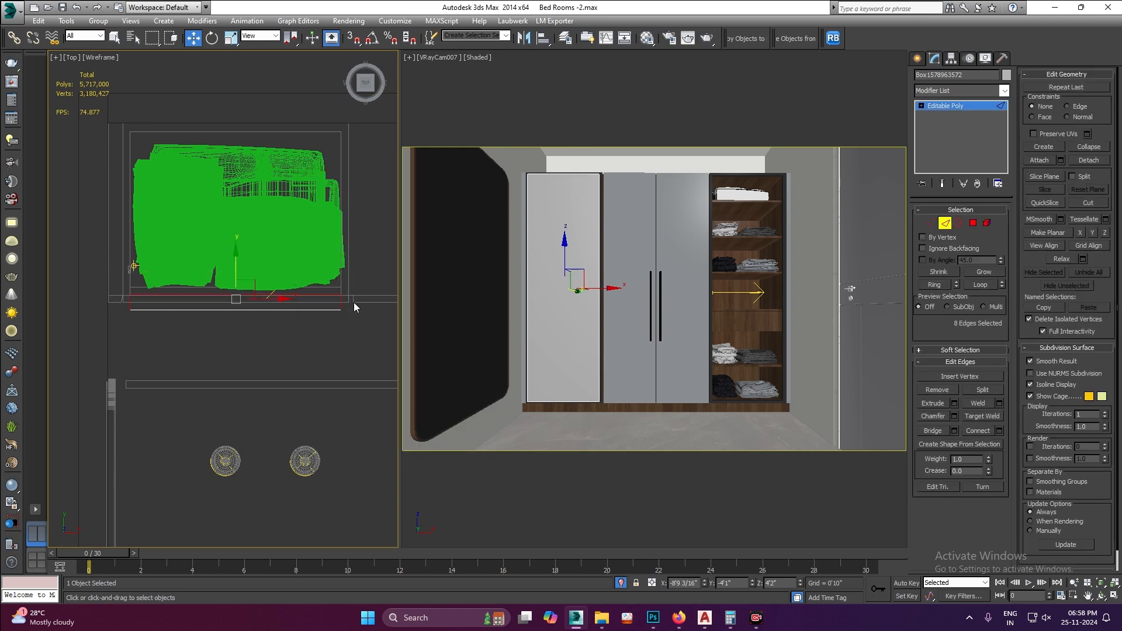
left_click(956, 112)
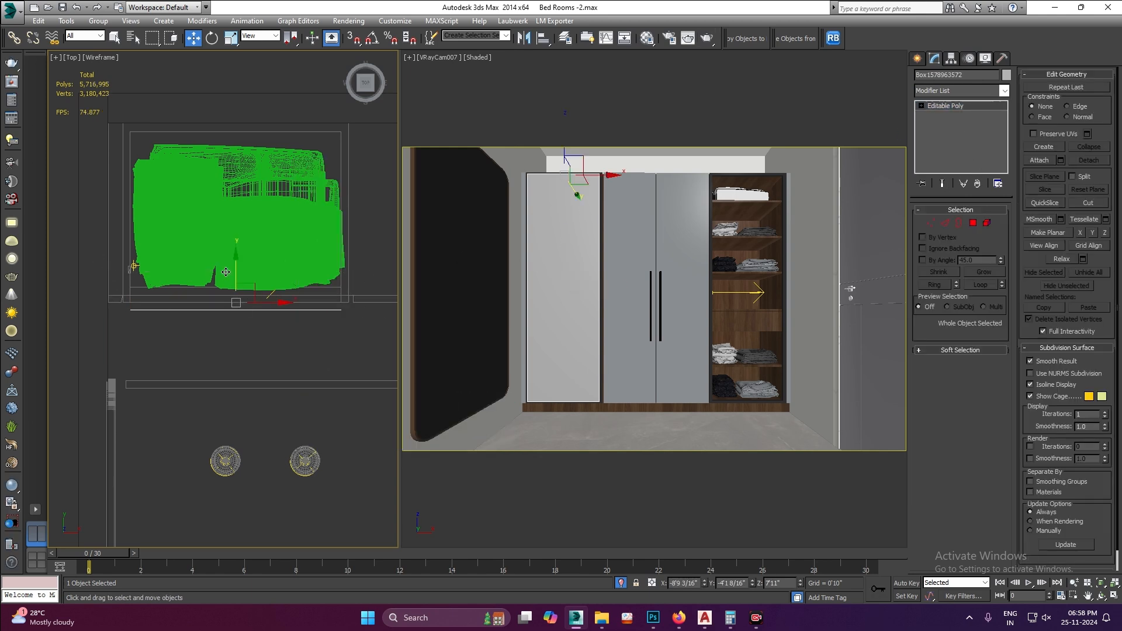
- Move the panel back into the left unit's door frame and copy it as an instance to the right unit
left_click_drag(226, 260, 226, 258)
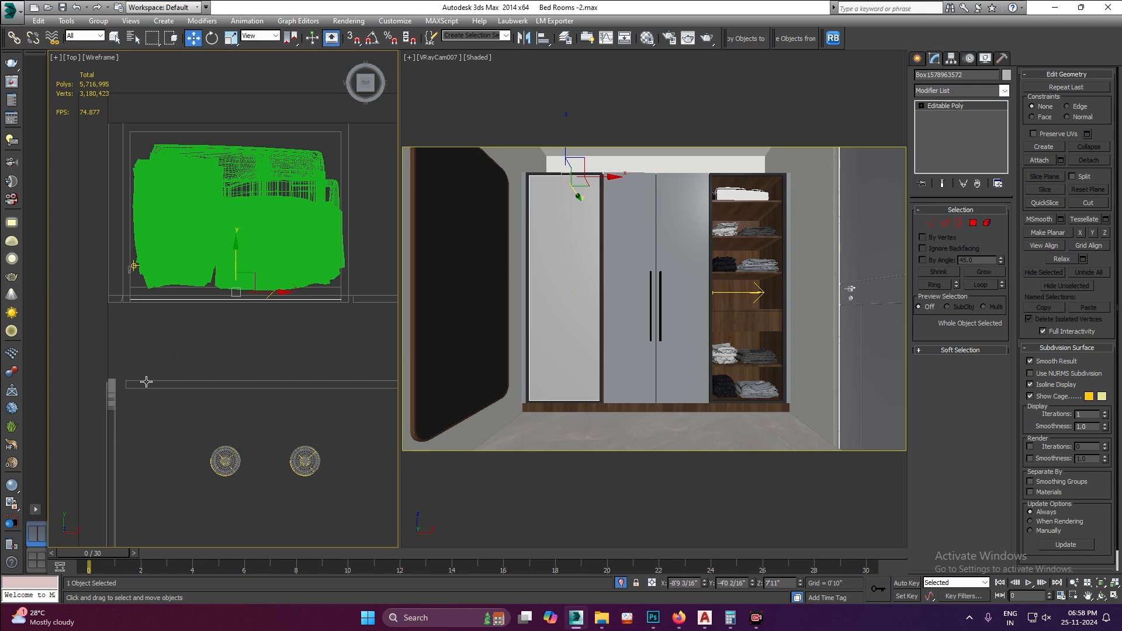
scroll(148, 377, "down", 4)
scroll(210, 368, "down", 2)
left_click_drag(210, 359, 347, 361, "shift")
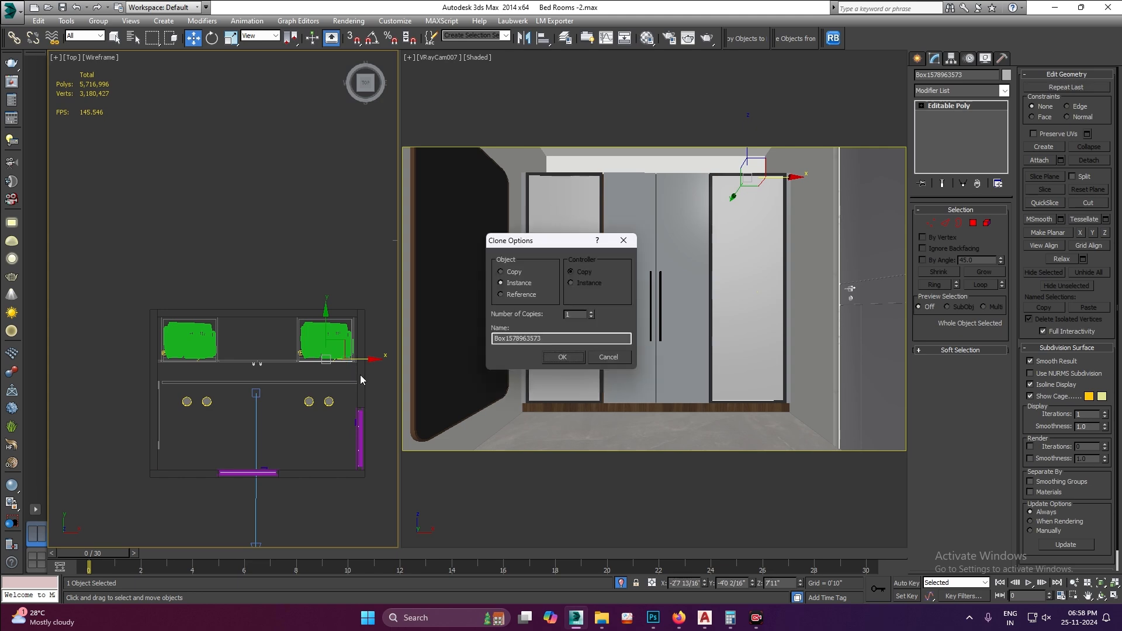
key("Return")
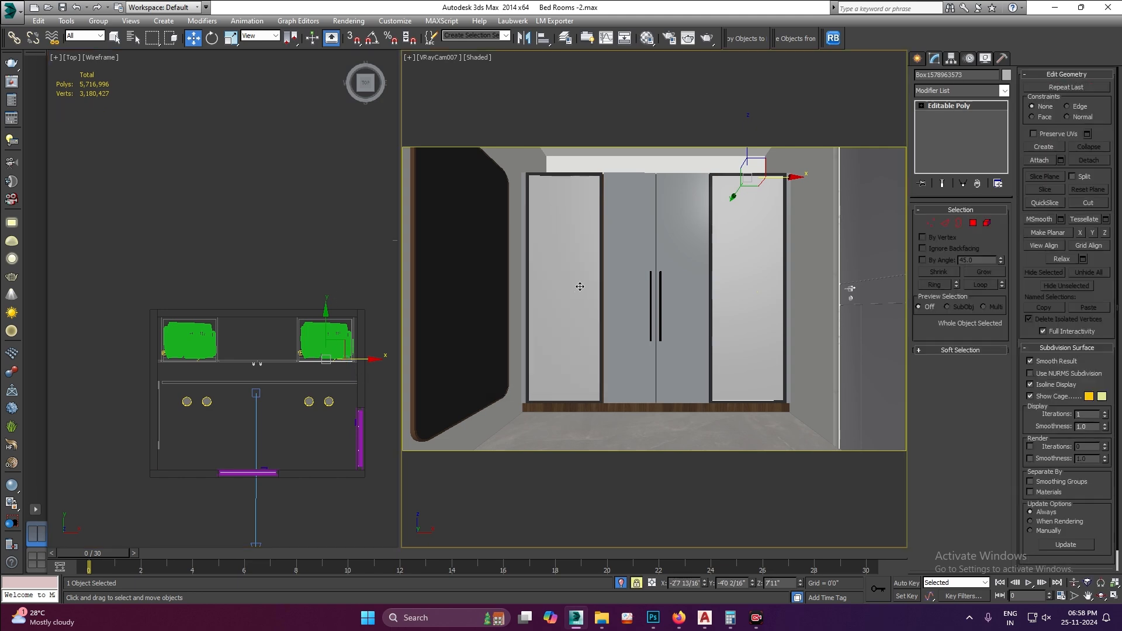
- Open the black glass material in the Material Editor and check its diffuse and reflection colours
key("m")
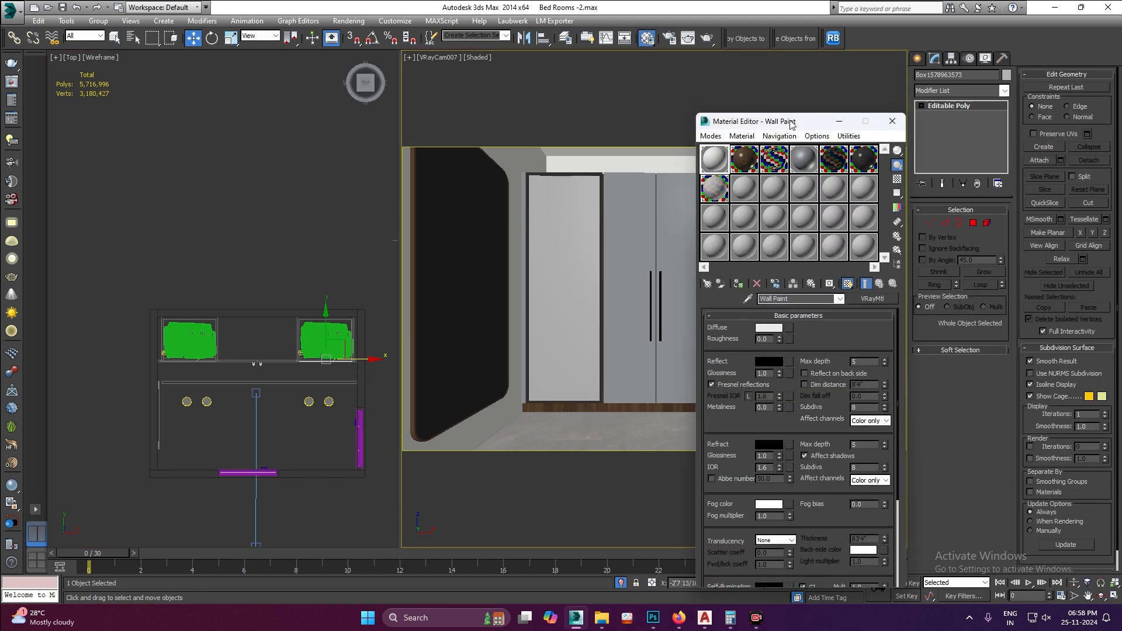
left_click_drag(792, 126, 344, 124)
left_click(389, 160)
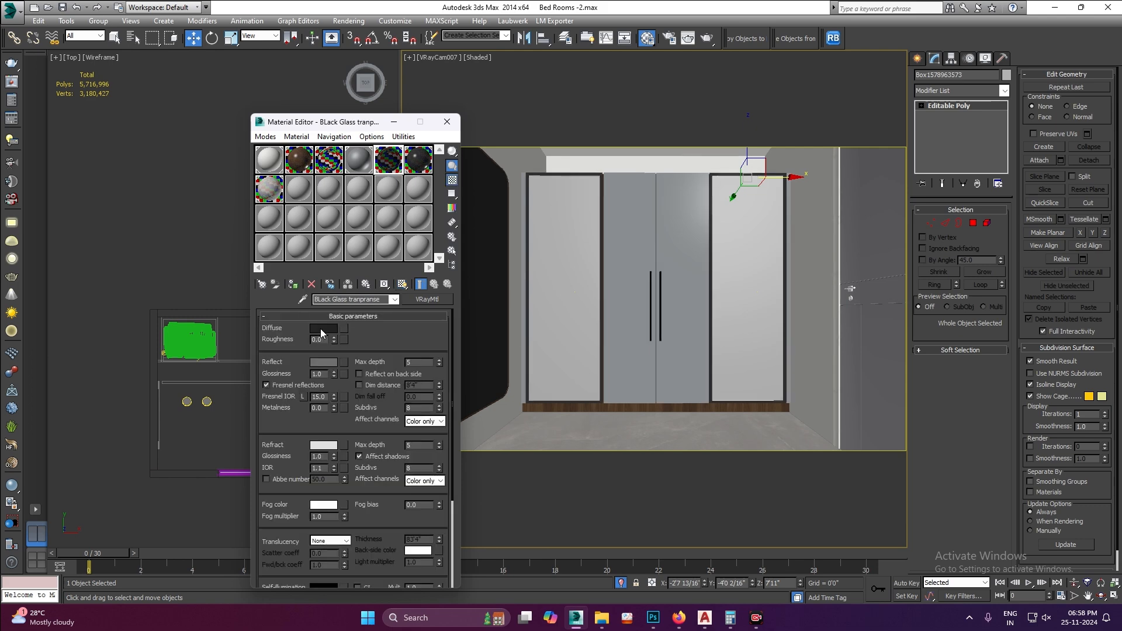
left_click(323, 328)
left_click(428, 173)
left_click(322, 363)
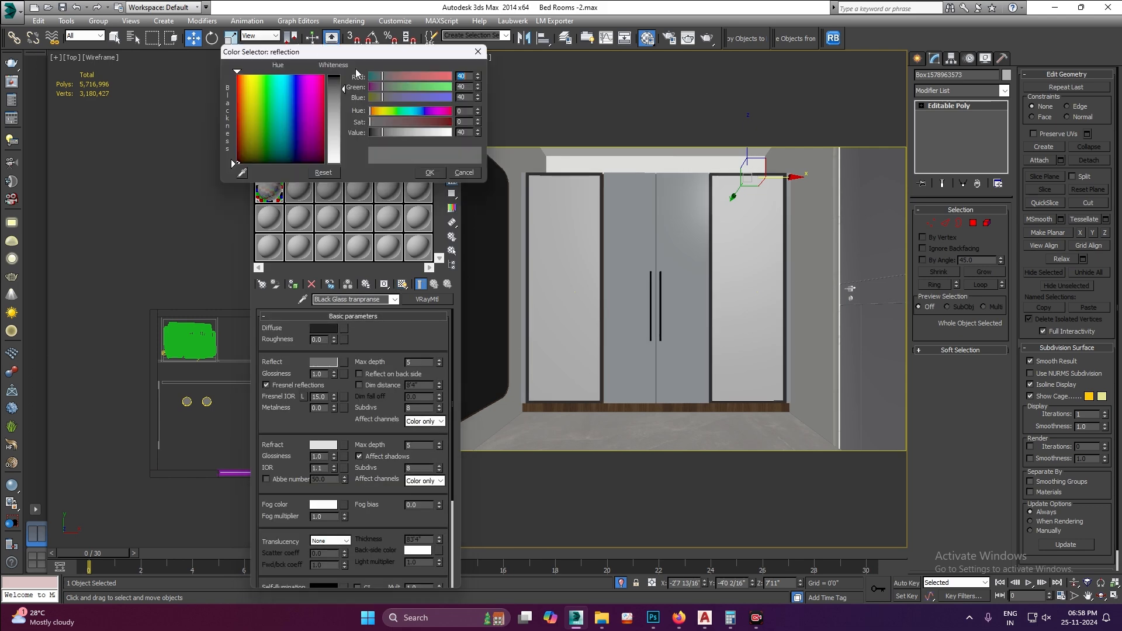
left_click(429, 173)
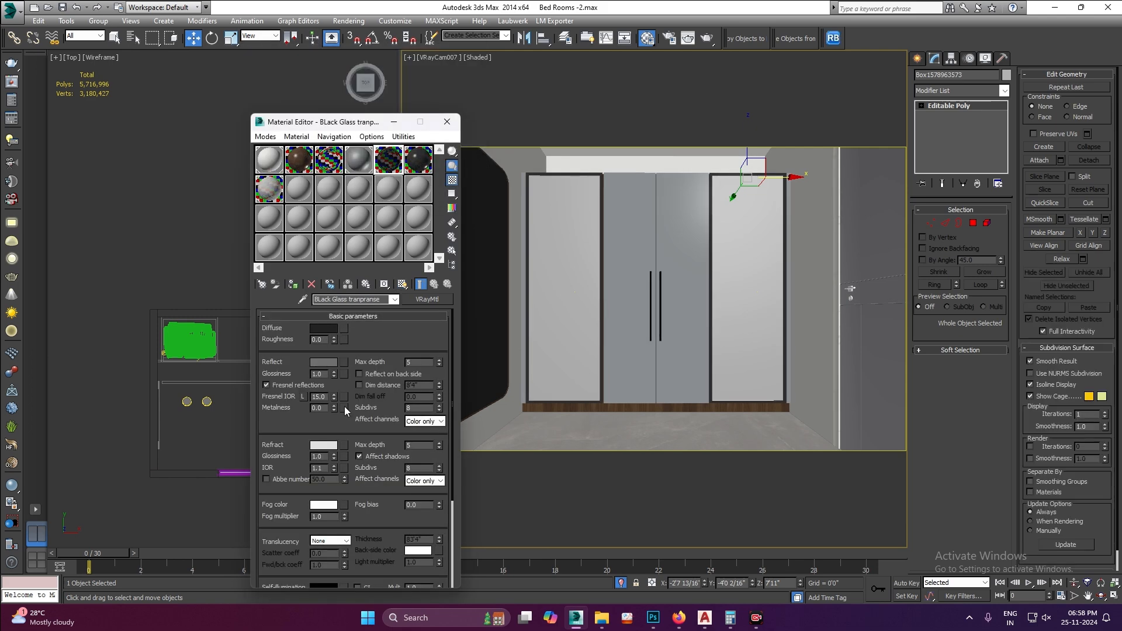
- Assign the black glass material to both side units' door panels and set its refraction colour to grey 188
left_click(322, 445)
left_click_drag(343, 151, 343, 155)
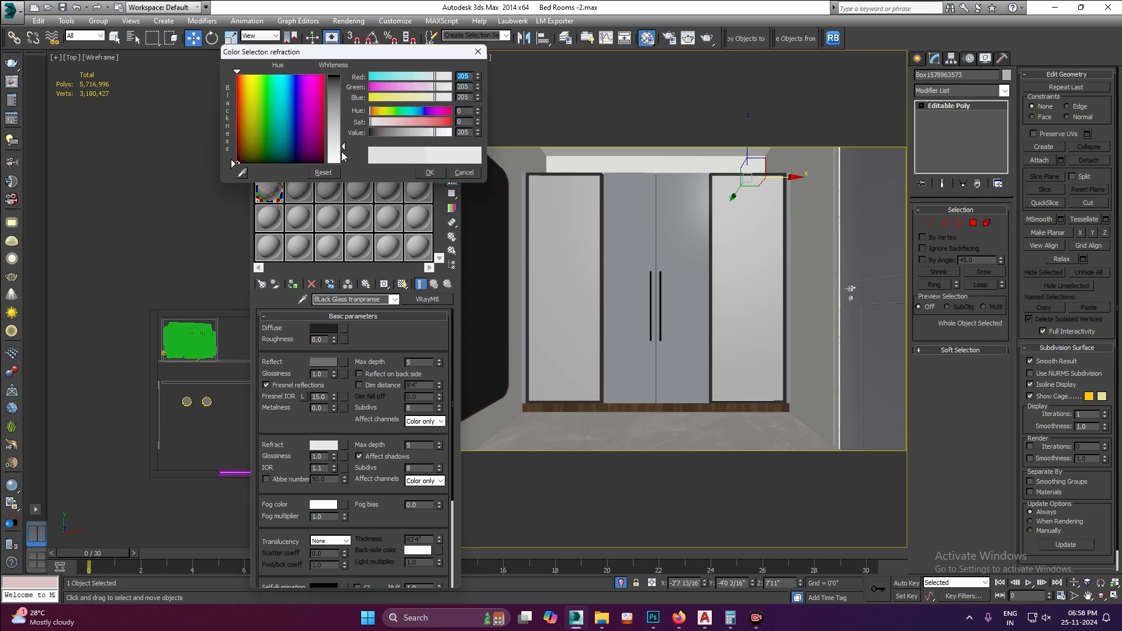
left_click(430, 173)
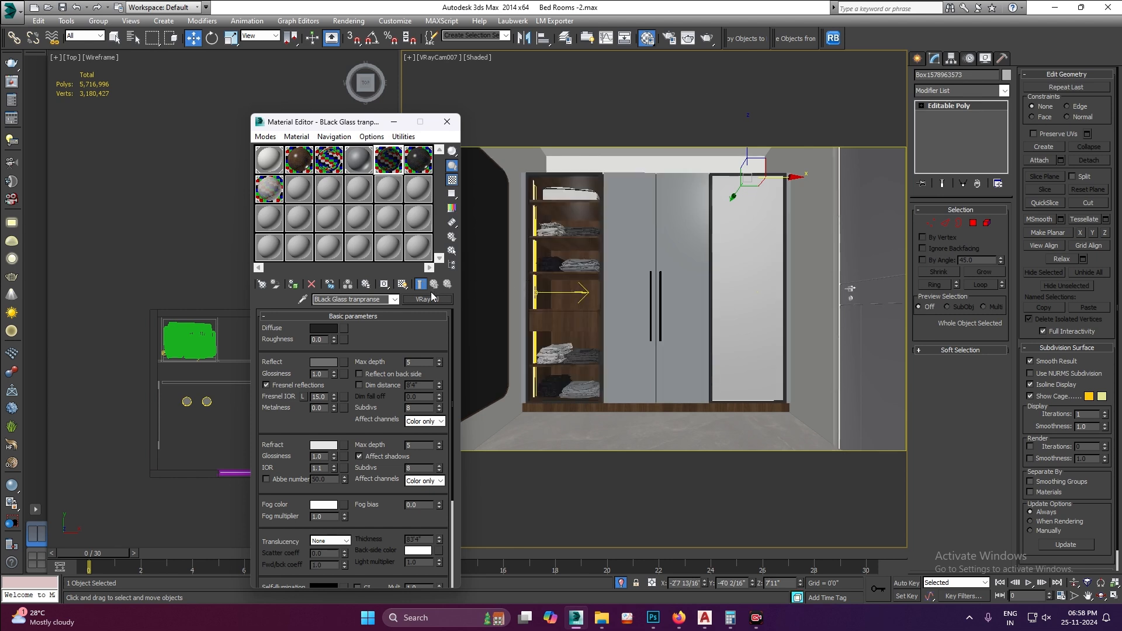
left_click(323, 446)
mouse_move(344, 146)
left_mouse_down()
mouse_move(340, 87)
mouse_move(341, 144)
left_mouse_up()
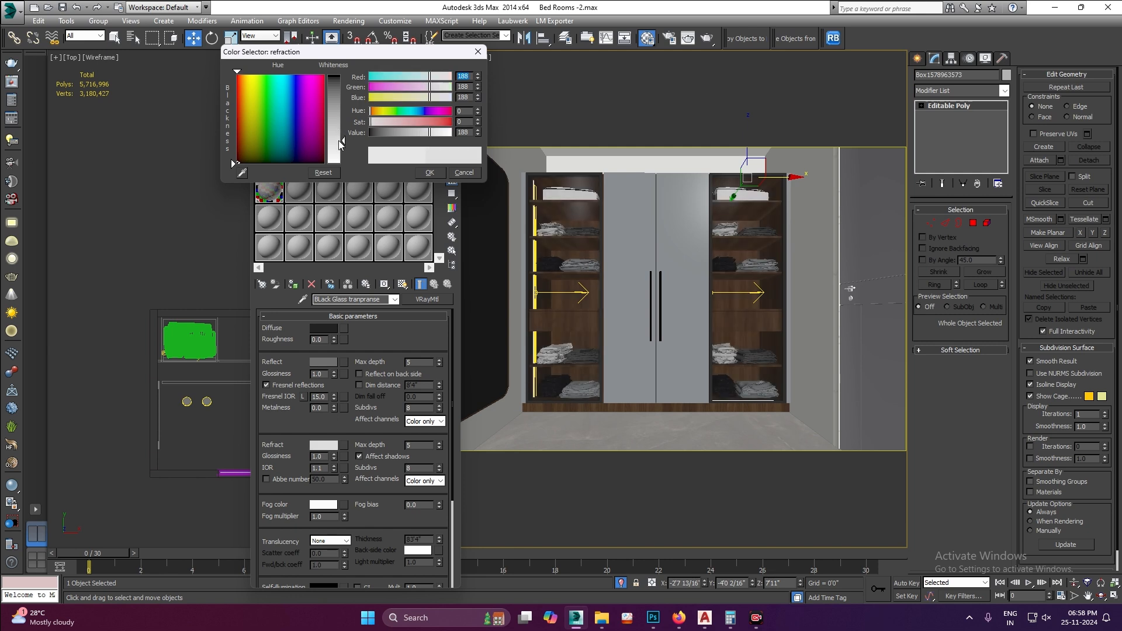
left_click(430, 172)
- Try a grey 52 reflection colour on the black glass, cancel it and close the Material Editor
left_click(324, 363)
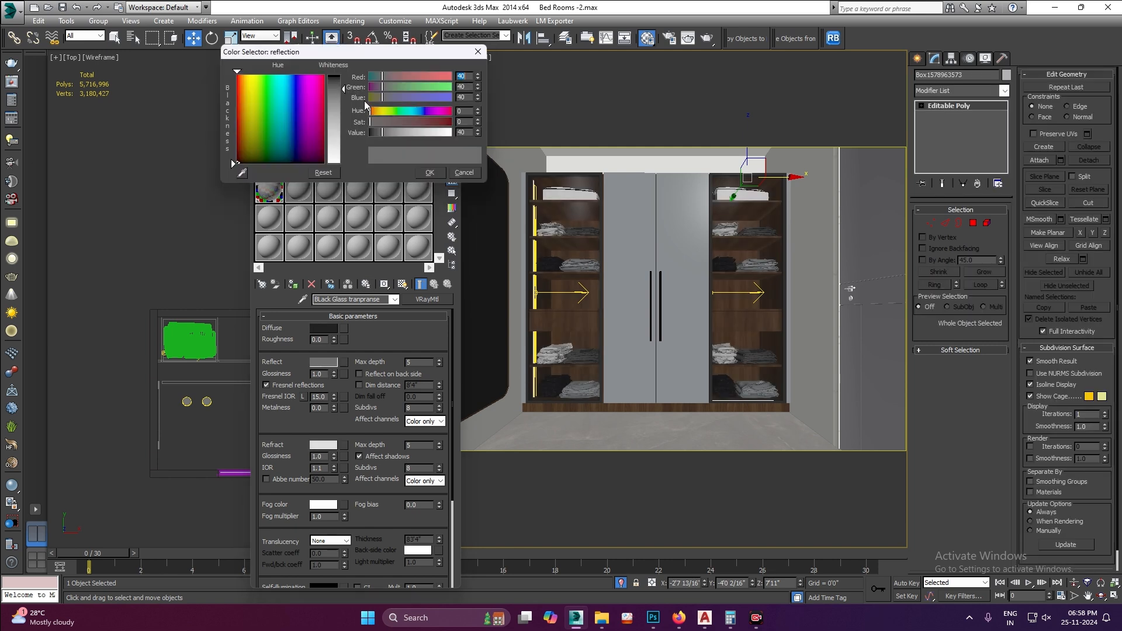
left_click(341, 94)
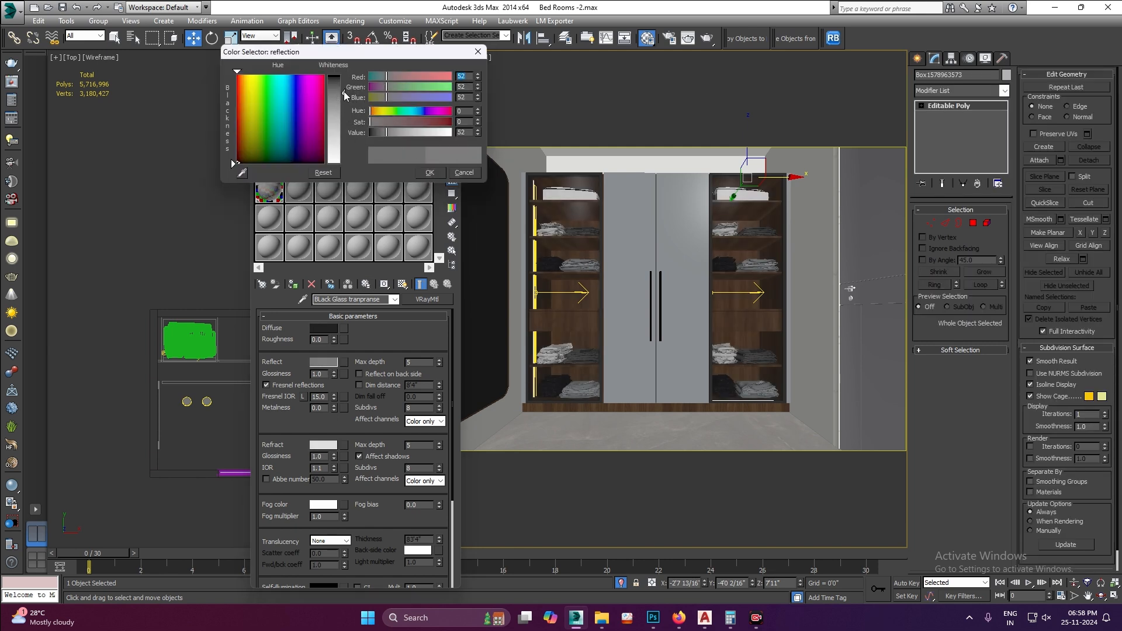
left_click(464, 173)
left_click(450, 120)
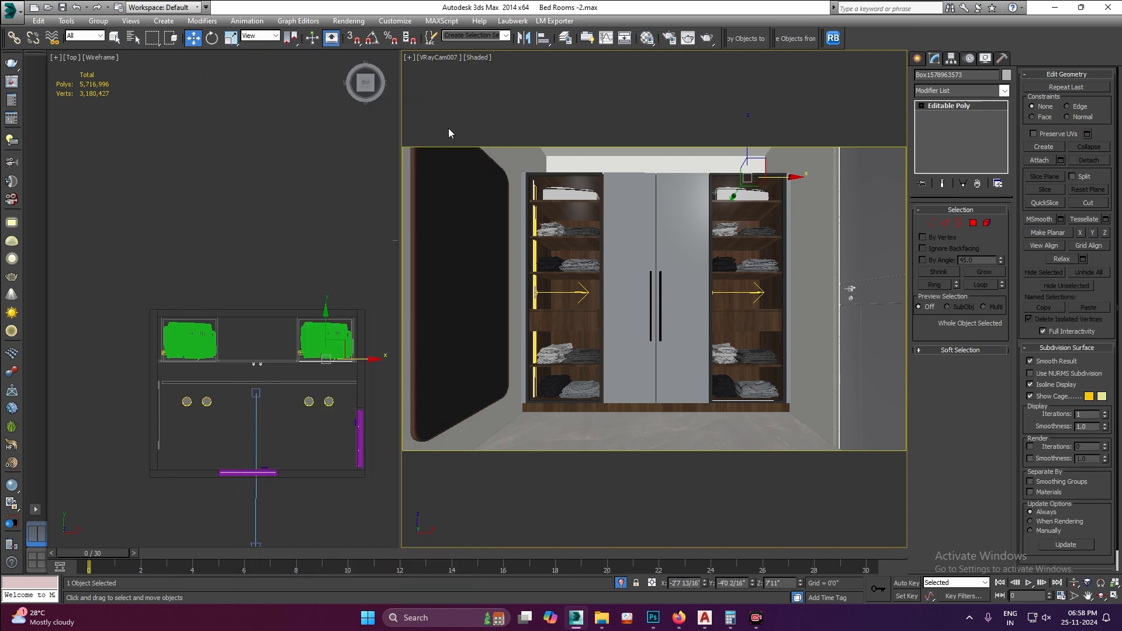
- Select the camera in the top view to check its exposure settings and render its view in the V-Ray frame buffer
scroll(315, 421, "up", 8)
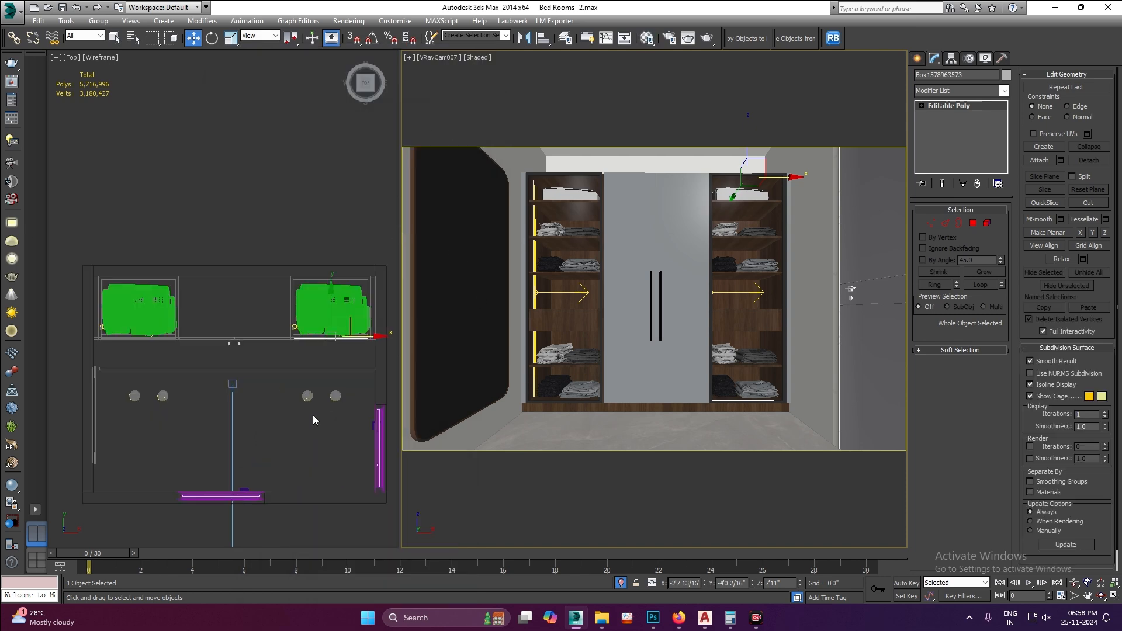
scroll(303, 388, "down", 10)
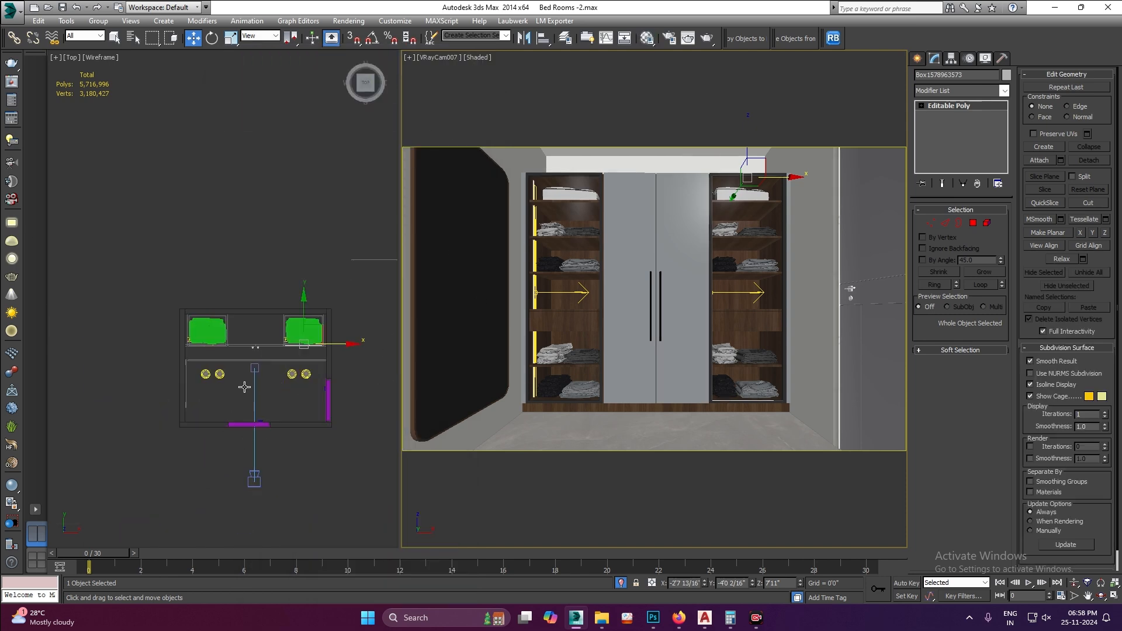
left_click(254, 478)
right_click(716, 273)
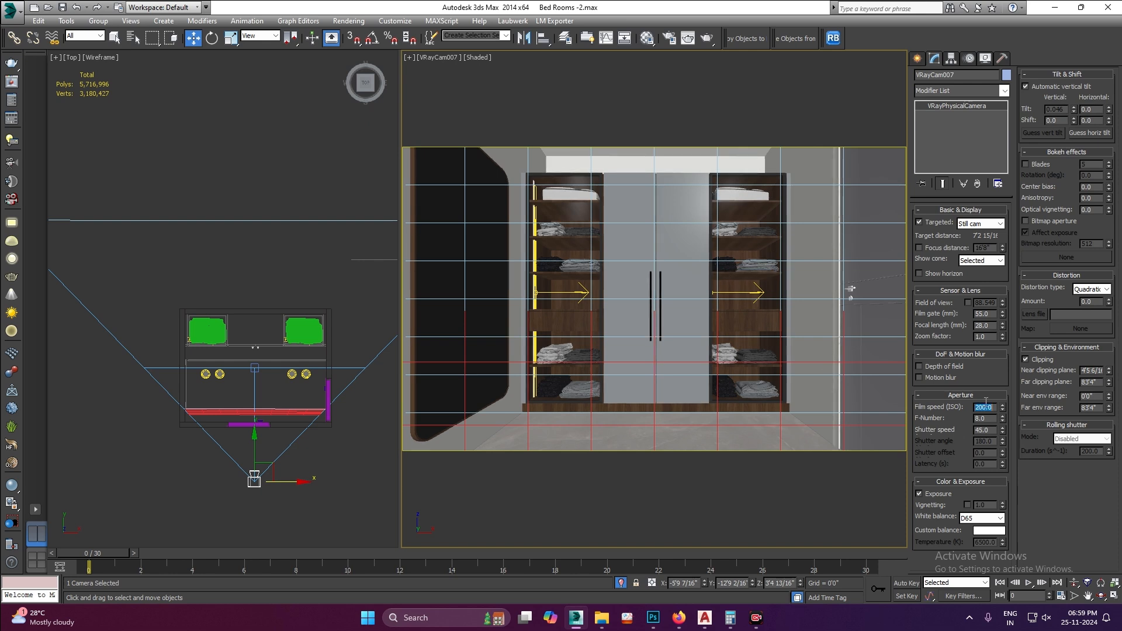
right_click(690, 295)
left_click(727, 428)
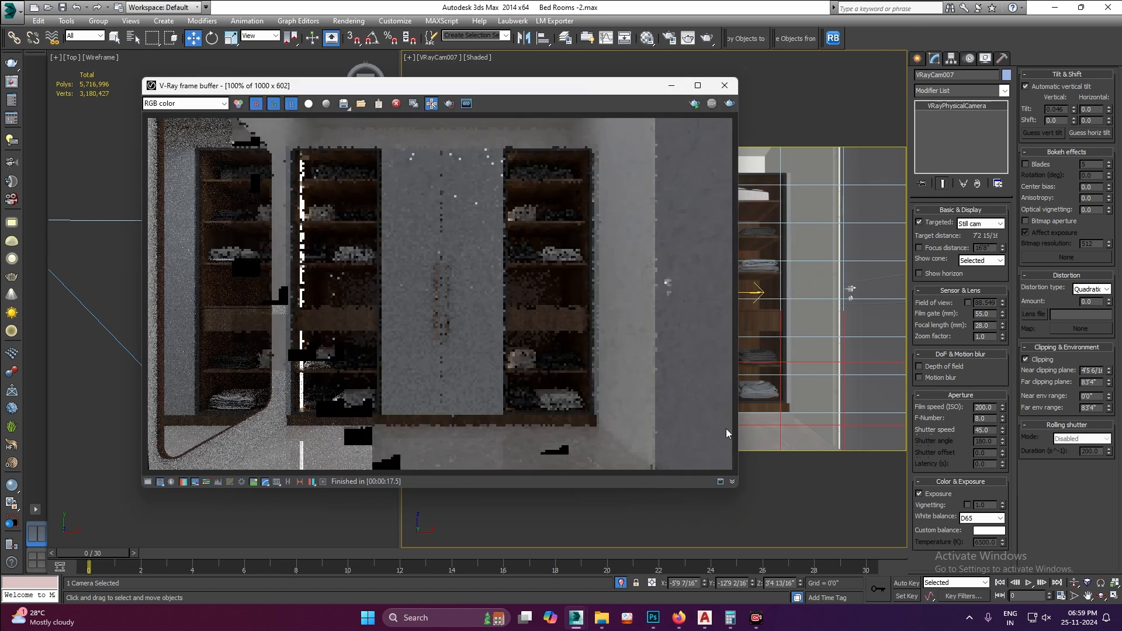
left_click(731, 105)
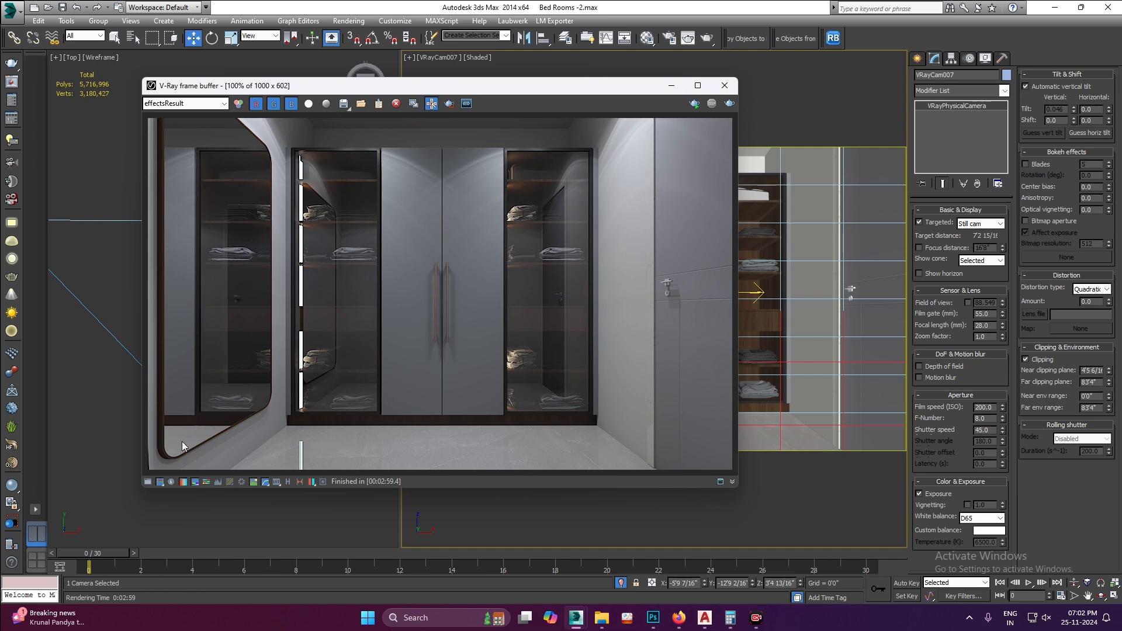
- Show the render's colour corrections, enable exposure correction, and disable white balance and hue/saturation
left_click(146, 484)
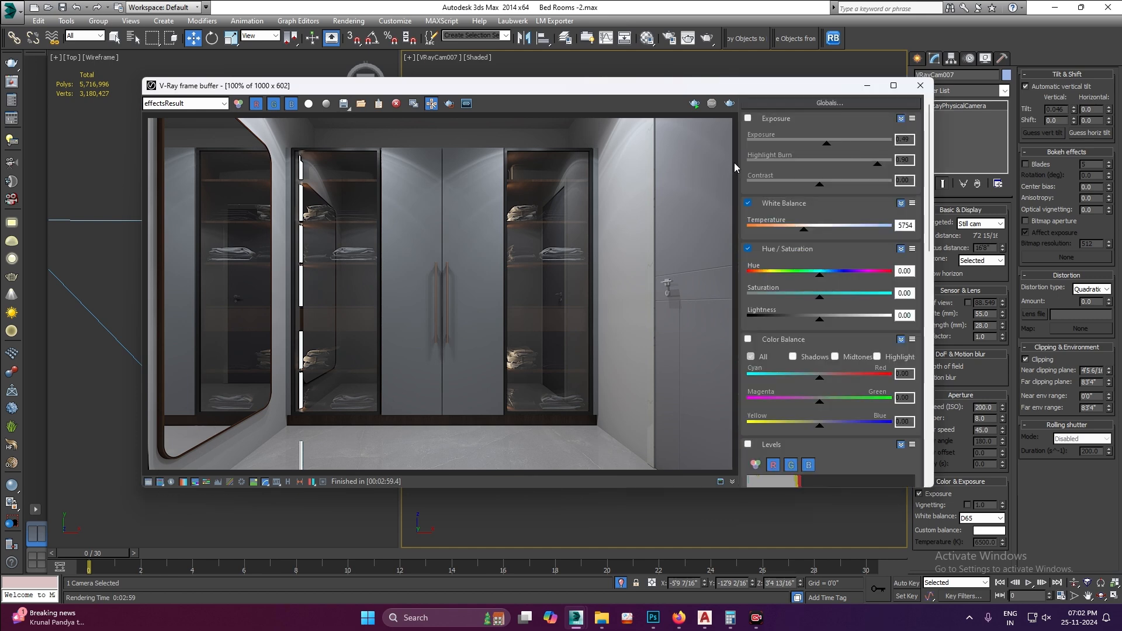
left_click(748, 118)
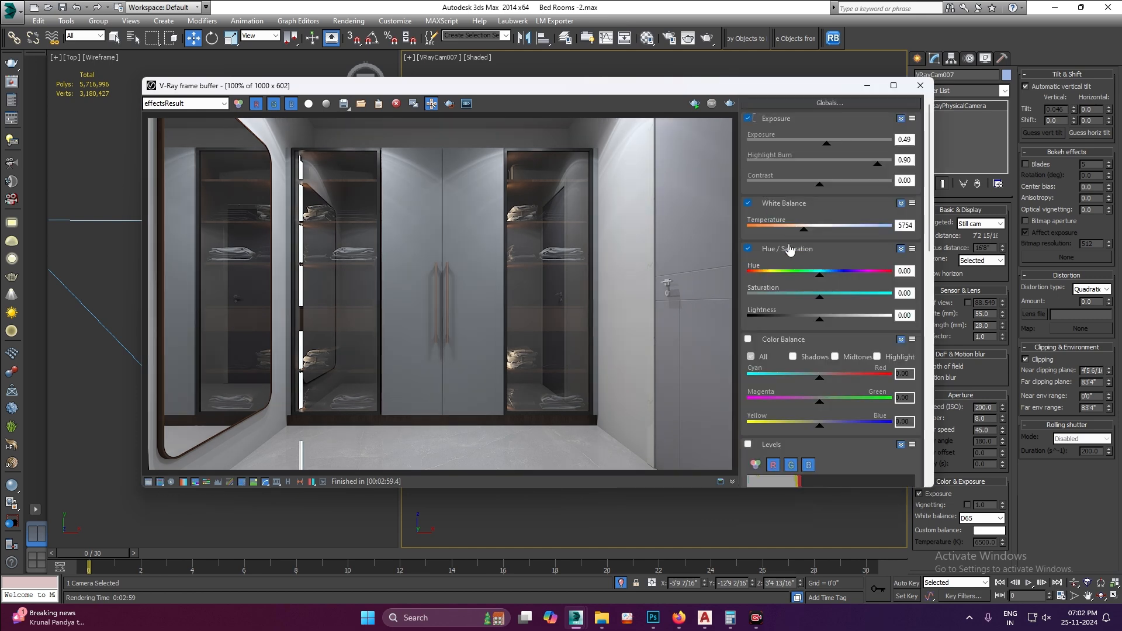
left_click(748, 203)
left_click(749, 249)
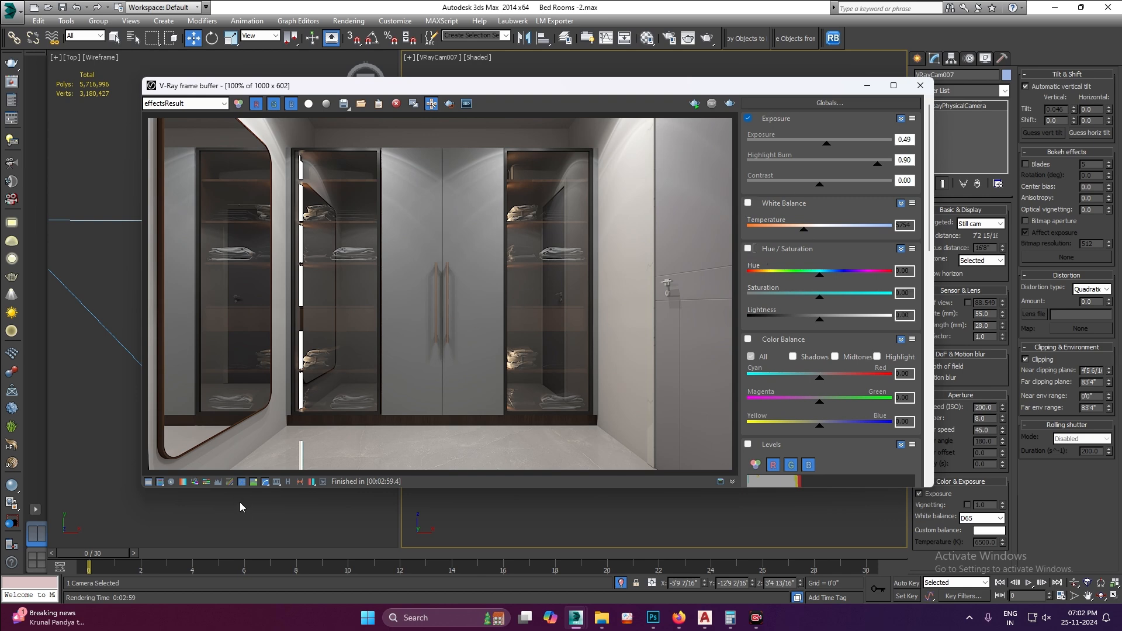
left_click(241, 484)
left_click(241, 484)
- Set the render's exposure to 0.93 and contrast to 0.02, enable white balance at 5964, and hide the colour corrections
left_click_drag(825, 149, 819, 192)
left_click(770, 206)
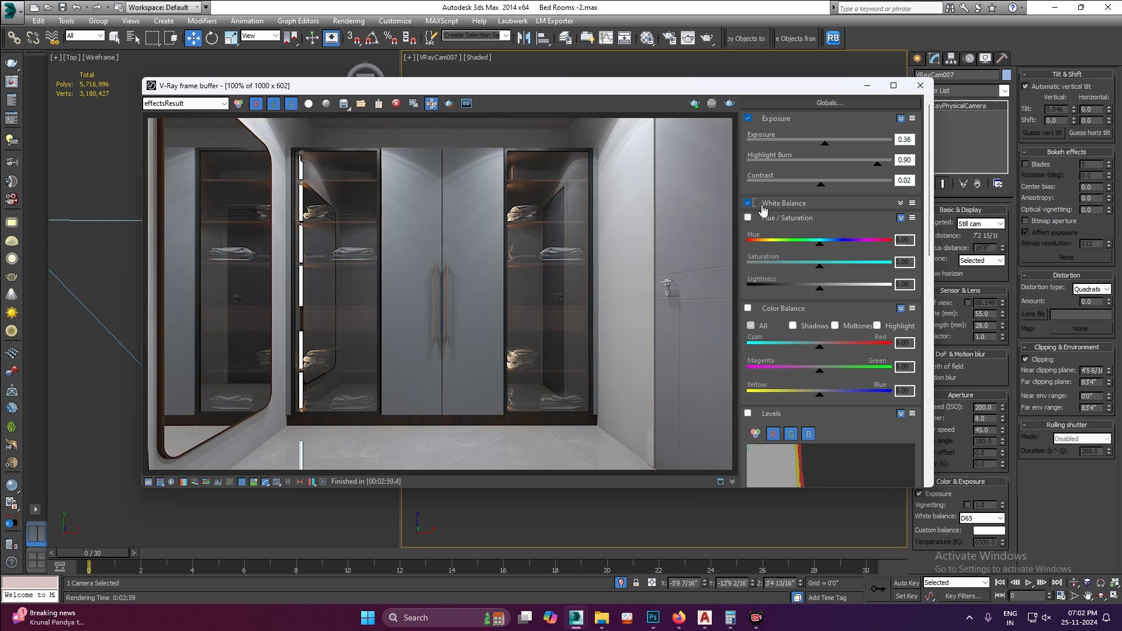
left_click(784, 205)
mouse_move(803, 235)
left_mouse_down()
mouse_move(822, 237)
mouse_move(801, 233)
left_mouse_up()
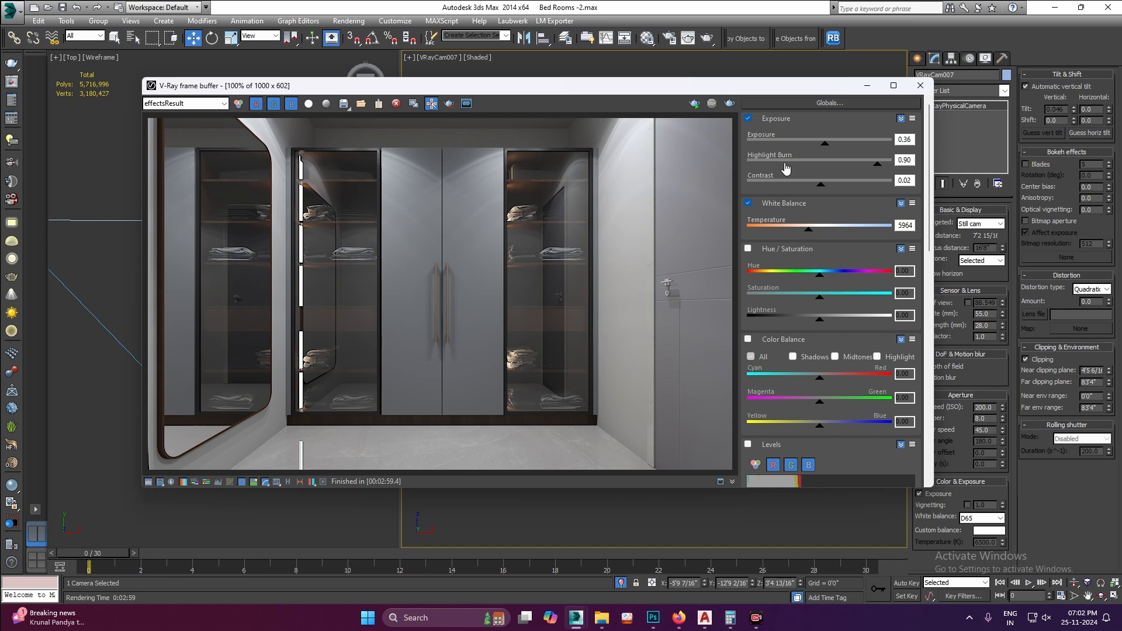
left_click_drag(824, 145, 831, 151)
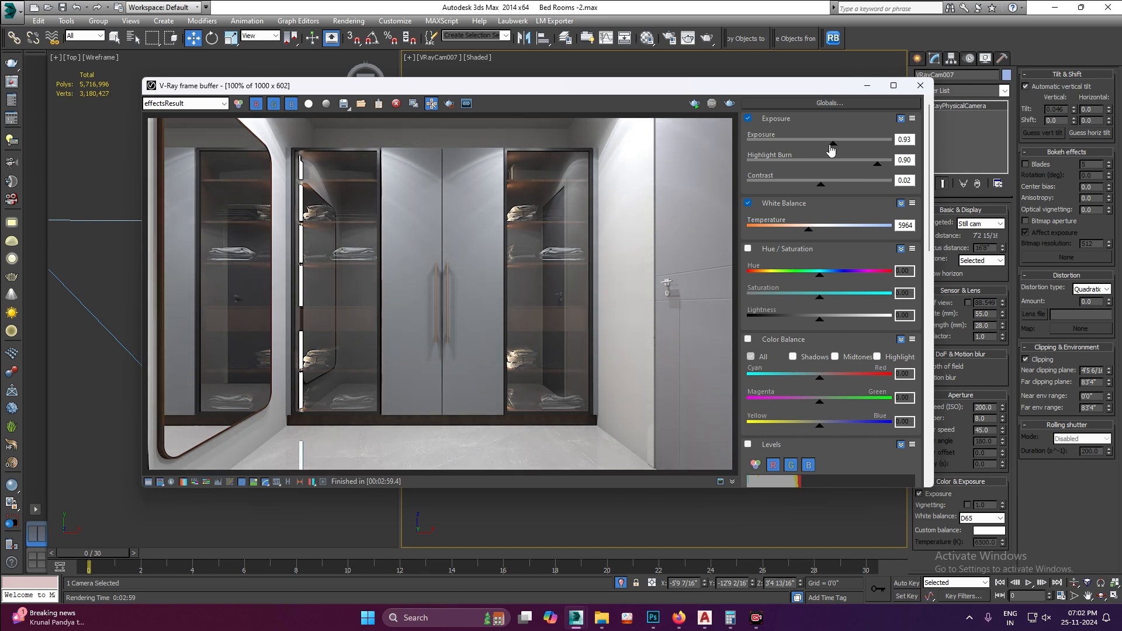
left_click(171, 482)
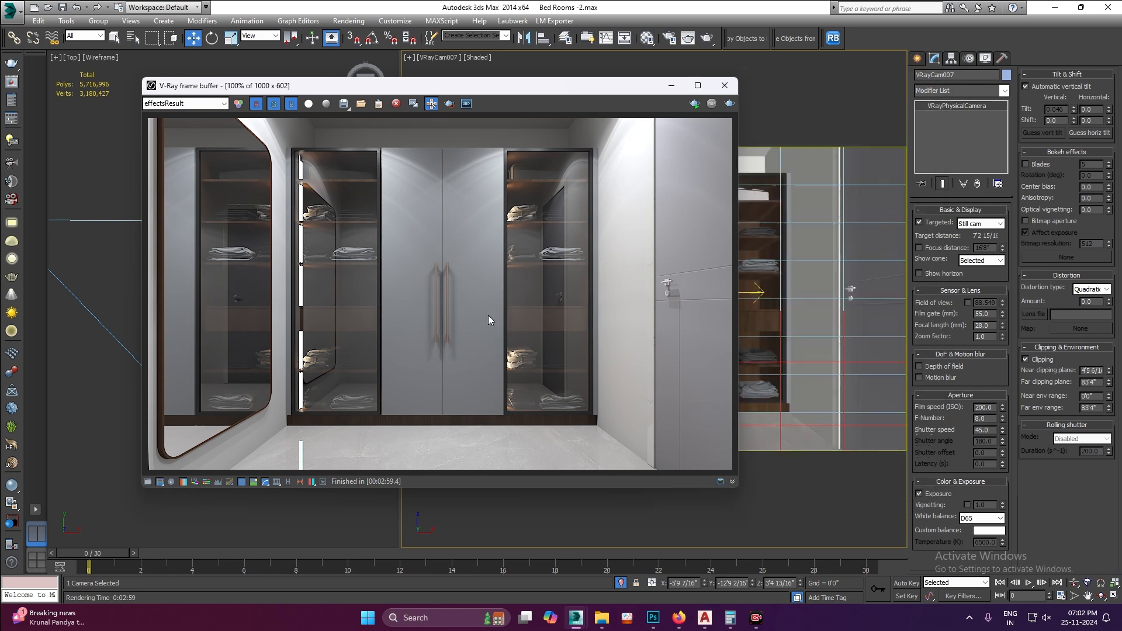